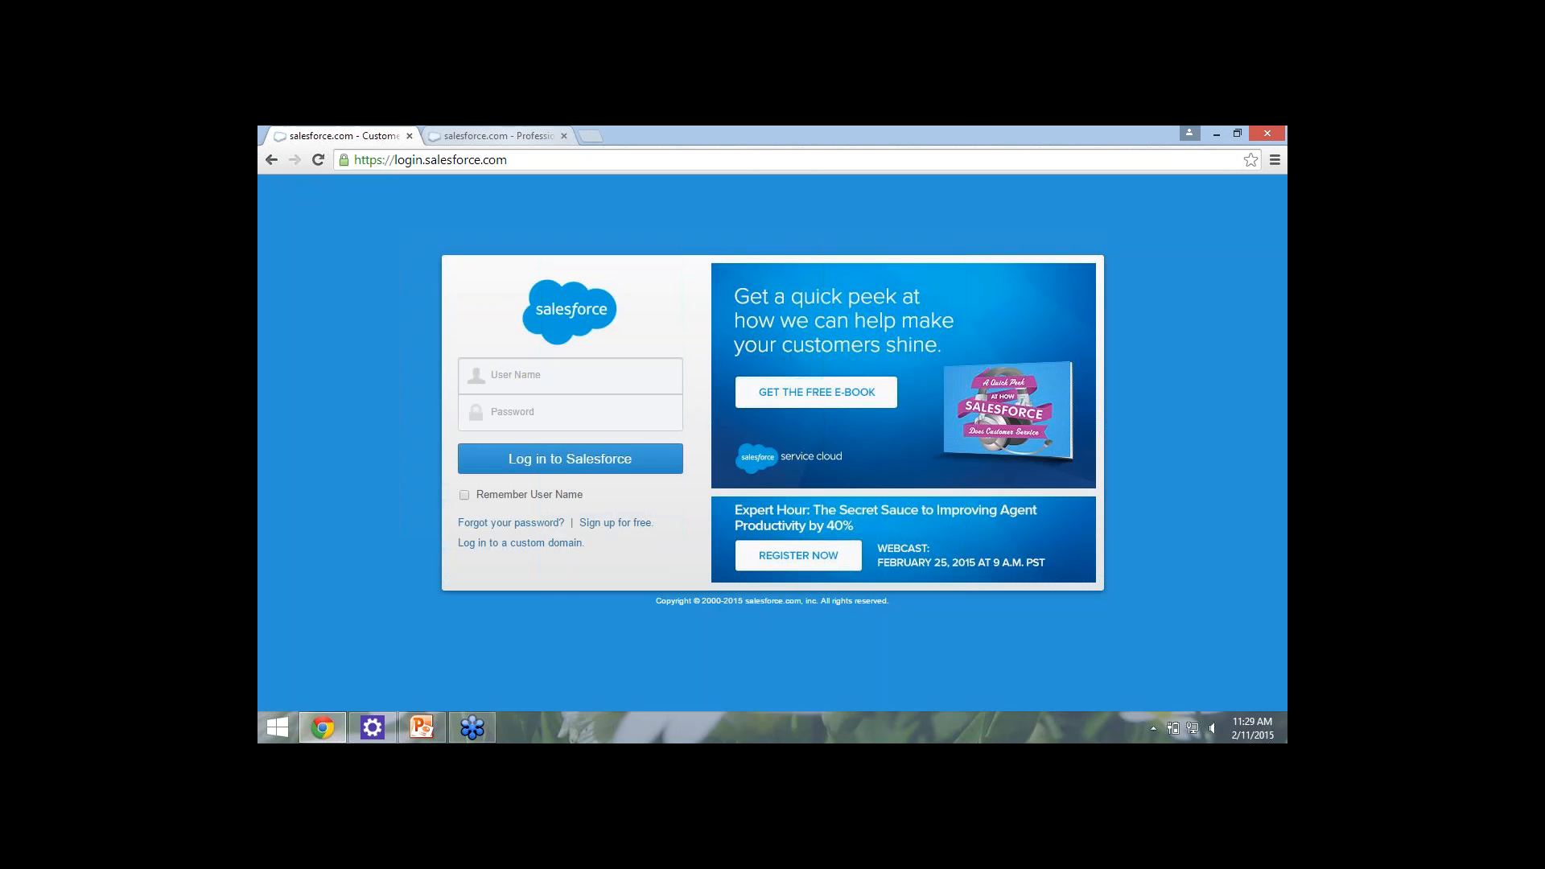
Switch to the logged-in Salesforce session and look over the home page's dashboard and tasks.
left_click(508, 136)
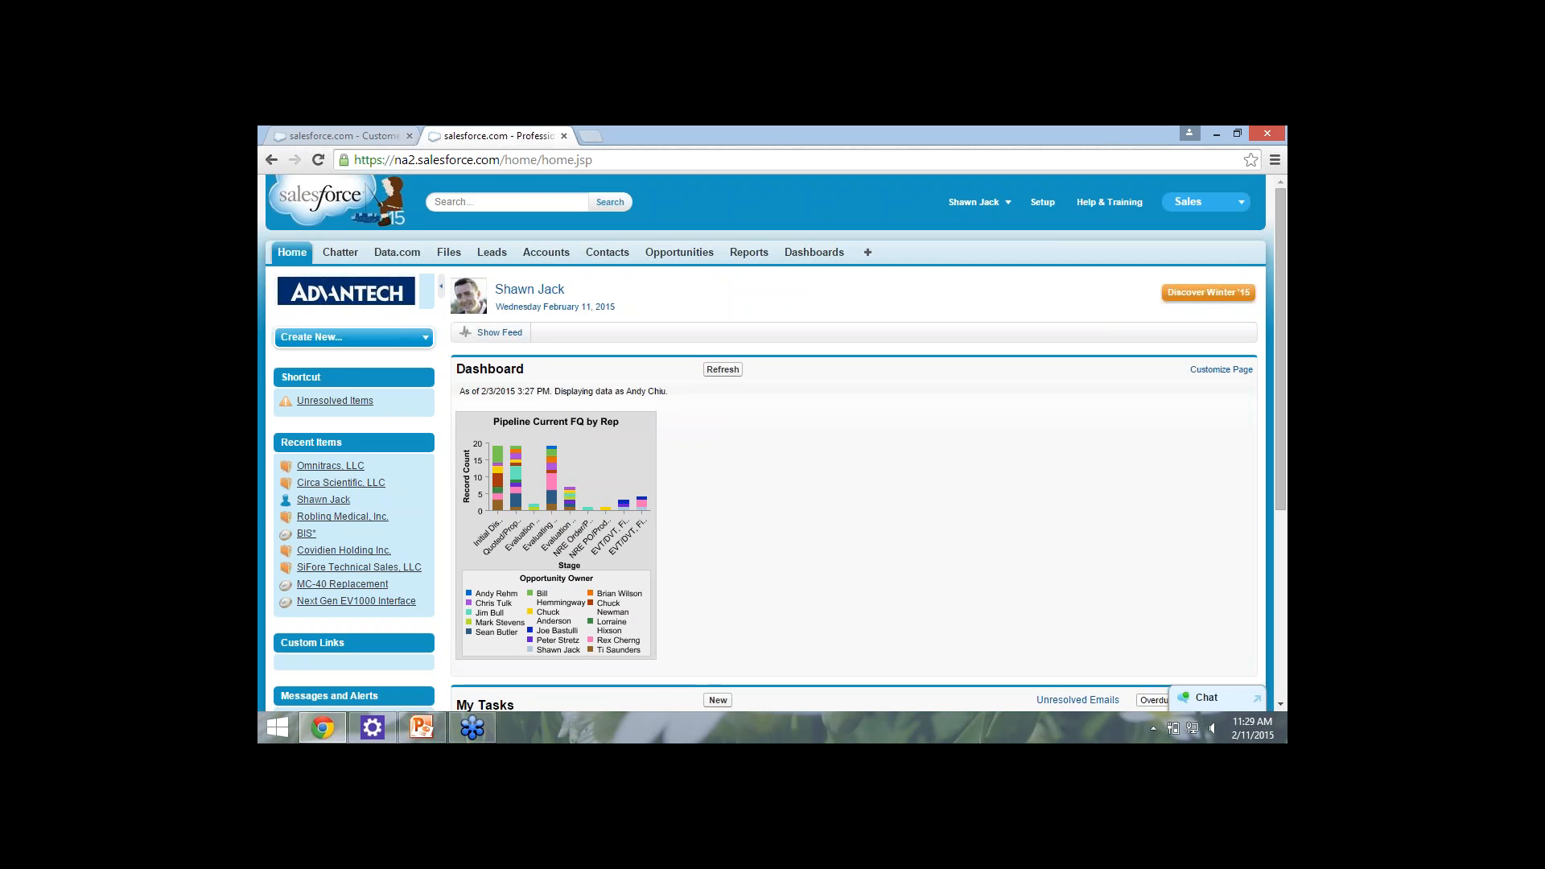
scroll(772, 442, "down", 3)
scroll(773, 442, "up", 2)
scroll(773, 442, "down", 3)
scroll(773, 443, "up", 4)
Display the account list using the My Accounts view.
left_click(547, 252)
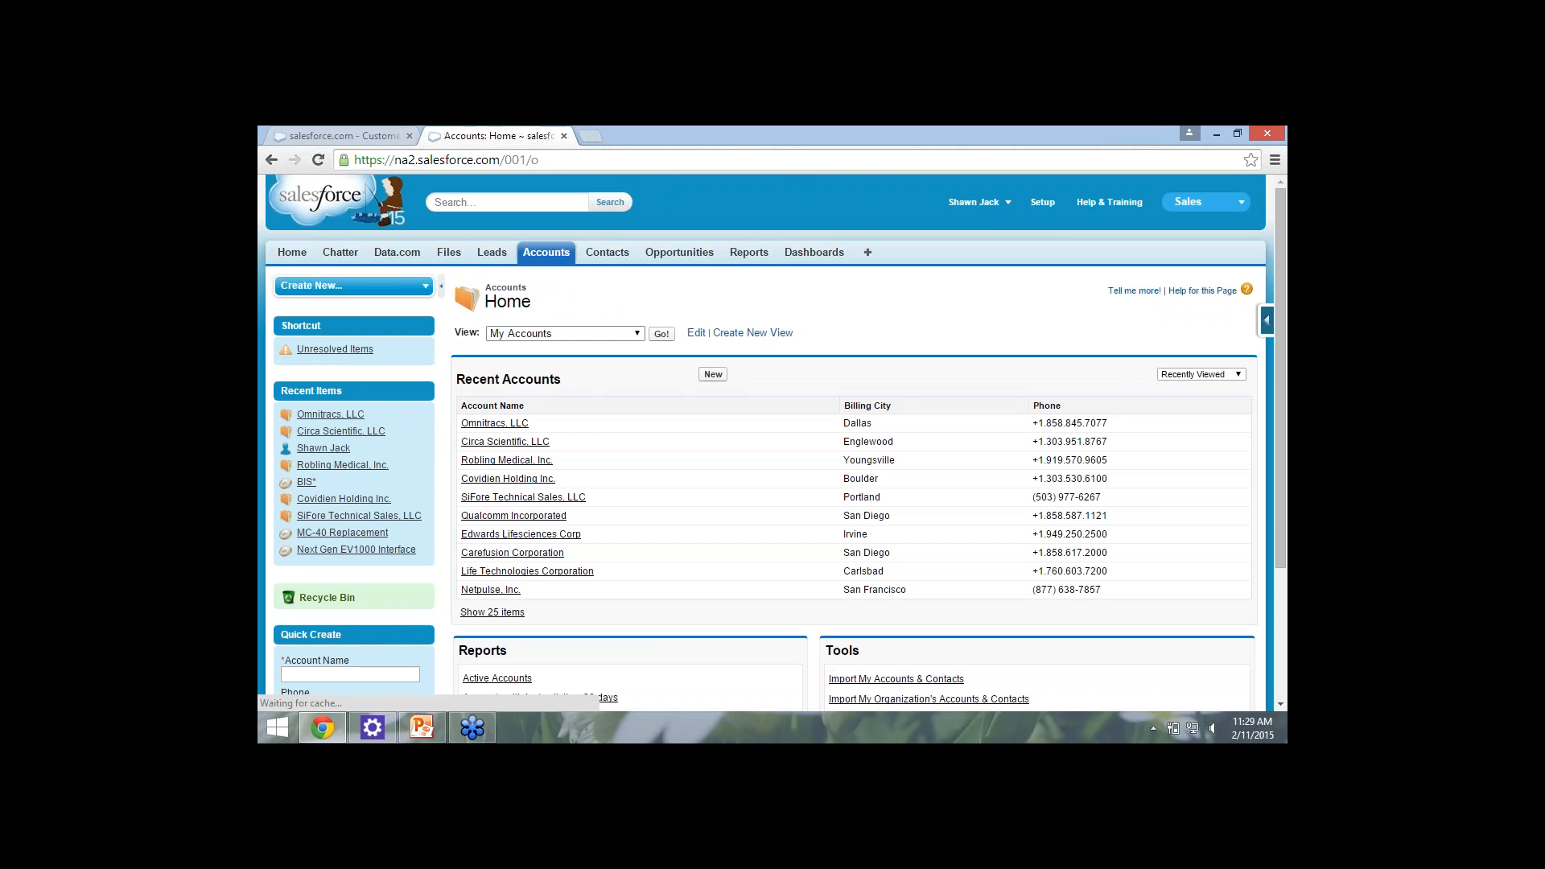
left_click(565, 334)
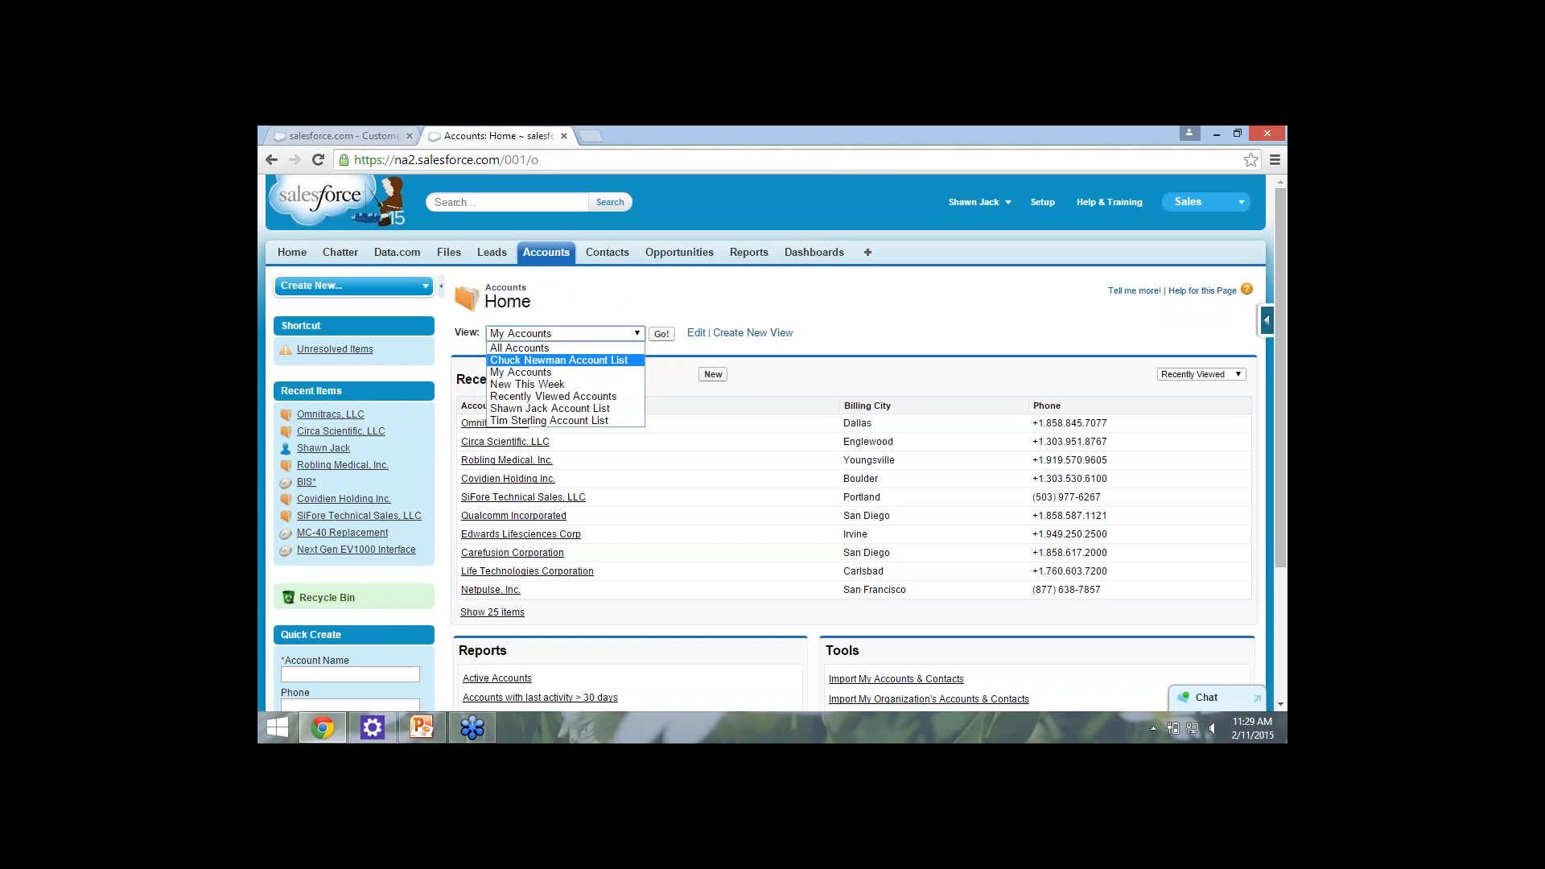
left_click(547, 372)
left_click(662, 334)
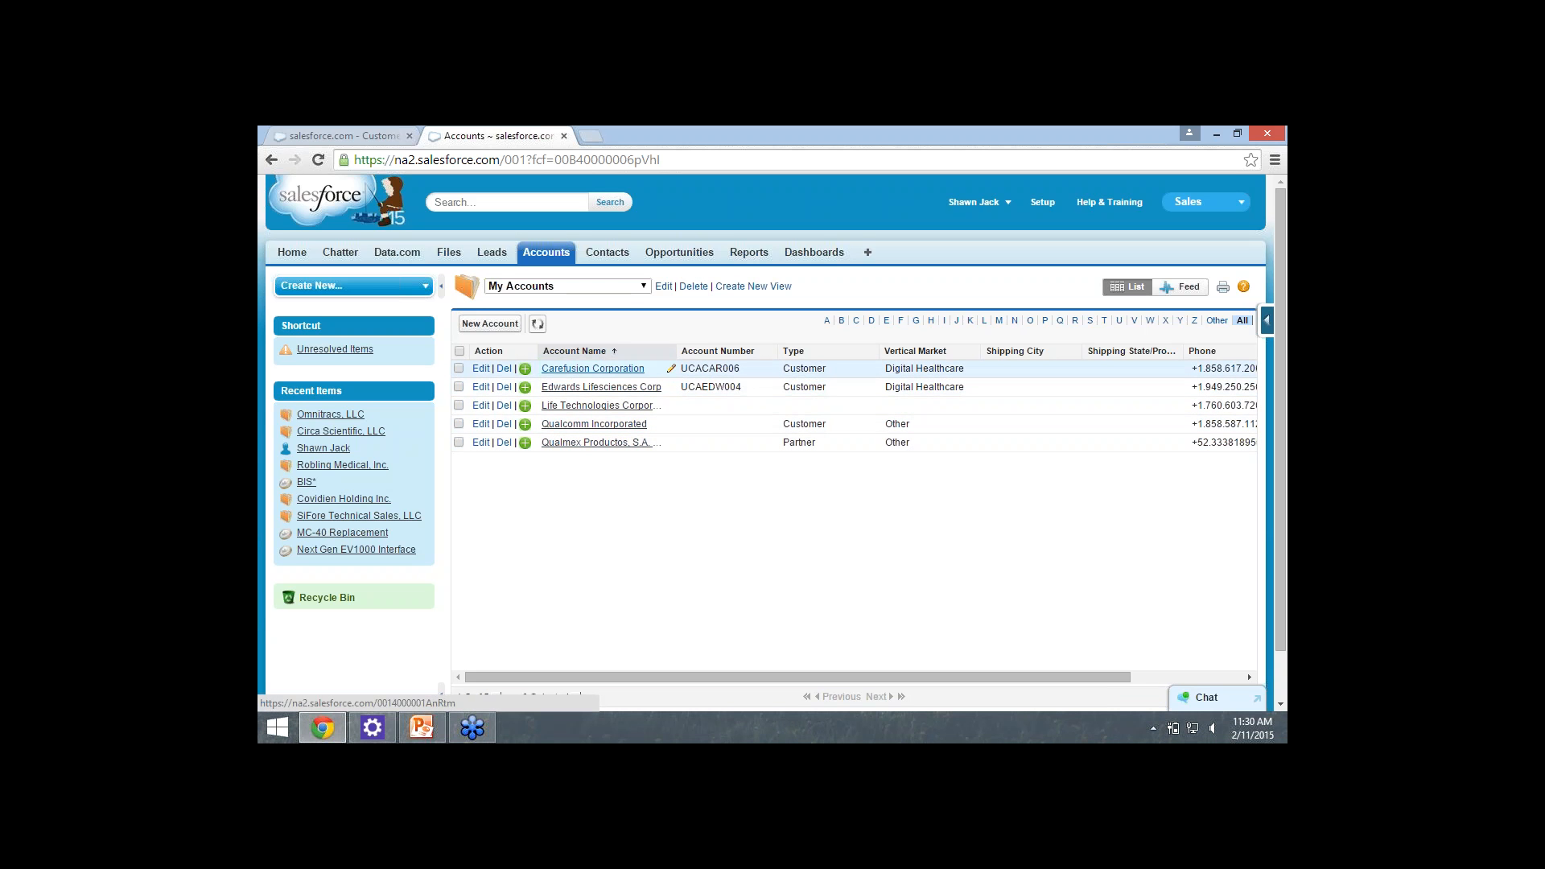
Open the Carefusion Corporation account and examine its account details, TAM and SAM fields, address and Data.com information.
left_click(593, 368)
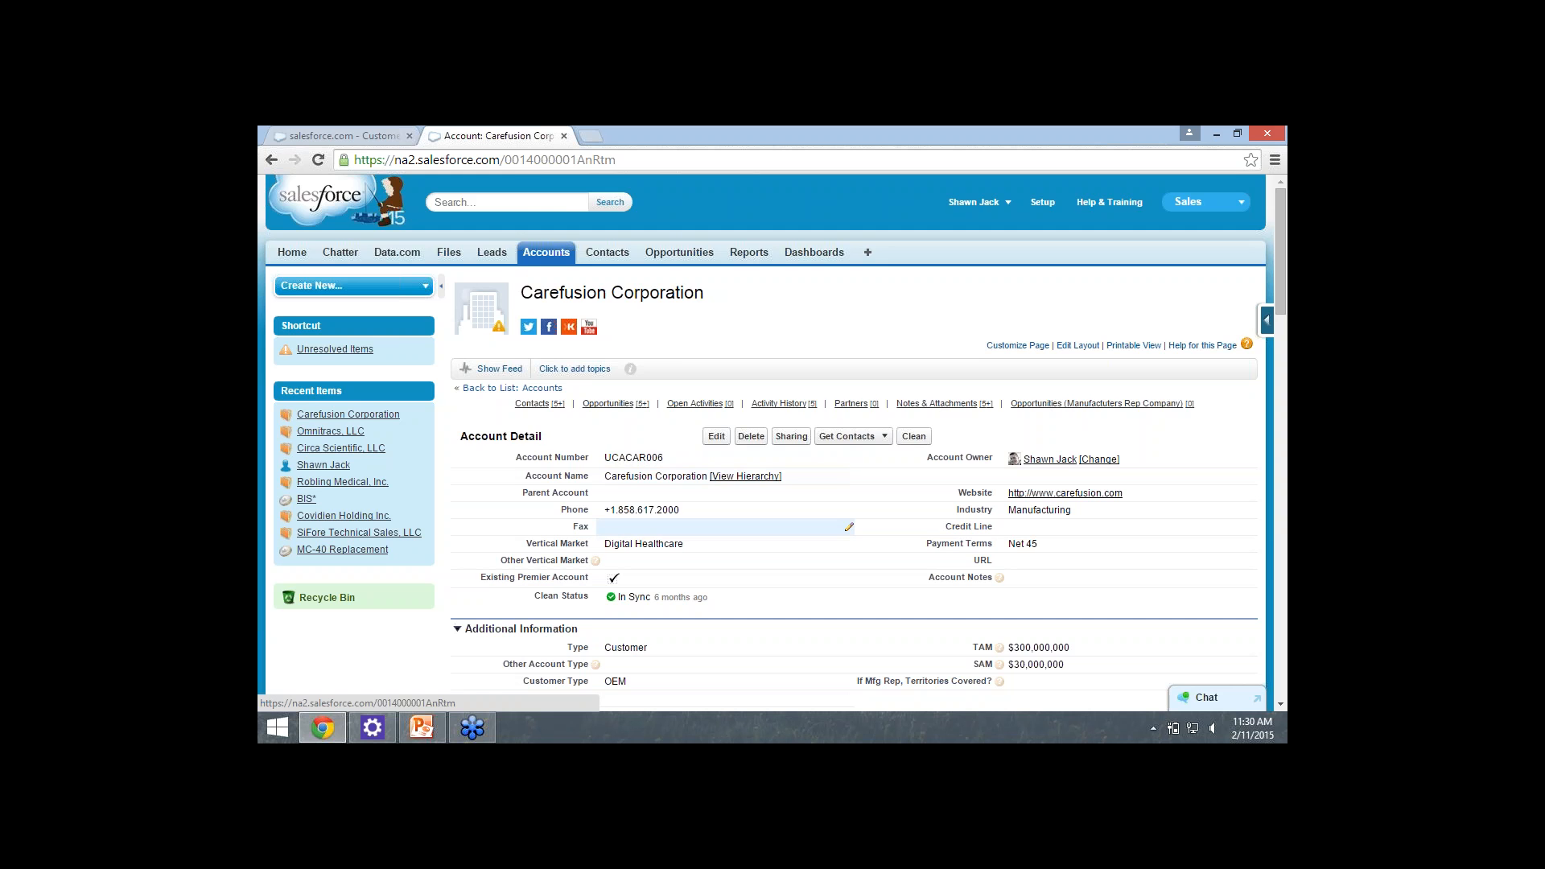
scroll(724, 531, "down", 3)
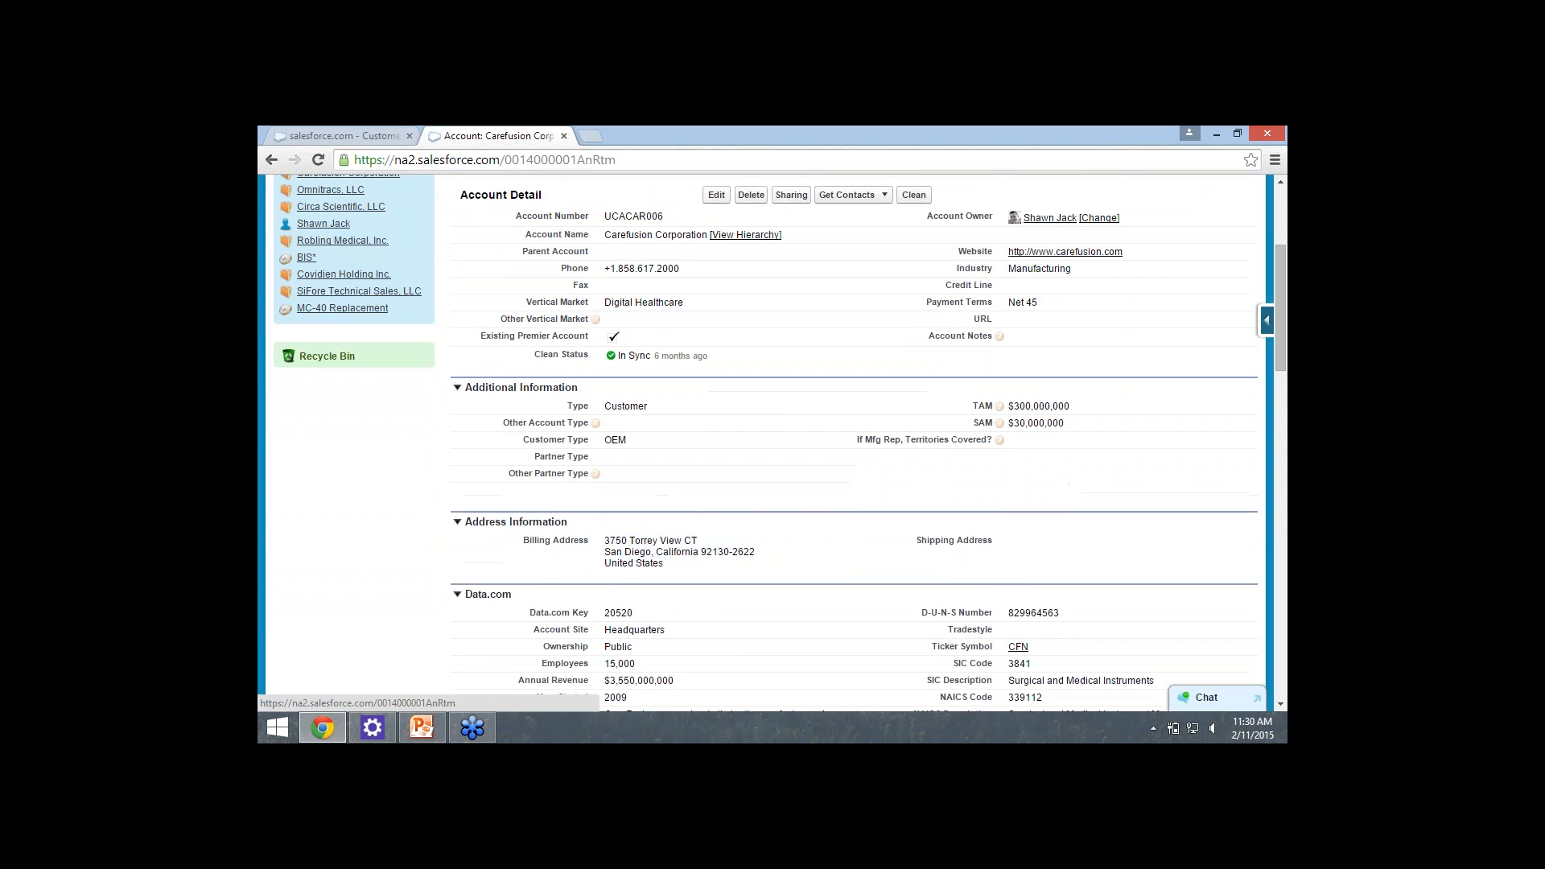
scroll(724, 551, "down", 1)
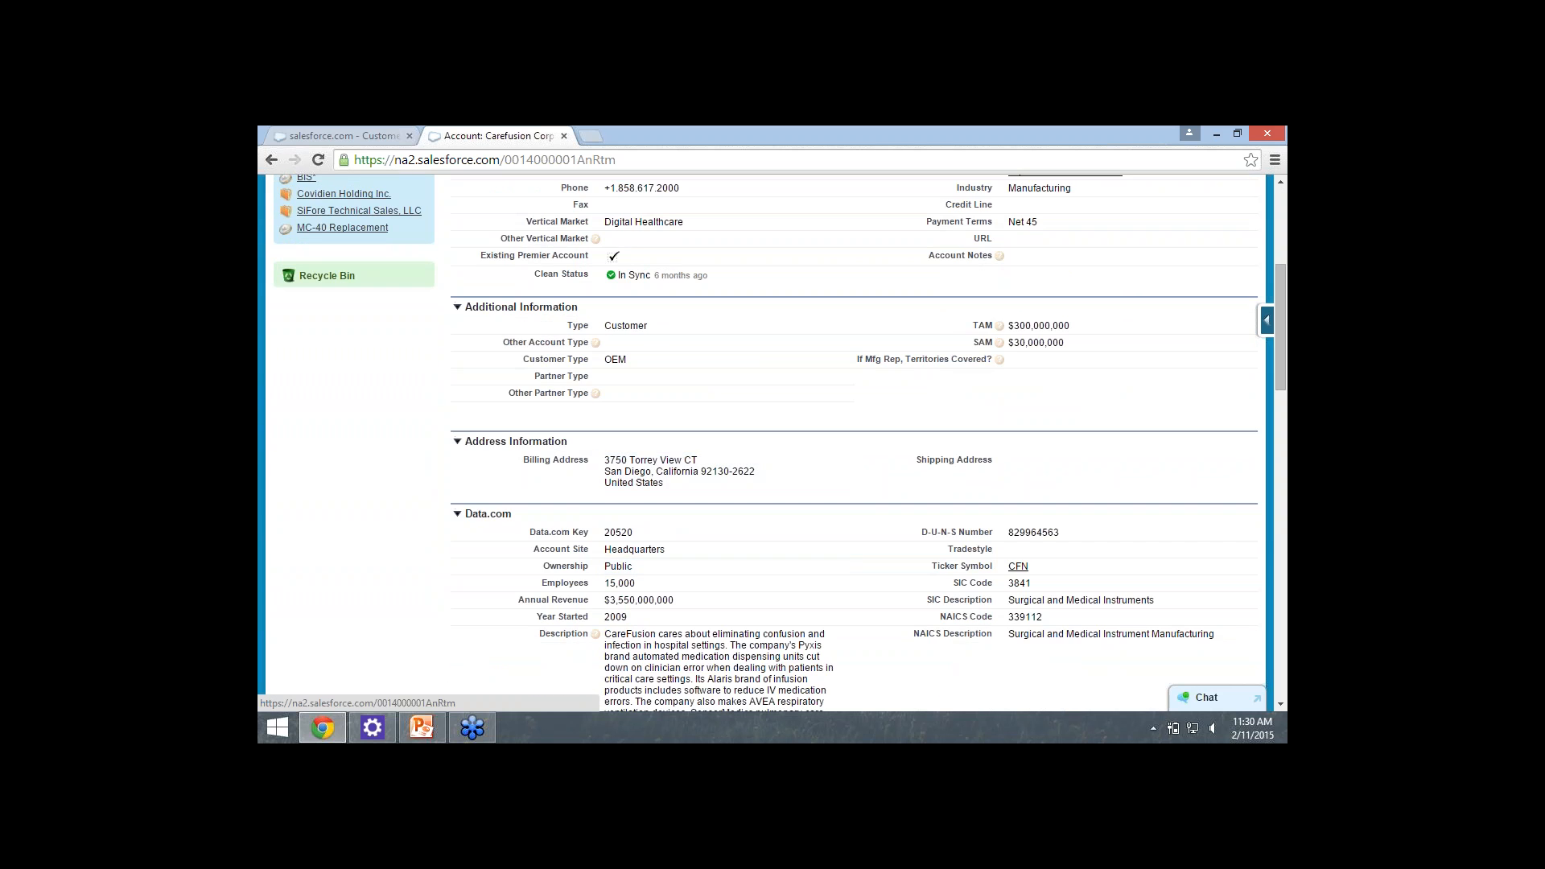
scroll(724, 583, "down", 2)
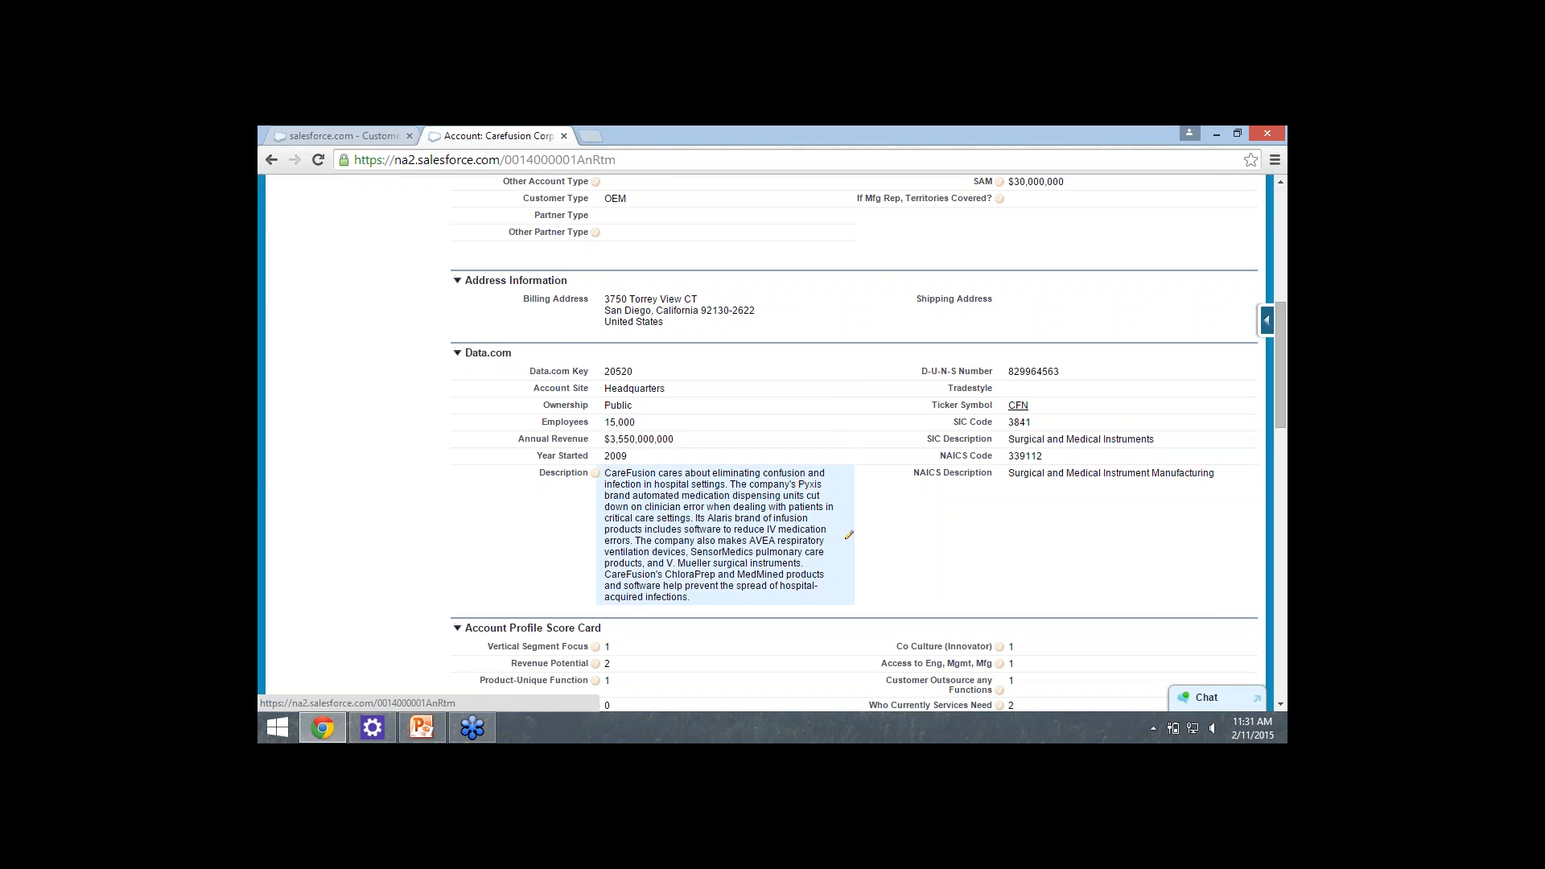
scroll(725, 479, "up", 2)
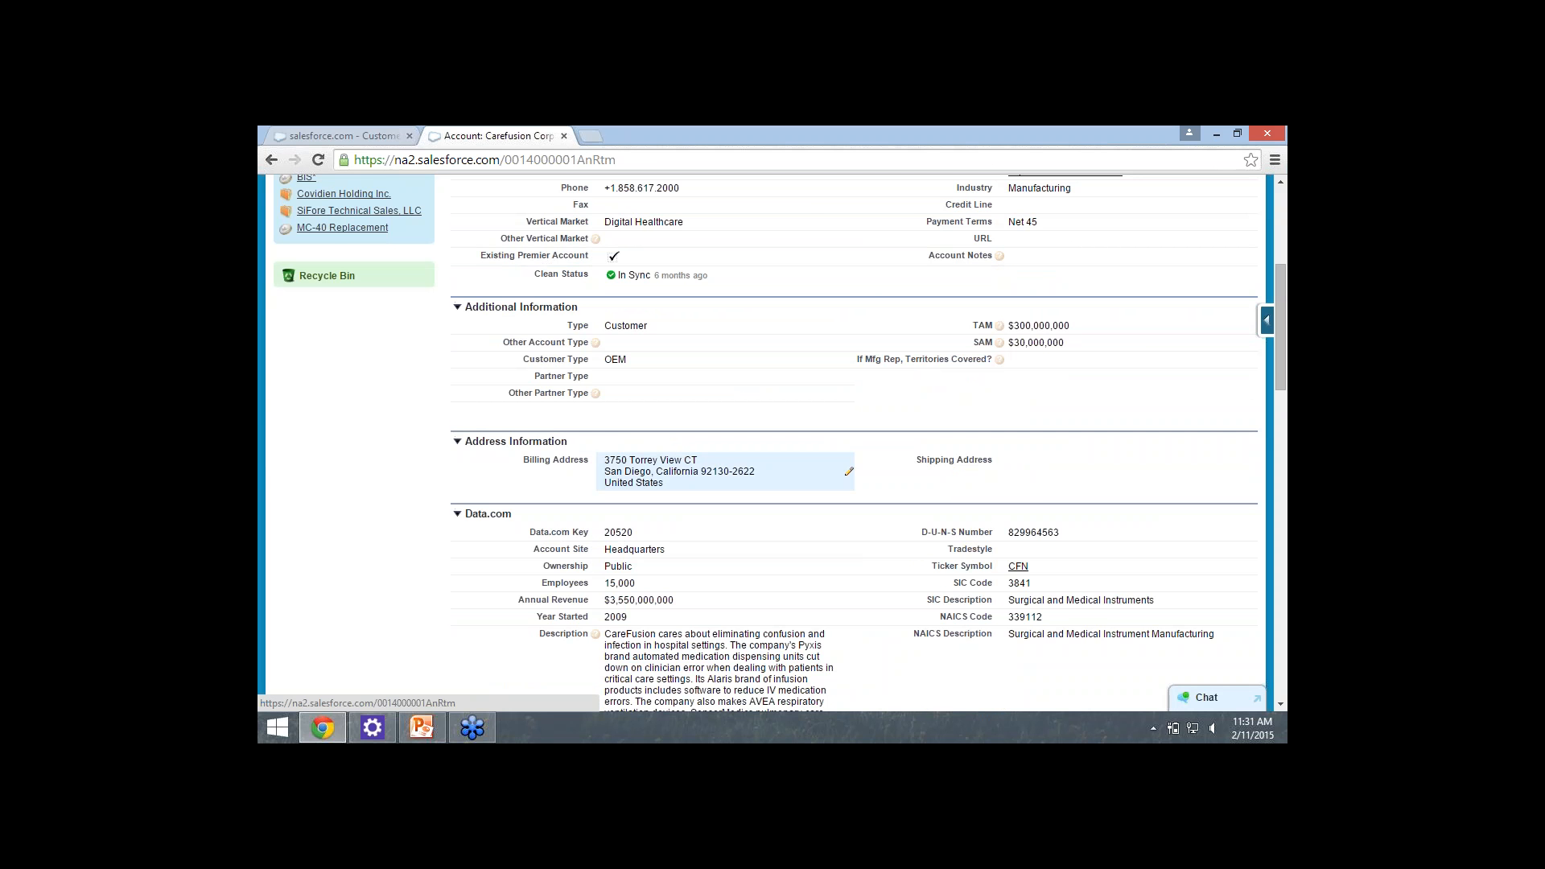
scroll(725, 471, "up", 1)
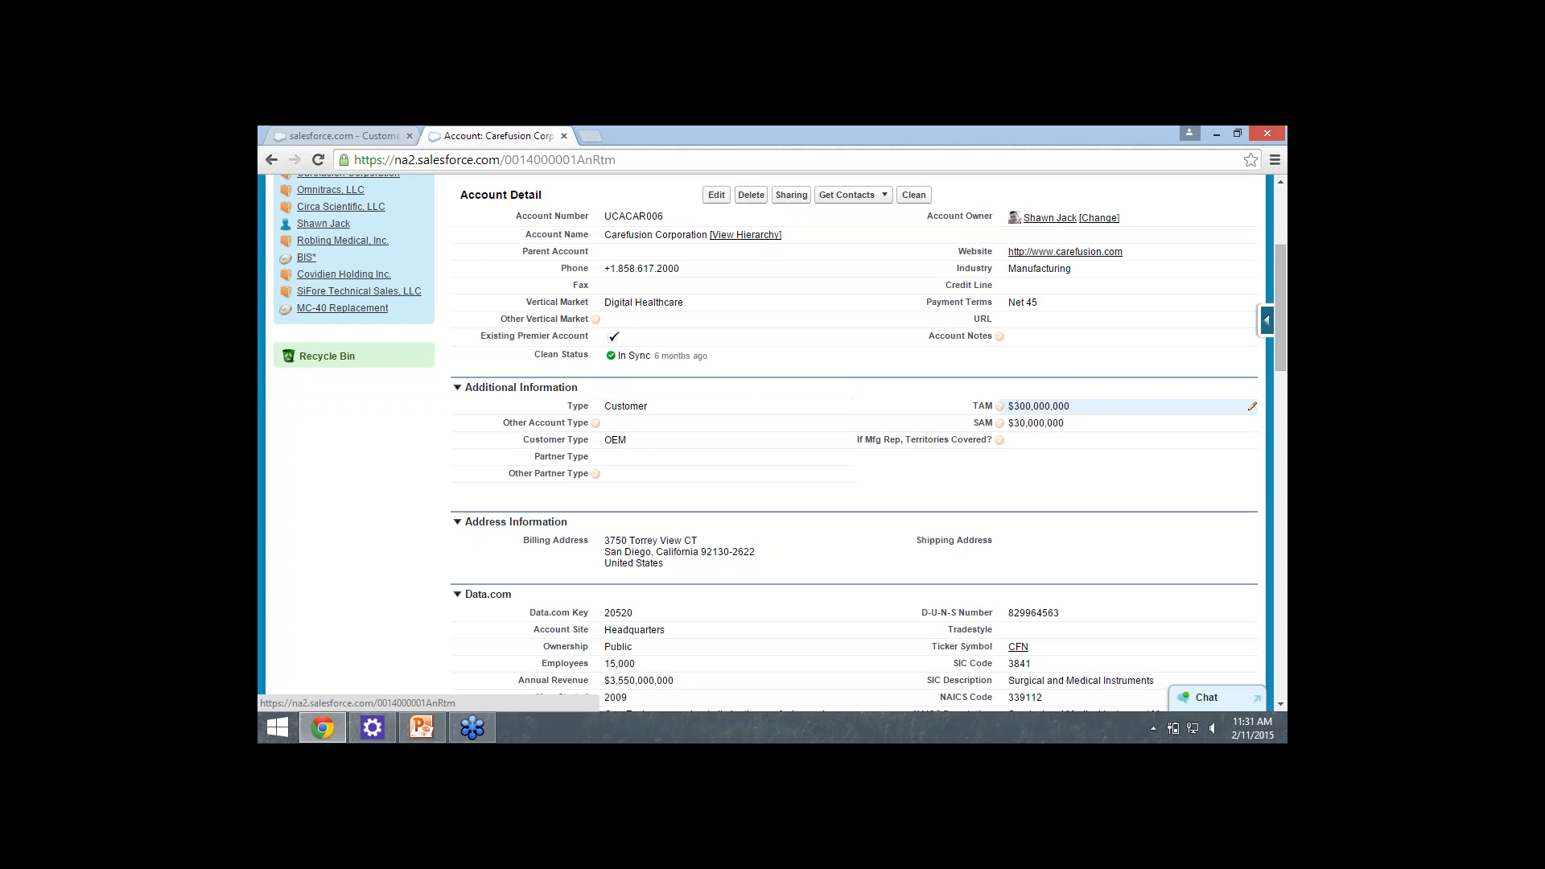
mouse_move(1001, 407)
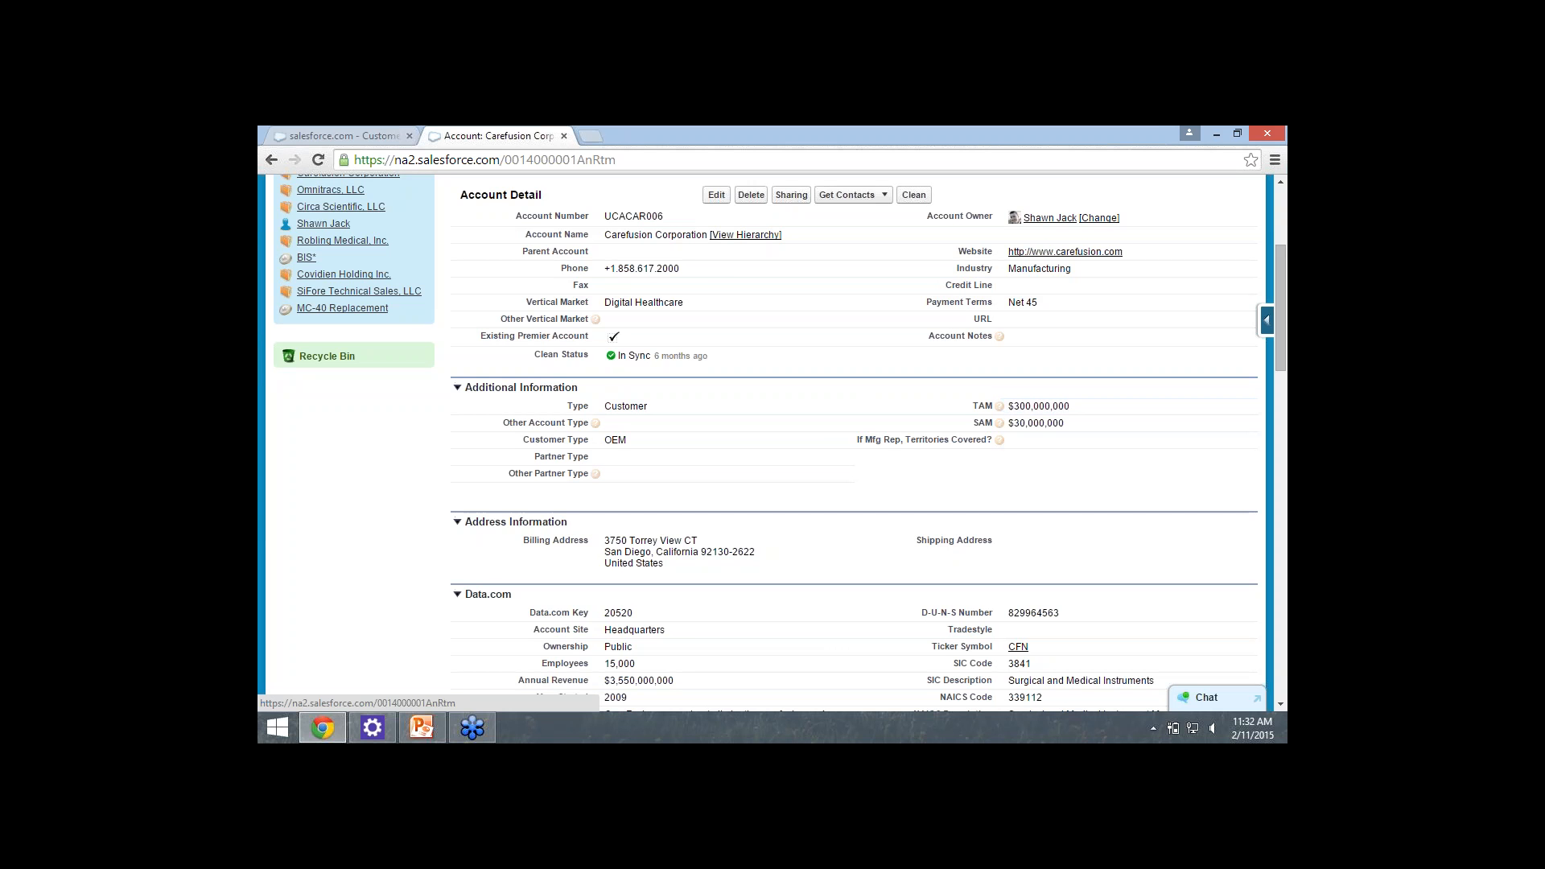
mouse_move(1000, 423)
scroll(773, 443, "up", 1)
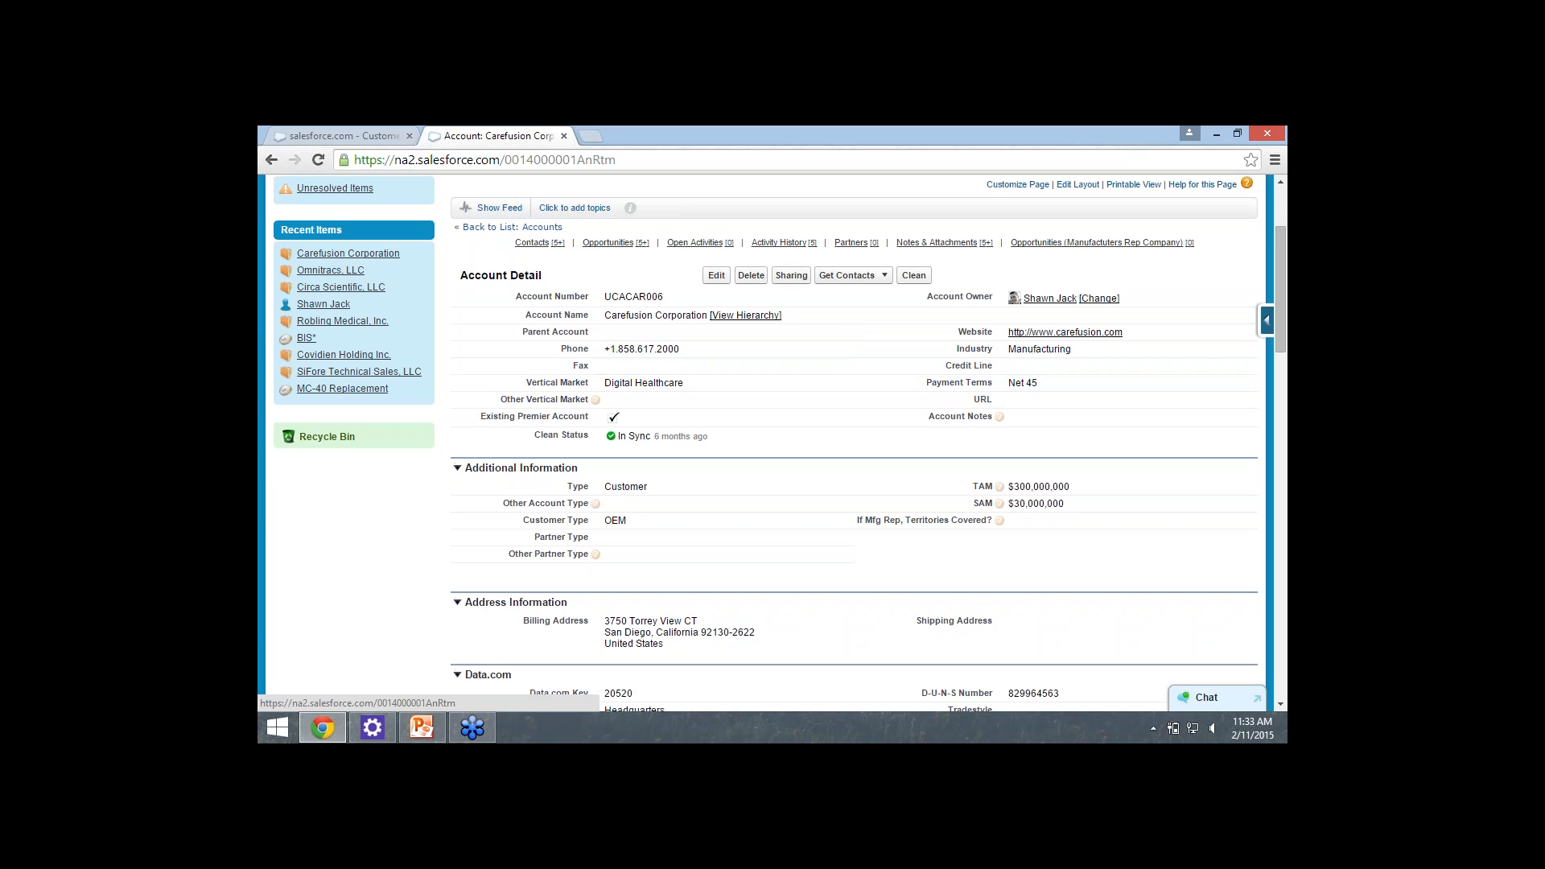
Examine the Account Profile Score Card of the Carefusion account, including the help notes for its scoring criteria and total score.
scroll(724, 603, "down", 5)
scroll(724, 600, "down", 1)
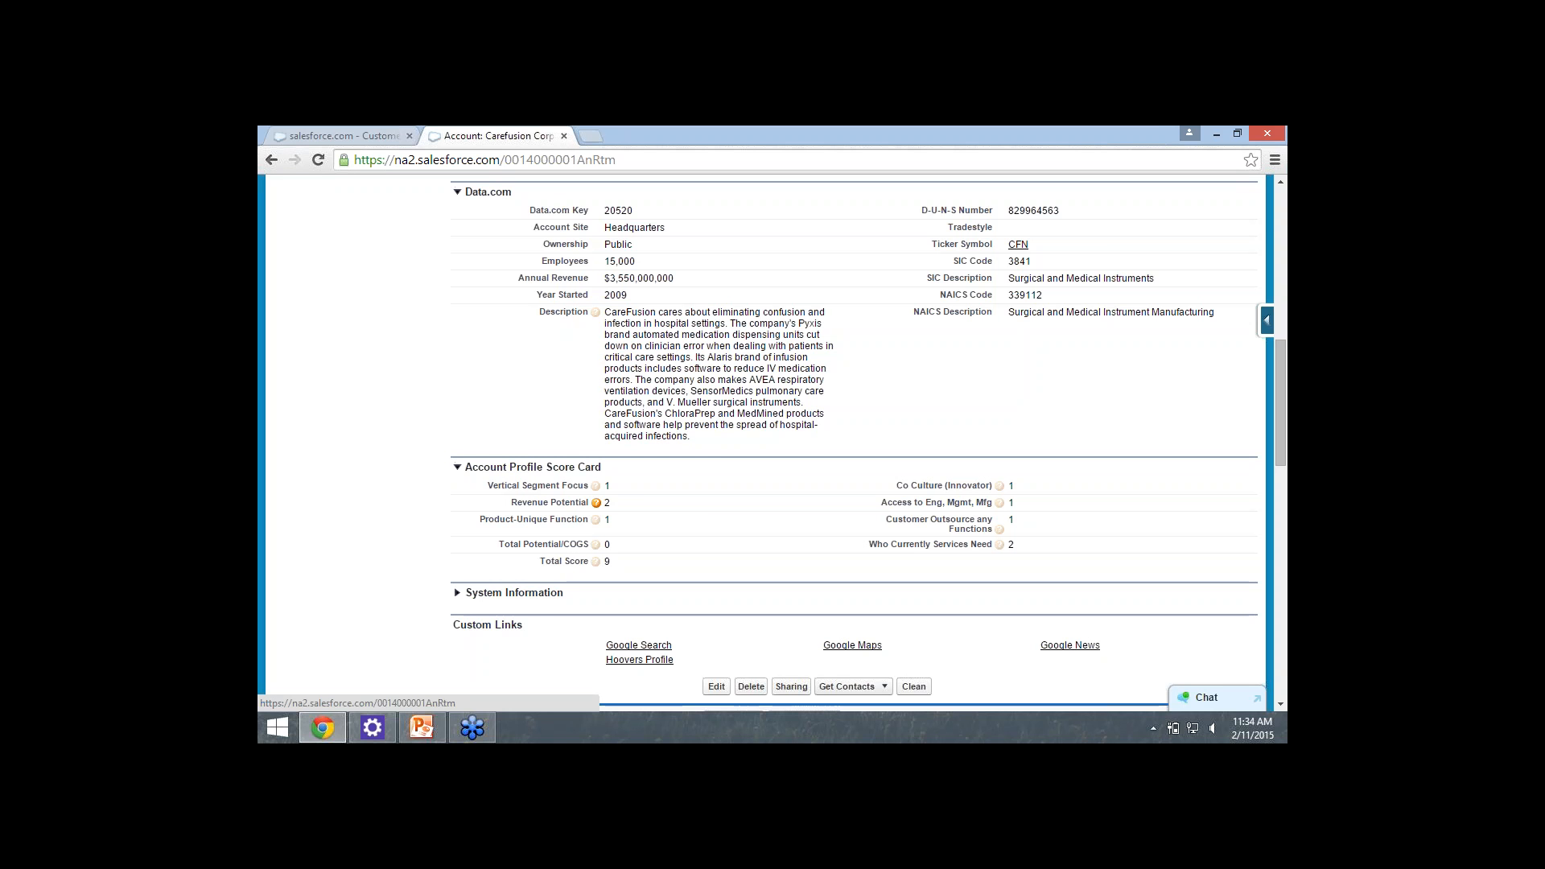
mouse_move(596, 520)
mouse_move(595, 486)
mouse_move(1000, 486)
mouse_move(596, 561)
Look through the Carefusion account's related contacts, opportunities, open activities and activity history.
scroll(853, 443, "down", 2)
scroll(853, 539, "down", 1)
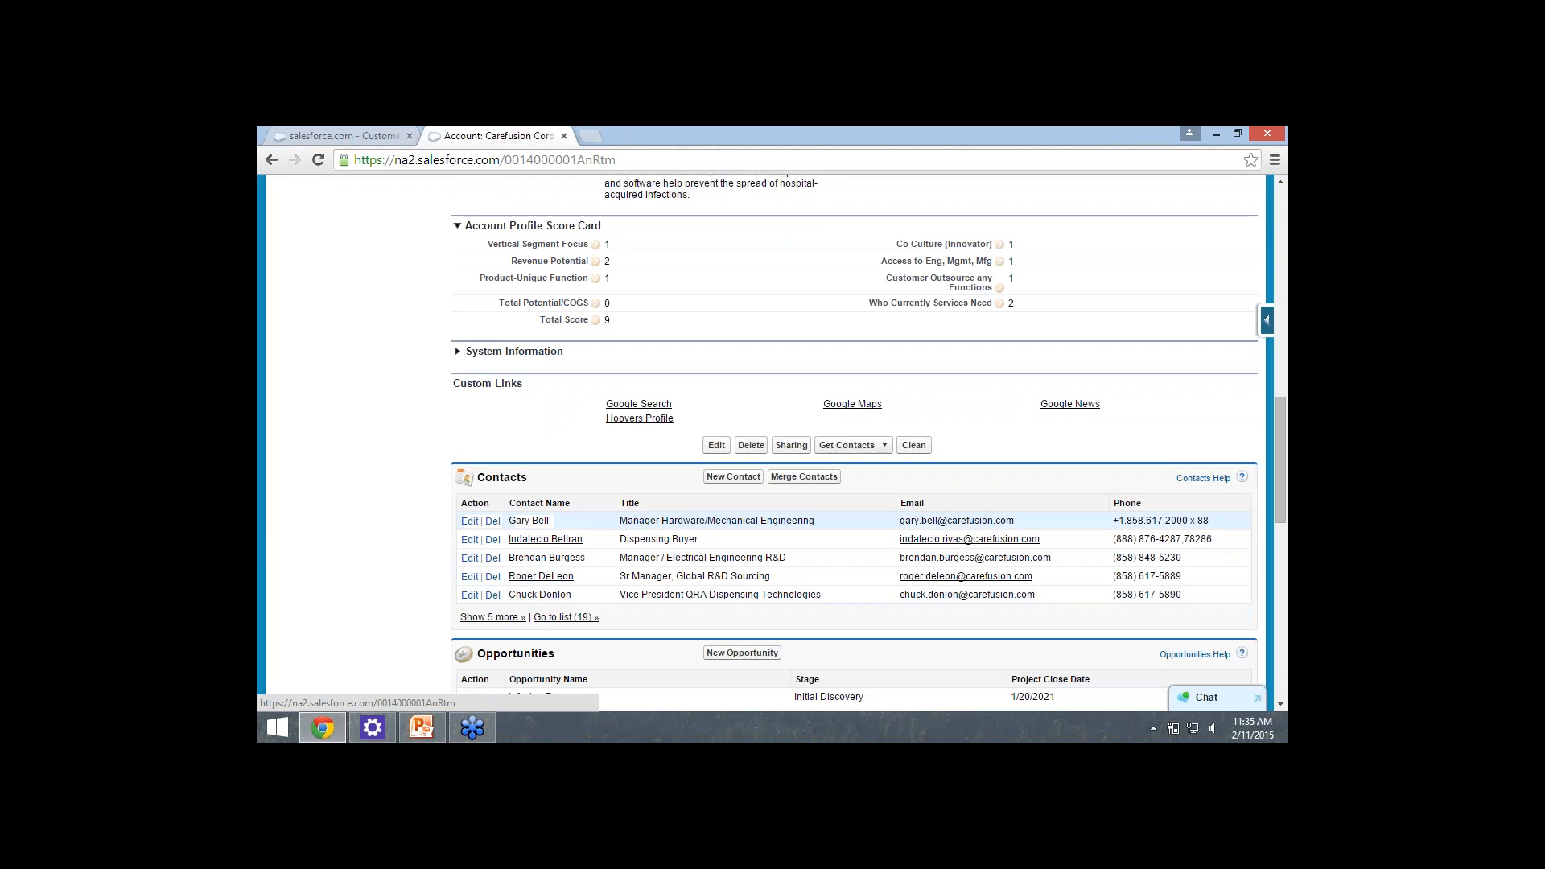
scroll(853, 531, "down", 1)
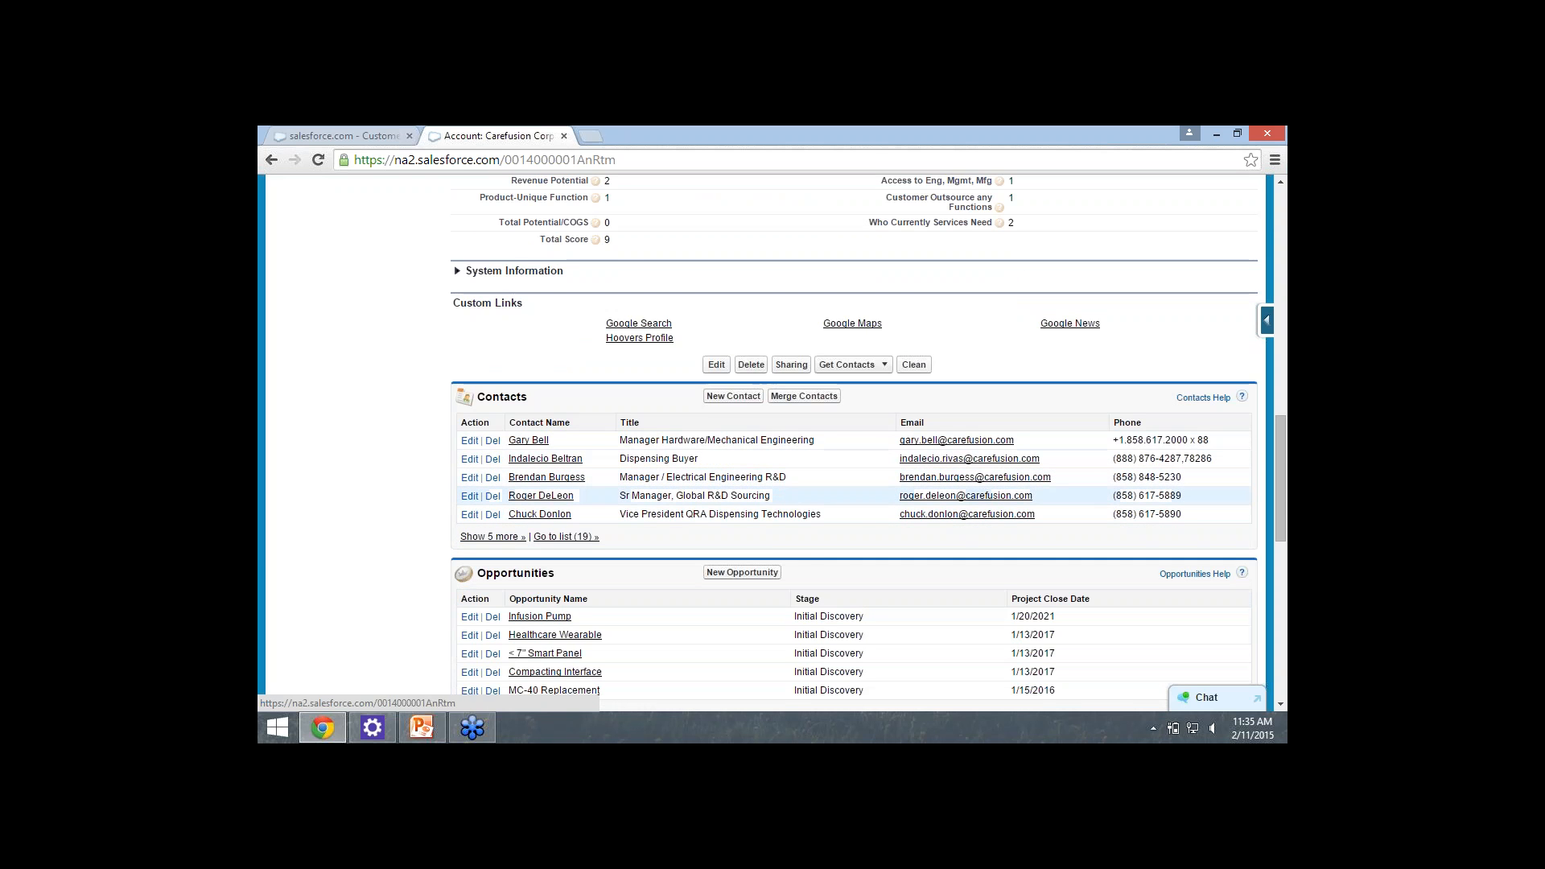
scroll(563, 537, "down", 2)
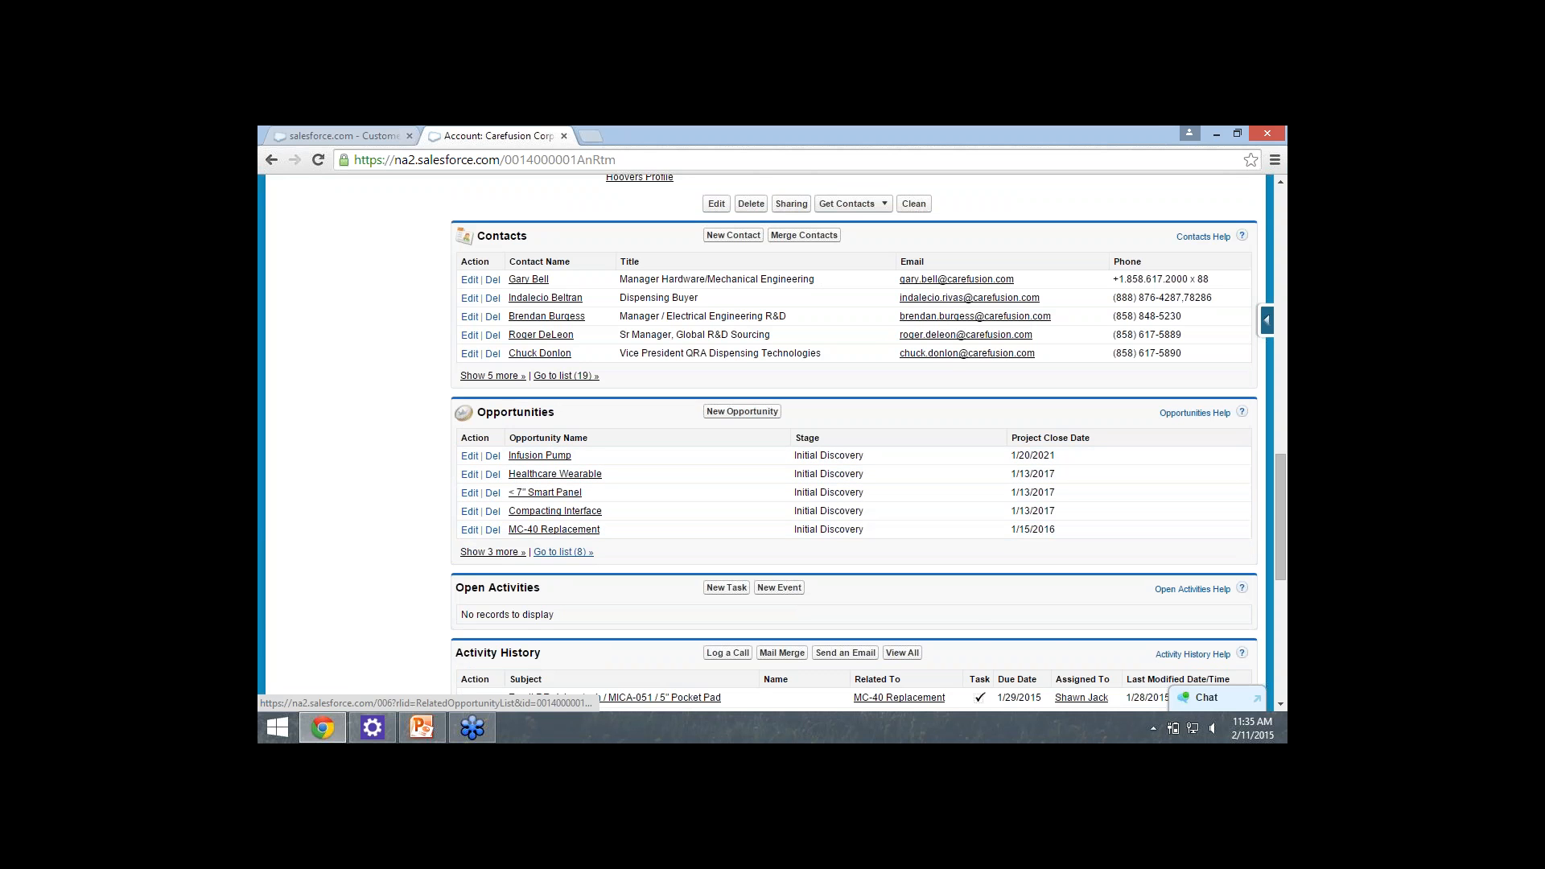
scroll(563, 531, "down", 2)
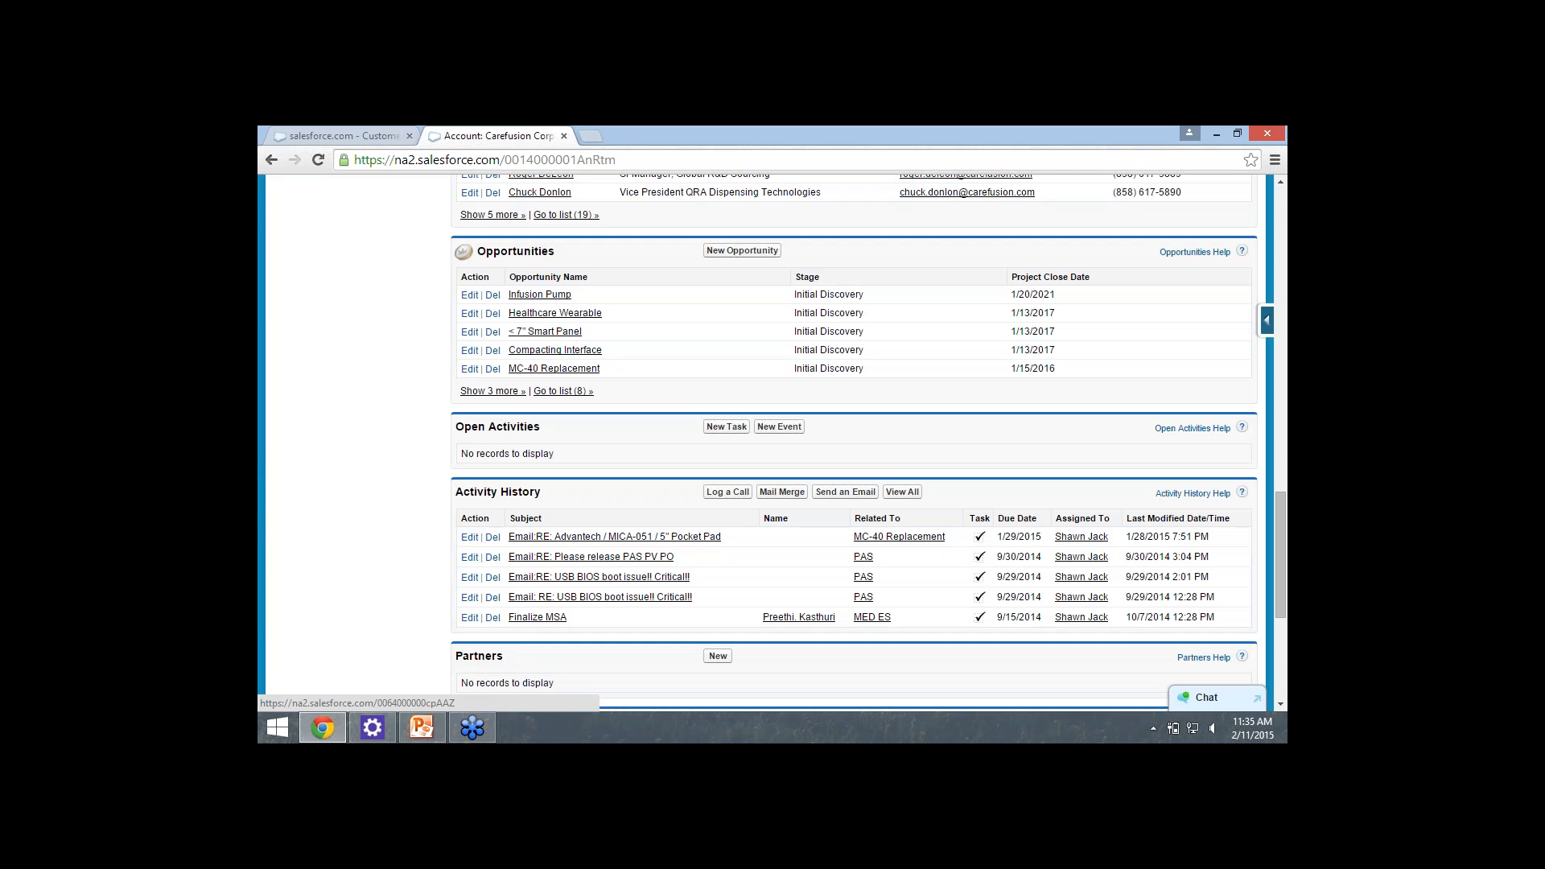
scroll(868, 438, "up", 15)
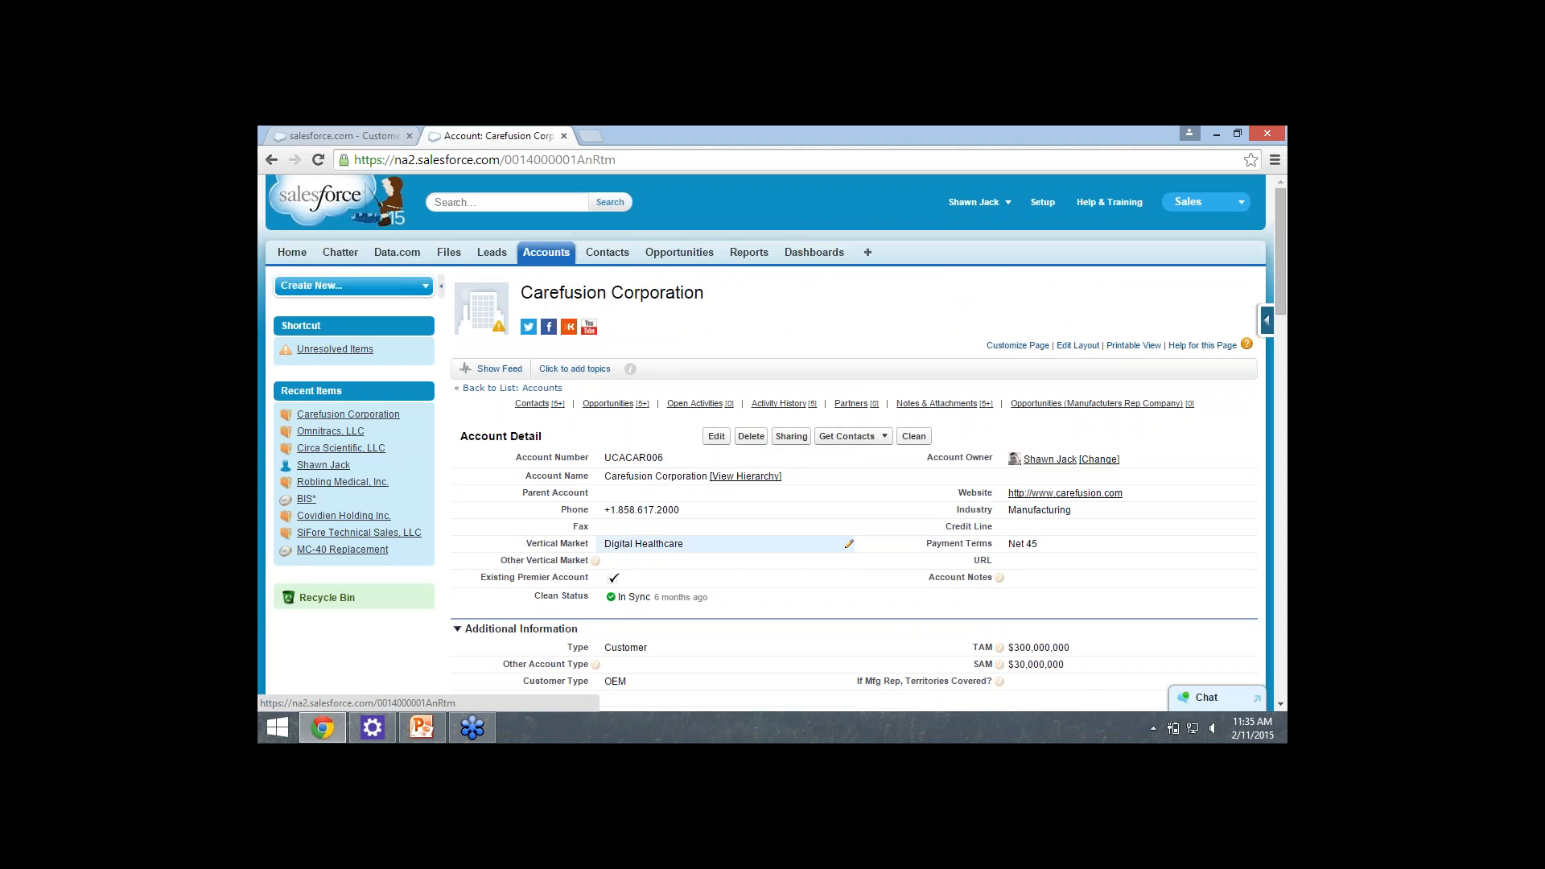
Open the Carefusion account for editing, review its editable fields, and leave without saving.
scroll(771, 443, "down", 1)
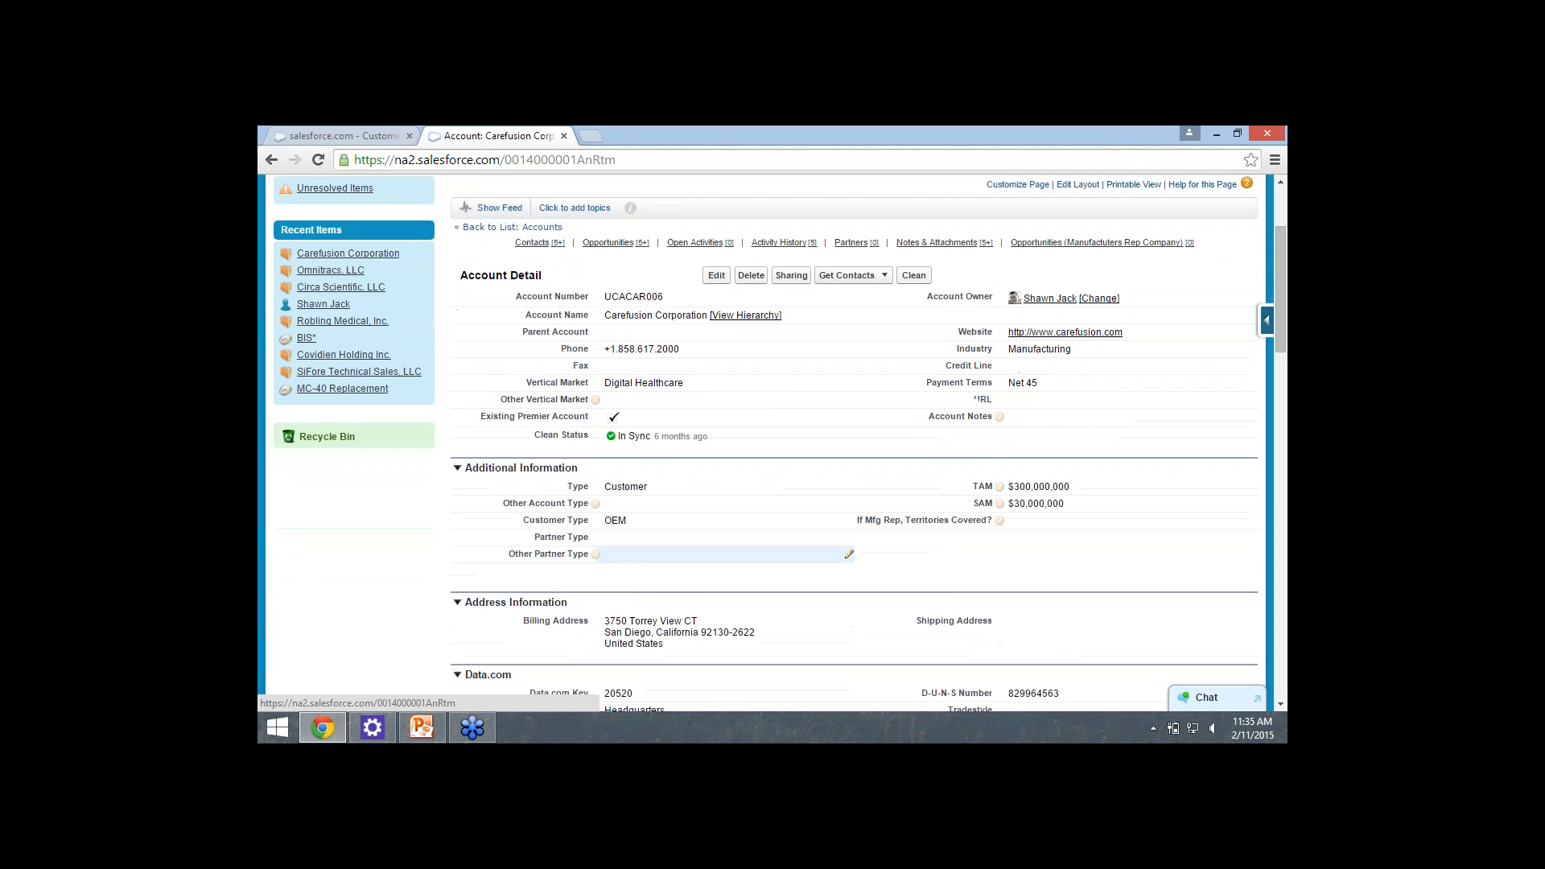
scroll(770, 443, "up", 1)
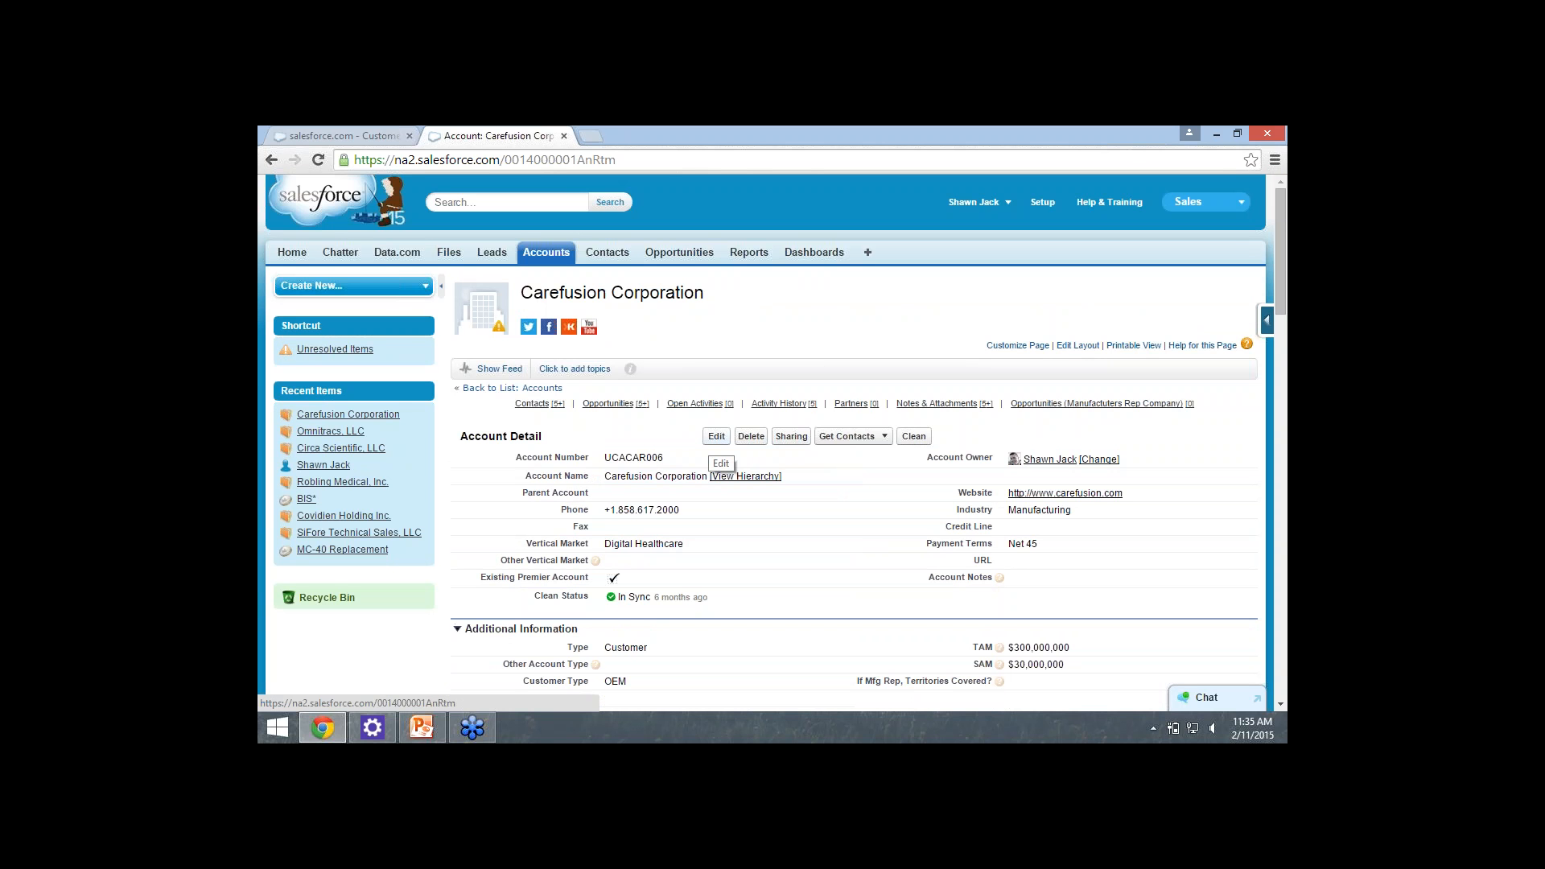
left_click(717, 436)
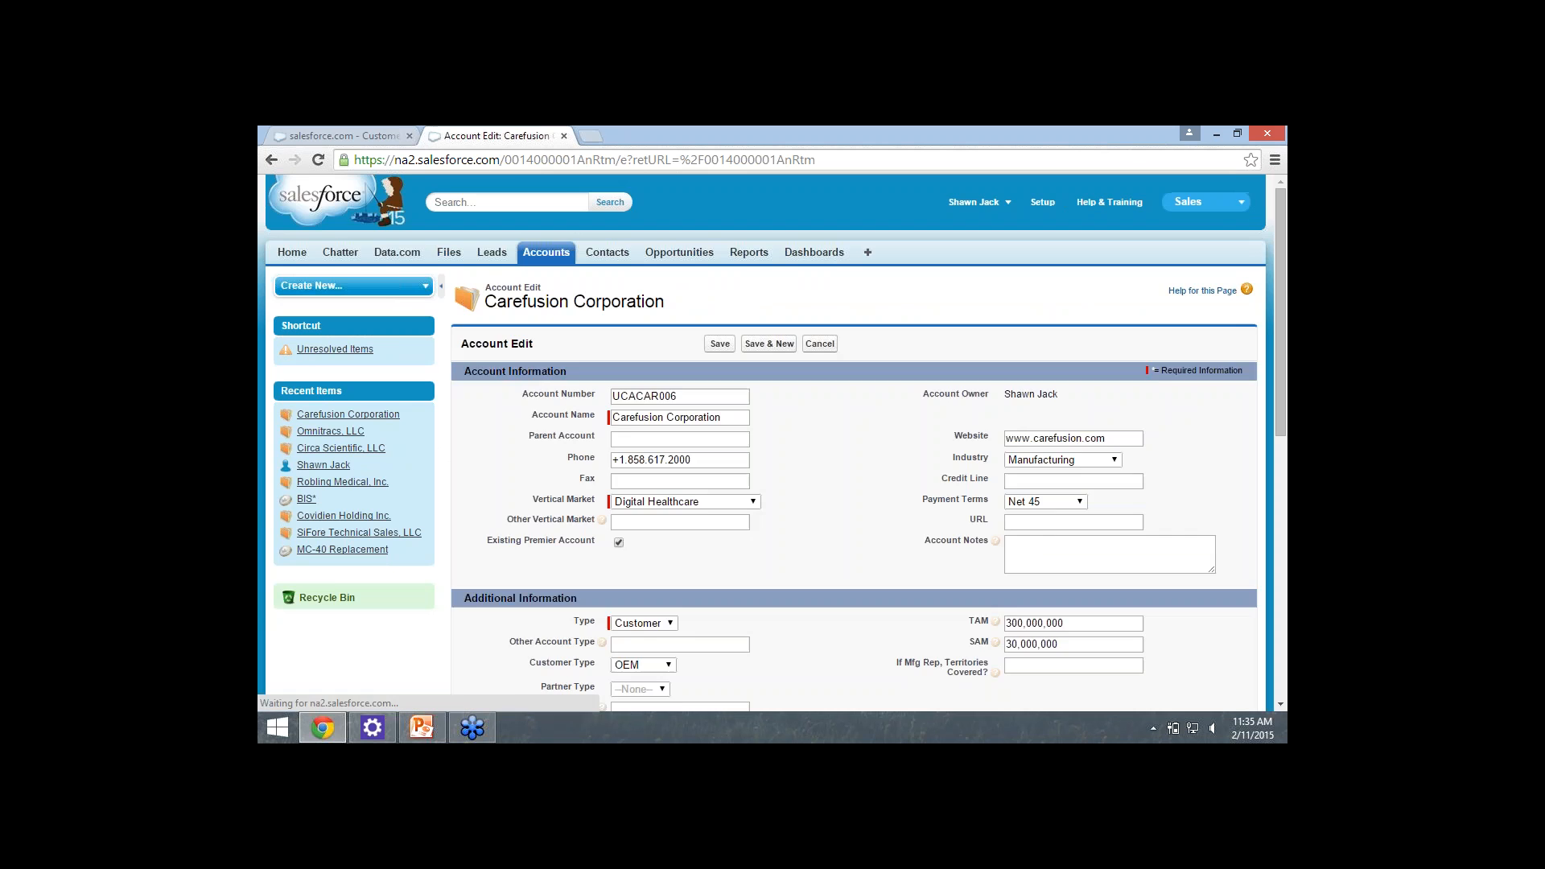
scroll(853, 443, "down", 7)
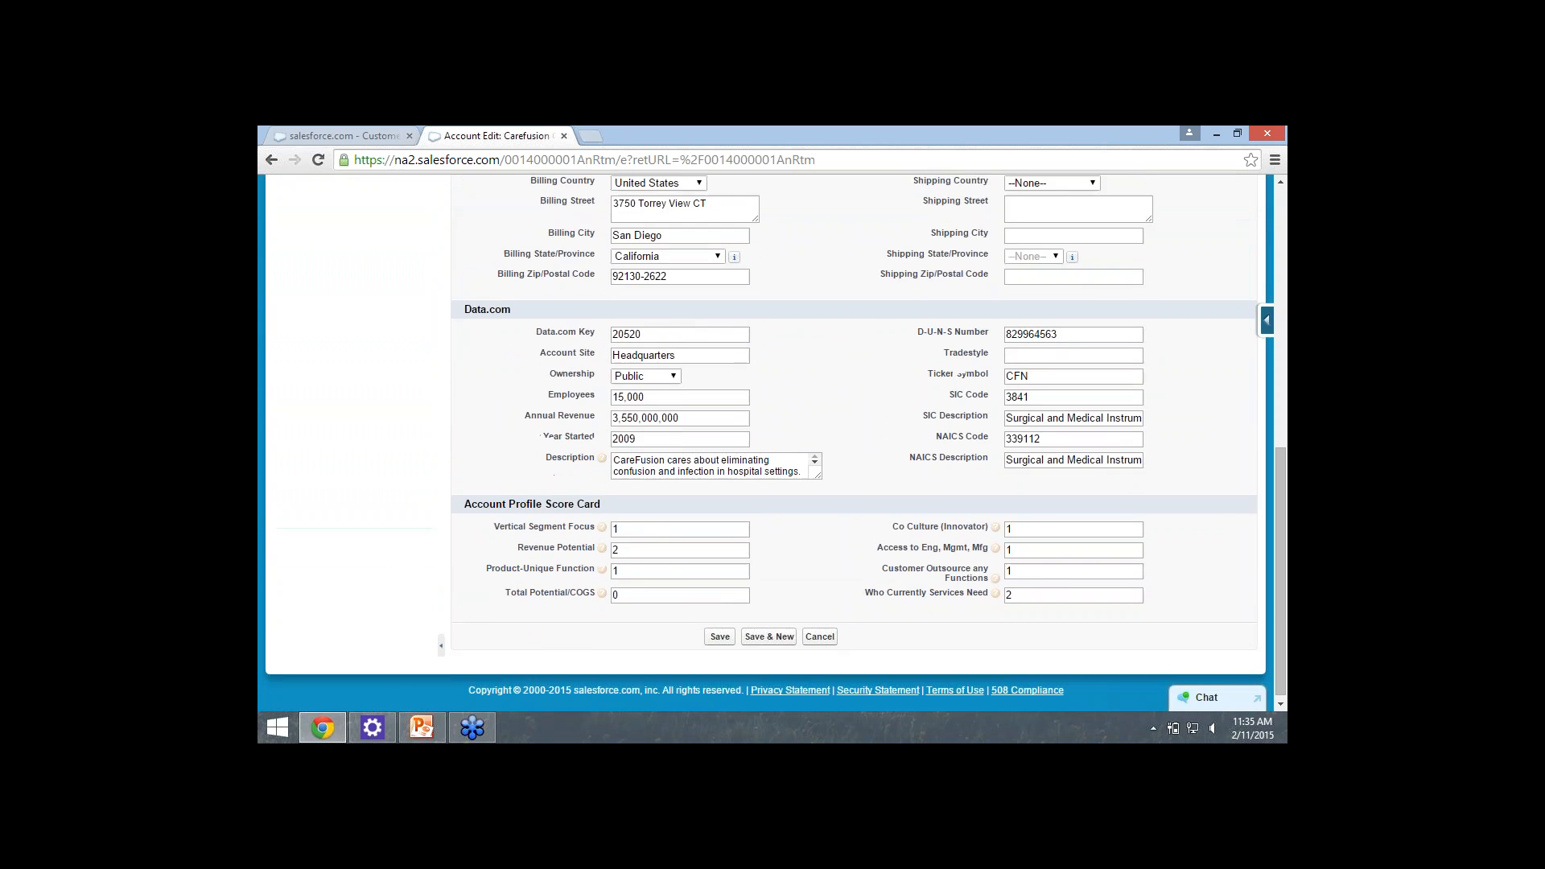
scroll(853, 442, "up", 7)
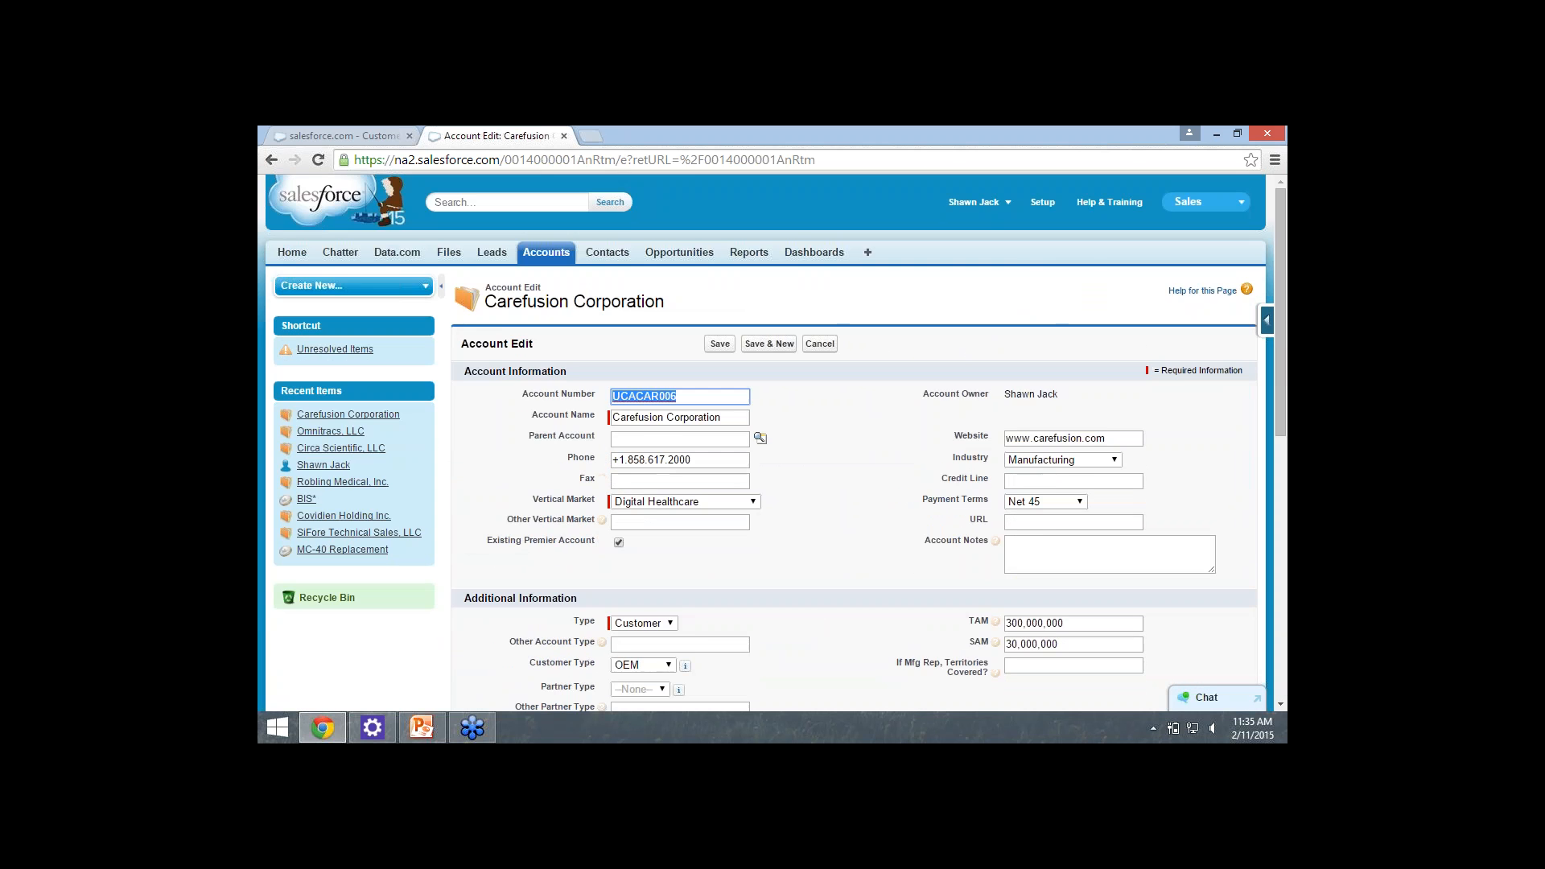
scroll(852, 442, "down", 7)
scroll(853, 443, "up", 7)
left_click(819, 343)
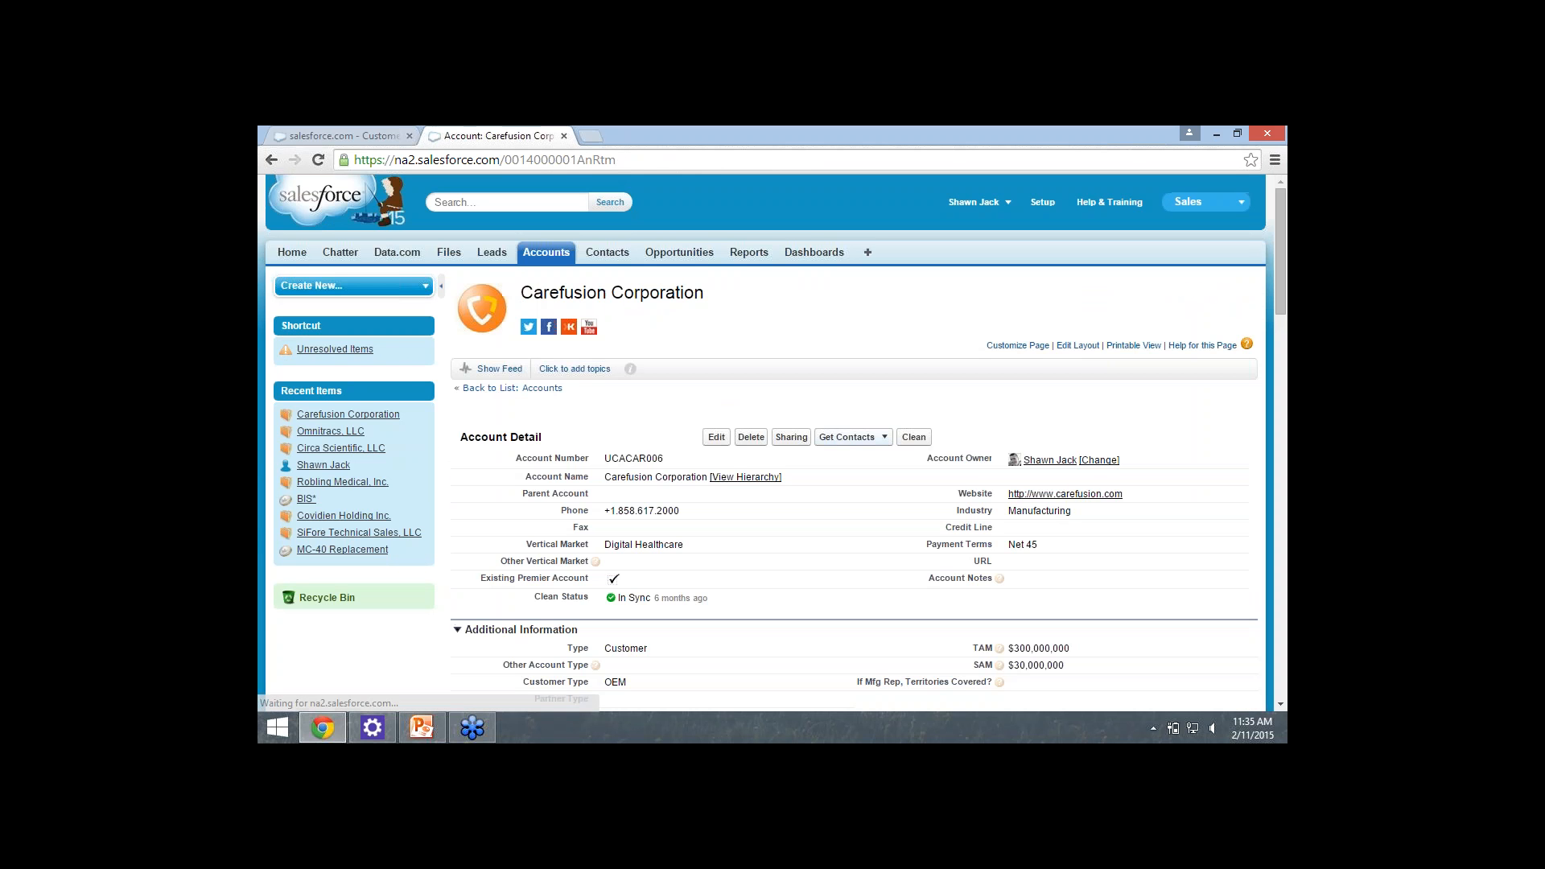
Open the full list of contacts related to the Carefusion account and review the names, titles, e-mails and phone numbers.
scroll(853, 443, "down", 2)
scroll(805, 480, "up", 1)
scroll(805, 479, "up", 1)
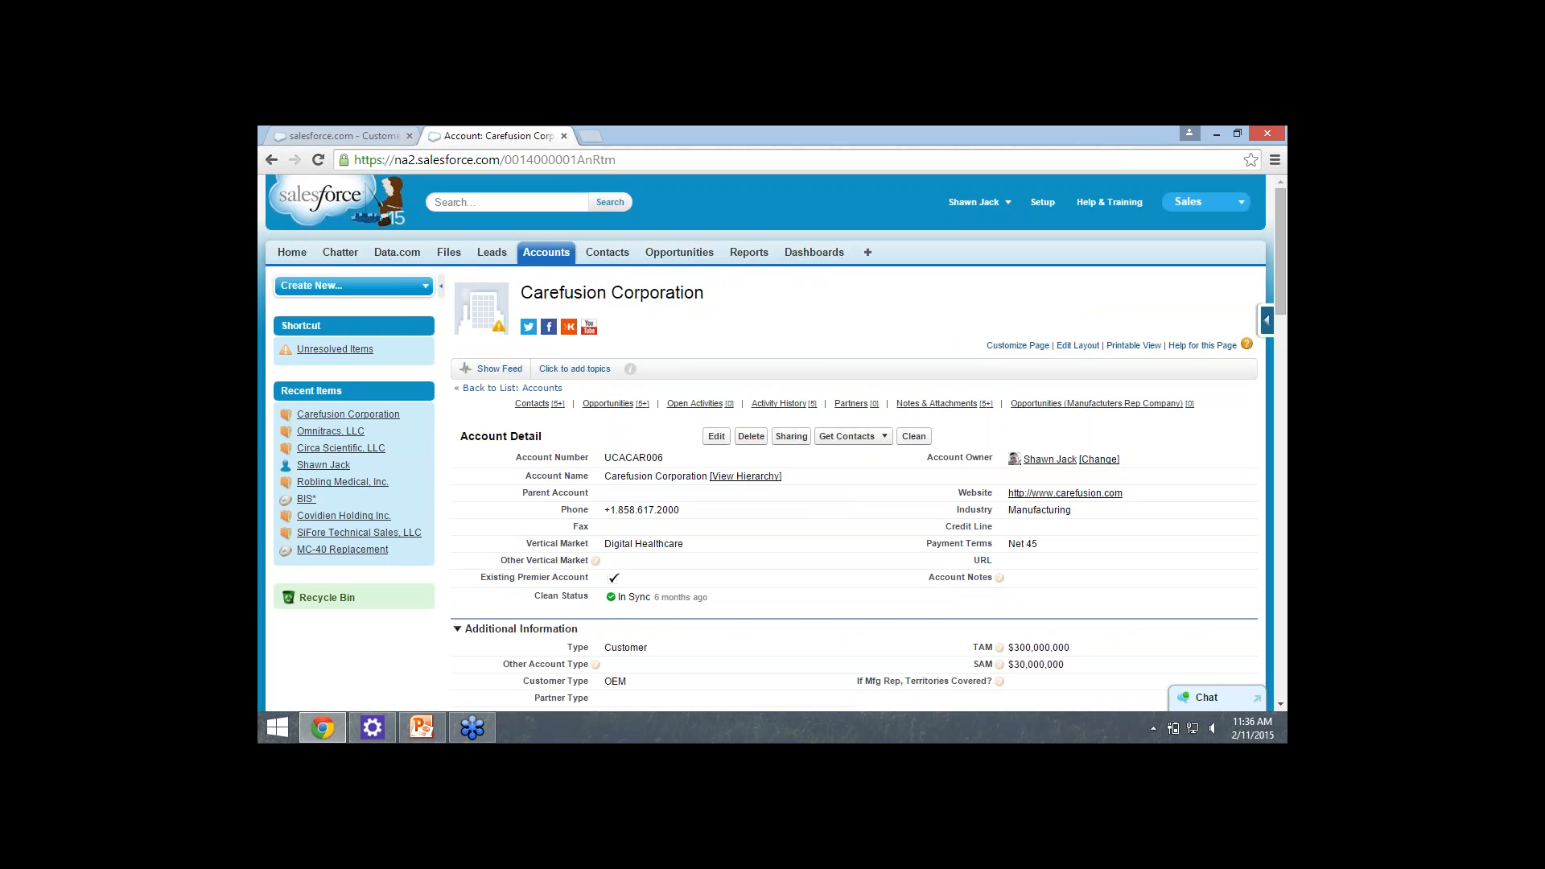
left_click(532, 404)
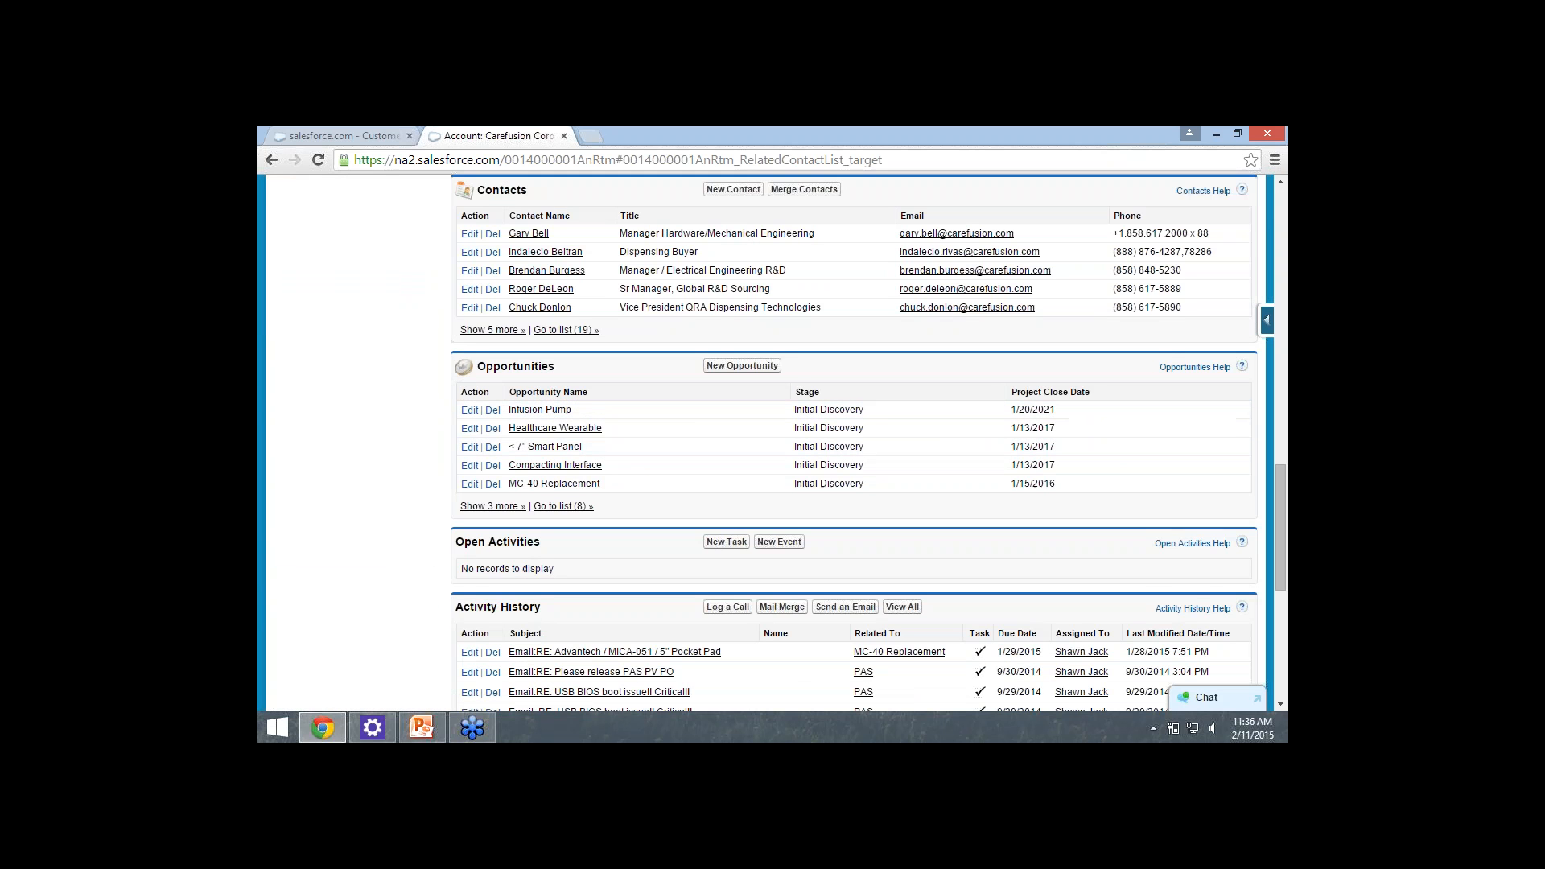
left_click(563, 330)
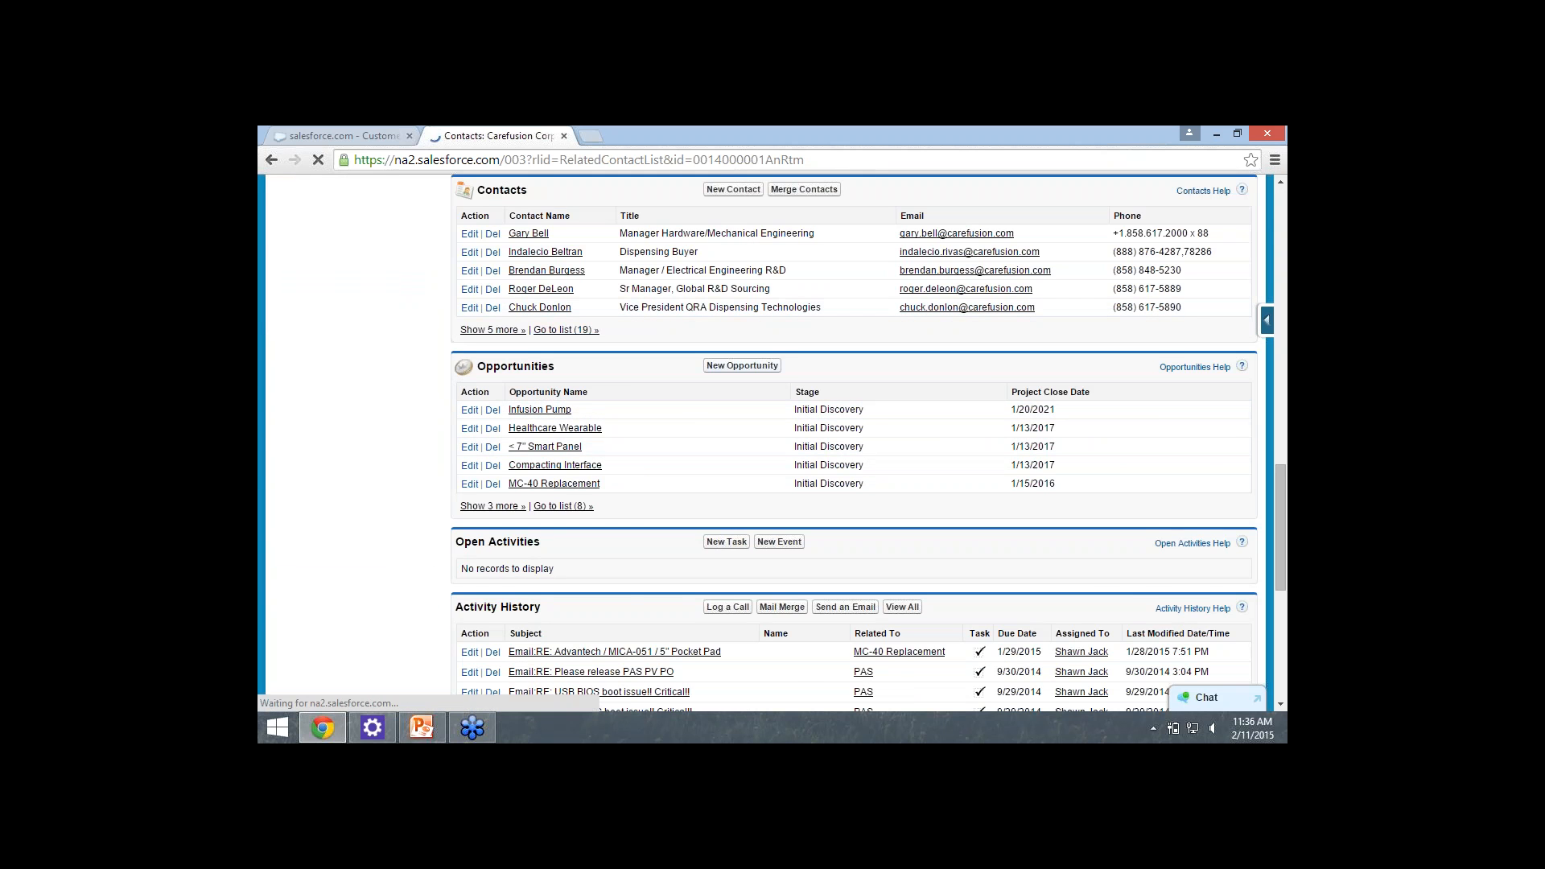
scroll(772, 464, "down", 2)
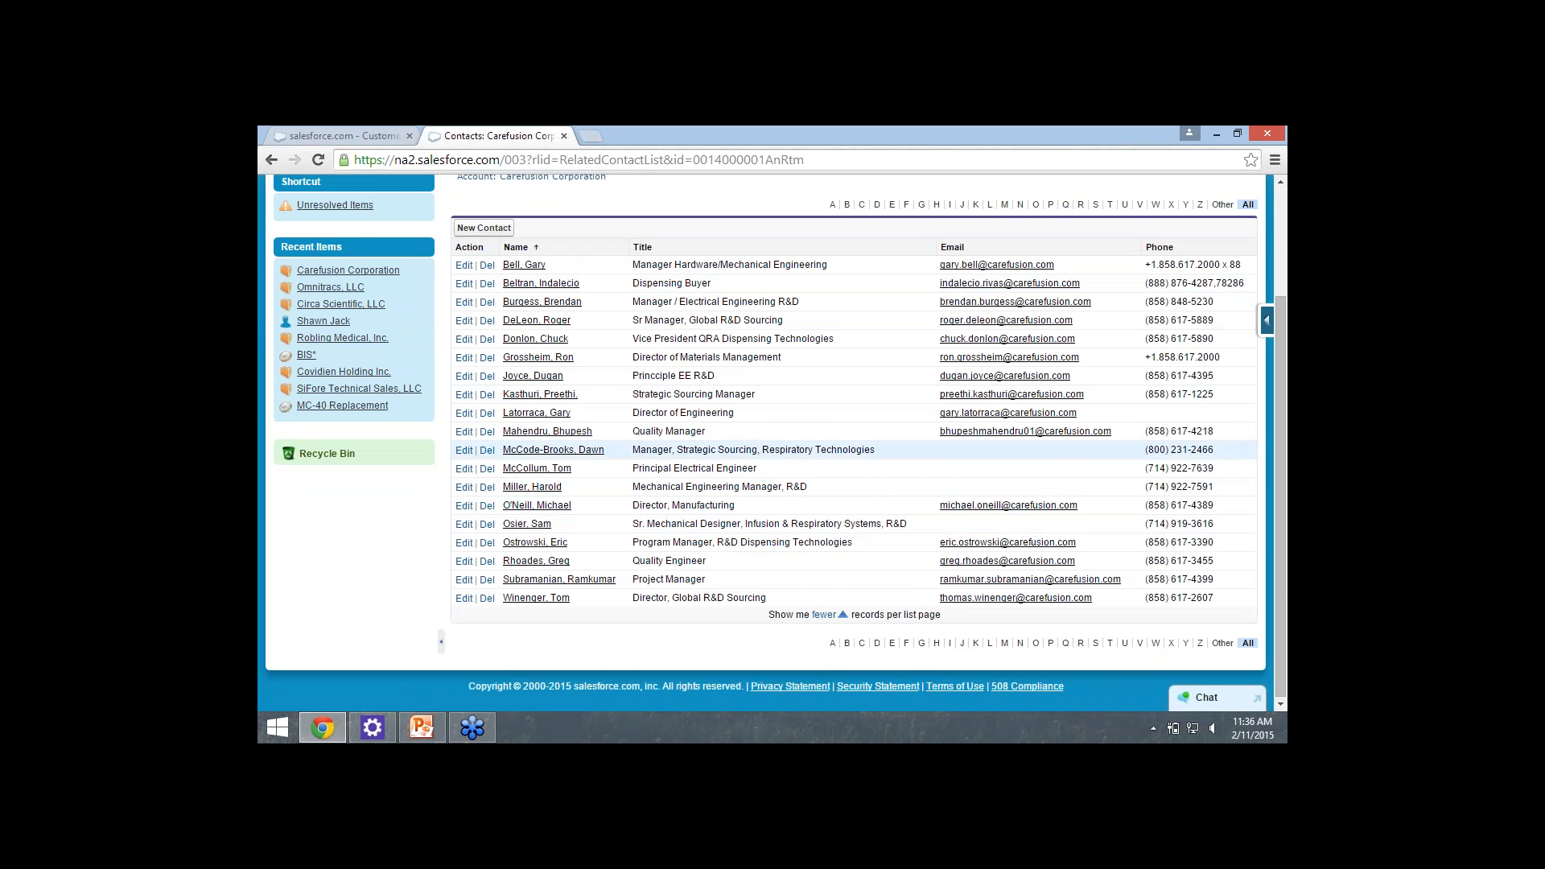
scroll(772, 515, "up", 2)
scroll(772, 515, "down", 2)
scroll(773, 500, "up", 2)
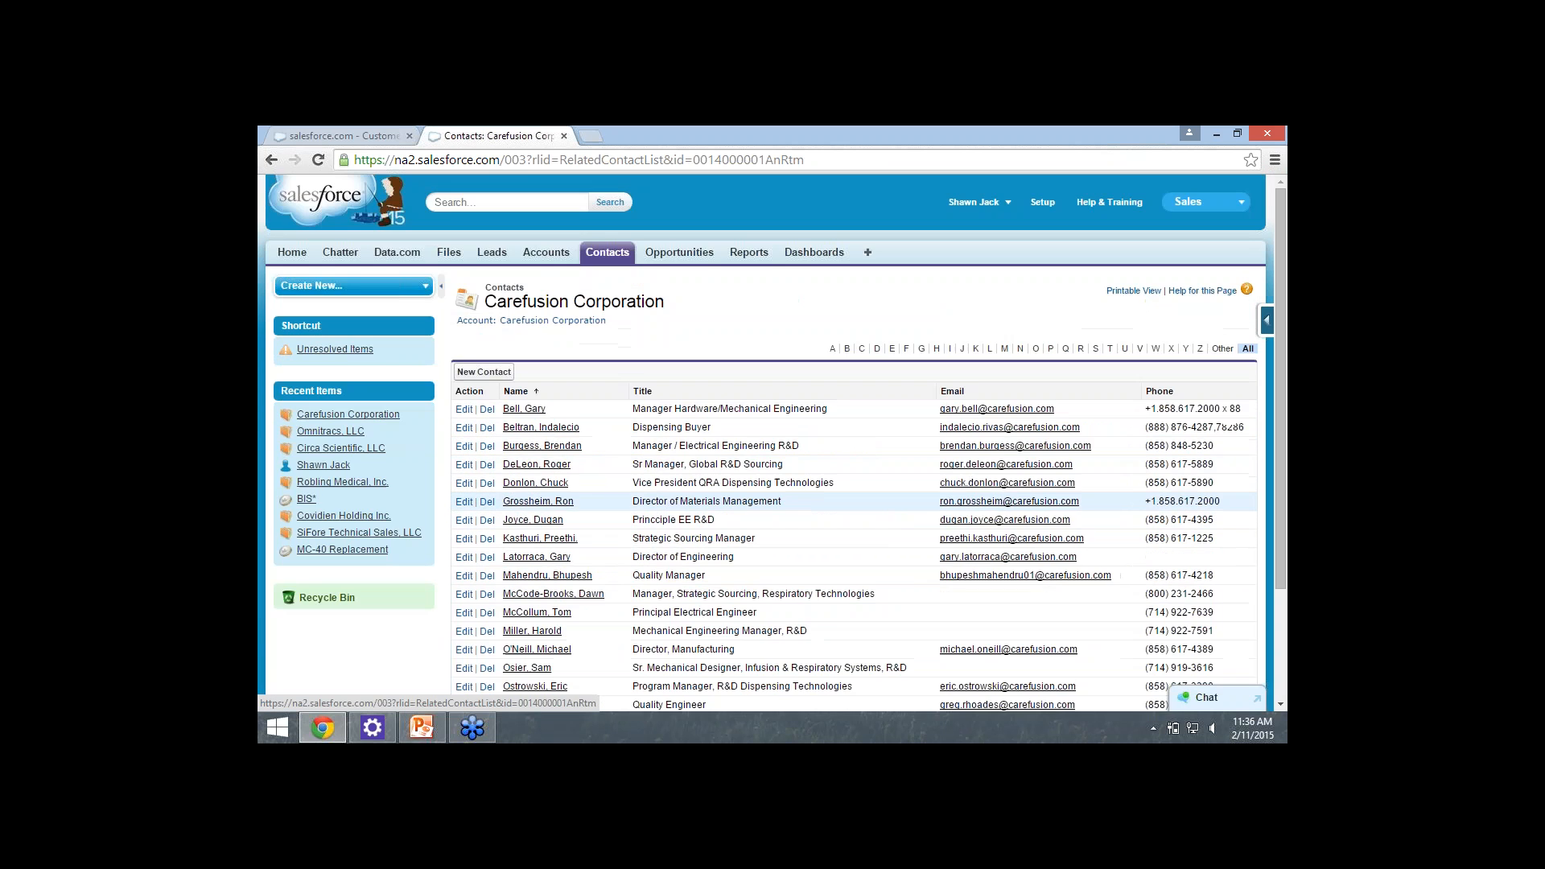
scroll(772, 463, "down", 1)
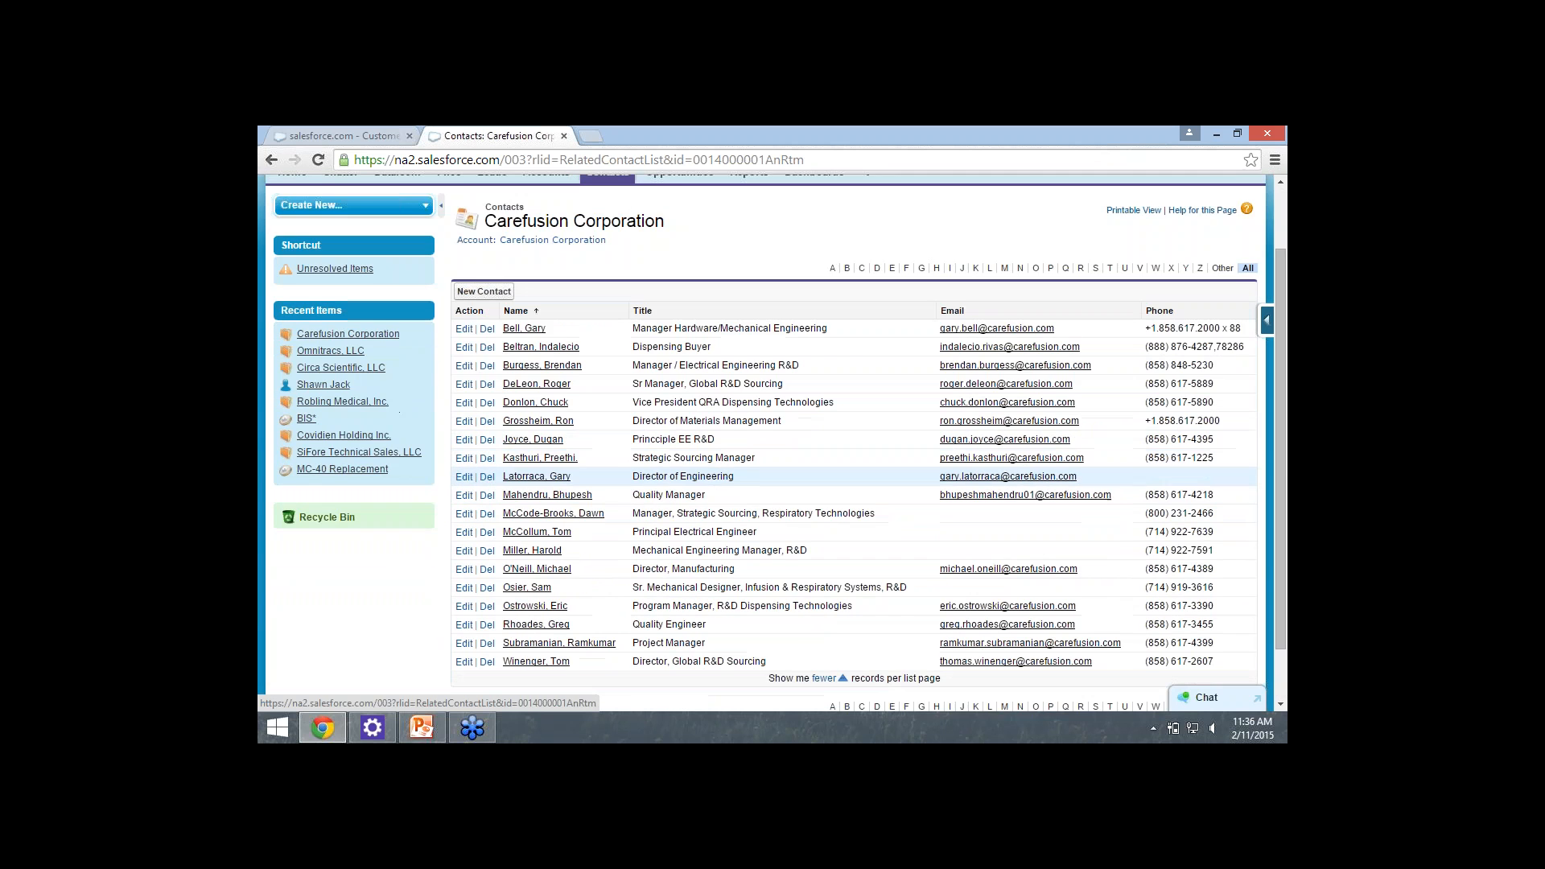
scroll(772, 457, "up", 1)
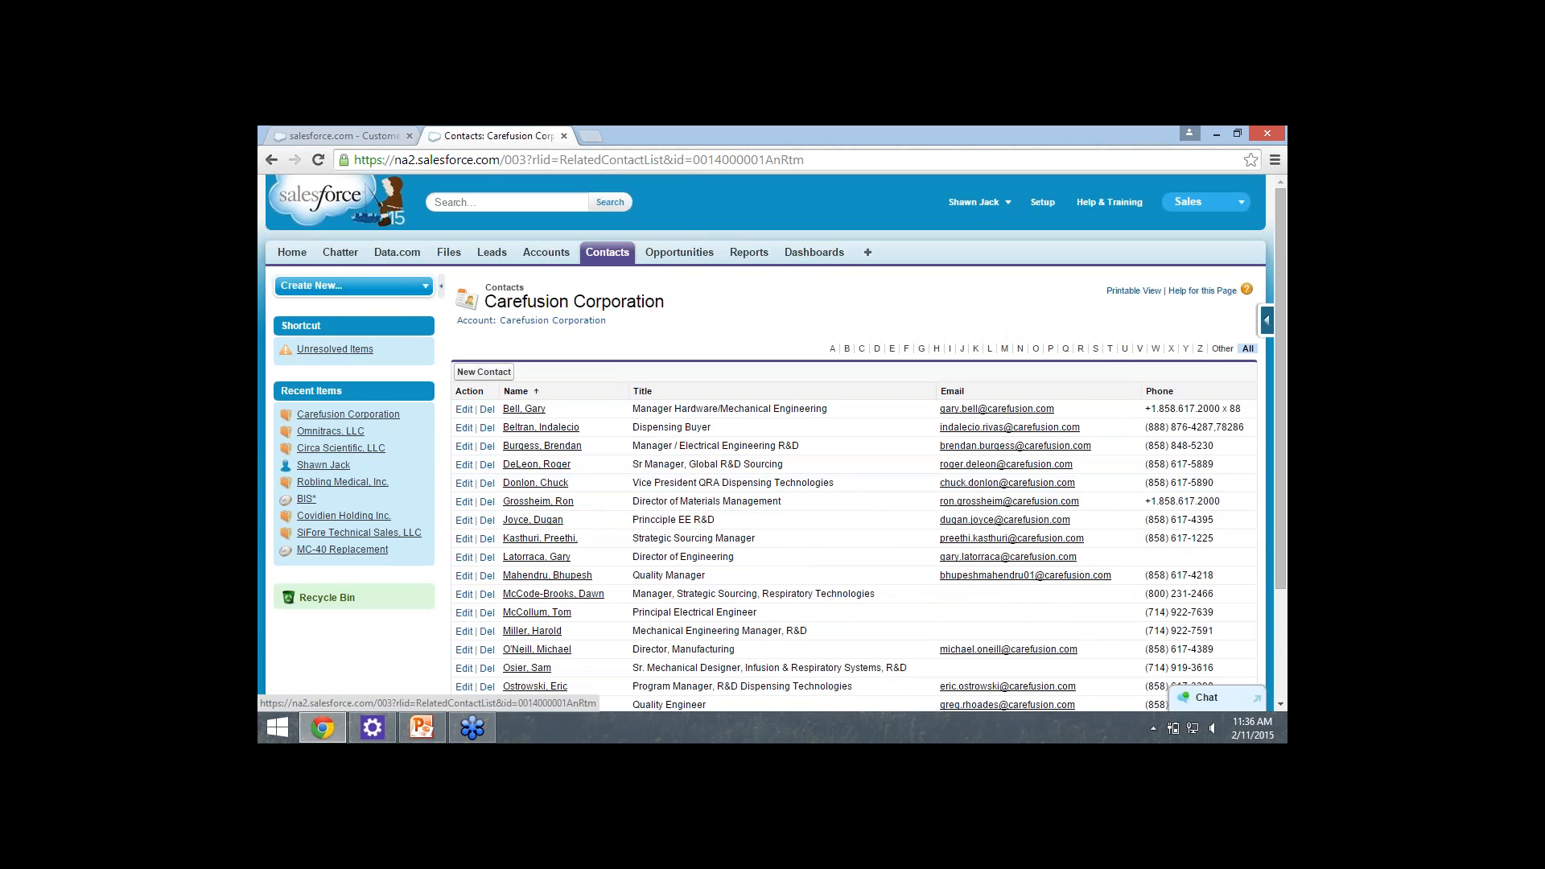
Reopen the Carefusion Corporation account from the recent accounts and preview its related opportunities.
left_click(547, 253)
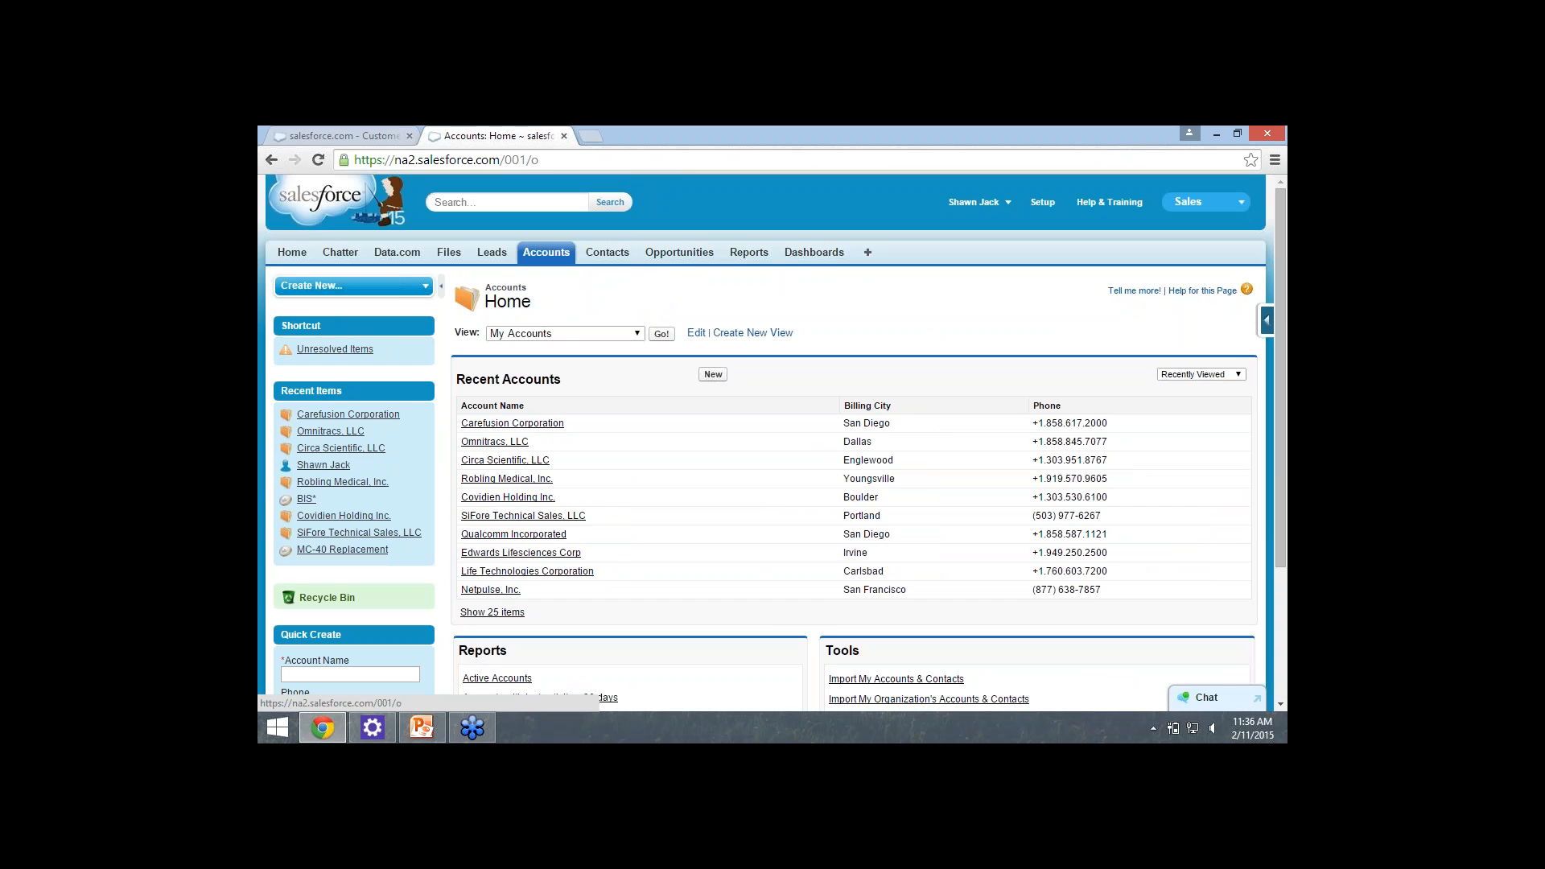
left_click(607, 252)
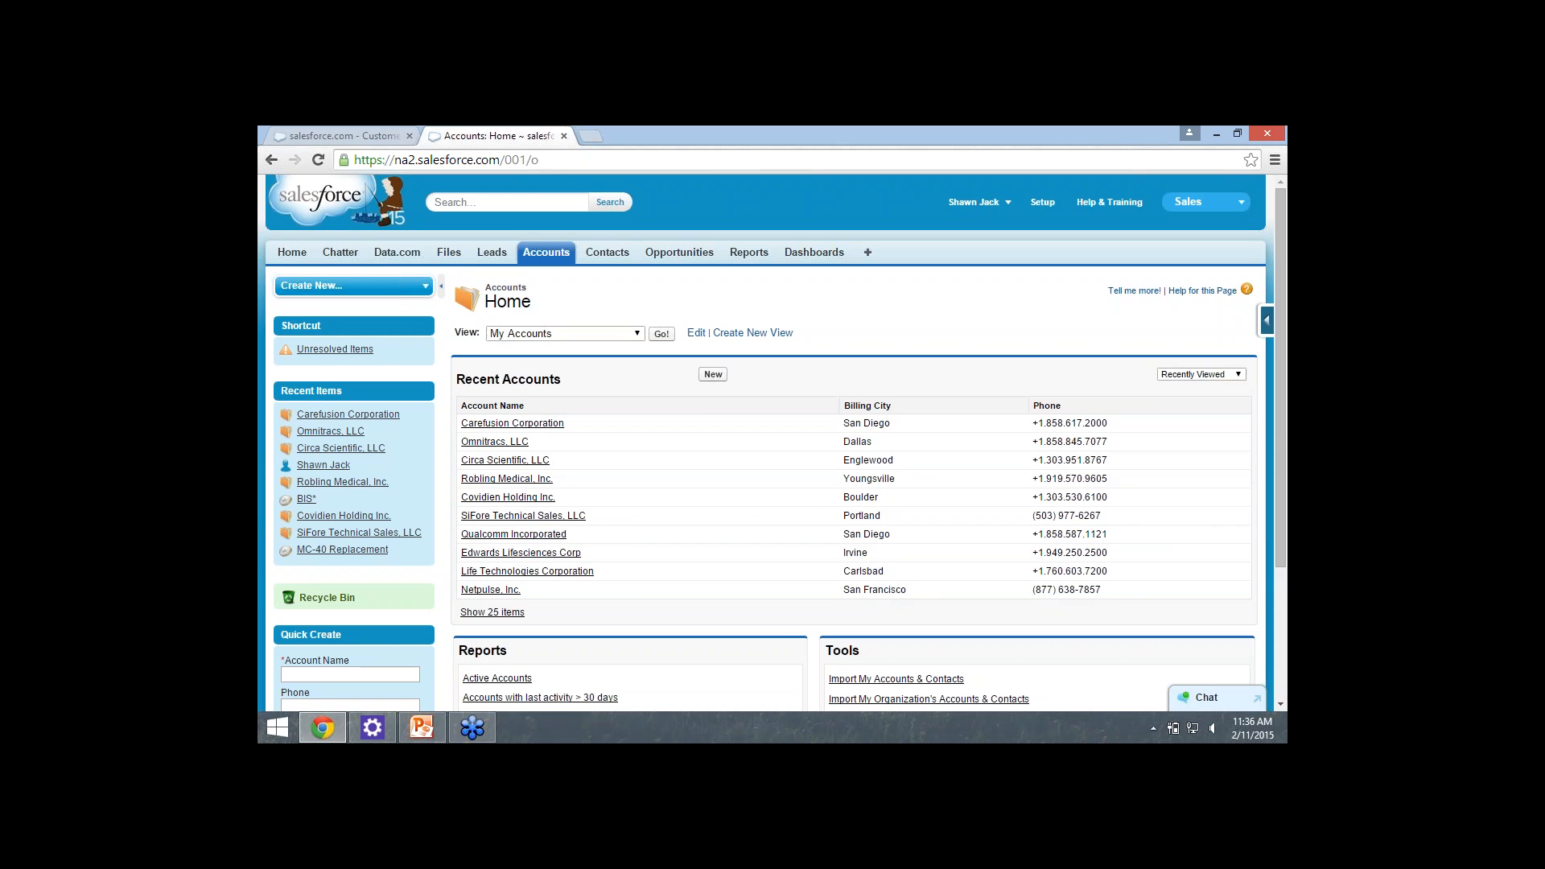
left_click(512, 422)
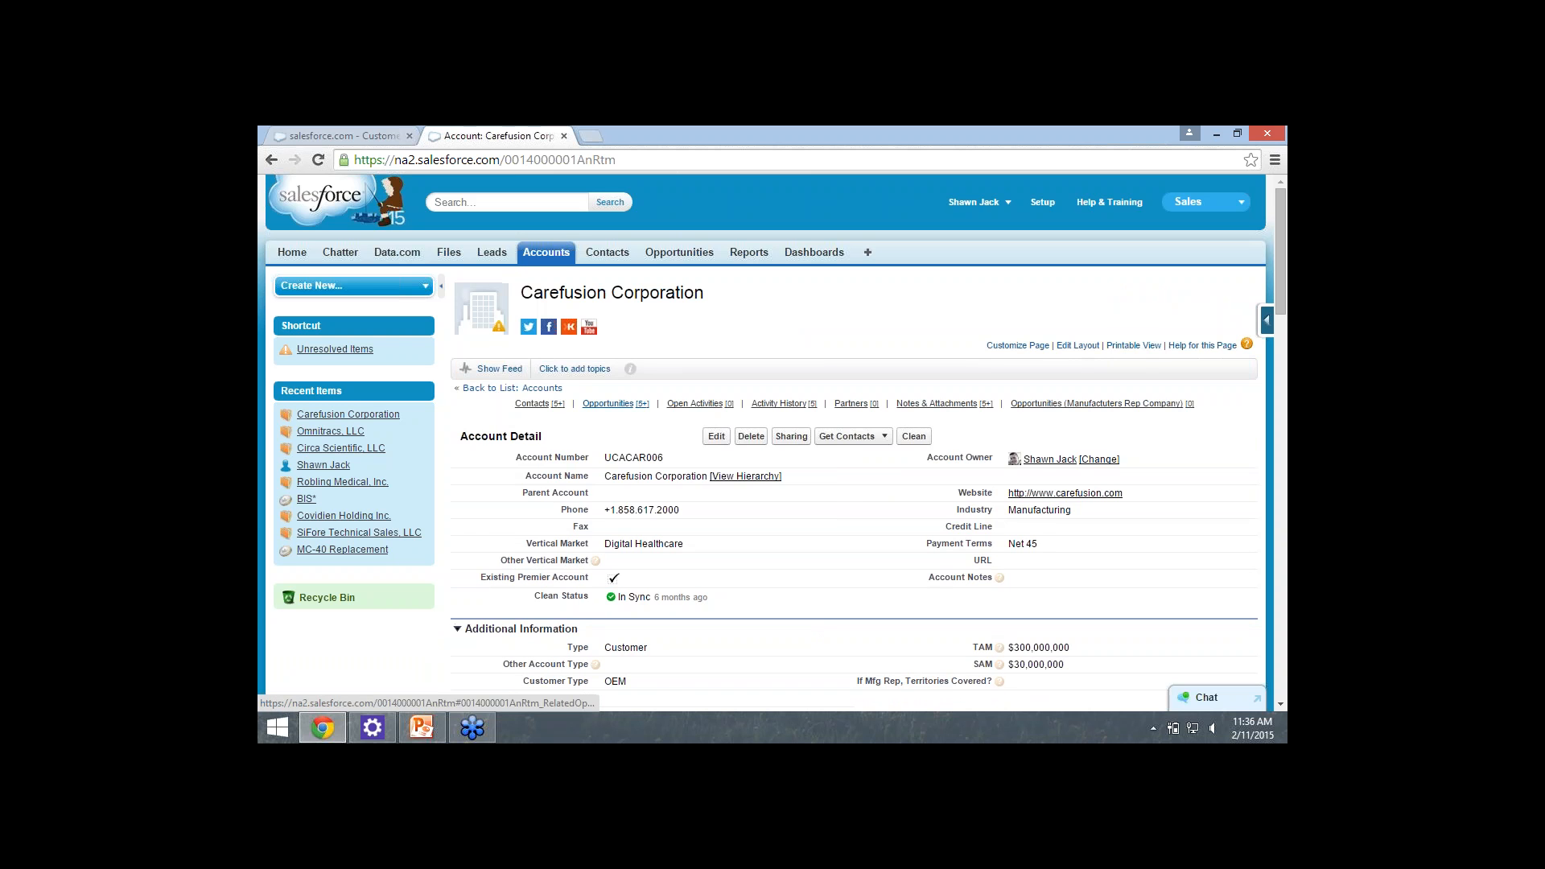
mouse_move(615, 404)
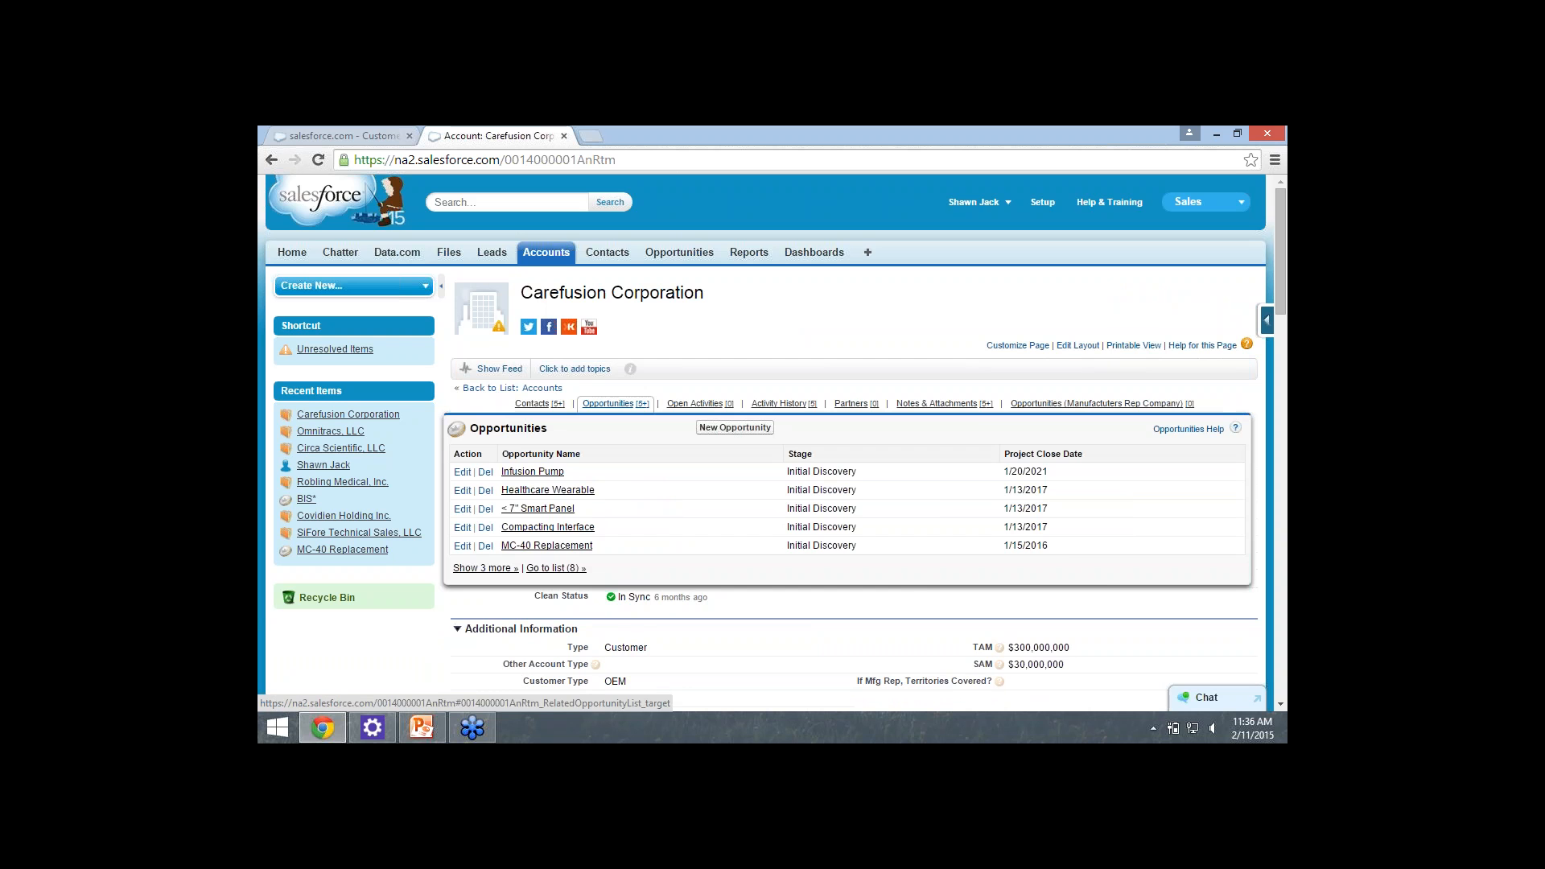
Start a new opportunity for the Carefusion account, name it Drug Compactor and set its type to Net New Oppty.
left_click(735, 427)
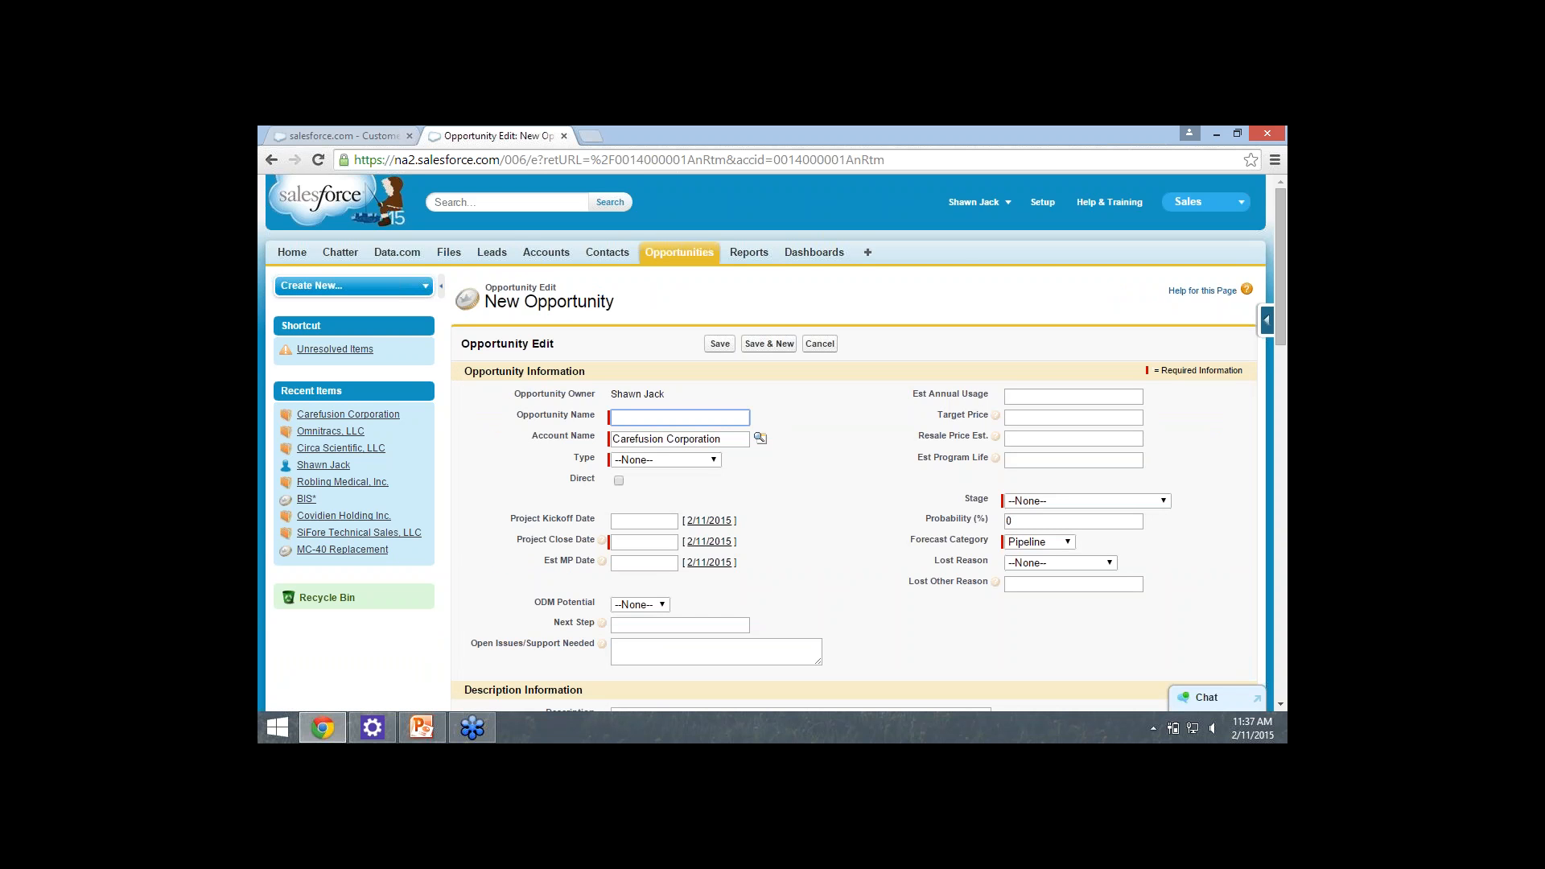
scroll(765, 443, "down", 1)
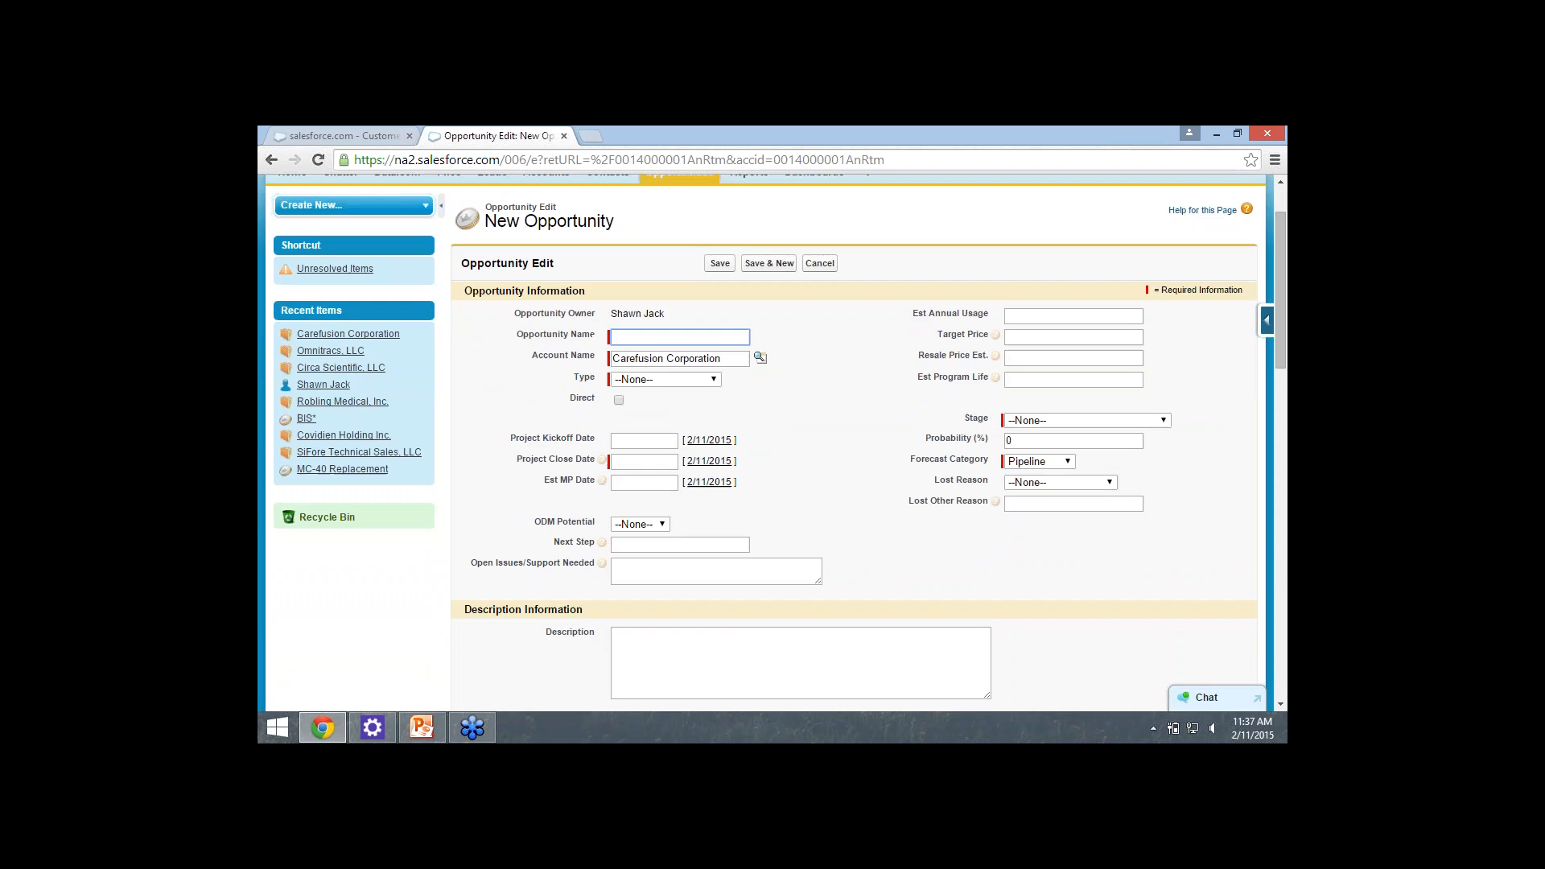
scroll(764, 442, "up", 1)
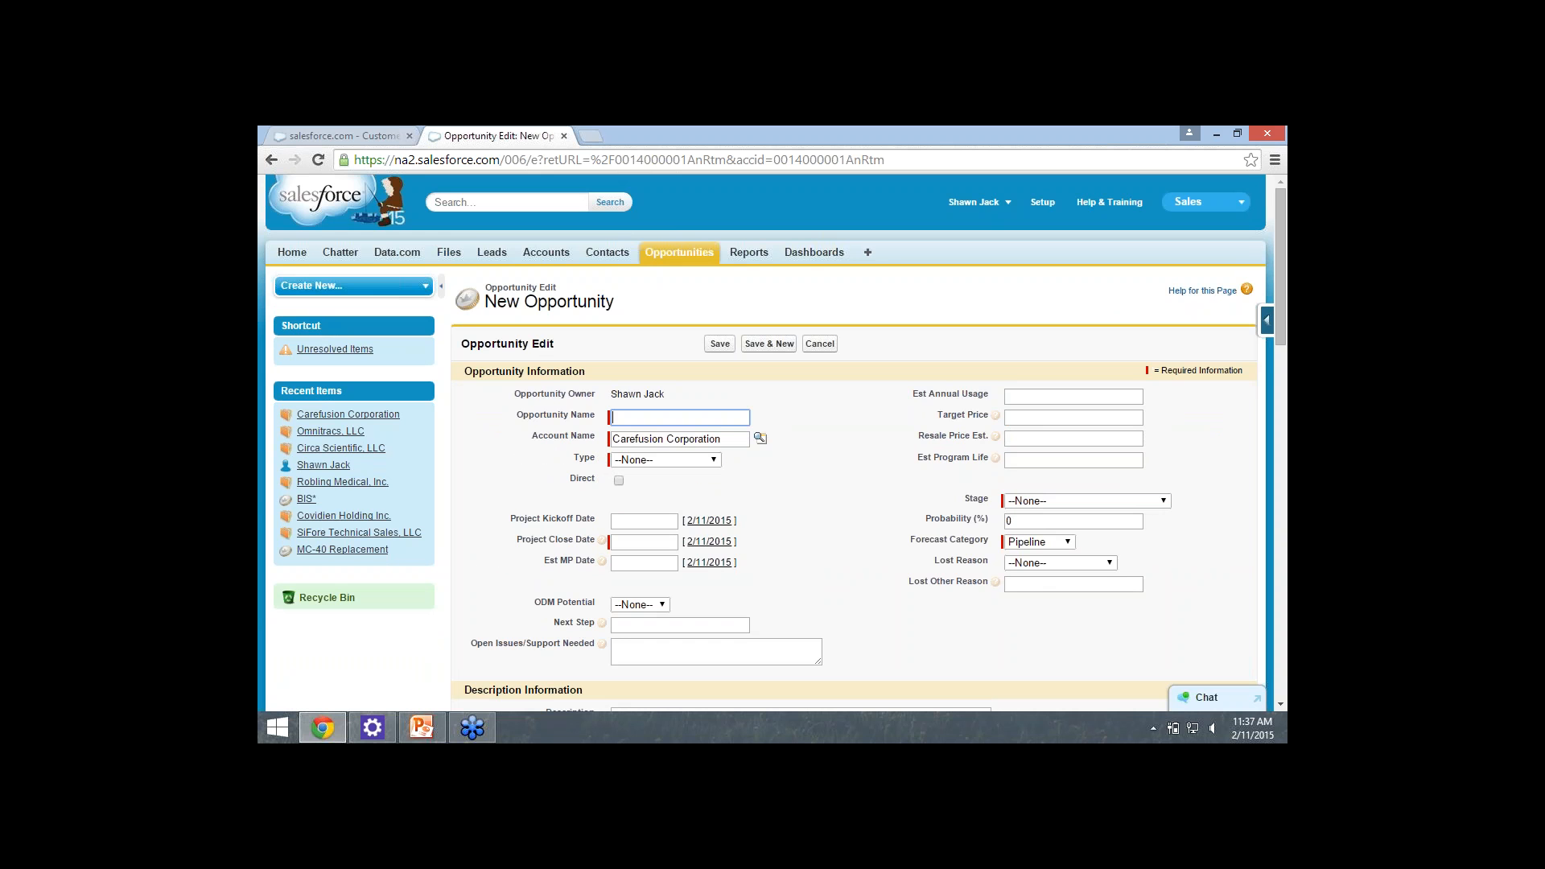
type("Drug Compactor")
left_click(713, 460)
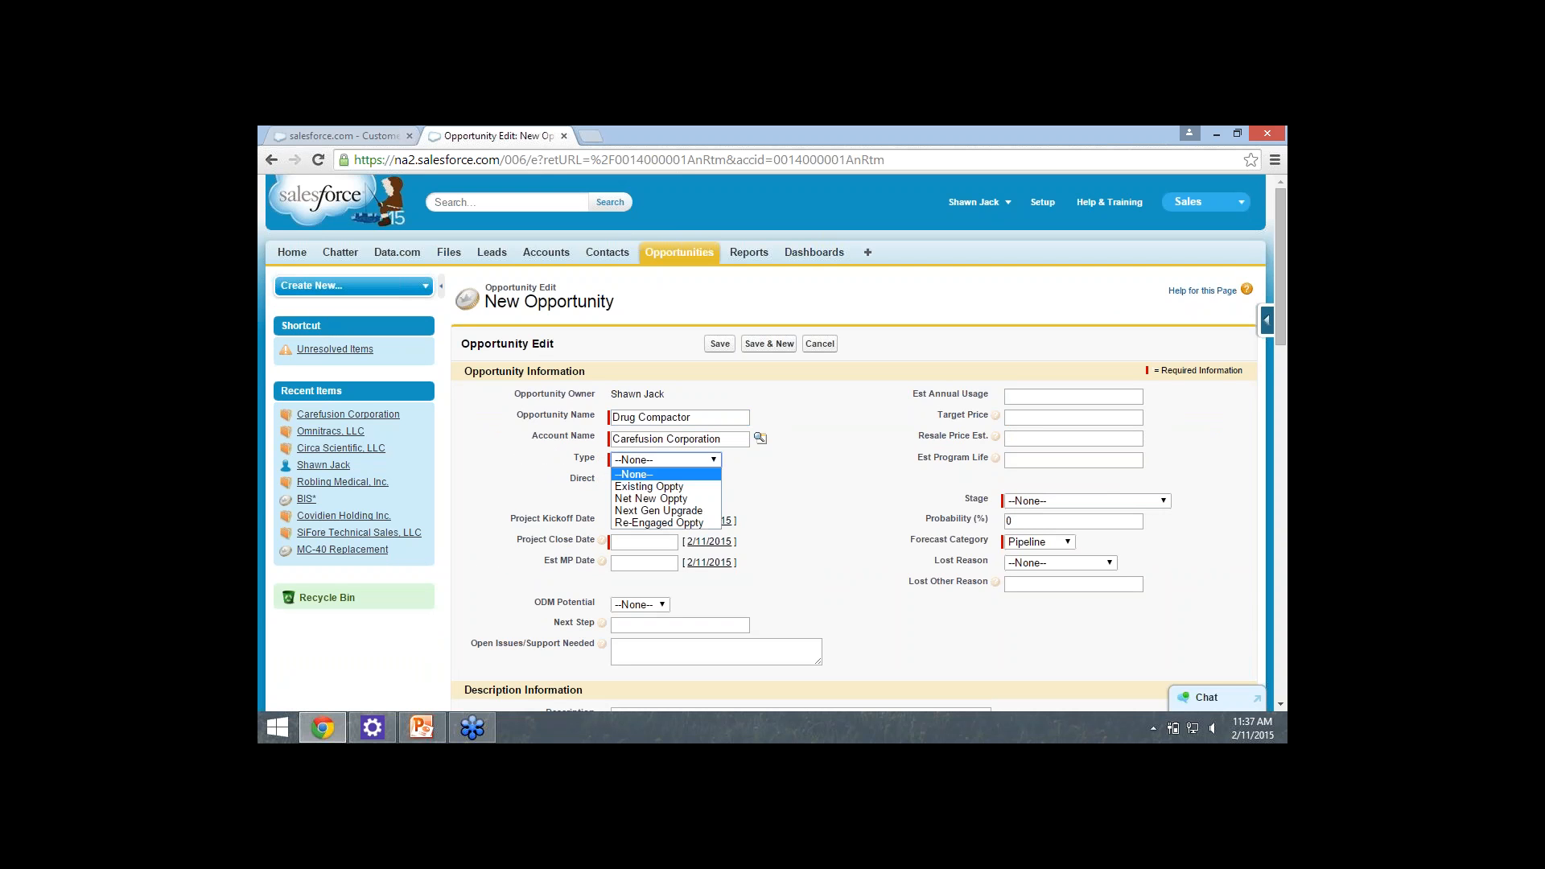
key("Return")
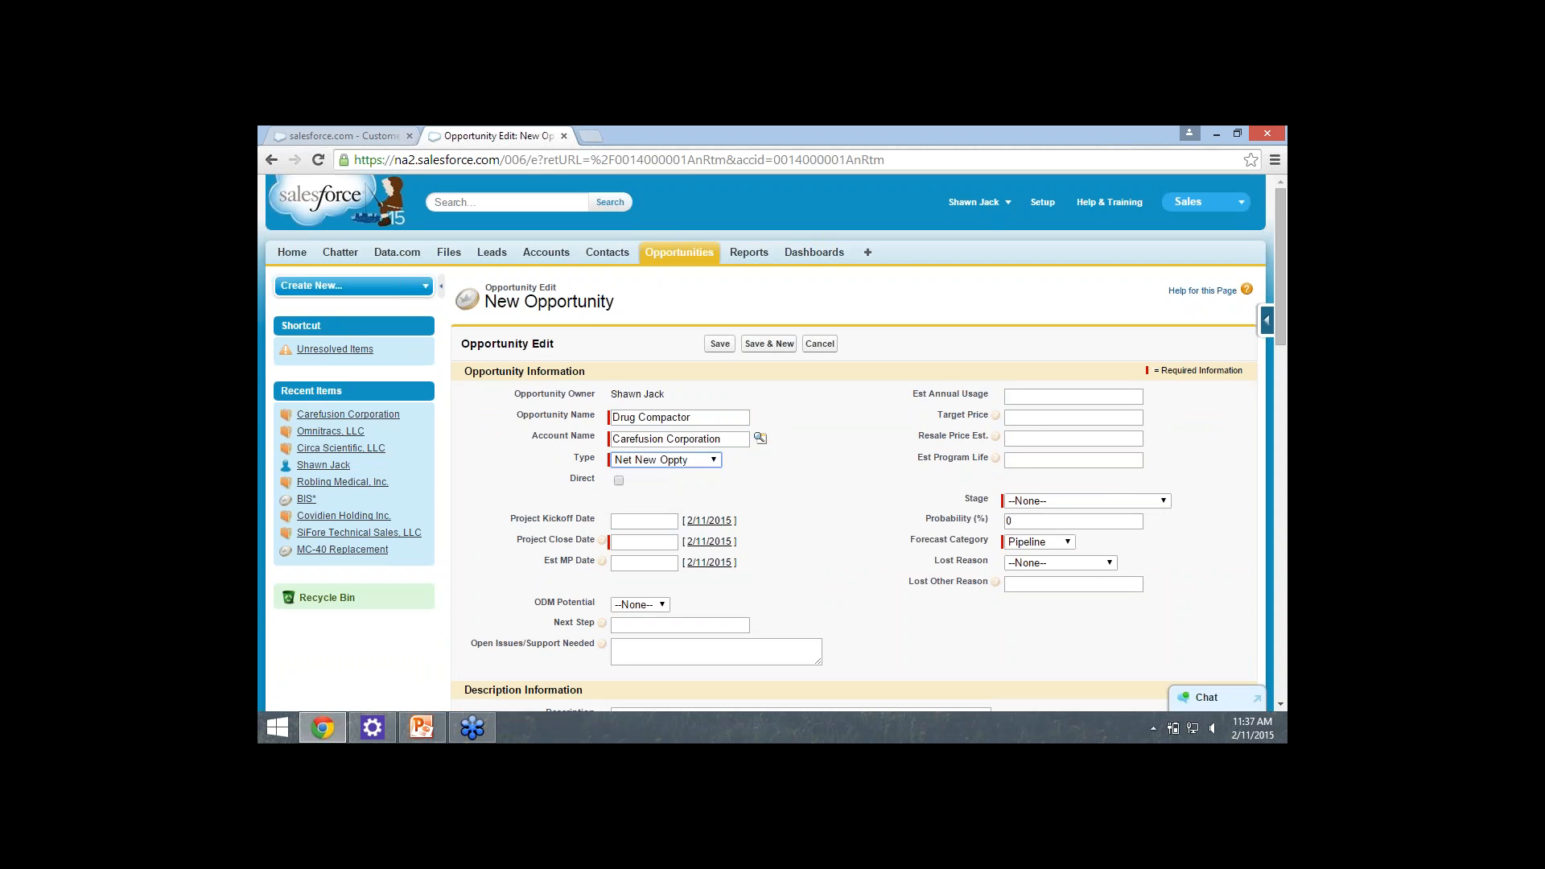
Go through the available opportunity types, keep Net New Oppty, and mark the opportunity as direct.
left_click(713, 459)
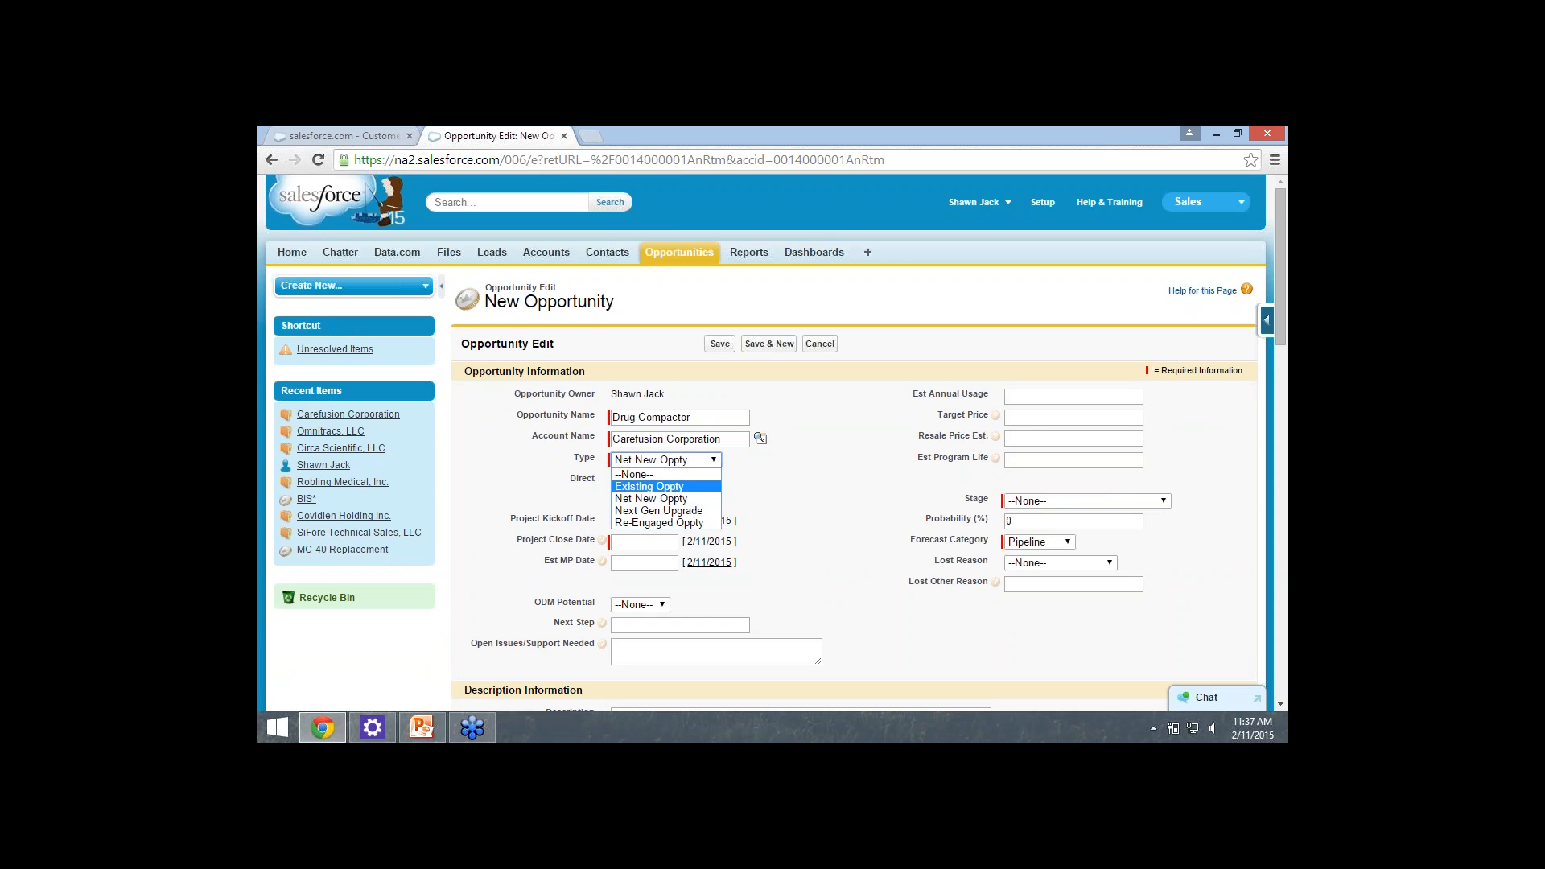
key("Down")
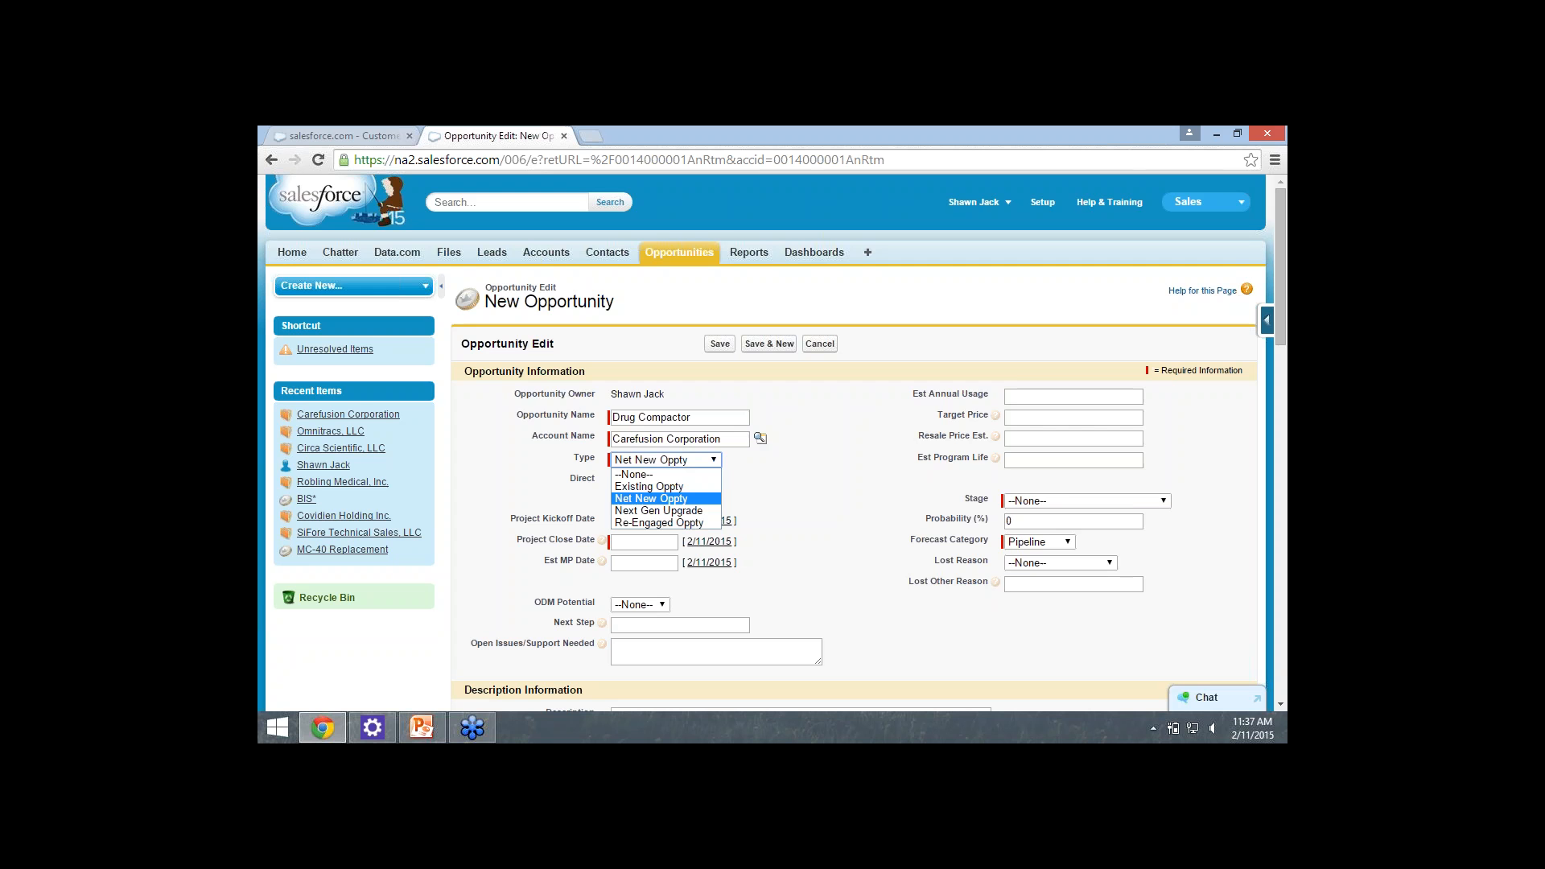
key("Down")
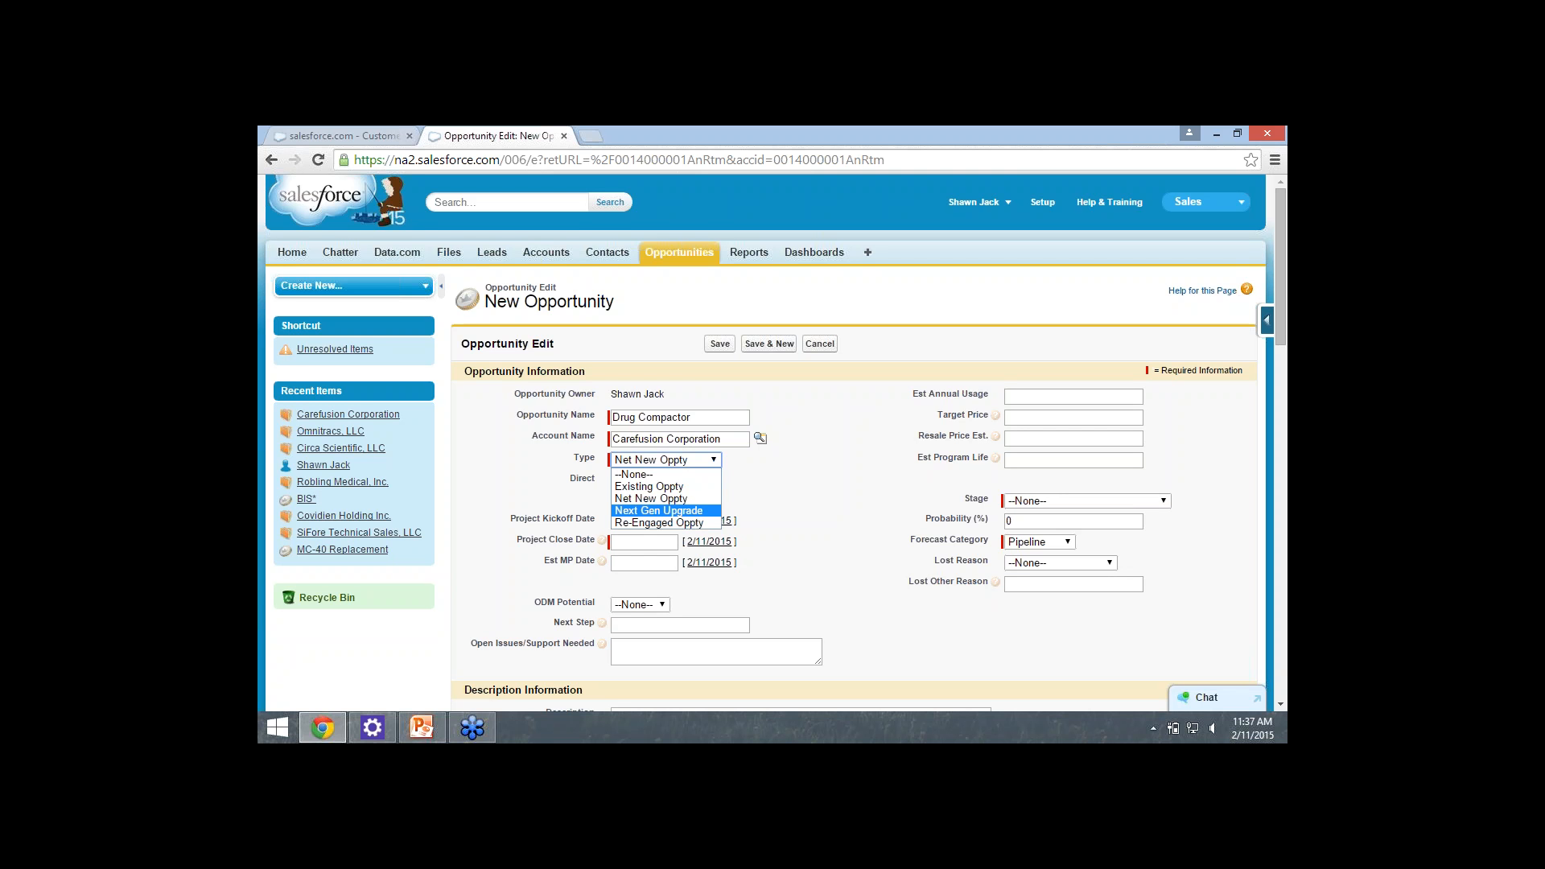
key("Down")
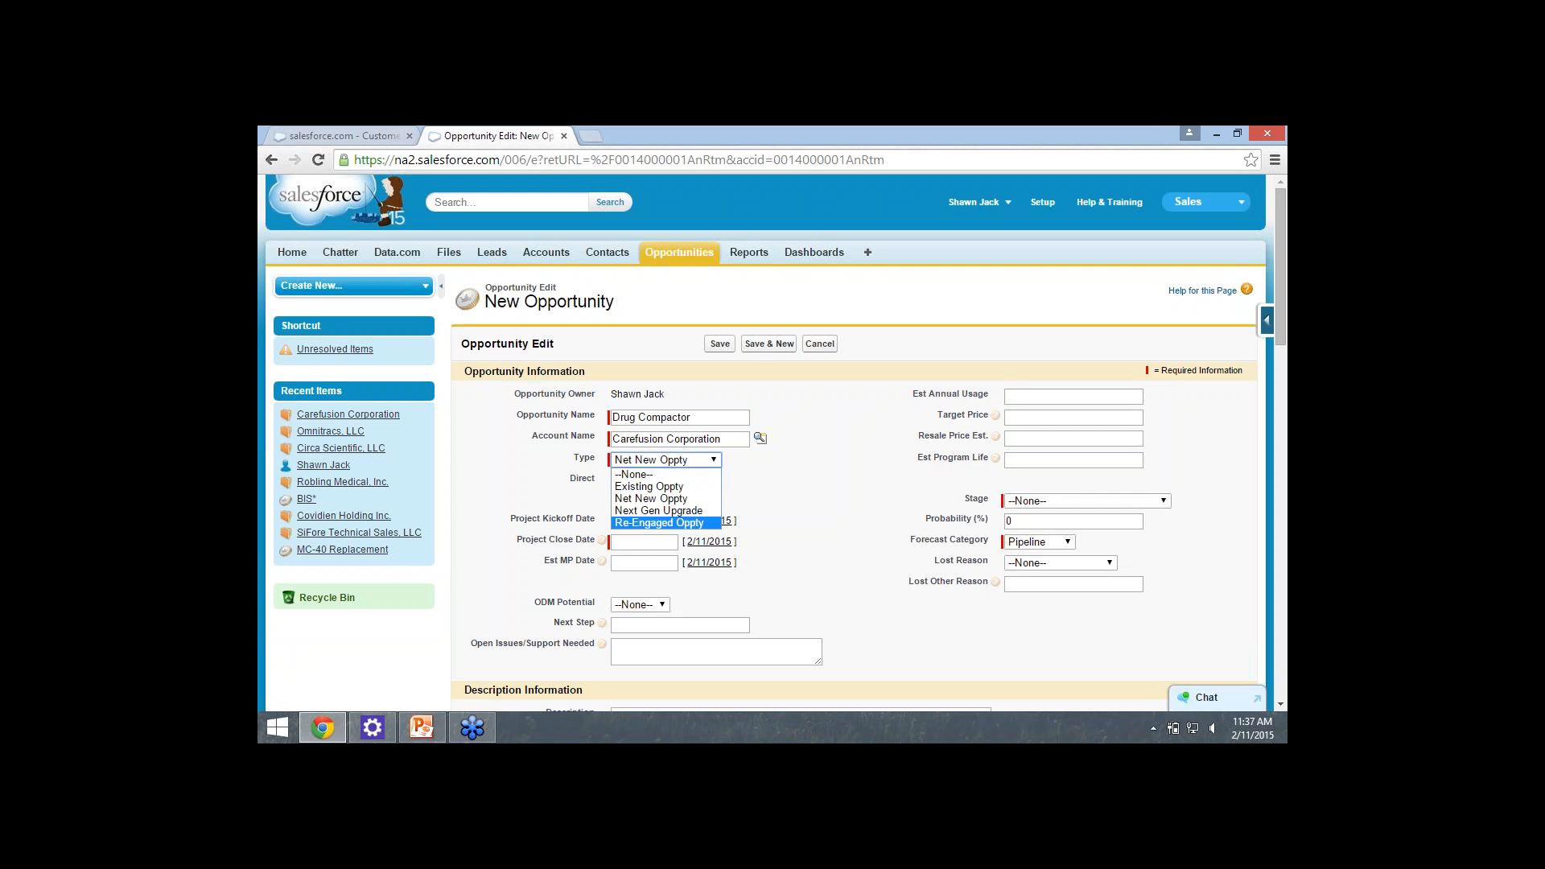
key("Up")
key("Up")
key("Up")
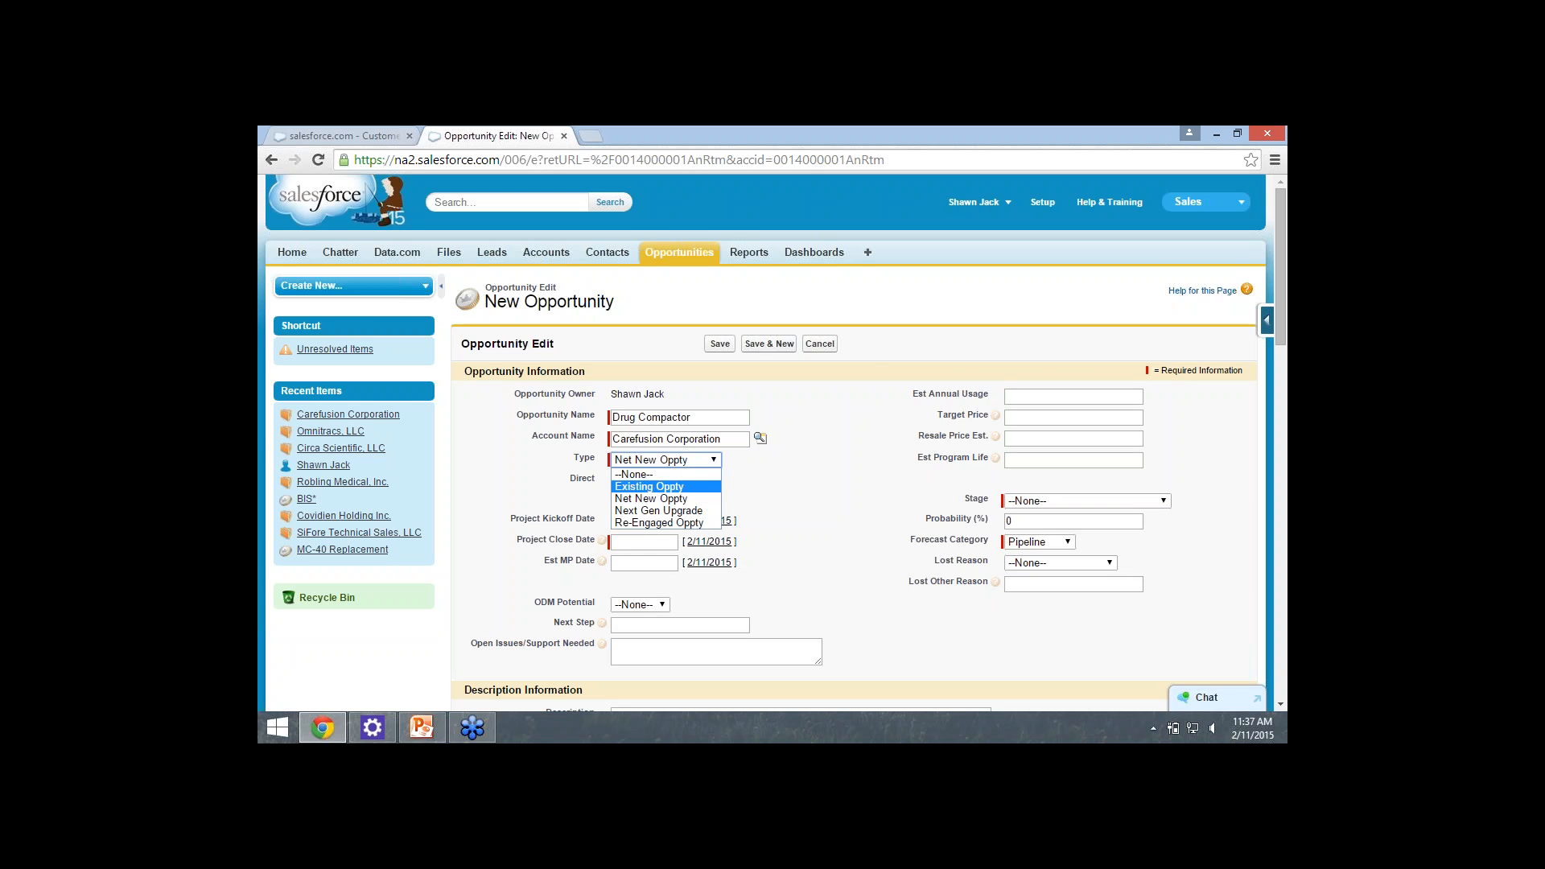
key("Down")
key("Return")
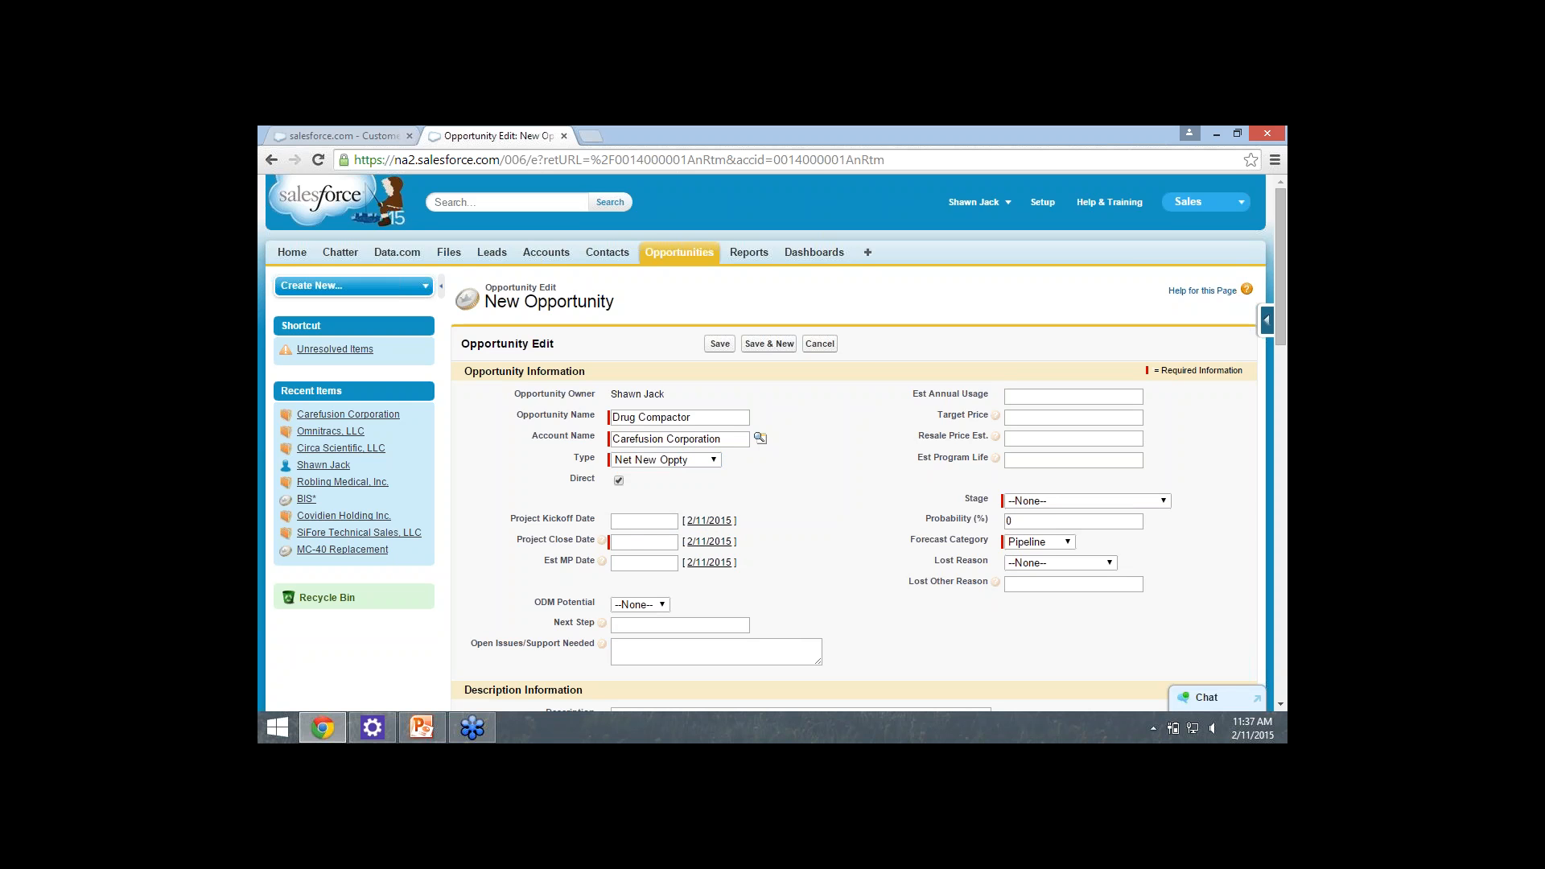
Set the opportunity's estimated annual usage to 1k and its target price to 450.
left_click(1072, 396)
type("1k")
key("Tab")
left_click(1034, 397)
type("m")
key("BackSpace")
key("BackSpace")
type("1k")
left_click(995, 406)
left_click(1038, 418)
type("450")
key("Tab")
key("Tab")
Enter a resale price estimate of 550 and clear it again.
left_click(1073, 439)
type("550")
left_click_drag(995, 477, 916, 459)
left_click(938, 475)
mouse_move(995, 436)
double_click(1015, 438)
key("BackSpace")
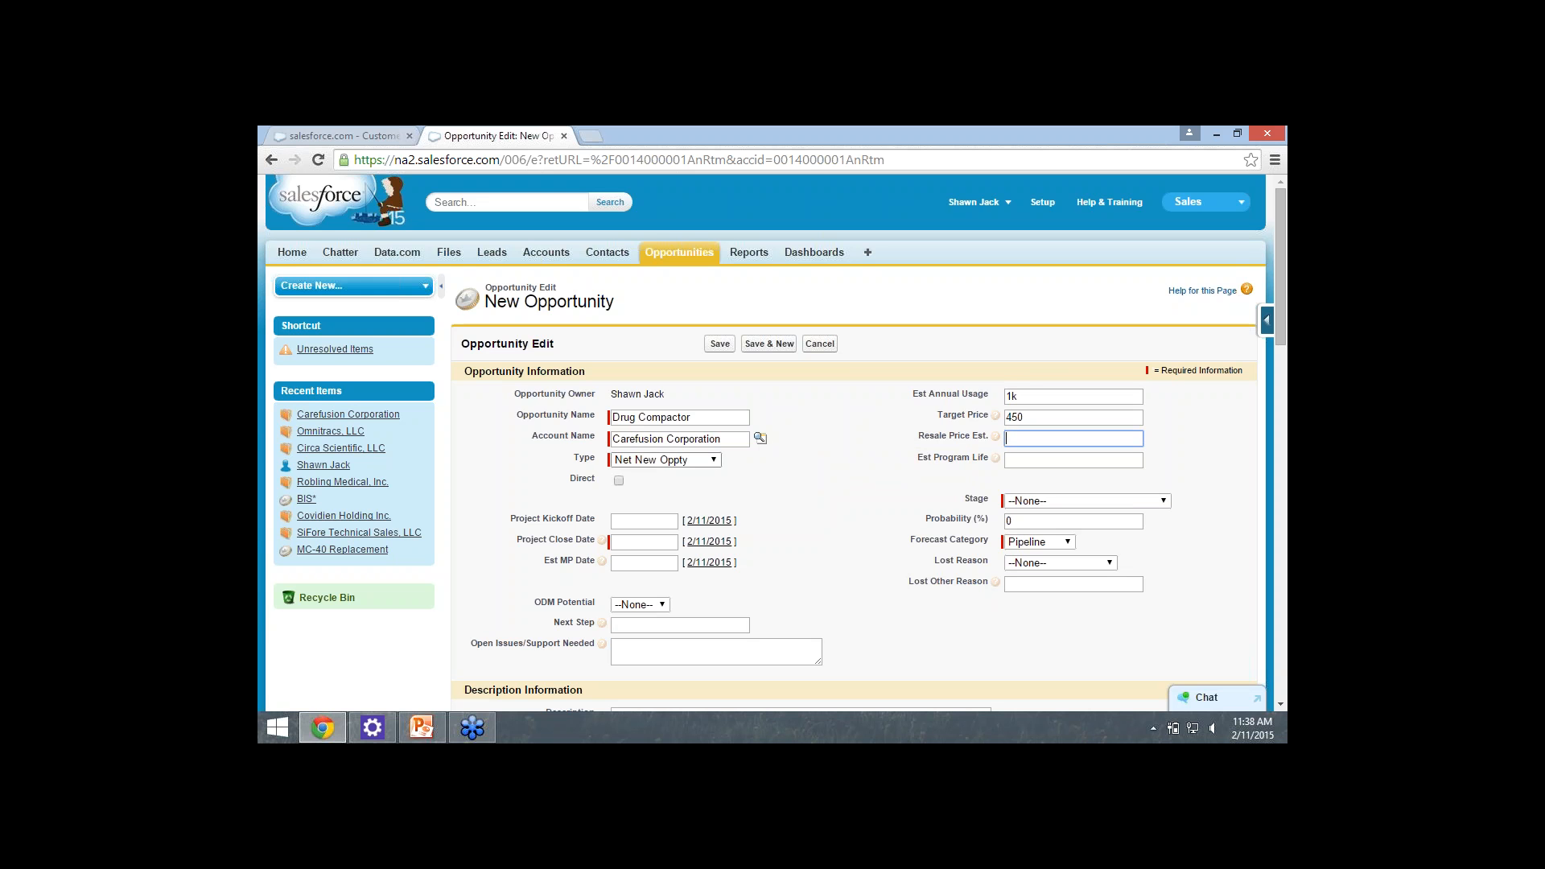
Mark the opportunity as direct again and set its estimated program life to 7.
key("Tab")
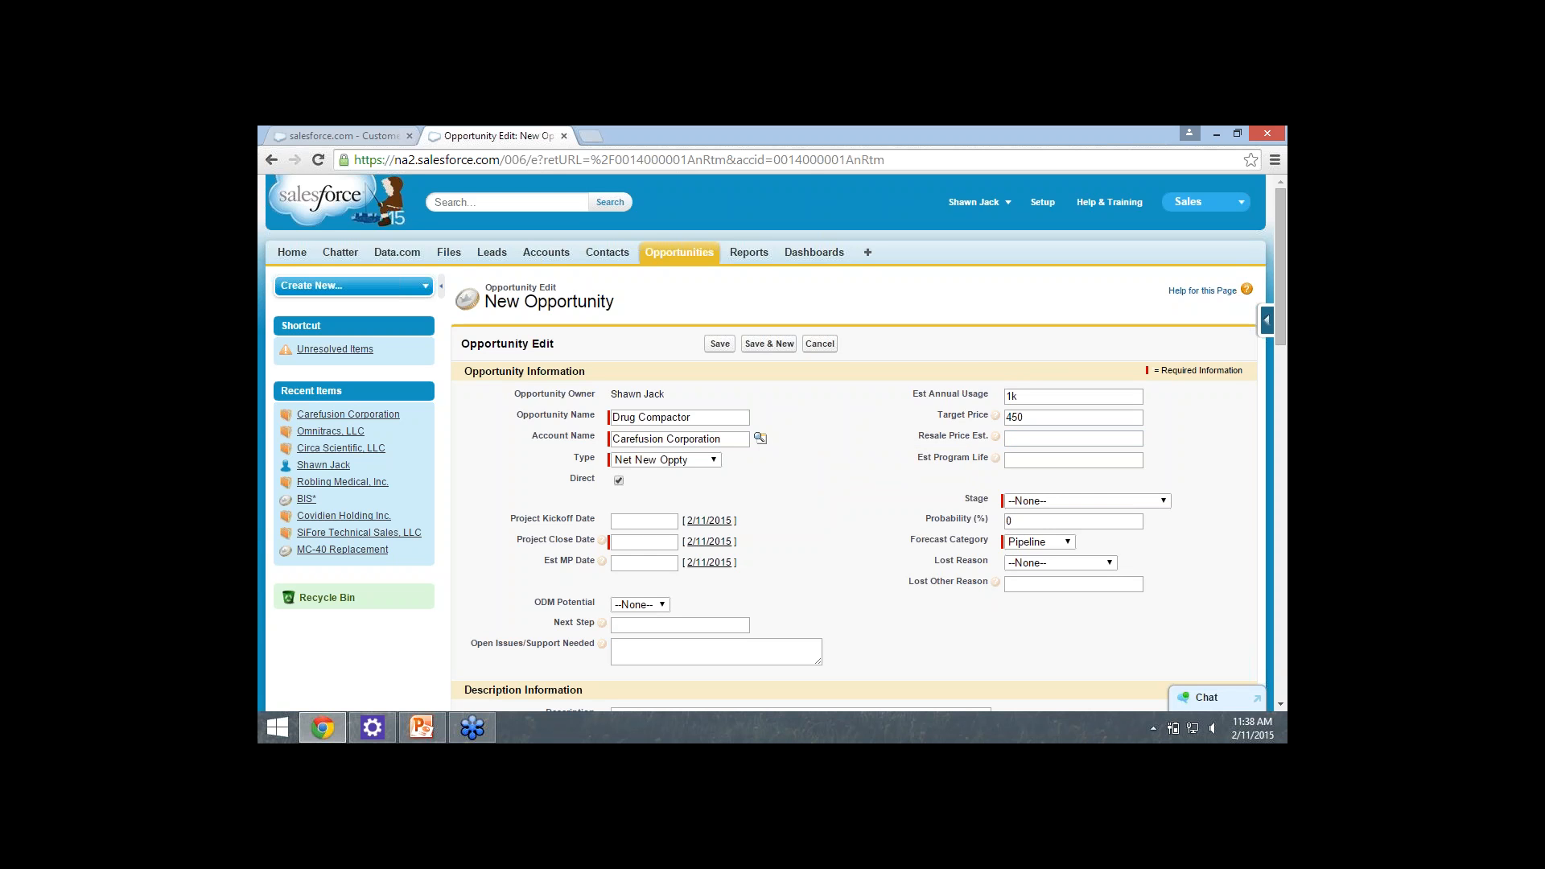
key("Tab")
mouse_move(995, 457)
key("Tab")
Set the project kickoff date to 2/11/2015 and the project close date to 3/1/2016.
left_click(644, 521)
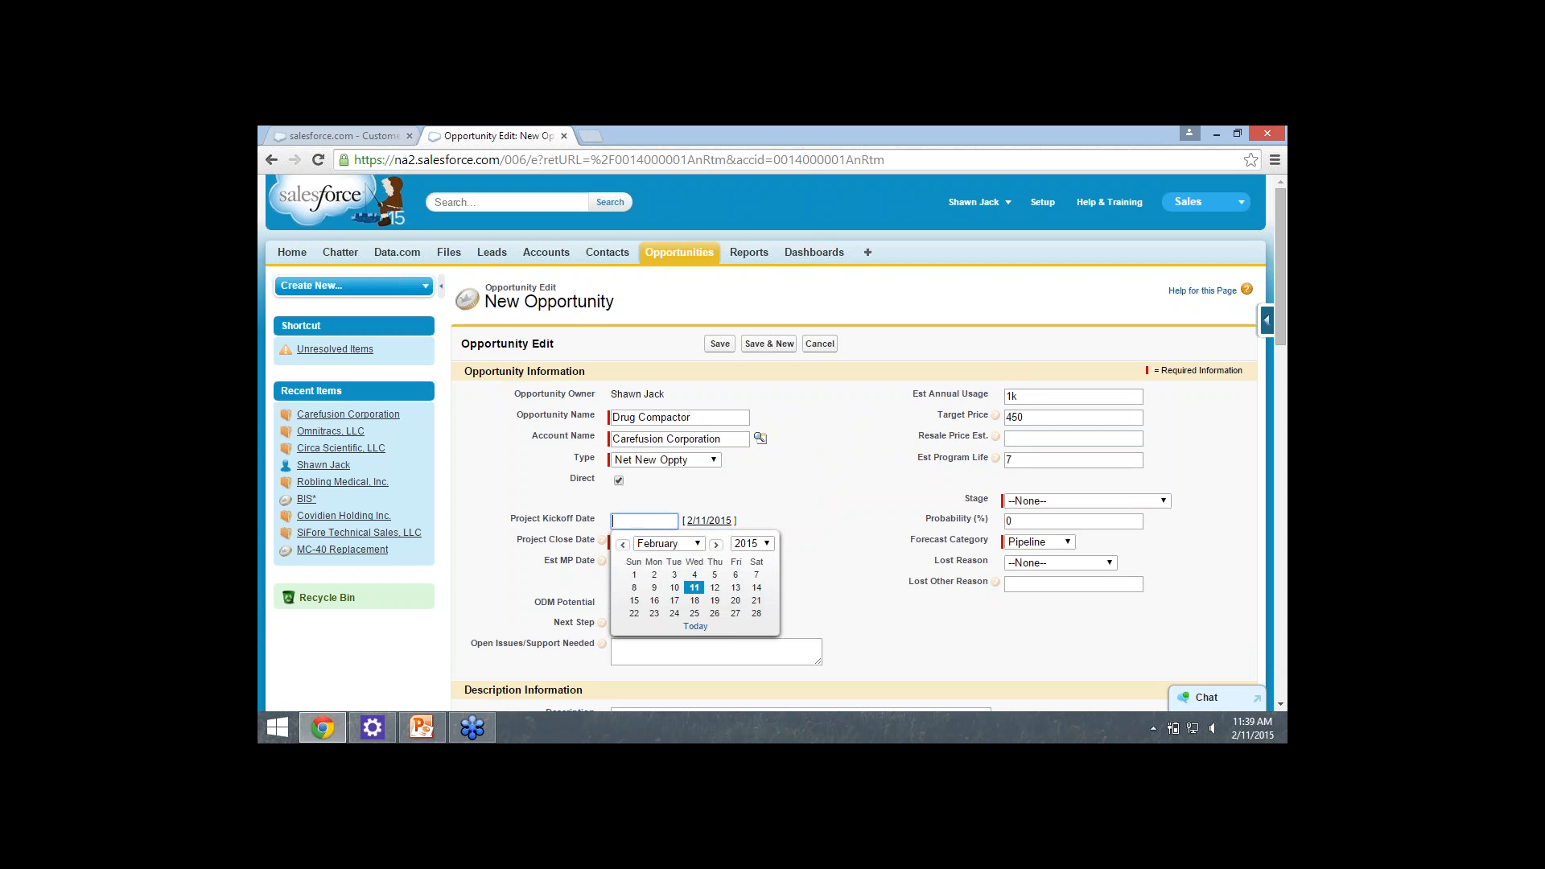
left_click(694, 588)
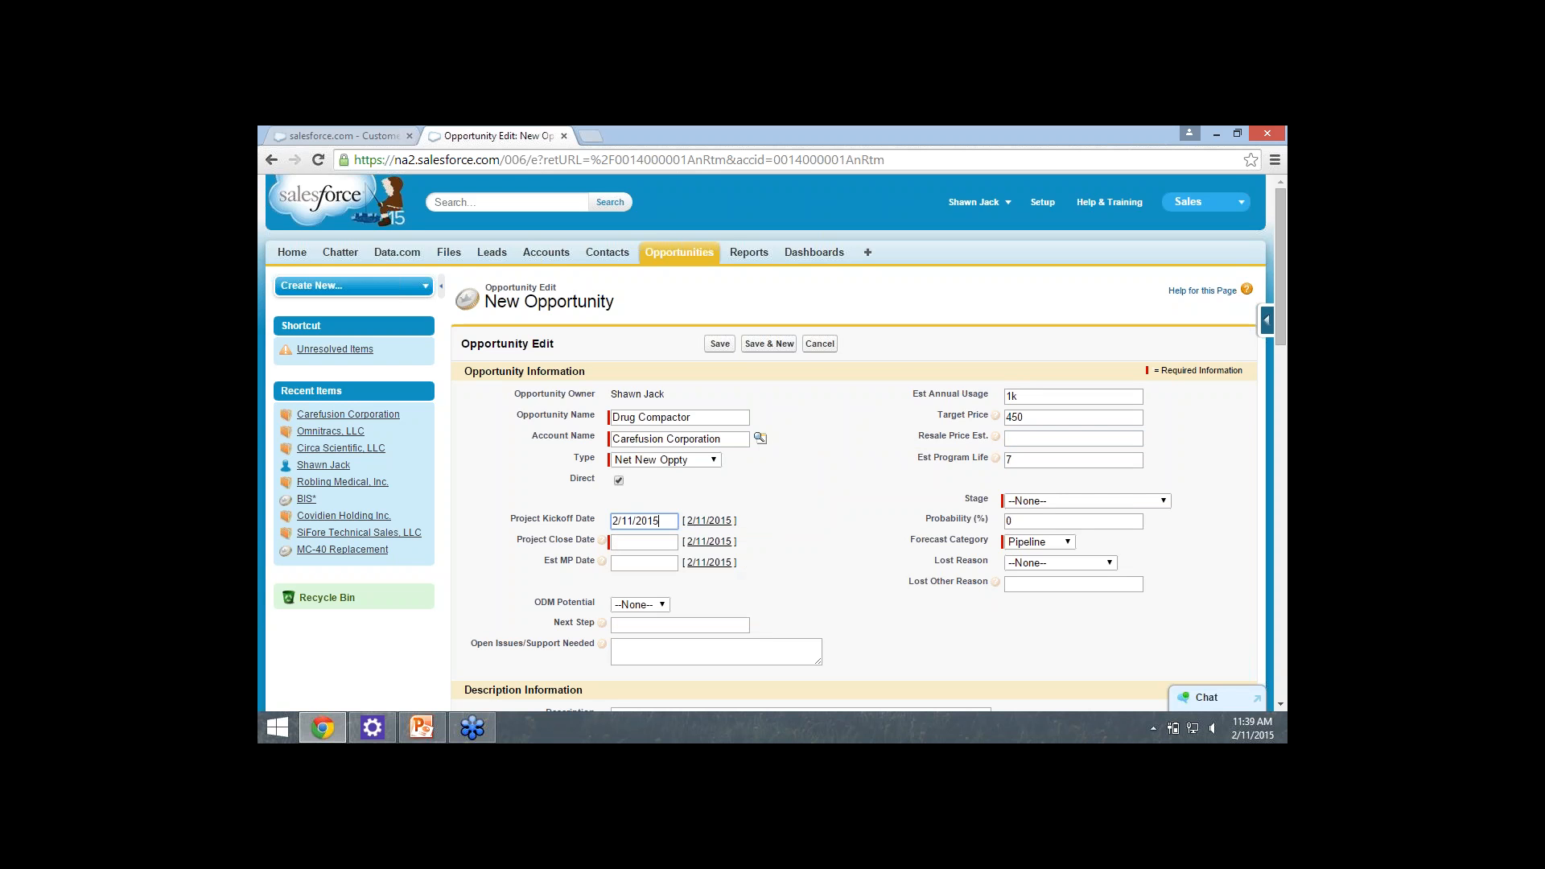
left_click(644, 543)
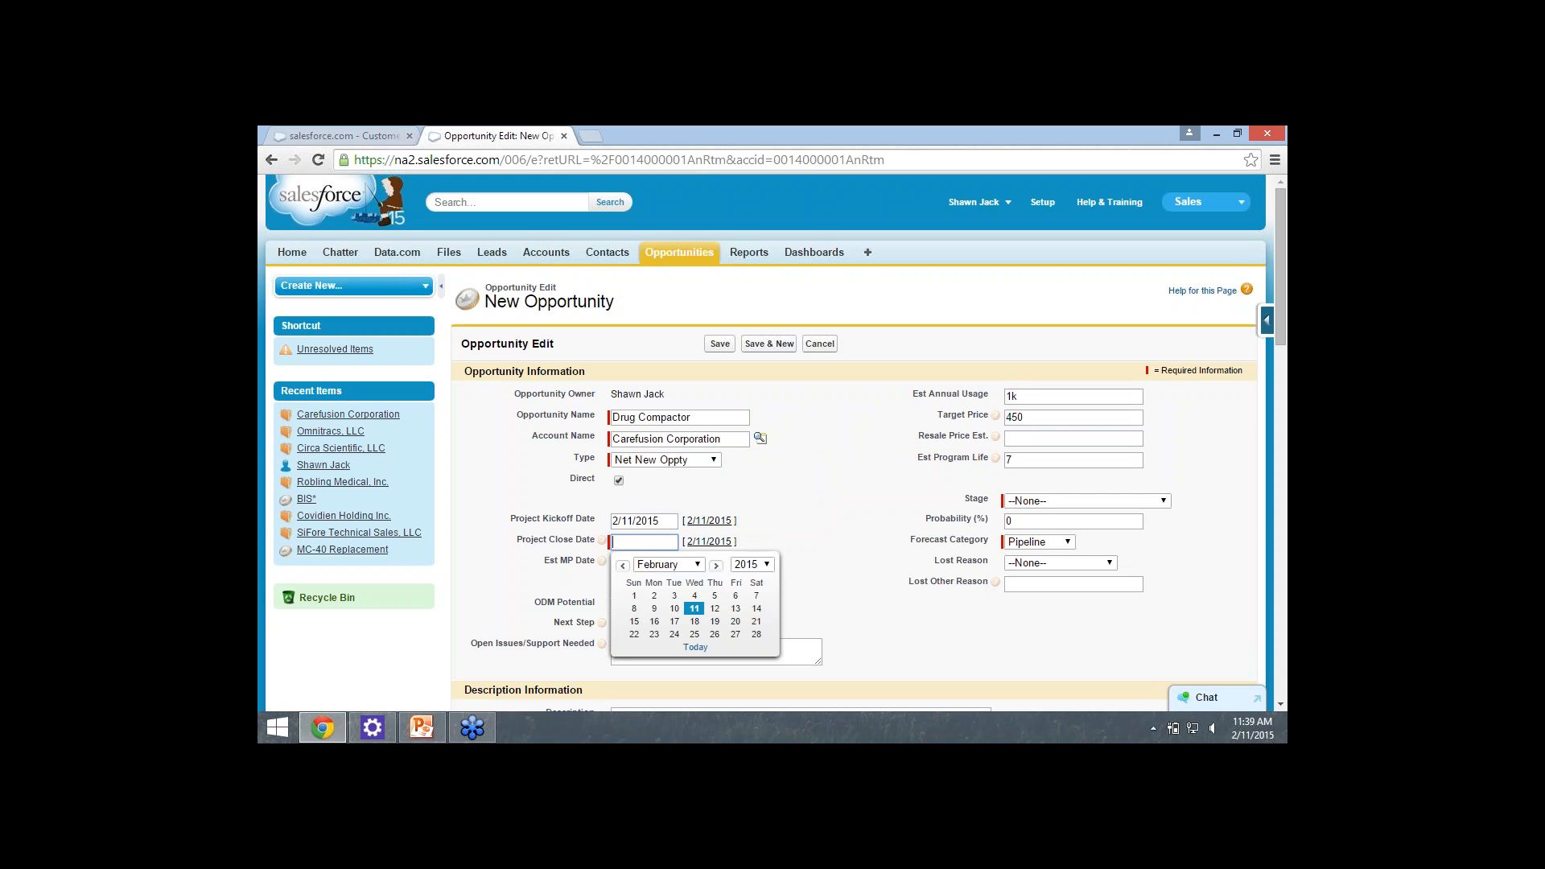
left_click(669, 565)
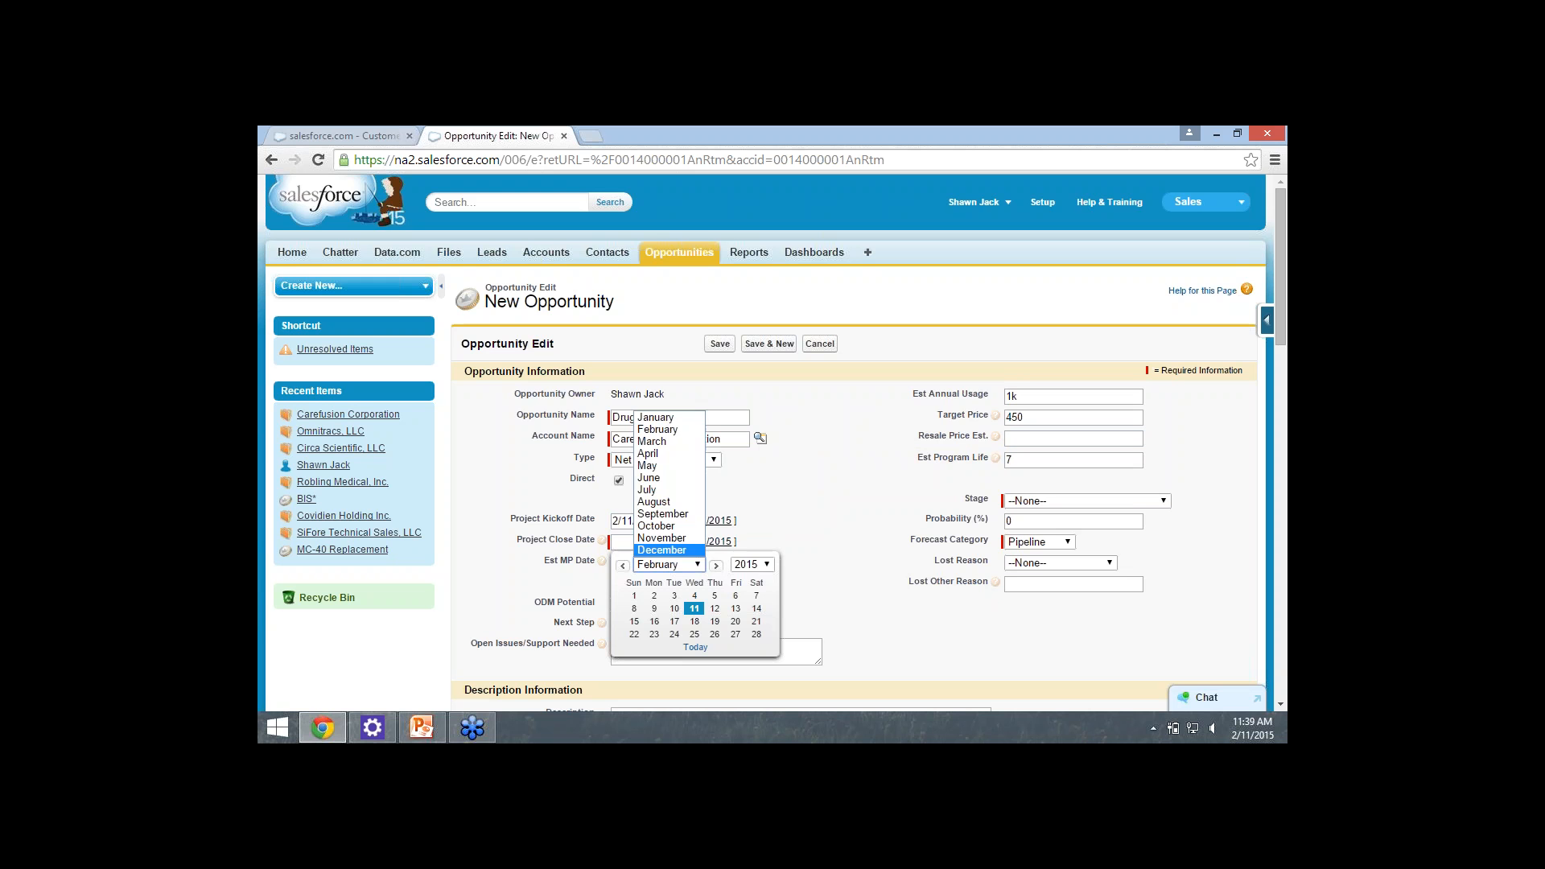
left_click(662, 550)
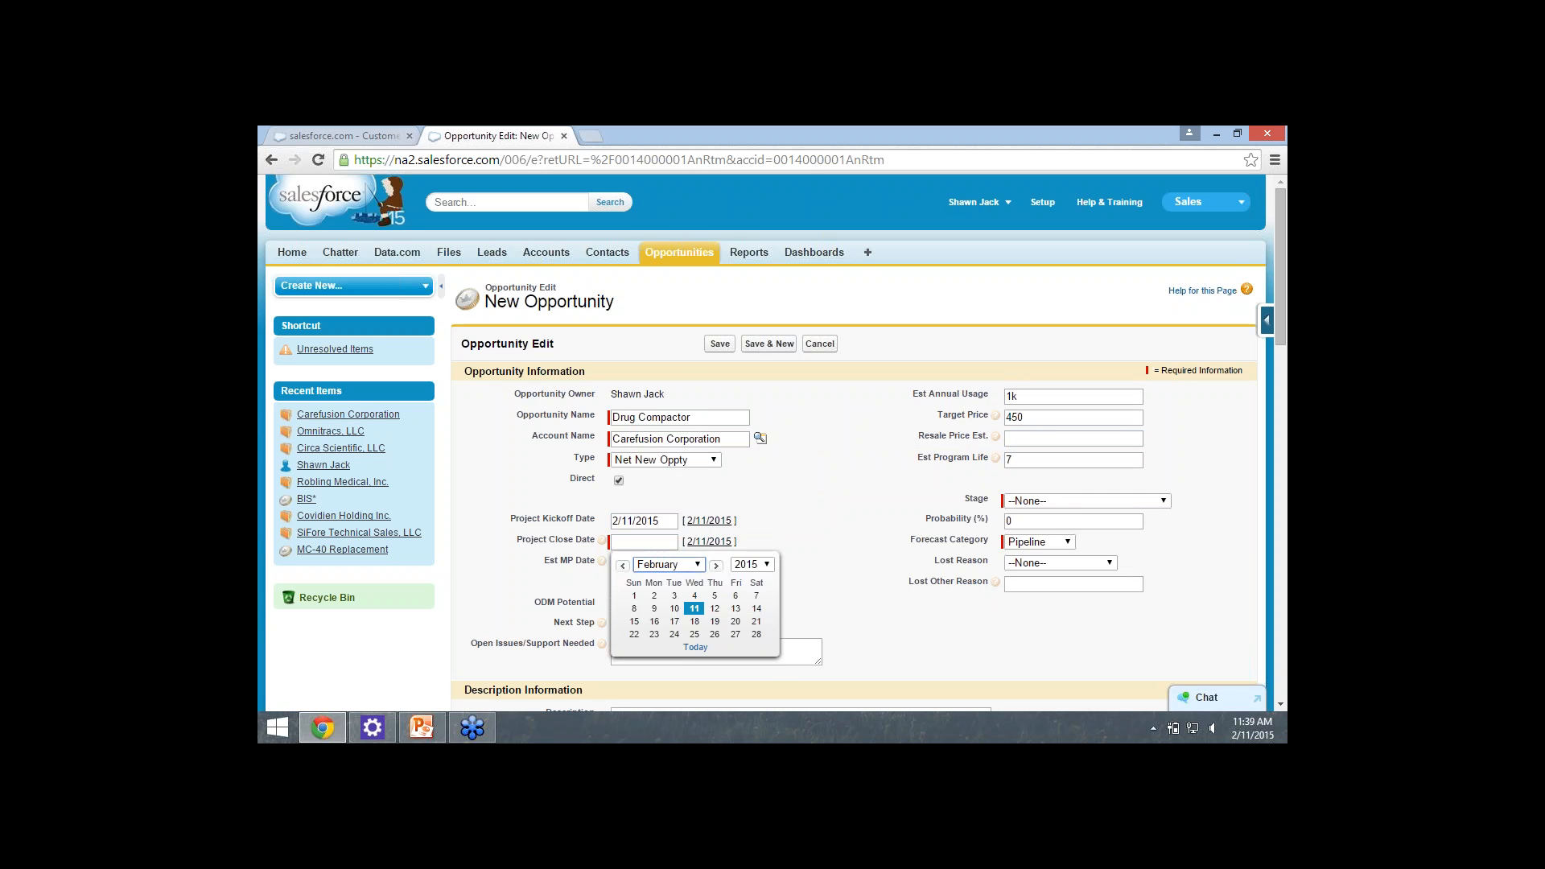
left_click(715, 565)
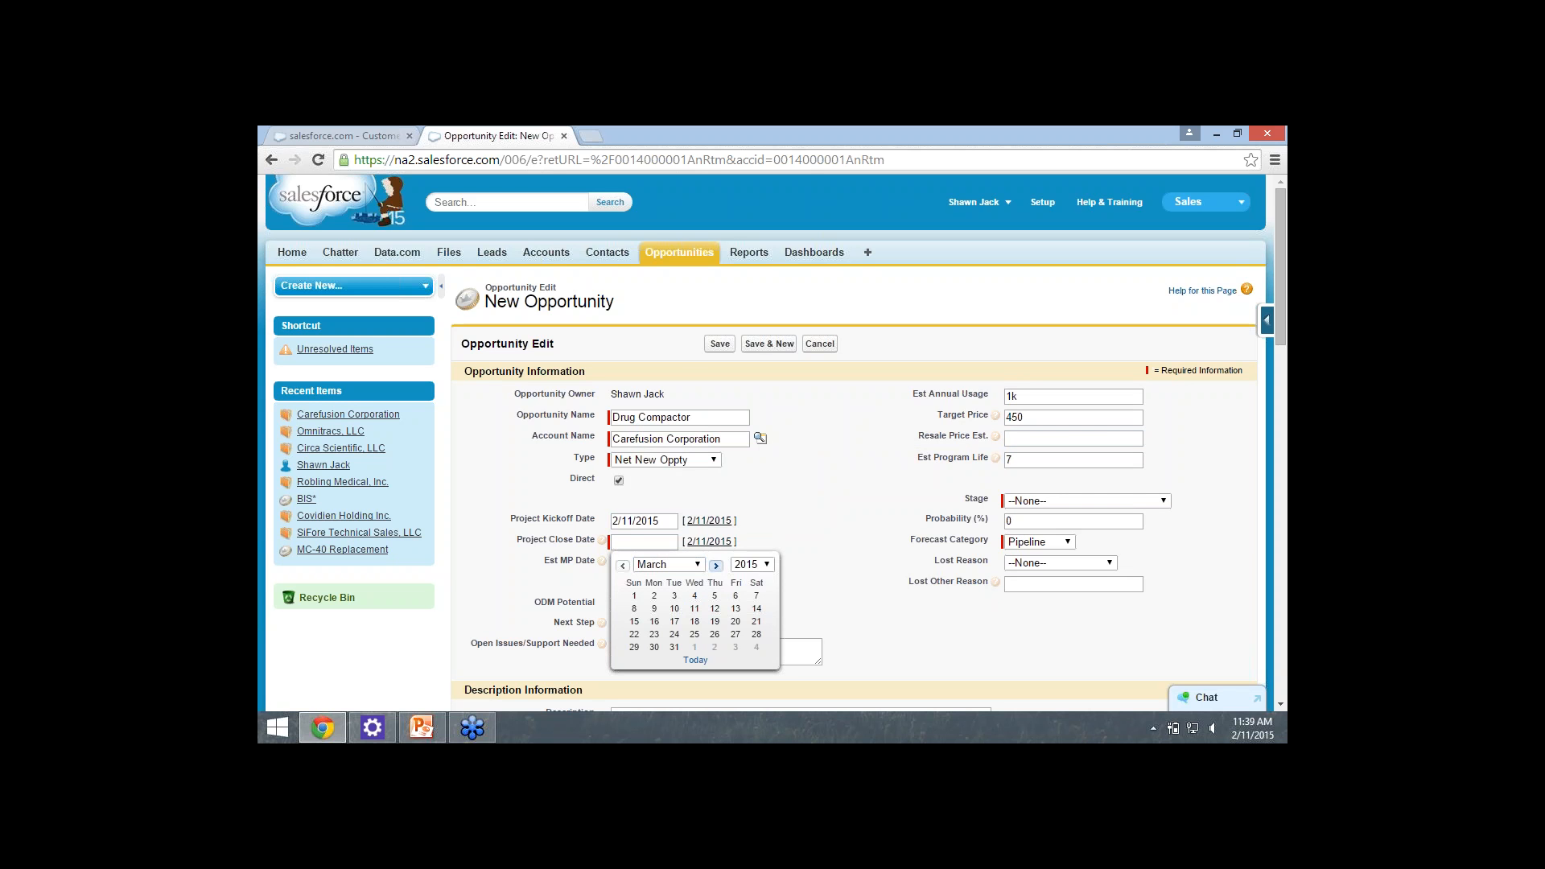
left_click(751, 564)
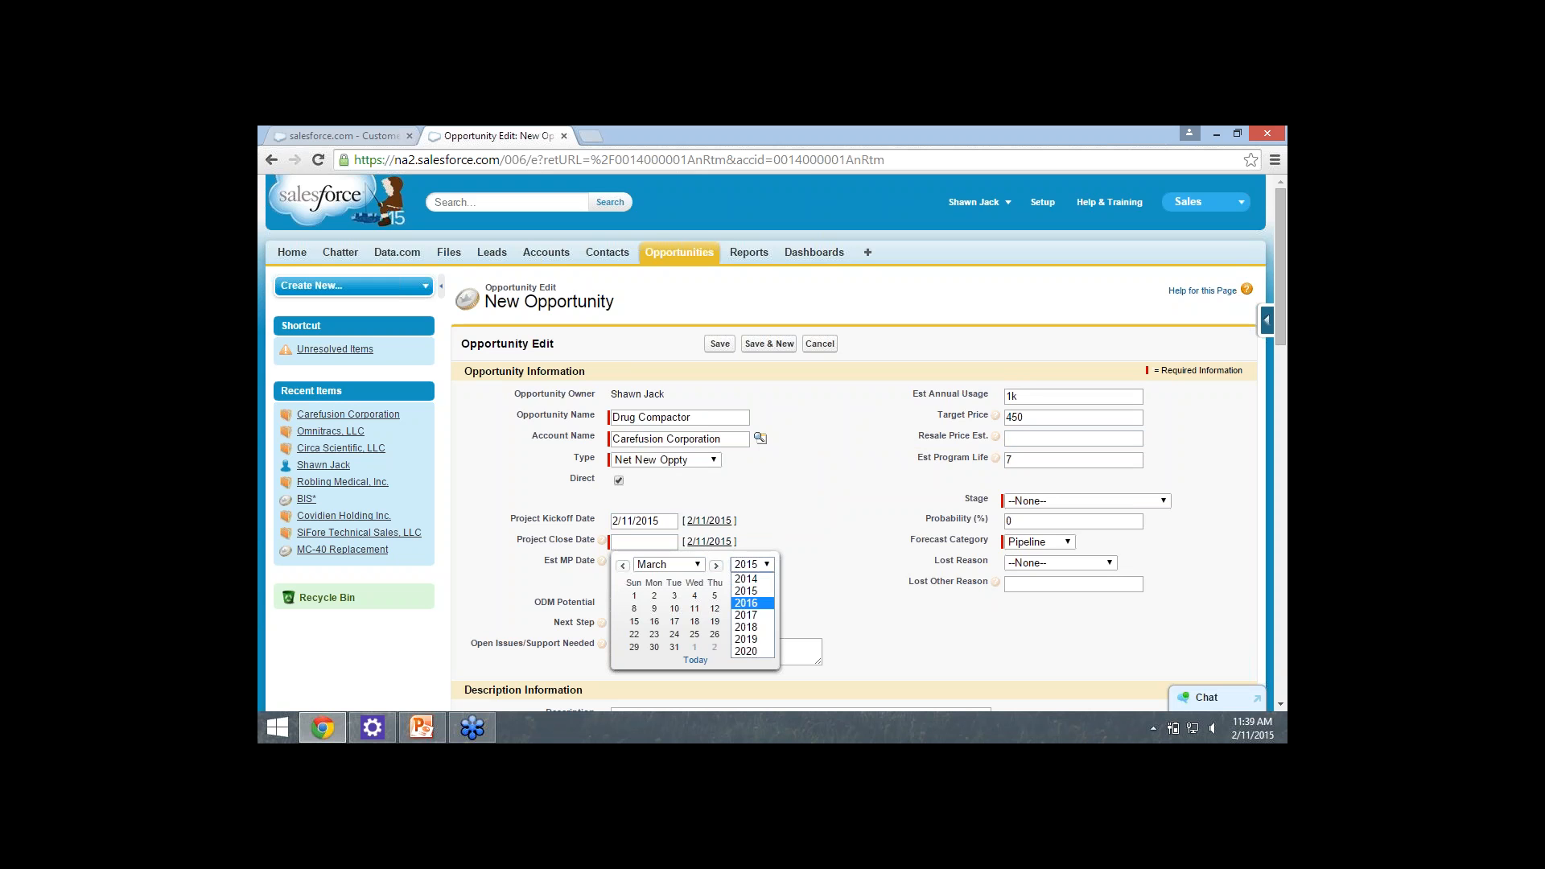
left_click(746, 603)
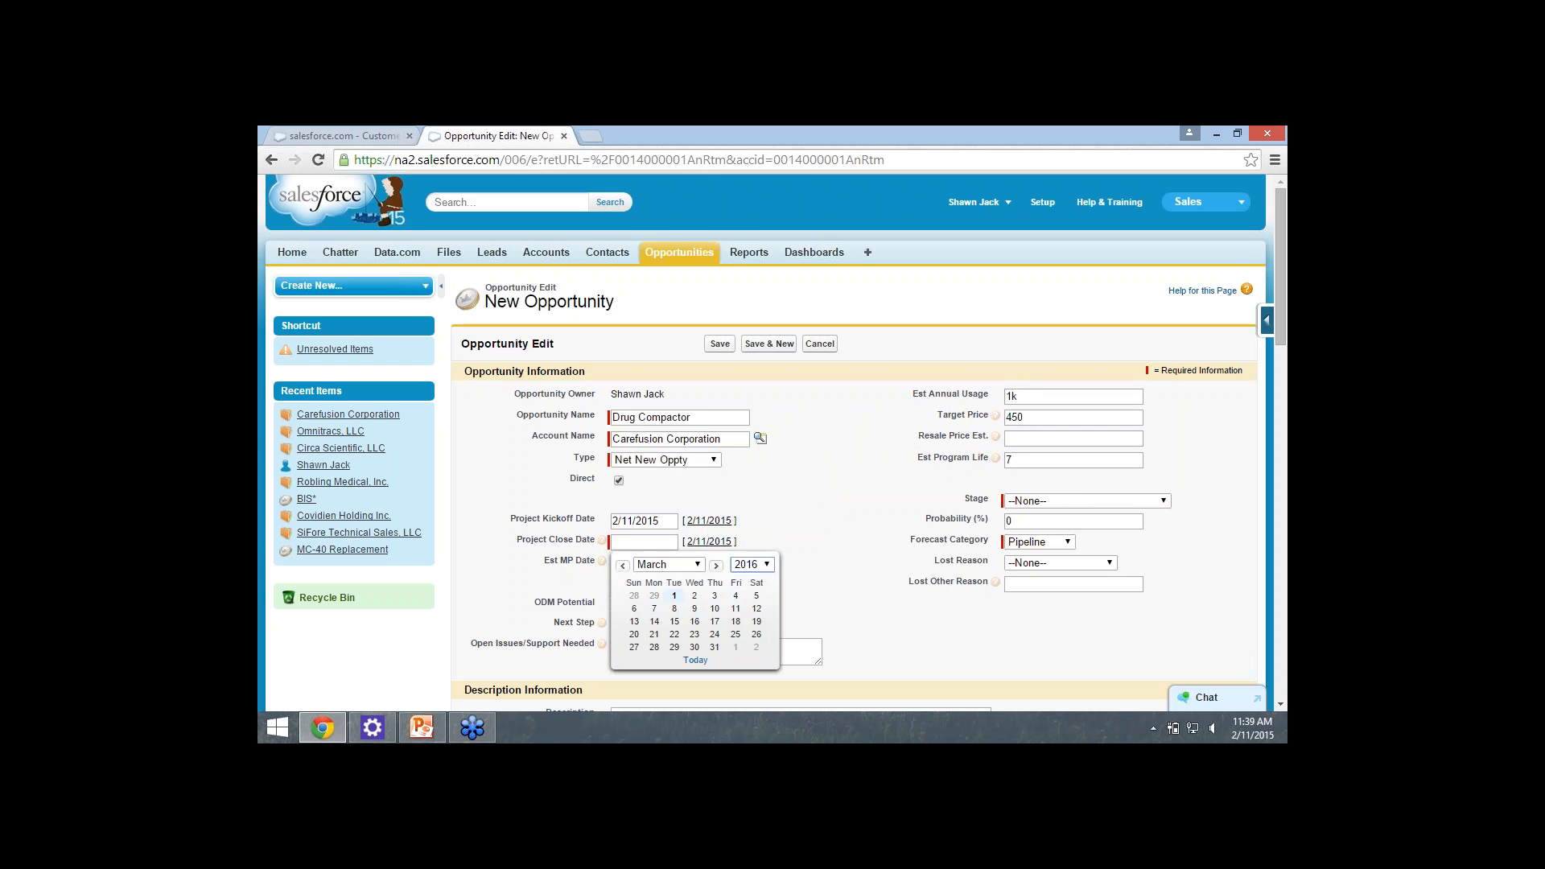
left_click(674, 595)
Set the opportunity's Est MP Date to 3/30/2016.
left_click(645, 563)
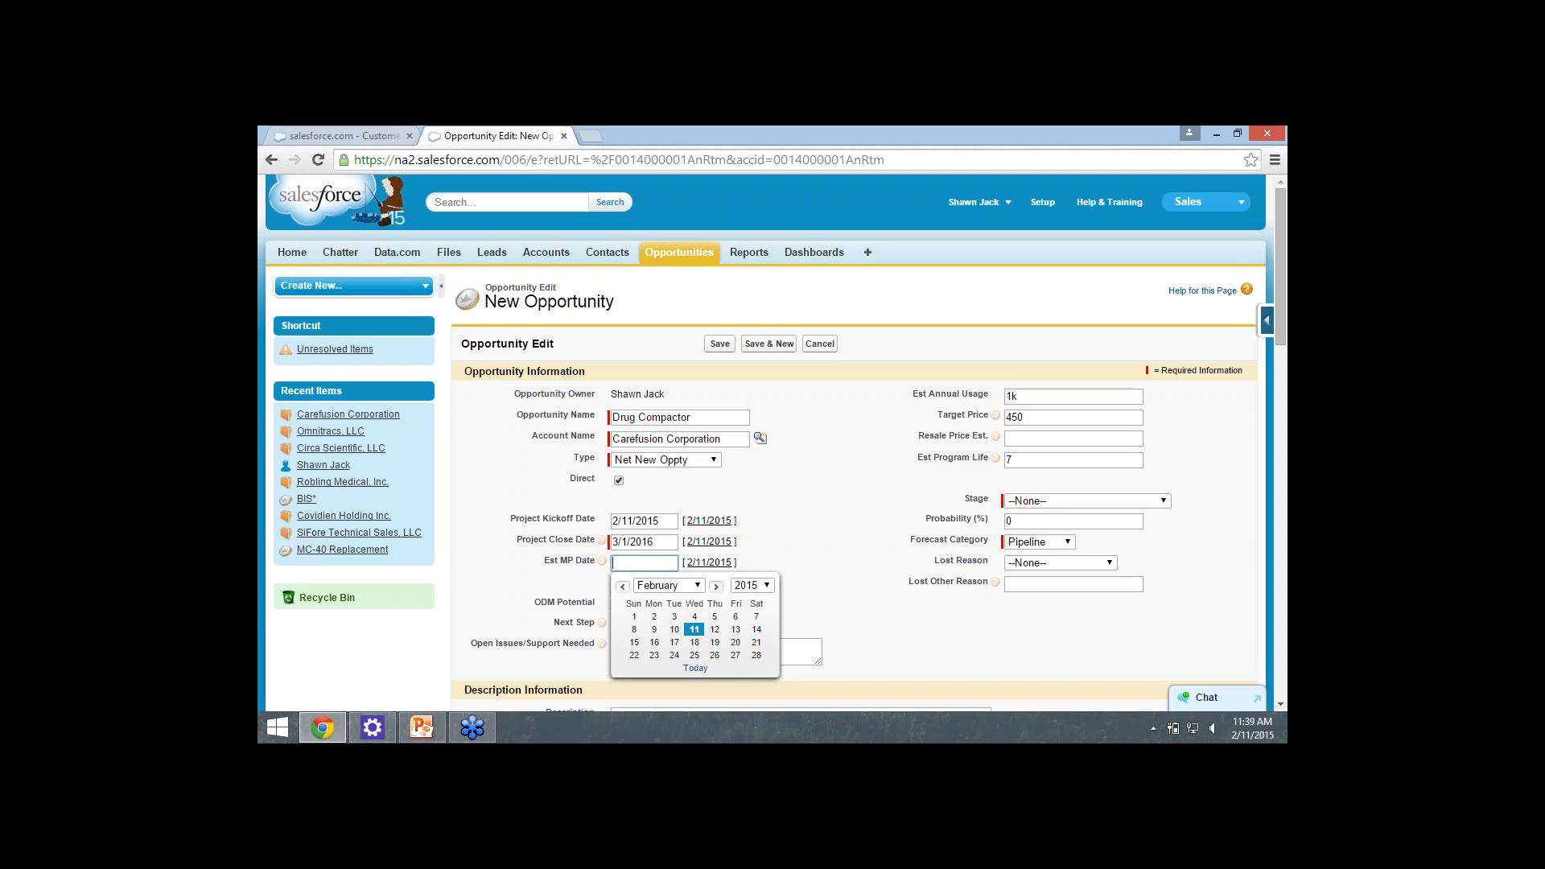
left_click(668, 585)
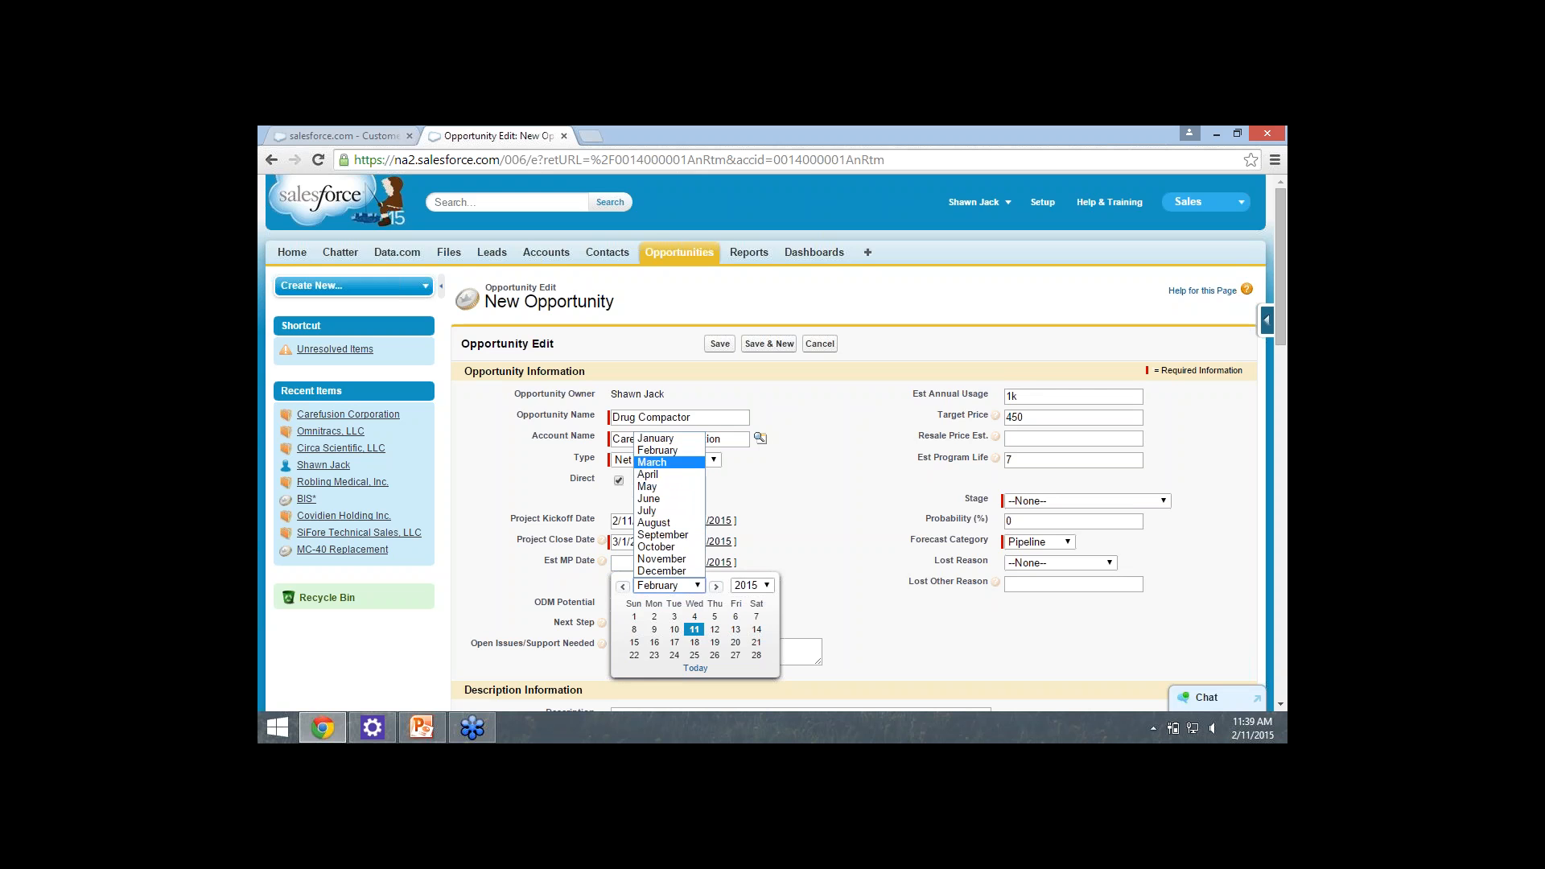
left_click(668, 462)
left_click(751, 585)
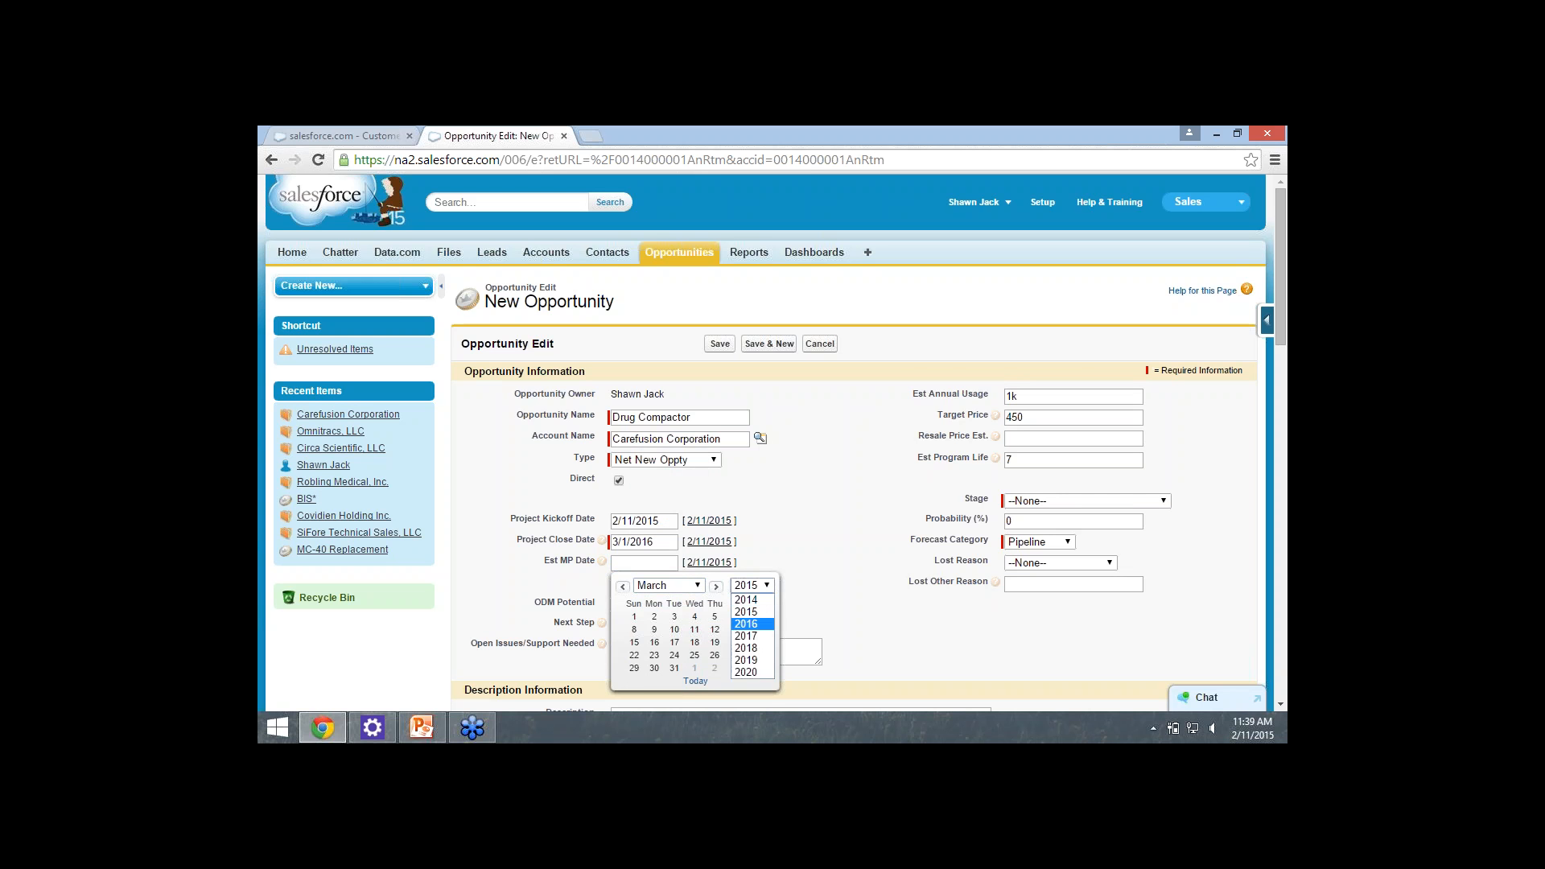
left_click(751, 623)
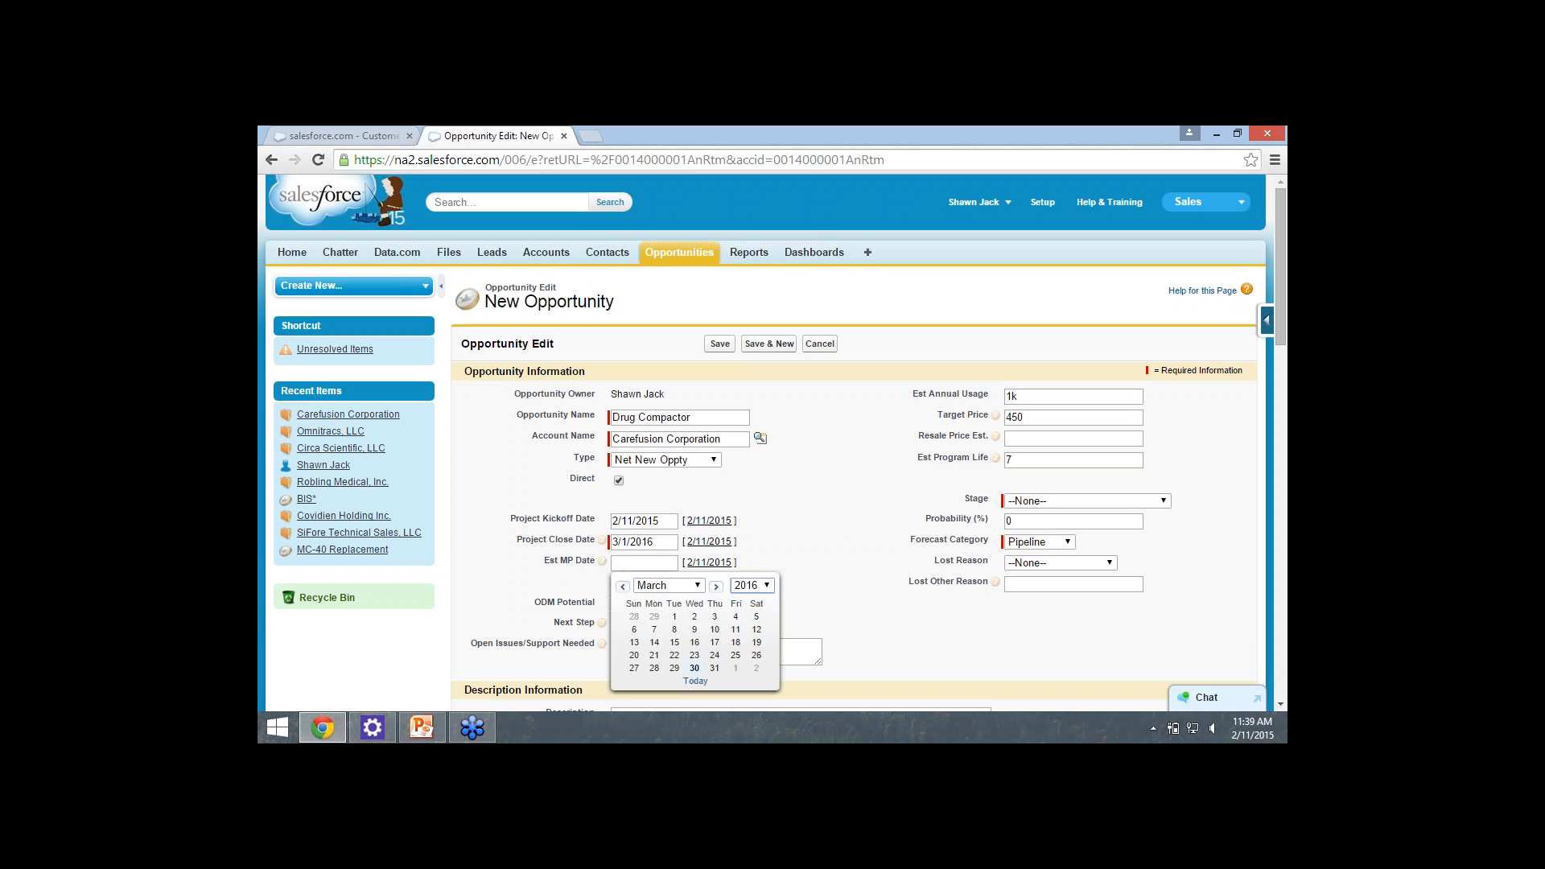
left_click(694, 667)
left_click(555, 582)
Set the opportunity's stage to Initial Discovery, looking through the other available stages.
left_click(1086, 500)
key("Down")
key("Down")
key("Up")
key("Return")
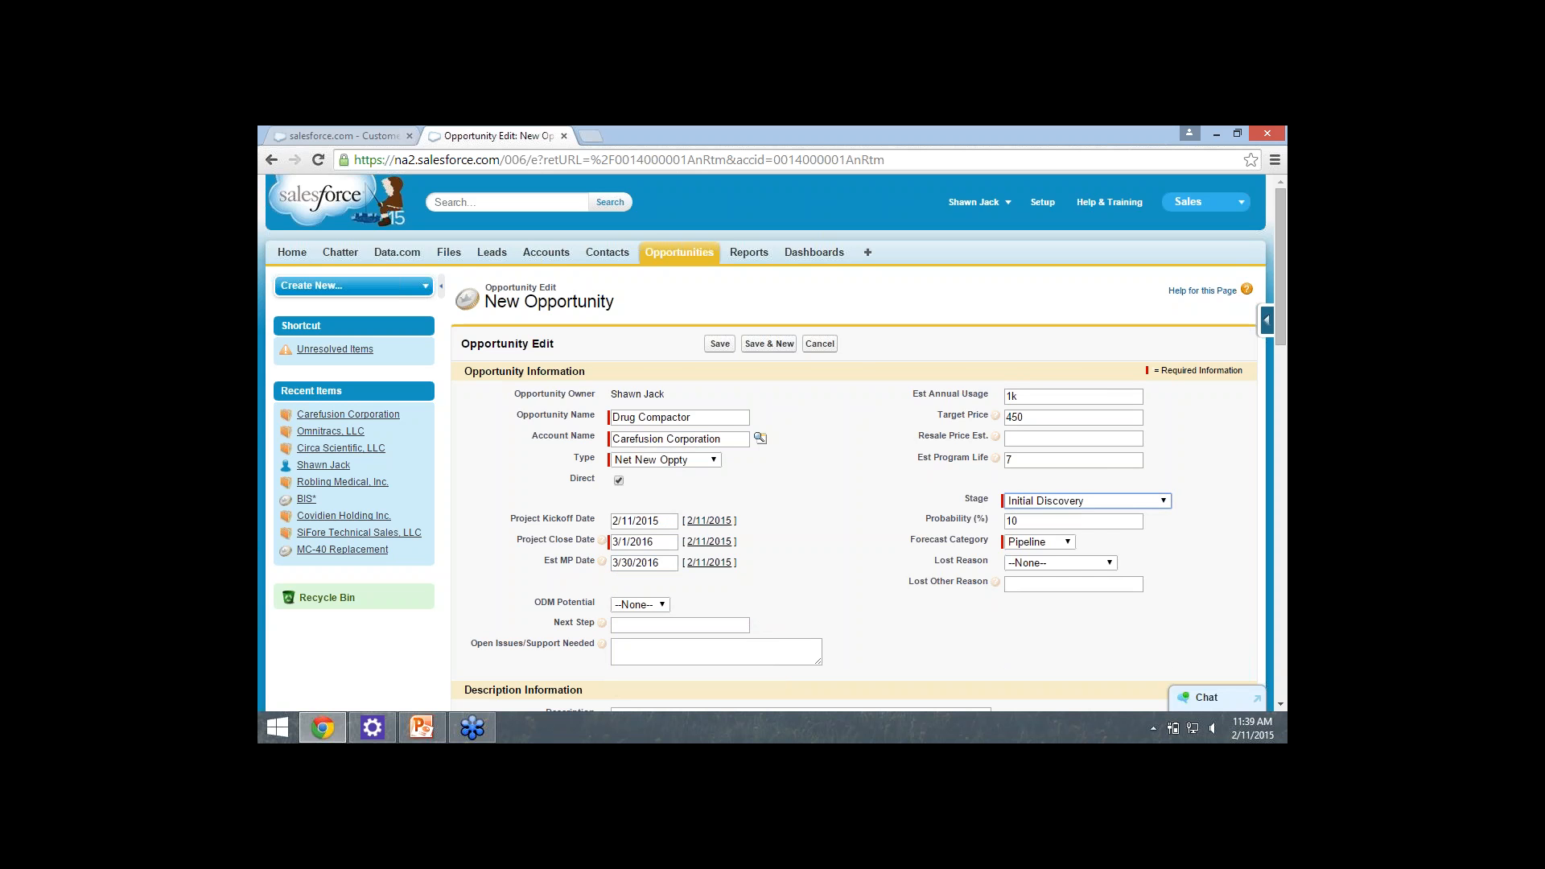
left_click(1086, 501)
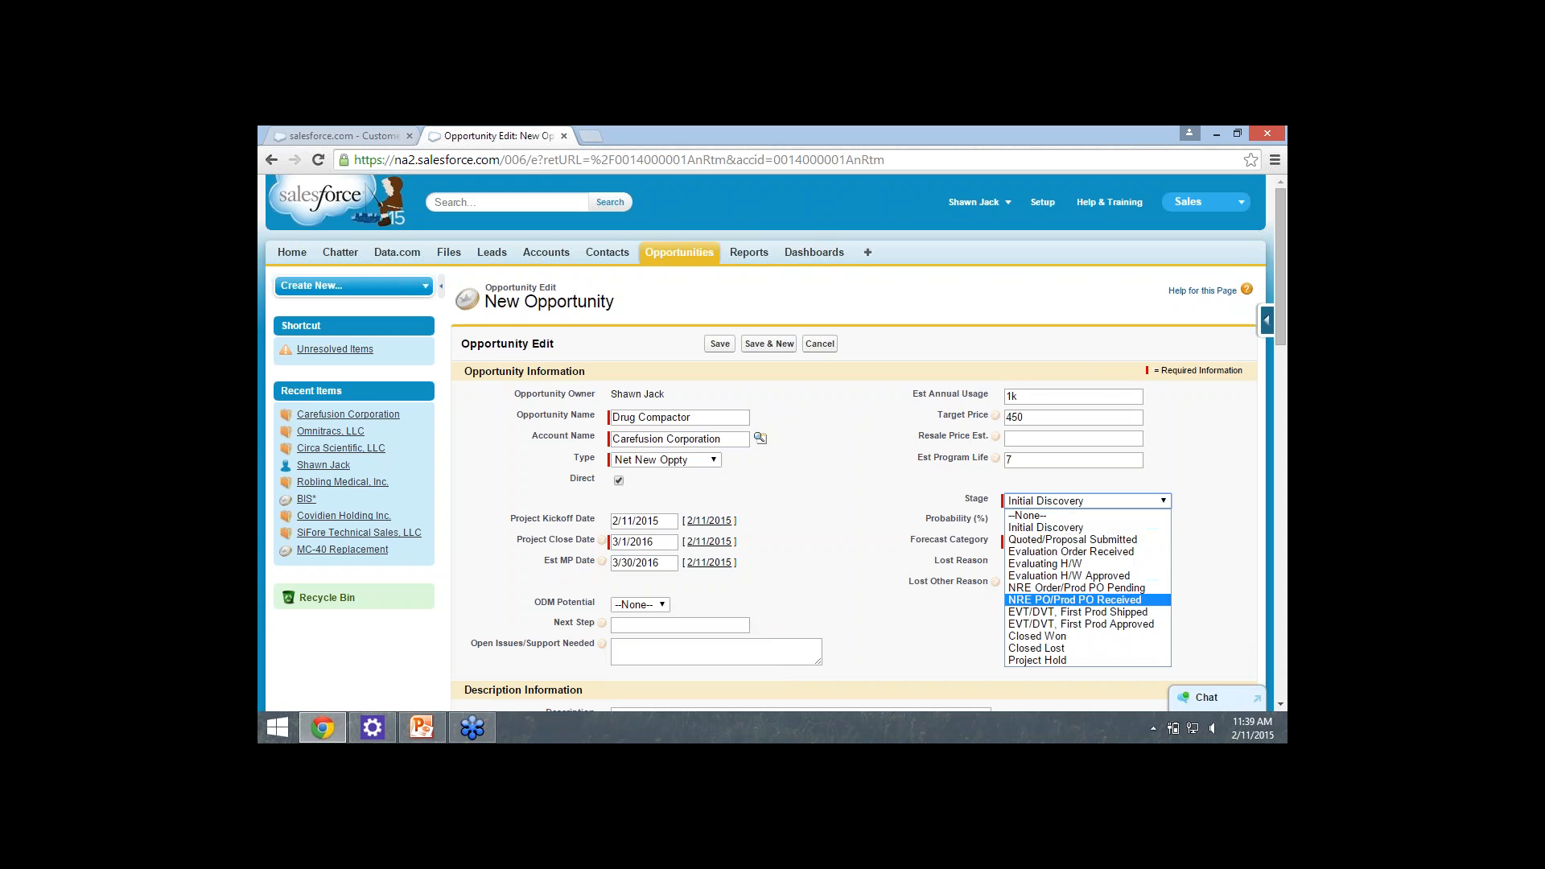
left_click(1046, 528)
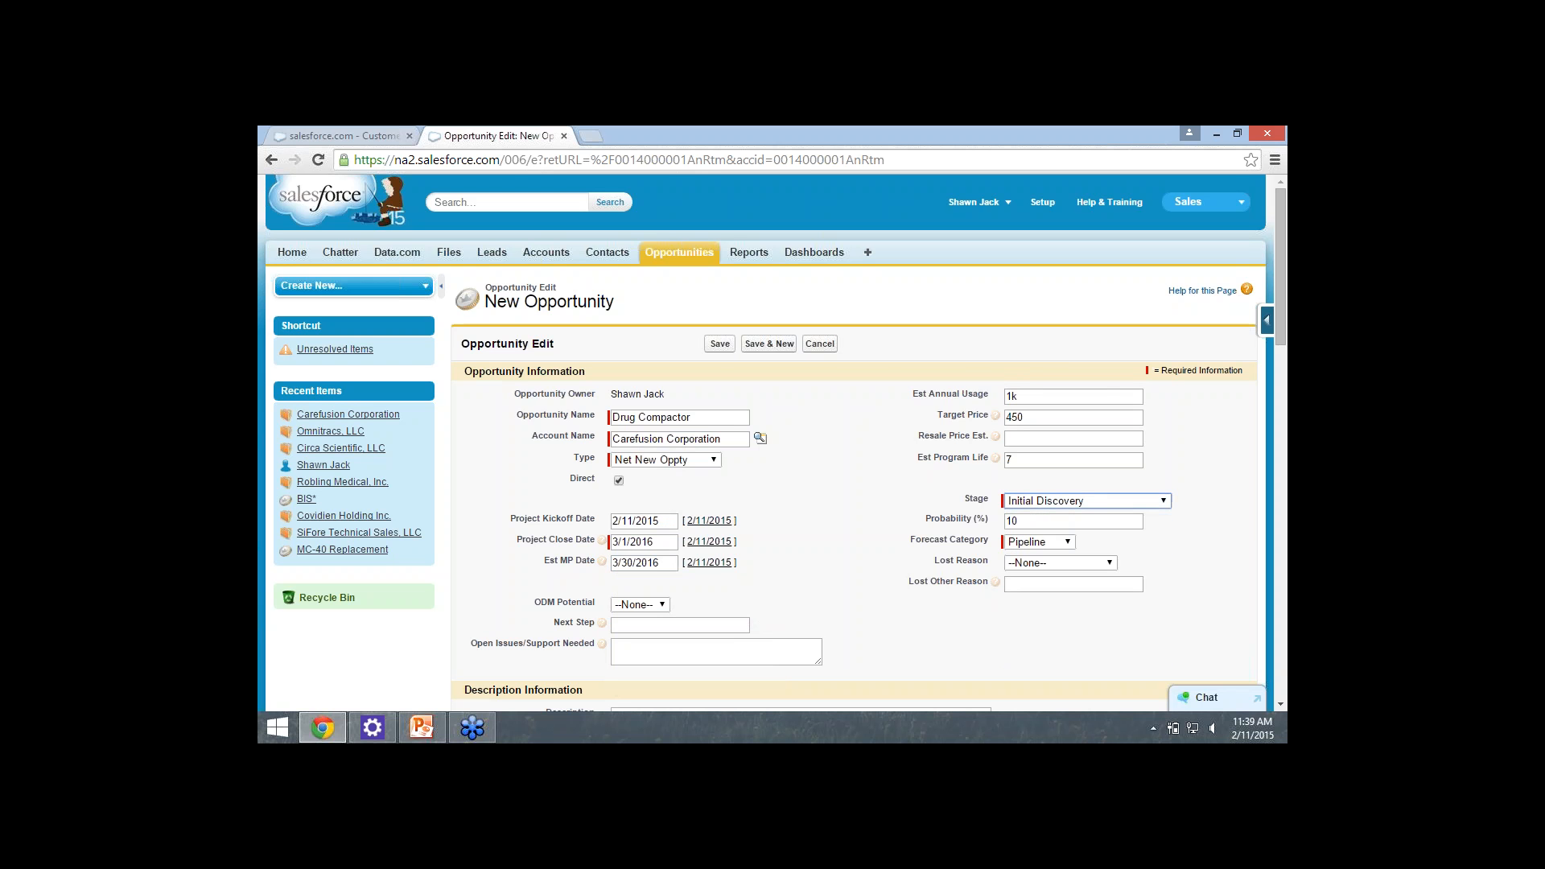
Try the stages Evaluation H/W Approved and Quoted/Proposal Submitted to compare probability and forecast category, returning the stage to Initial Discovery each time.
left_click(1086, 500)
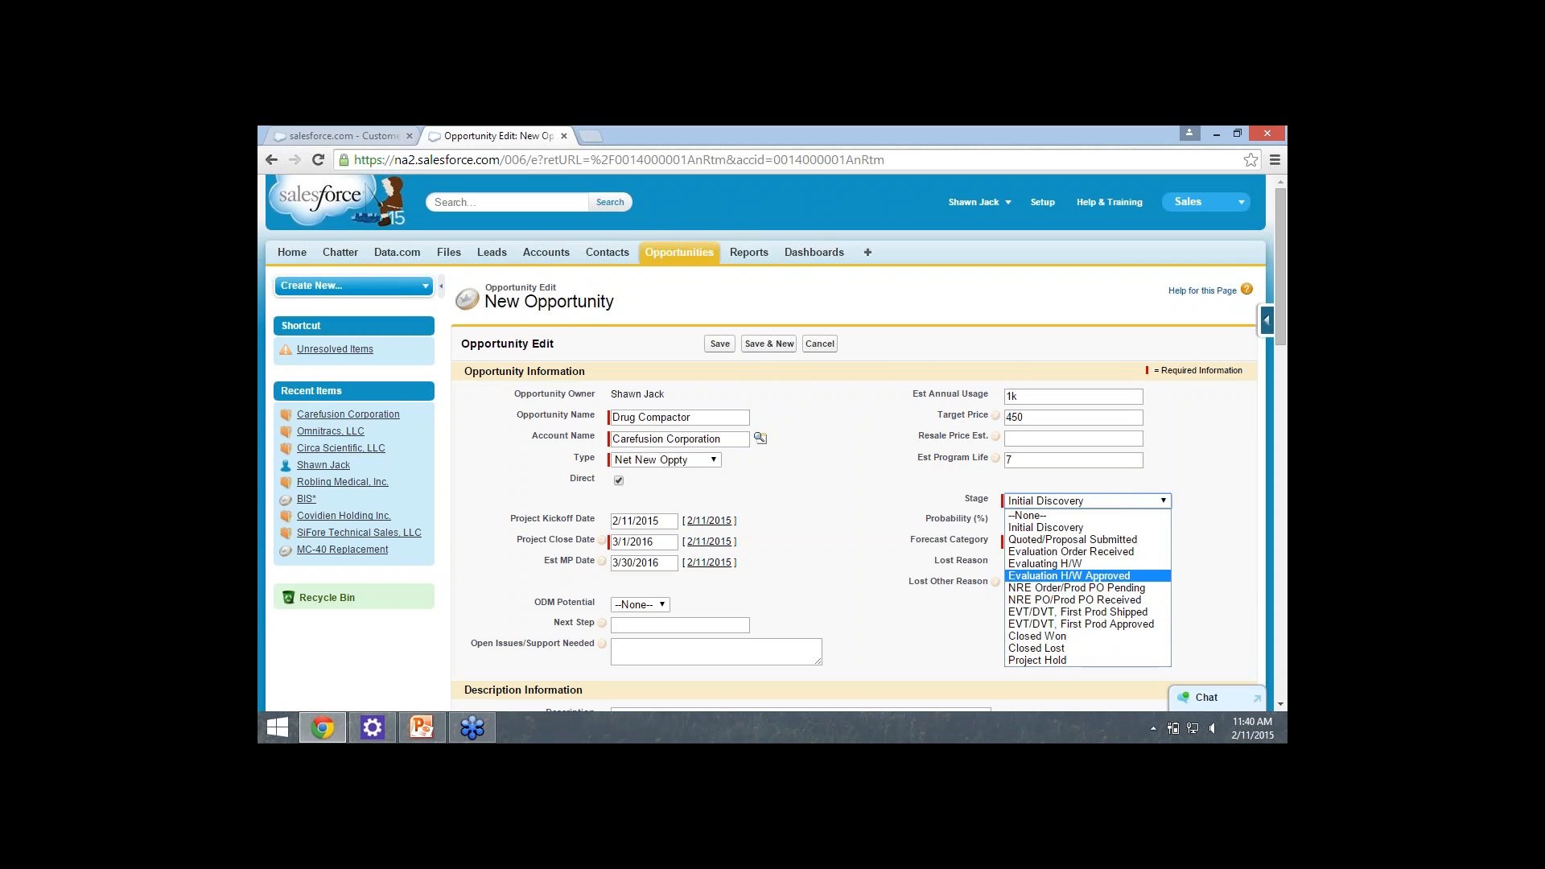
key("Return")
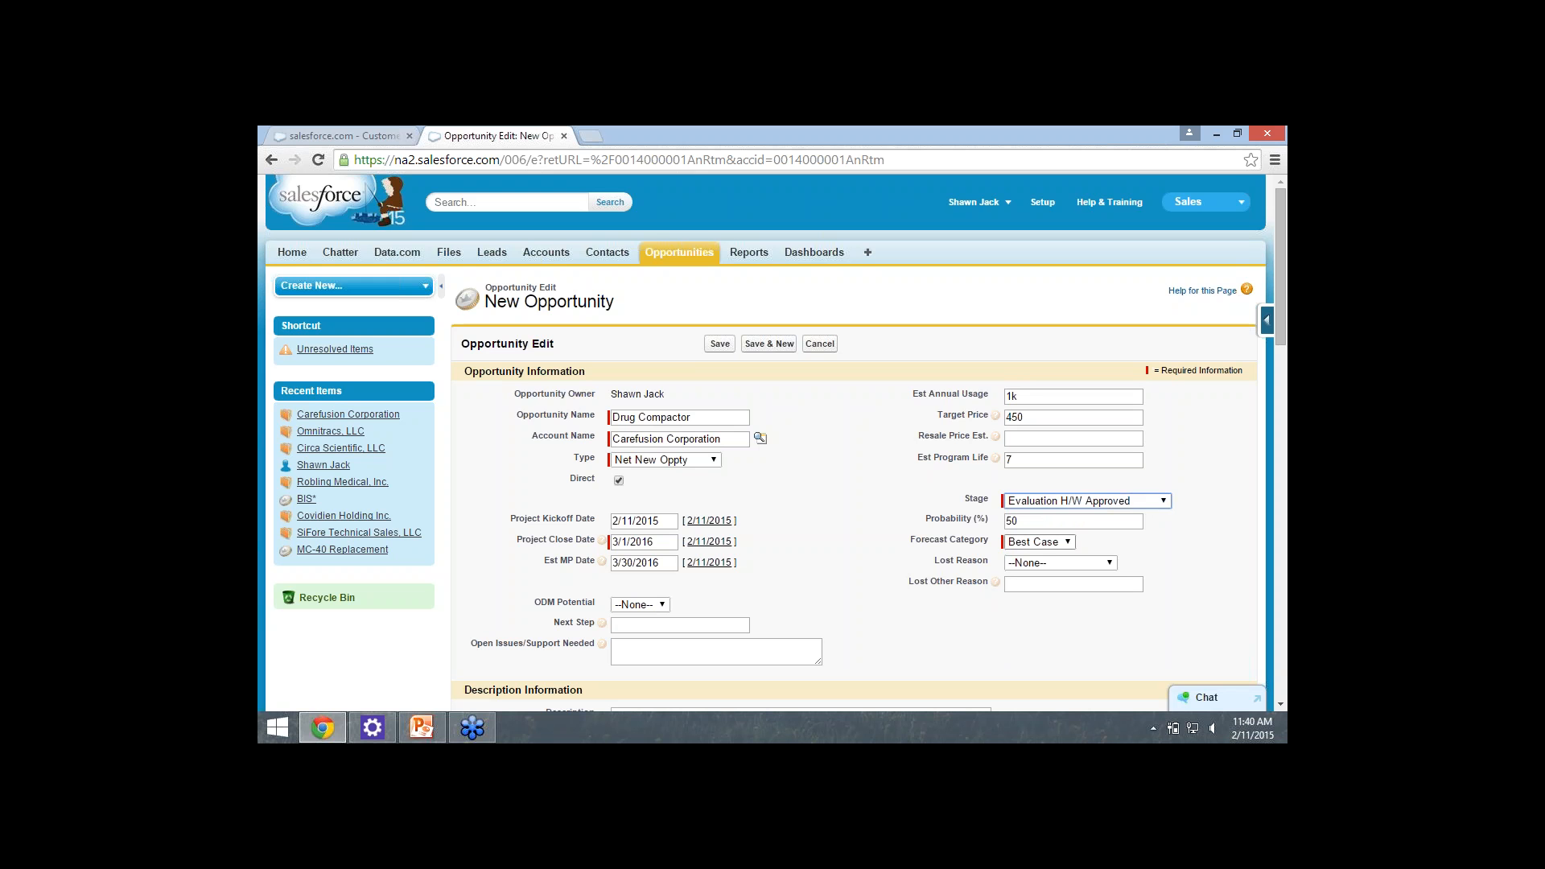
left_click(1087, 500)
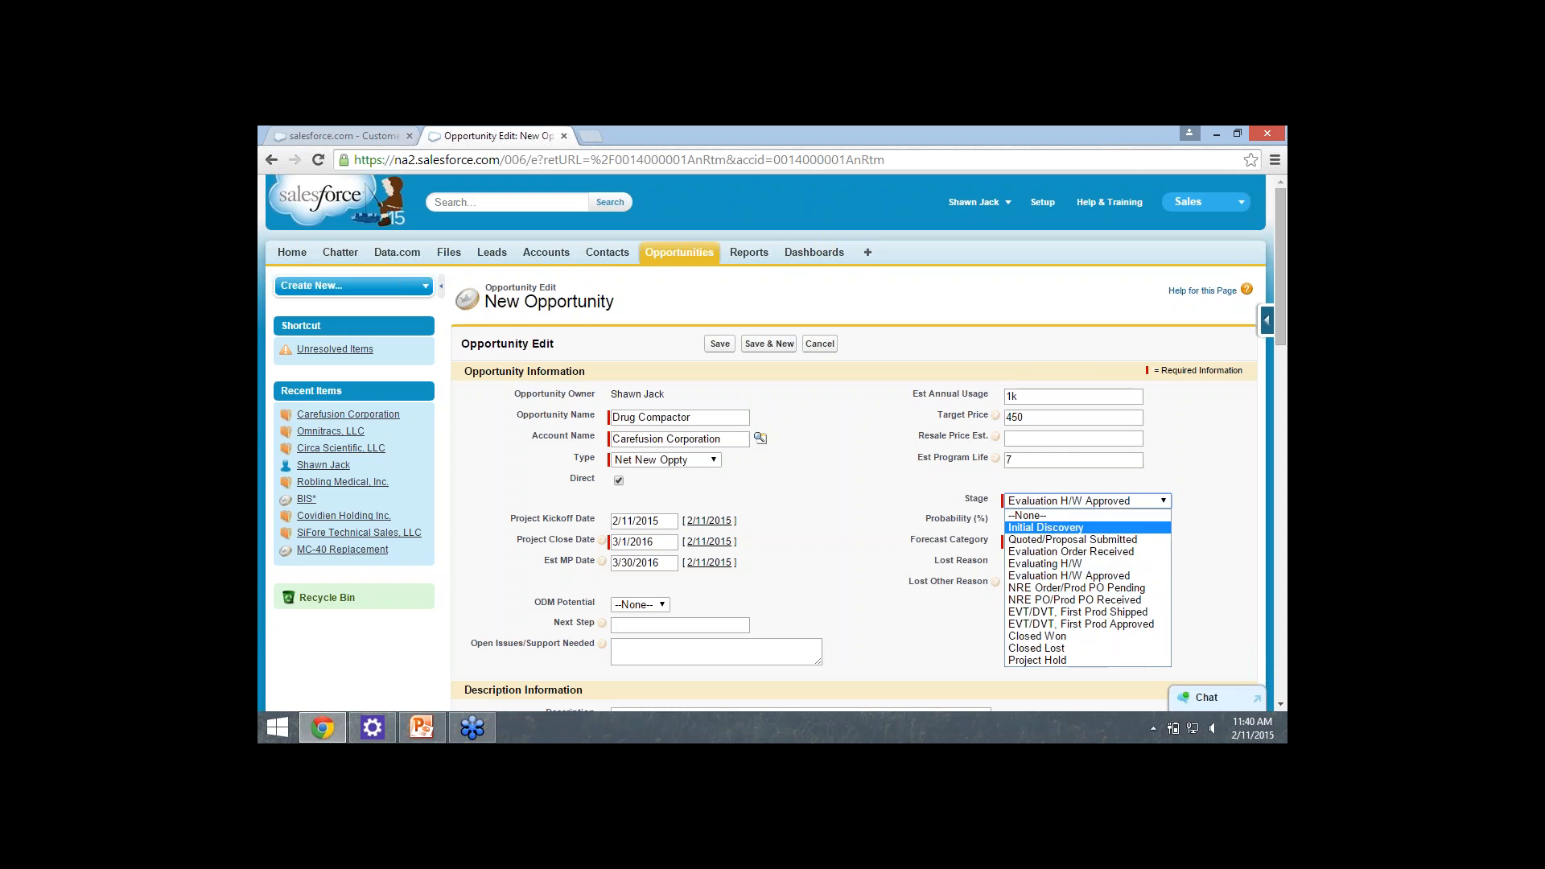
key("Return")
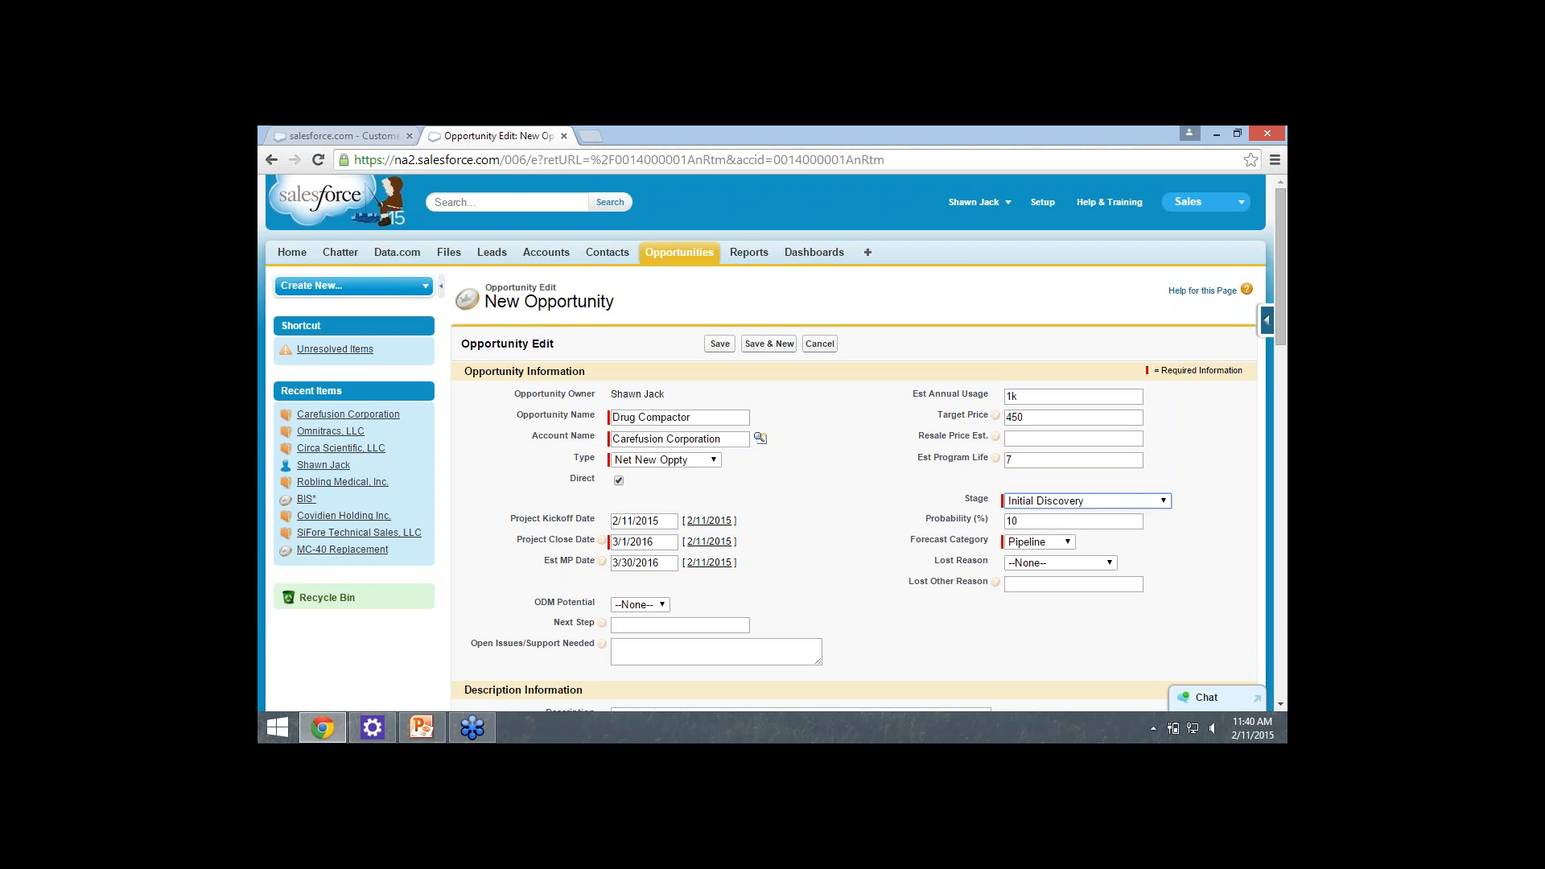
left_click(1087, 501)
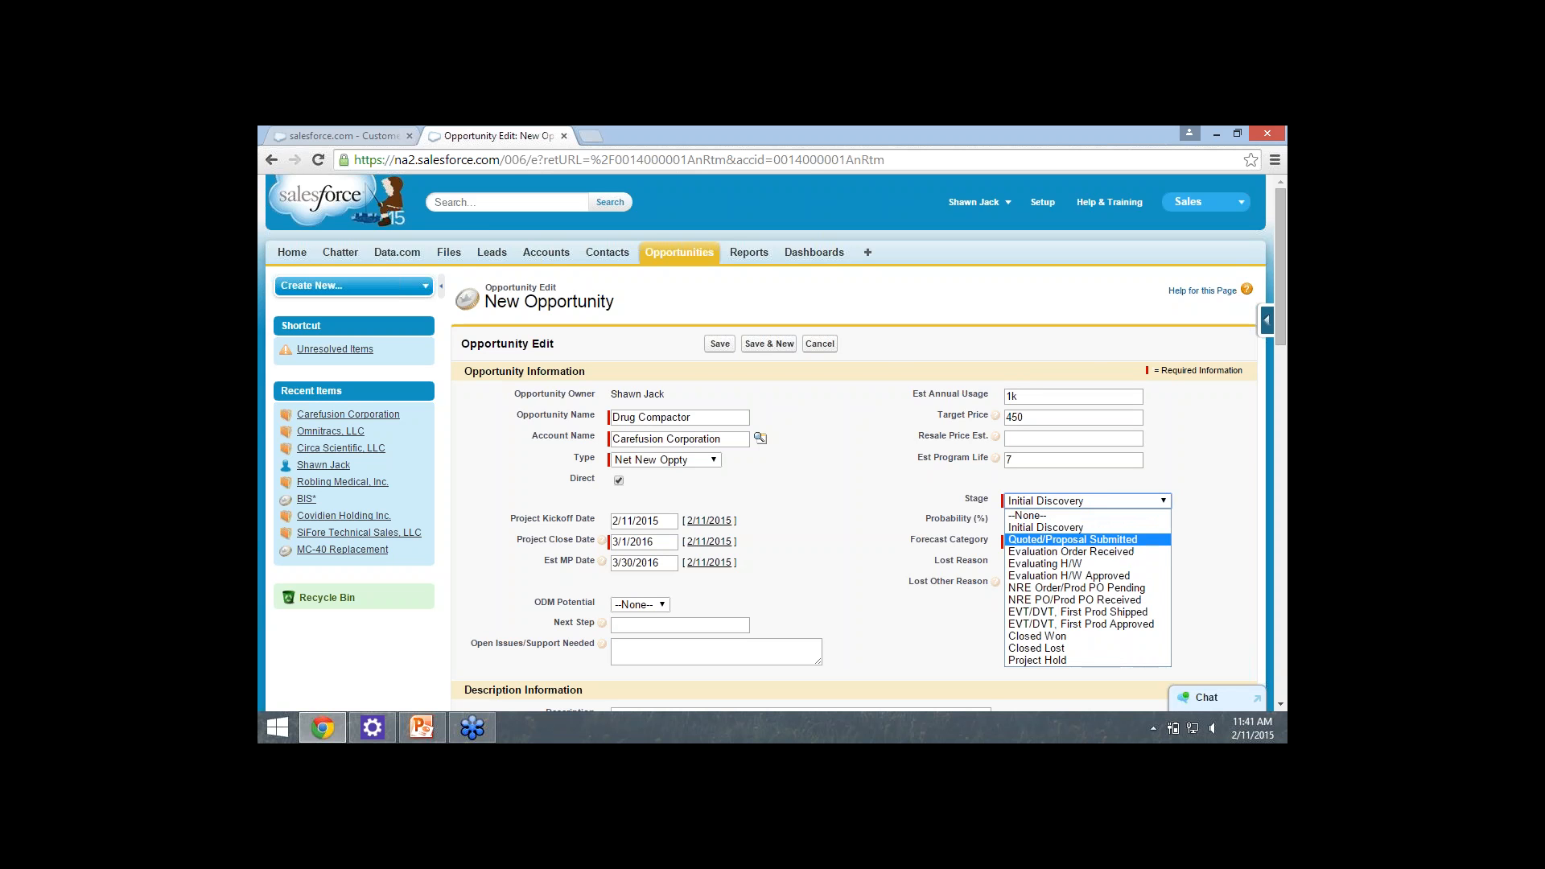
left_click(1072, 539)
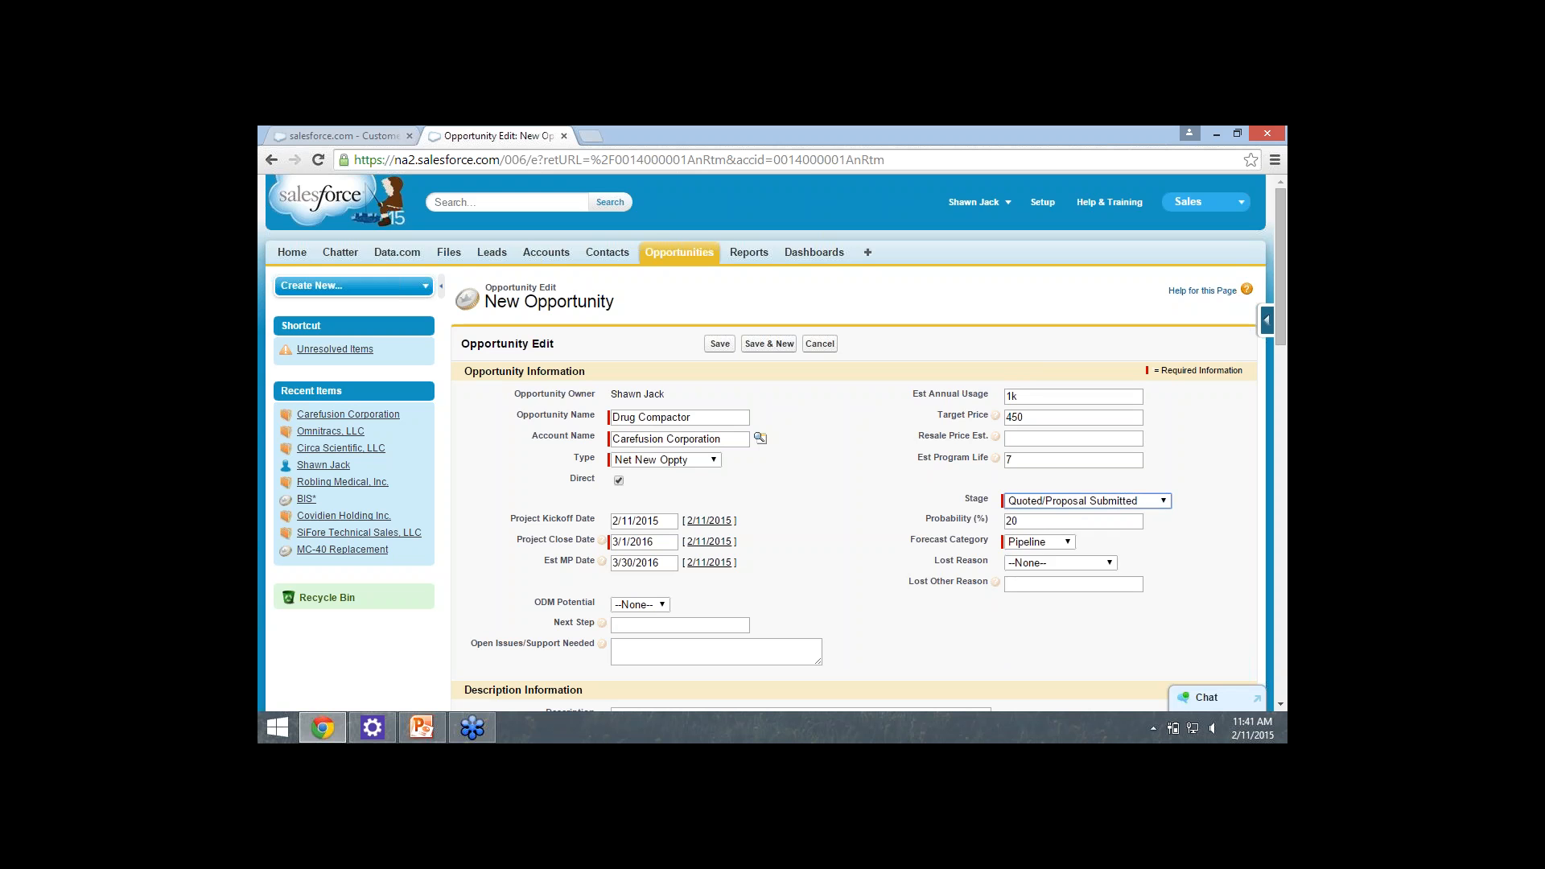
left_click(1087, 500)
left_click(1062, 528)
left_click(1207, 539)
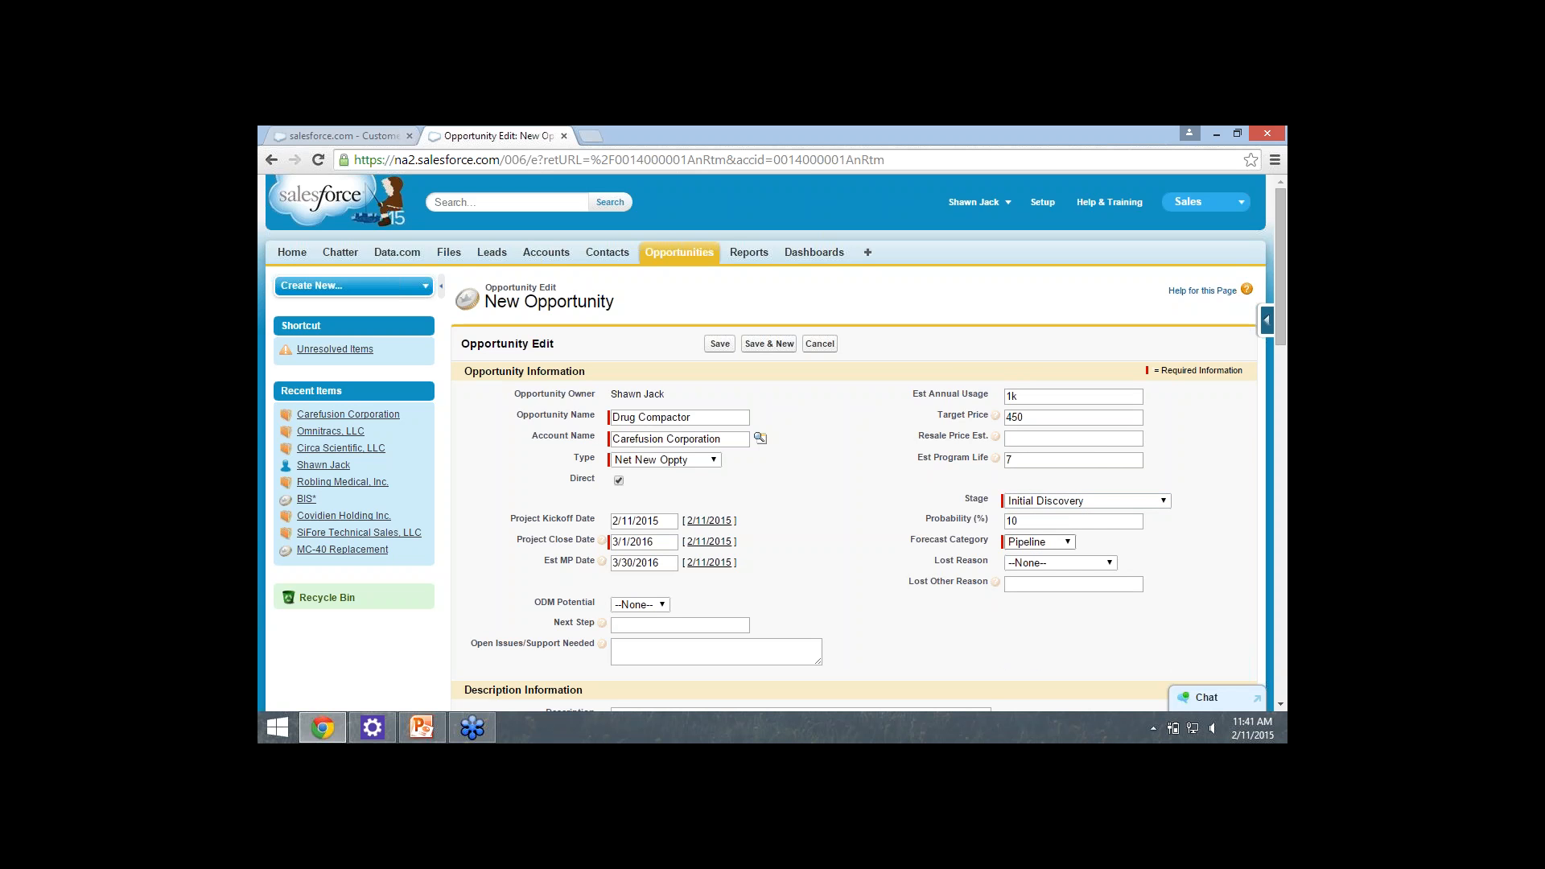
Review the forecast categories, keeping Pipeline, and try Make vs. Buy and NRE as the opportunity's lost reason.
left_click(1040, 542)
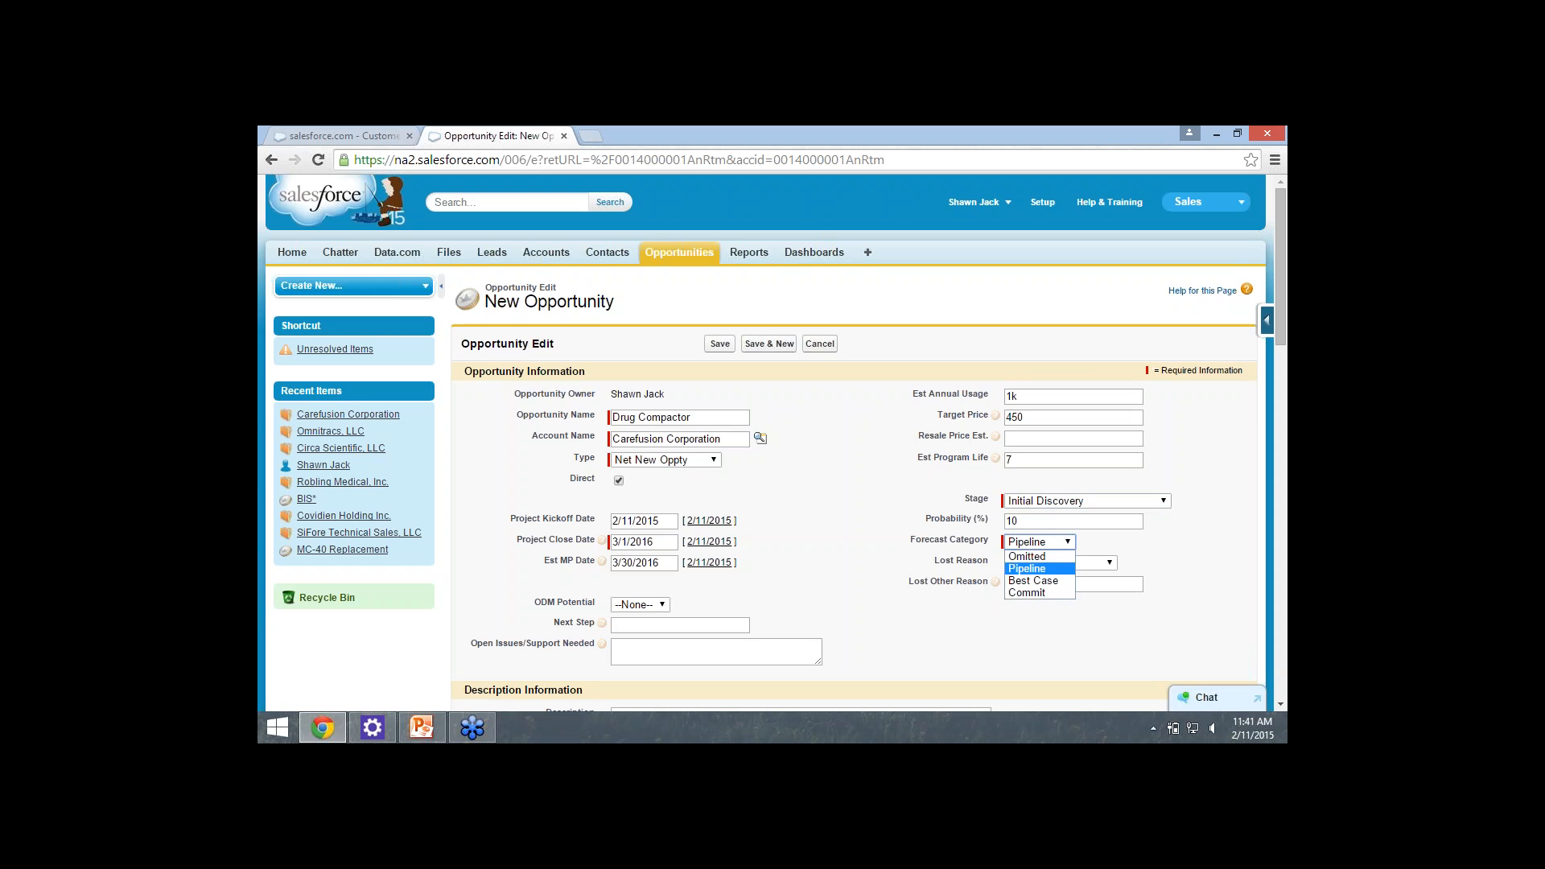
left_click(1038, 569)
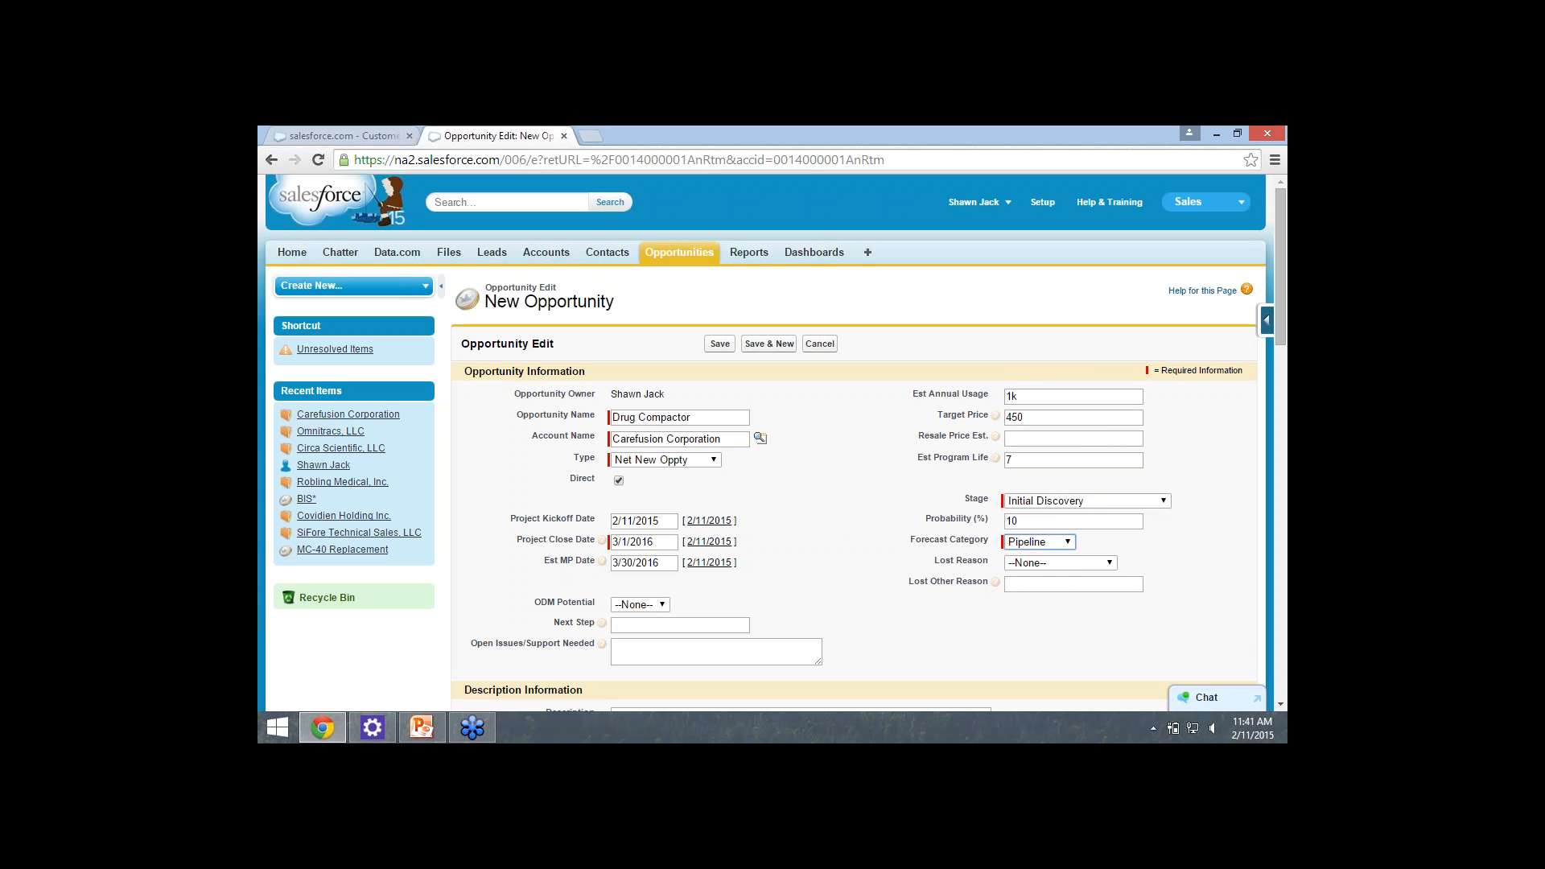
left_click(1060, 563)
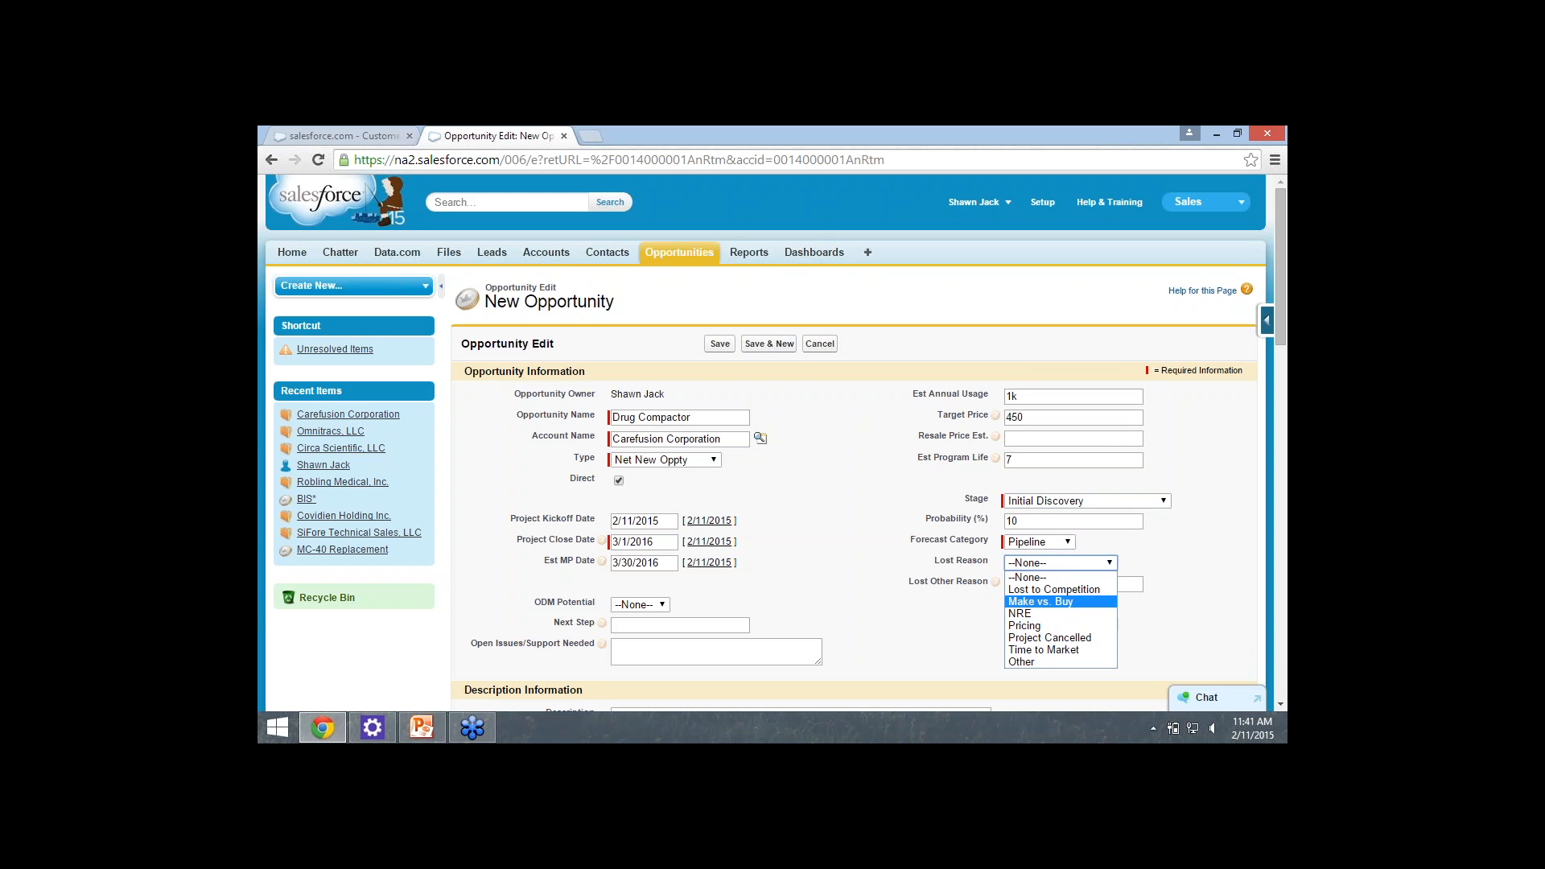
left_click(1040, 601)
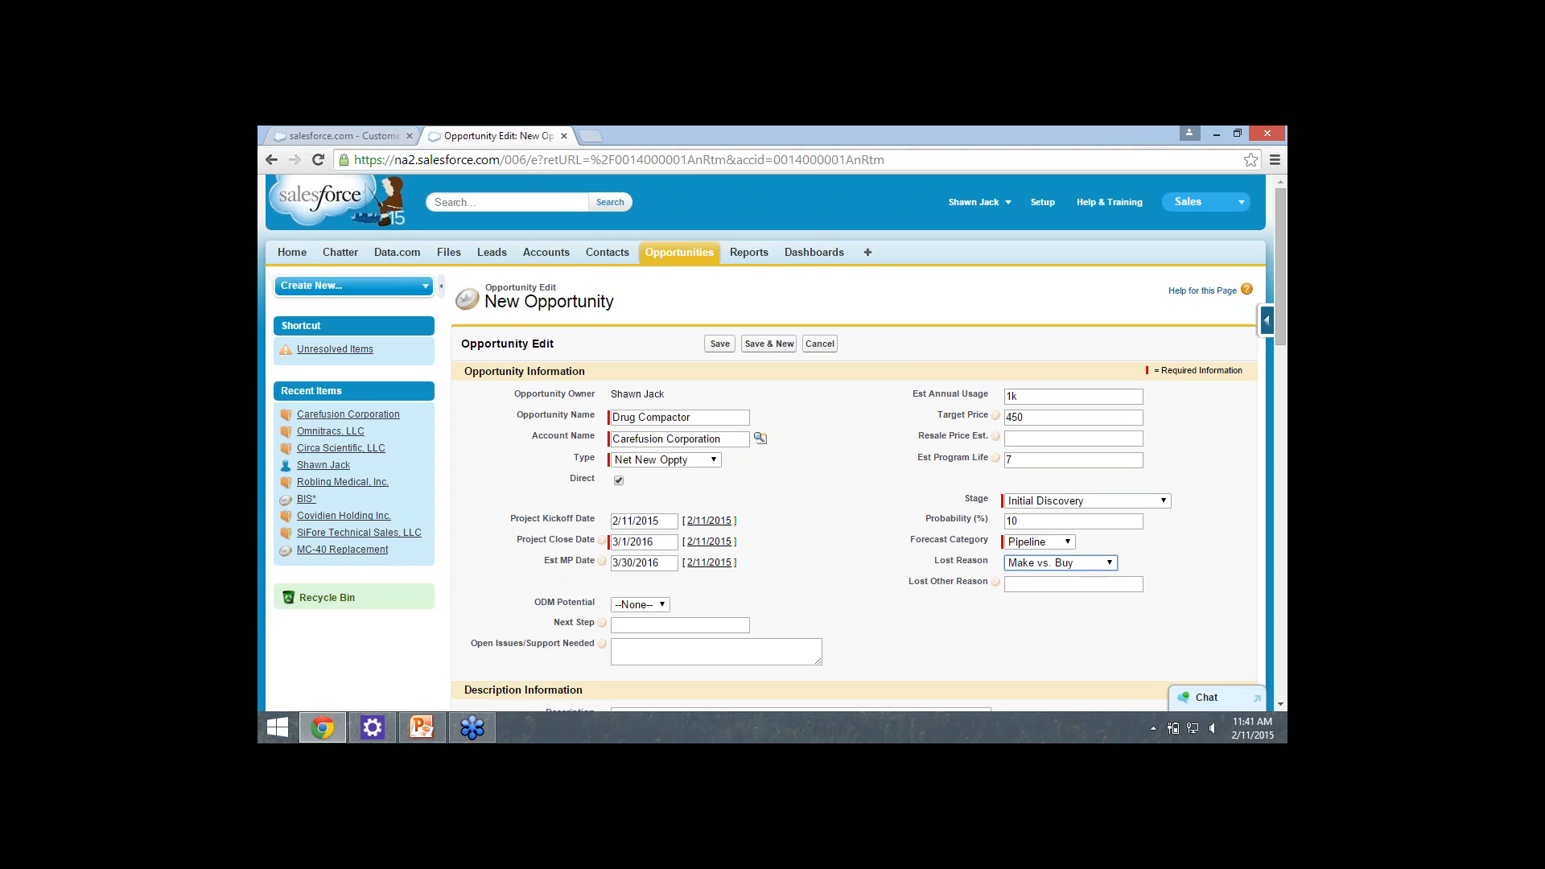
left_click(1109, 564)
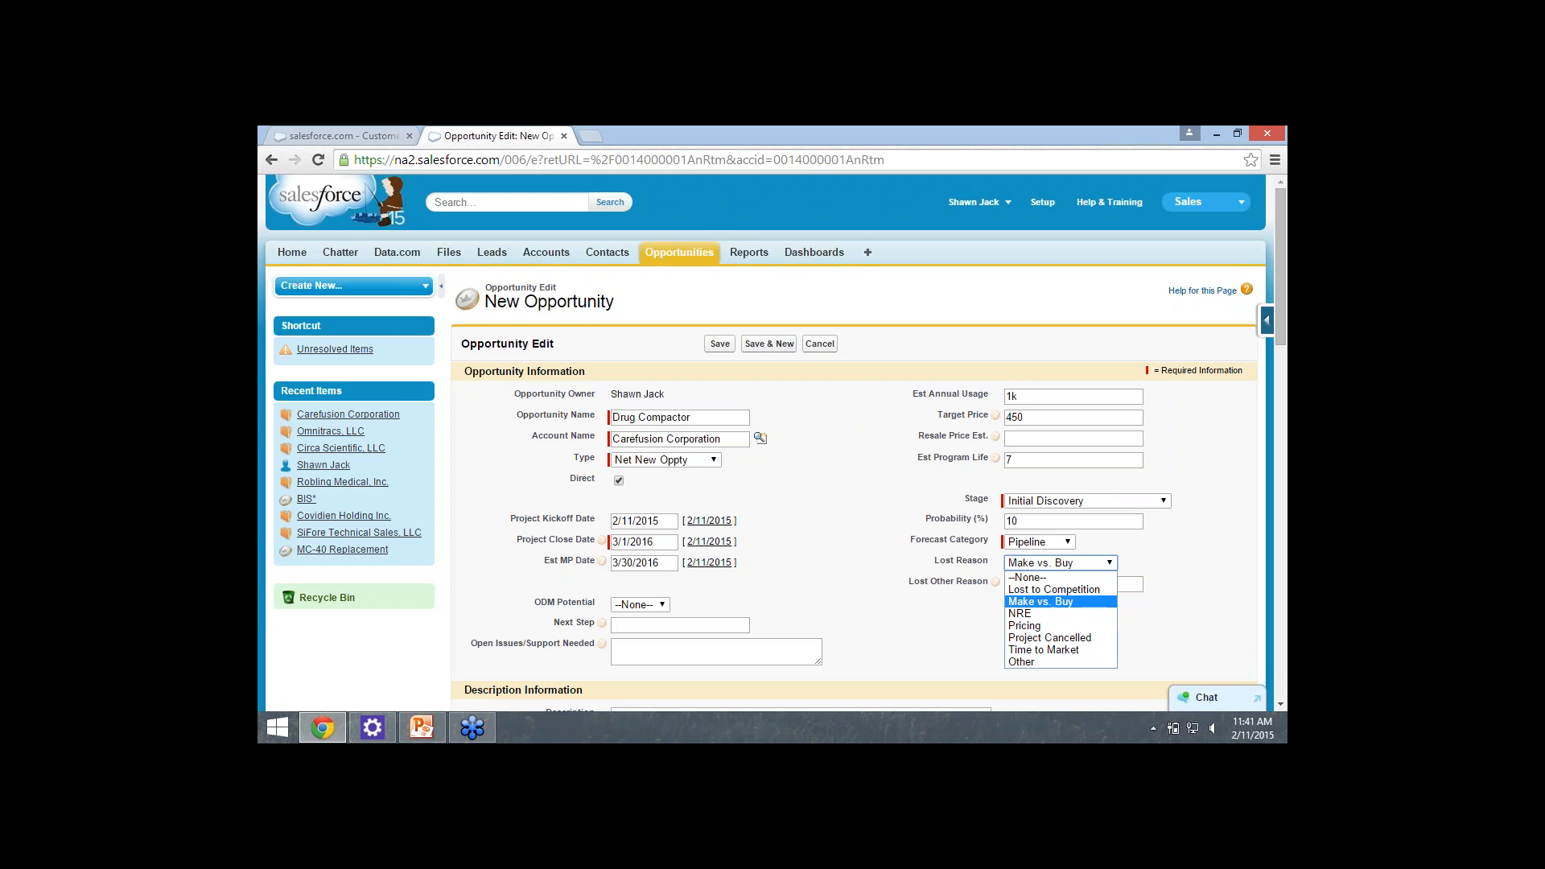
left_click(1040, 601)
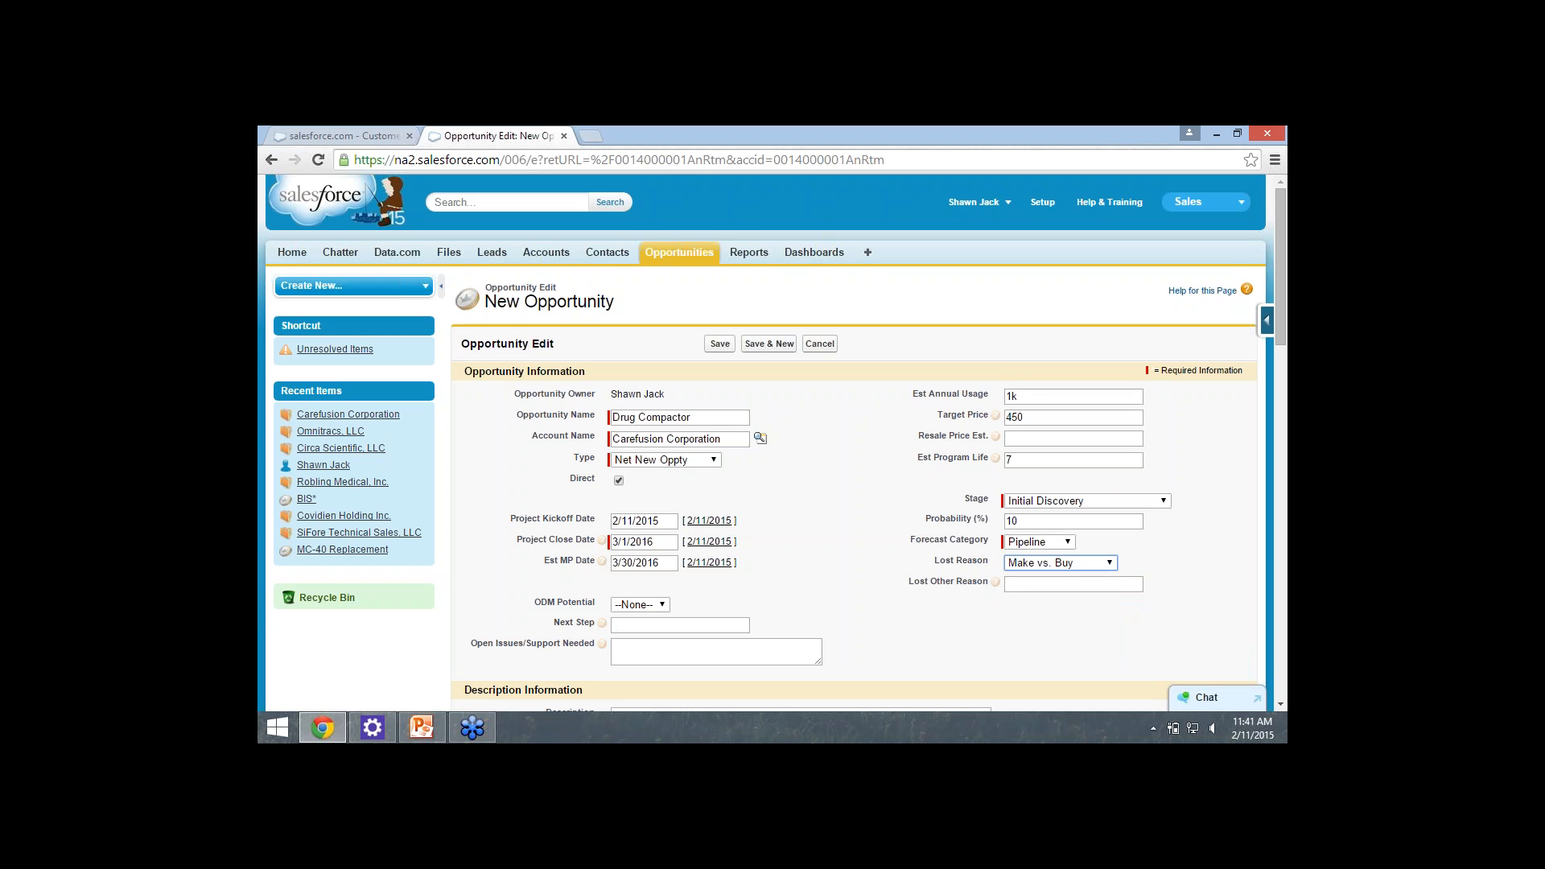
left_click(1107, 564)
left_click(1038, 613)
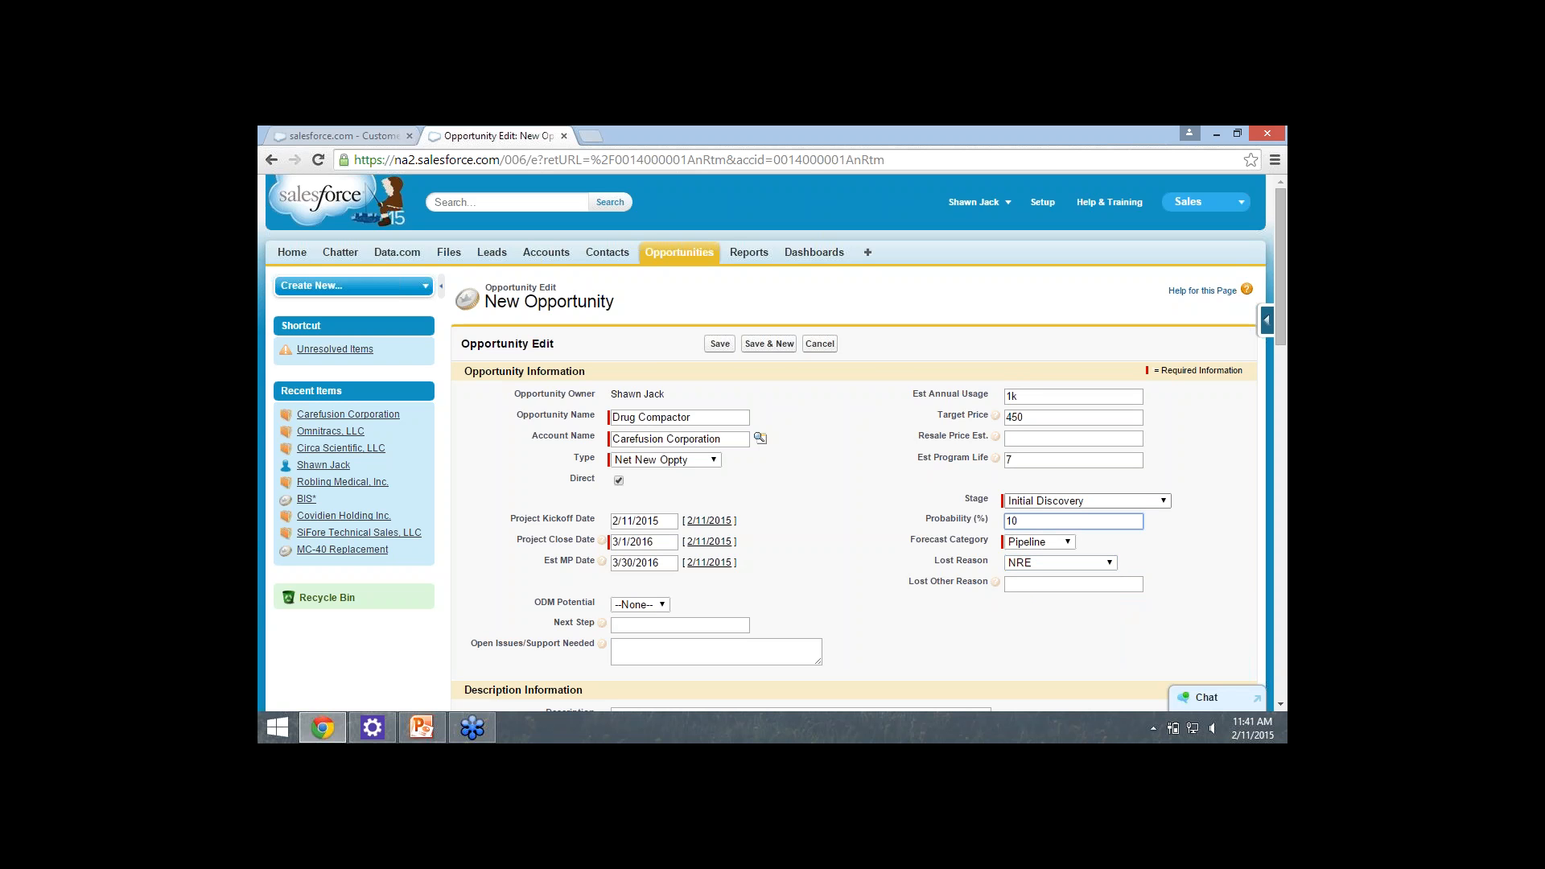
Try Pricing, Project Cancelled and Time to Market as the lost reason, returning it to None and the stage to Initial Discovery.
left_click(1087, 500)
left_click(1073, 539)
left_click(1060, 563)
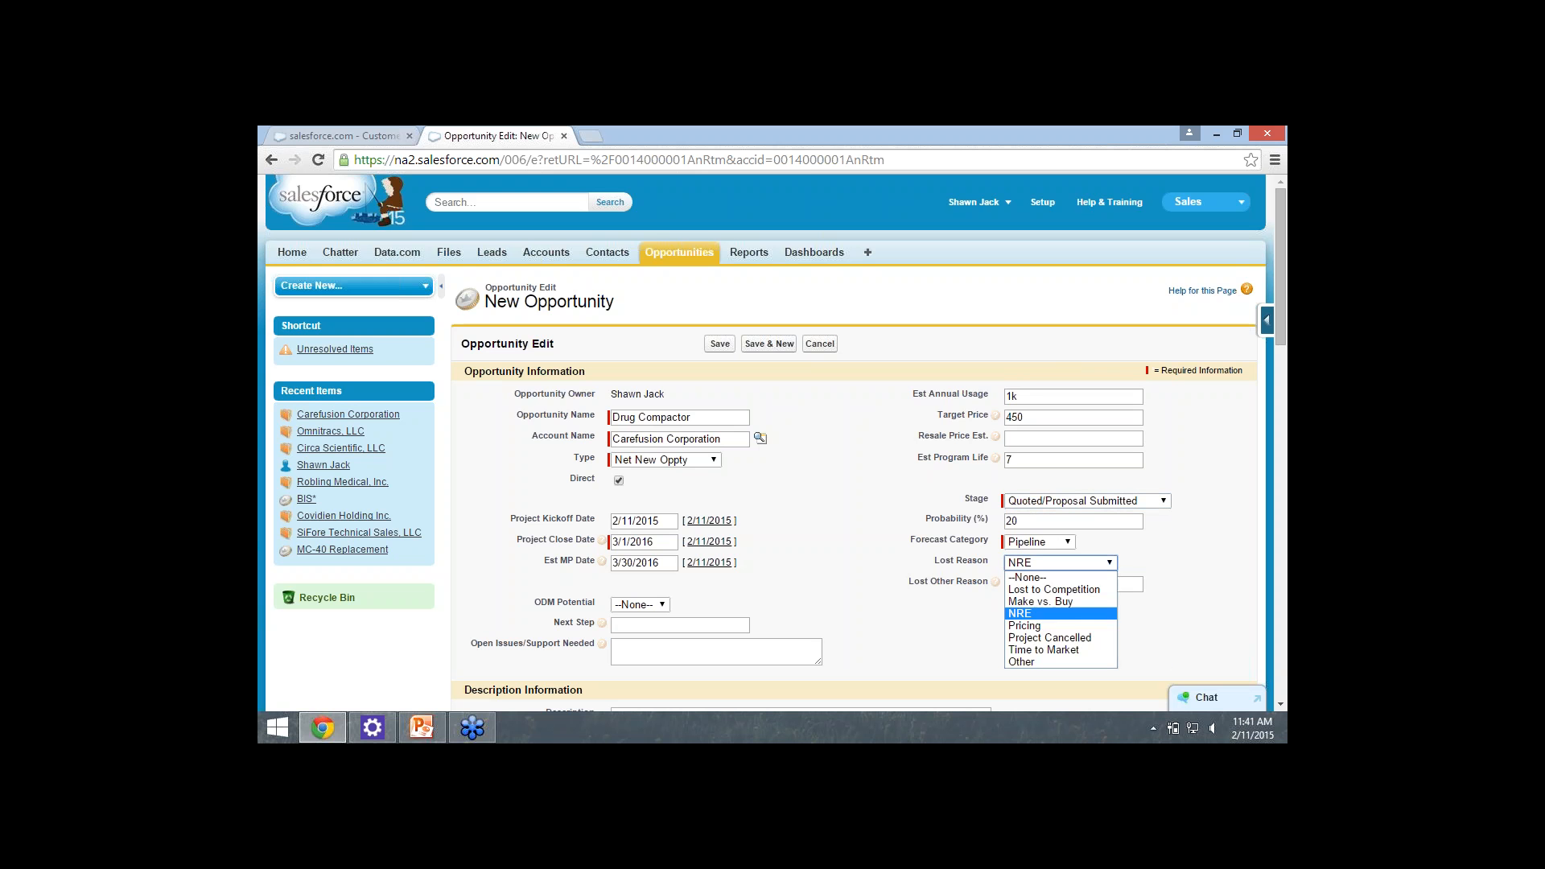
left_click(1024, 625)
left_click(1060, 563)
left_click(1049, 637)
left_click(1060, 563)
left_click(1043, 649)
left_click(1060, 562)
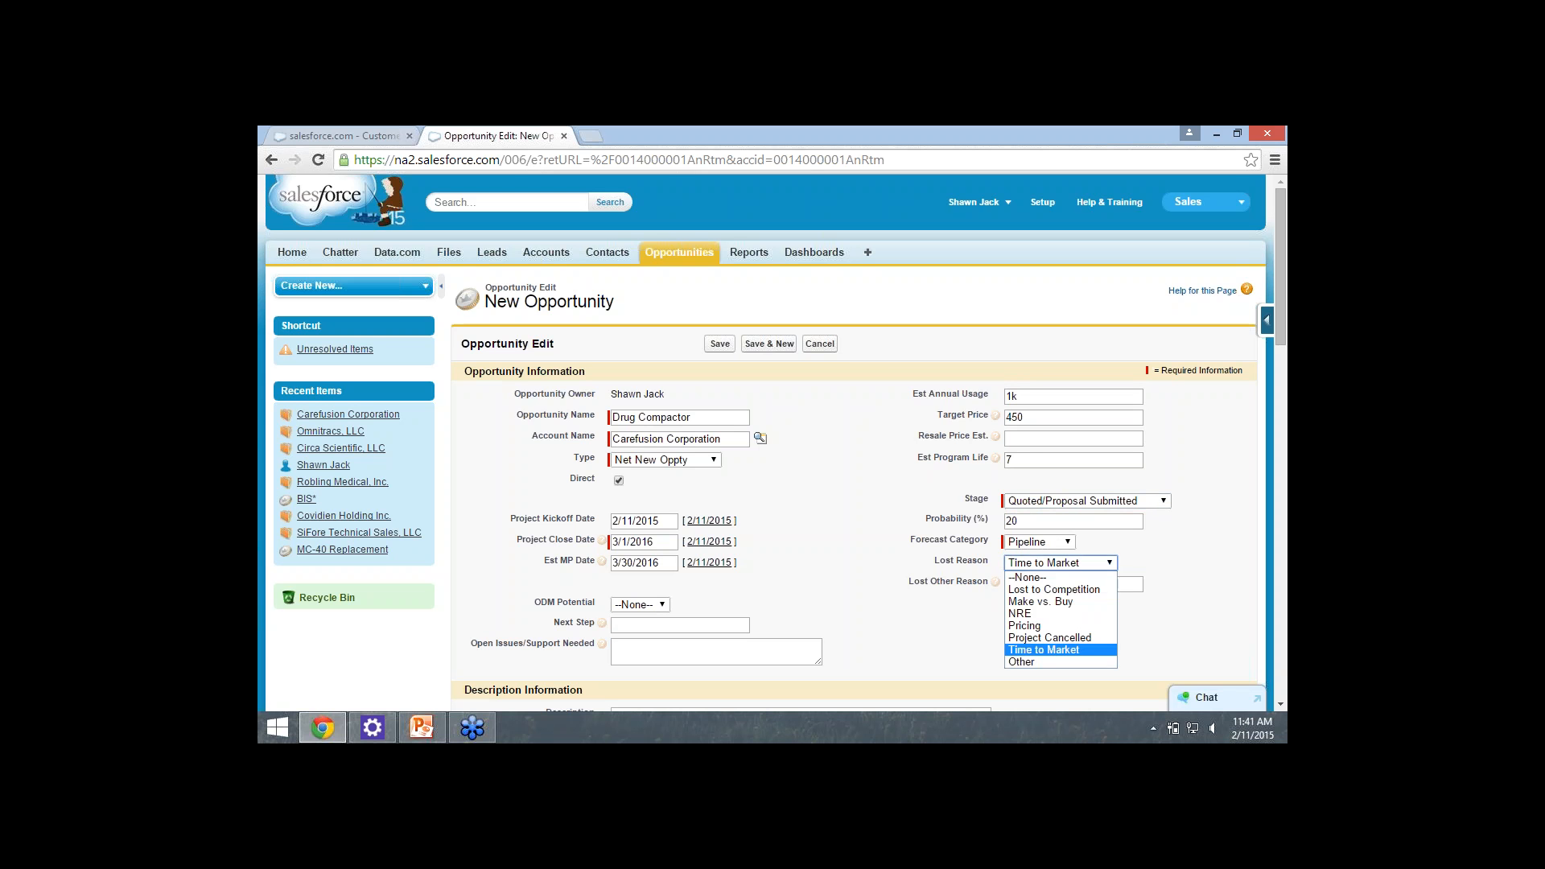
key("Return")
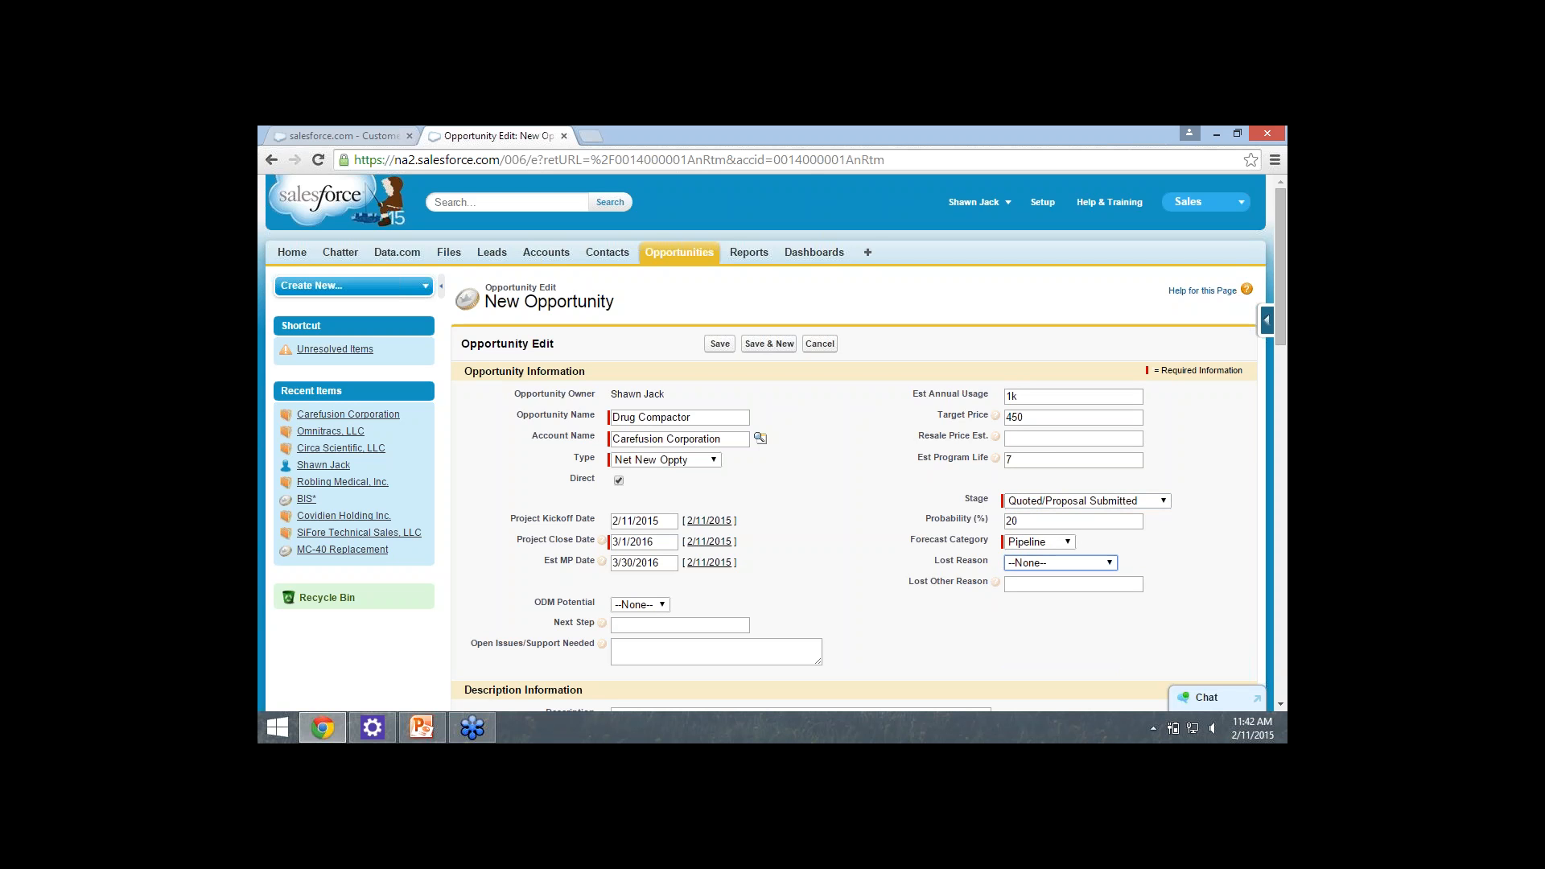
left_click(1086, 500)
left_click(1062, 528)
left_click(1039, 542)
Set the opportunity's ODM Potential to Yes.
scroll(765, 443, "down", 1)
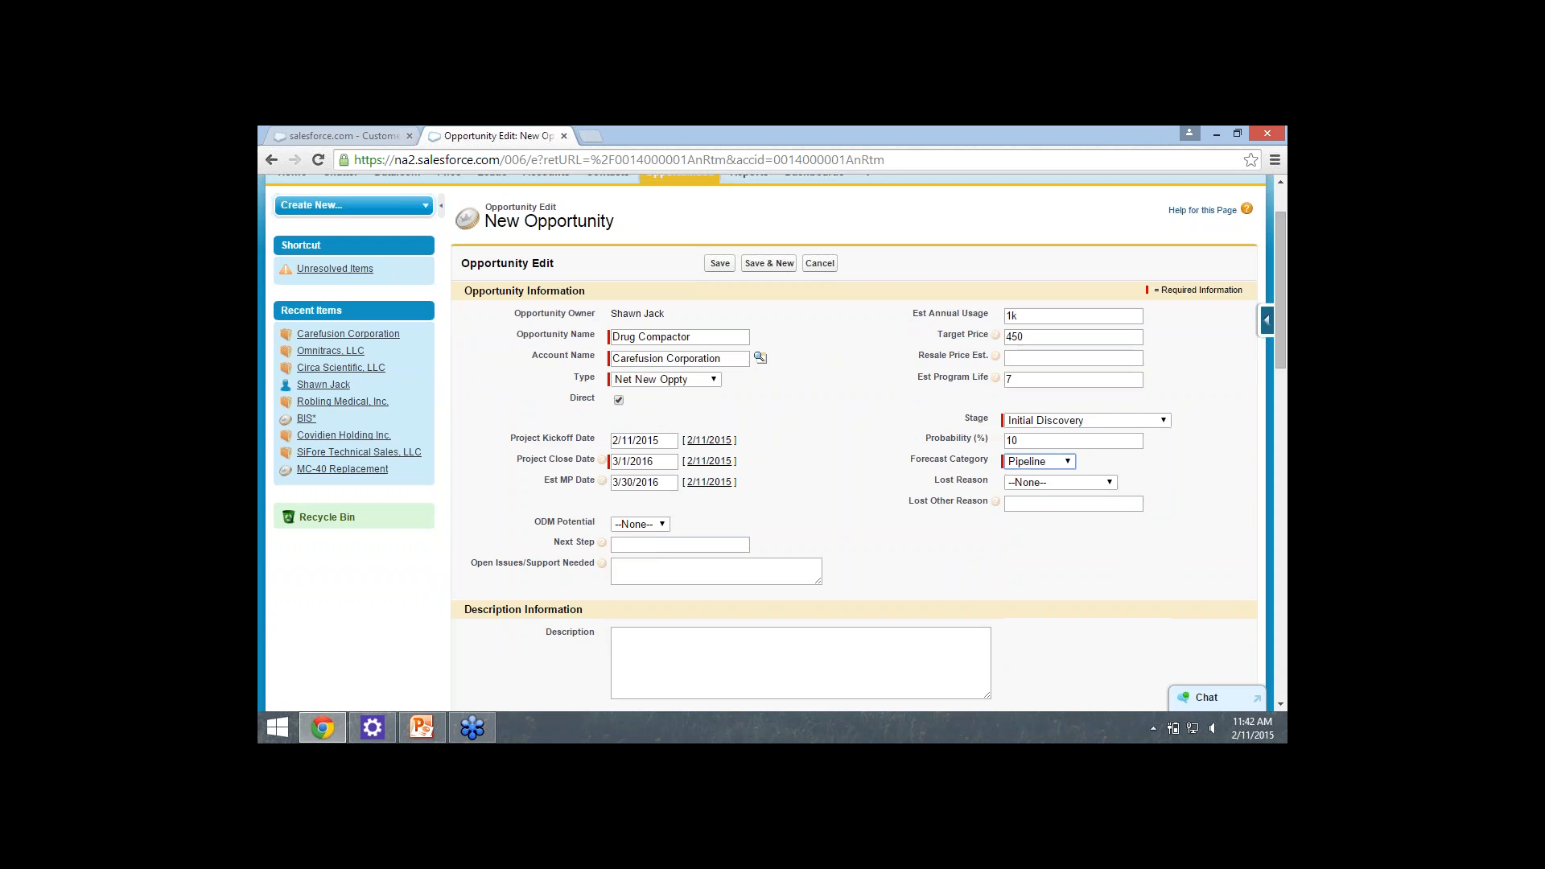
left_click(641, 525)
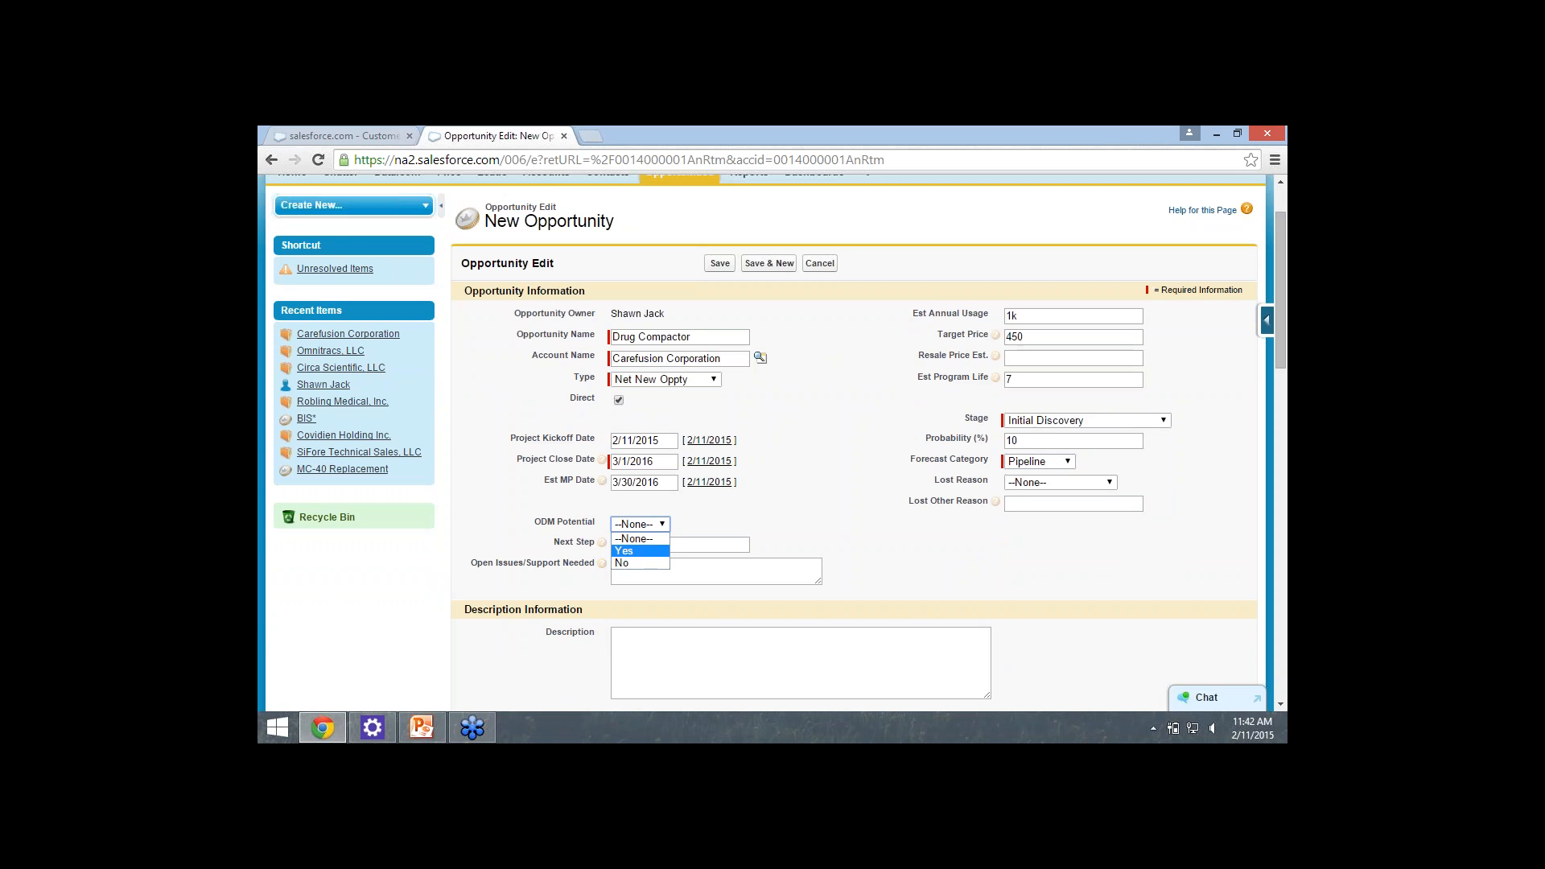
left_click(636, 563)
left_click(640, 524)
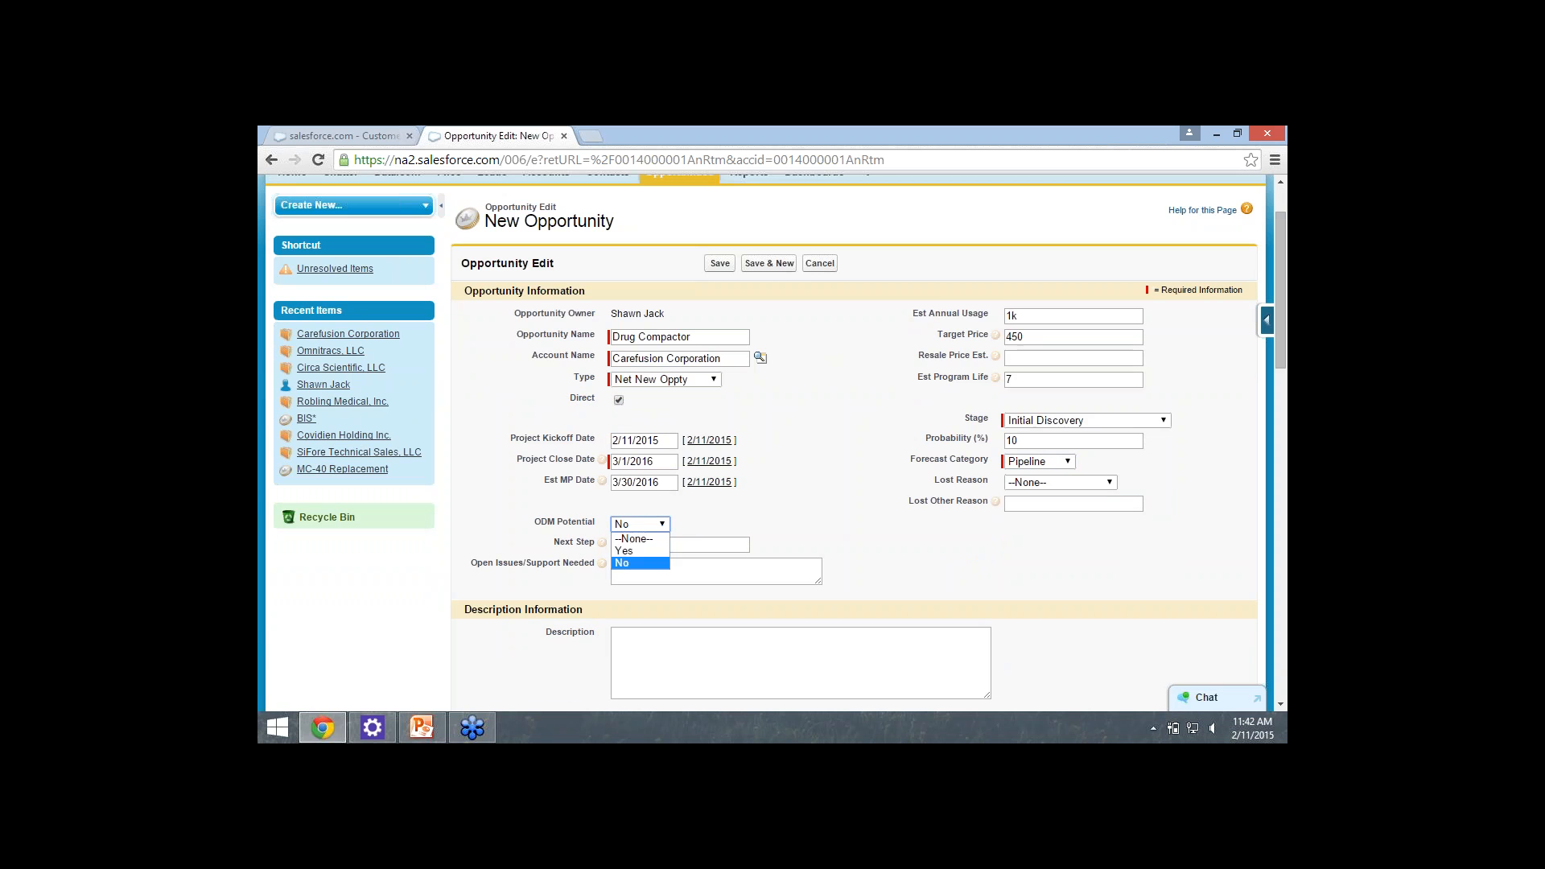
left_click(636, 551)
Enter "Determine if we can support WEC2013 on i.MX6" as the opportunity's next step.
left_click(640, 547)
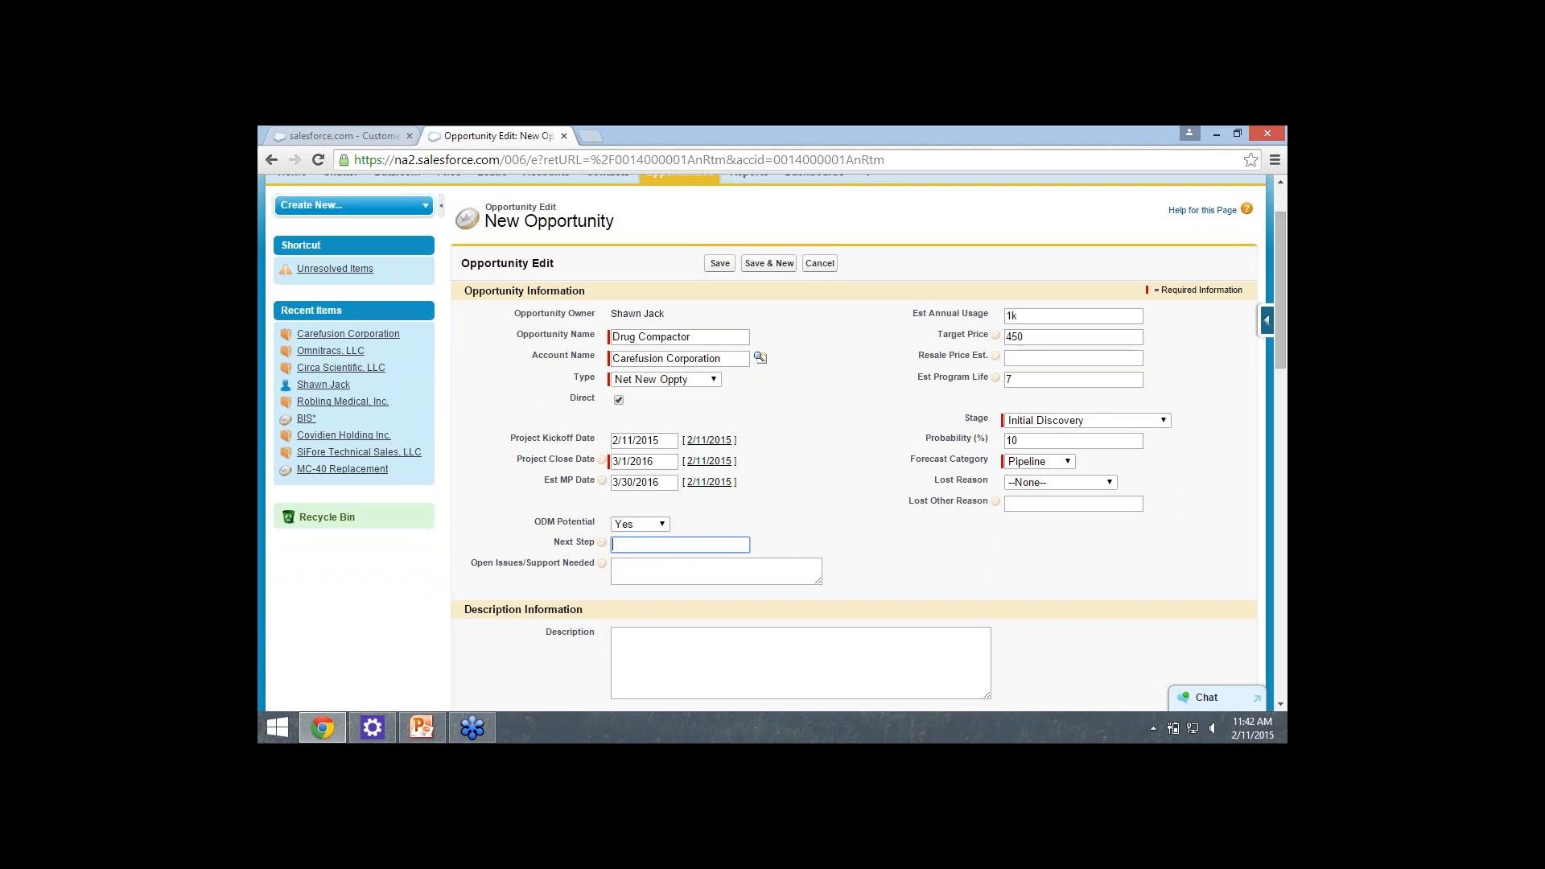
type("Determine if we can support WEC2013 on")
key("BackSpace")
key("BackSpace")
type("d")
key("BackSpace")
type("on i.MX6")
left_click(614, 567)
left_click(669, 545)
left_click(614, 566)
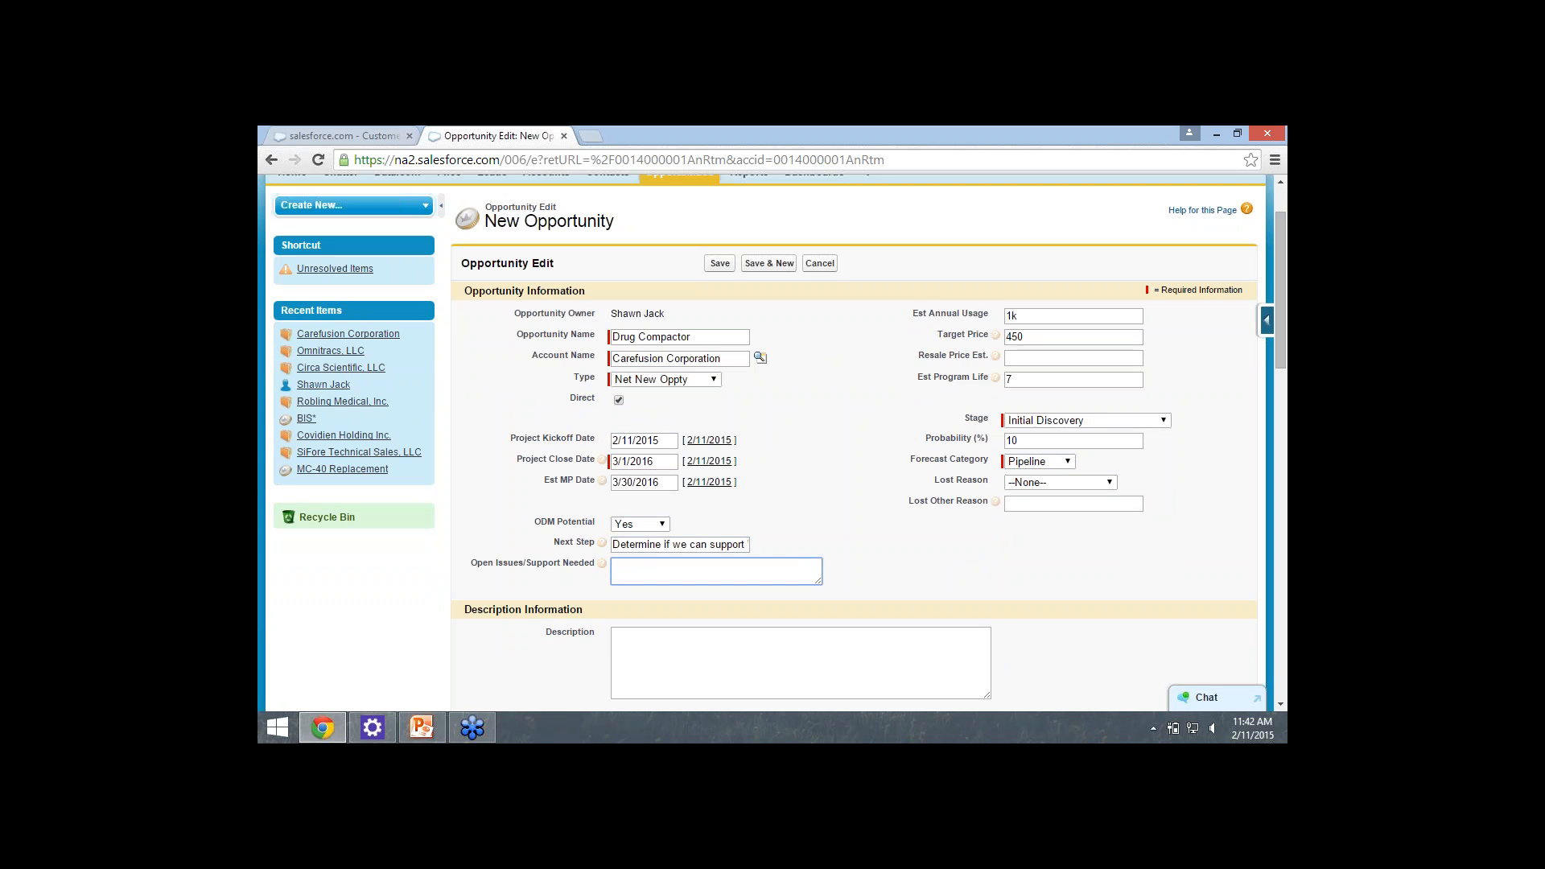
mouse_move(602, 542)
left_click(622, 545)
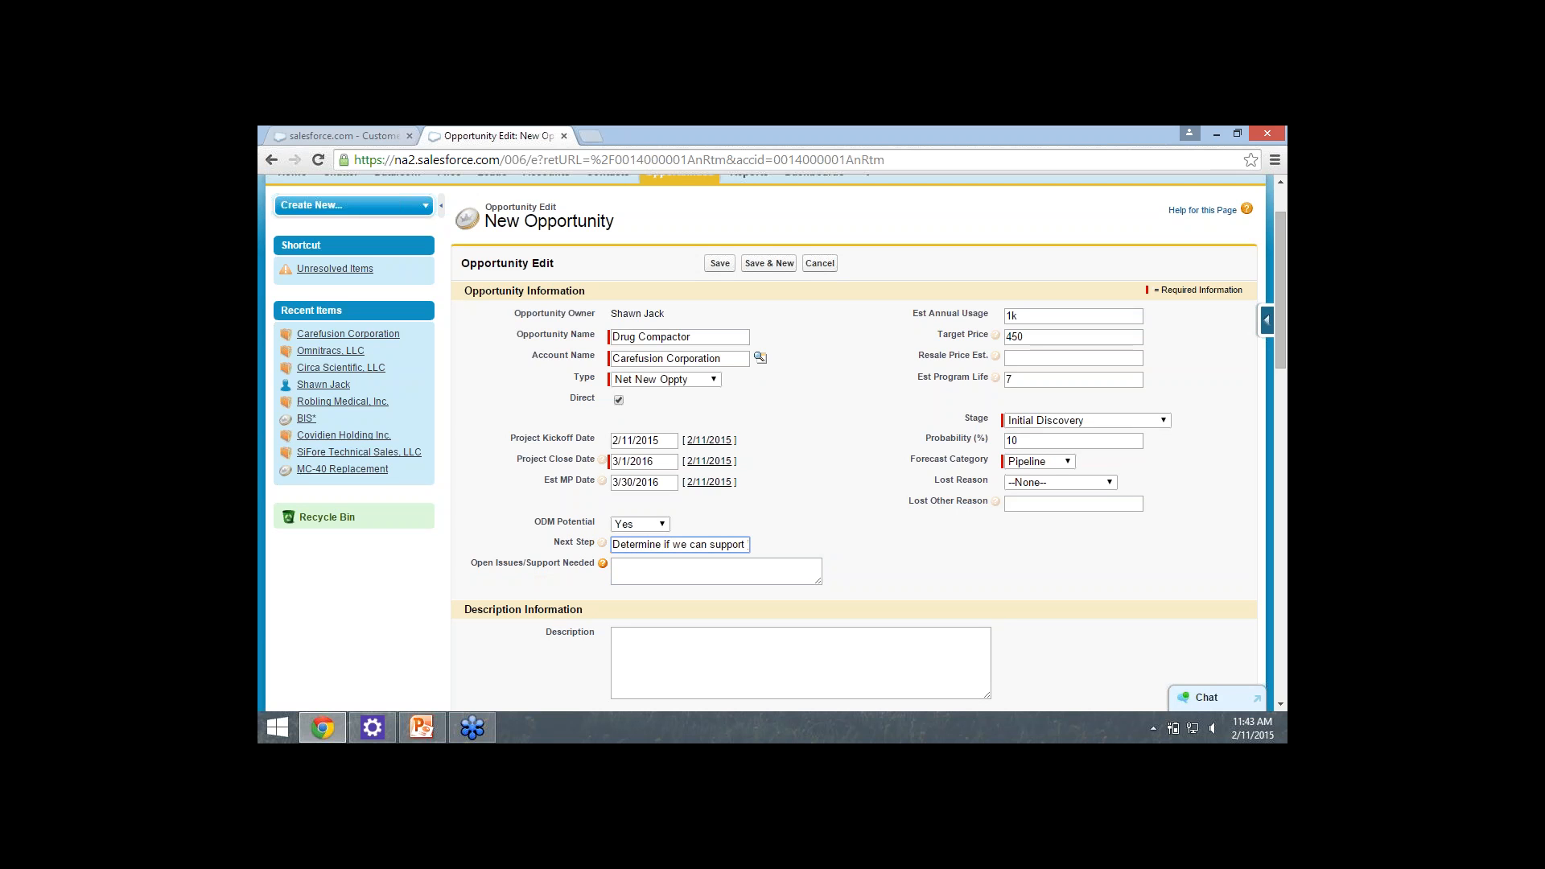
Enter "WEC2013 BSP NRE $40K" under Open Issues/Support Needed.
left_click(645, 570)
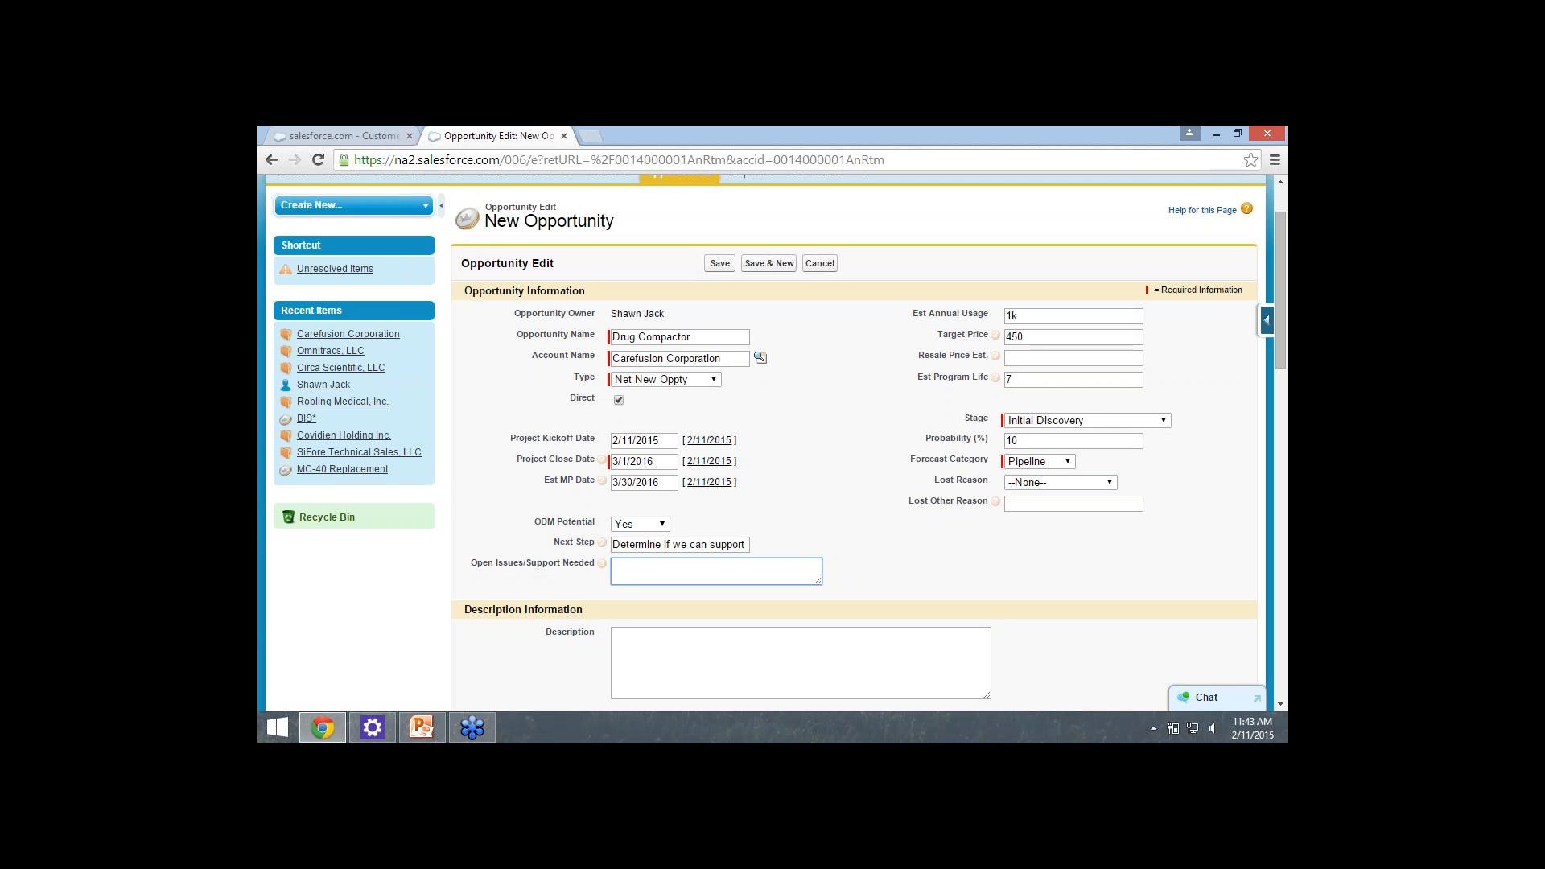
type("WEC2013 BSP NRE")
type("$40K")
Enter the description "Drug Compactor which will be used by pharamcies, hospitals and labs - where mixing of narcotics, medicines, and prescription drugs are made.".
scroll(773, 443, "down", 1)
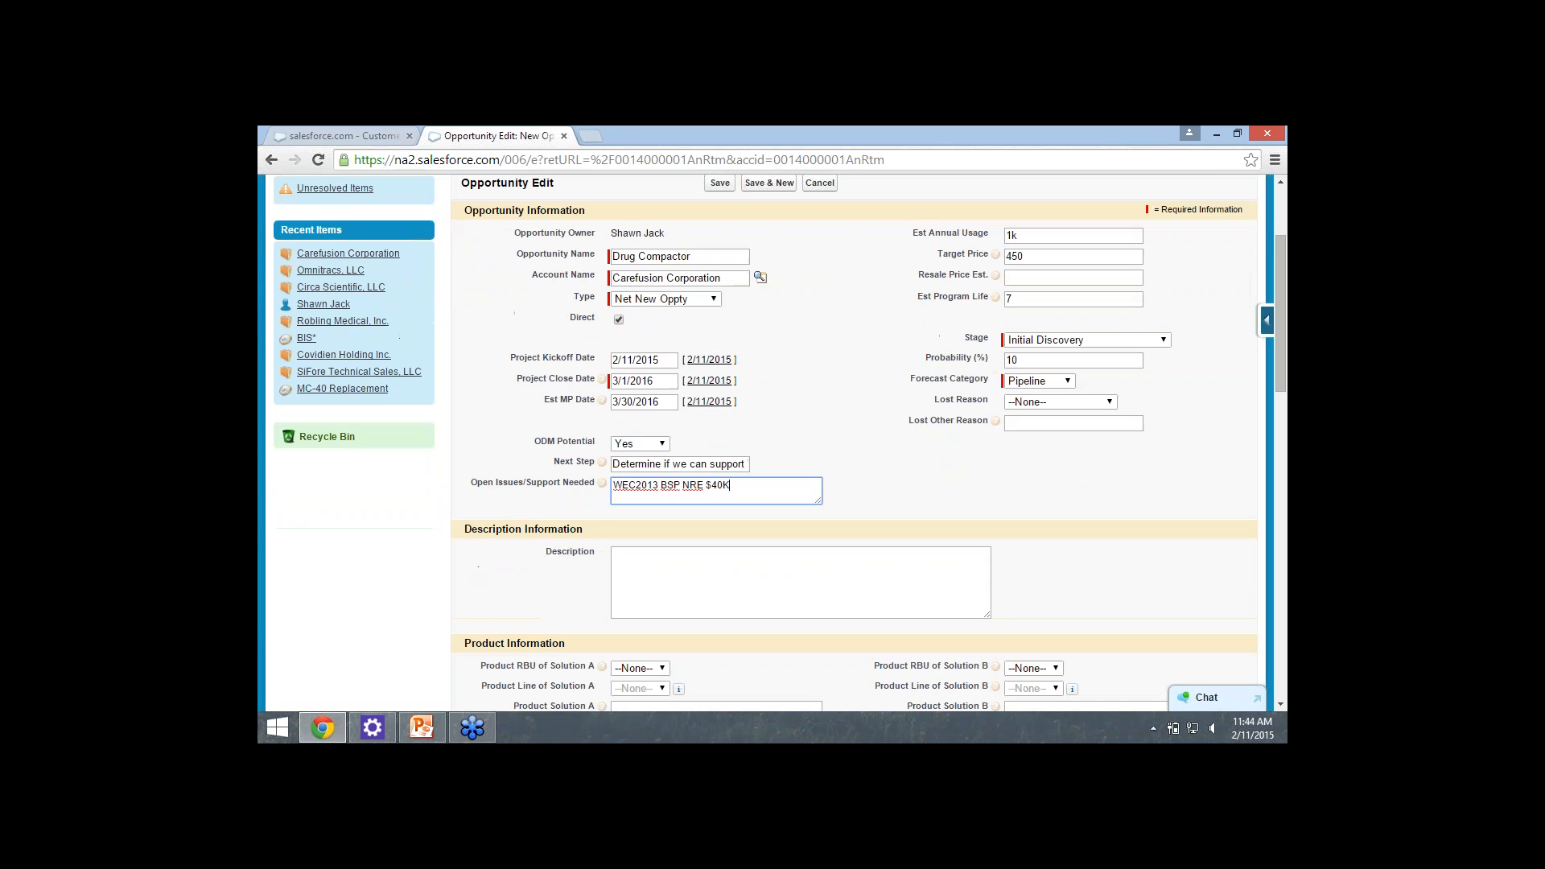
left_click(800, 582)
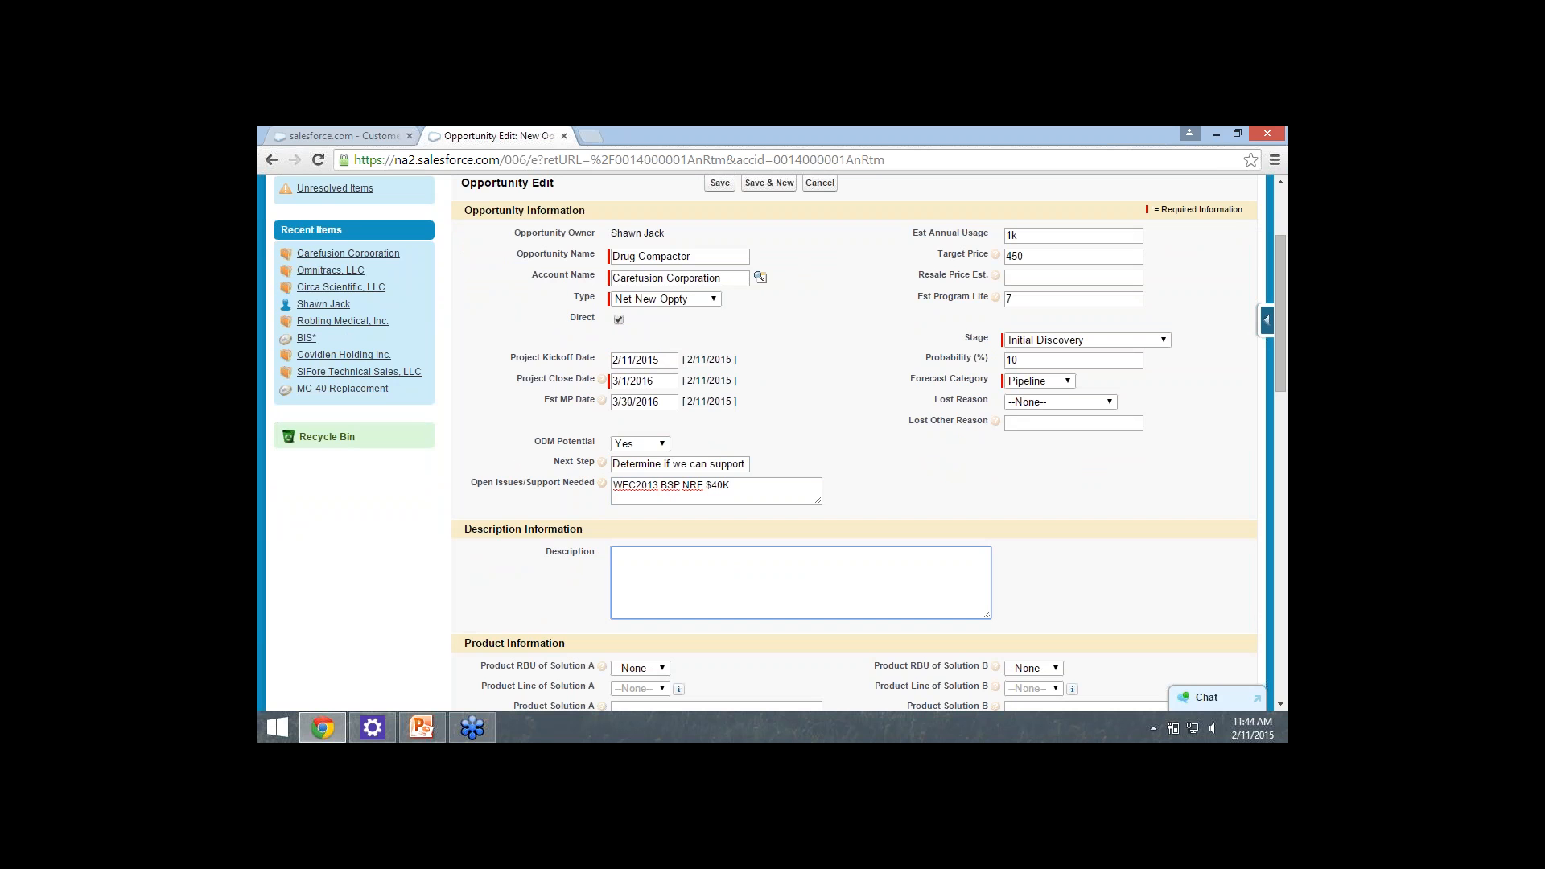
type("Drug Compactor which will be used by pharamcies. ")
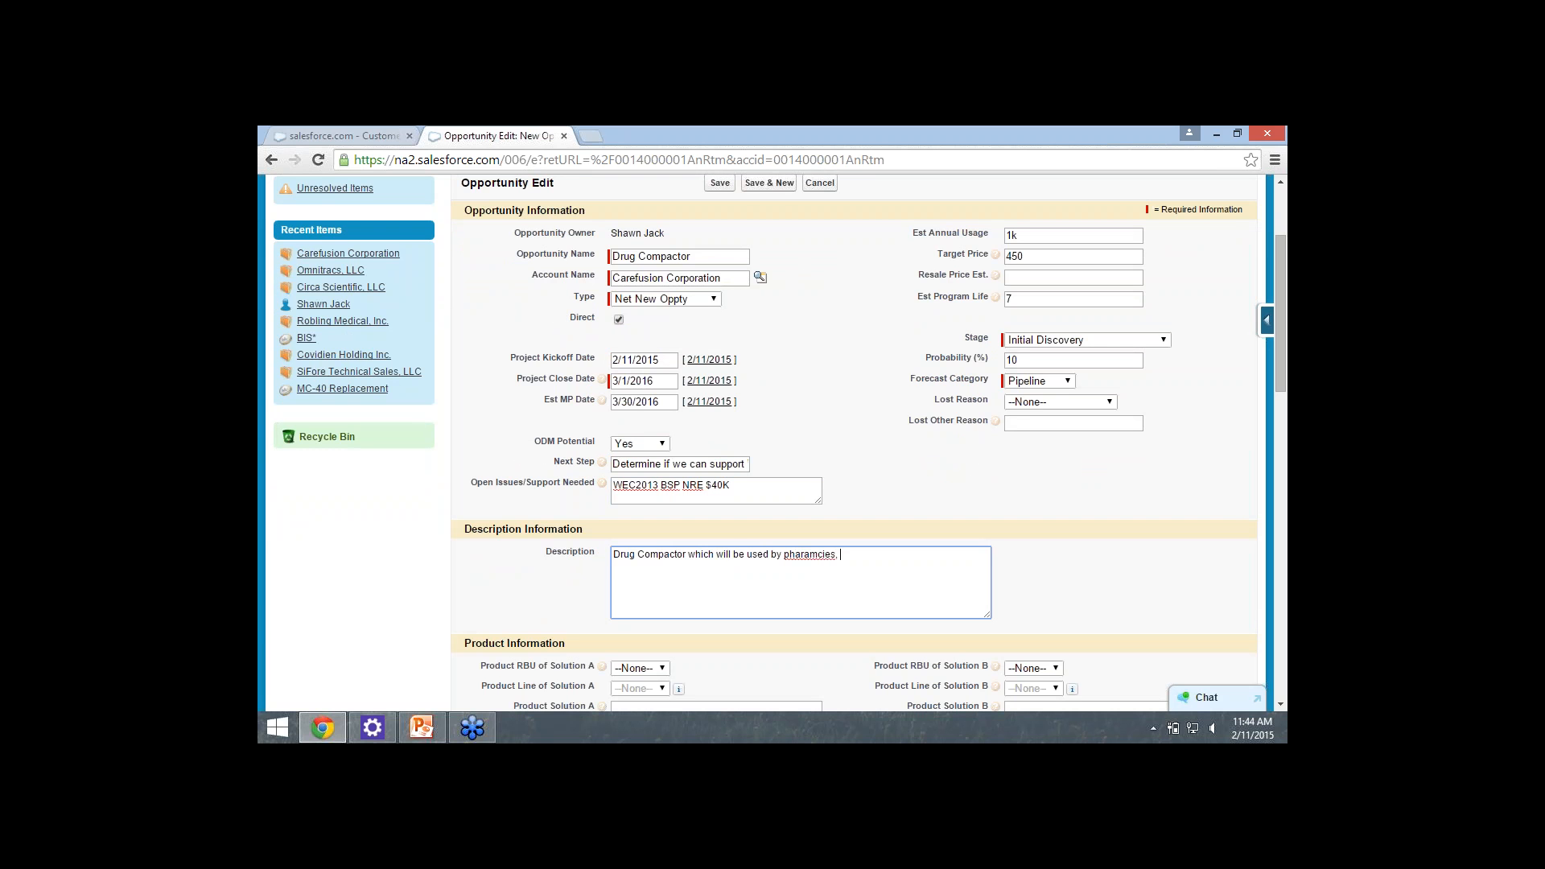
type("hospitals and labs - where mixing of narcotics and")
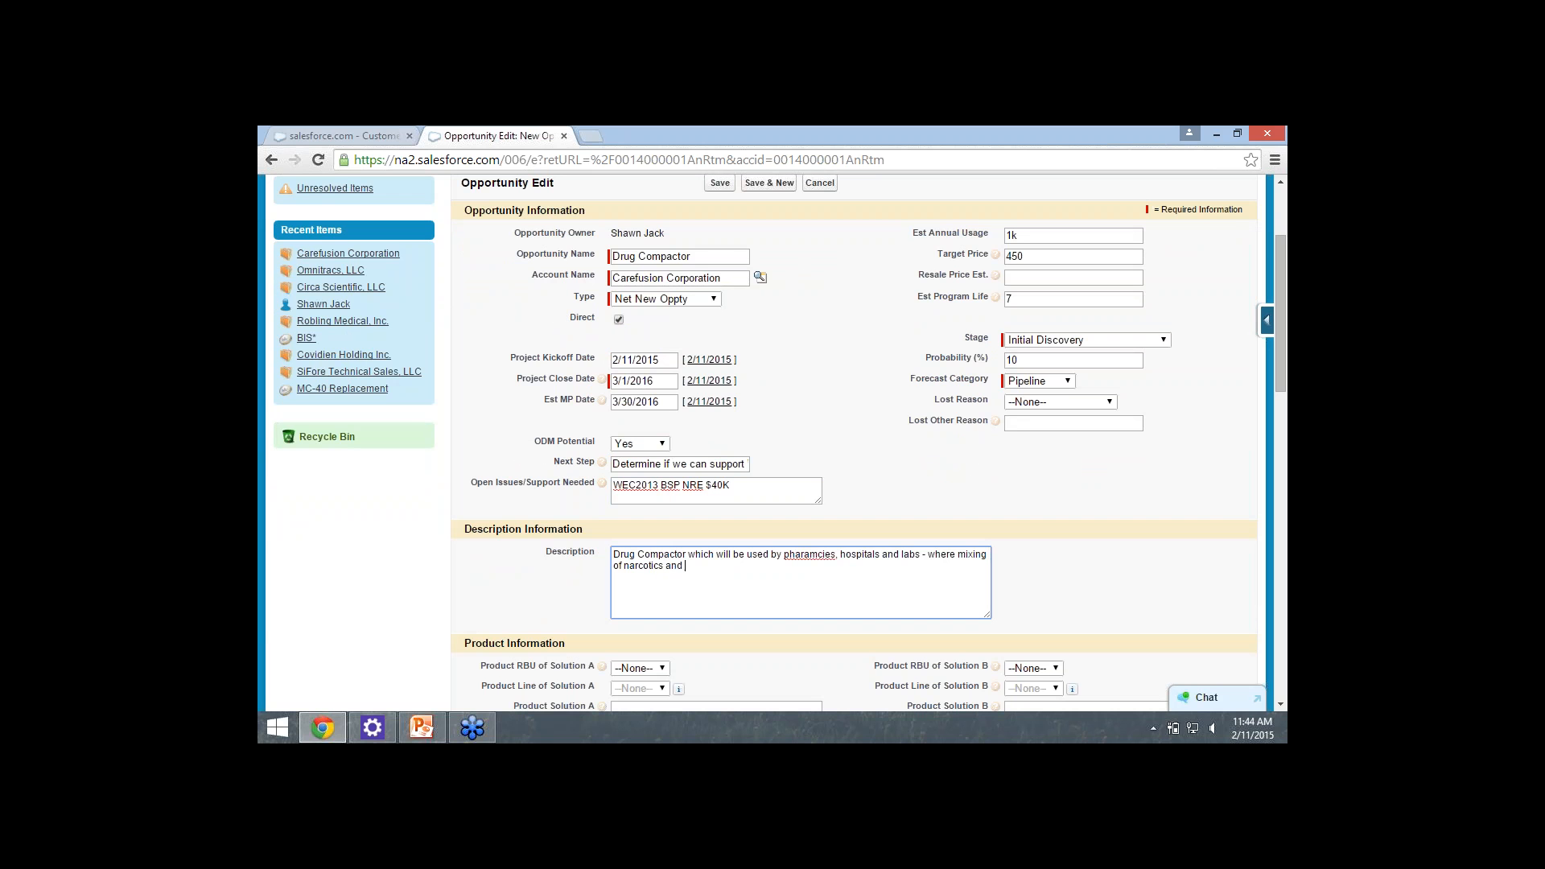
key("BackSpace")
key("BackSpace")
key("BackSpace")
type(", medicines, and percscription drugs are made.")
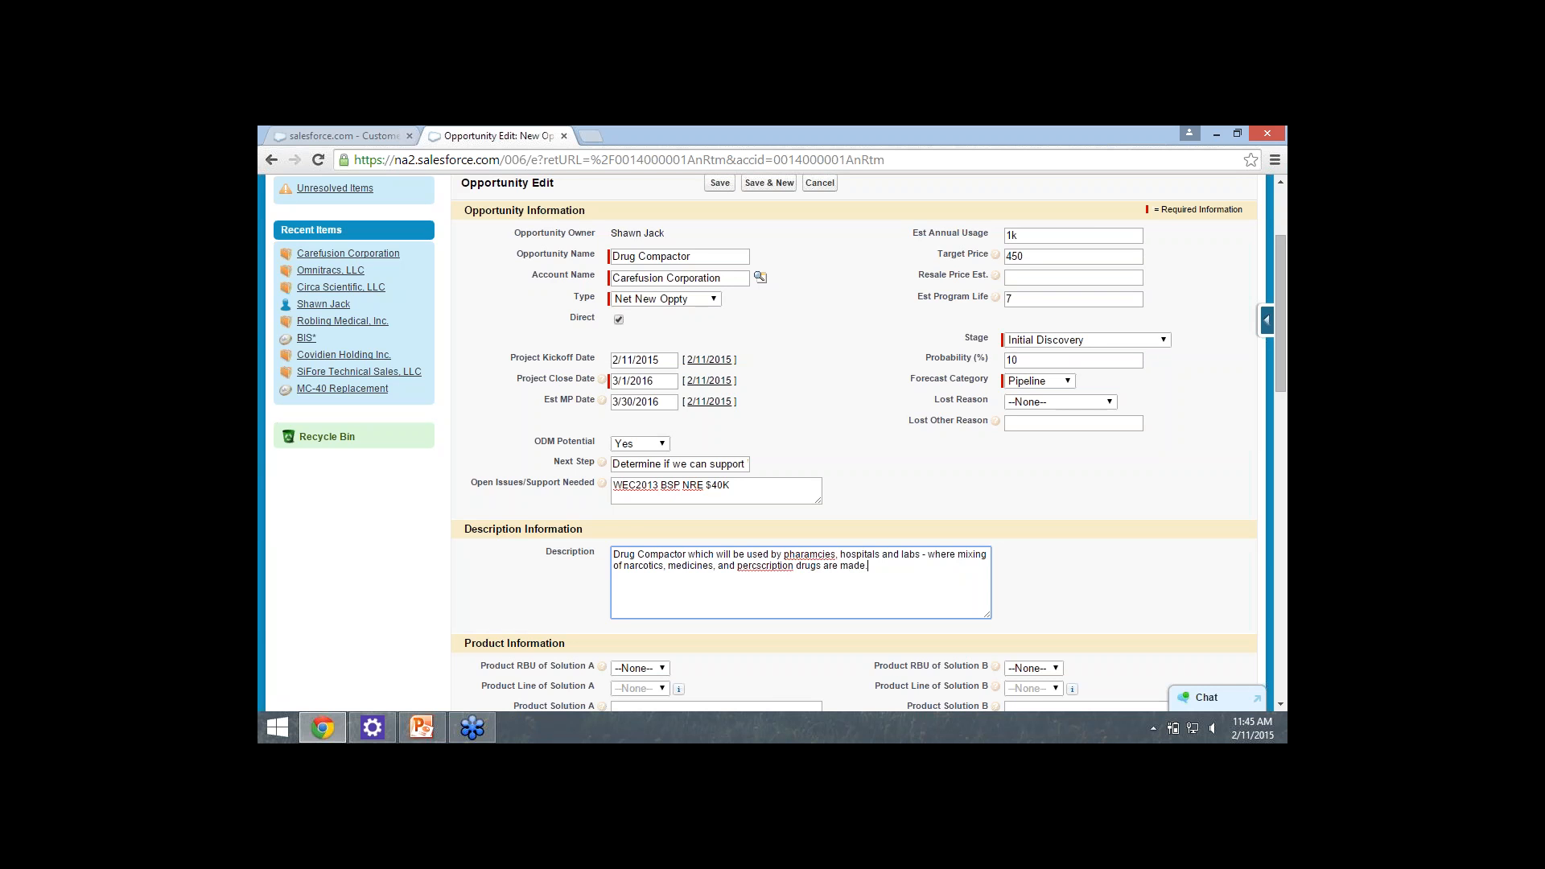
right_click(764, 565)
Continue the description: "CFN is in the mode of data collection at this stage. Working with R&D to determine how we can support development of this product line.".
type("CFN is in the mode of data collectio")
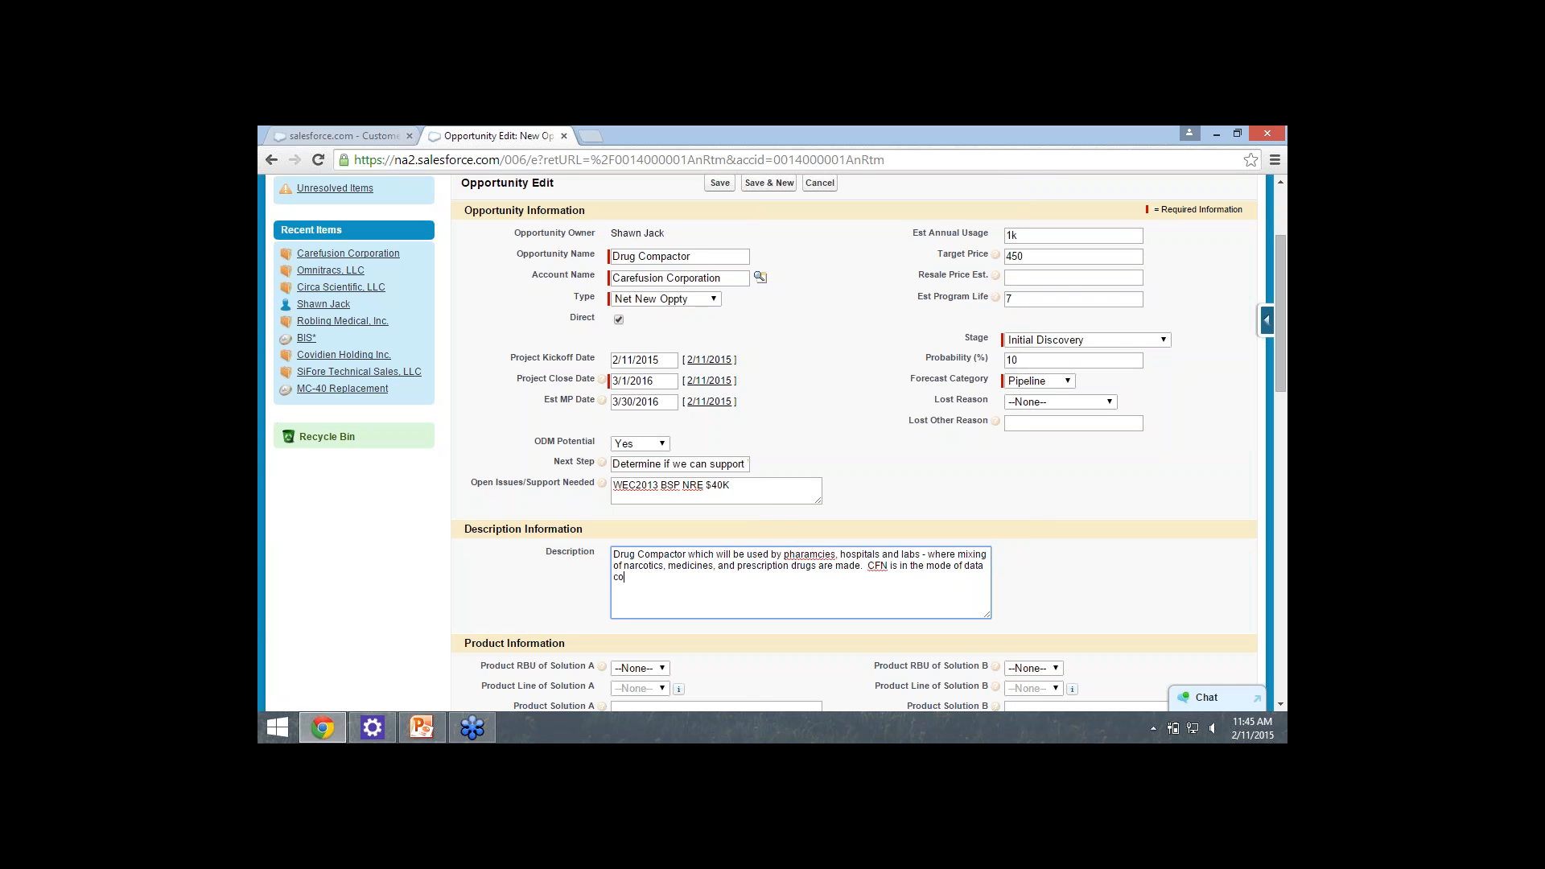
type("n at this stage.  Working with R&D to determi")
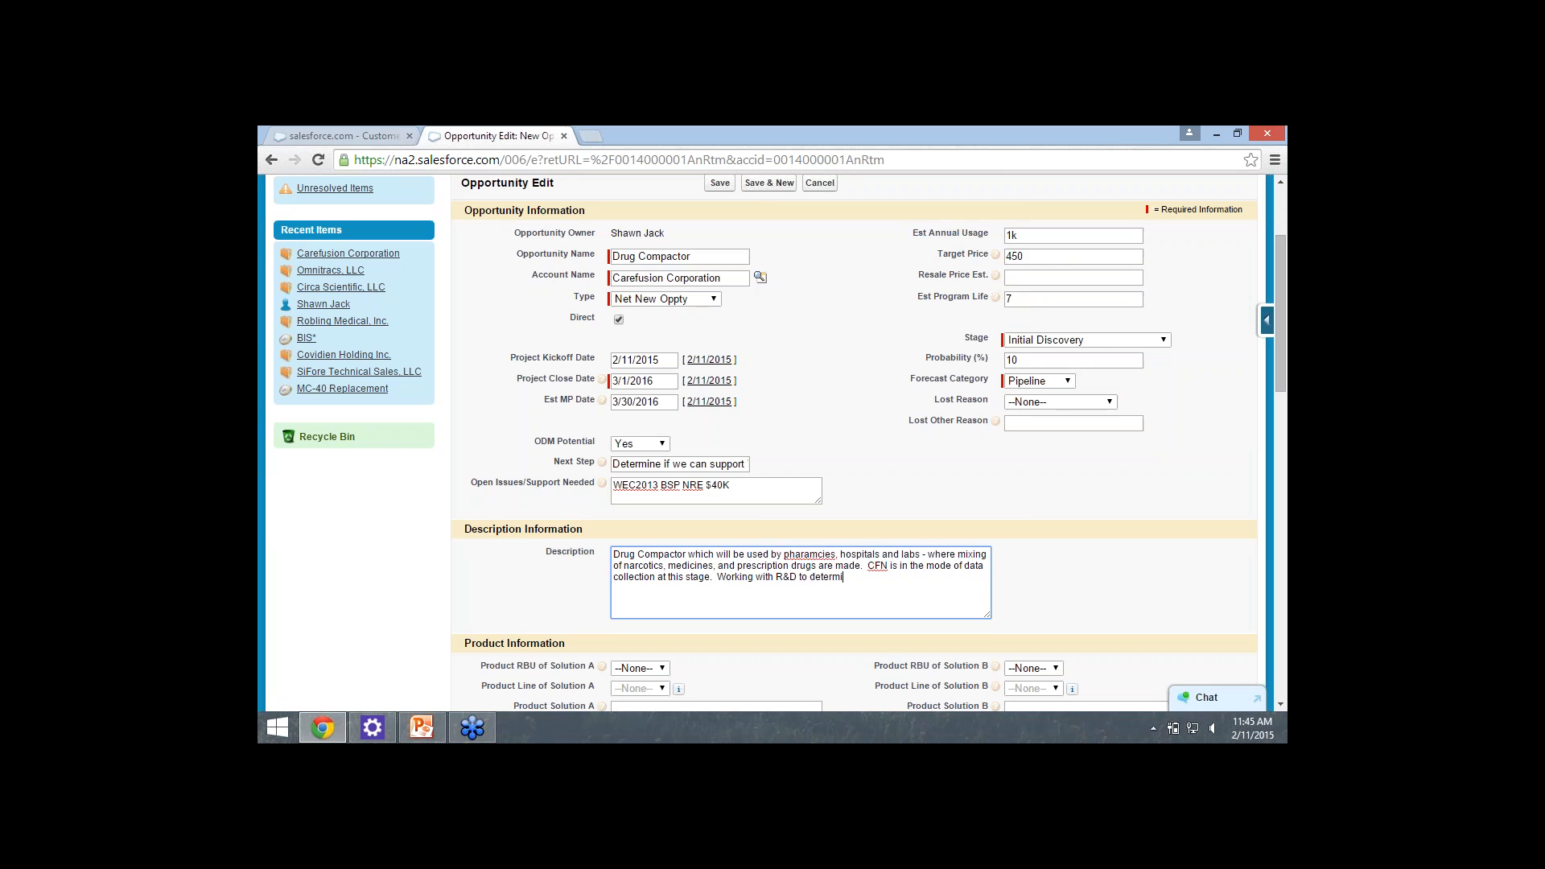
type("ne how we can")
type(" support deve")
type("lopment of this nex")
key("BackSpace")
key("BackSpace")
type("product line.")
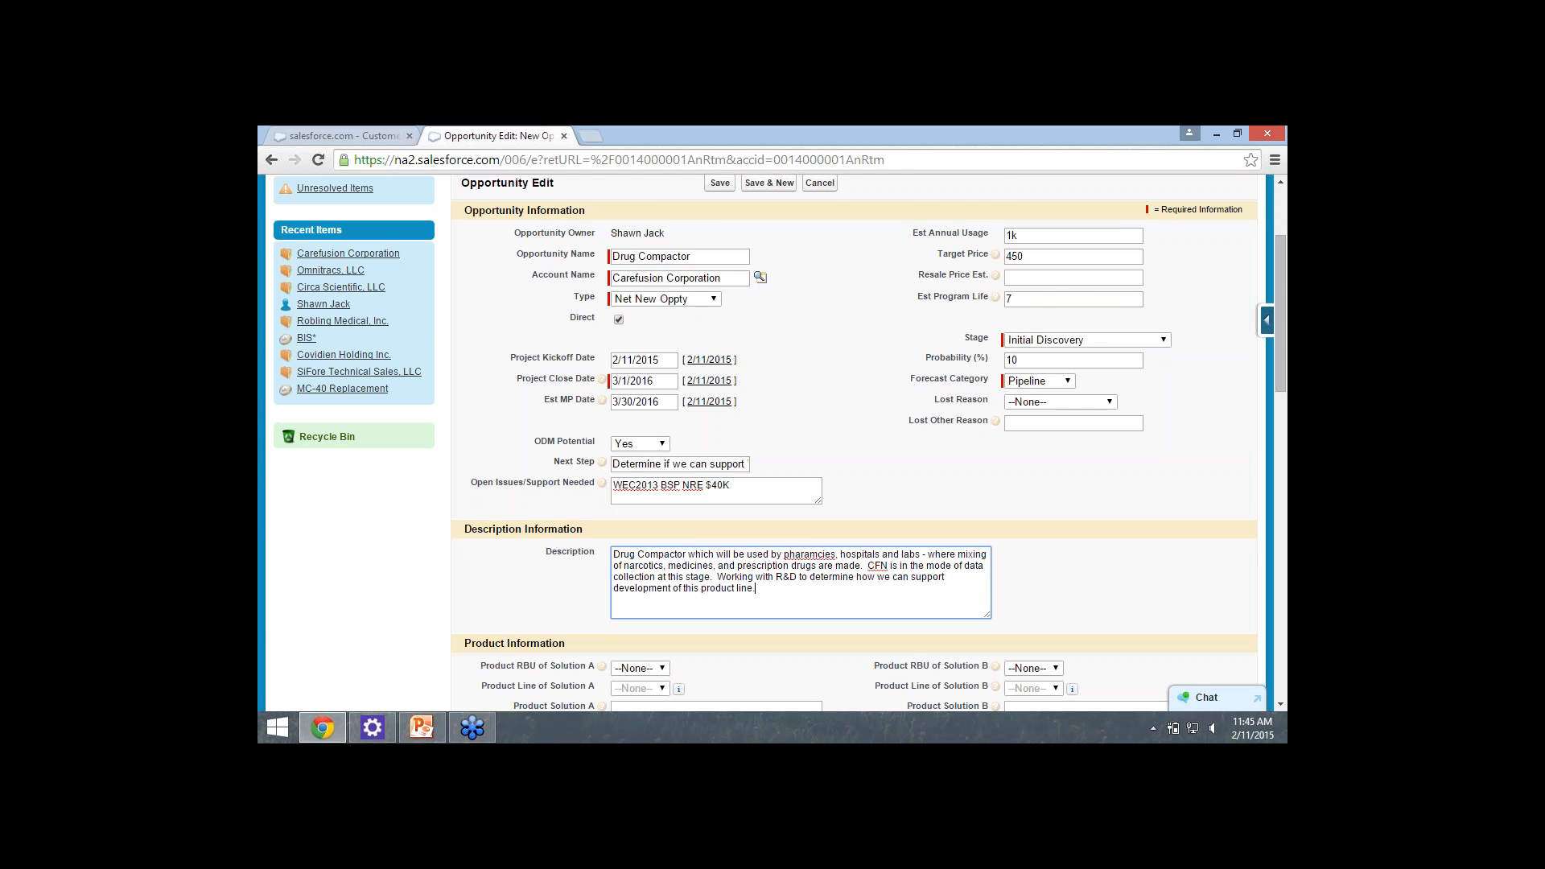
key("Tab")
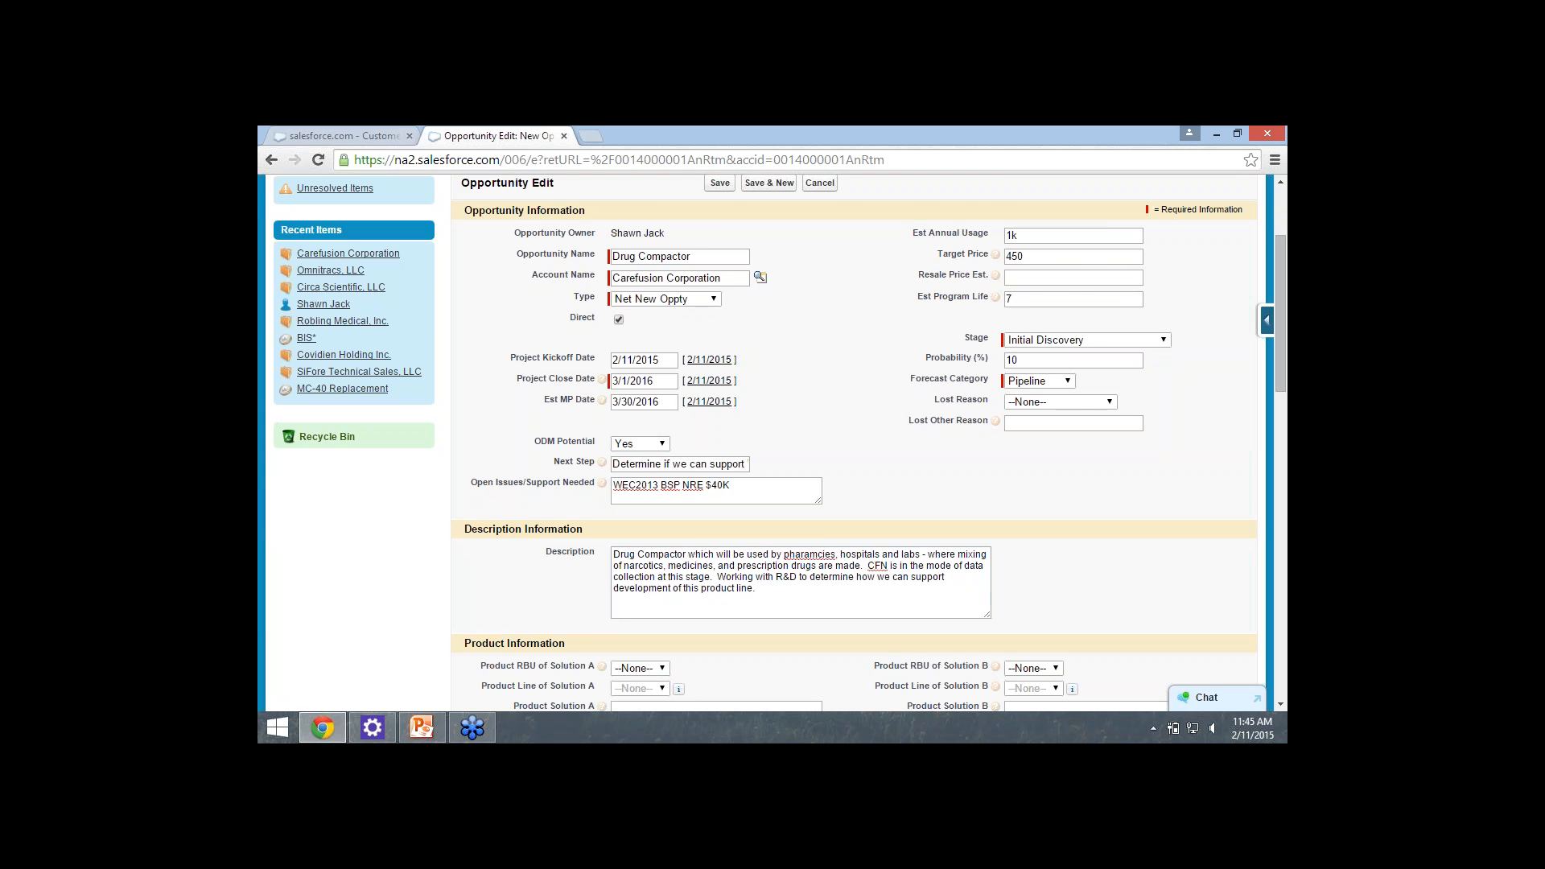
Set the Product RBU of Solution A to ECG in the opportunity's product information.
scroll(999, 586, "down", 1)
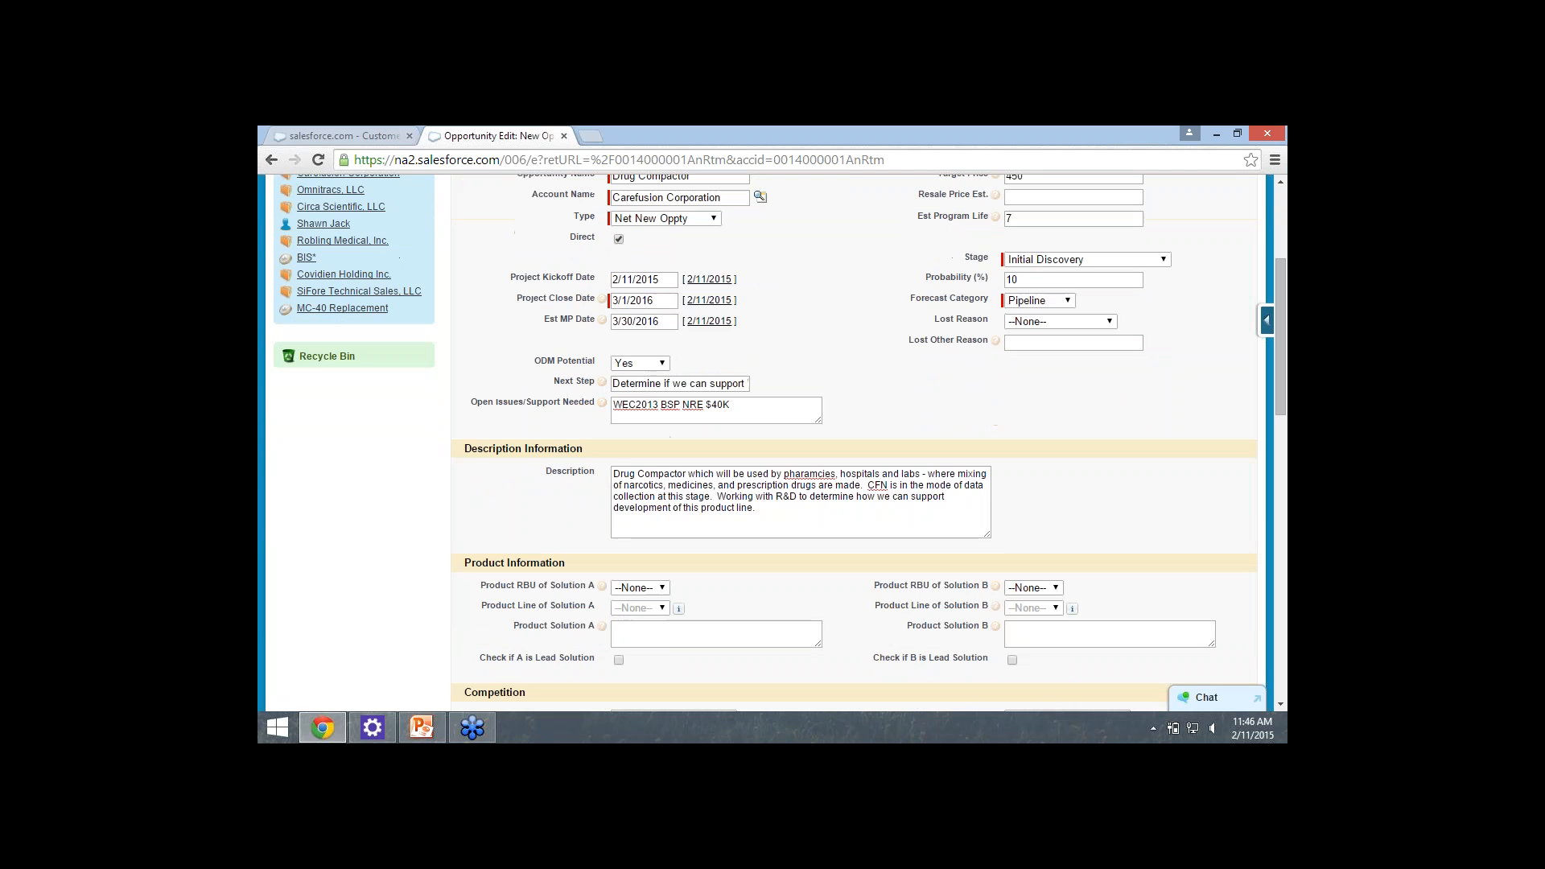
left_click(641, 588)
key("Escape")
key("Tab")
scroll(853, 443, "down", 2)
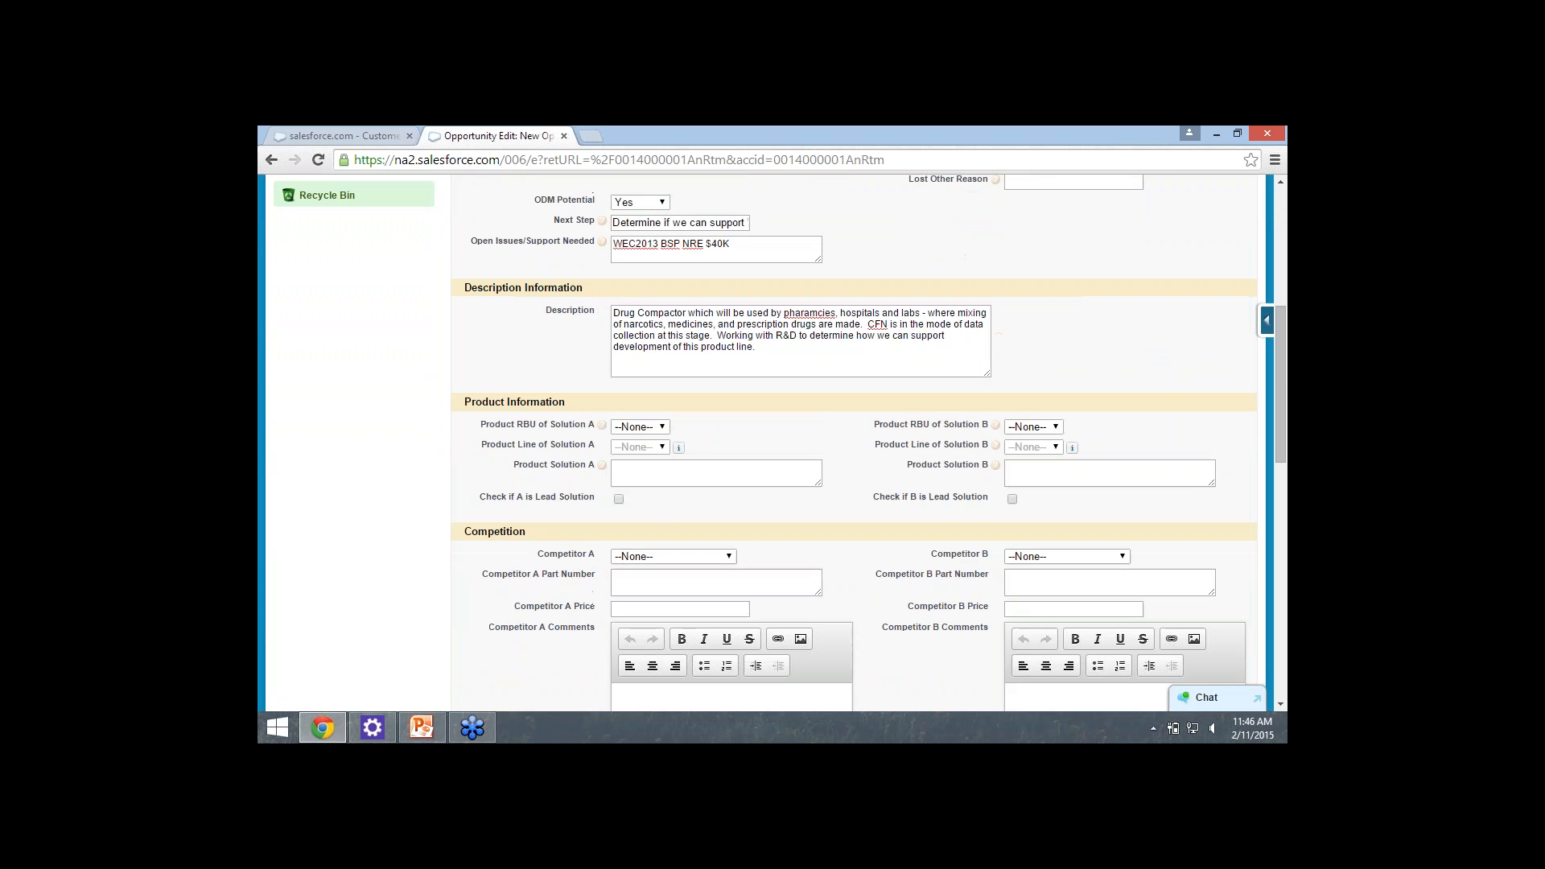
left_click(641, 427)
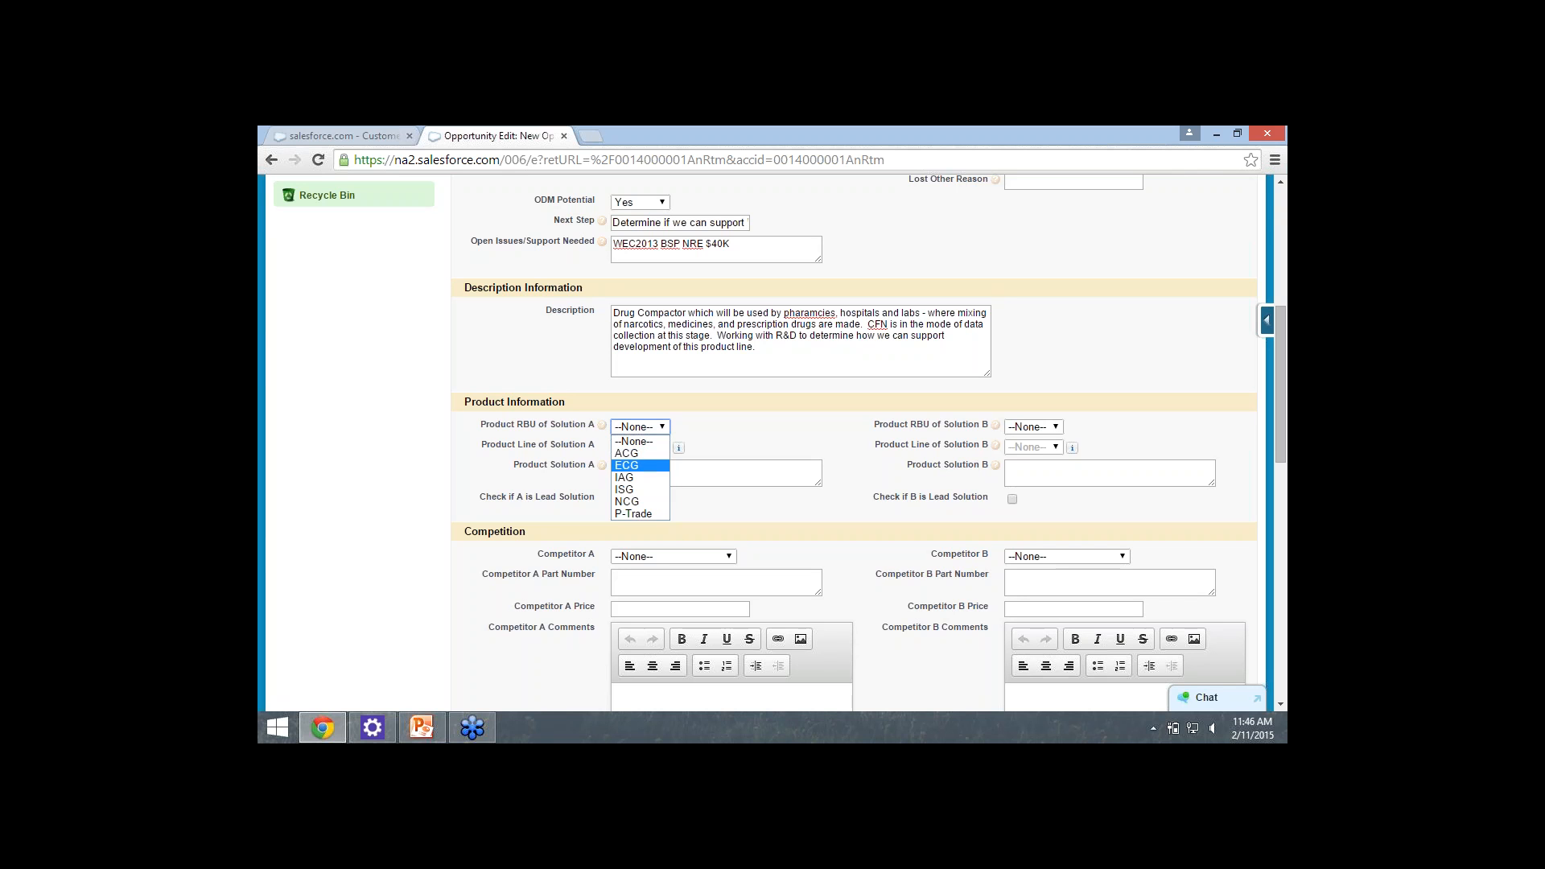
left_click(627, 466)
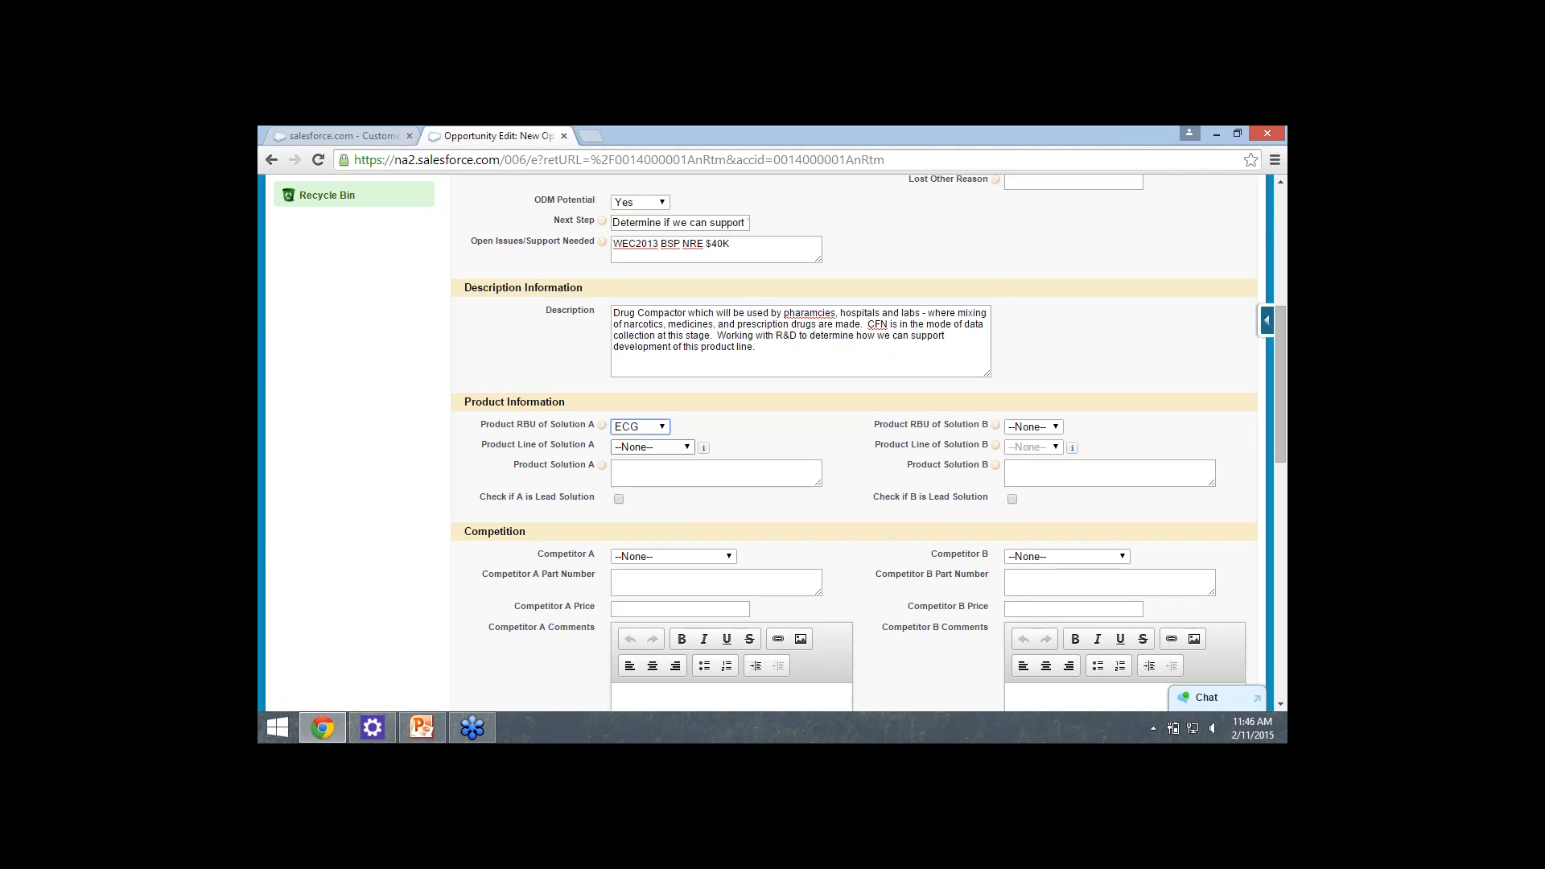
Set the Product Line of Solution A to ECG-RISC and enter "ROM-7420 i.MX6 Q7 module" as Product Solution A.
left_click(652, 446)
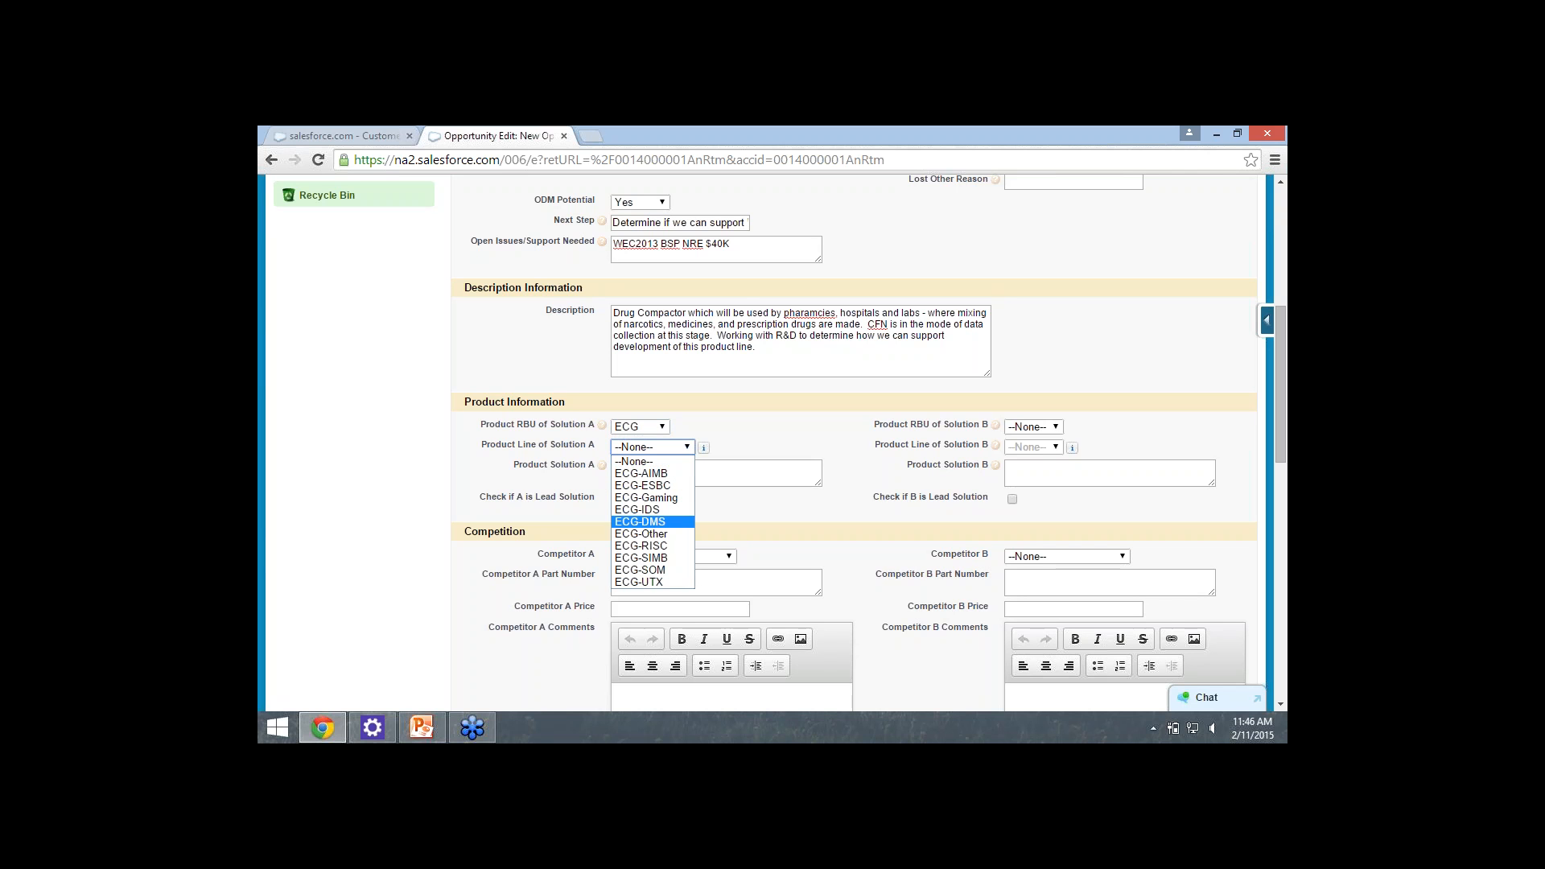
left_click(640, 521)
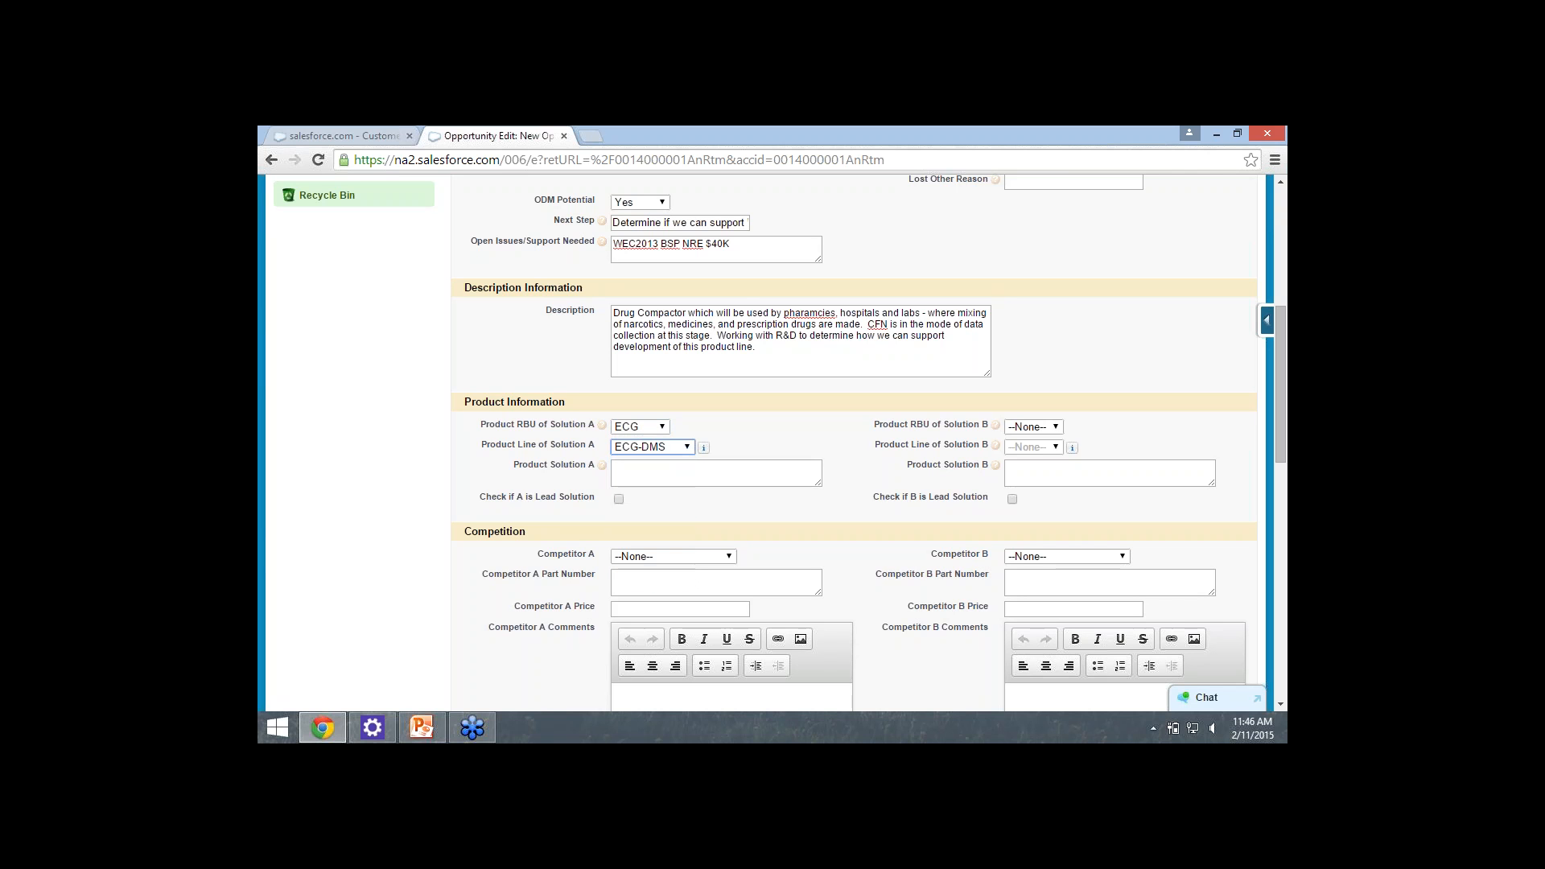
left_click(653, 446)
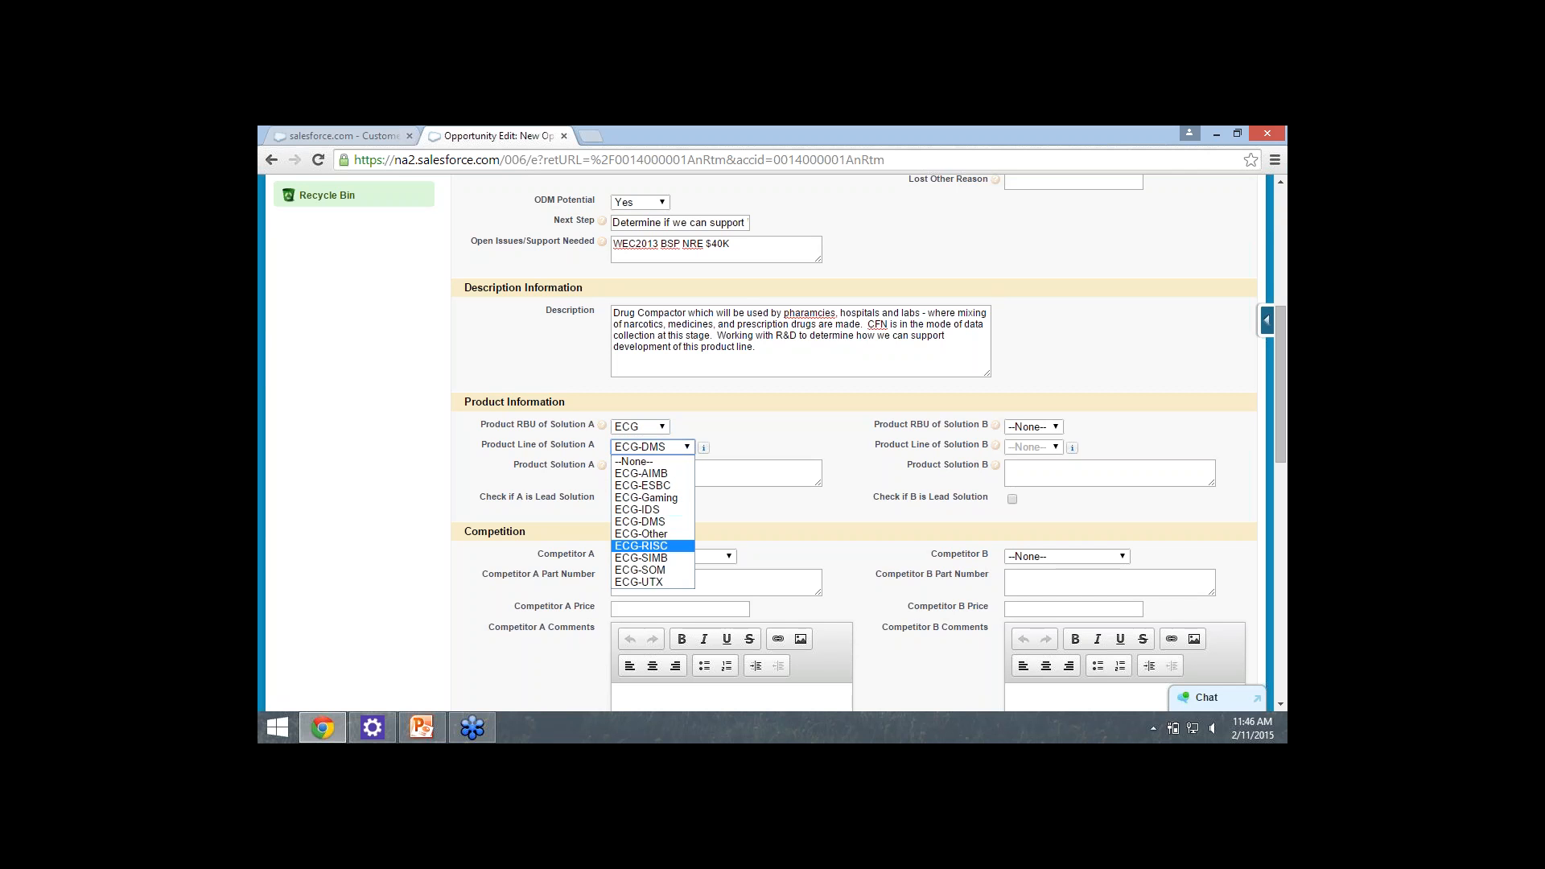
left_click(642, 545)
left_click(660, 472)
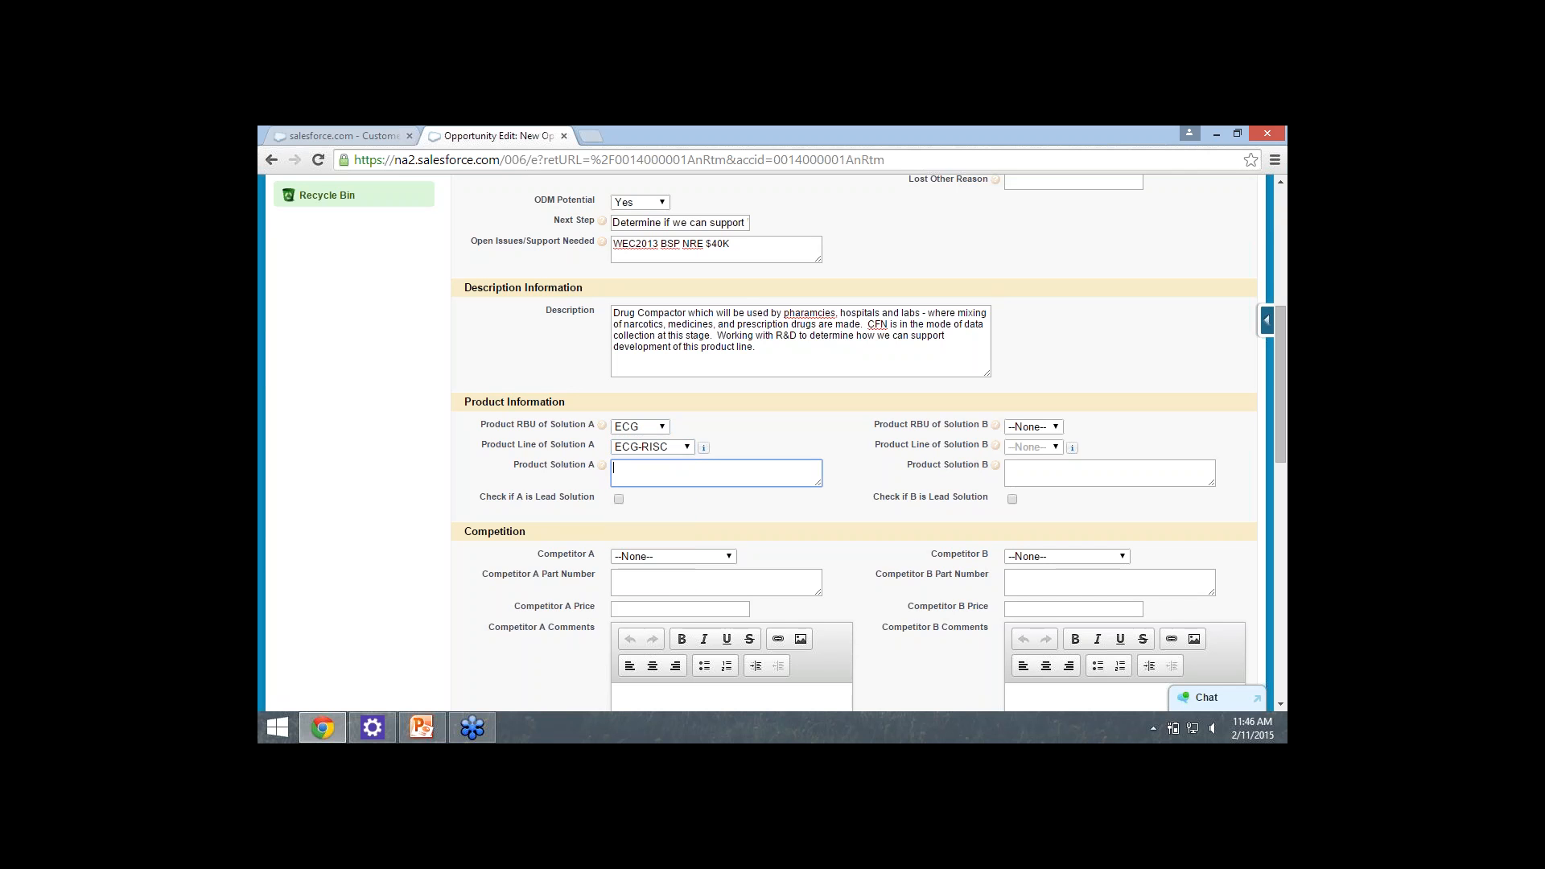
type("ROM-7420 i.MX6 Q7 module")
Set the Product RBU of Solution B to ACG and its Product Line to ACG-DMS.
left_click(1042, 427)
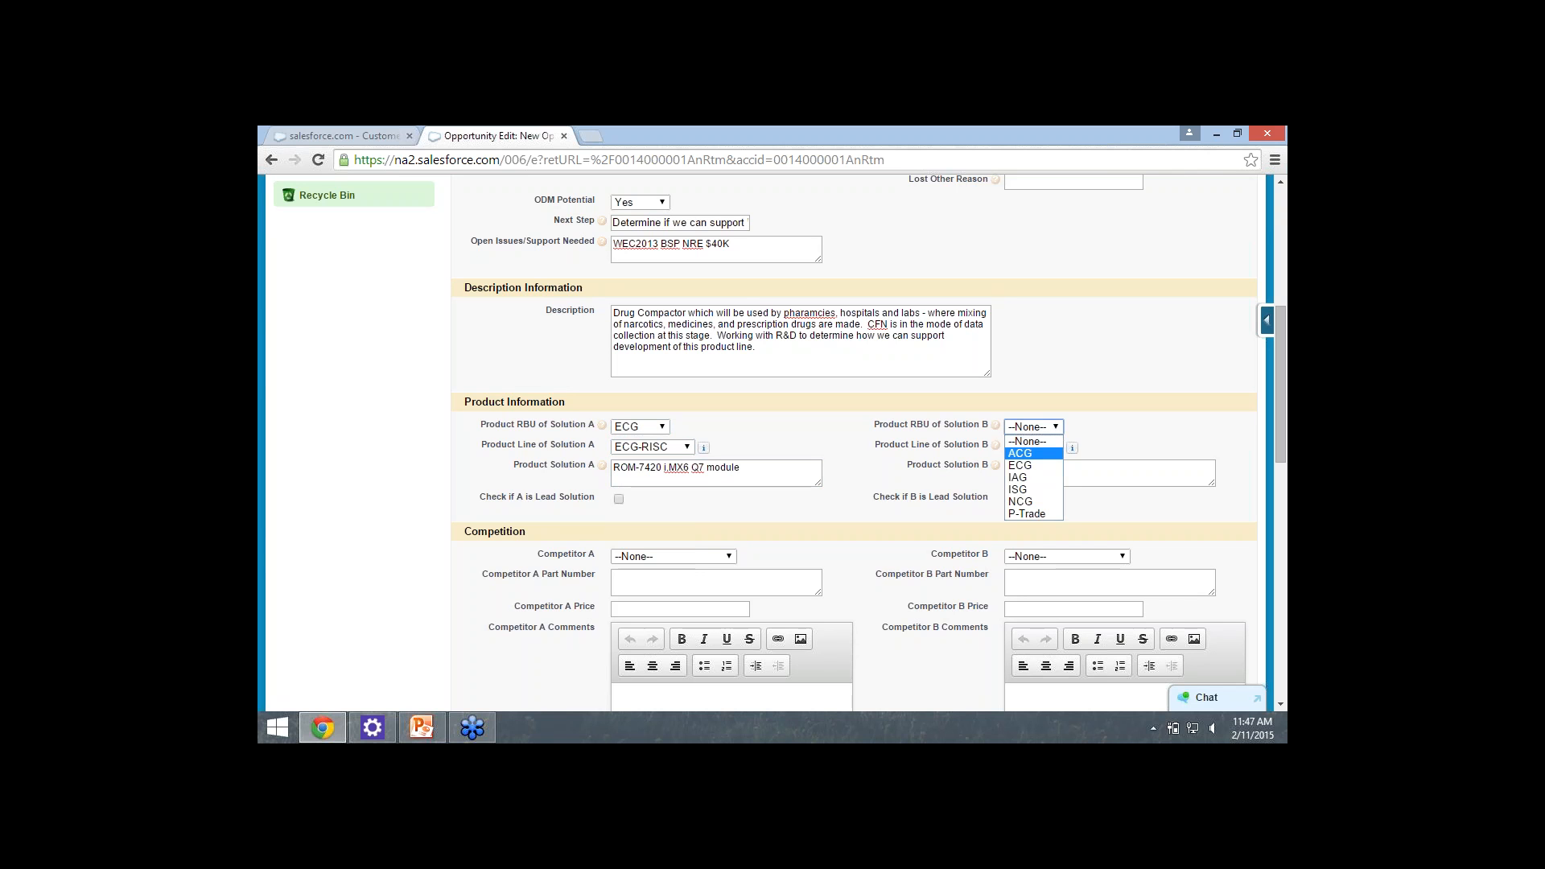
left_click(1020, 453)
left_click(1053, 448)
left_click(1033, 510)
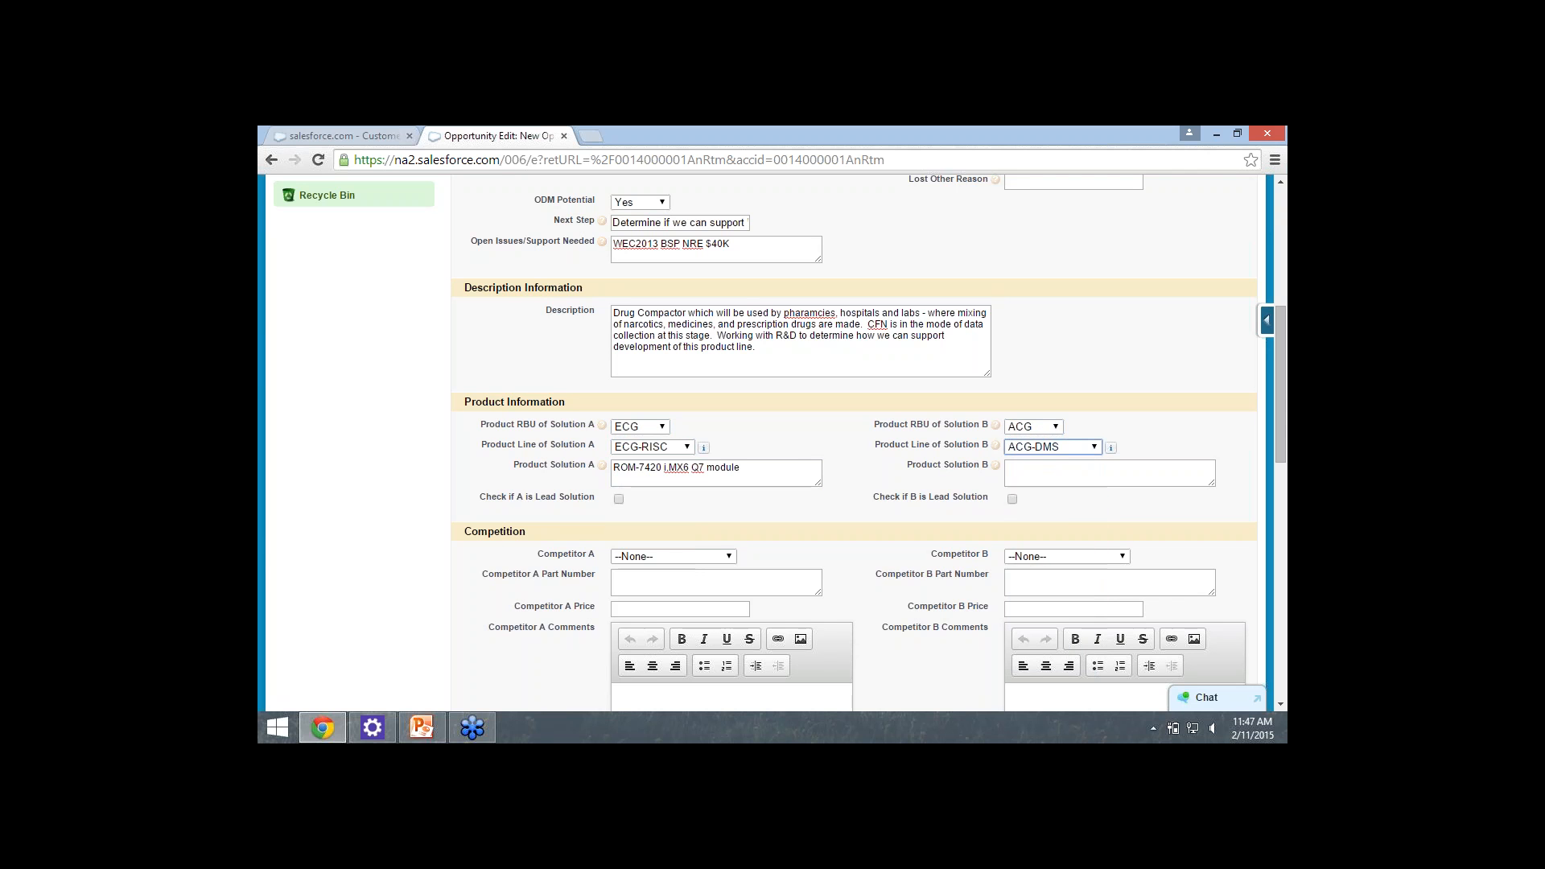
Change the Product RBU of Solution B to ECG and its Product Line to ECG-ODM.
left_click(1045, 427)
left_click(1022, 465)
left_click(1045, 447)
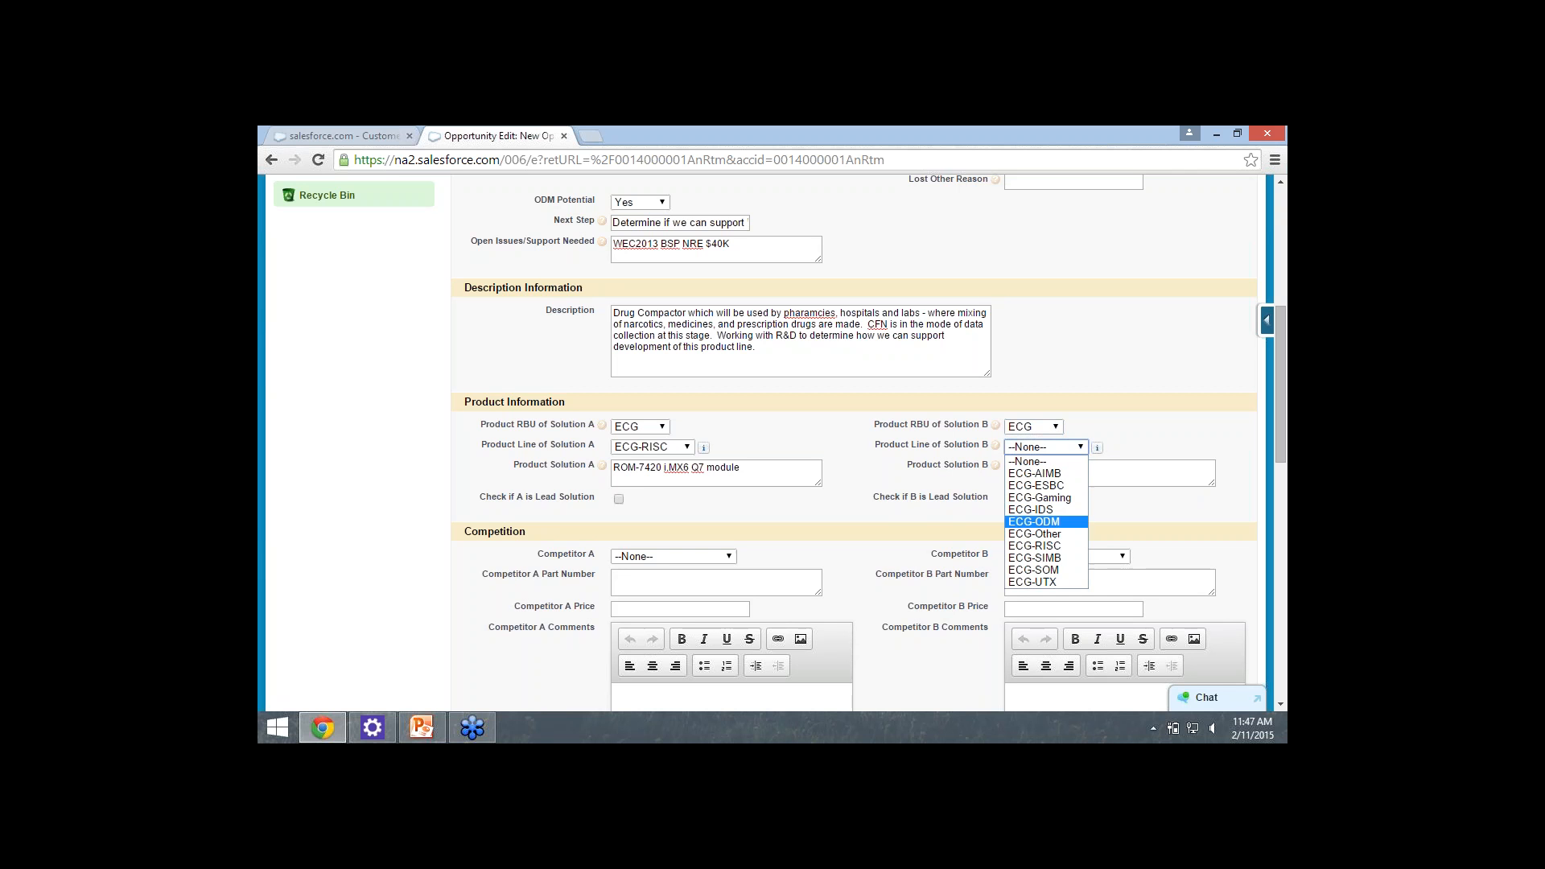
left_click(1034, 521)
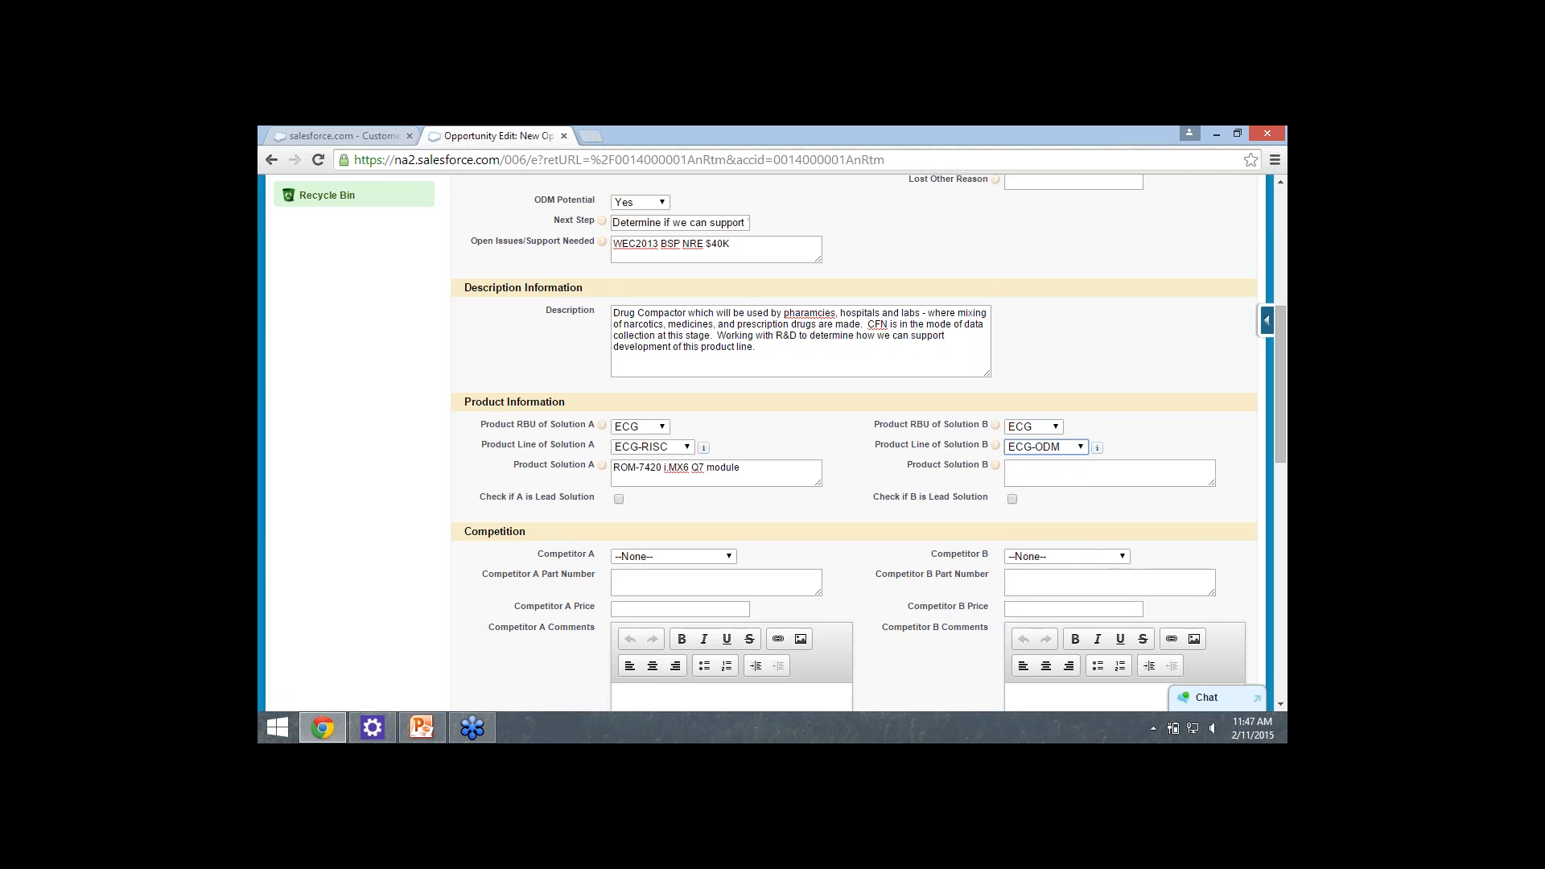
Mark Solution B as the lead solution and enter "7" LCD + Q7 Module + ODM carrier board and BSP" as Product Solution B.
left_click(618, 499)
left_click(1078, 472)
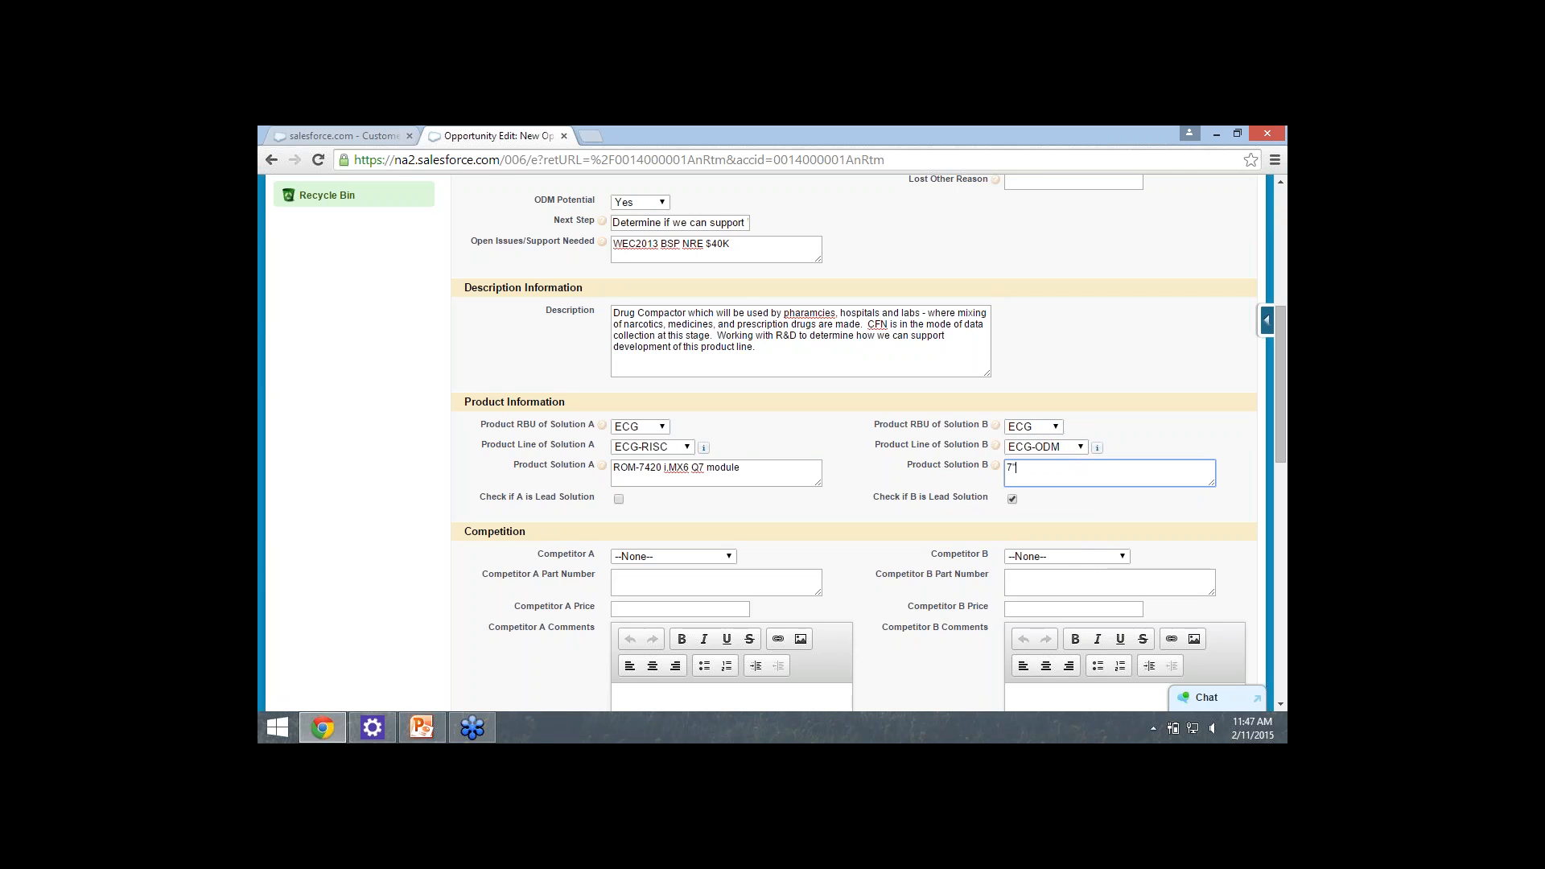
type("7\" LCD + Q7 Moduel +")
key("BackSpace")
key("BackSpace")
key("BackSpace")
key("BackSpace")
type("le + ODM carrier board and BSP")
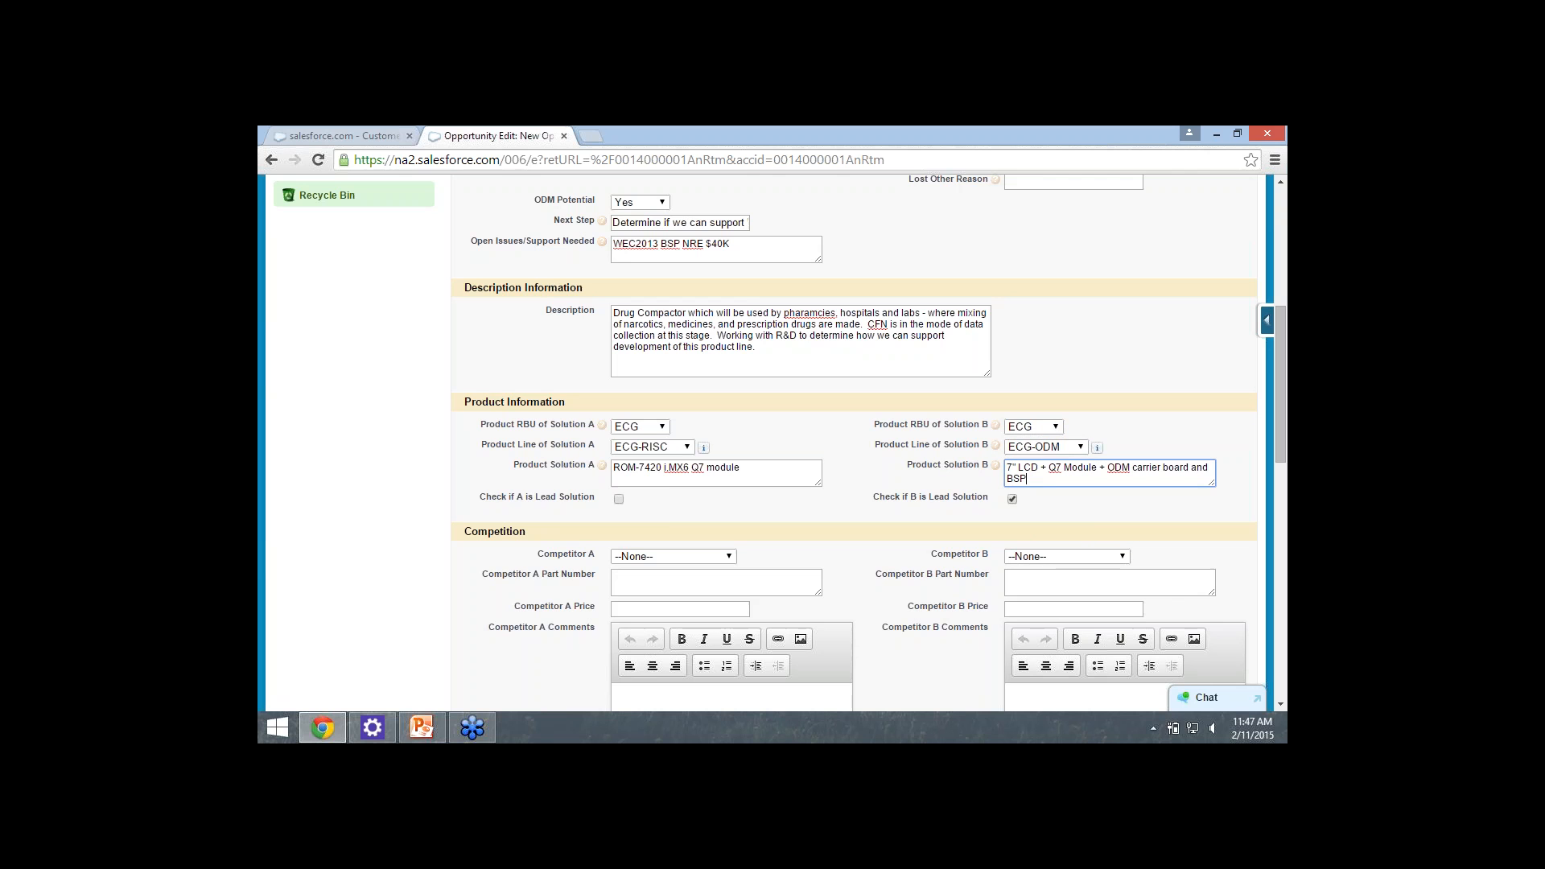
Clear the Product Line of Solution A and set it to ECG-RISC again.
left_click(662, 428)
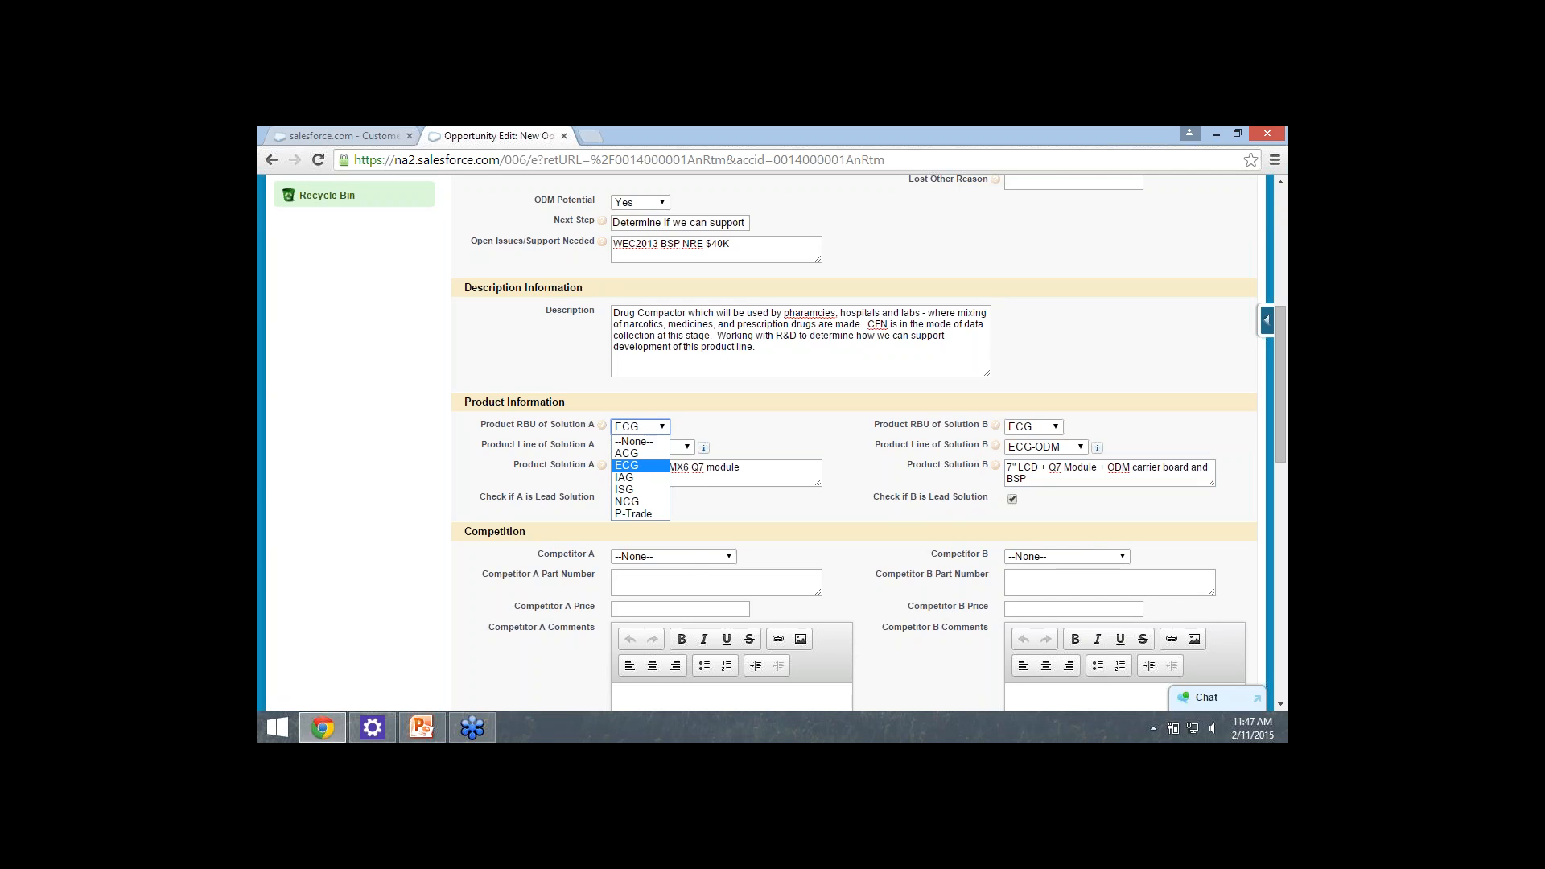
left_click(662, 428)
left_click(687, 447)
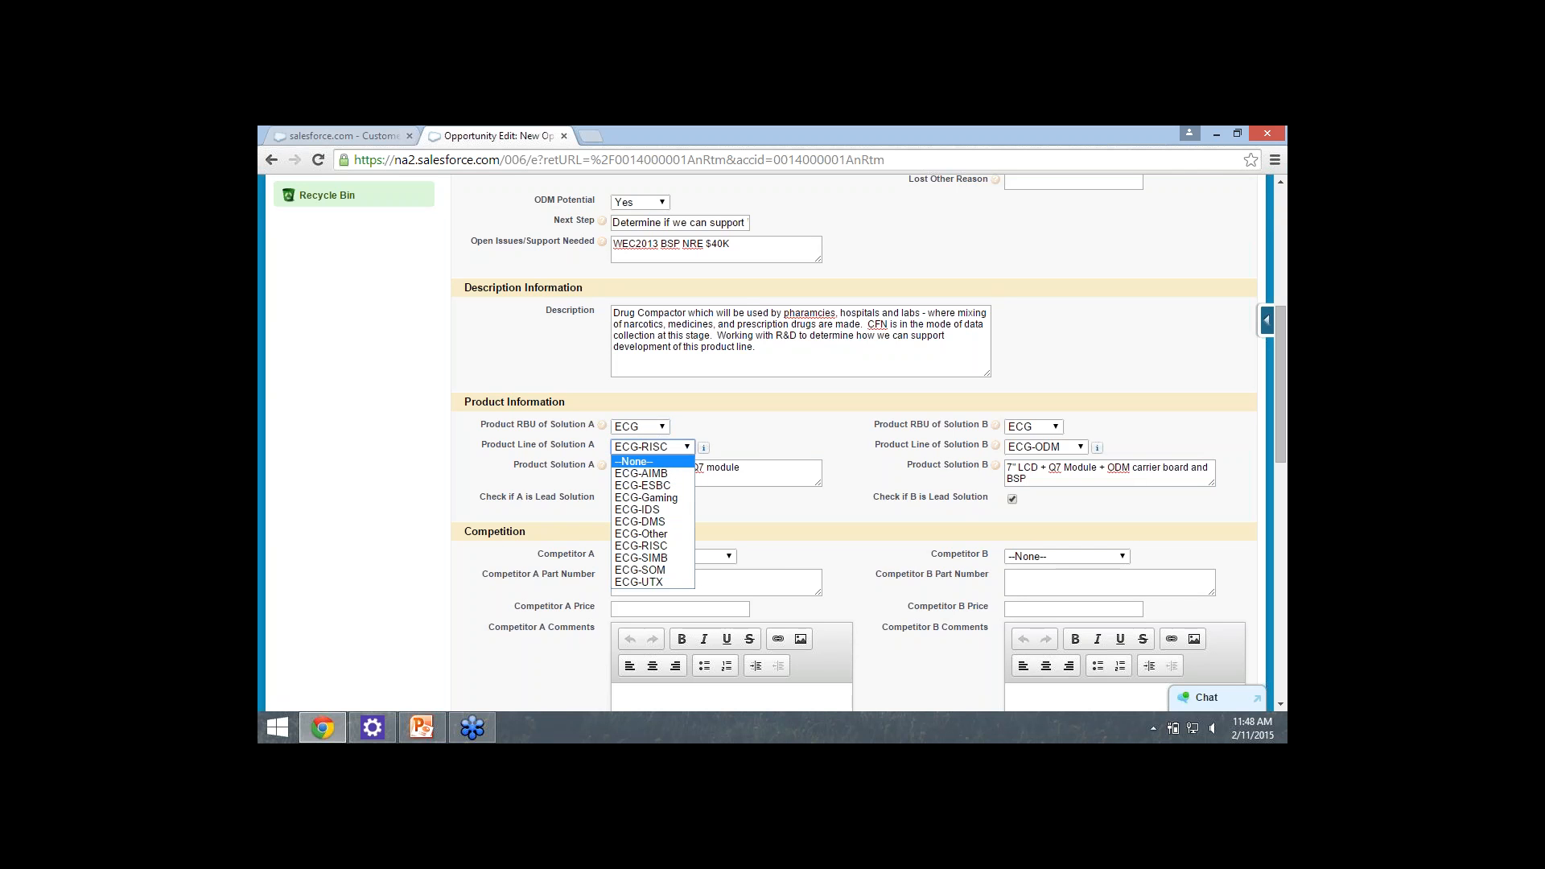
key("Return")
key("Tab")
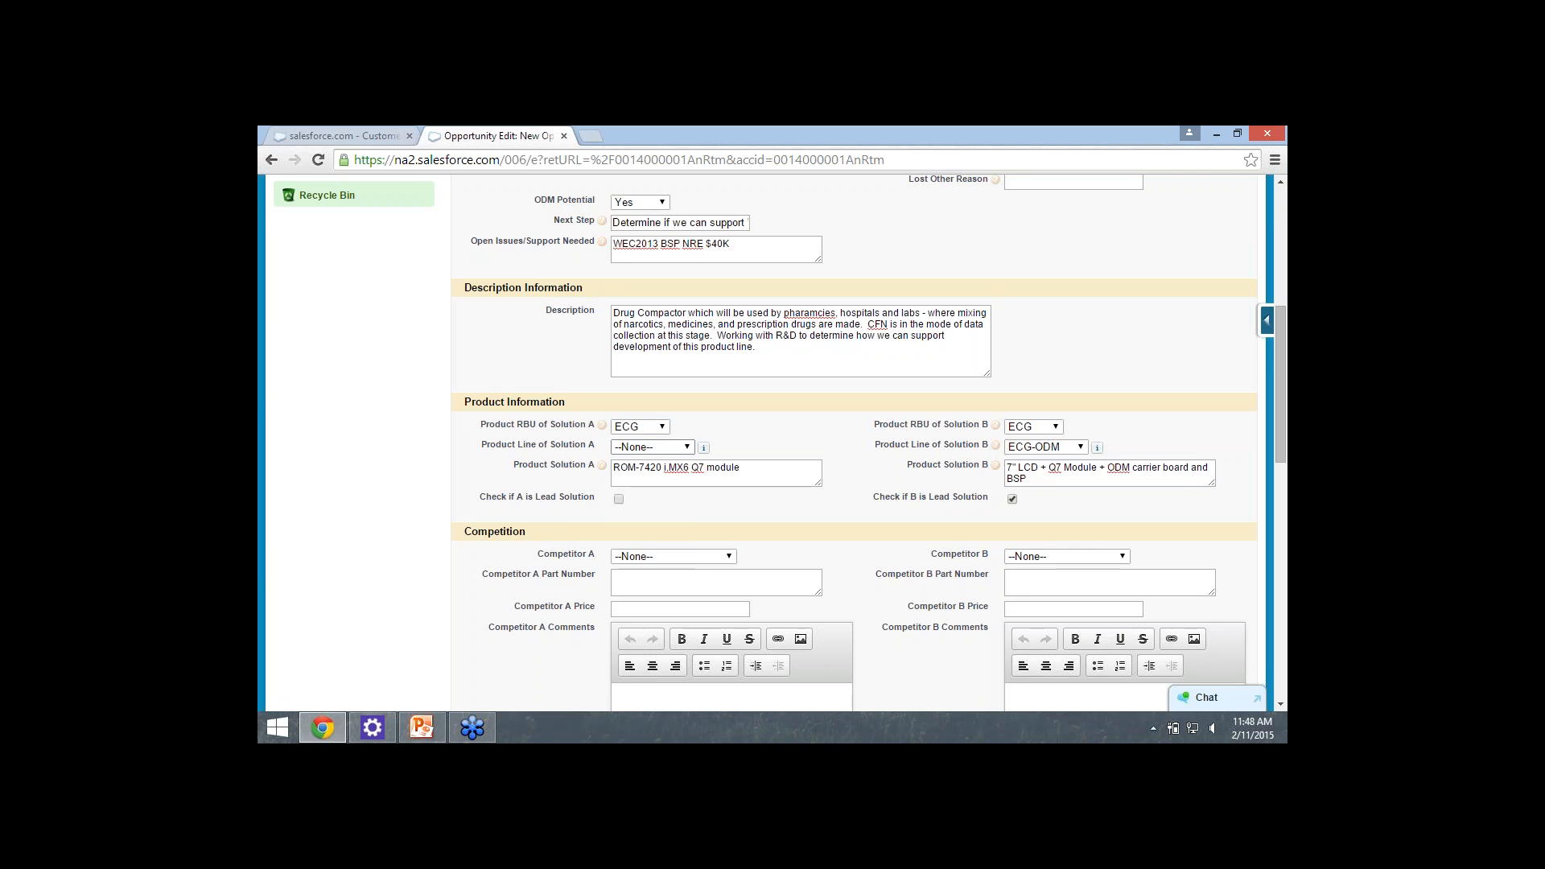
left_click(686, 448)
key("Down")
key("Down")
key("Down")
key("Down")
key("Down")
key("Down")
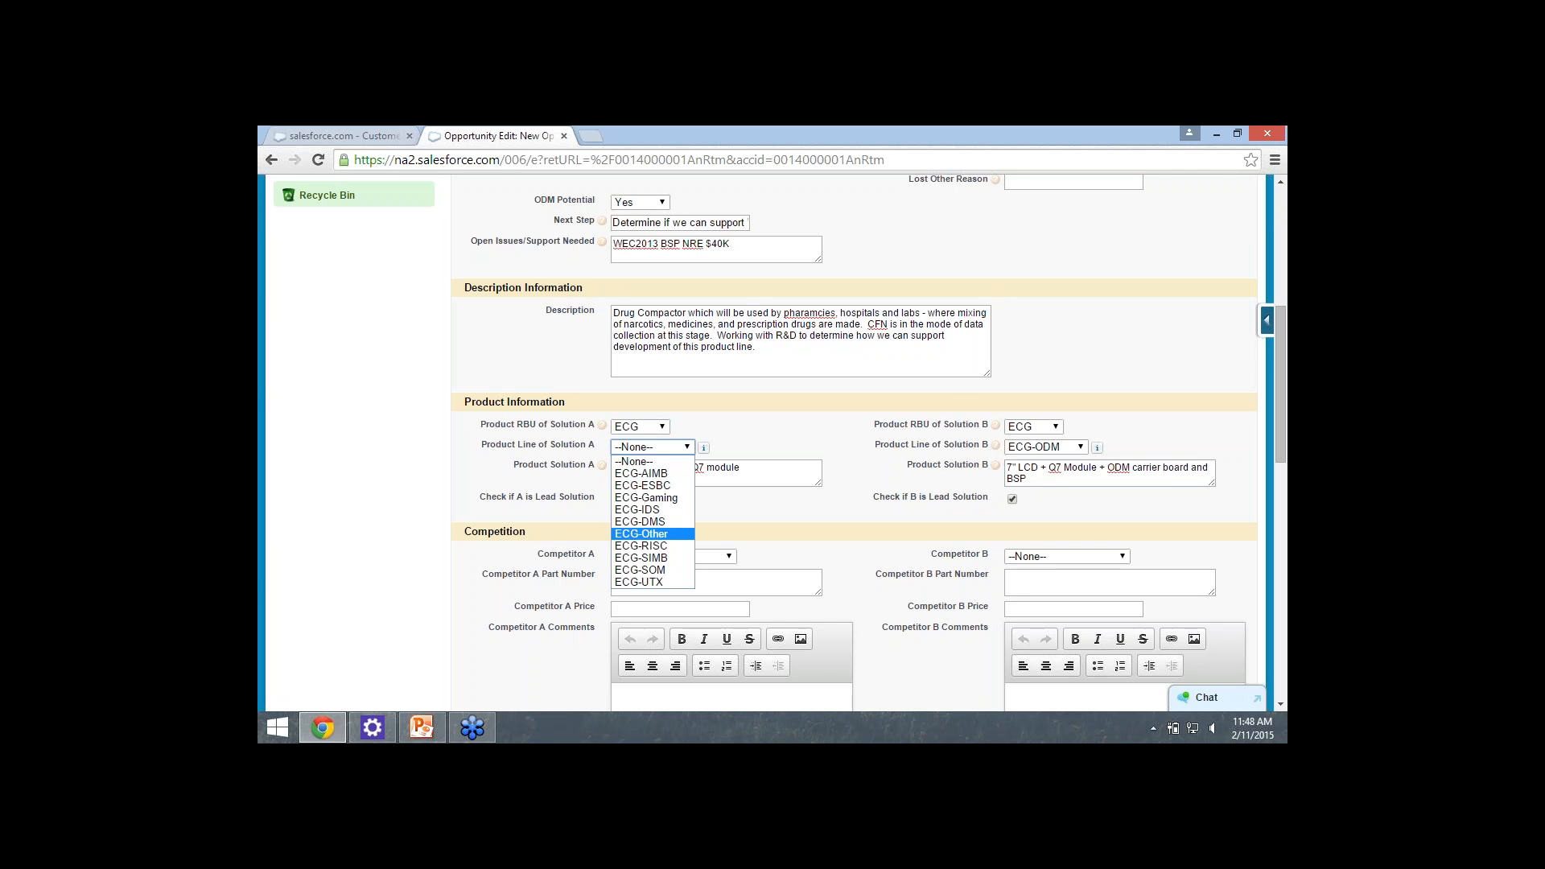
key("Return")
Set Competitor A to Congatech in the opportunity's competition section.
scroll(772, 443, "down", 2)
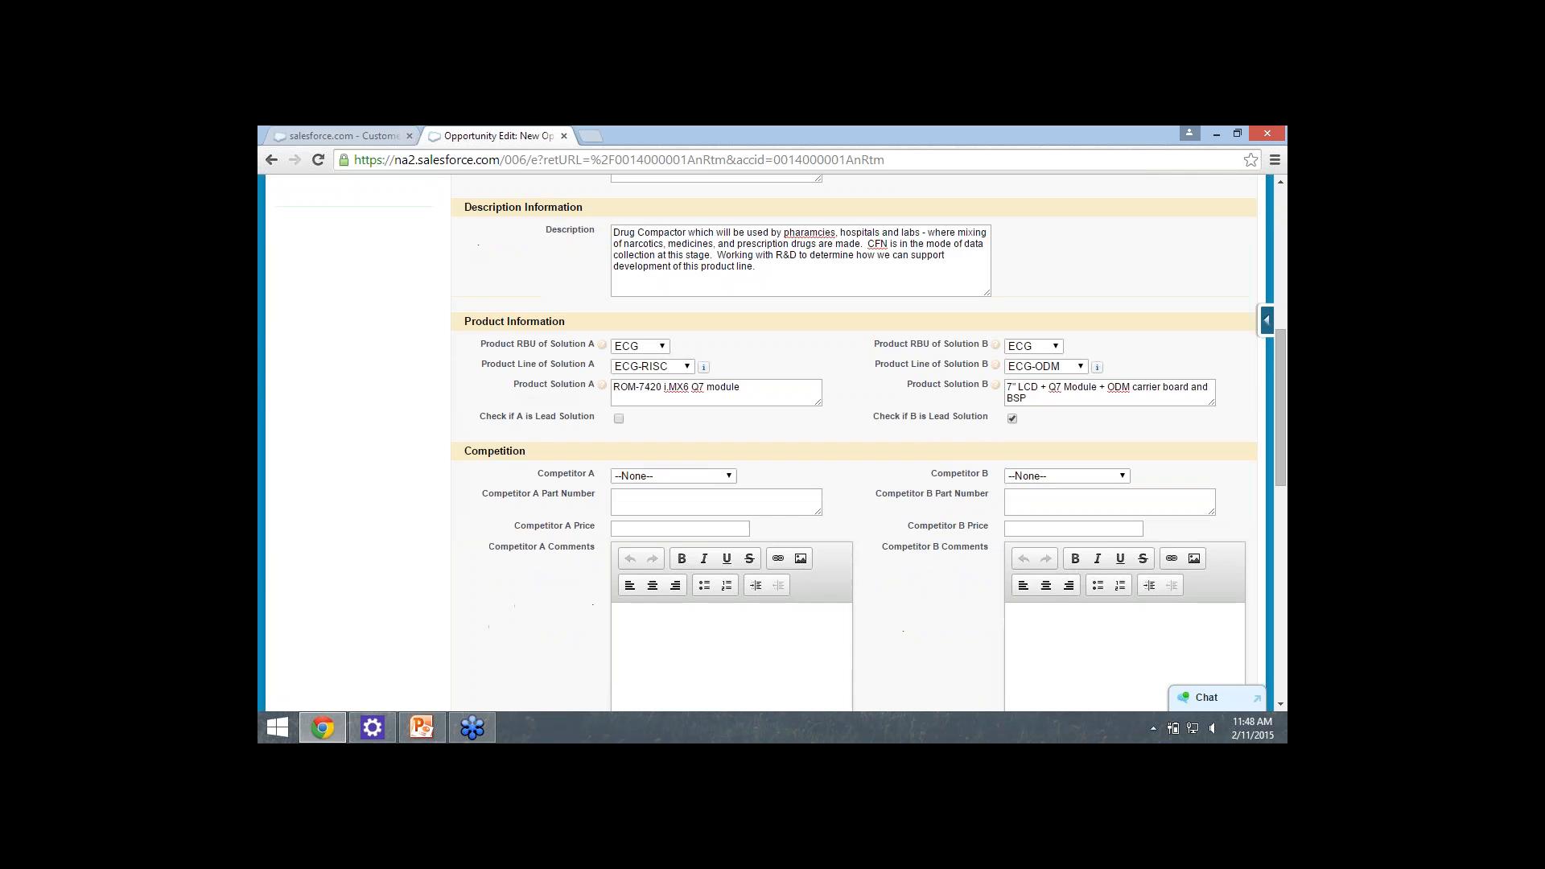
left_click(713, 395)
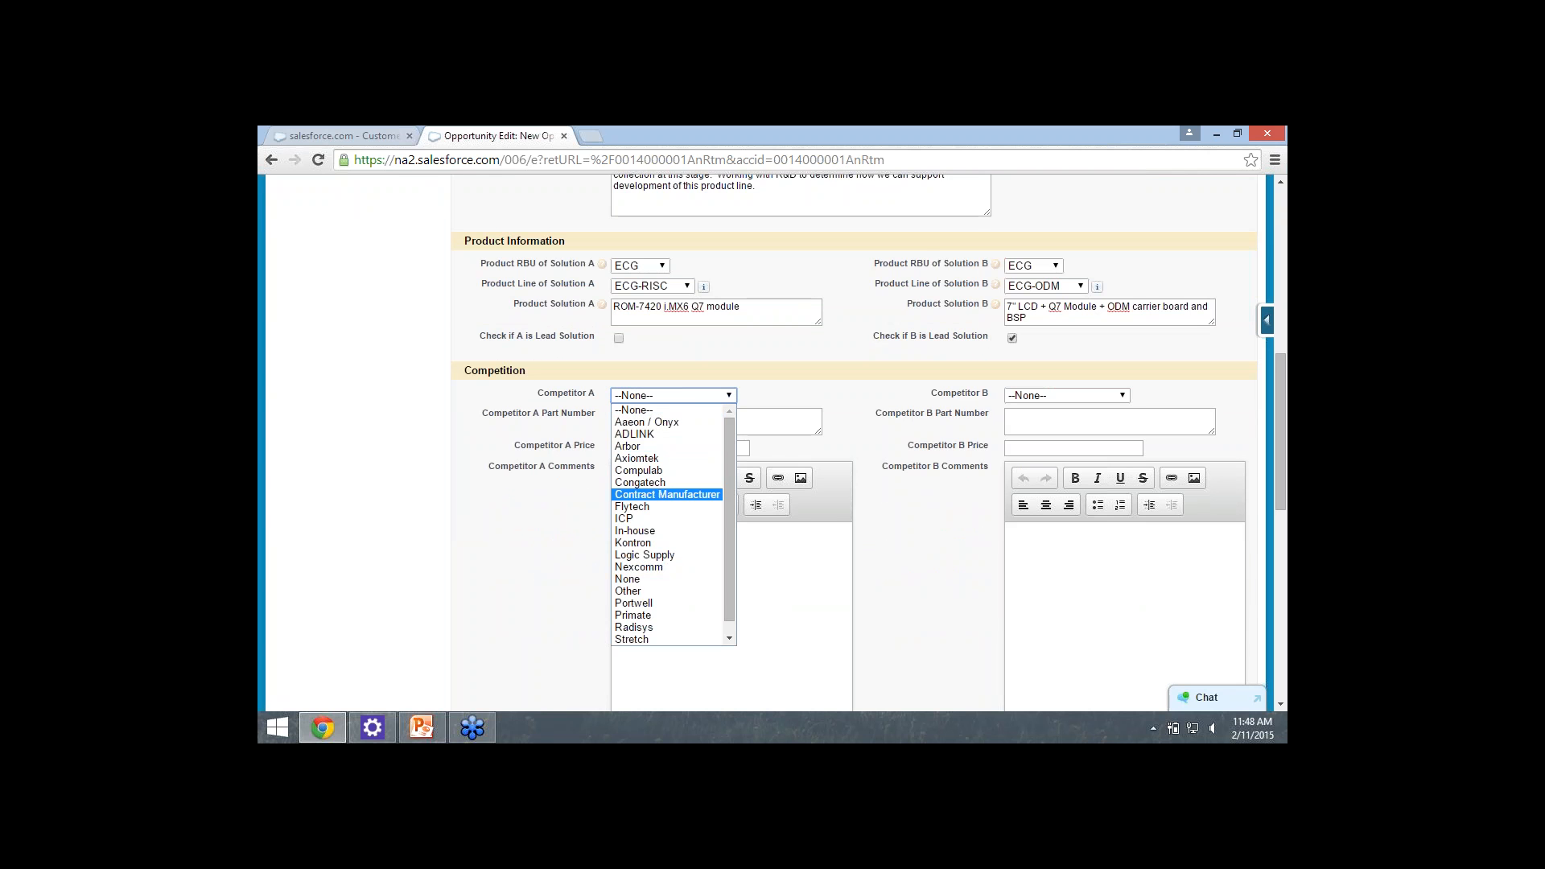
scroll(667, 590, "down", 1)
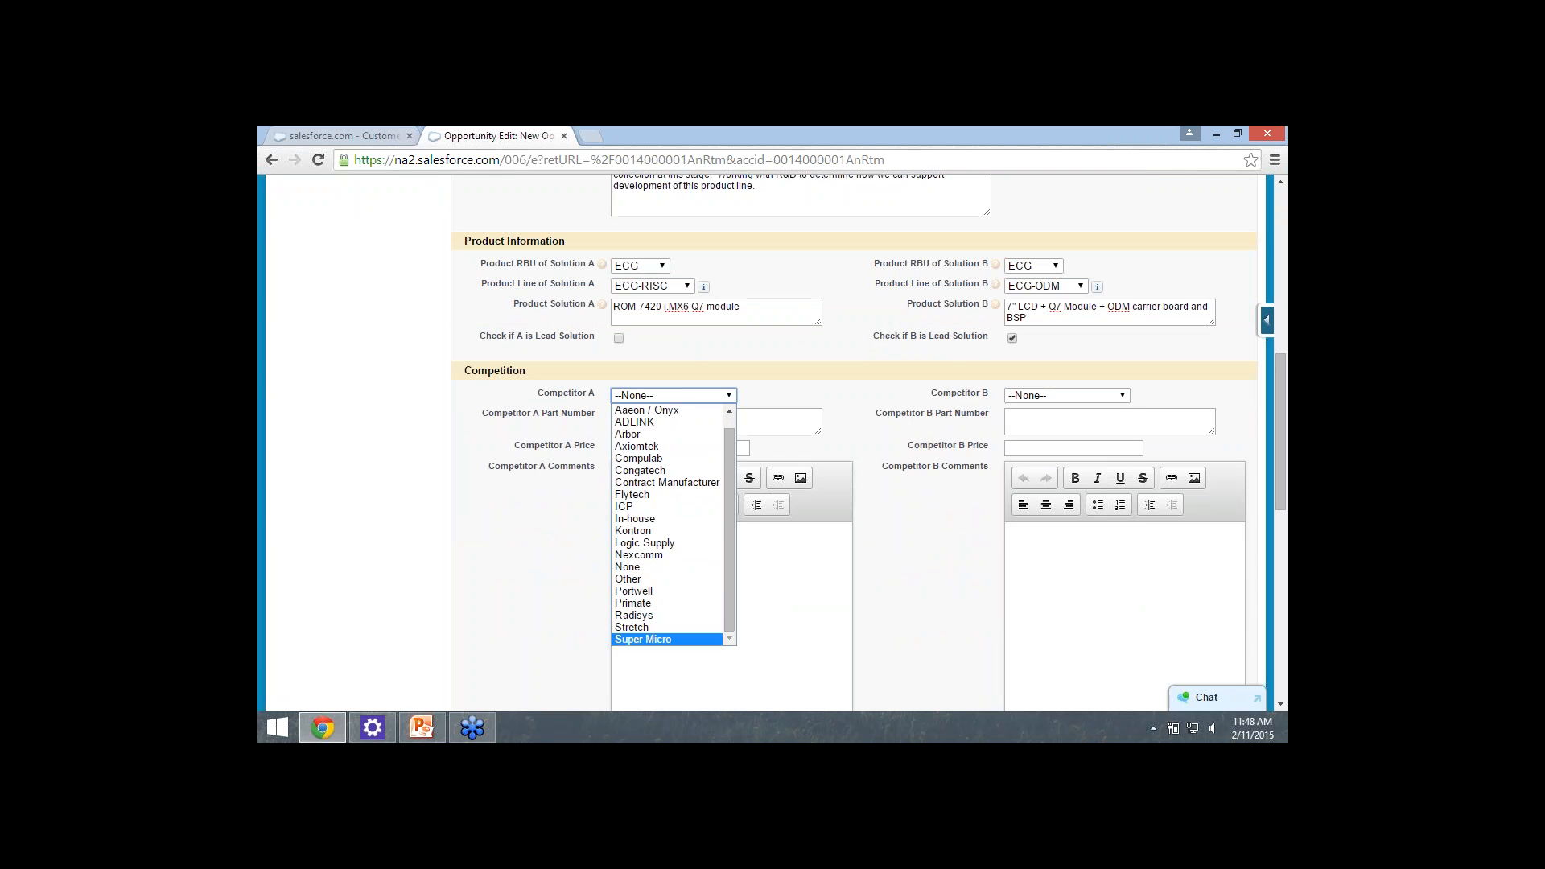
scroll(668, 614, "up", 1)
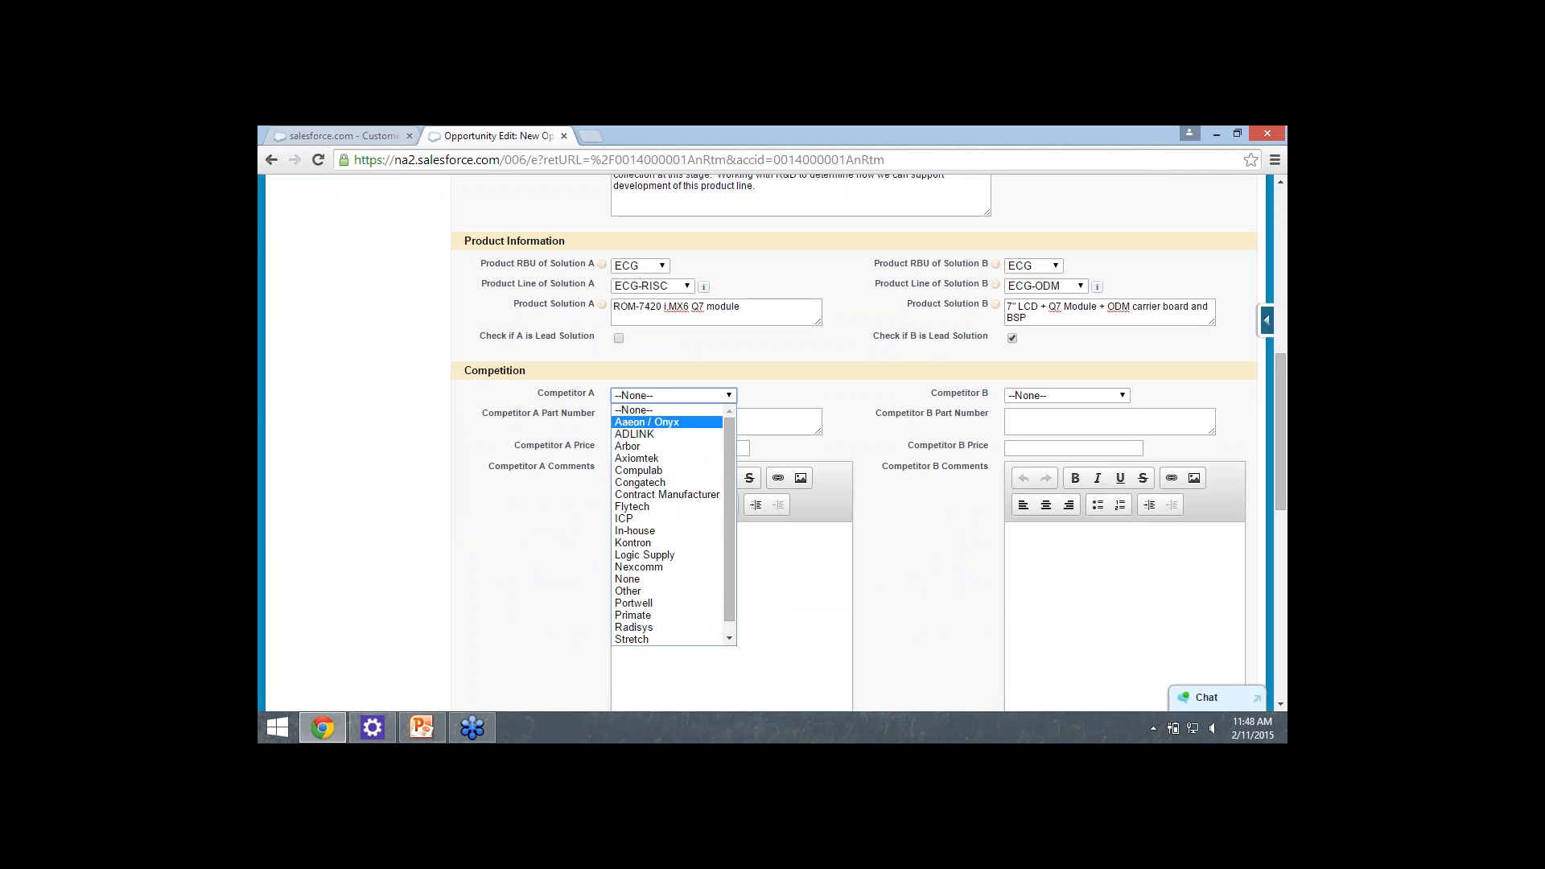
left_click(627, 590)
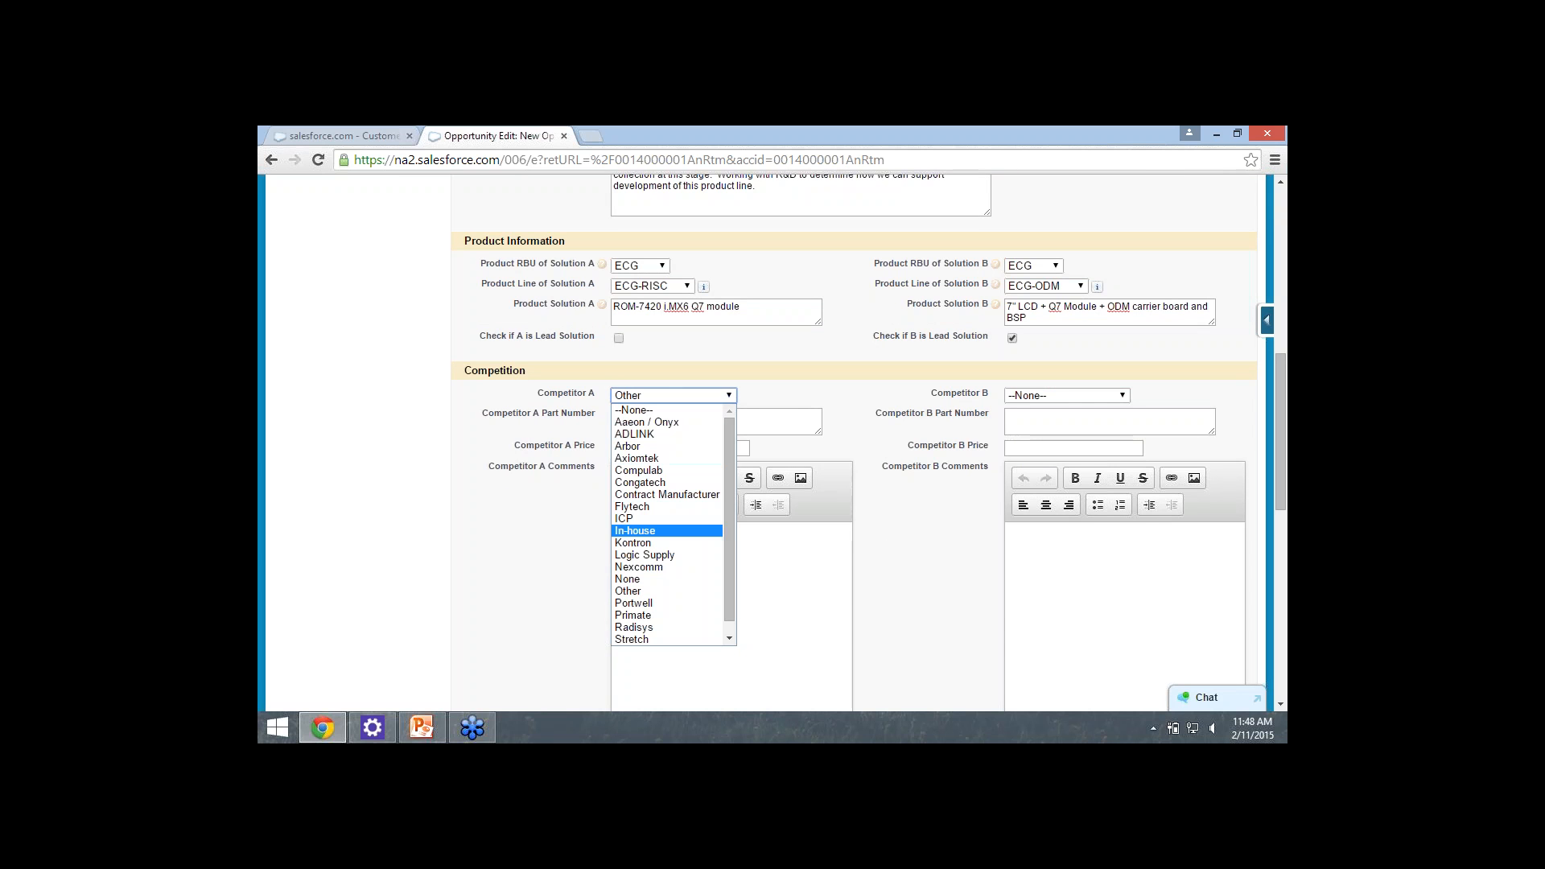
key("Return")
key("Tab")
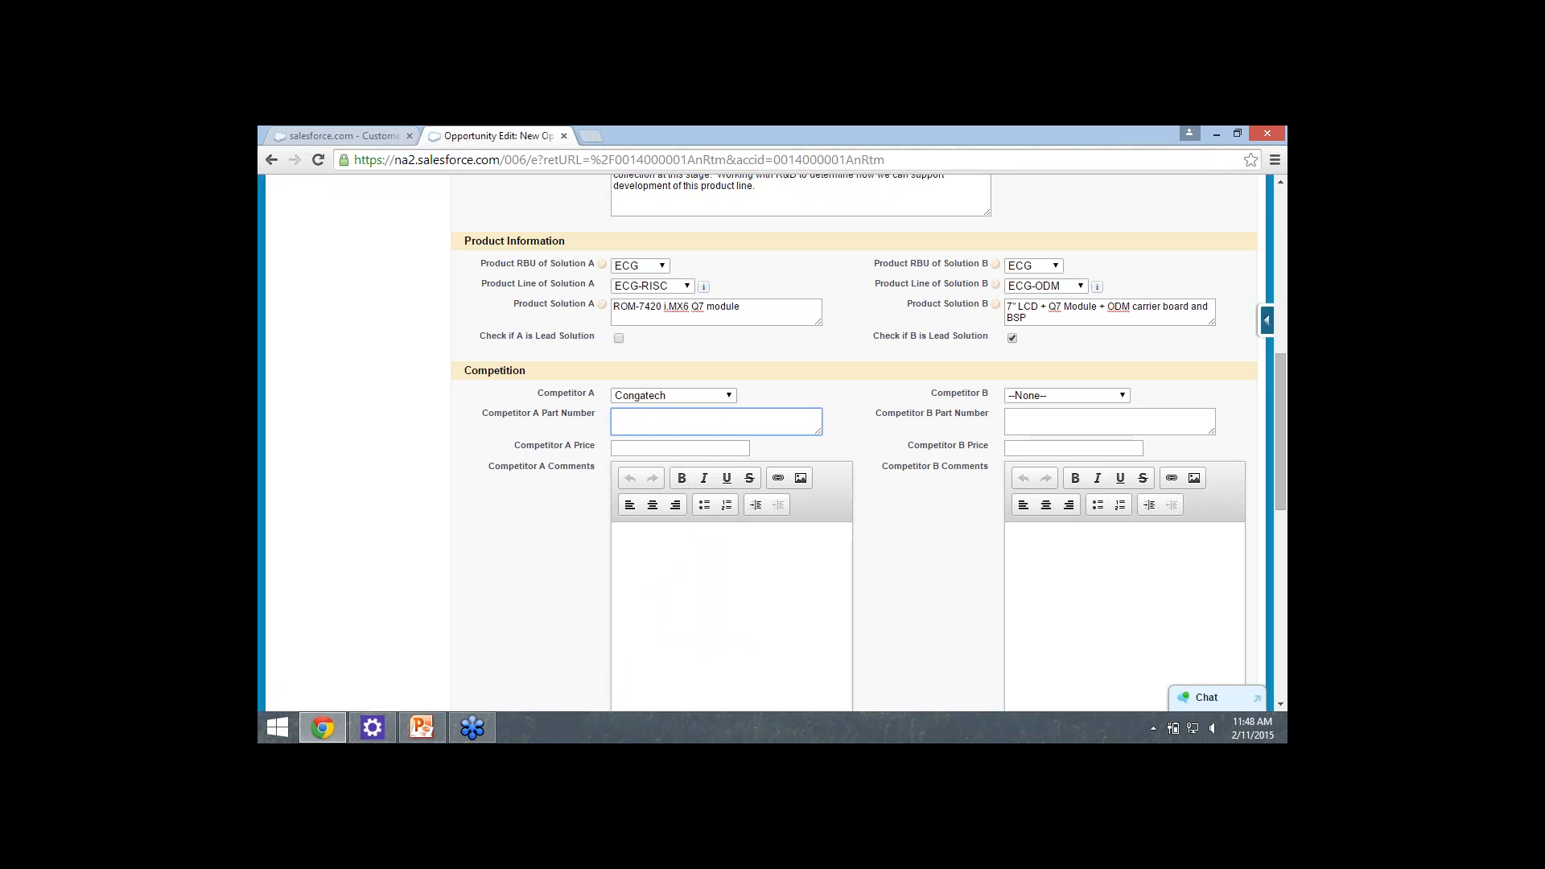
Enter "Q7 i.MX6 module" as the Competitor A part number and $125 as the Competitor A price.
type("Q7 i.MX6 module")
key("Tab")
type("$12")
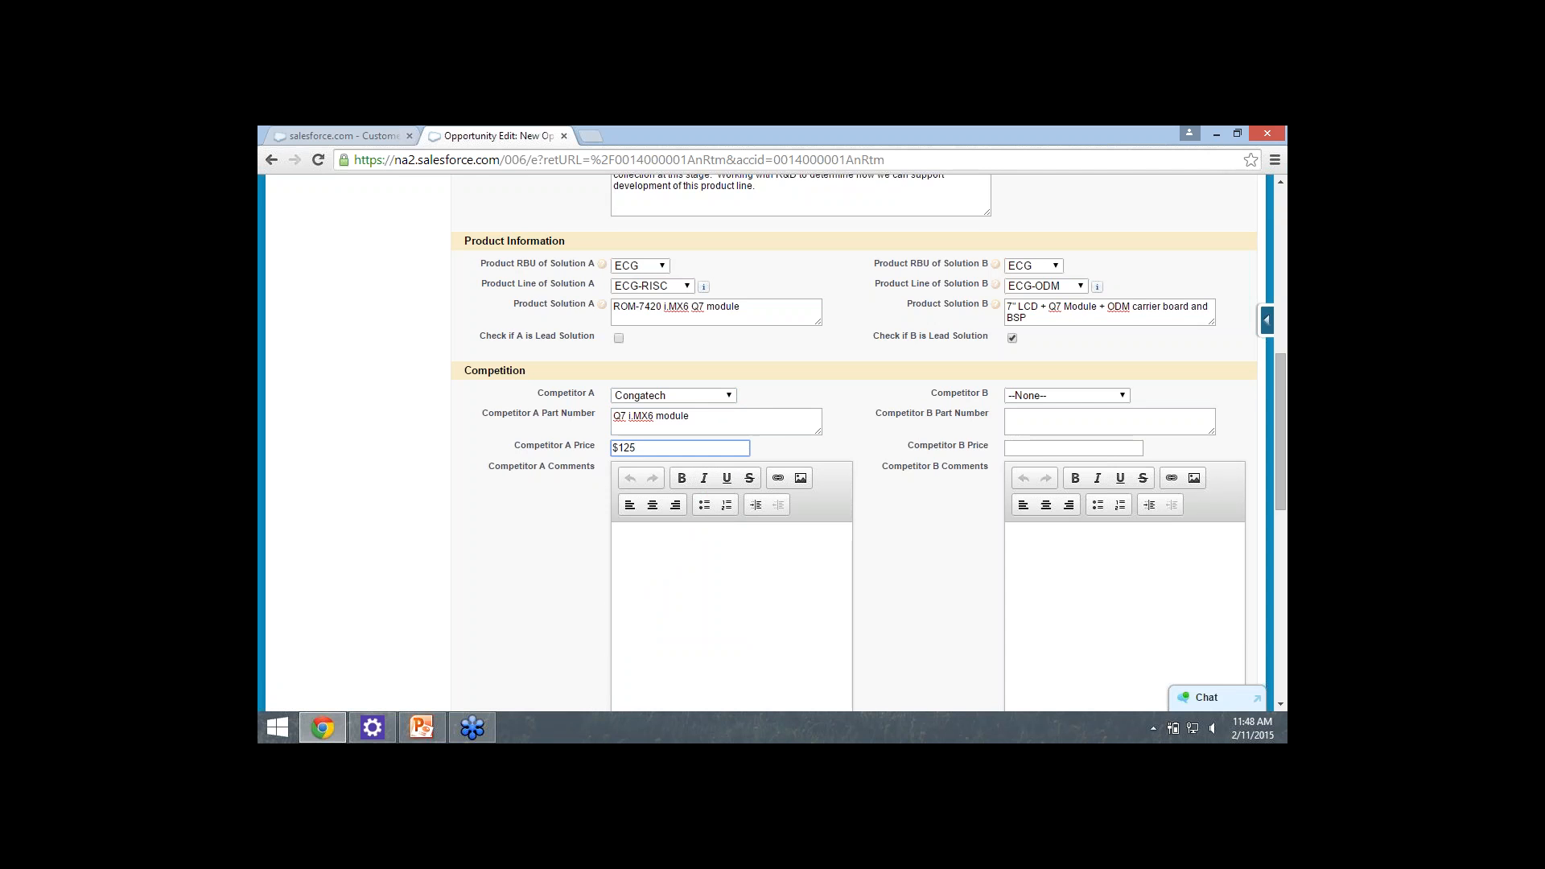
Enter the Competitor A comments "Congatech has WEC2013 BSP ready. This is causing concerns from CFN R&D, given we donot have said BSP off-the-shelf.".
key("Tab")
type("Congatech has WEC20")
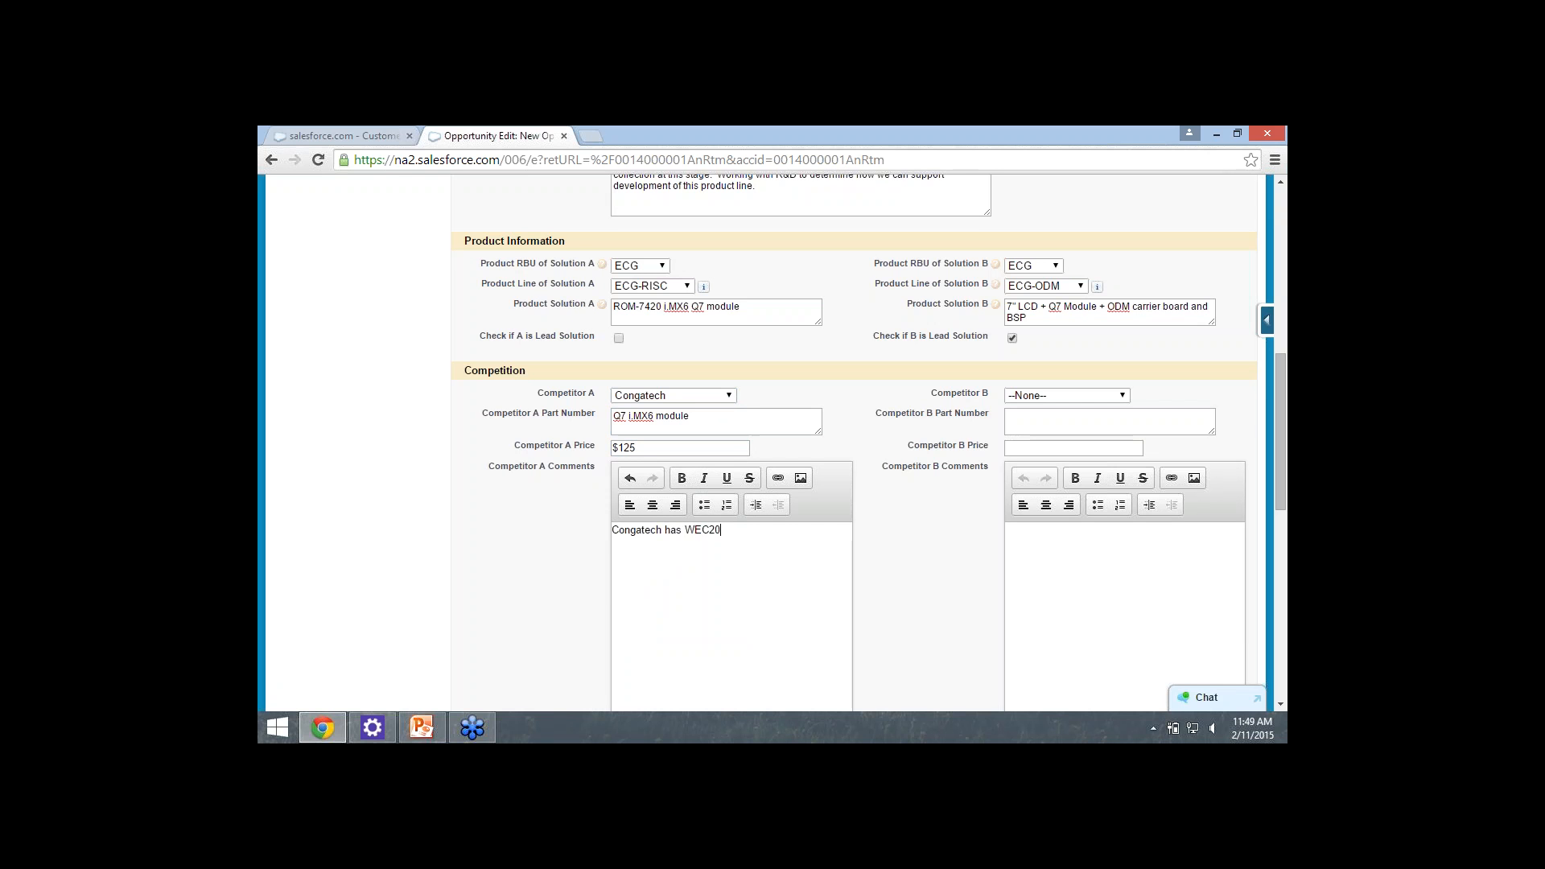
type("13 BSP ready.  THis is")
key("BackSpace")
key("BackSpace")
key("BackSpace")
key("BackSpace")
key("BackSpace")
key("BackSpace")
key("BackSpace")
type("his is causing concerns from CFN R")
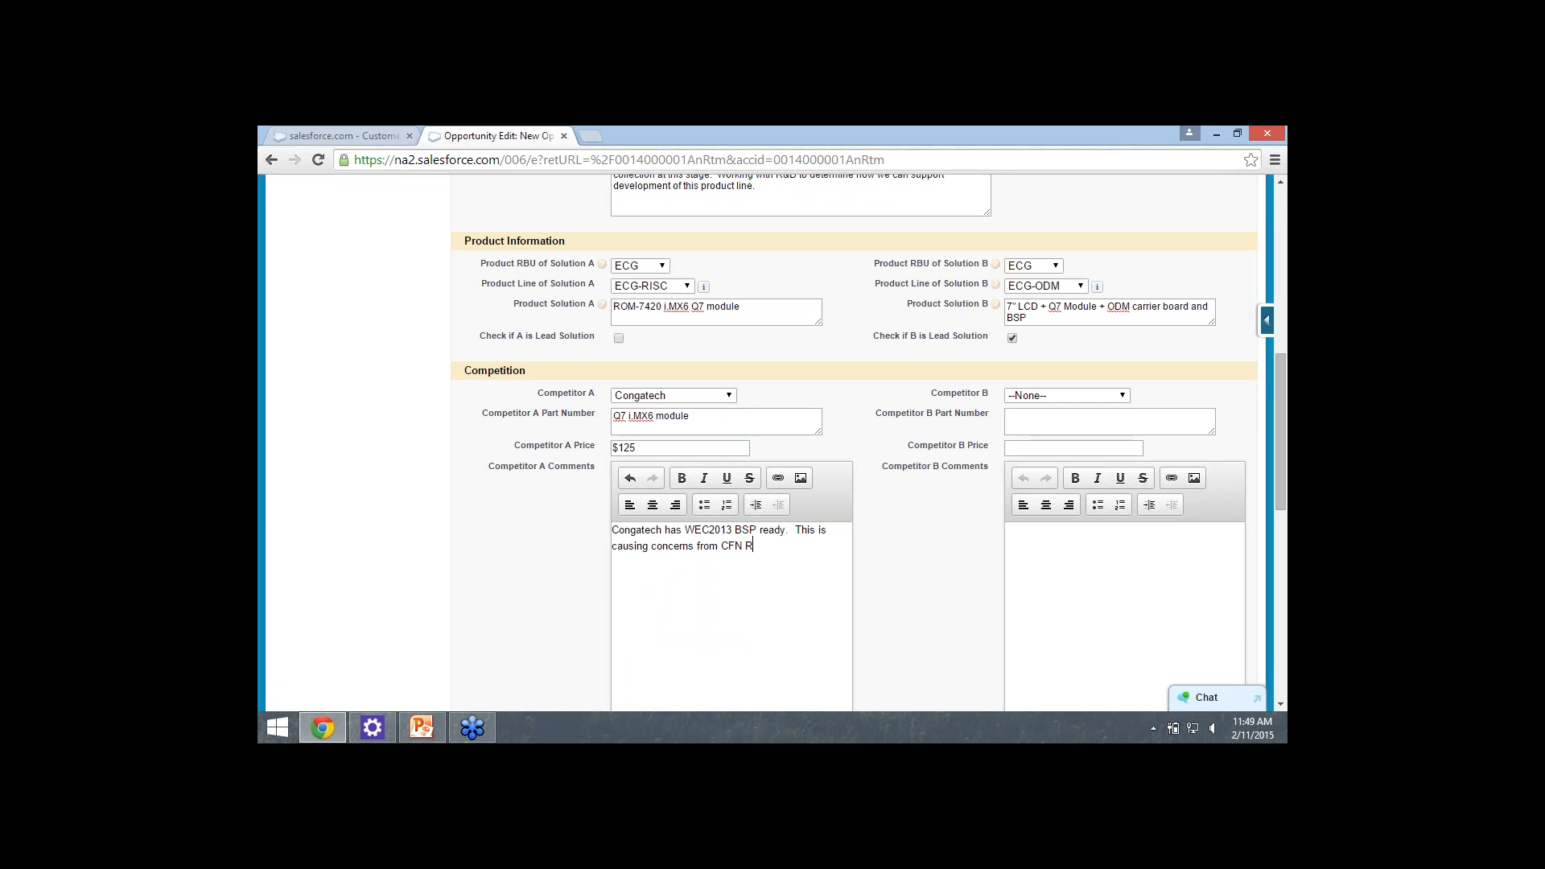
type("&D, given we donot have said BSP off-the-shelf.")
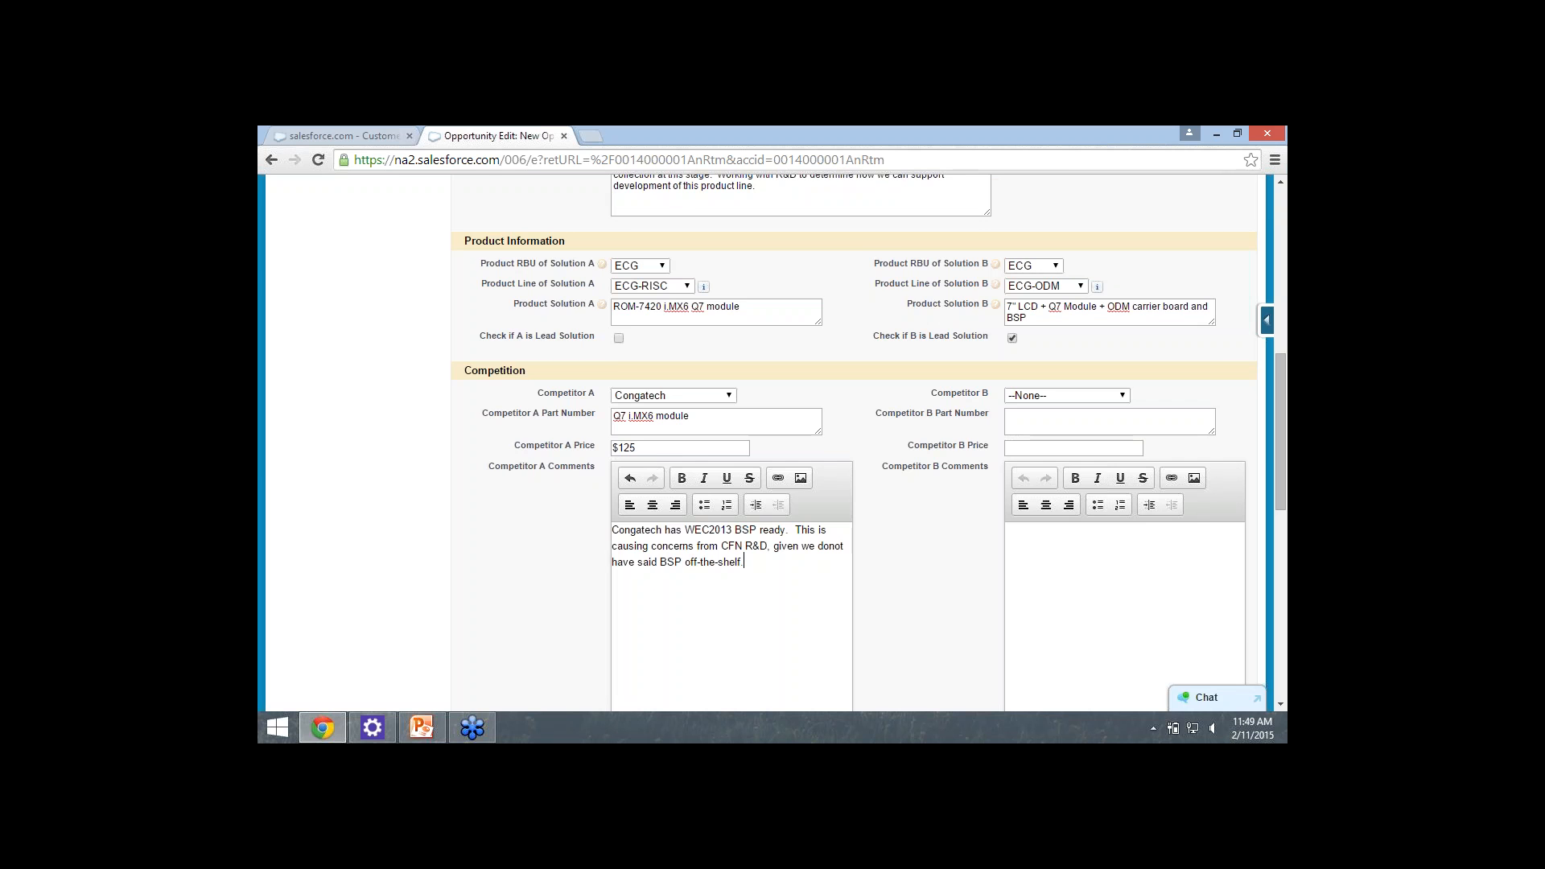
Review the competition and channel sections of the form and the target price in the opportunity information.
scroll(853, 370, "down", 1)
scroll(853, 443, "down", 3)
scroll(852, 442, "up", 3)
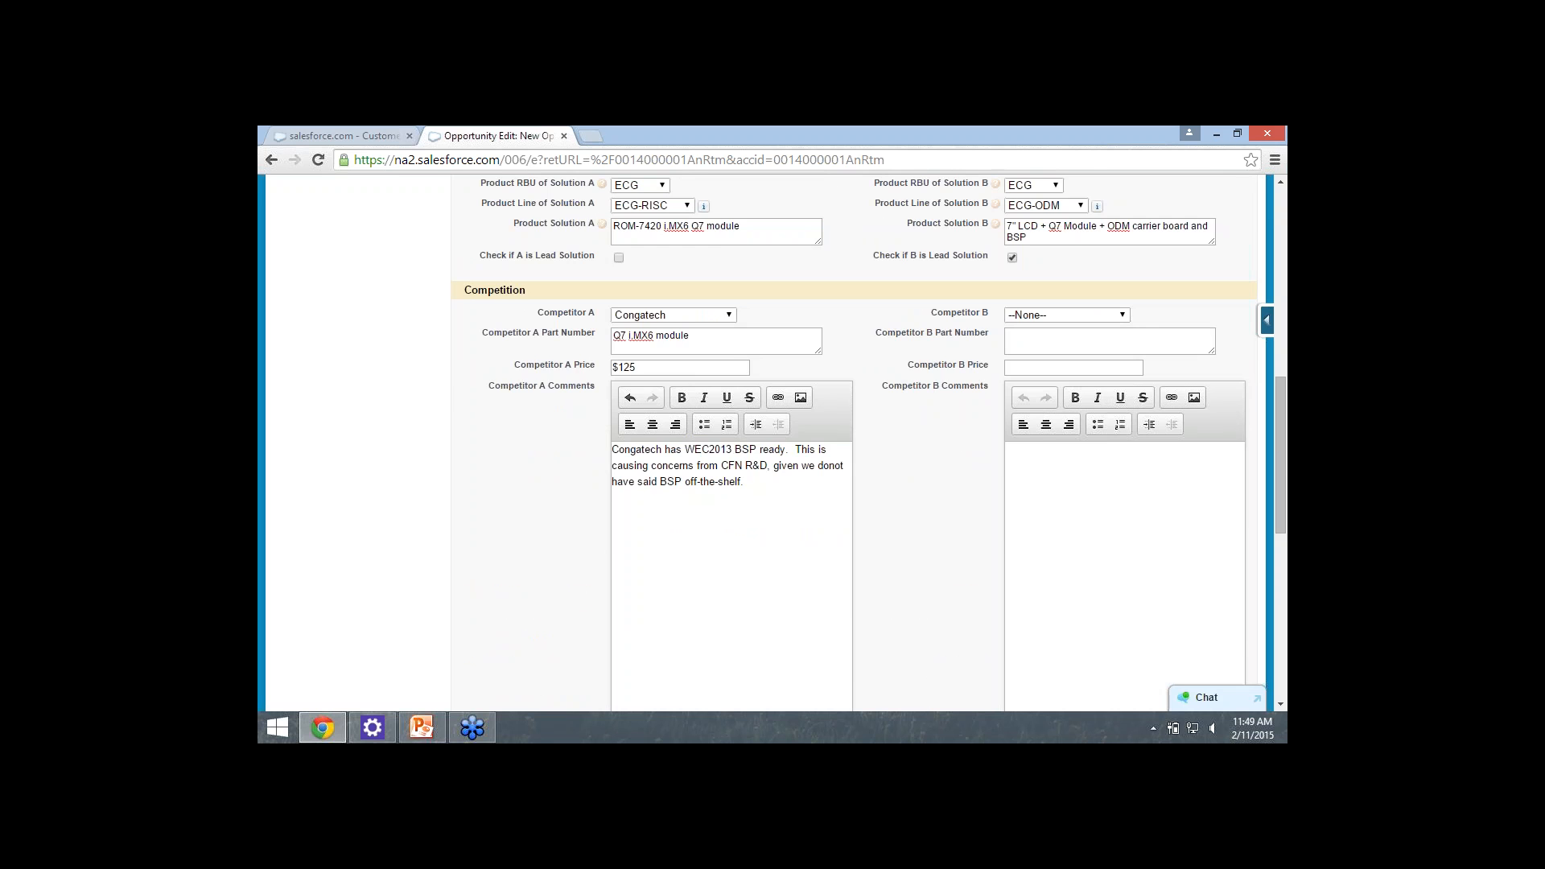
scroll(853, 442, "up", 3)
scroll(852, 442, "down", 5)
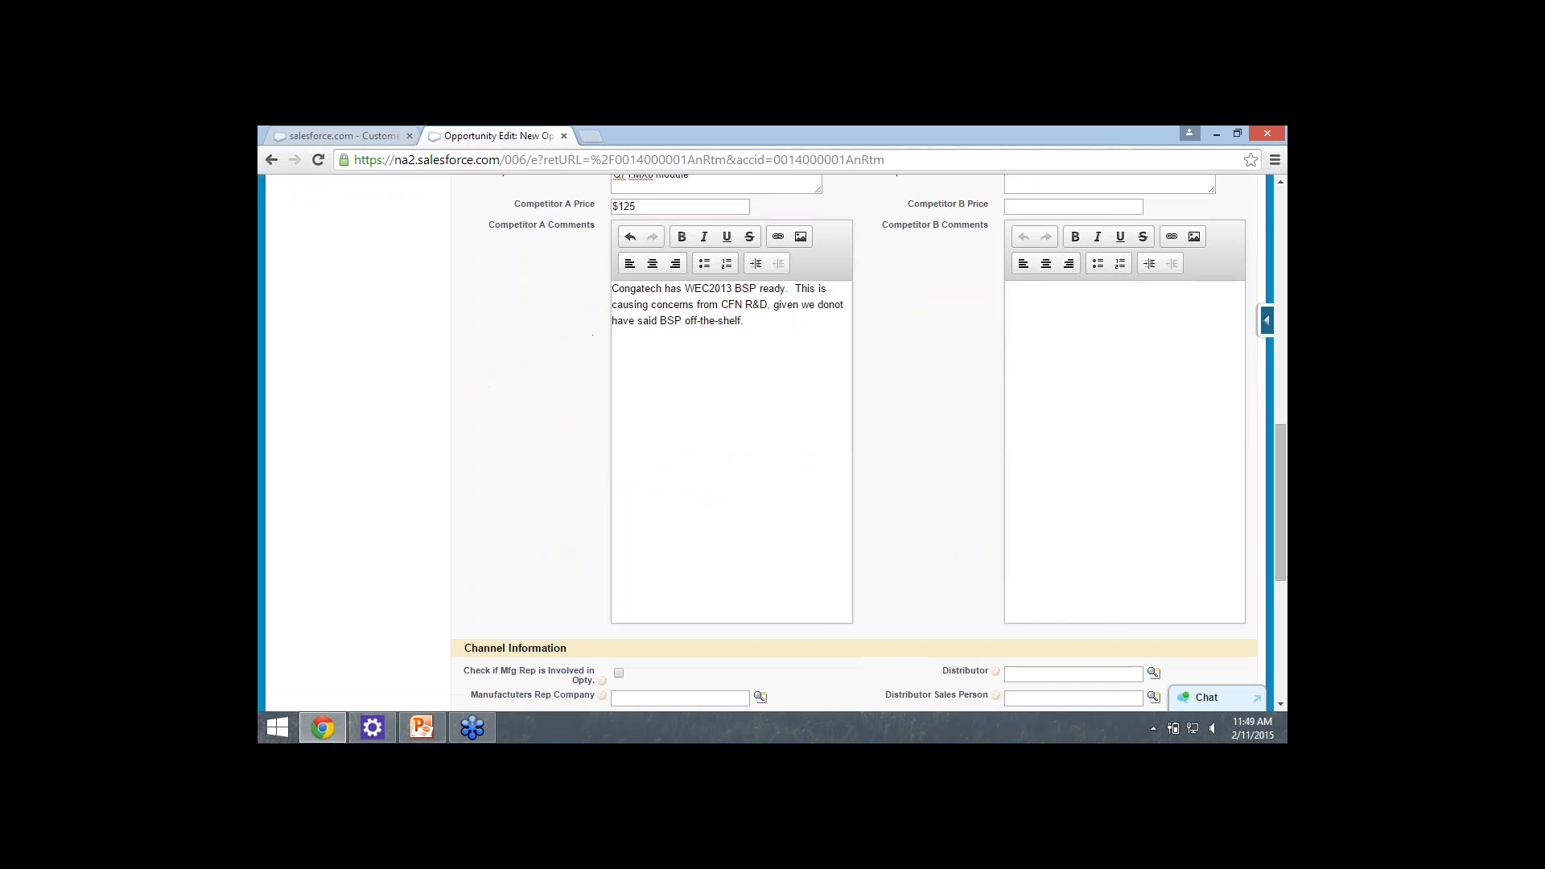
scroll(853, 442, "up", 10)
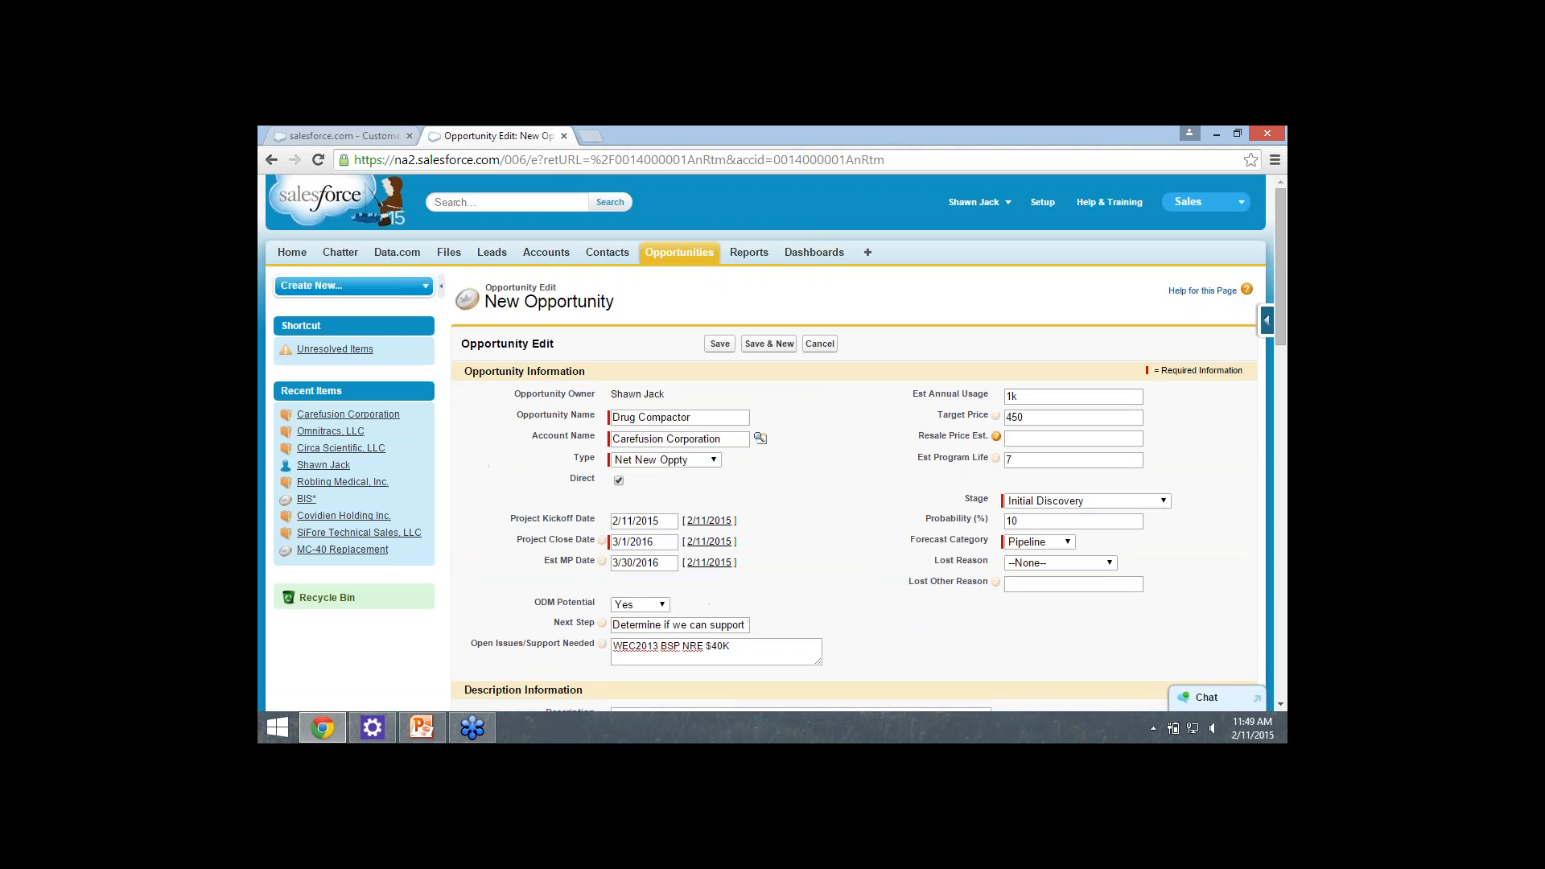
double_click(1014, 417)
Make Solution A the lead solution instead of Solution B and set the Target Price to 145.
scroll(853, 443, "down", 7)
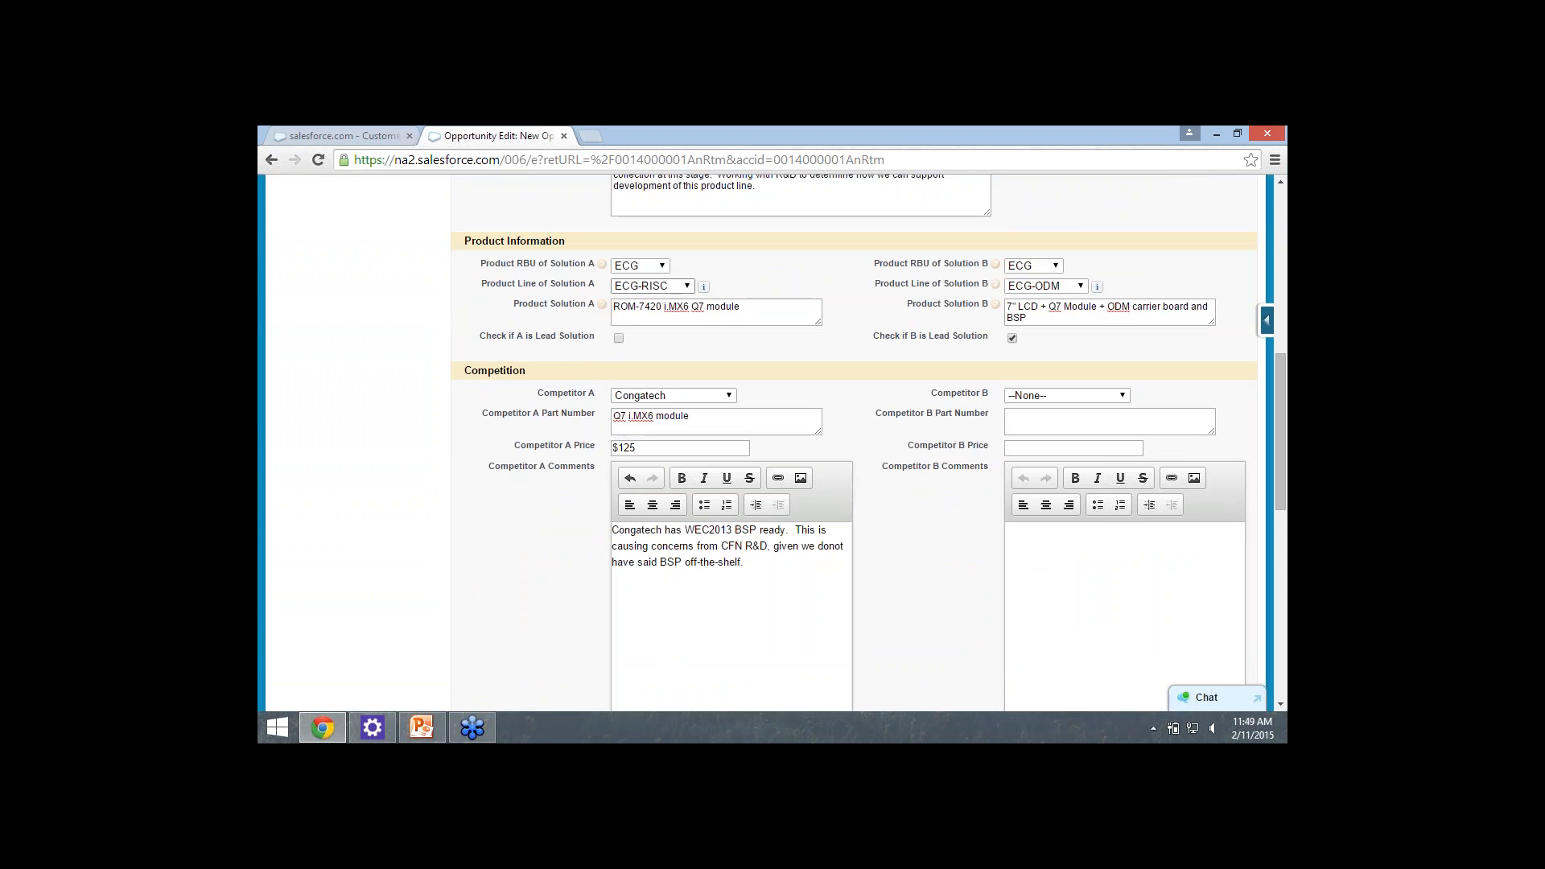
scroll(853, 442, "up", 1)
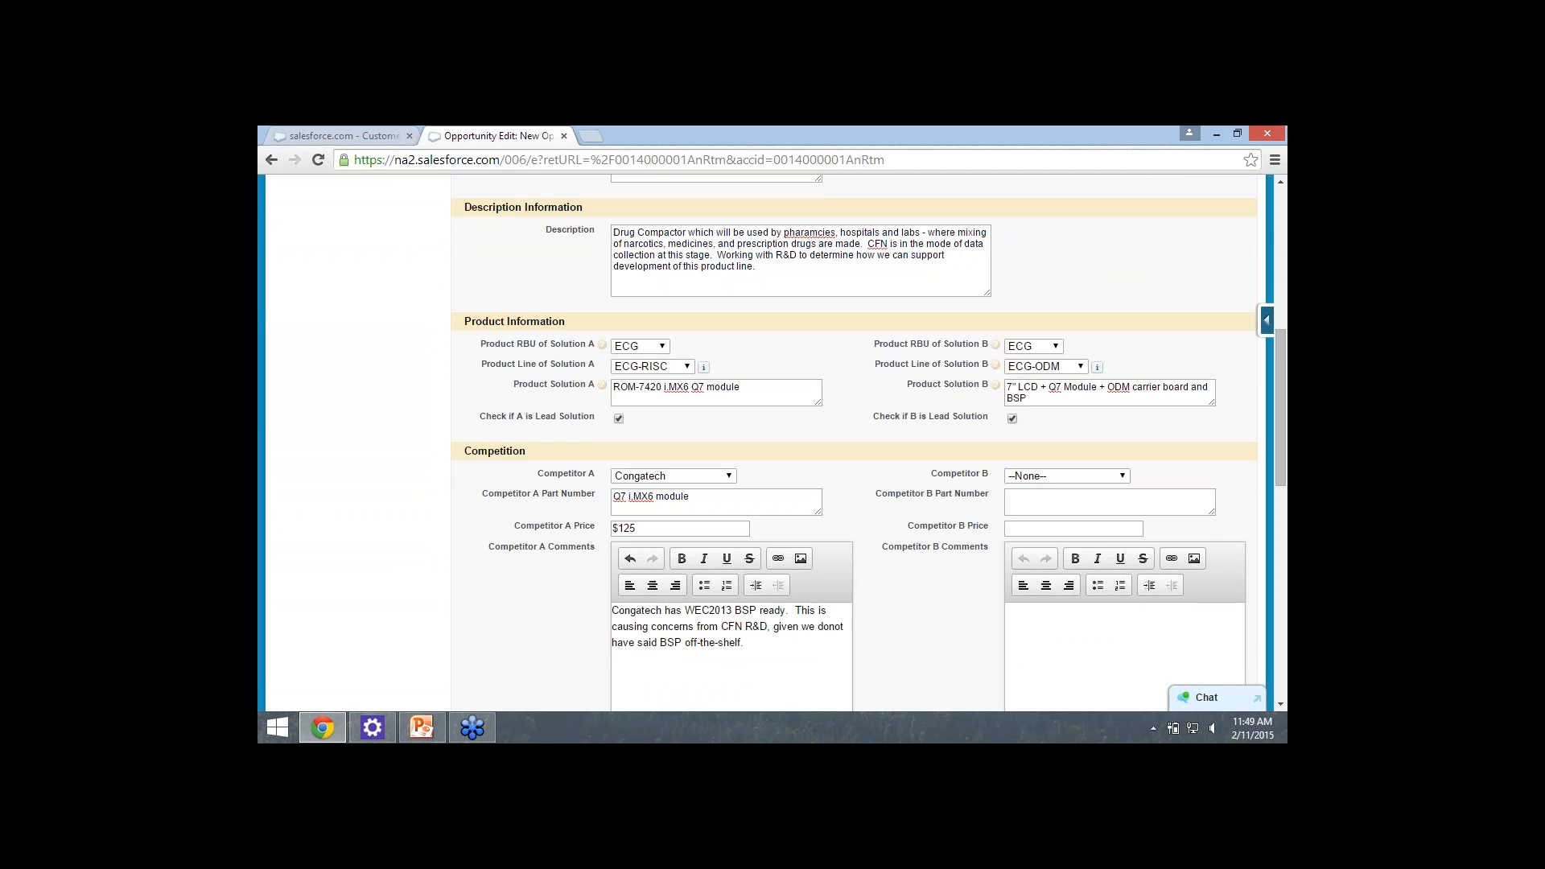
scroll(853, 443, "up", 6)
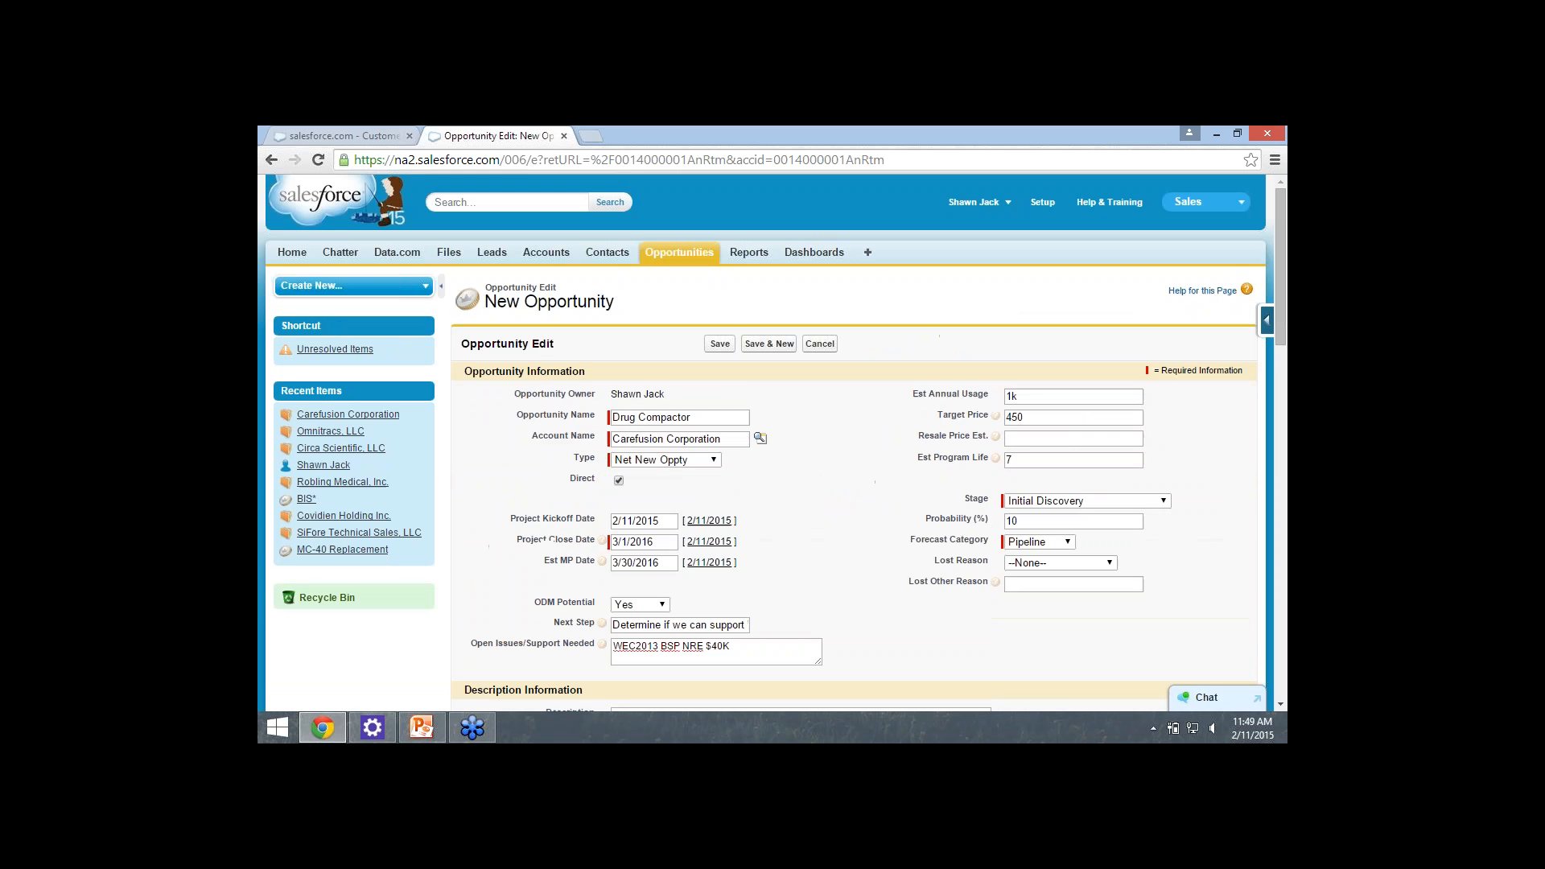
double_click(1015, 418)
type("145")
left_click_drag(919, 437, 915, 457)
left_click(916, 474)
scroll(772, 443, "down", 8)
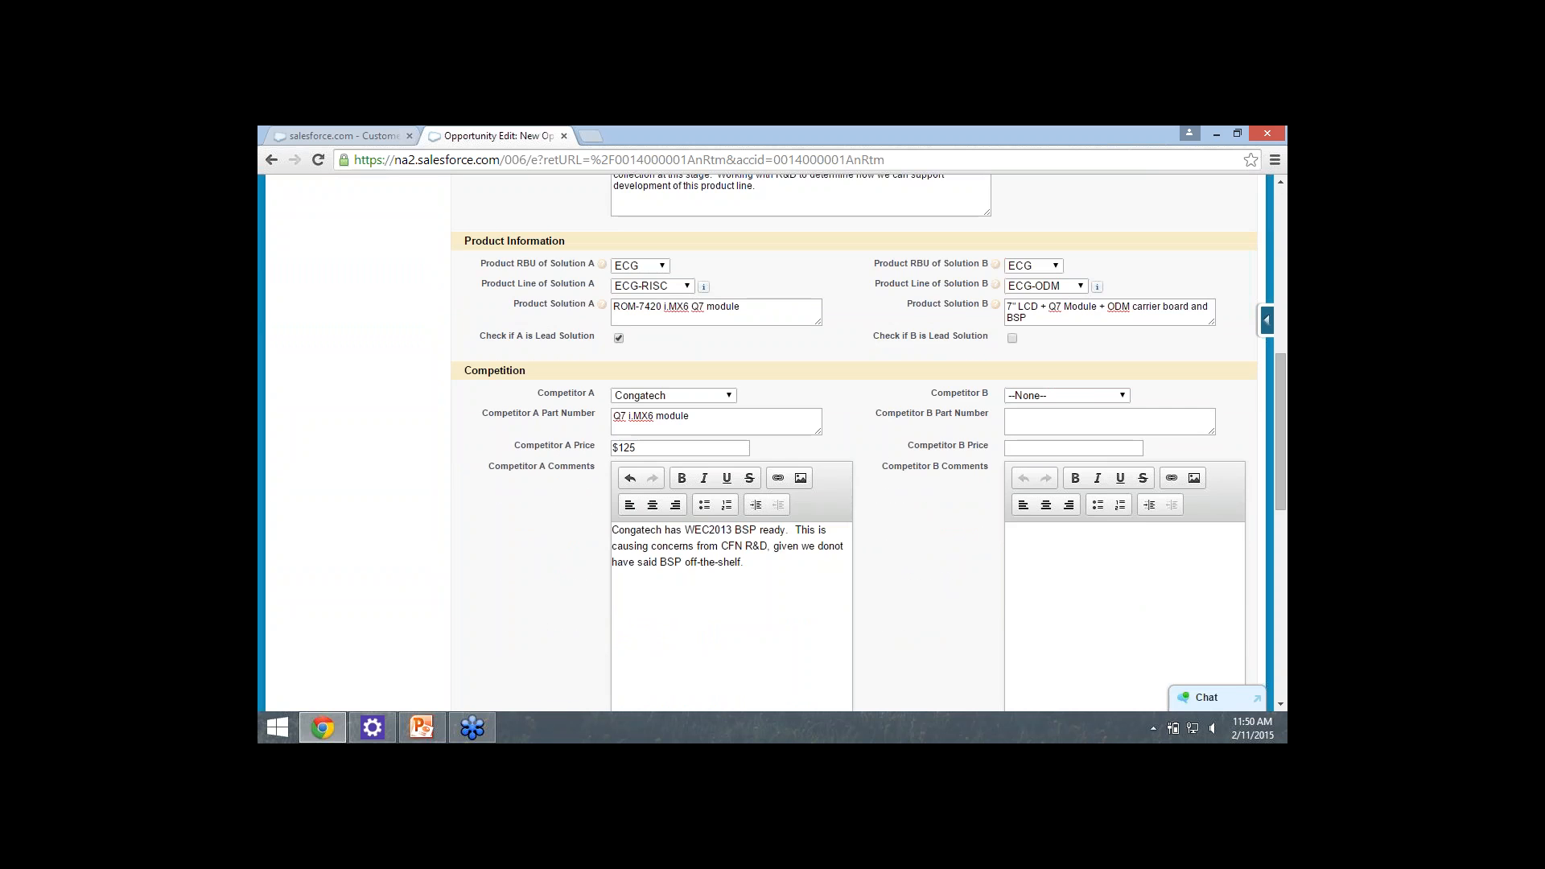
Set the Target Price back to 450 and make Solution B the lead solution instead of Solution A.
scroll(772, 442, "up", 10)
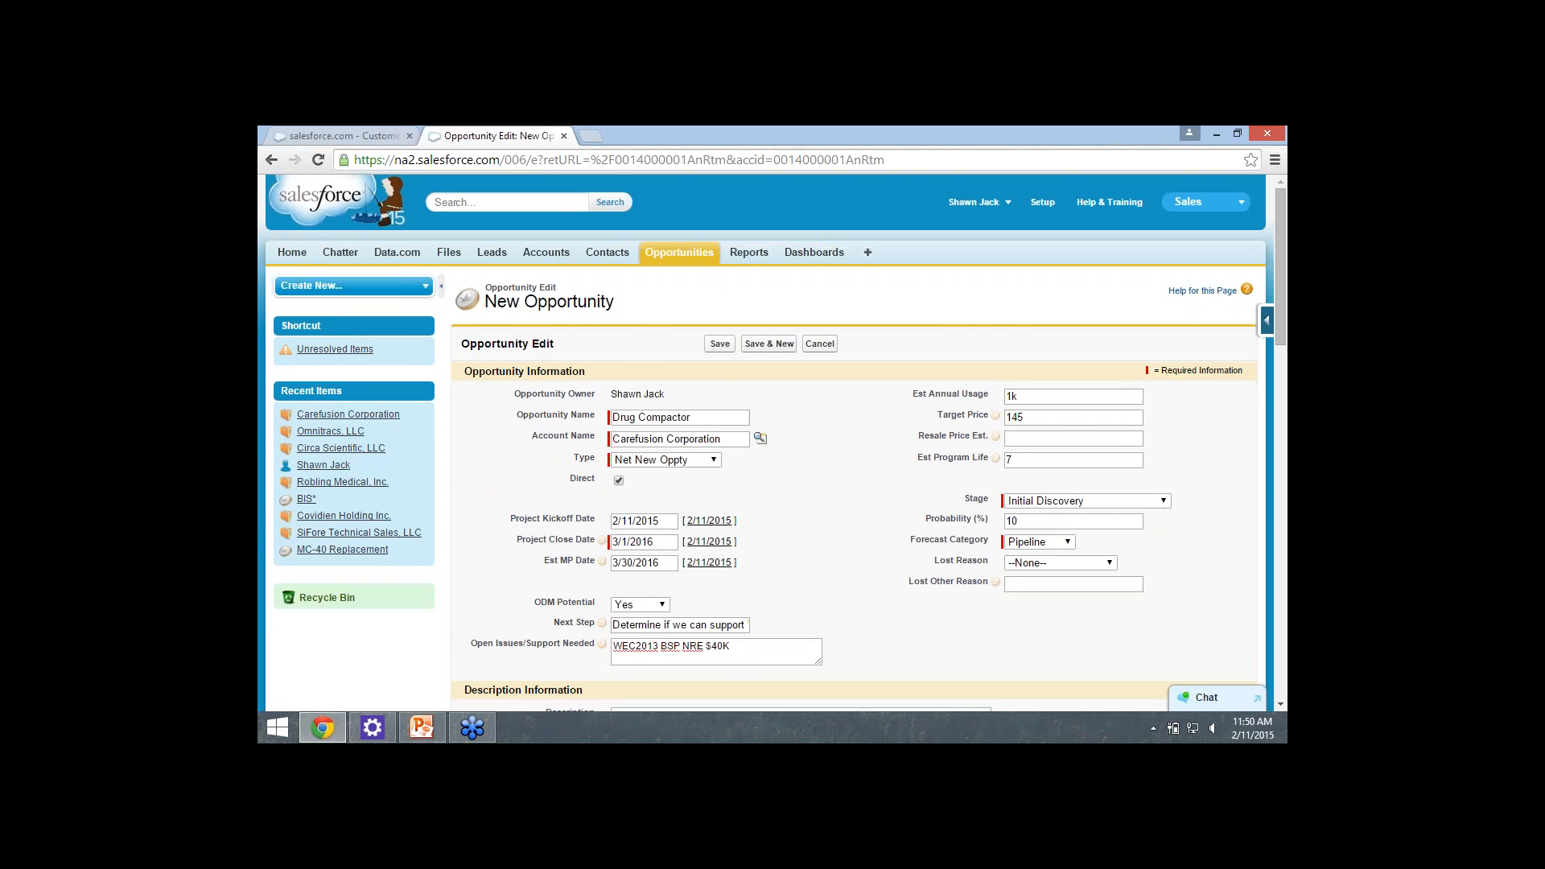
scroll(772, 442, "down", 2)
scroll(773, 443, "up", 1)
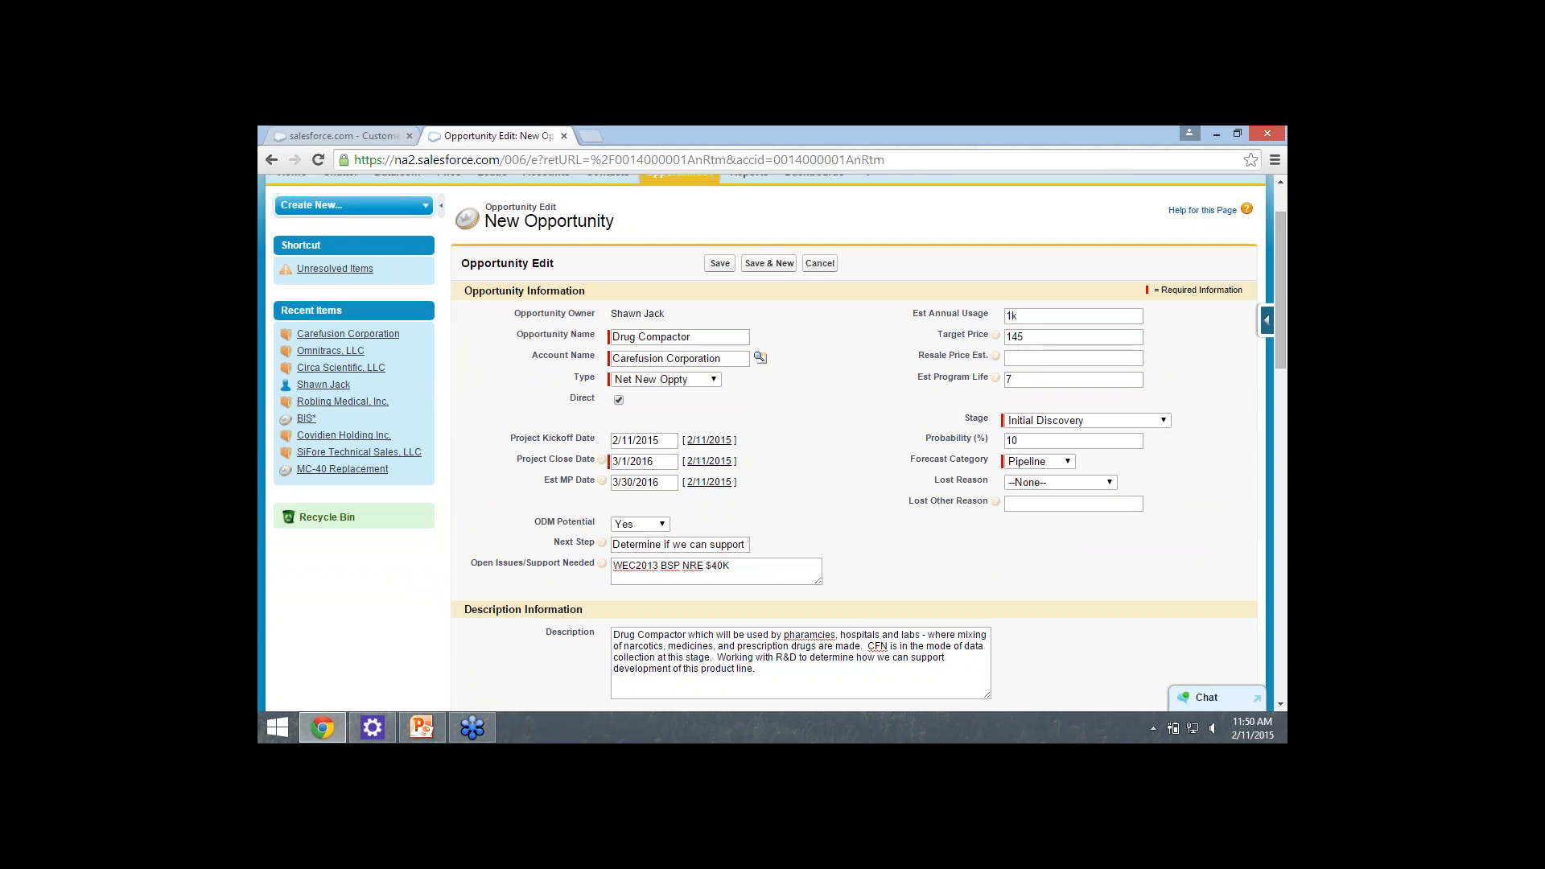
left_click(1024, 337)
double_click(1019, 336)
type("450")
left_click(984, 536)
Review the channel and design win sections of the form and clear the opportunity's Direct option.
scroll(853, 442, "down", 3)
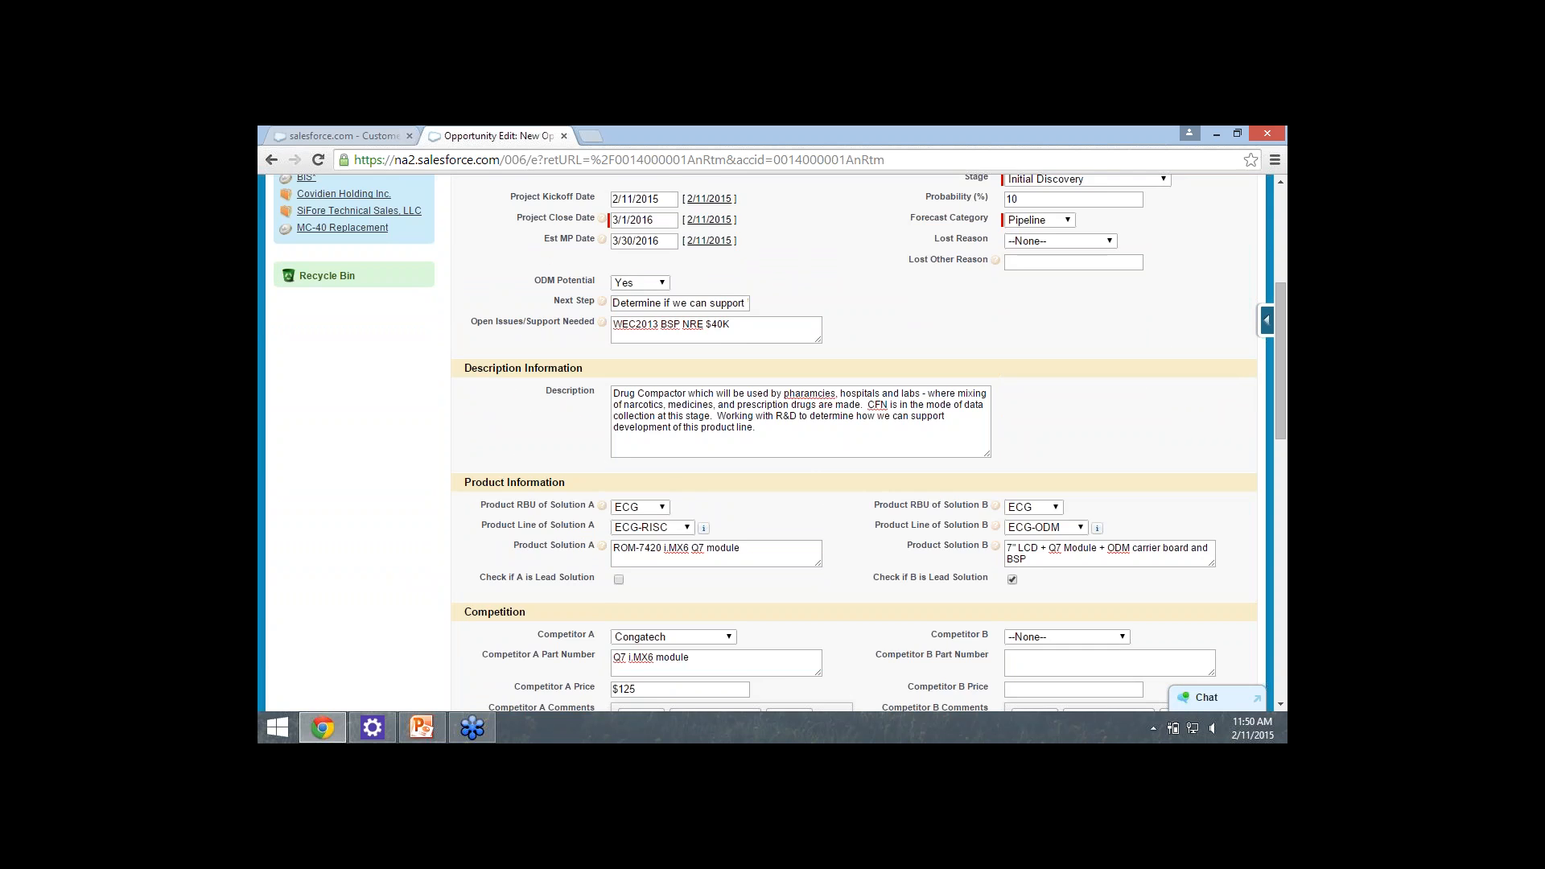
scroll(853, 443, "down", 3)
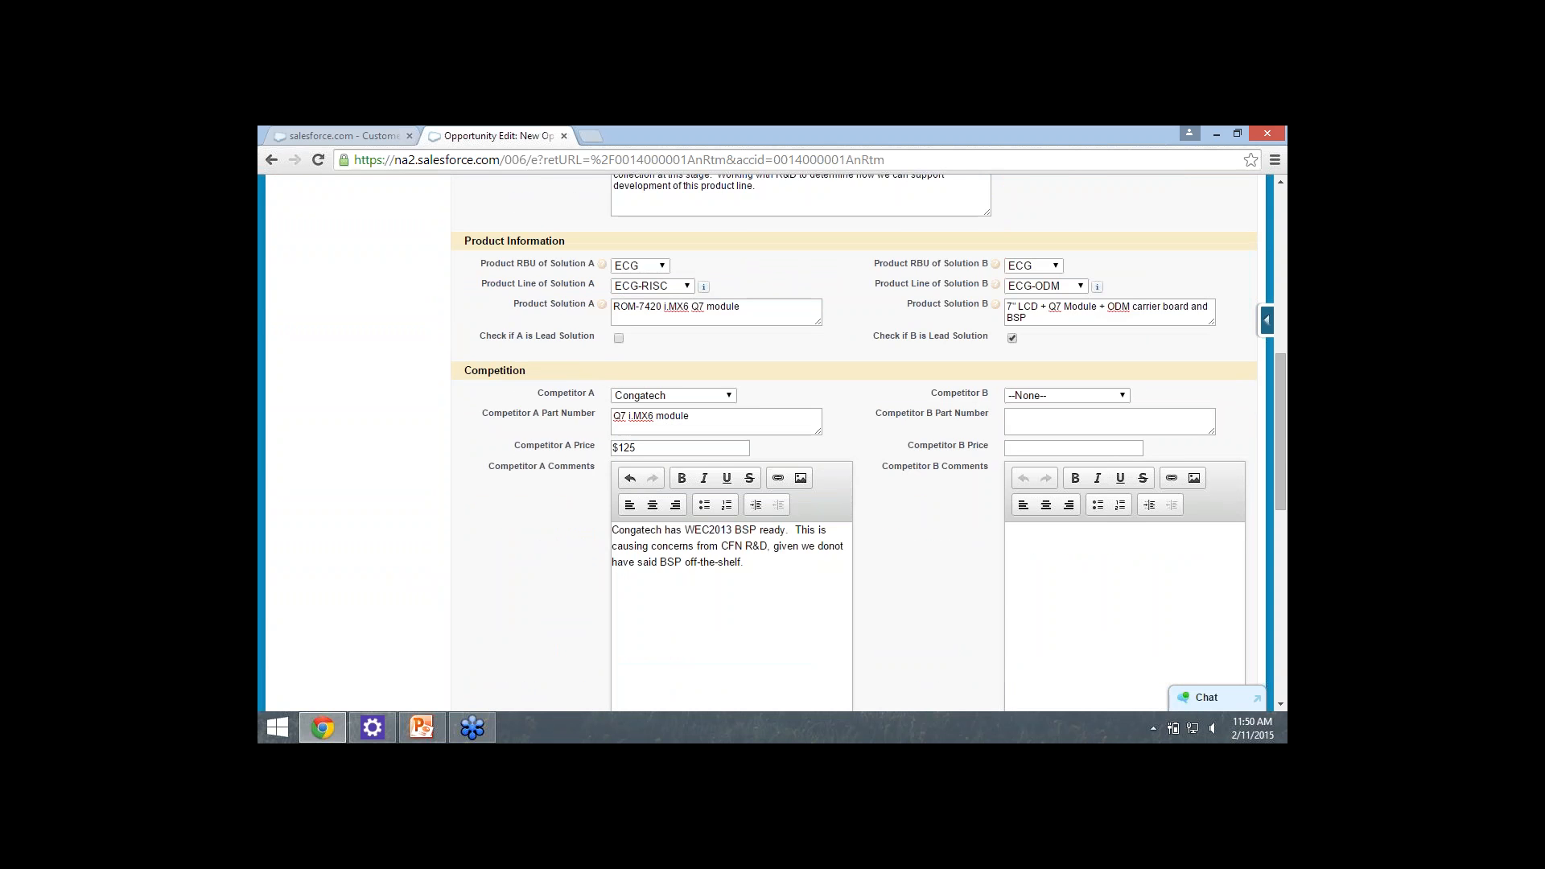
scroll(853, 442, "down", 2)
scroll(853, 443, "down", 4)
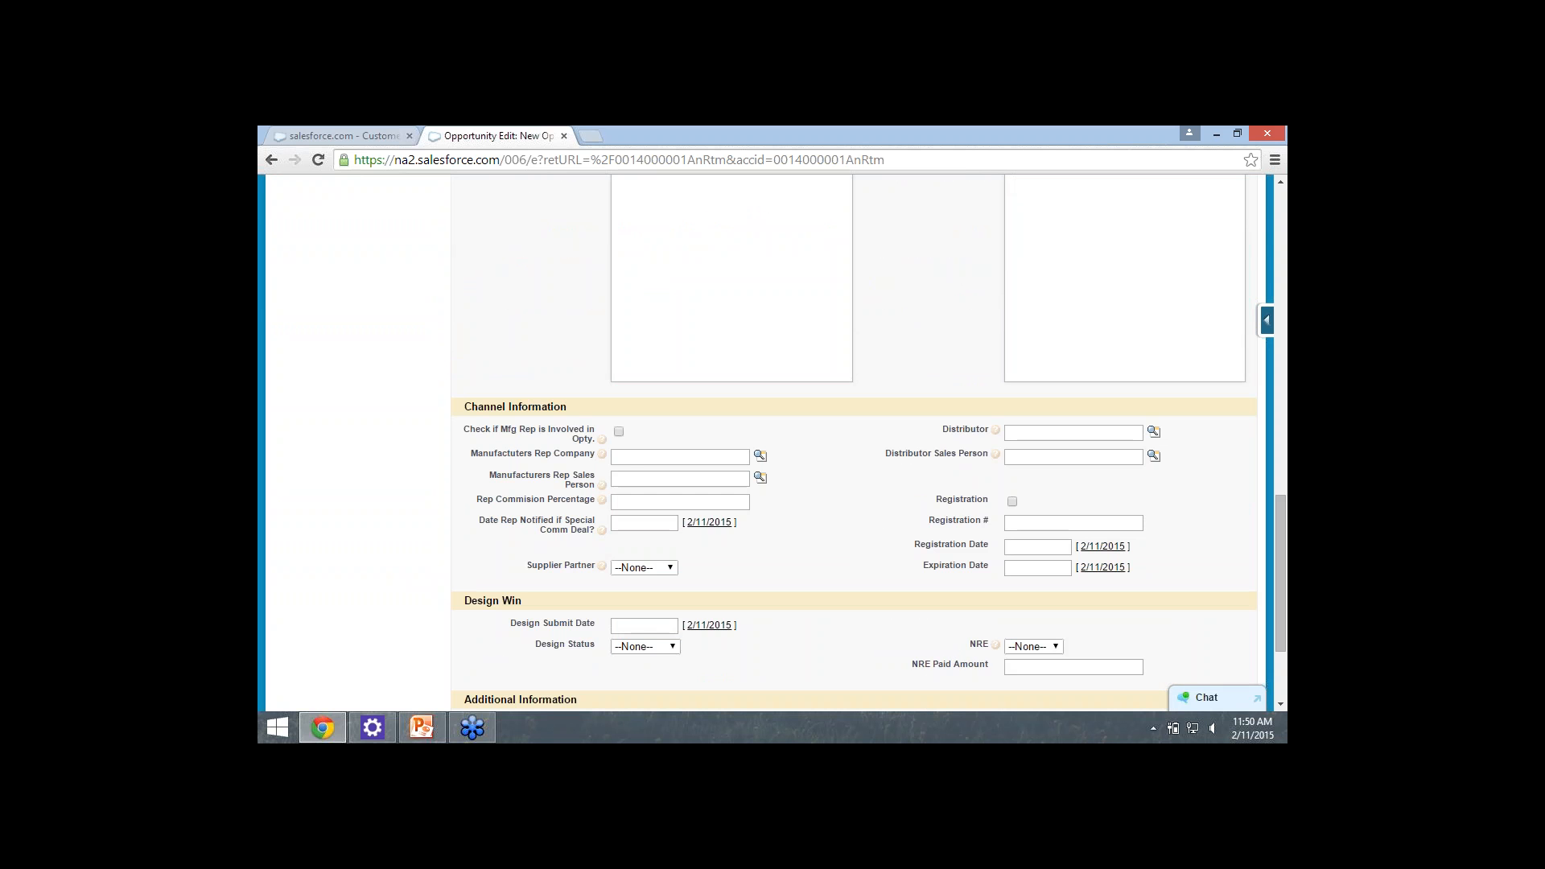
scroll(853, 442, "up", 10)
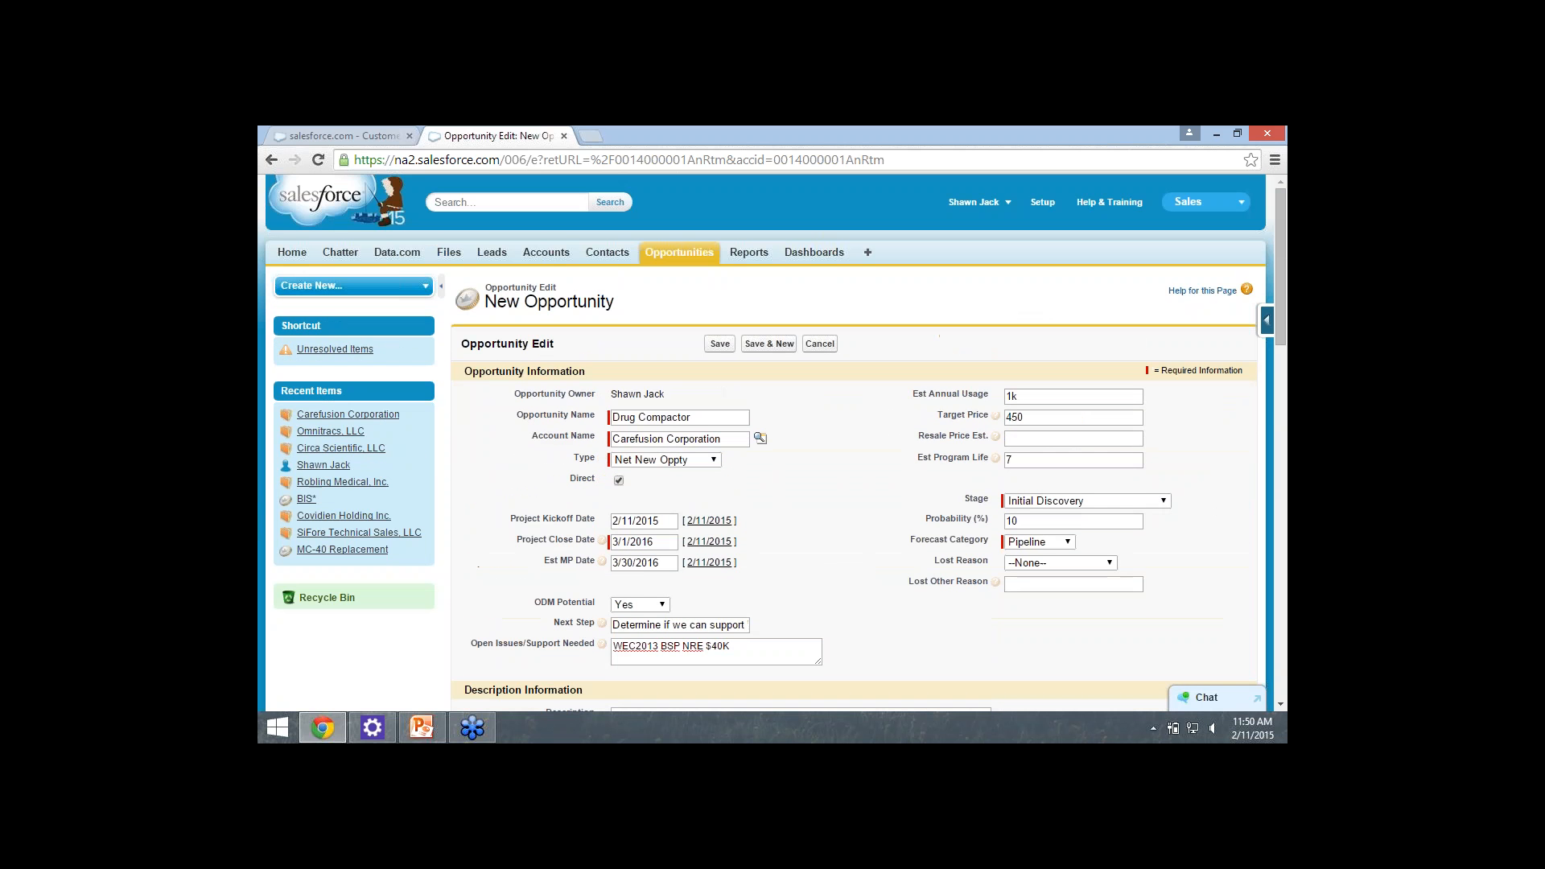
scroll(853, 442, "down", 10)
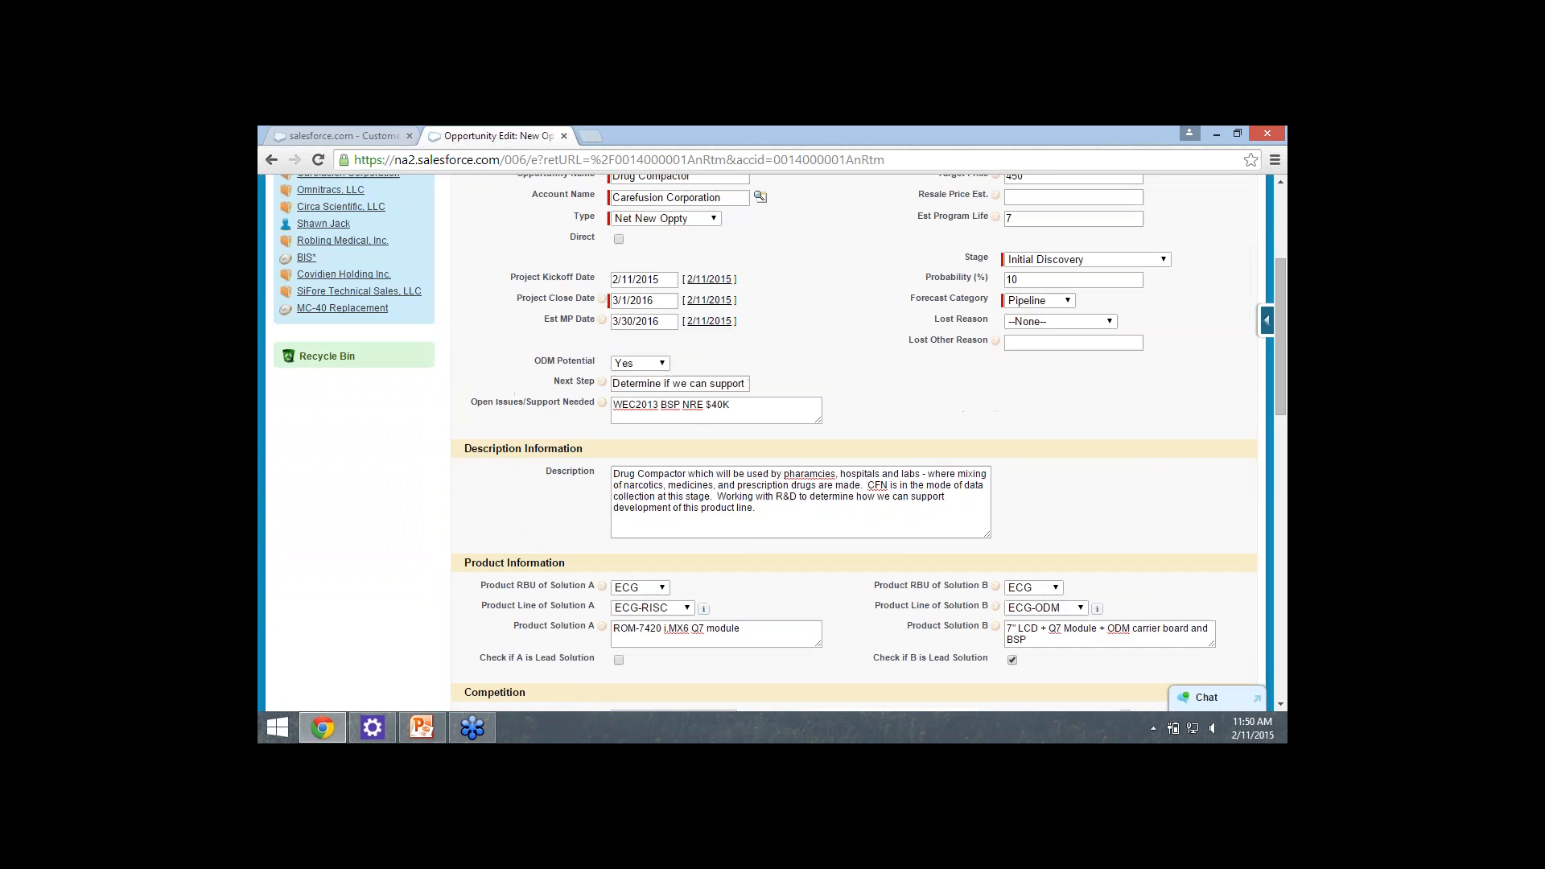
scroll(853, 443, "up", 10)
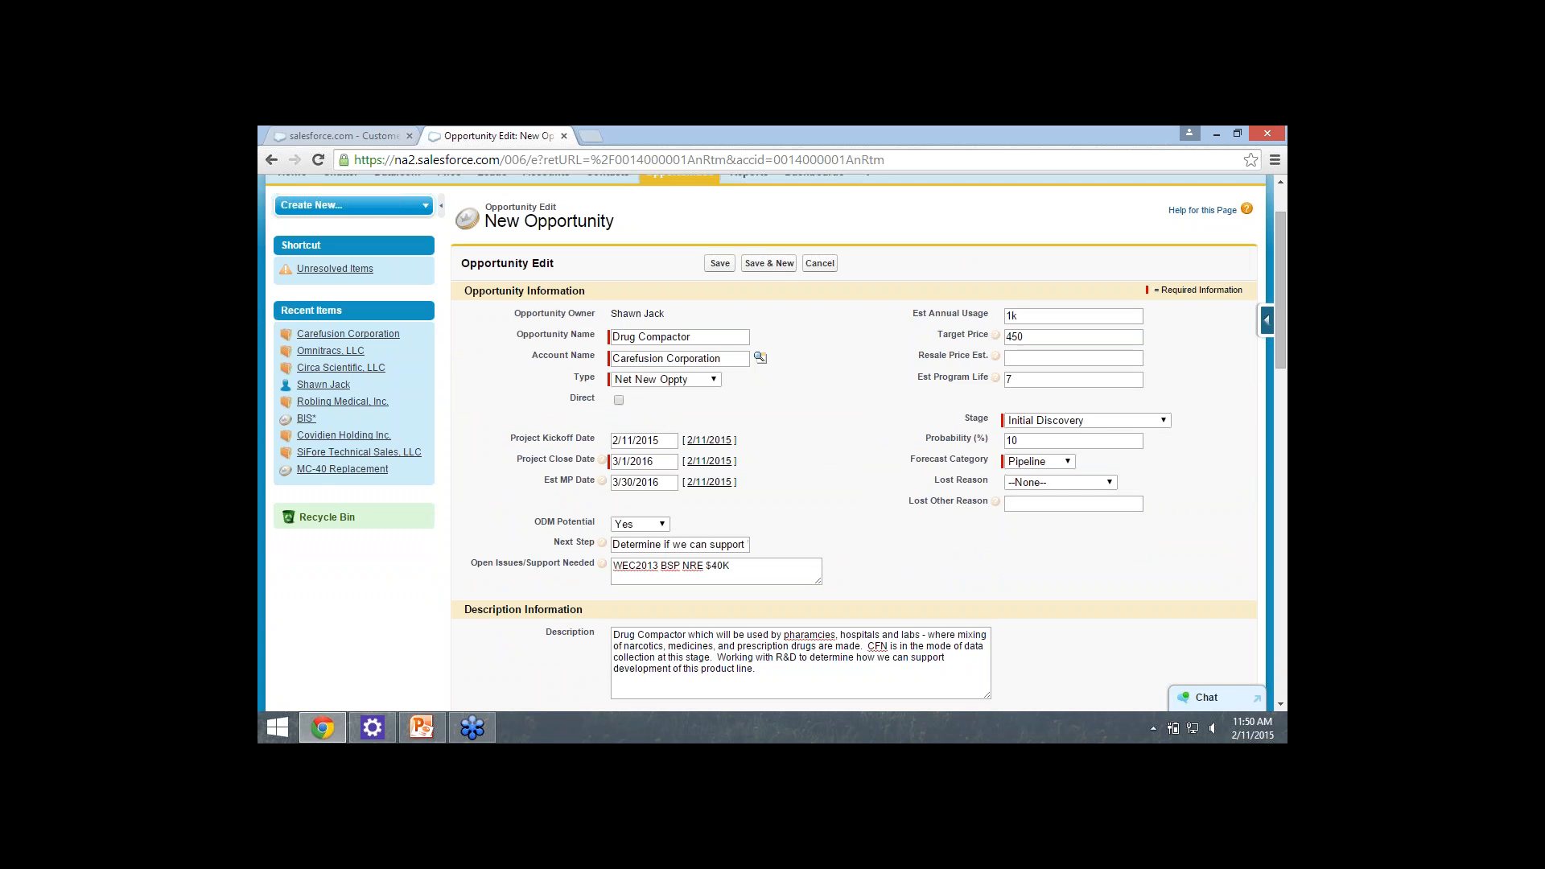
Mark a manufacturer's rep as involved in the opportunity and look up Vision Technical Sales as the Manufacturers Rep Company.
scroll(853, 442, "down", 10)
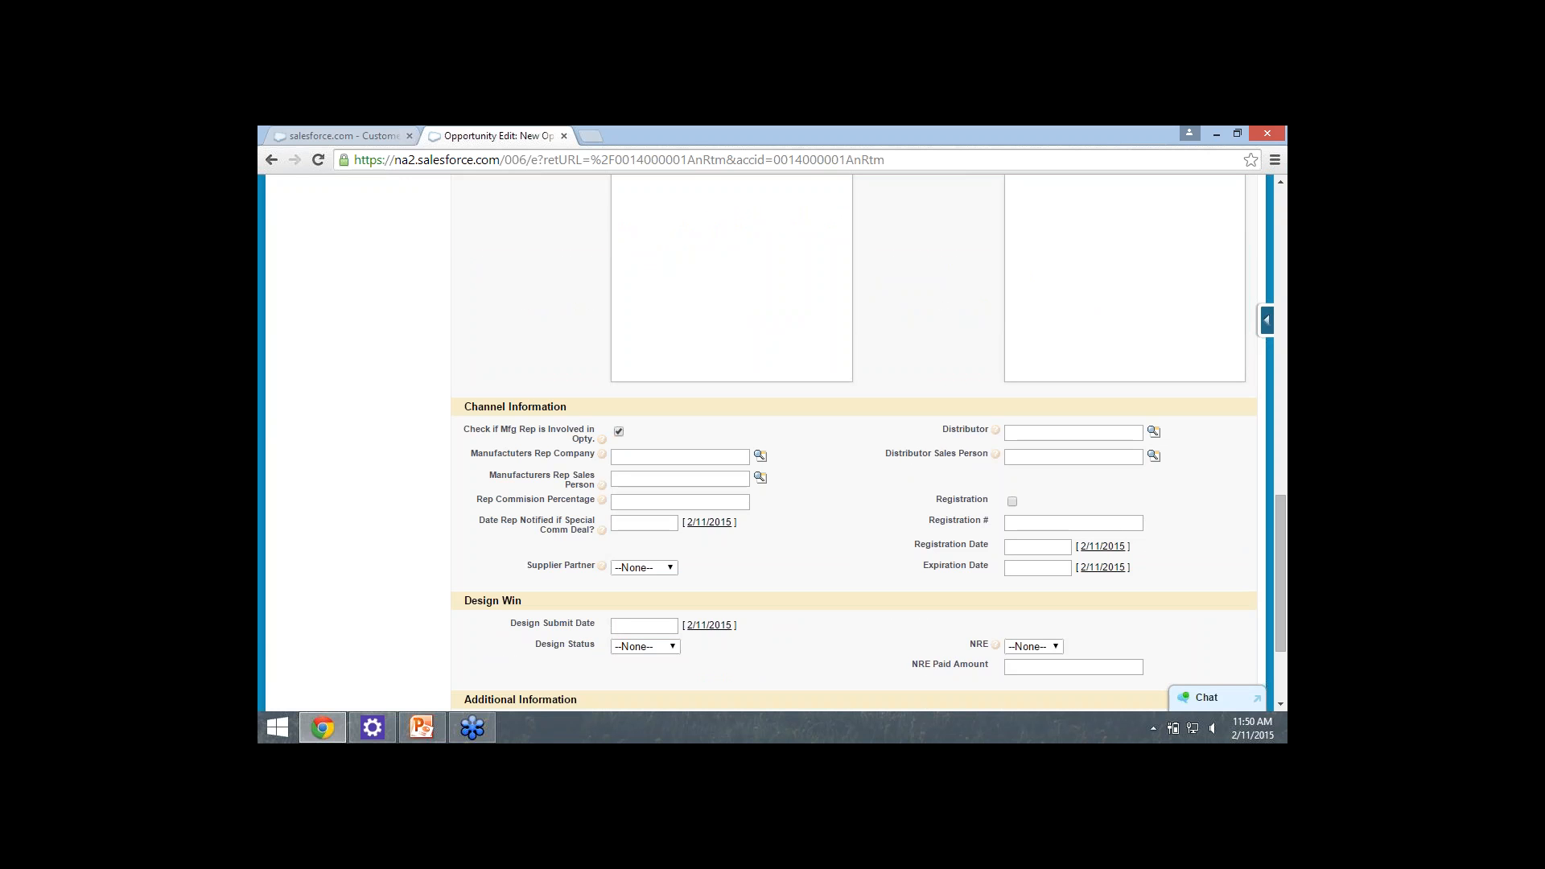
left_click(618, 431)
left_click(680, 457)
left_click(760, 456)
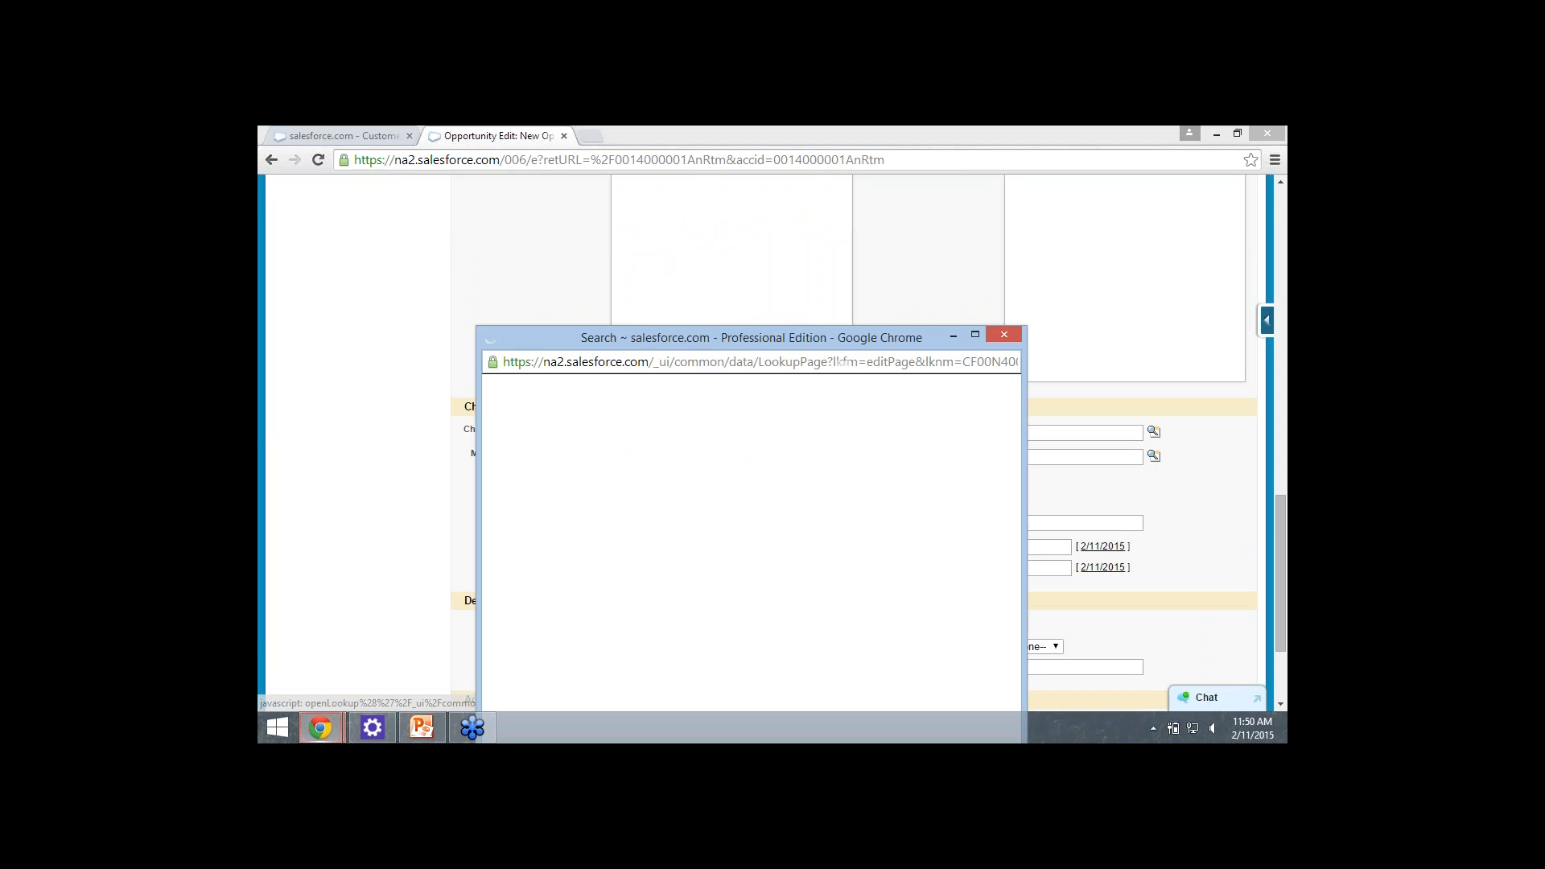
type("Vision")
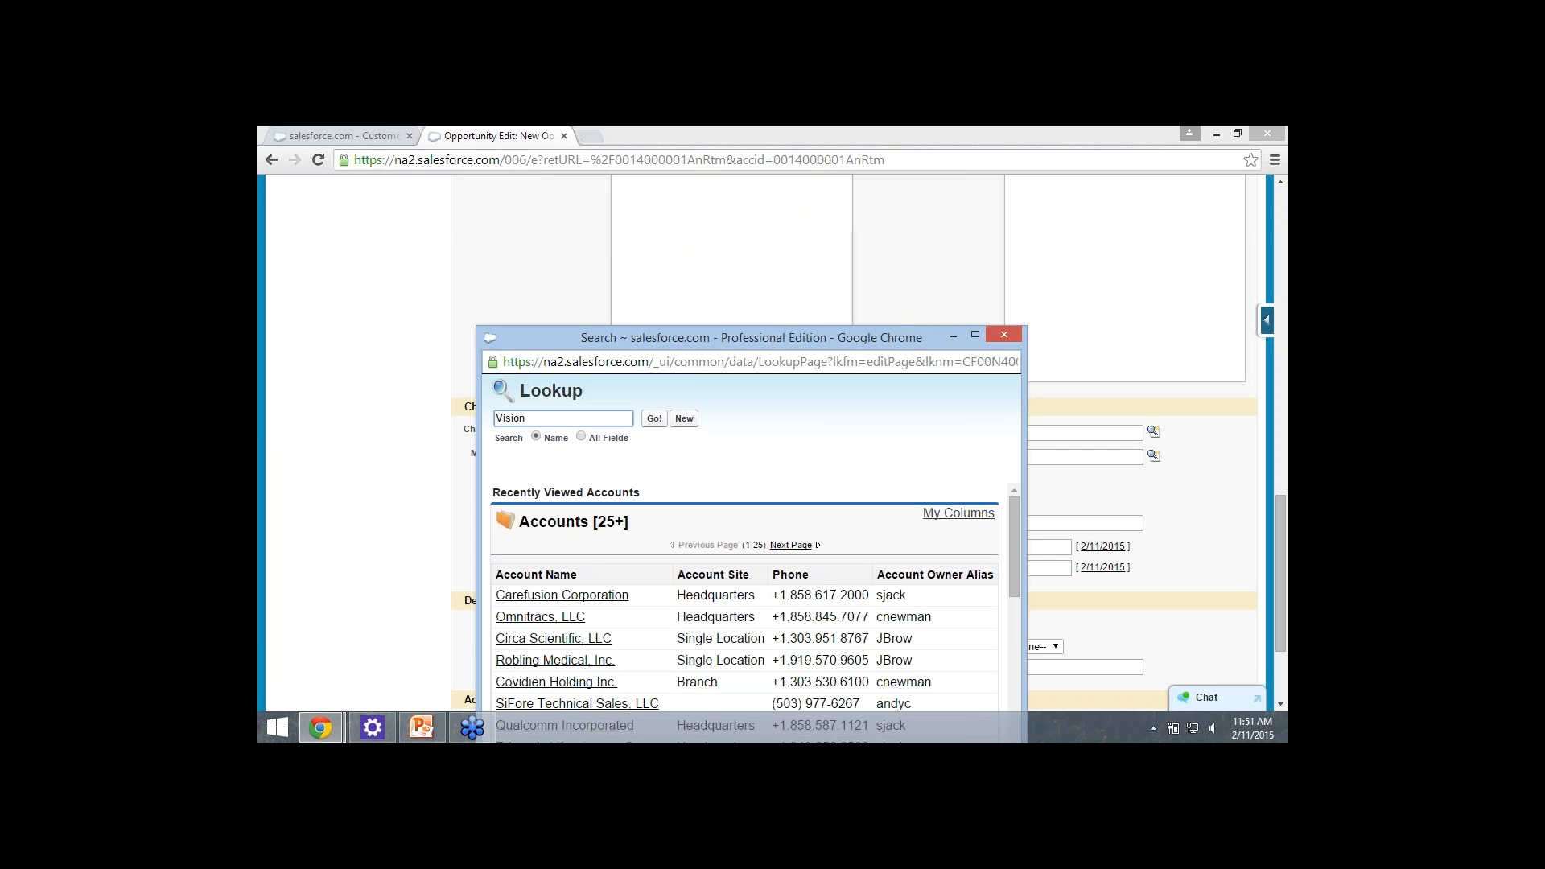
key("Return")
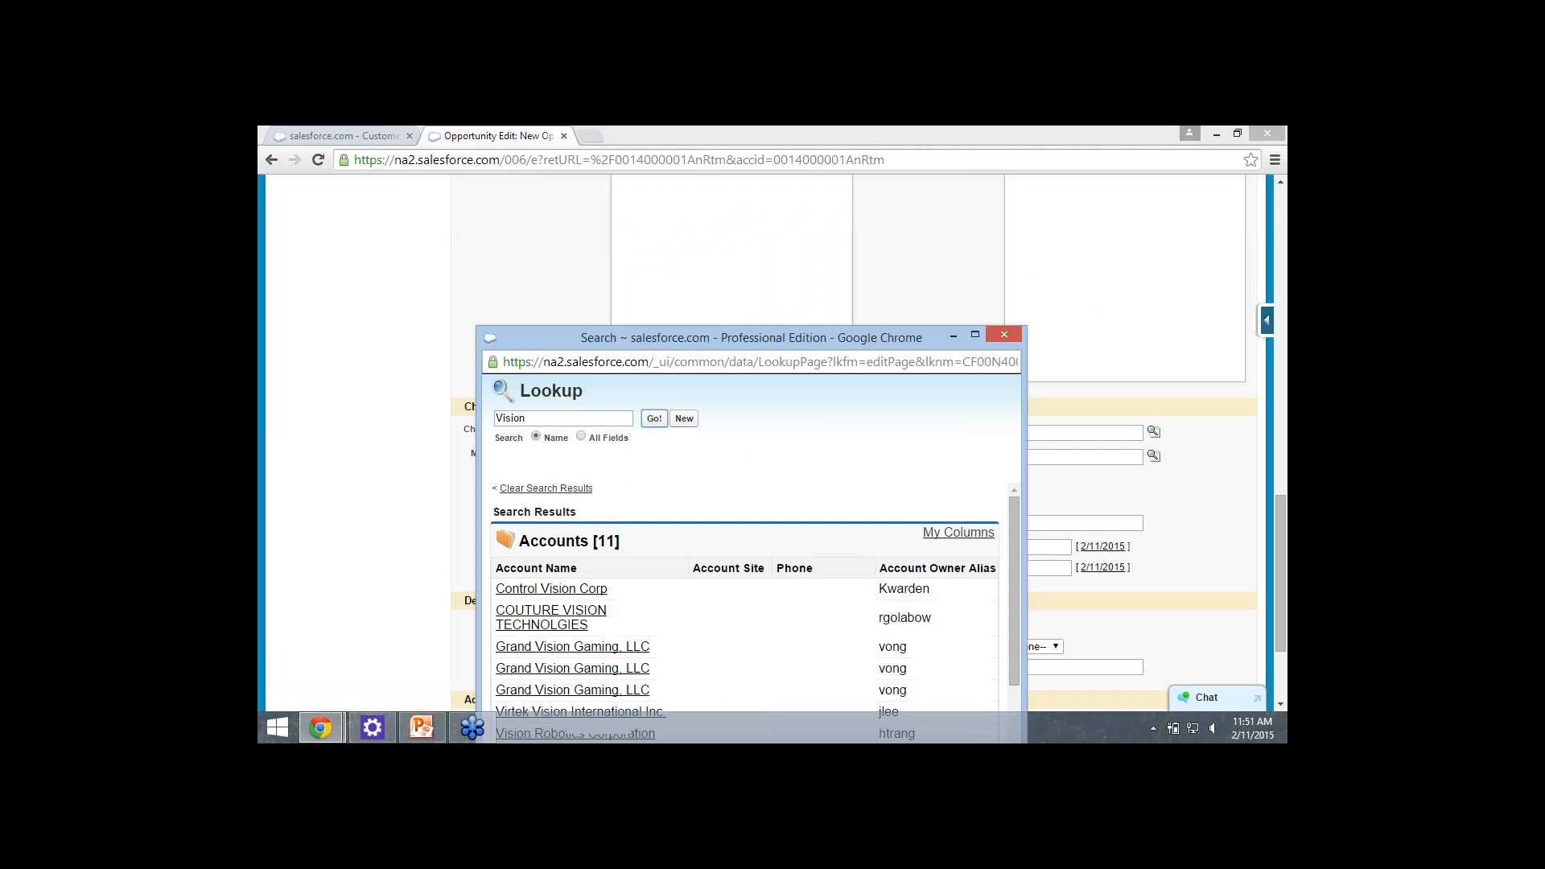
scroll(745, 611, "down", 1)
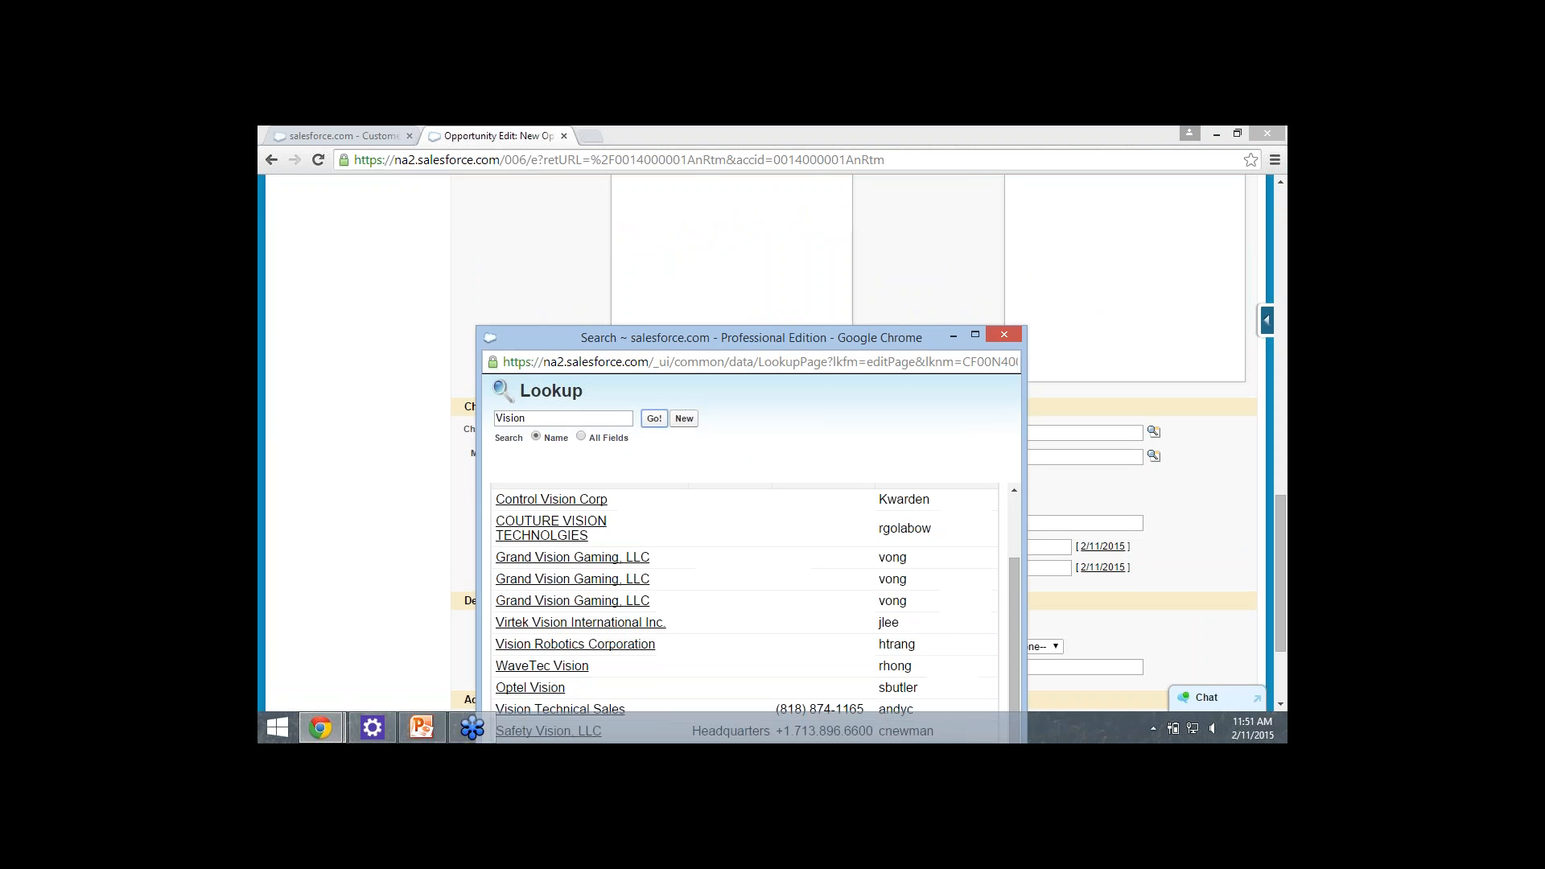
left_click_drag(708, 338, 714, 227)
left_click(565, 600)
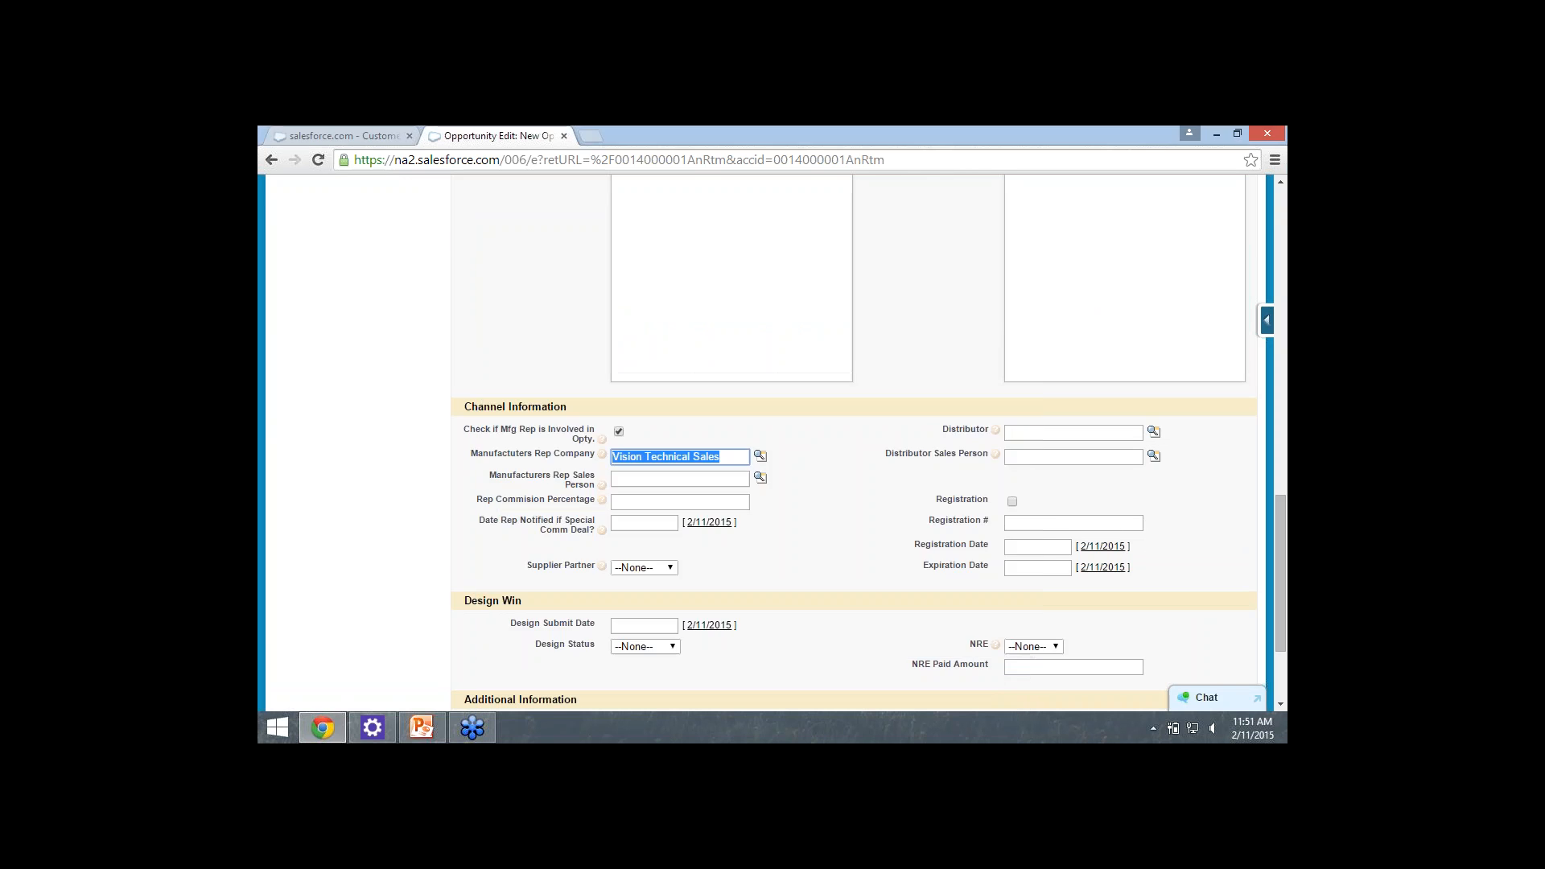
Try to find the manufacturer's rep sales person by searching the contact lookup for Vision.
left_click(679, 479)
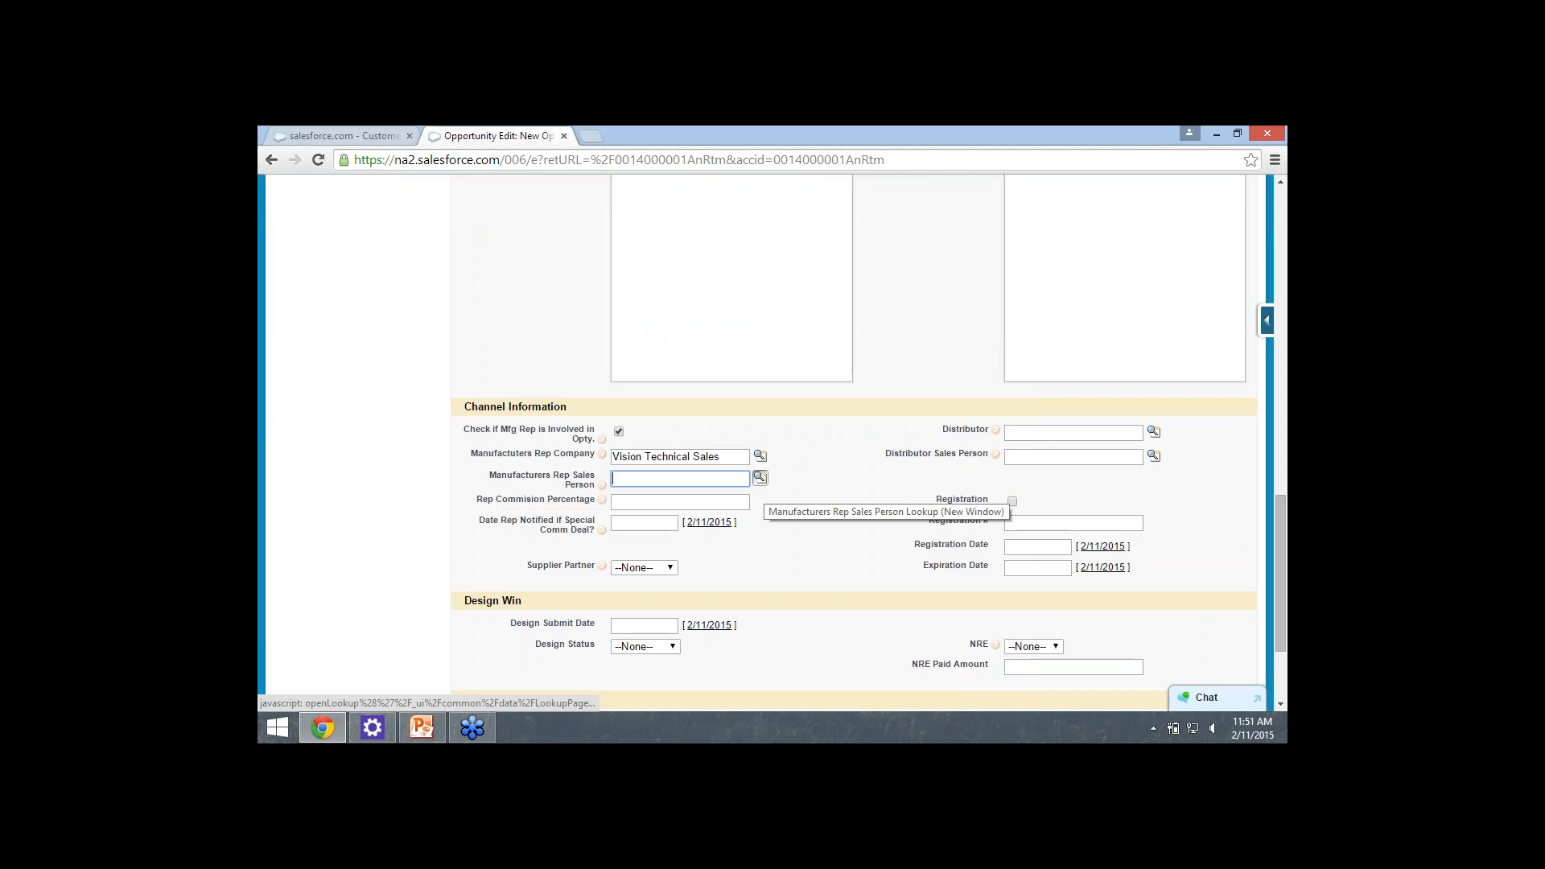
left_click(760, 478)
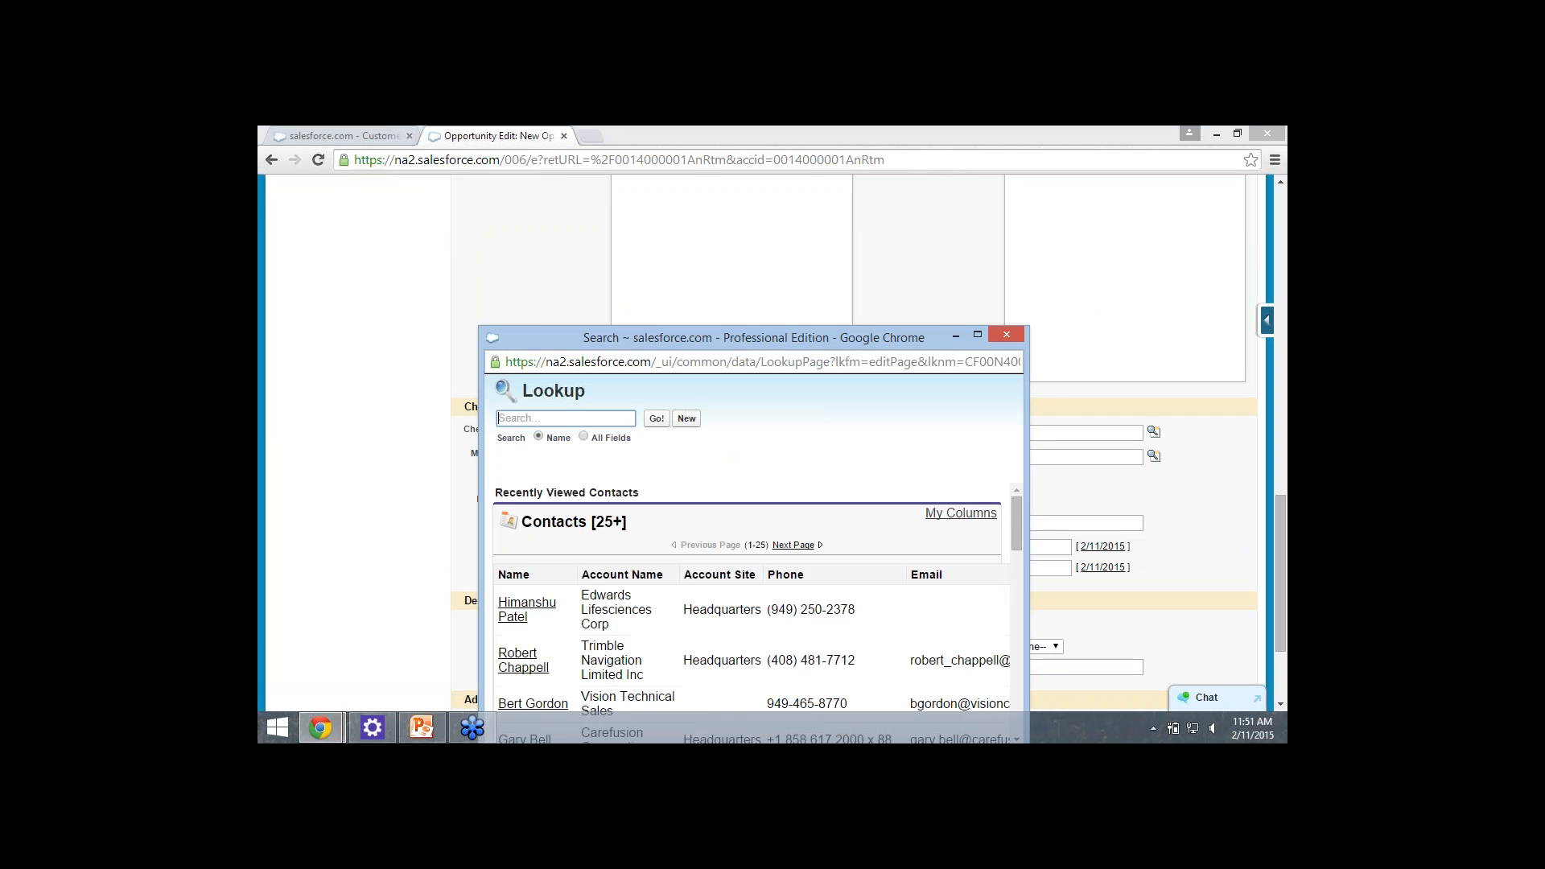
left_click(594, 270)
key("Down")
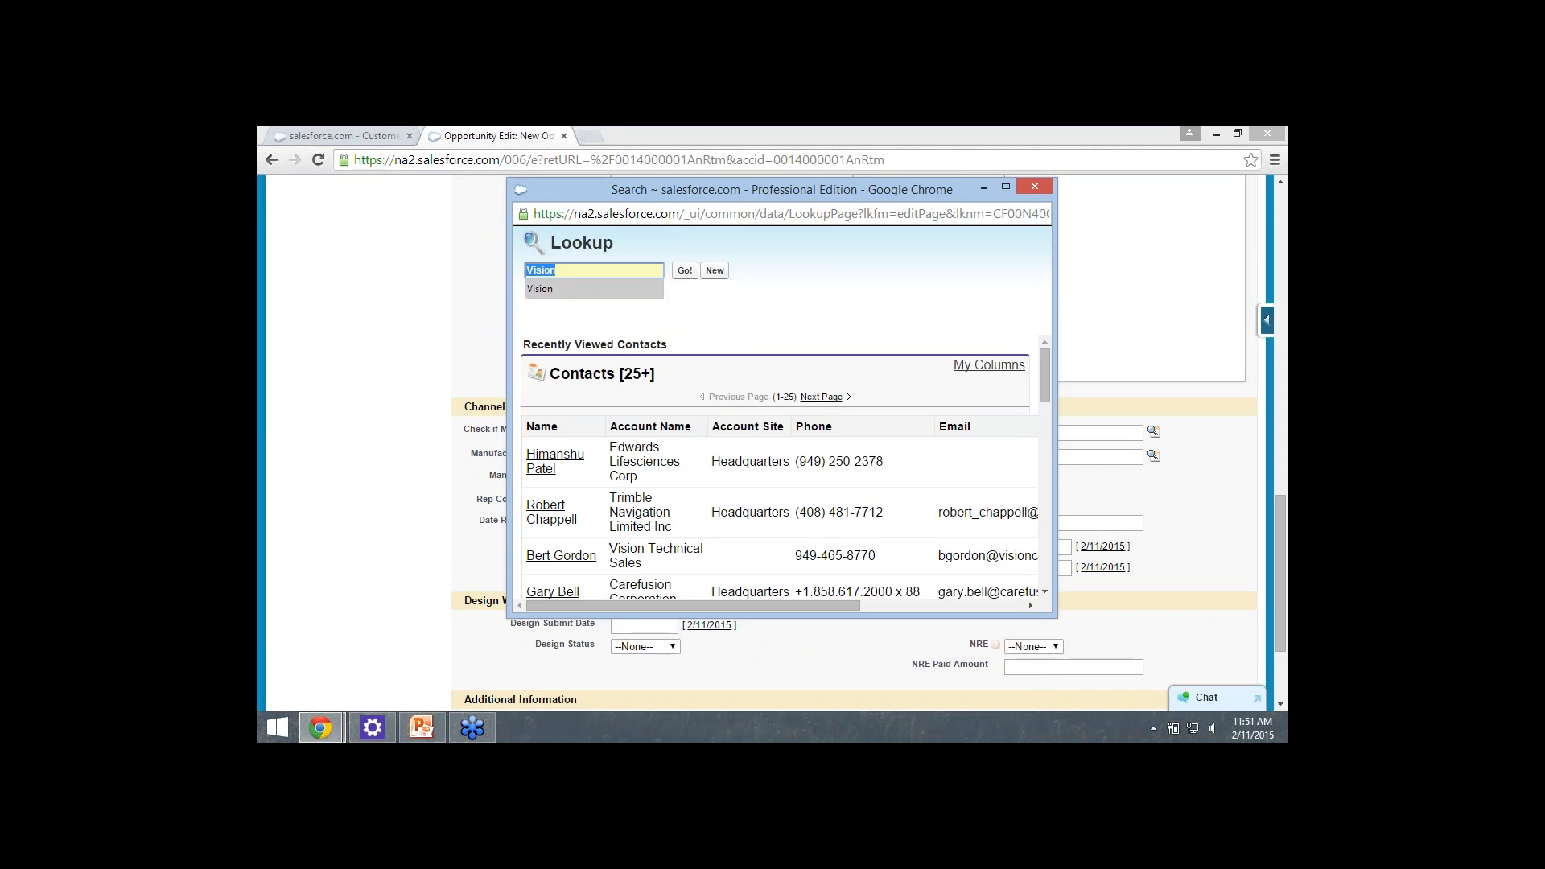
key("Return")
key("Return")
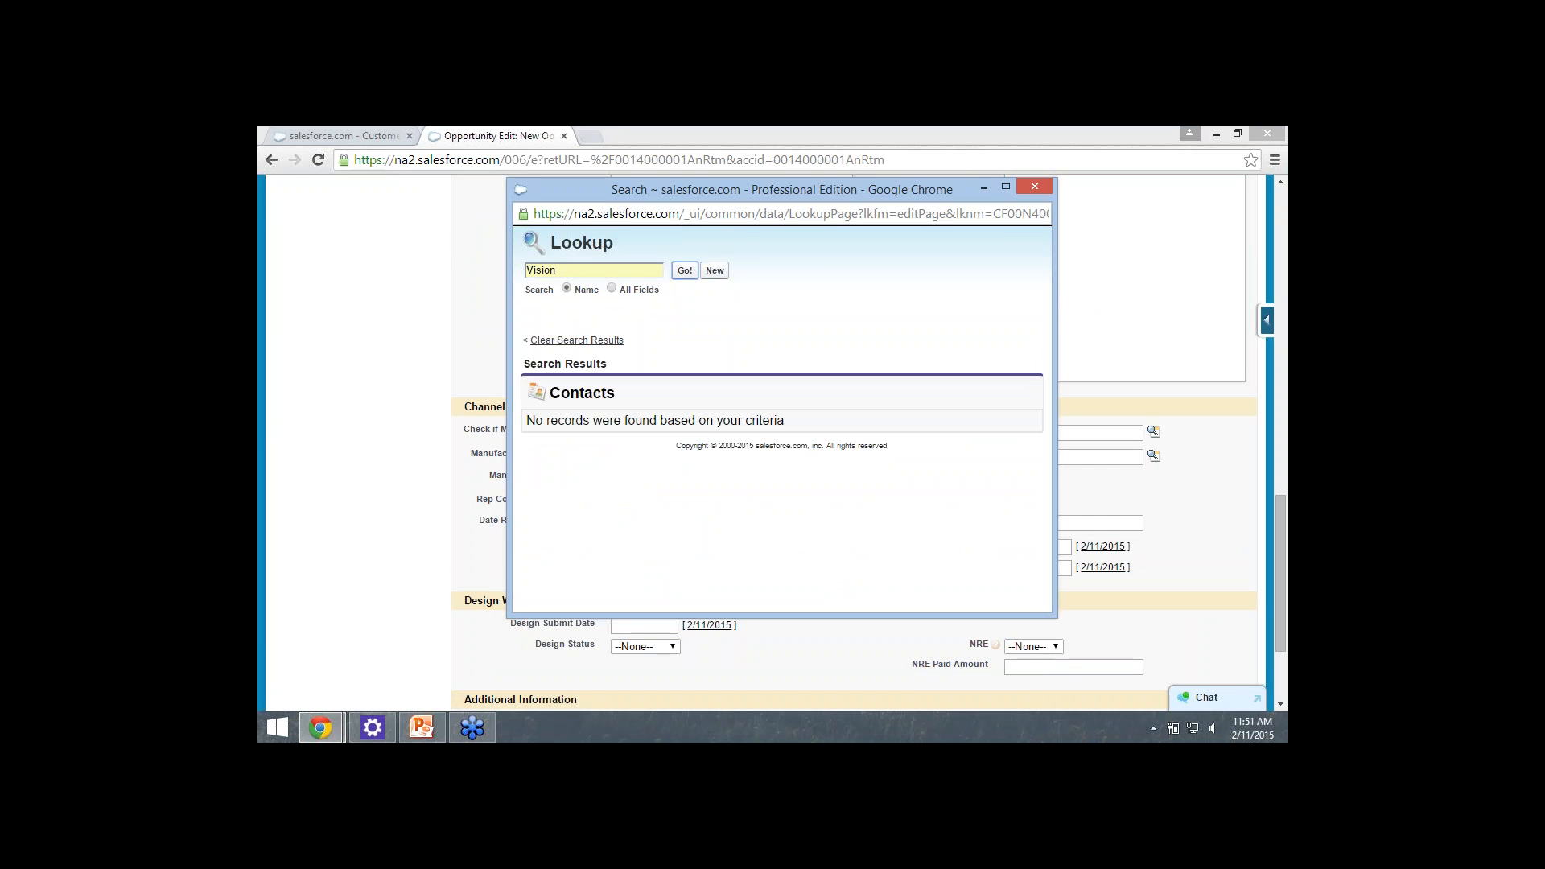
key("alt+F4")
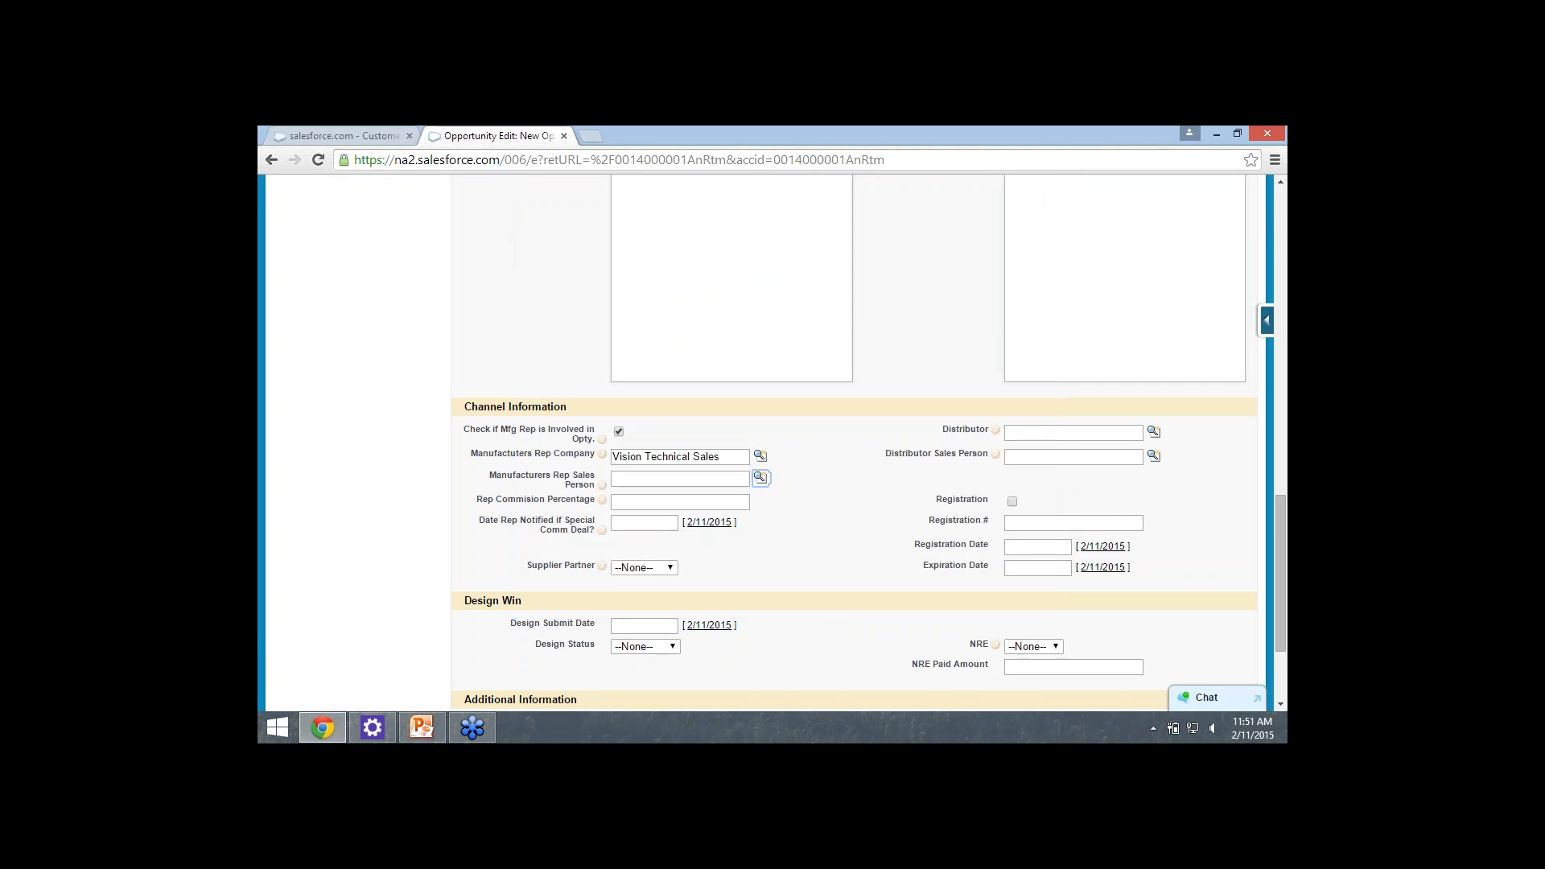
Fill in the Manufacturers Rep Sales Person with the Vision Technical Sales contact suggested from the recent items.
left_click(680, 479)
type("Ber")
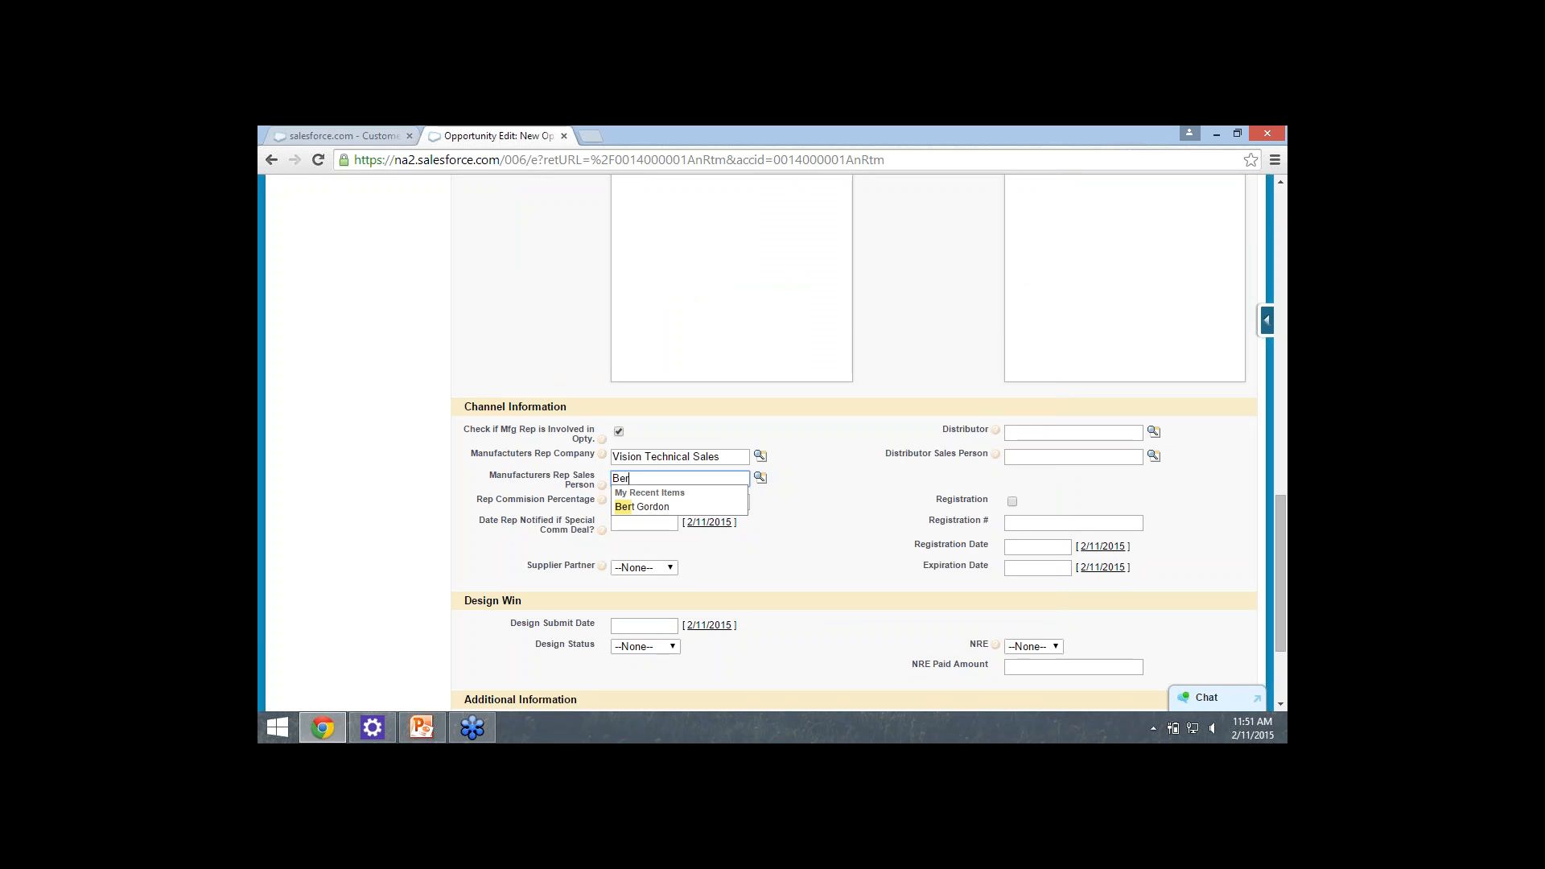
key("Down")
key("Return")
key("Tab")
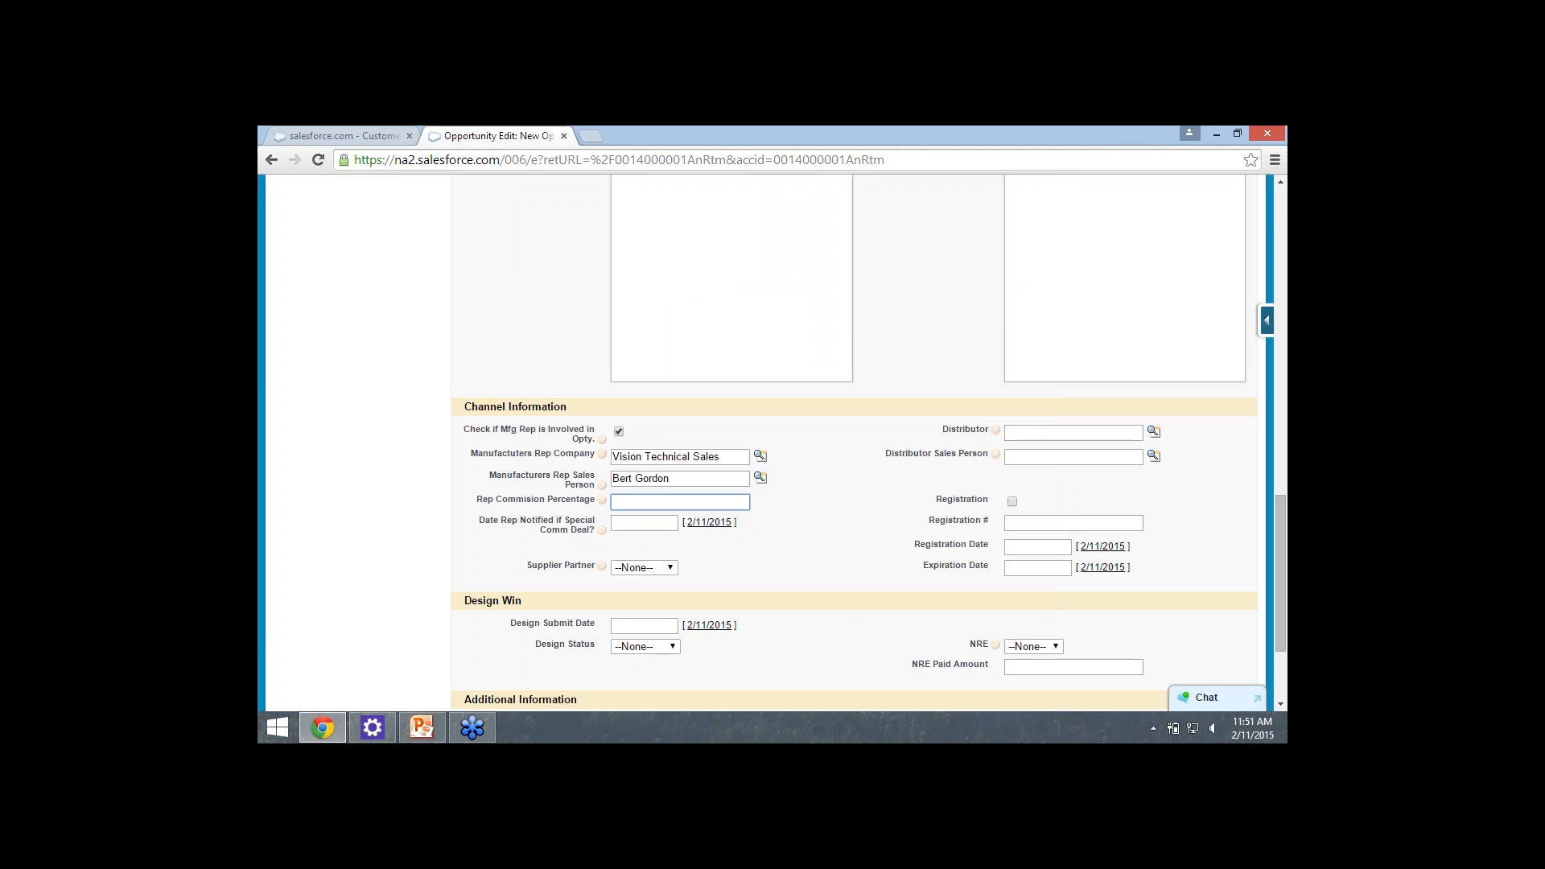
Set the rep commission percentage to 2.0 and the date the rep was notified of the special commission deal to 2/11/2015.
type("3.0")
left_click(644, 523)
left_click(602, 531)
left_click(660, 502)
left_click(793, 511)
double_click(660, 501)
left_click(660, 501)
double_click(624, 501)
type("2.0")
left_click(643, 523)
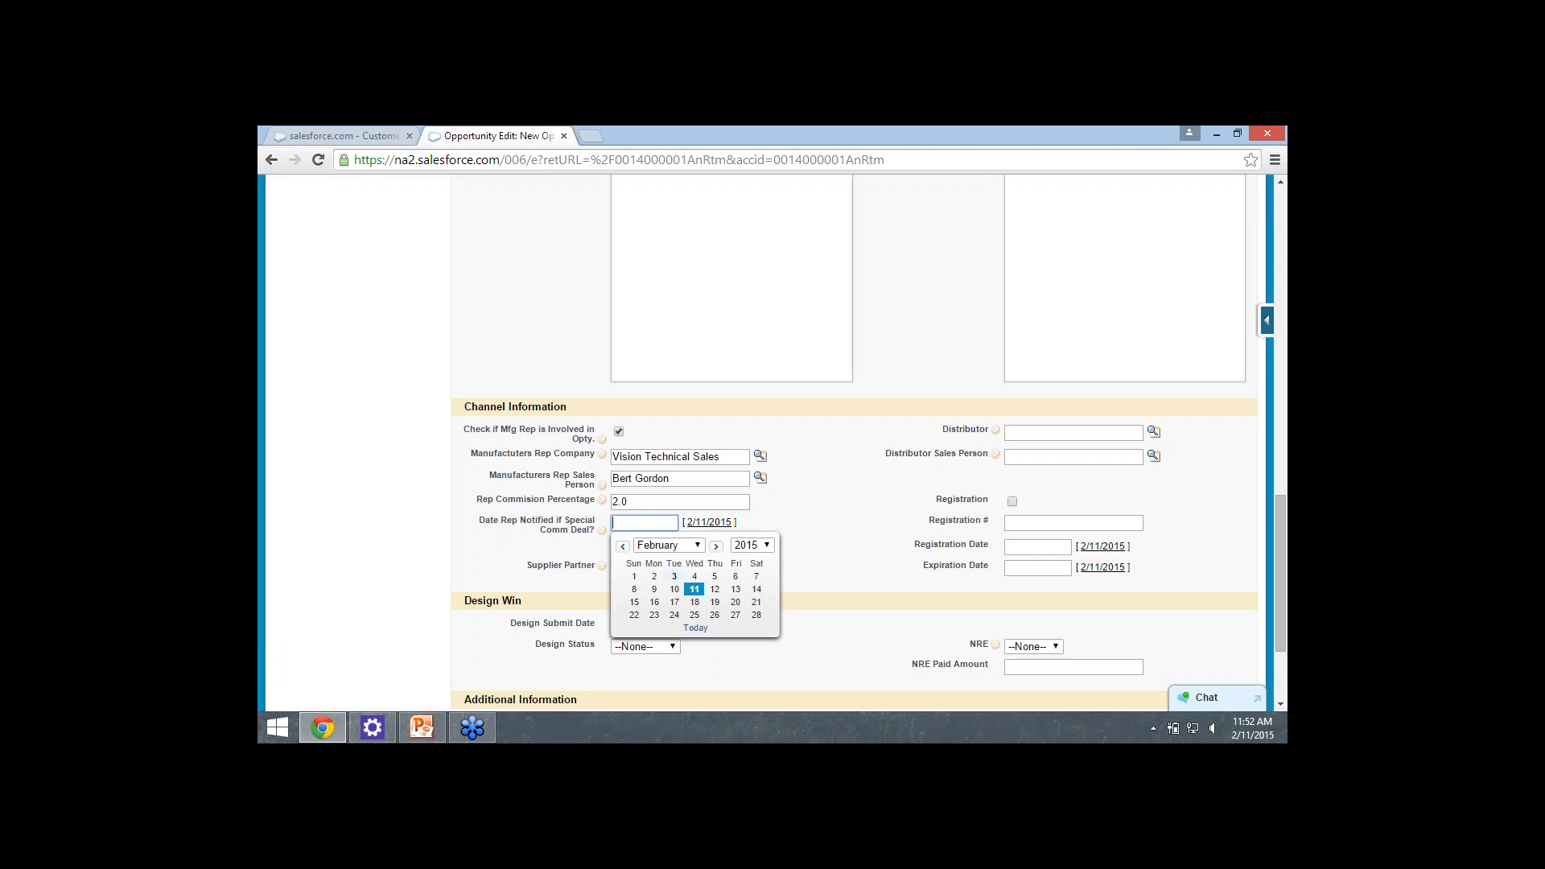
left_click(695, 589)
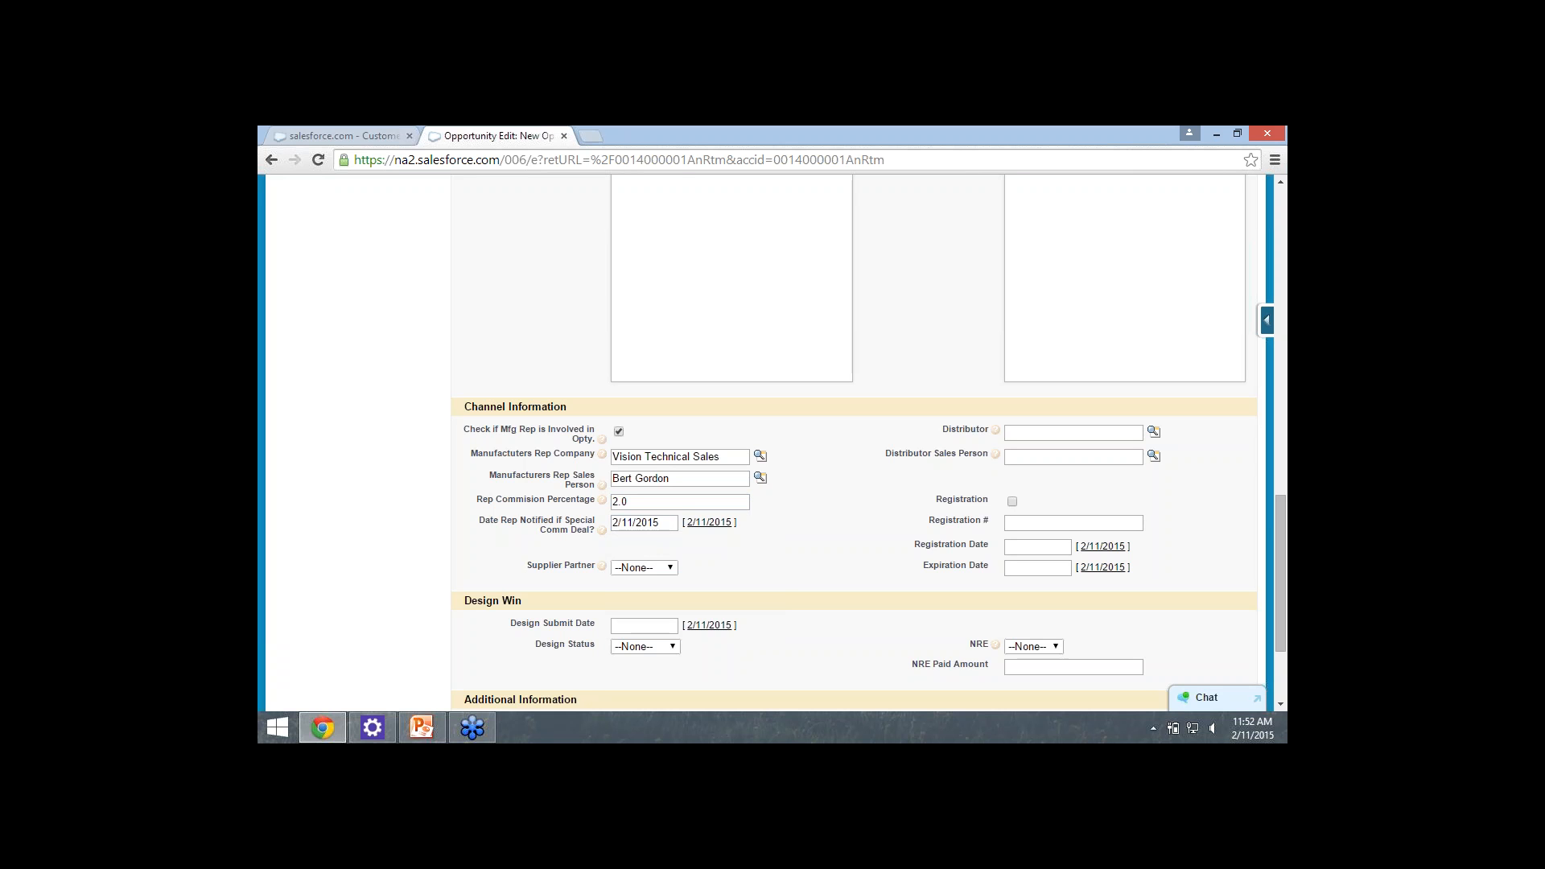
Set the opportunity's Target Price to 365.
scroll(965, 338, "up", 13)
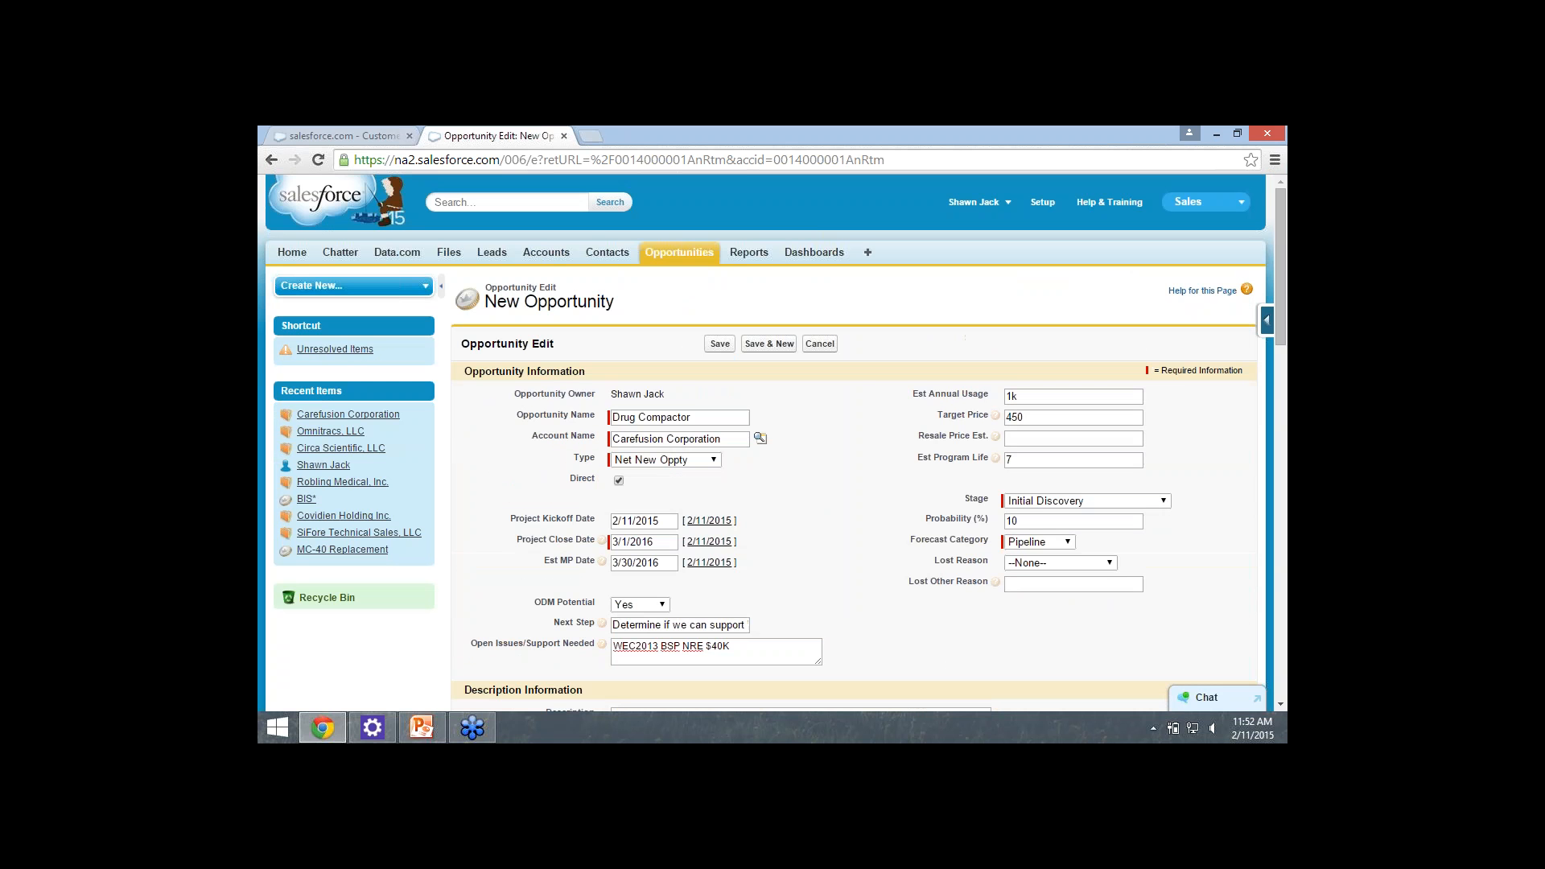
left_click_drag(1026, 418, 998, 417)
type("365")
Set the Supplier Partner in the channel information to Freescale.
scroll(853, 442, "down", 10)
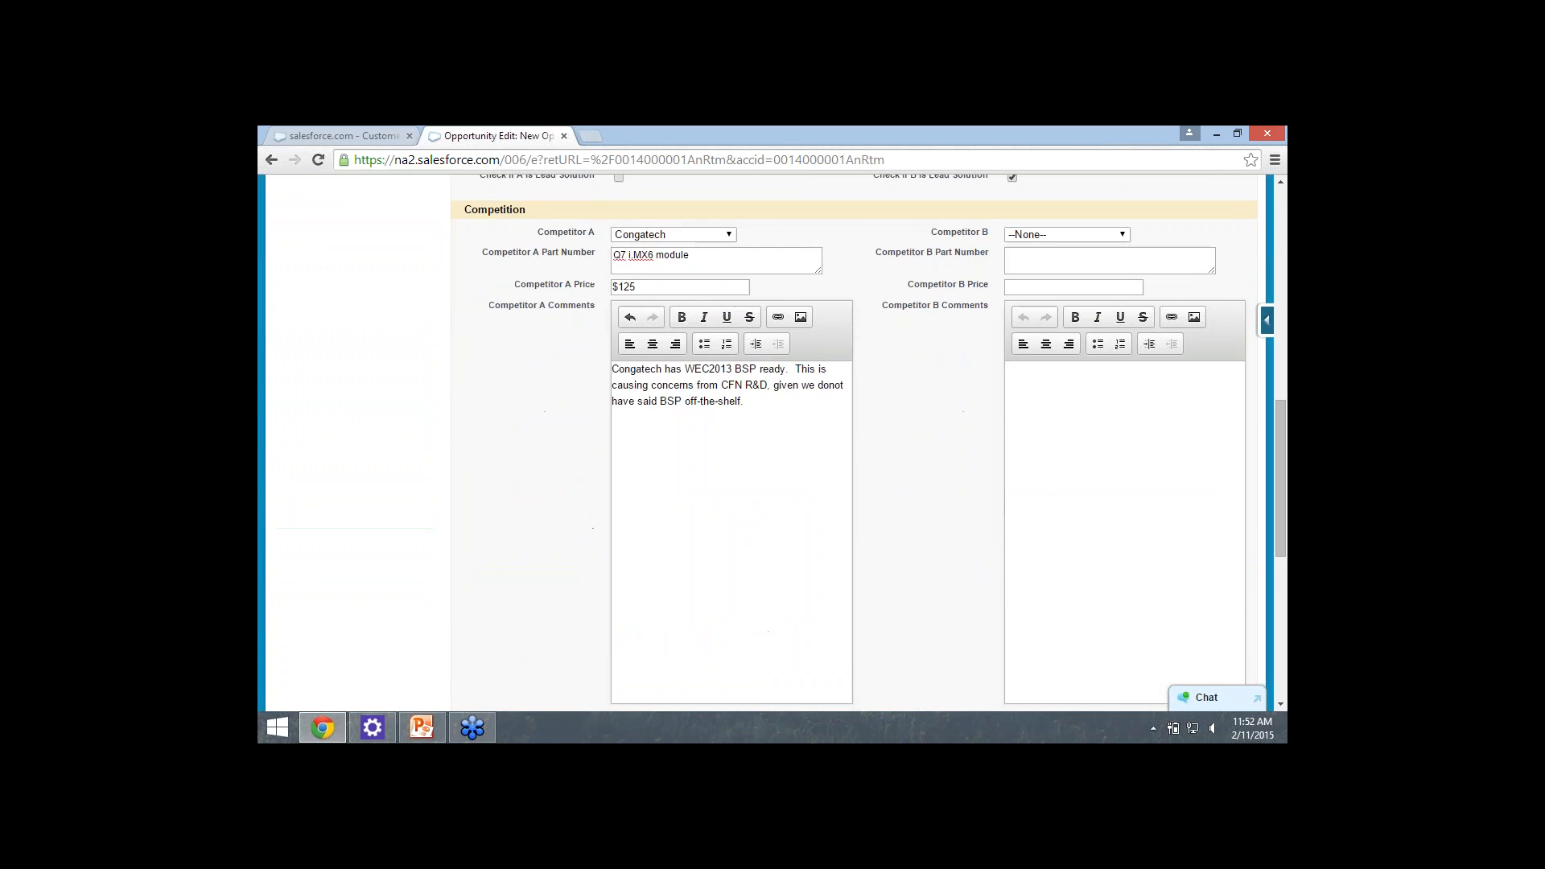
scroll(853, 442, "down", 5)
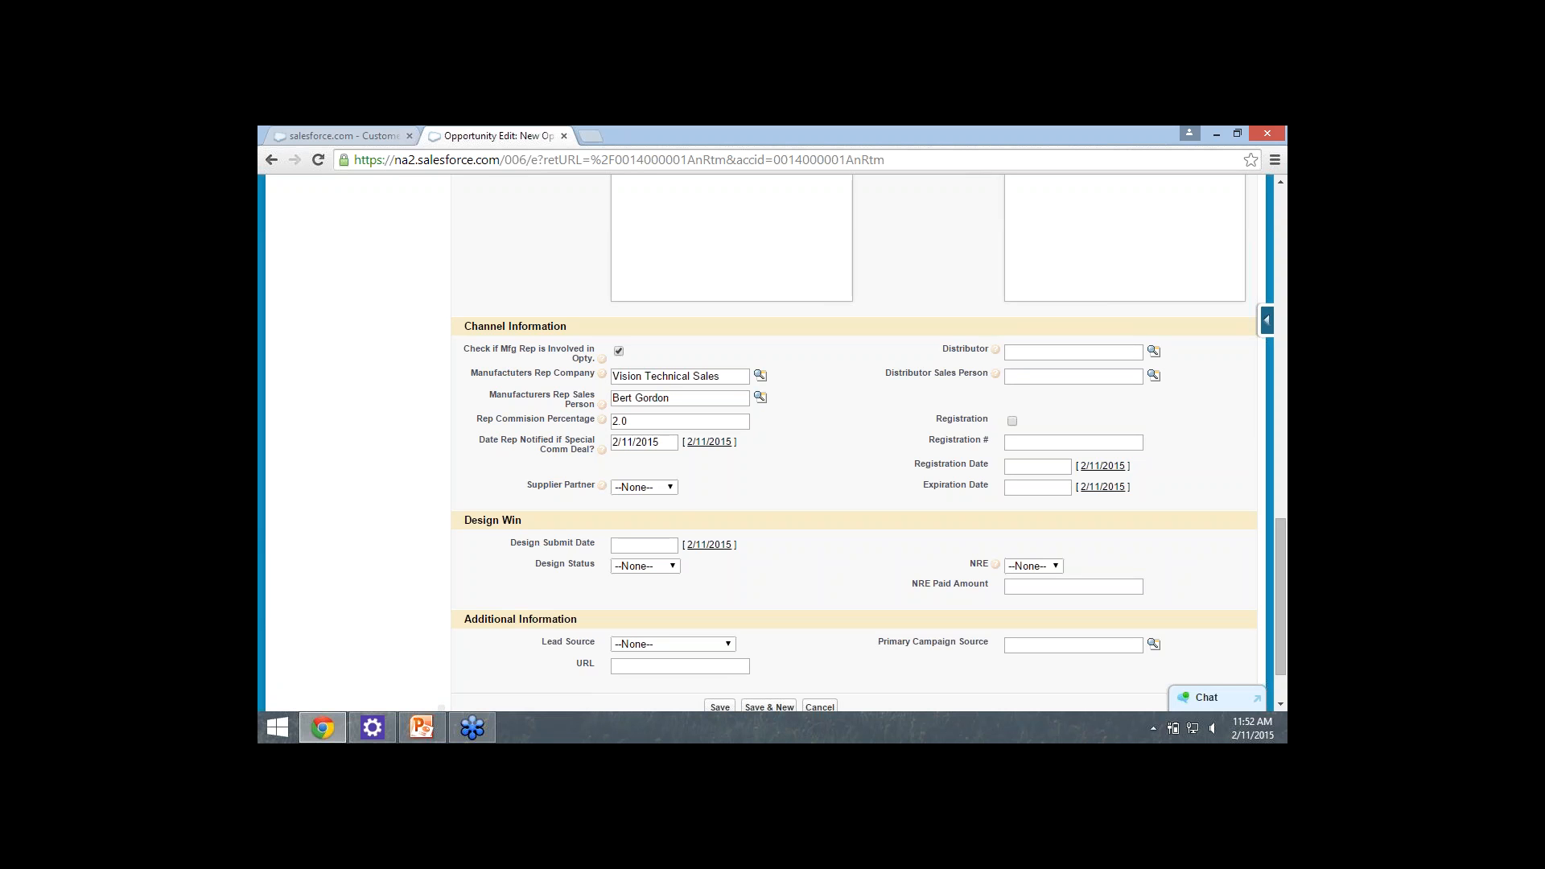
left_click(645, 486)
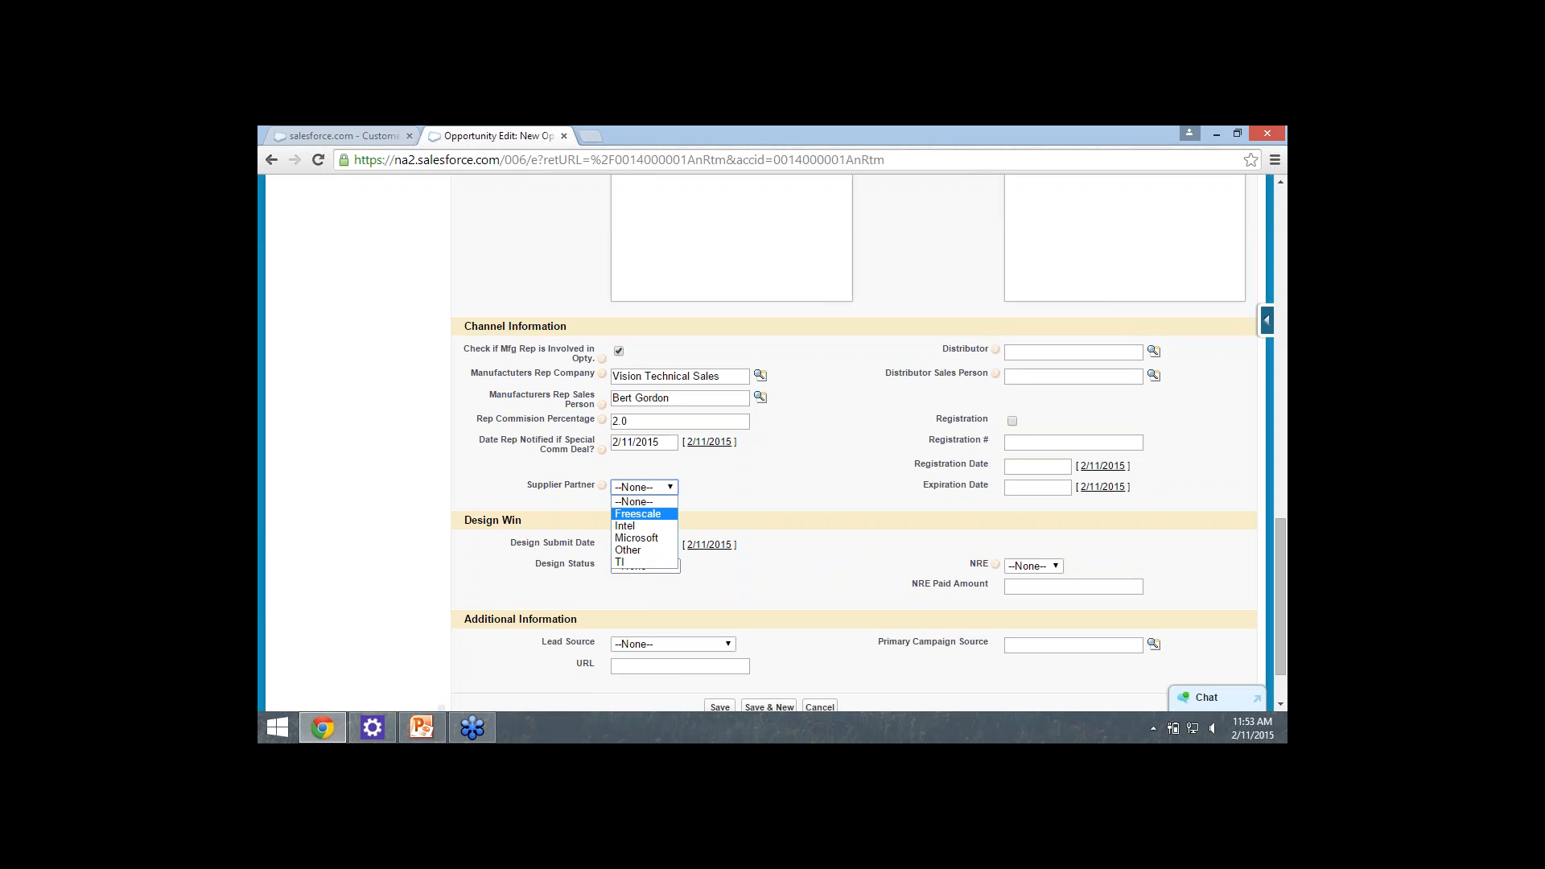
key("Return")
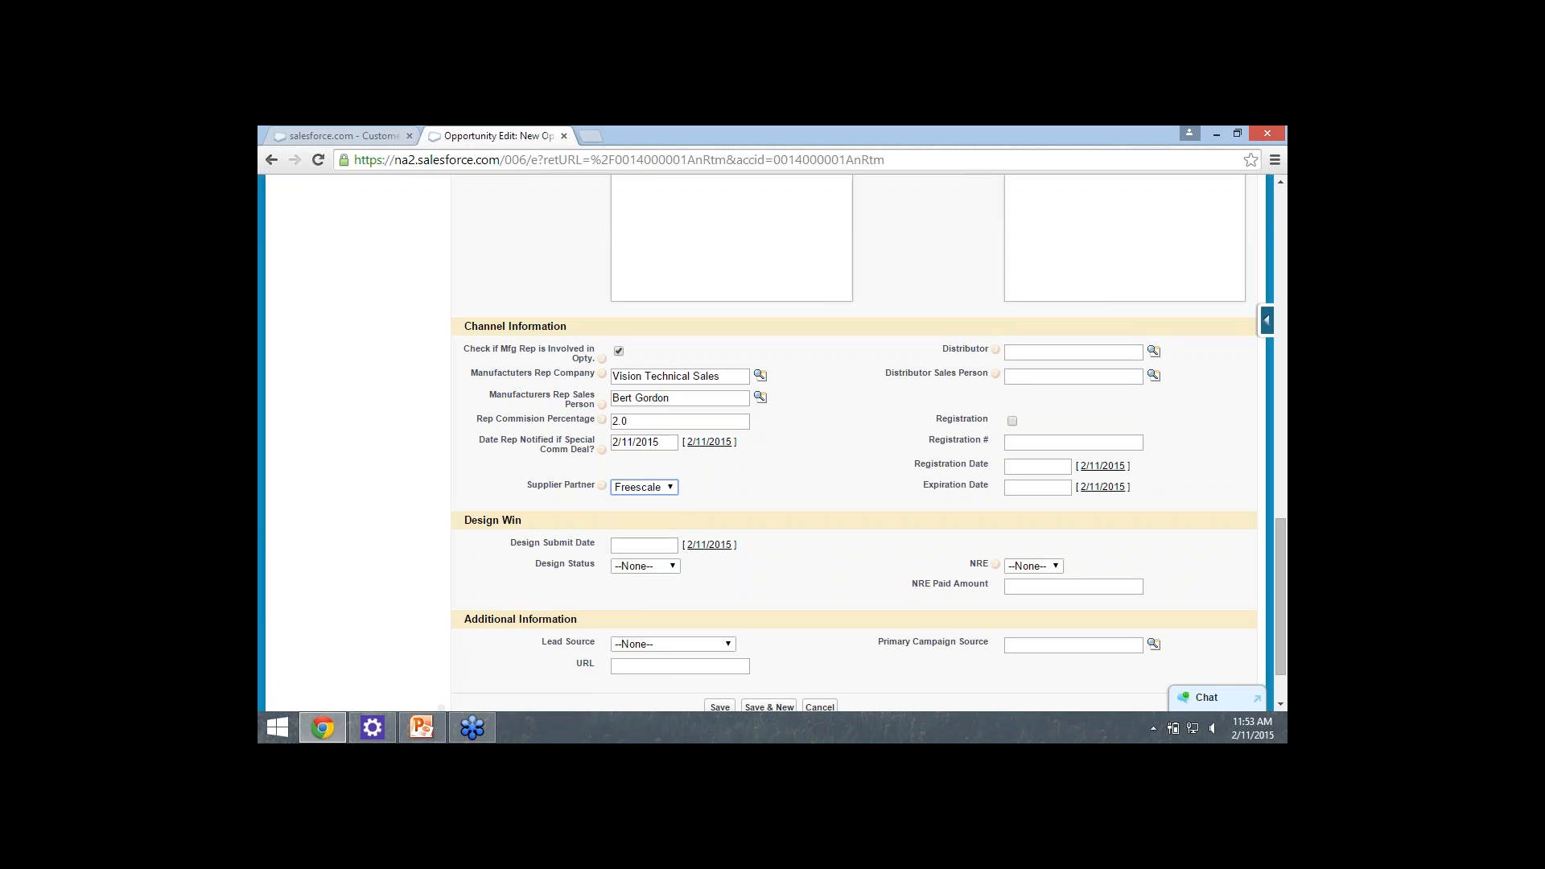
left_click(805, 487)
Look up Avnet as the Distributor and choose the account named just Avnet, without a city or Inc.
left_click(1073, 352)
type("Avnet")
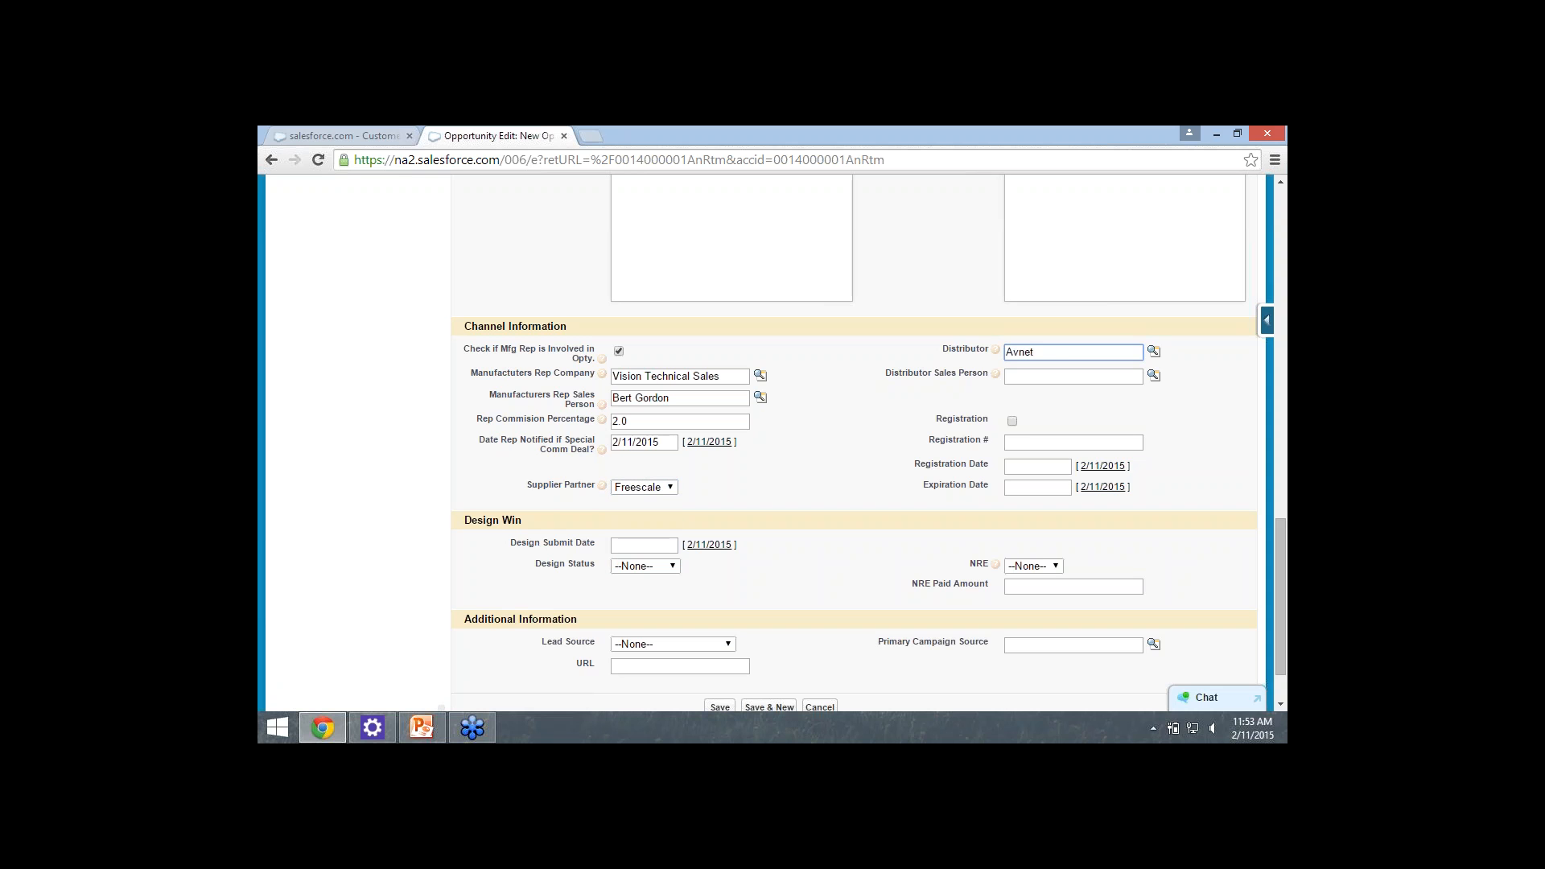
left_click(1153, 351)
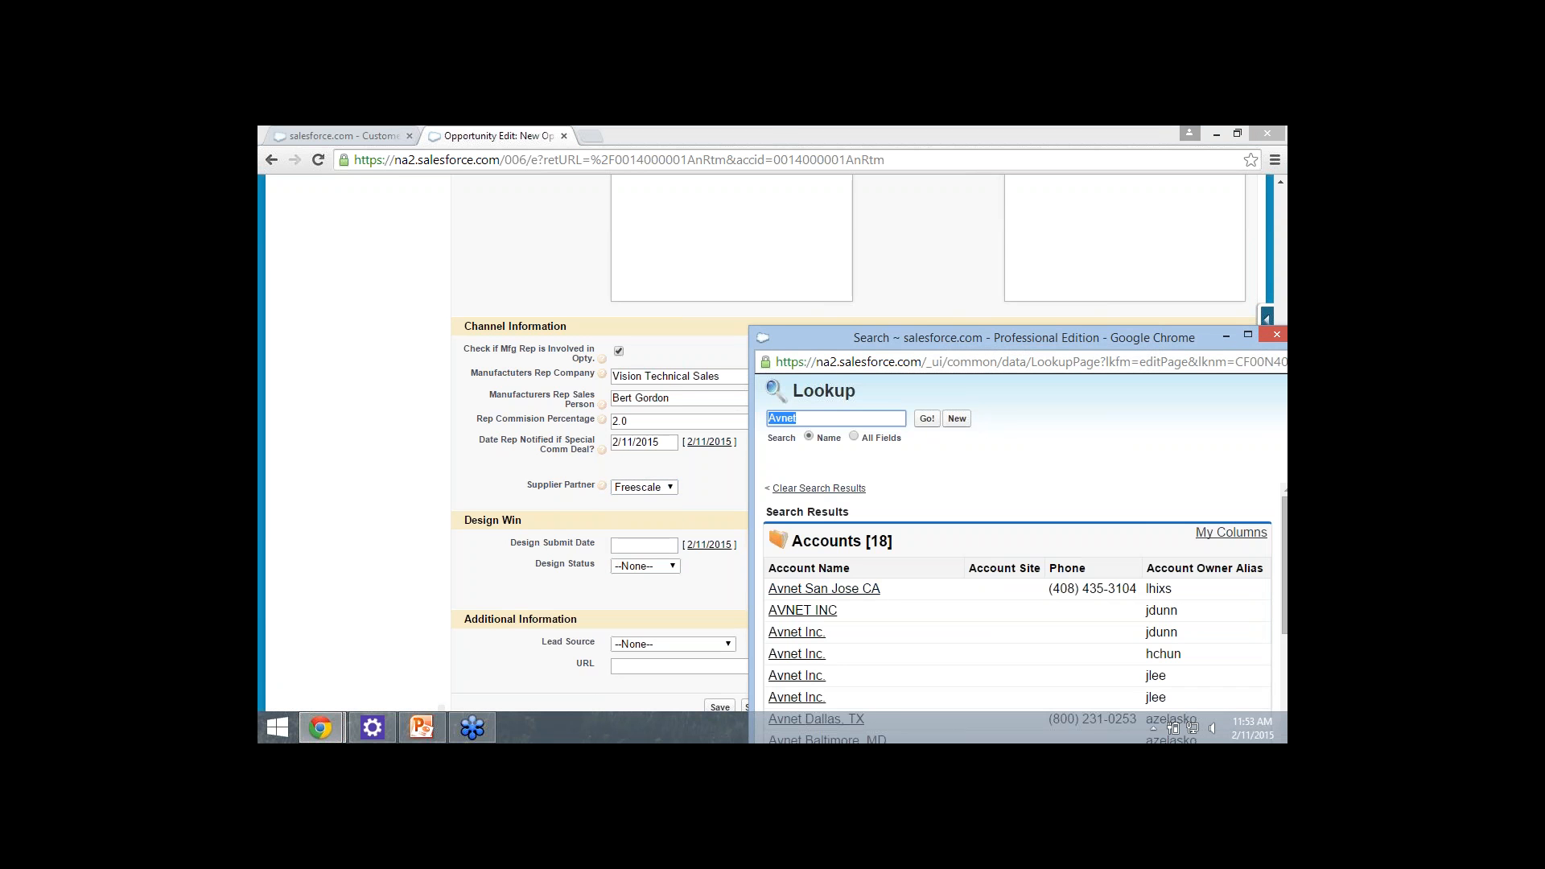
scroll(823, 589, "down", 1)
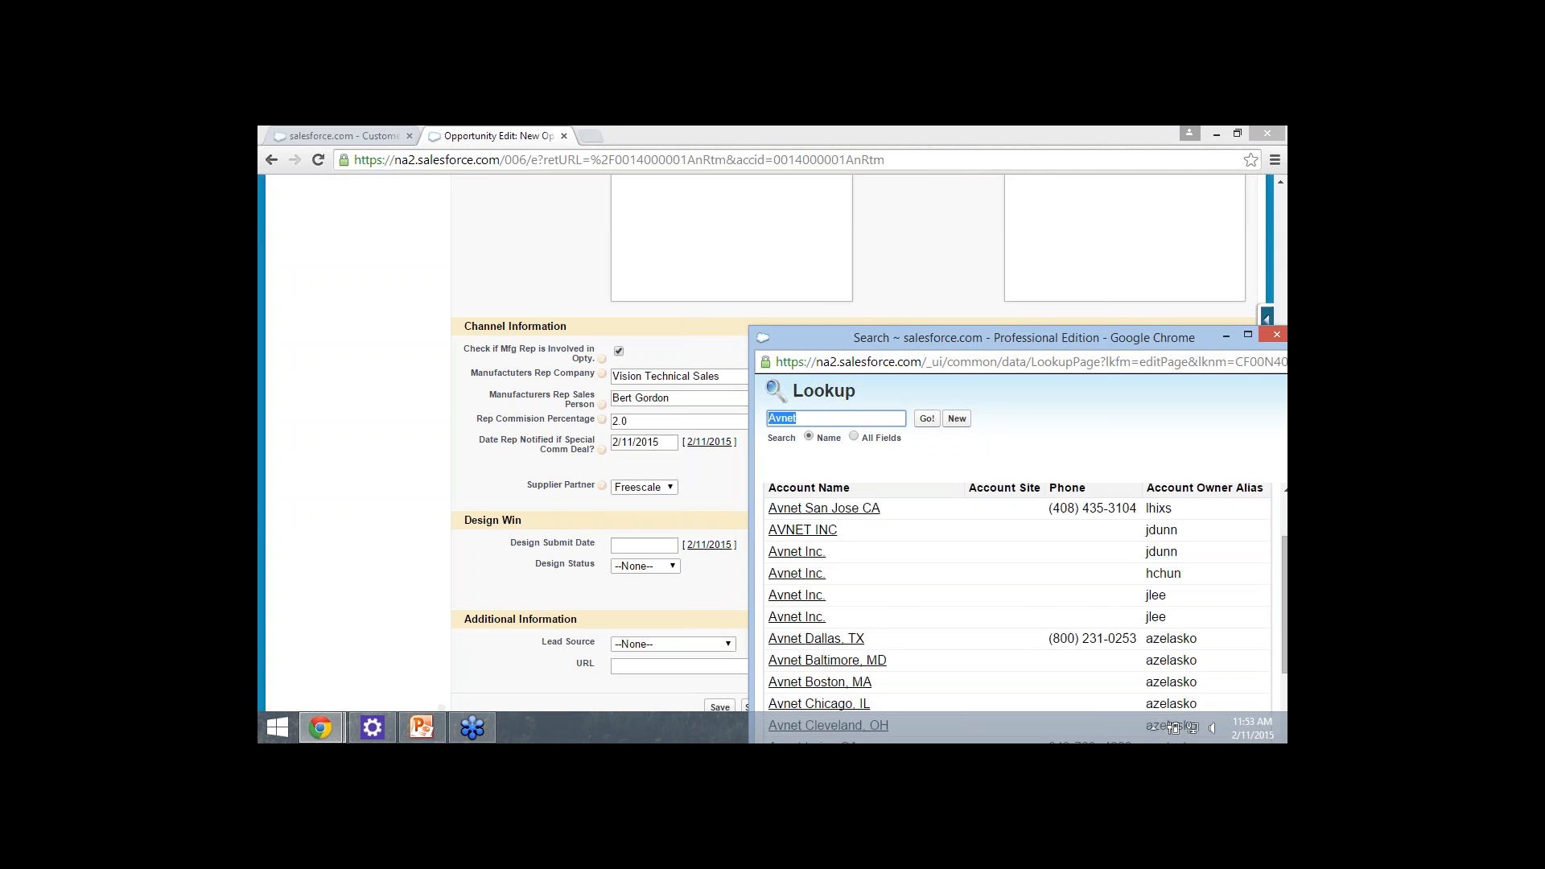
scroll(1017, 612, "up", 1)
scroll(1018, 612, "down", 3)
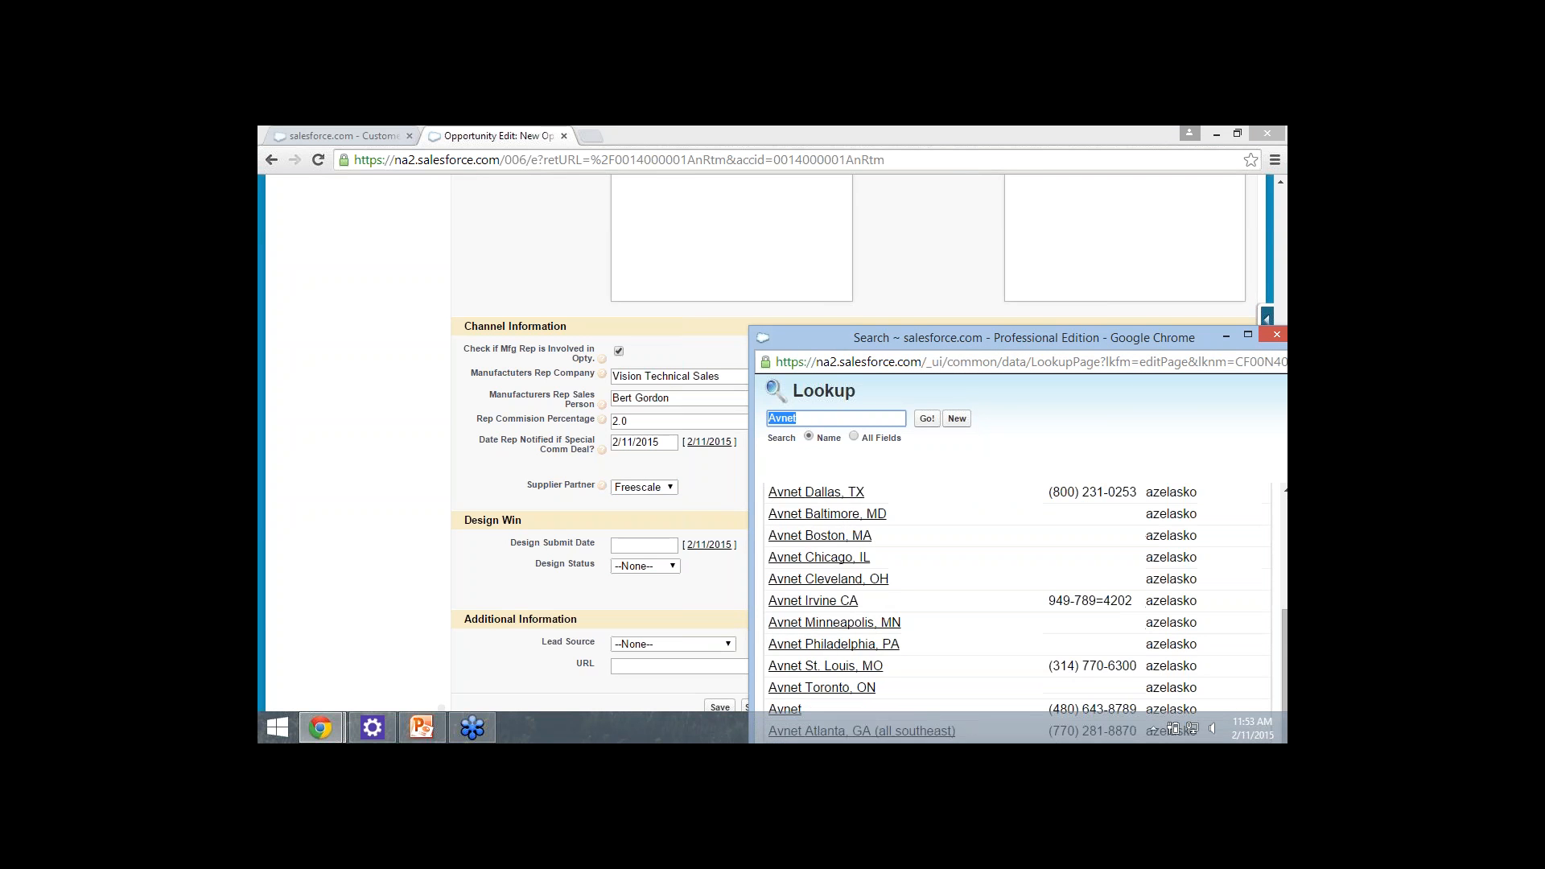
scroll(1017, 612, "up", 1)
scroll(1018, 611, "down", 1)
left_click_drag(1018, 338, 992, 164)
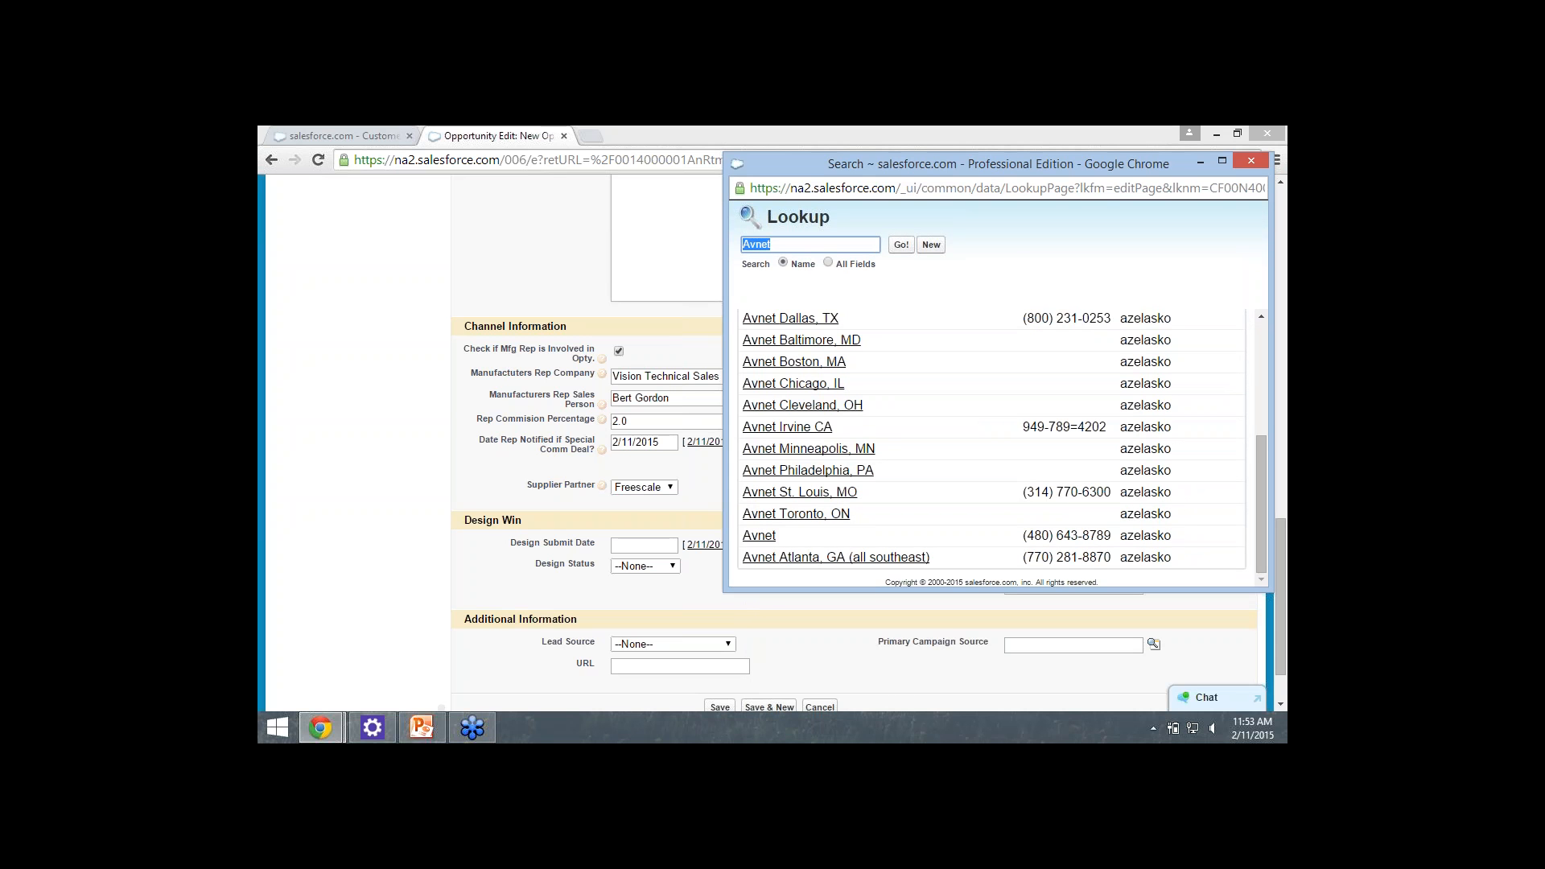
left_click(759, 535)
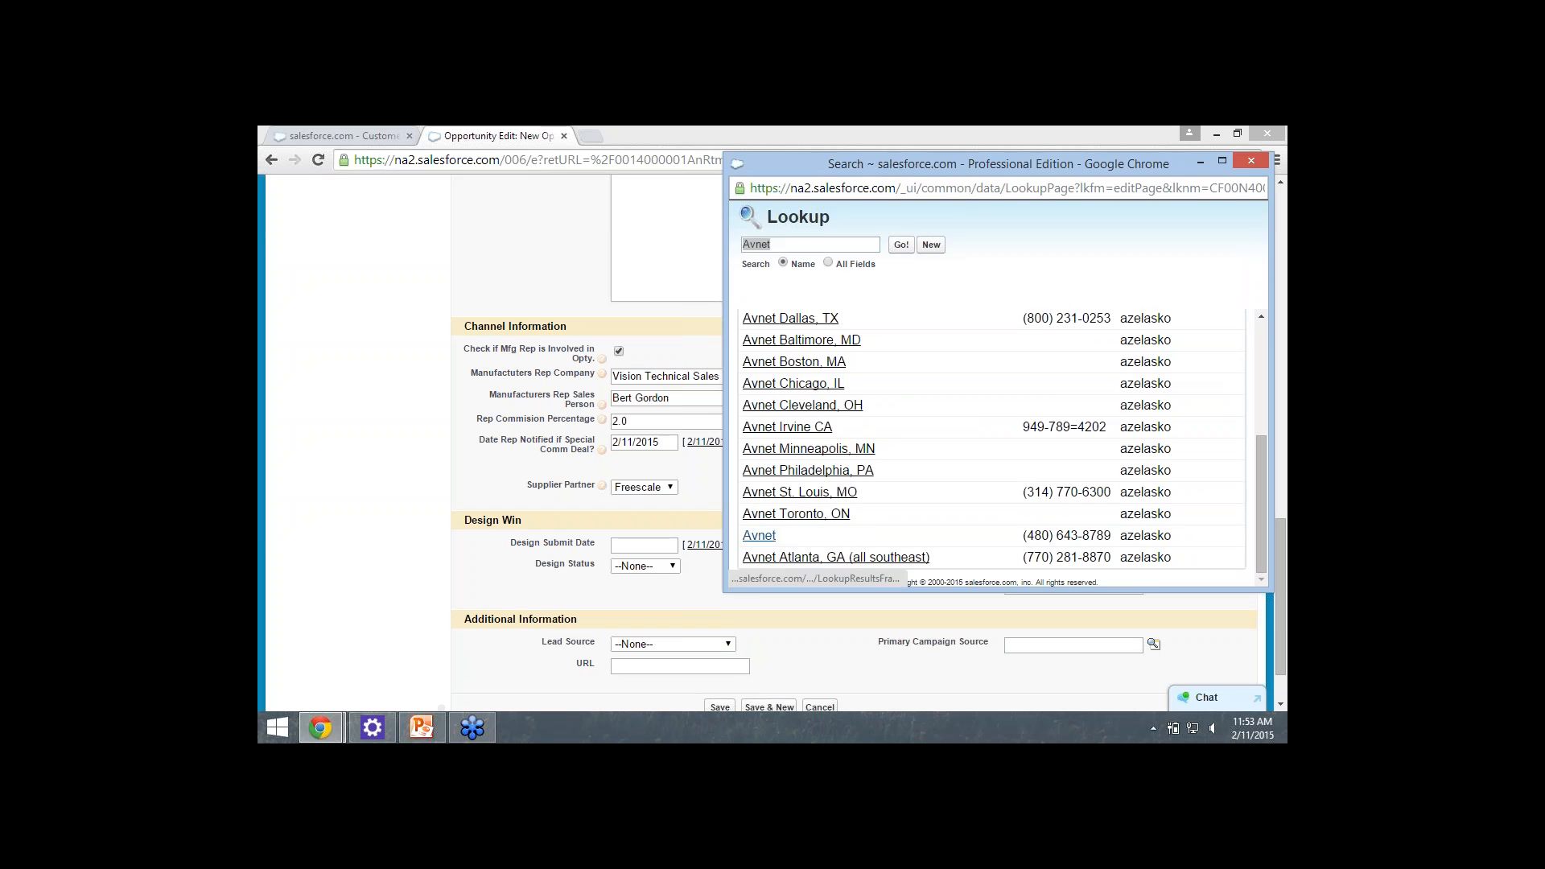
Look up the Avnet sales contact by name and assign that contact as the Distributor Sales Person.
left_click(1072, 376)
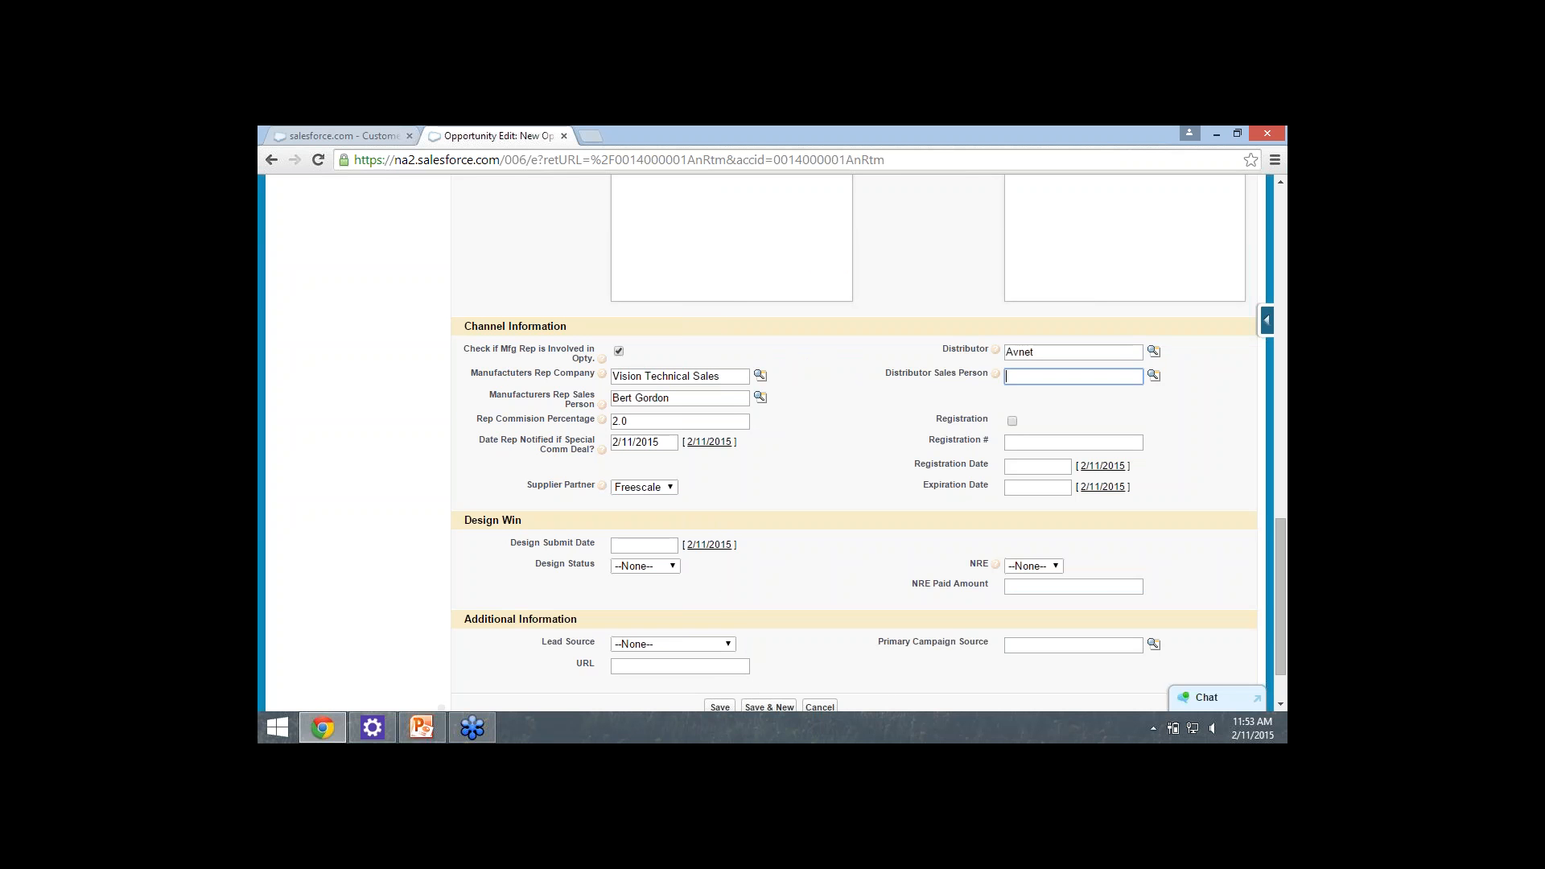
type("shane sch")
left_click(1153, 375)
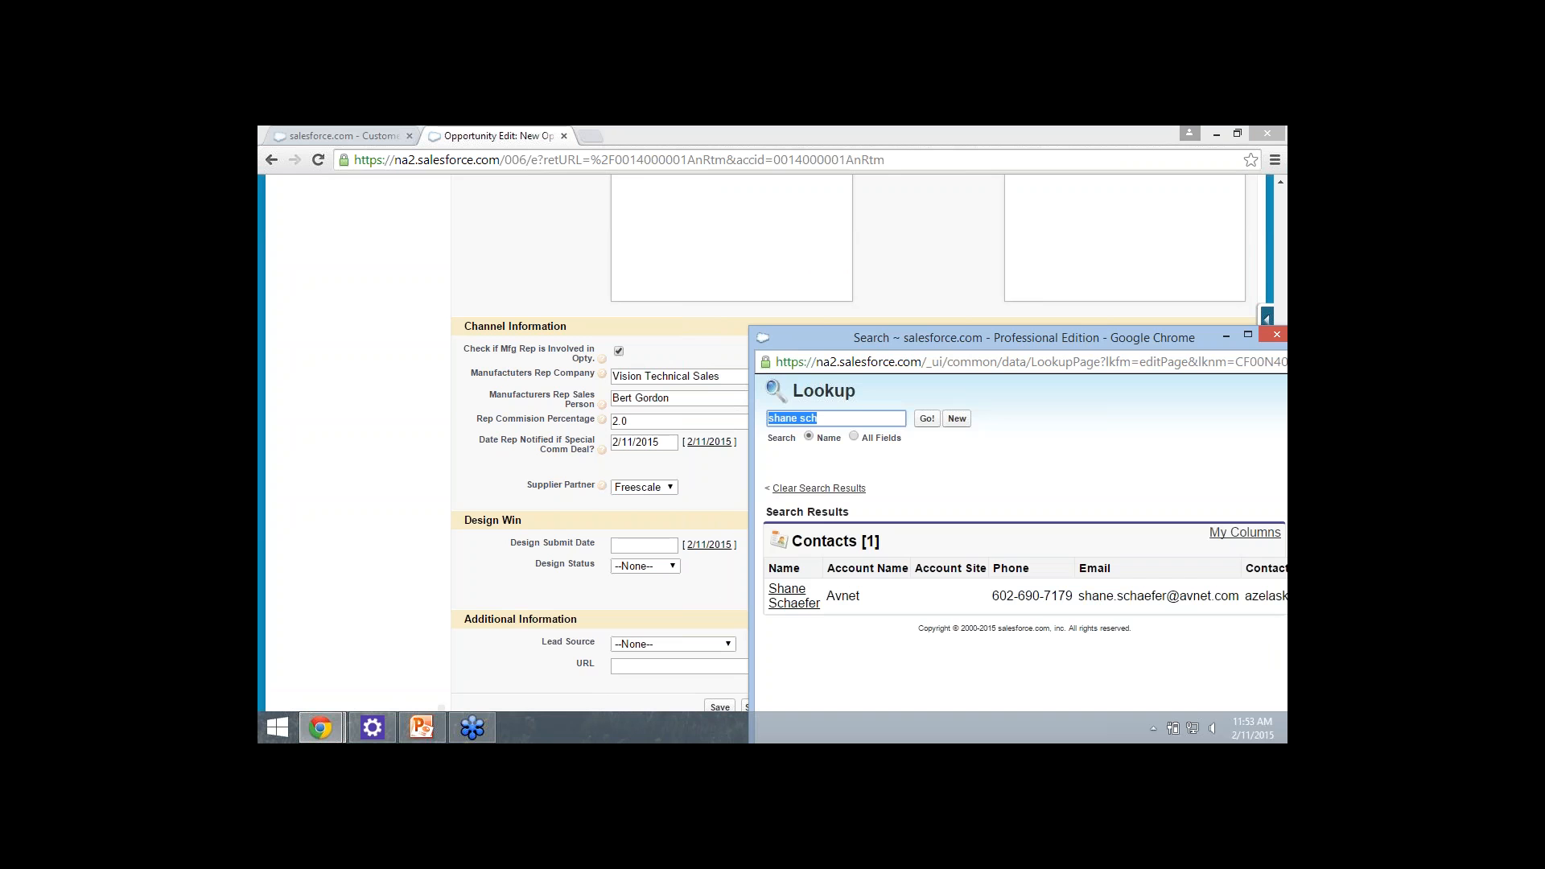
left_click(787, 596)
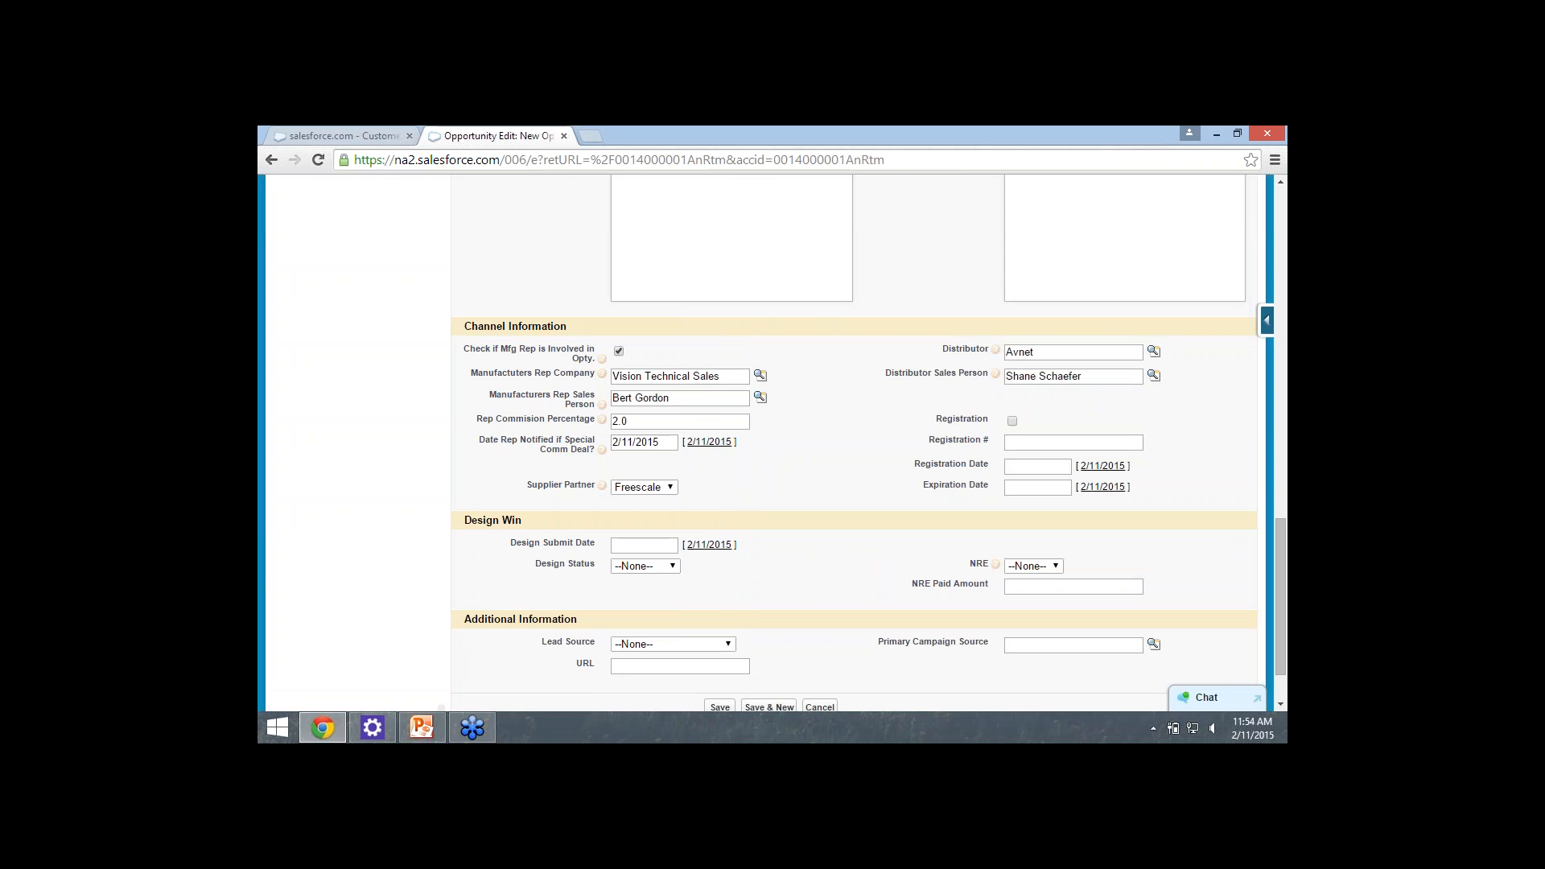
Mark the deal as registered with its registration number, a Registration Date of 2/11/2015 and an Expiration Date of 8/11/2015.
left_click(1073, 443)
type("XYZ123")
key("Tab")
left_click(1088, 533)
left_click(1037, 487)
left_click(1062, 510)
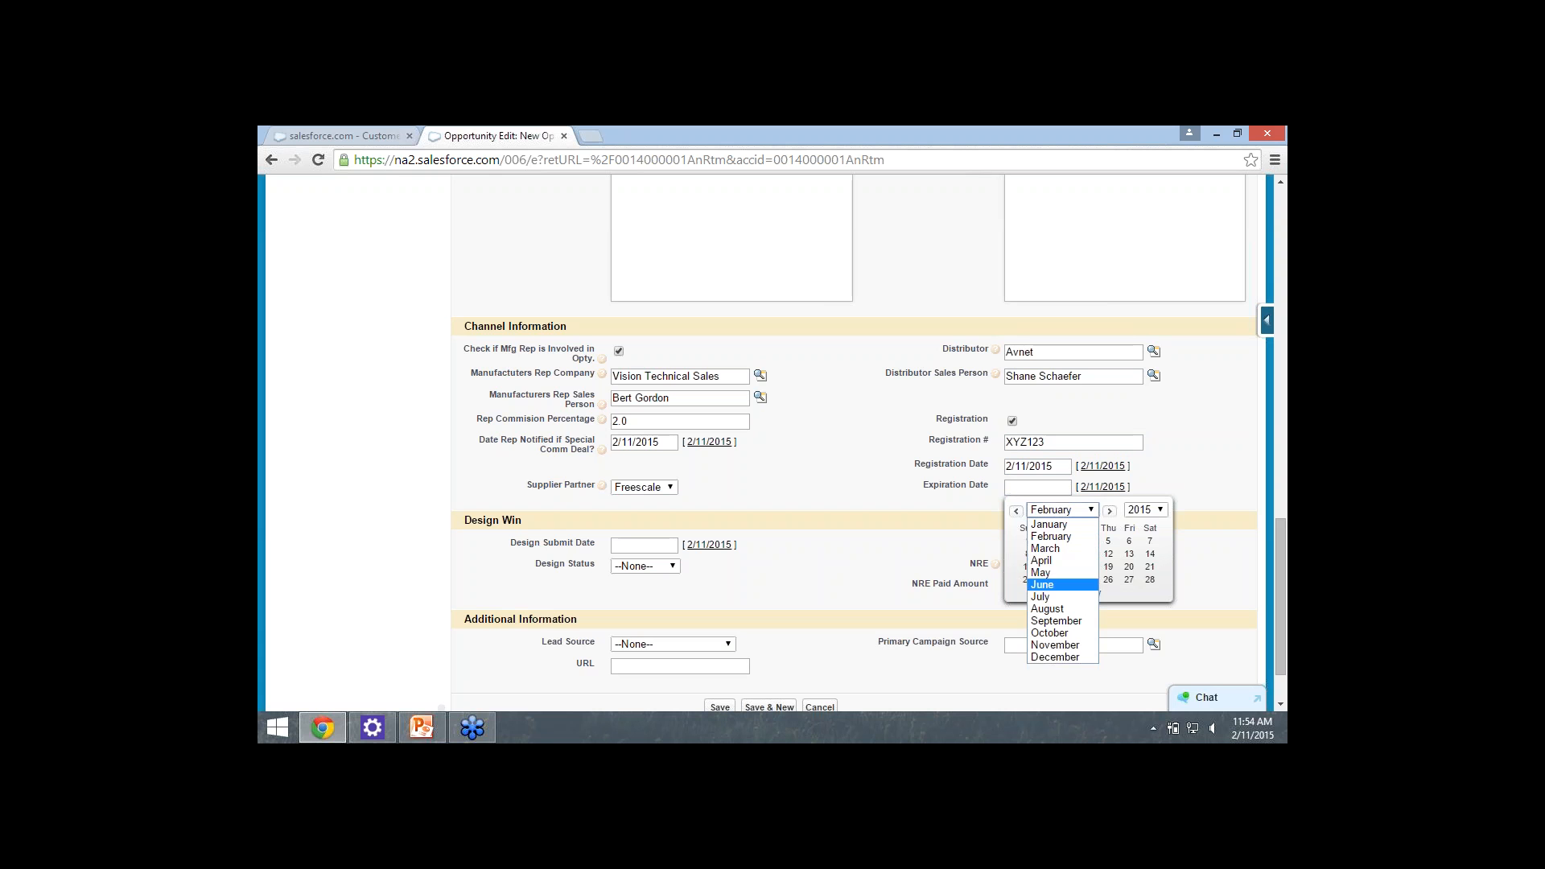
key("Return")
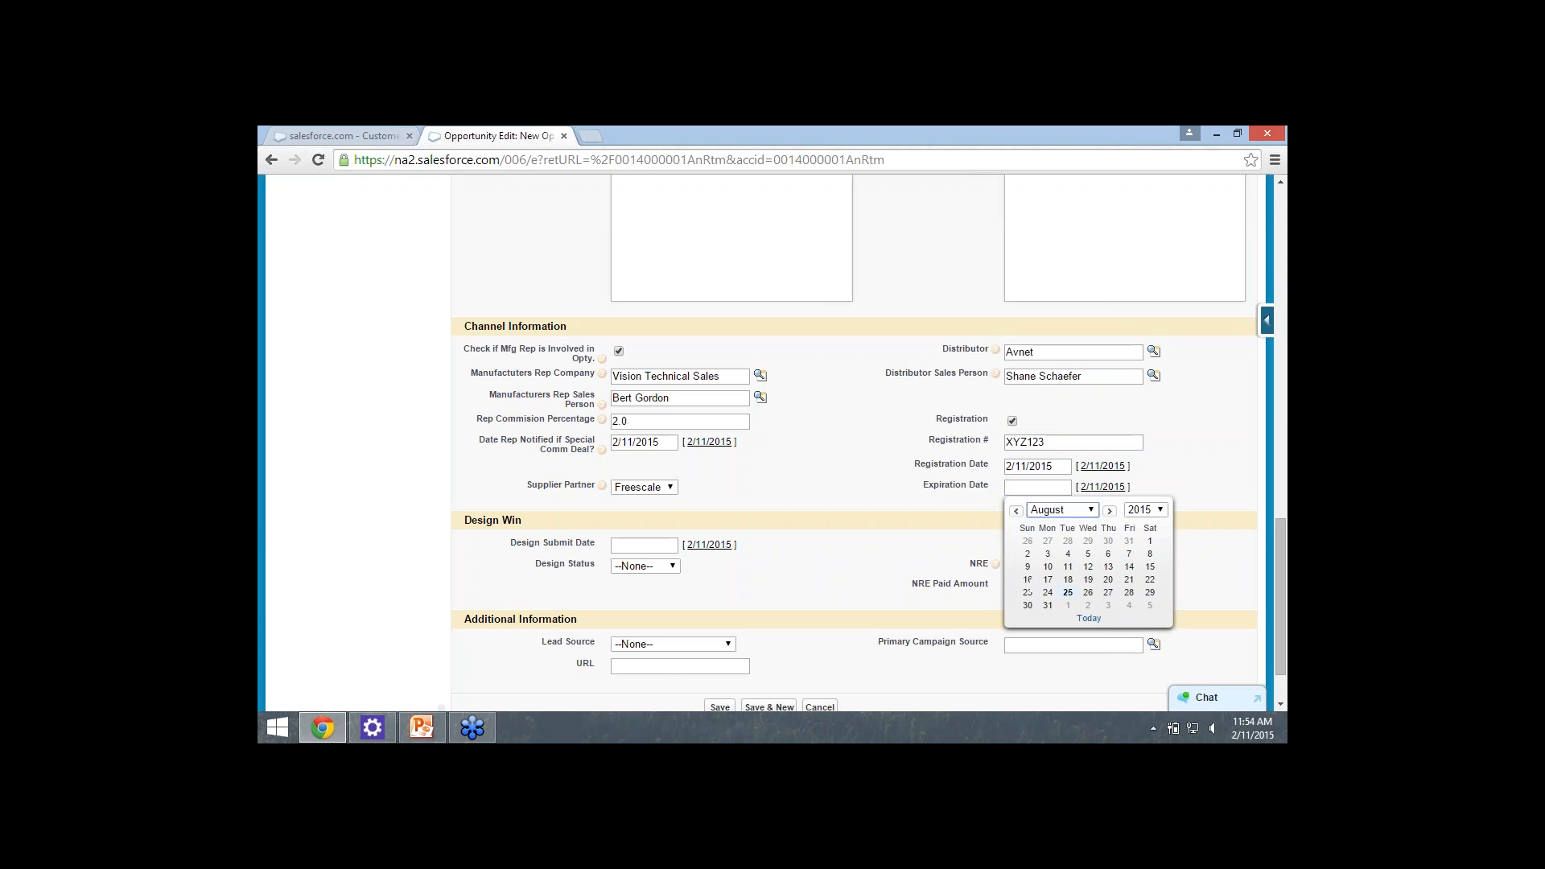
left_click(1067, 566)
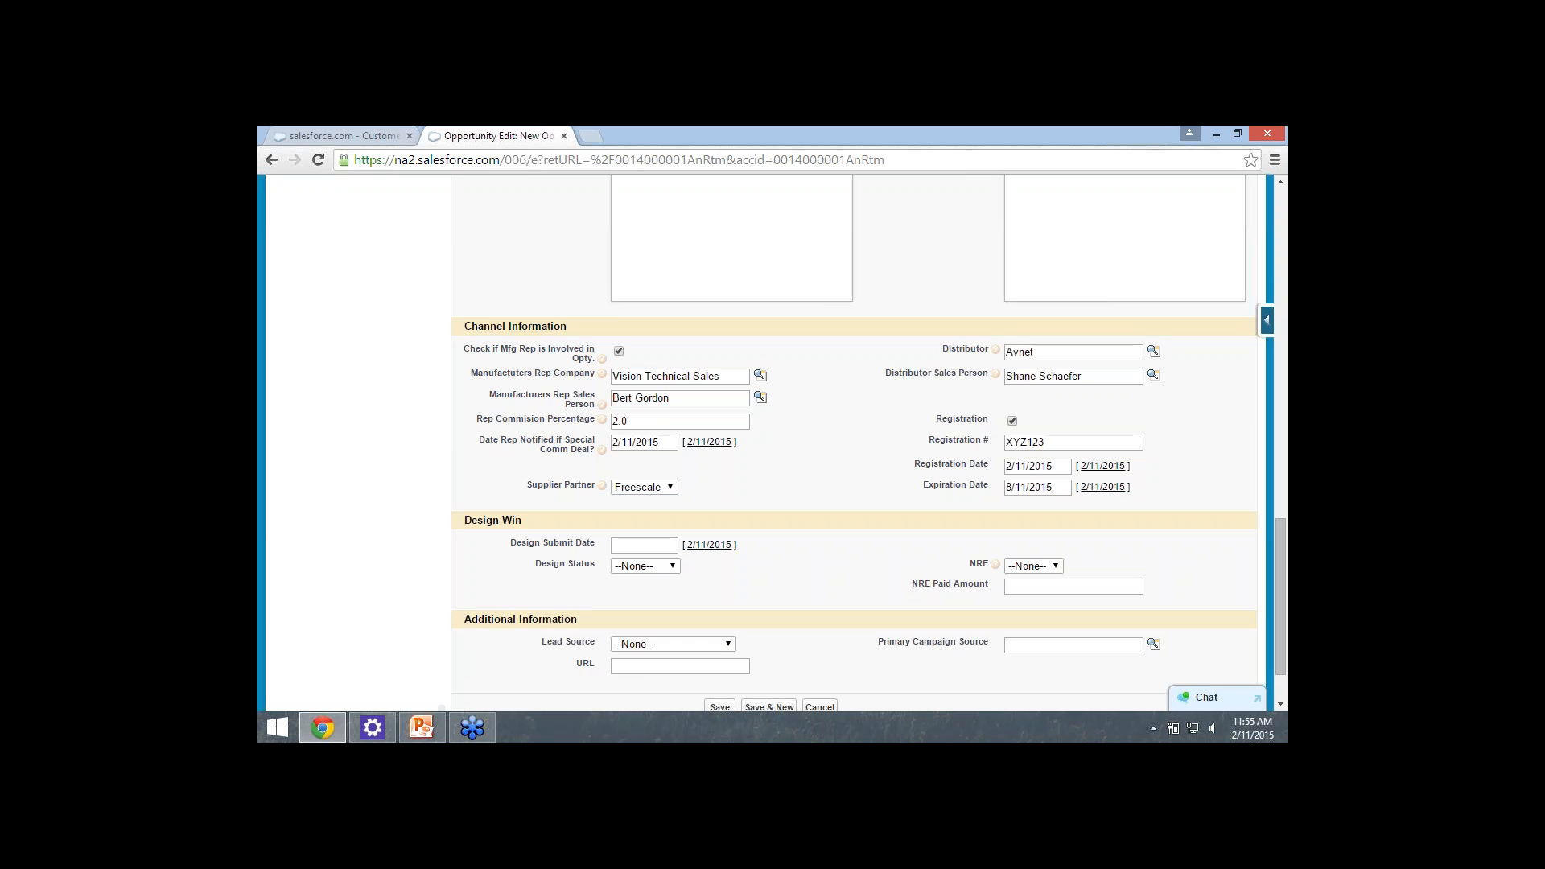
scroll(853, 443, "down", 1)
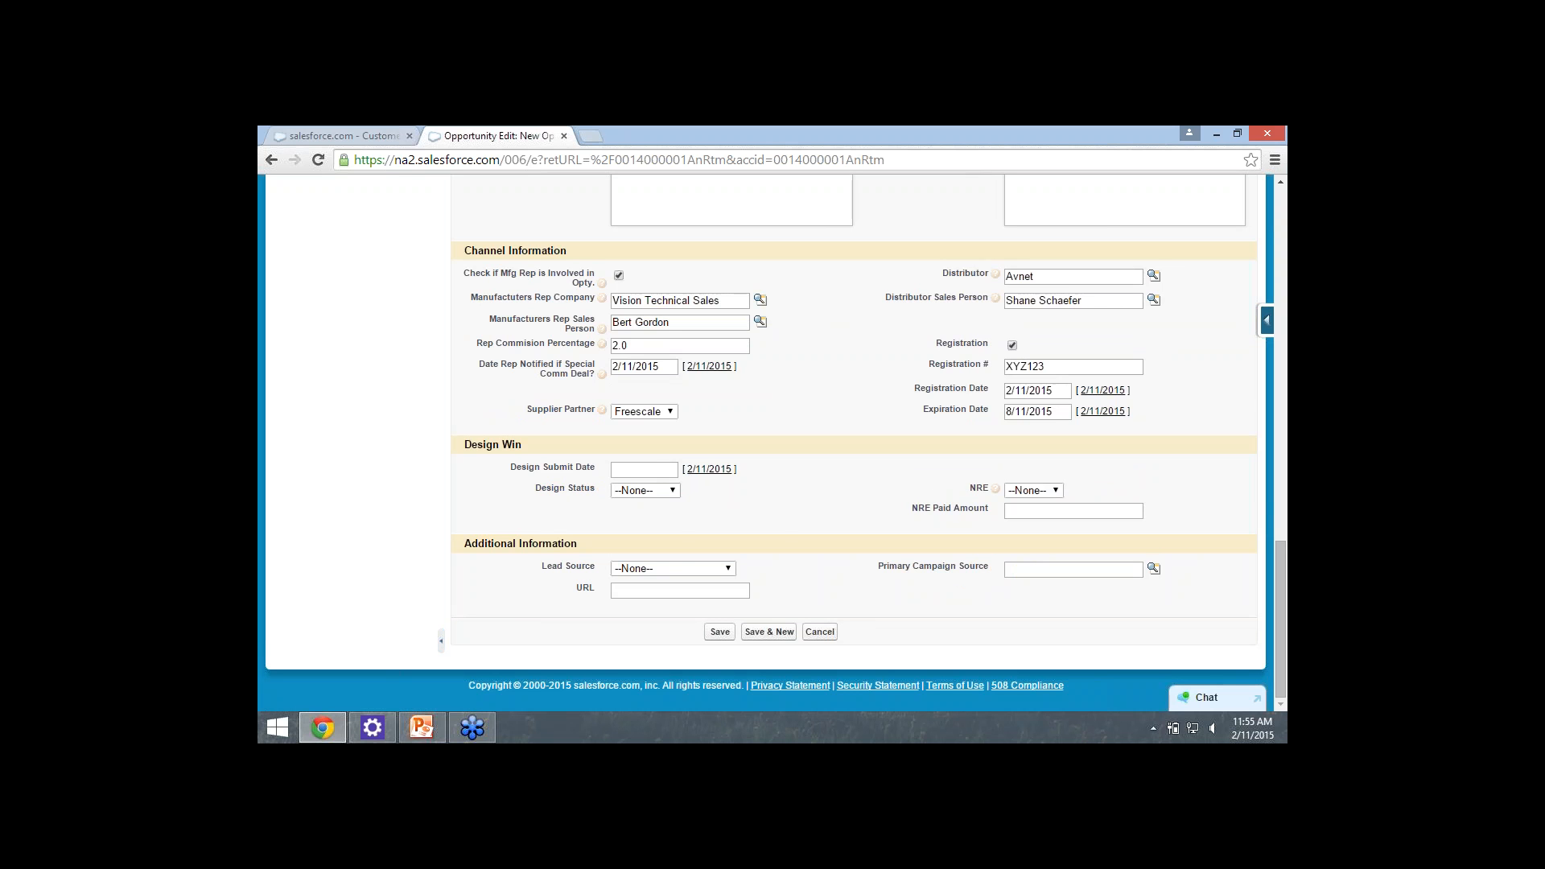
left_click(643, 470)
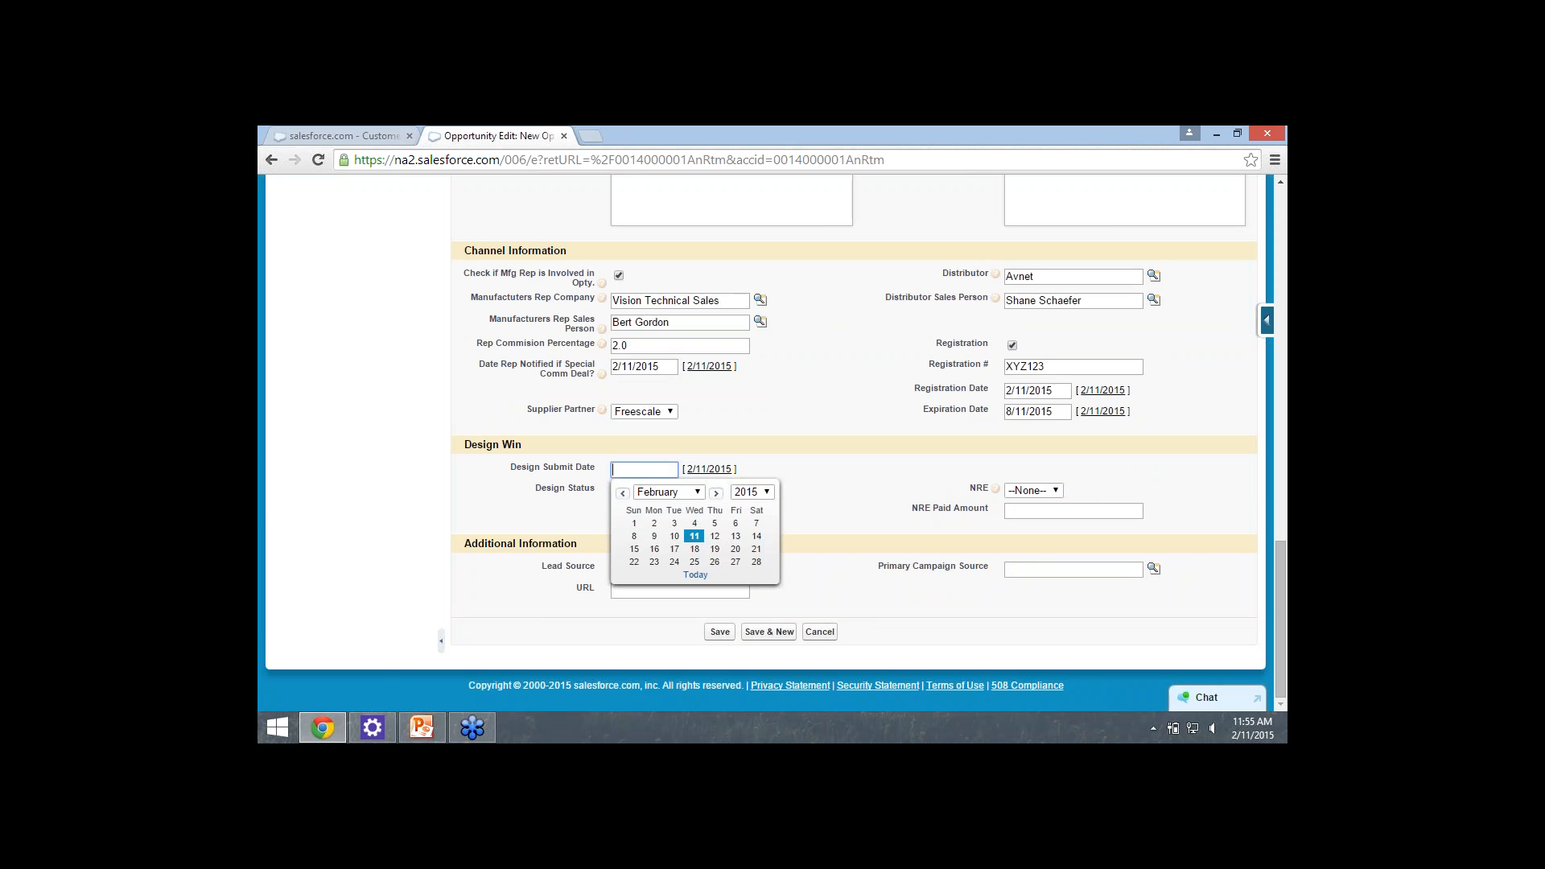
left_click(821, 499)
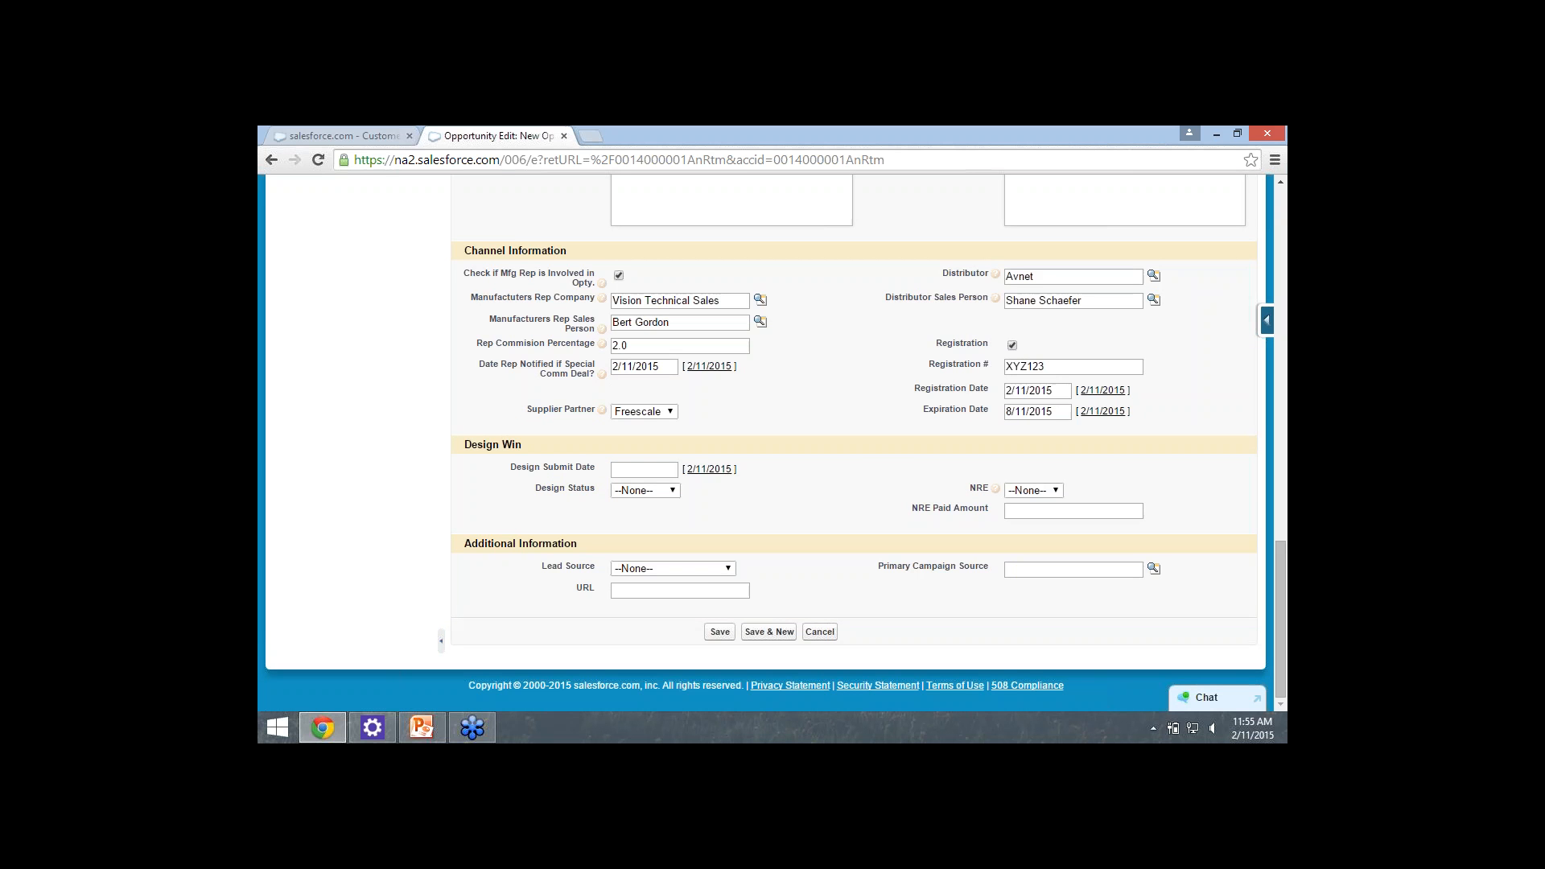
Set the opportunity's Stage to NRE PO/Prod PO Received.
scroll(853, 442, "up", 15)
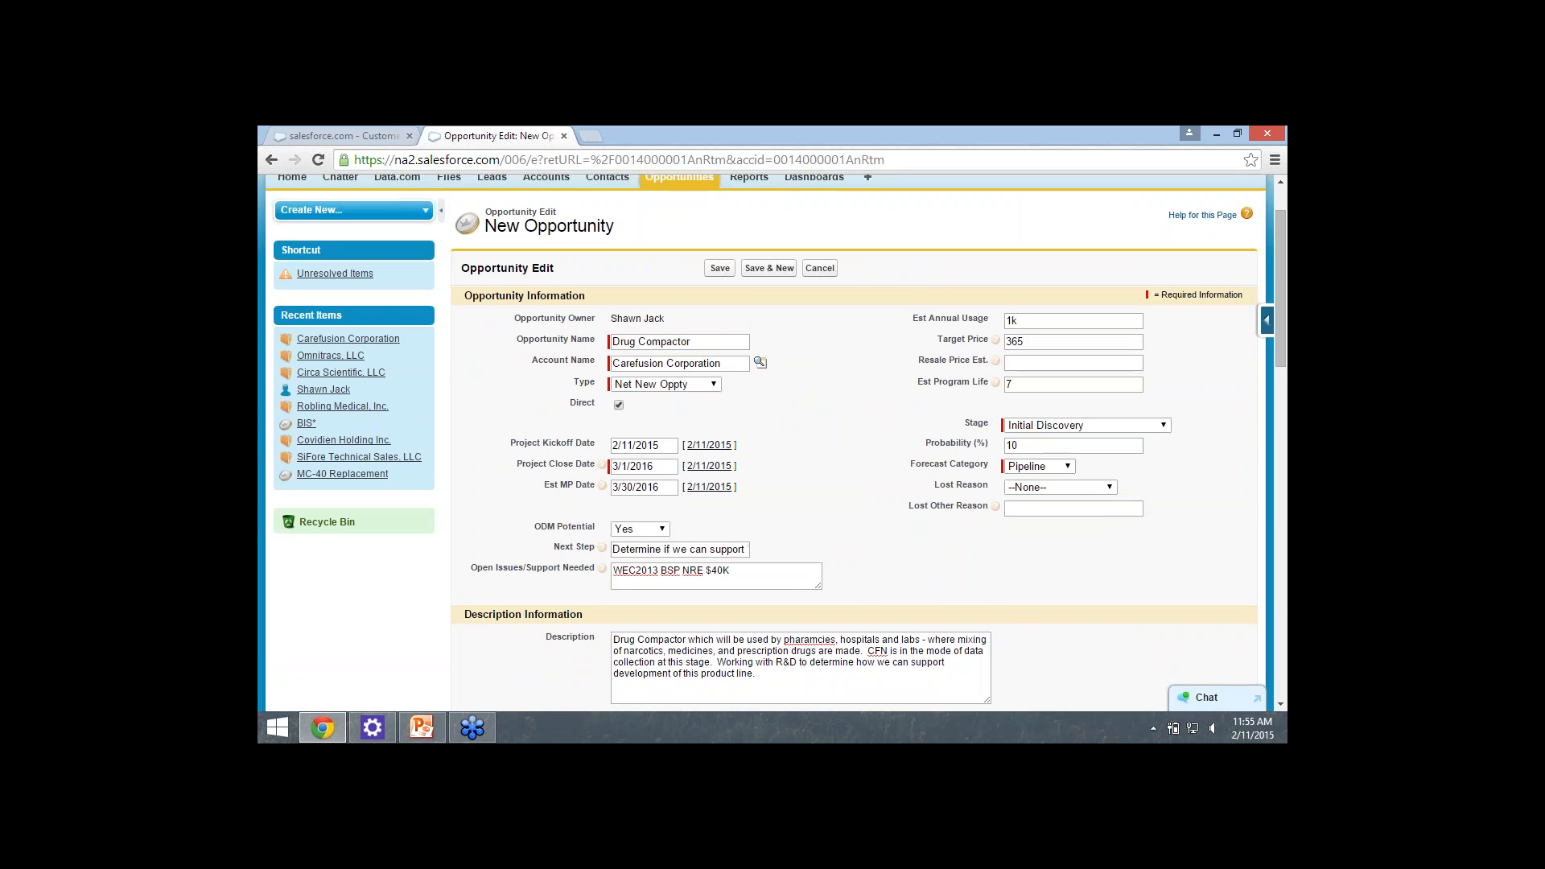
left_click(1039, 467)
key("Escape")
left_click(1086, 425)
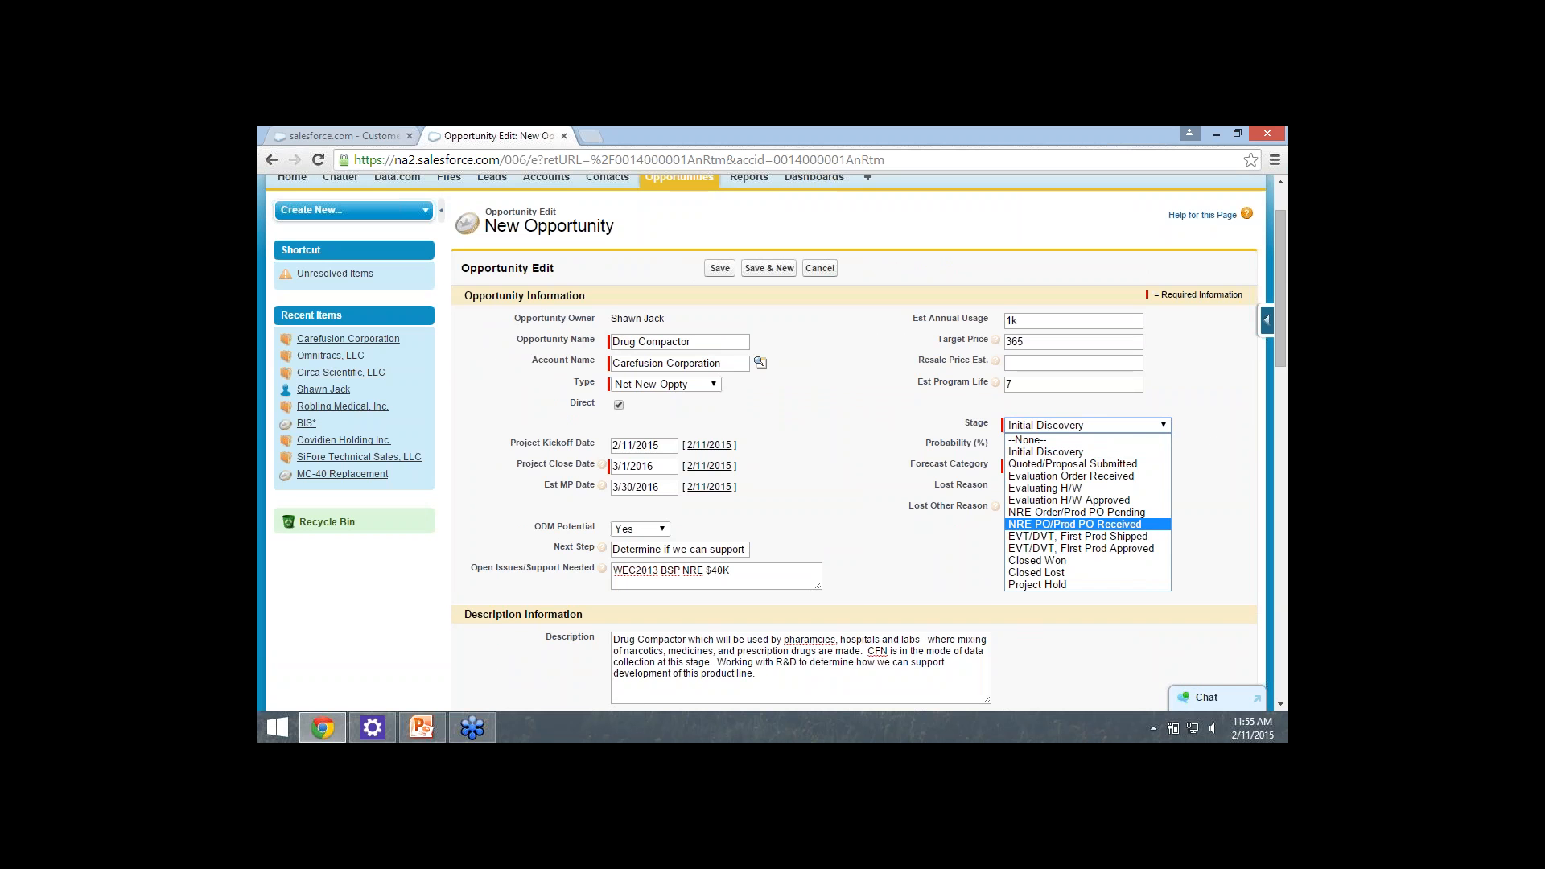
key("Return")
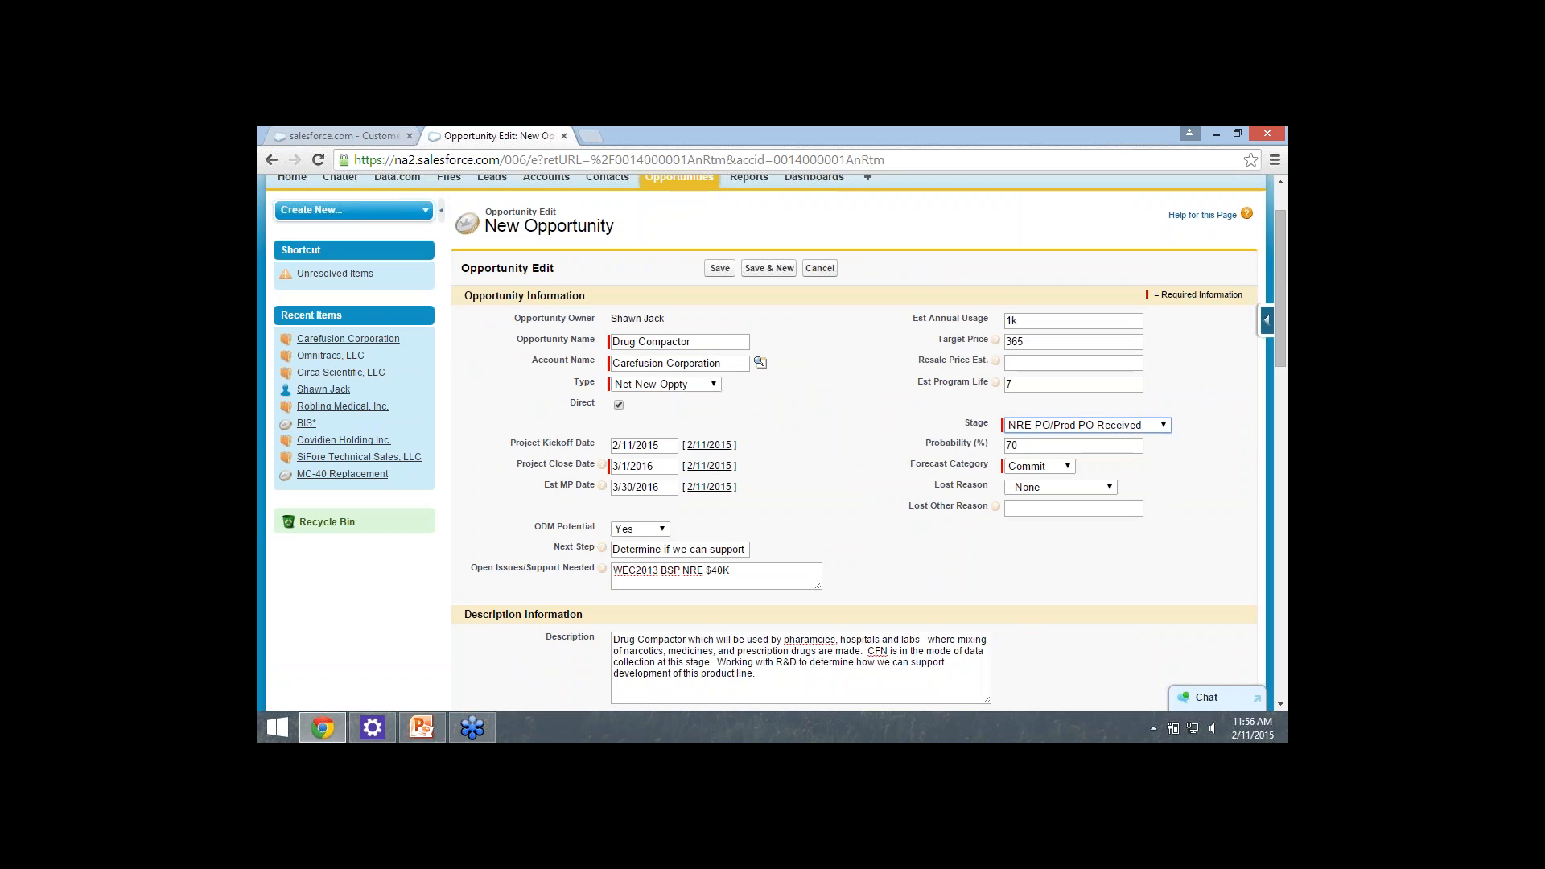
Set the Design Submit Date to 2/11/2015 and the Design Status to Pending in the Design Win section.
scroll(773, 442, "down", 15)
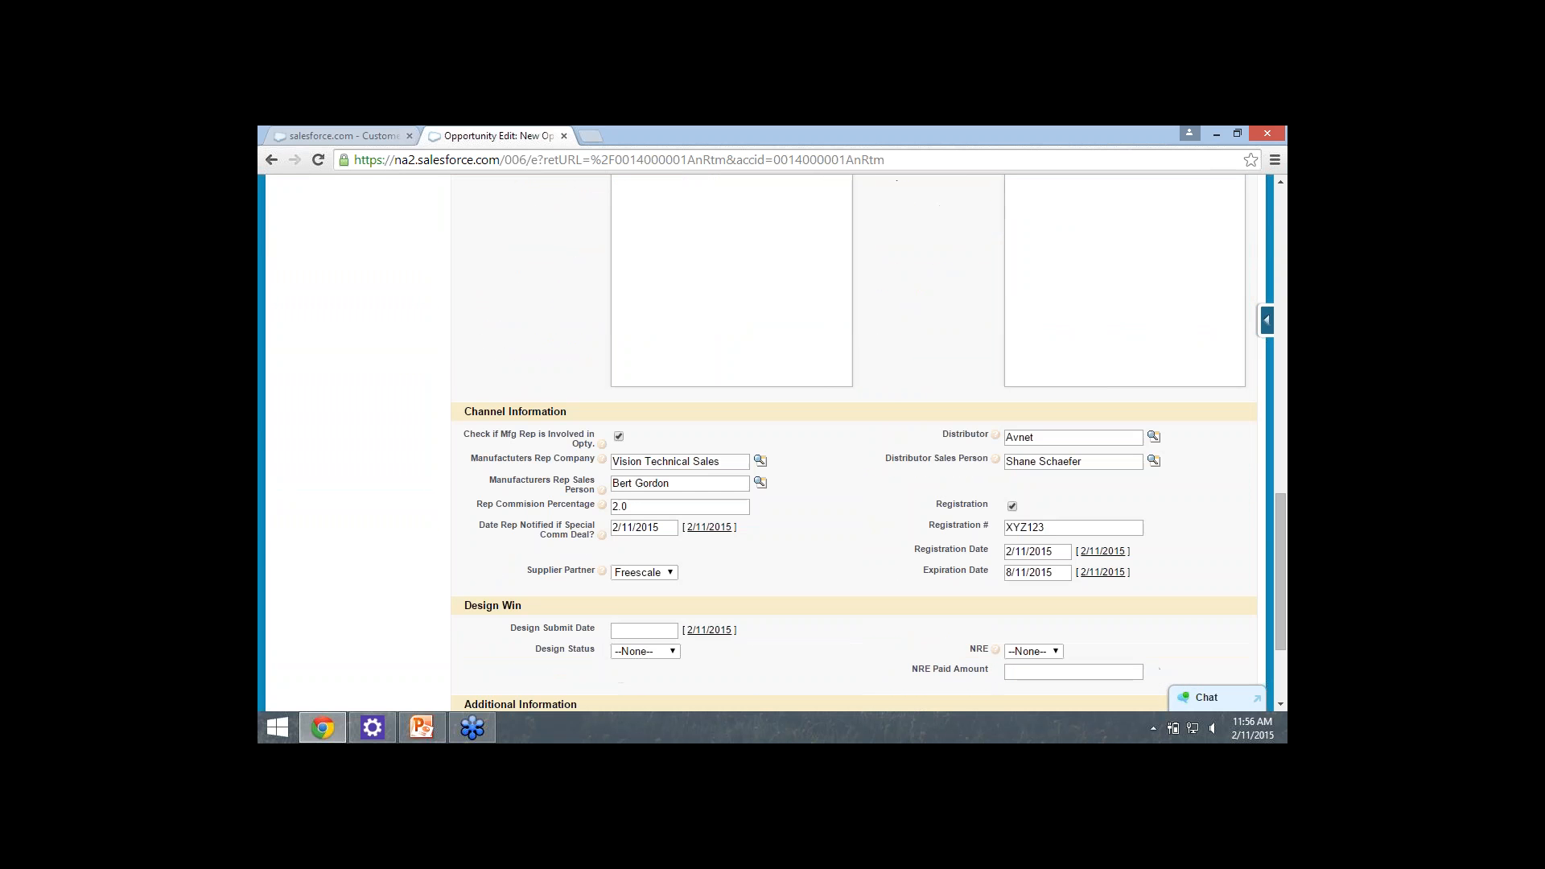
left_click(643, 631)
left_click(694, 574)
left_click(645, 651)
left_click(635, 674)
left_click(441, 638)
scroll(442, 638, "down", 2)
scroll(441, 638, "up", 1)
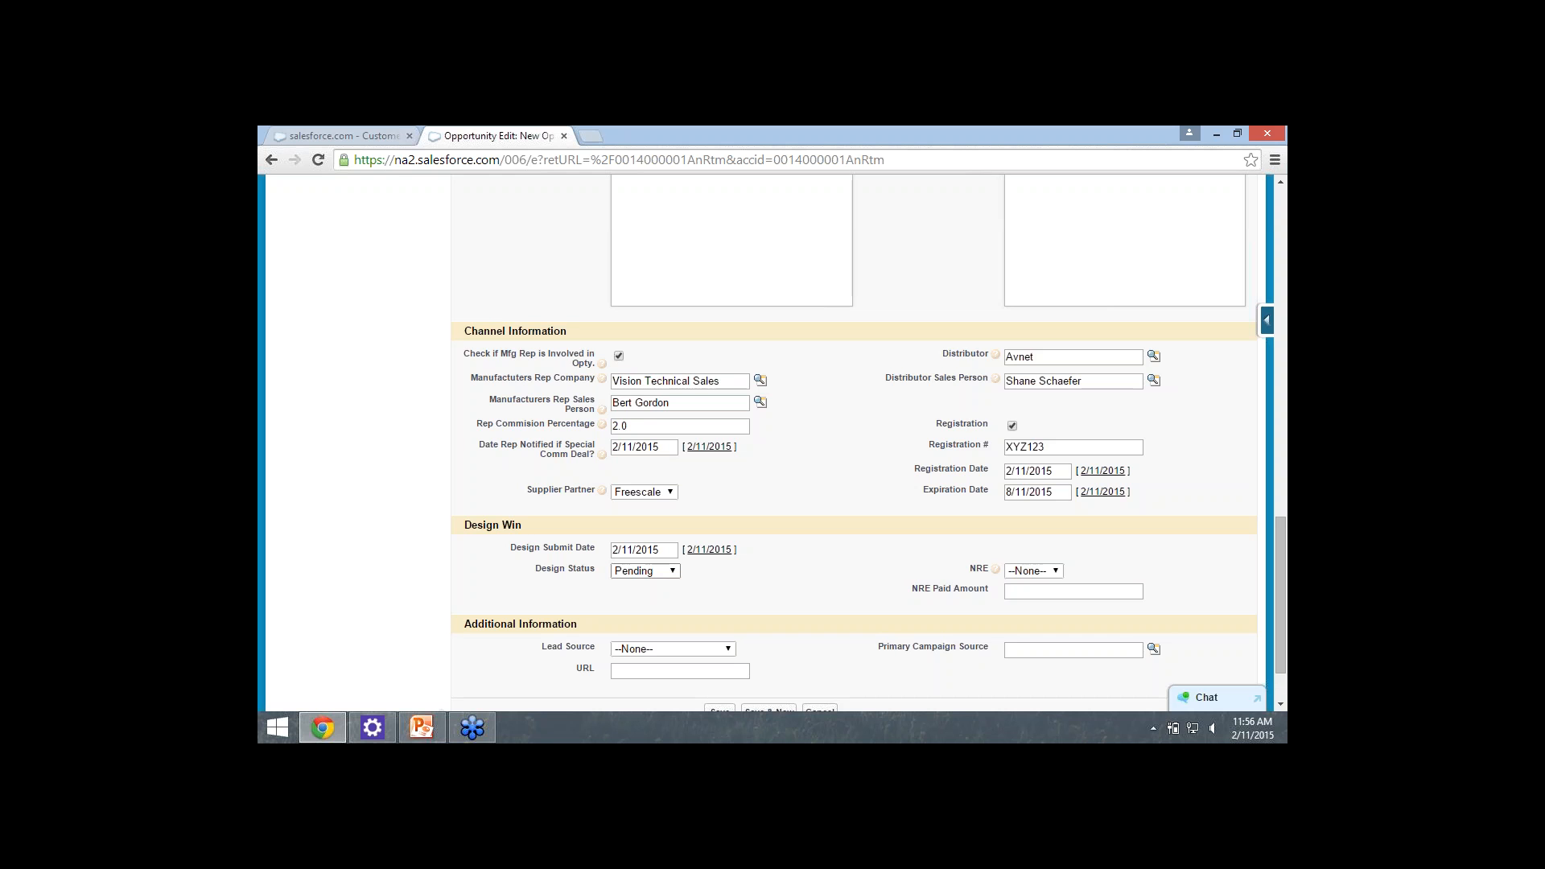
Change the Design Status to Open.
left_click(646, 571)
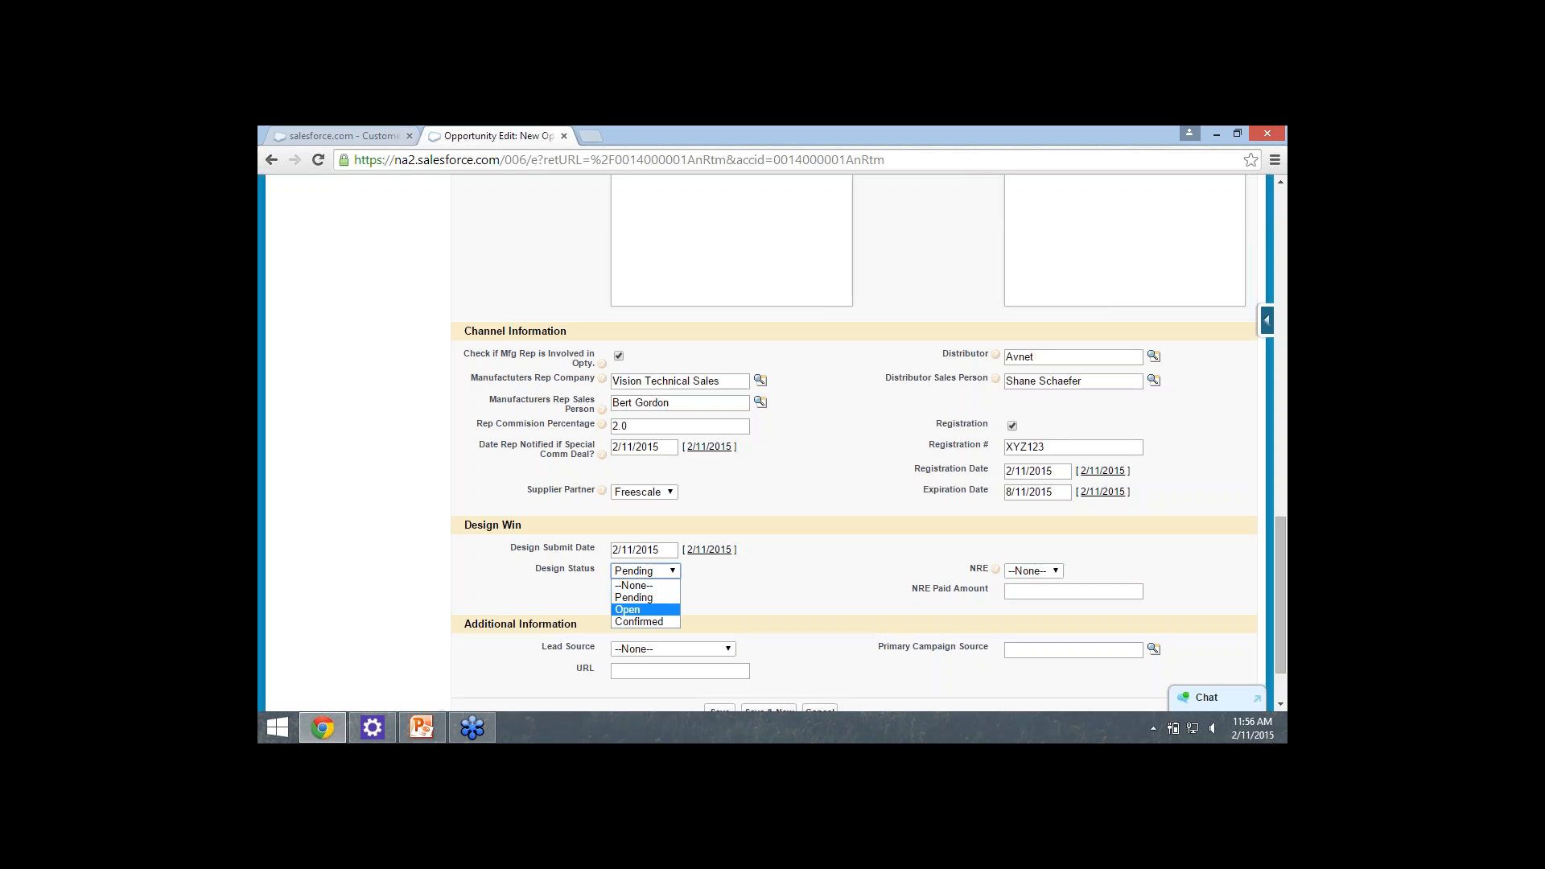
left_click(646, 610)
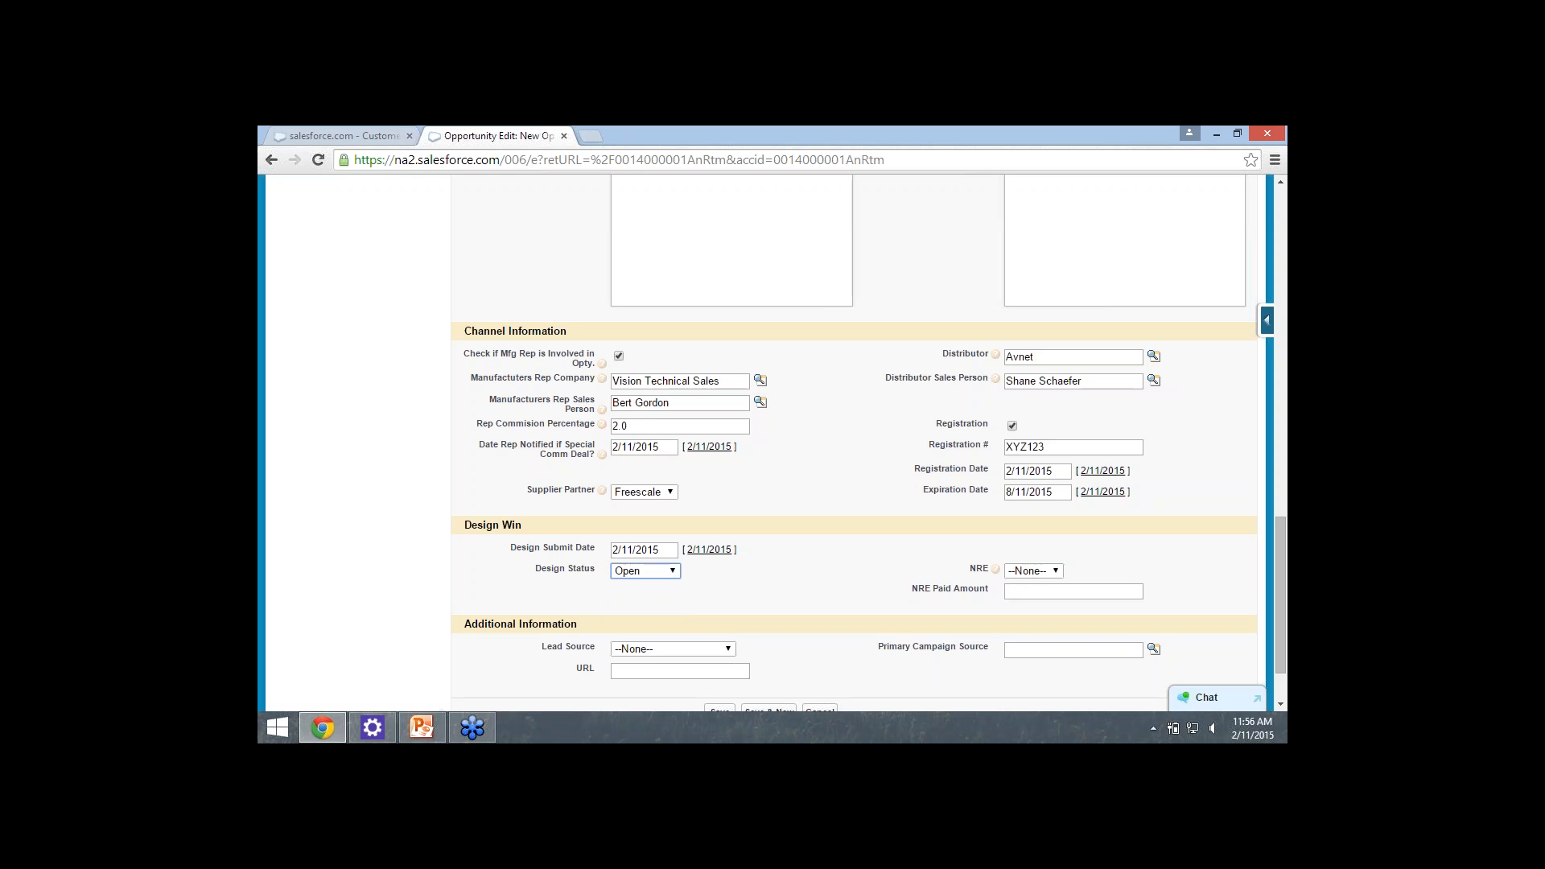
left_click(646, 571)
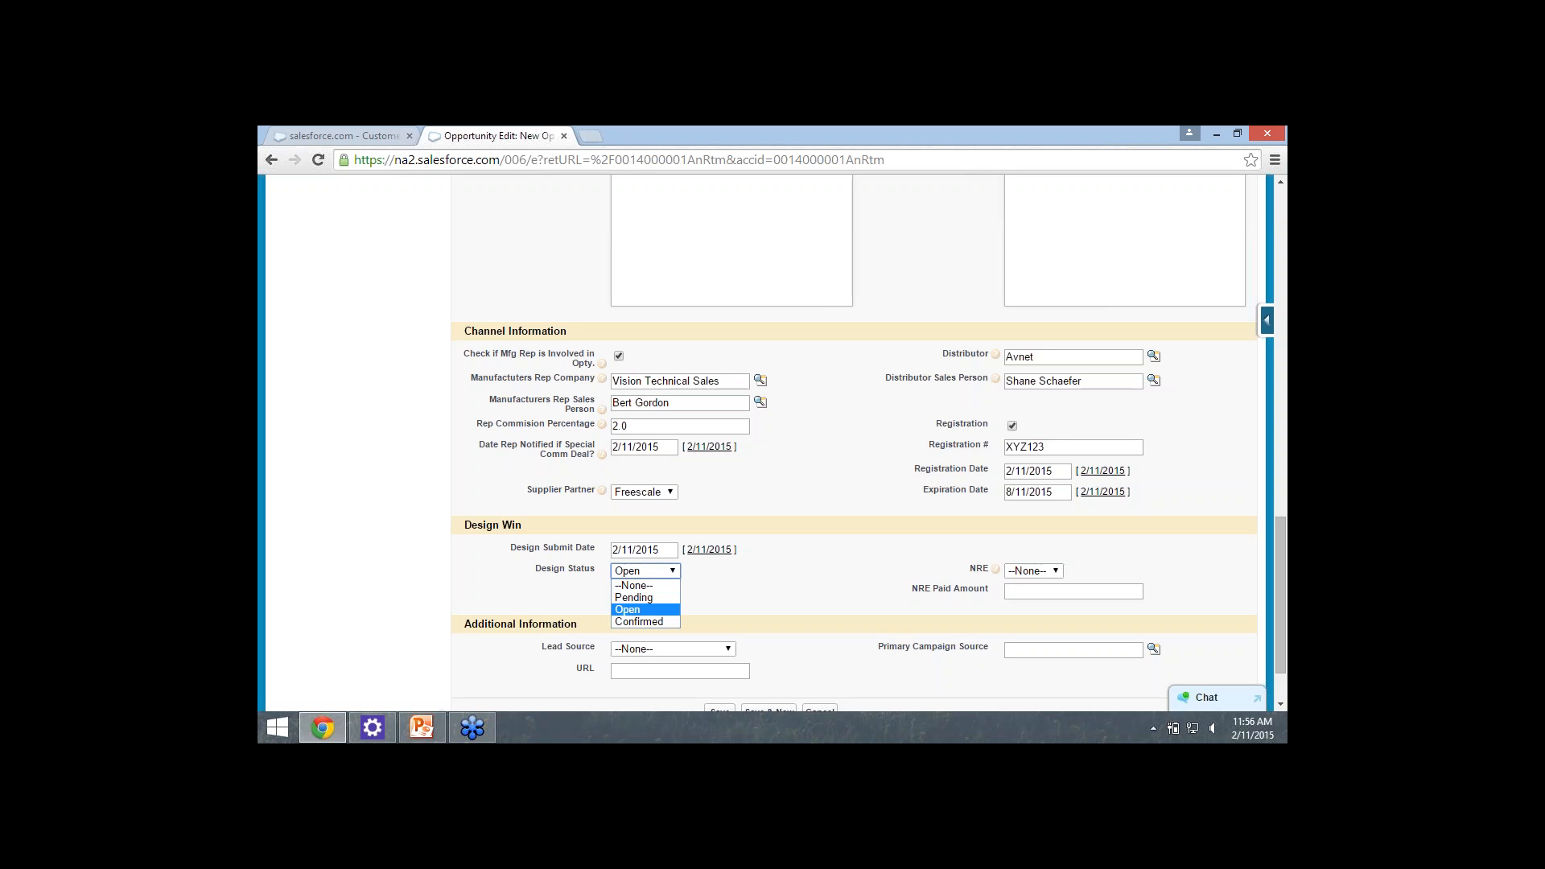
left_click(646, 571)
Set NRE to Yes and enter 45k as the NRE Paid Amount.
left_click(1034, 572)
left_click(1033, 598)
left_click(1046, 592)
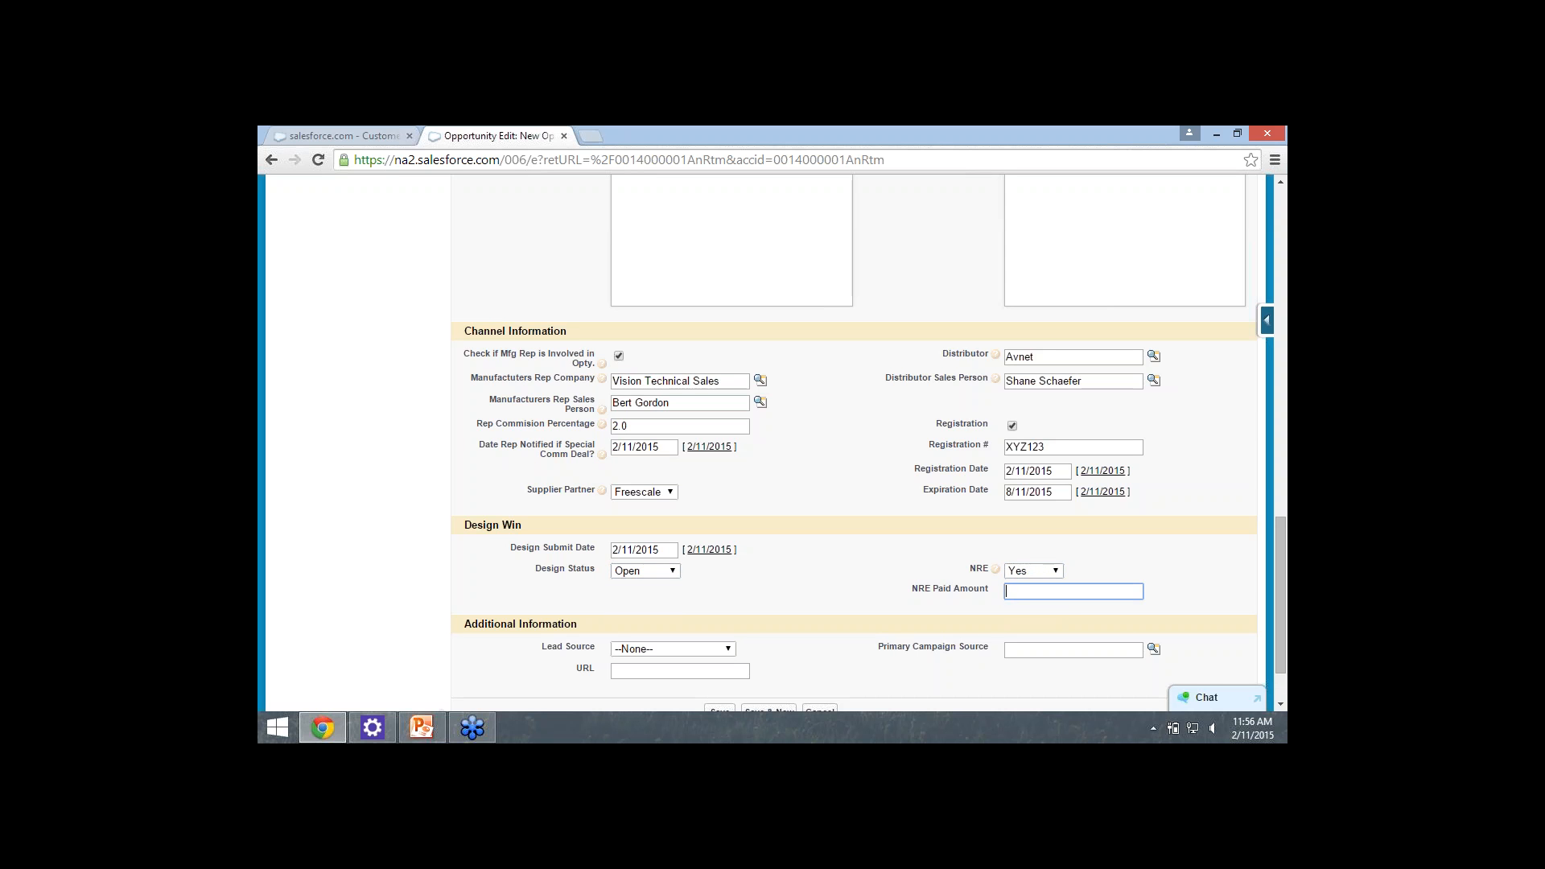
type("45k")
key("Tab")
Set the Design Status to Confirmed.
left_click(671, 571)
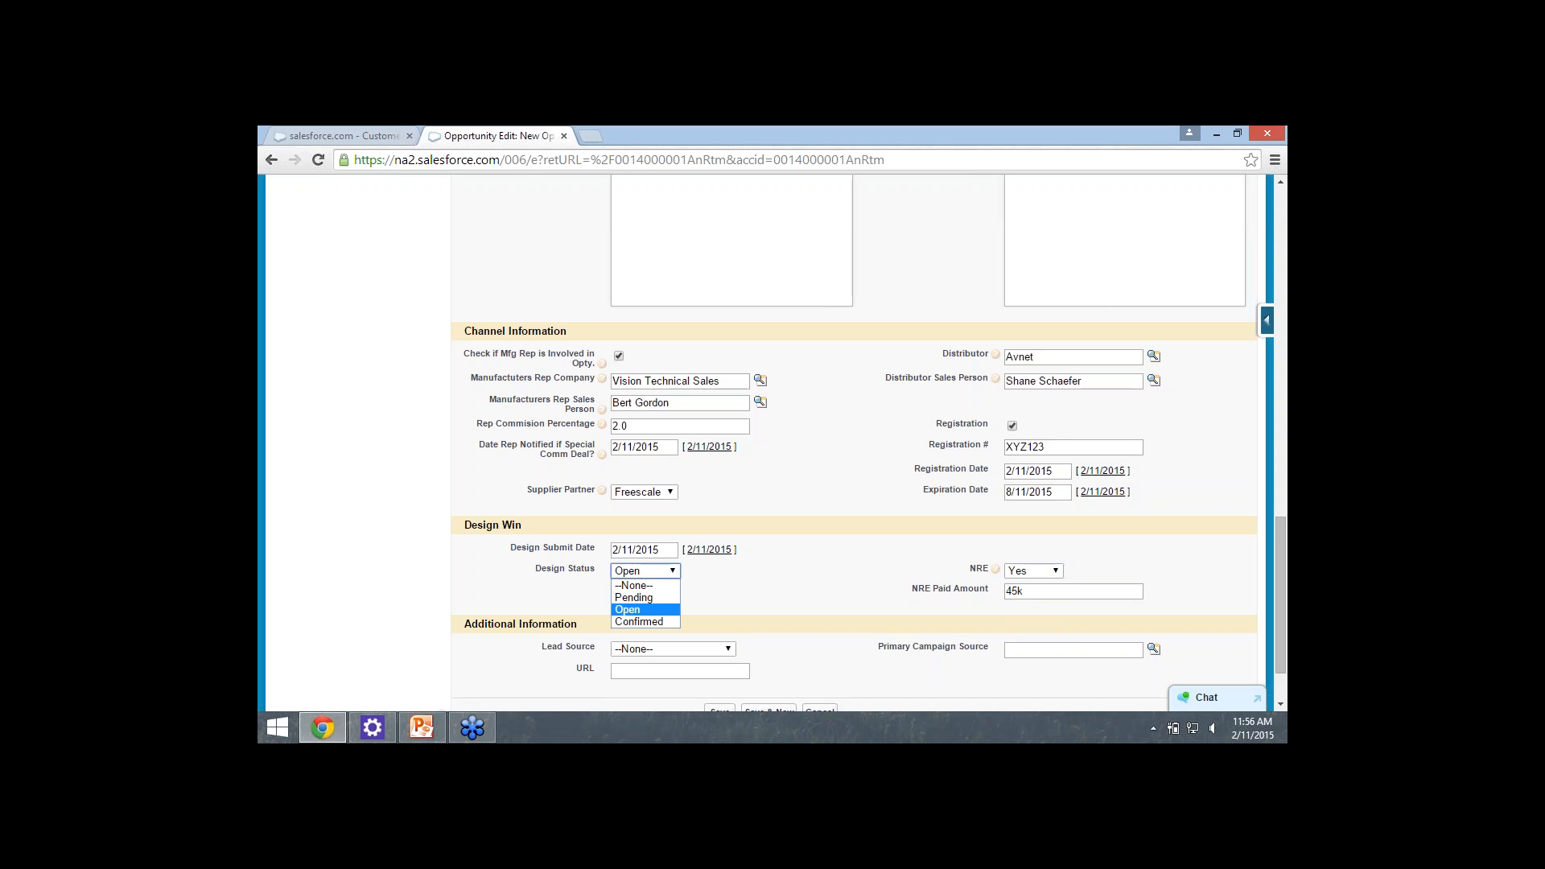
left_click(752, 598)
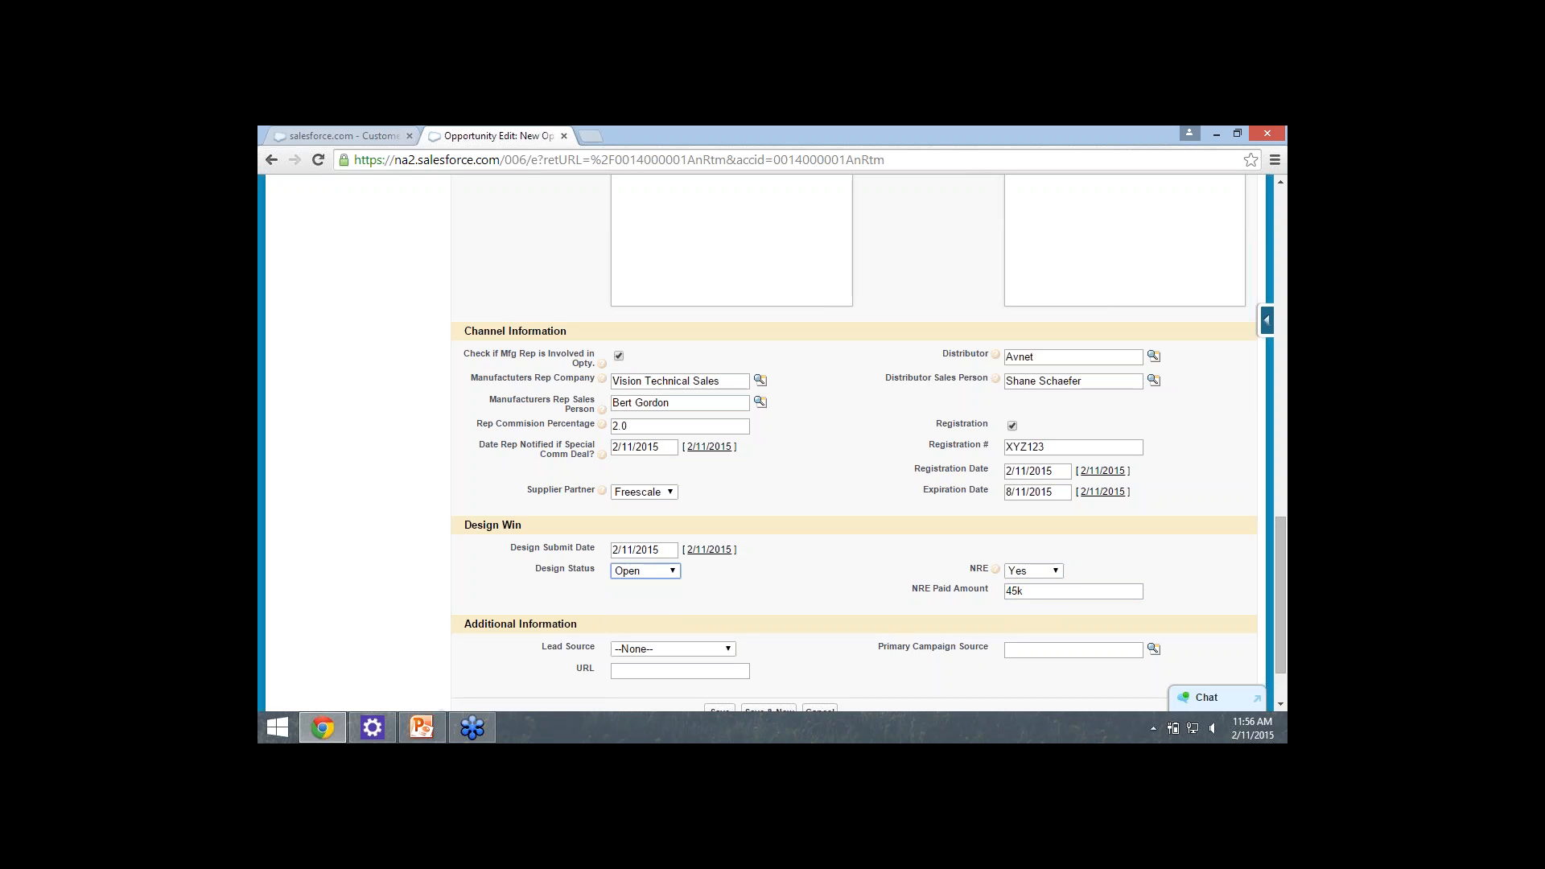
left_click(671, 571)
left_click(636, 621)
left_click(752, 595)
Set the Lead Source to Trade Show and save the new opportunity.
scroll(853, 442, "down", 1)
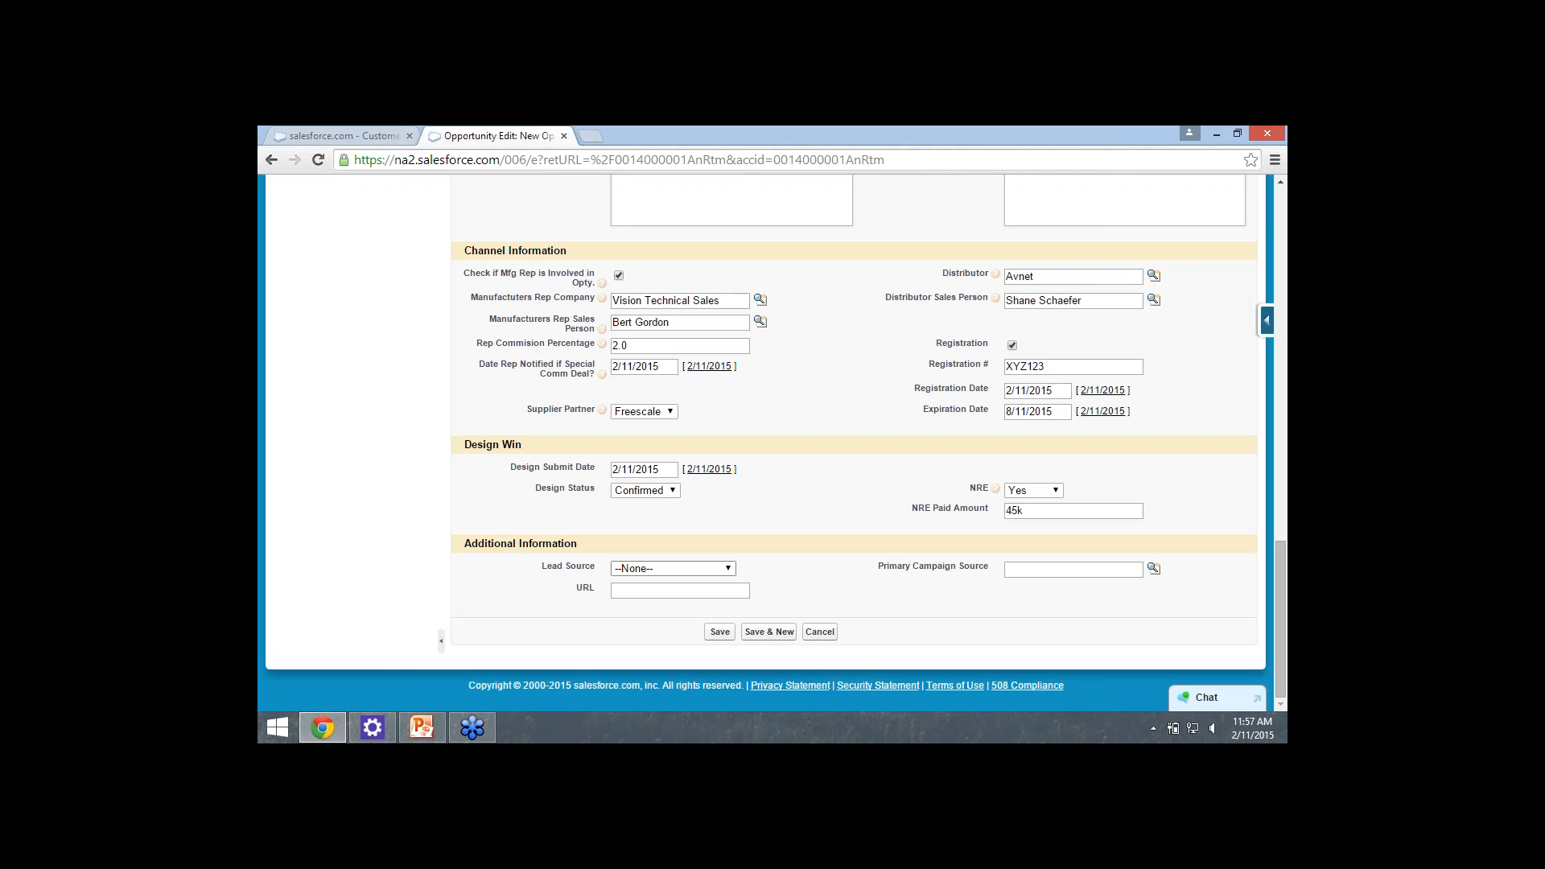
scroll(672, 568, "up", 15)
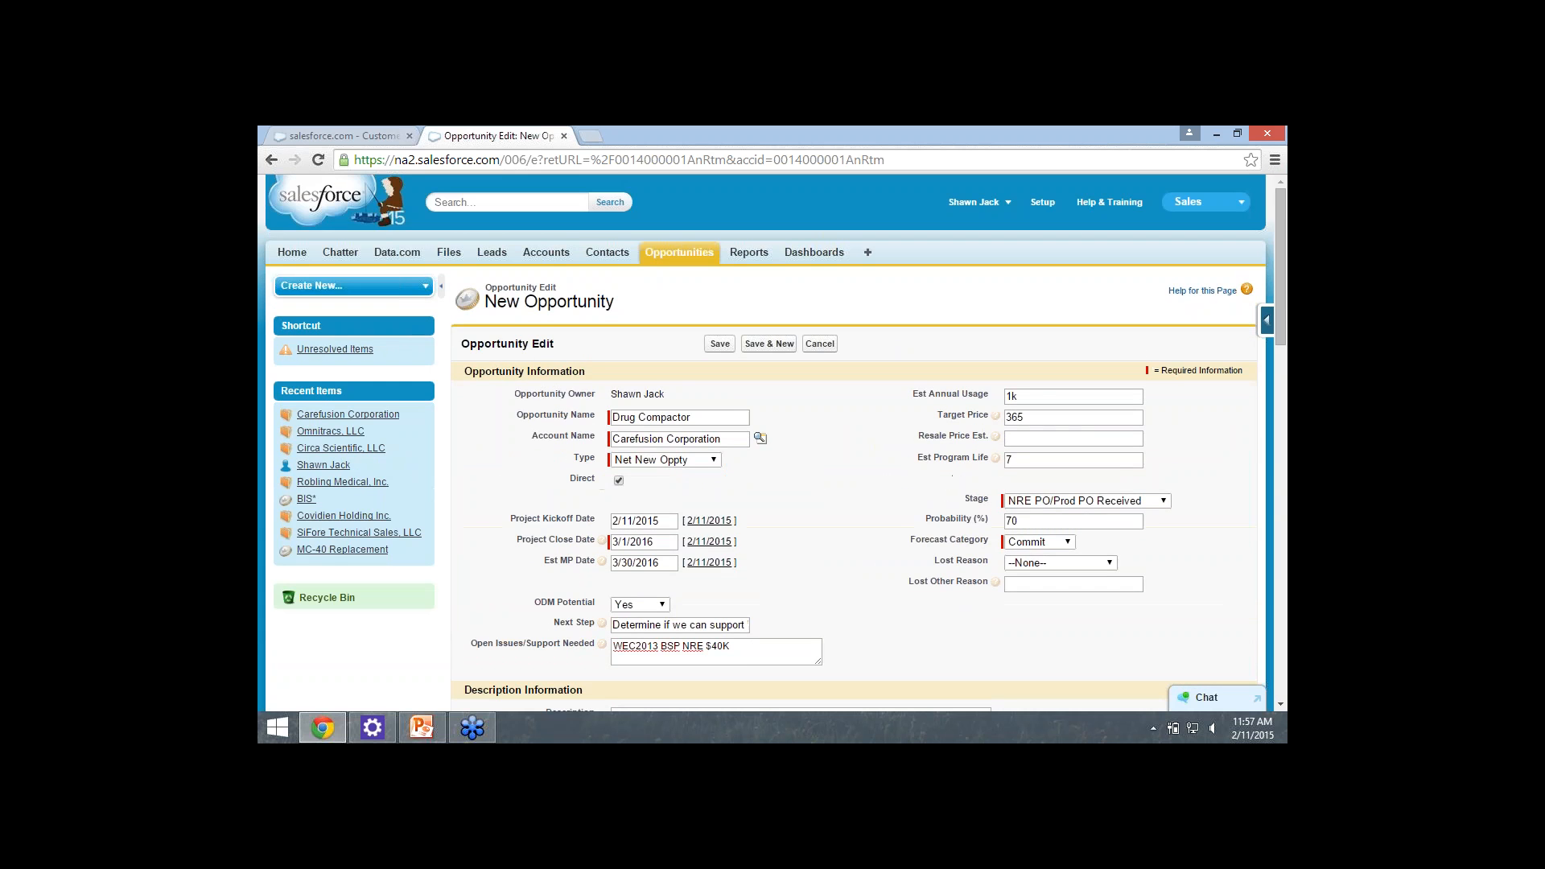
scroll(673, 568, "down", 15)
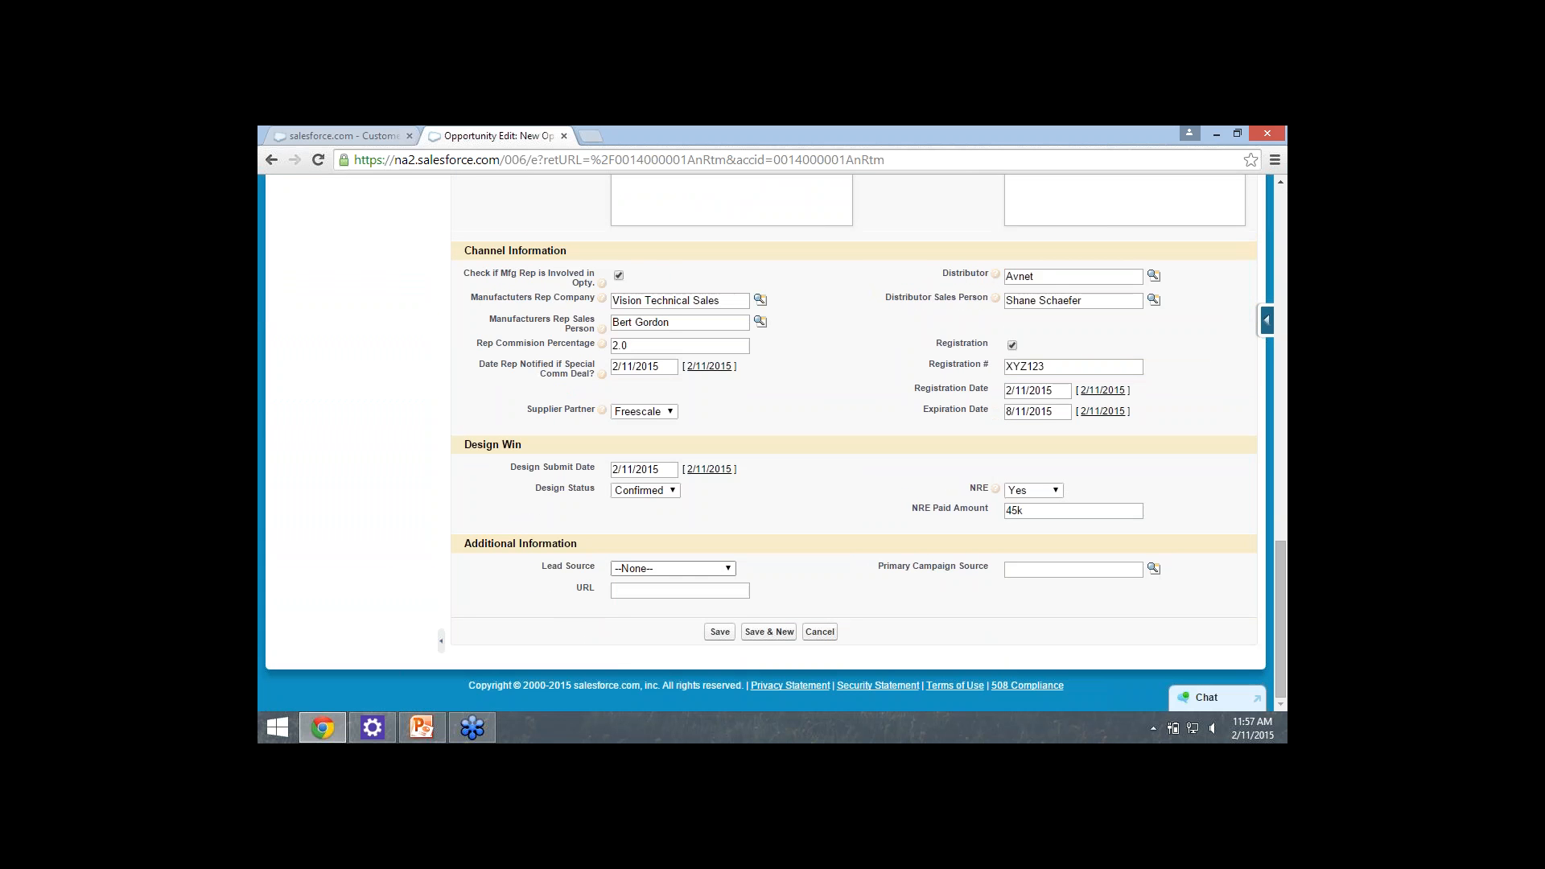
left_click(673, 568)
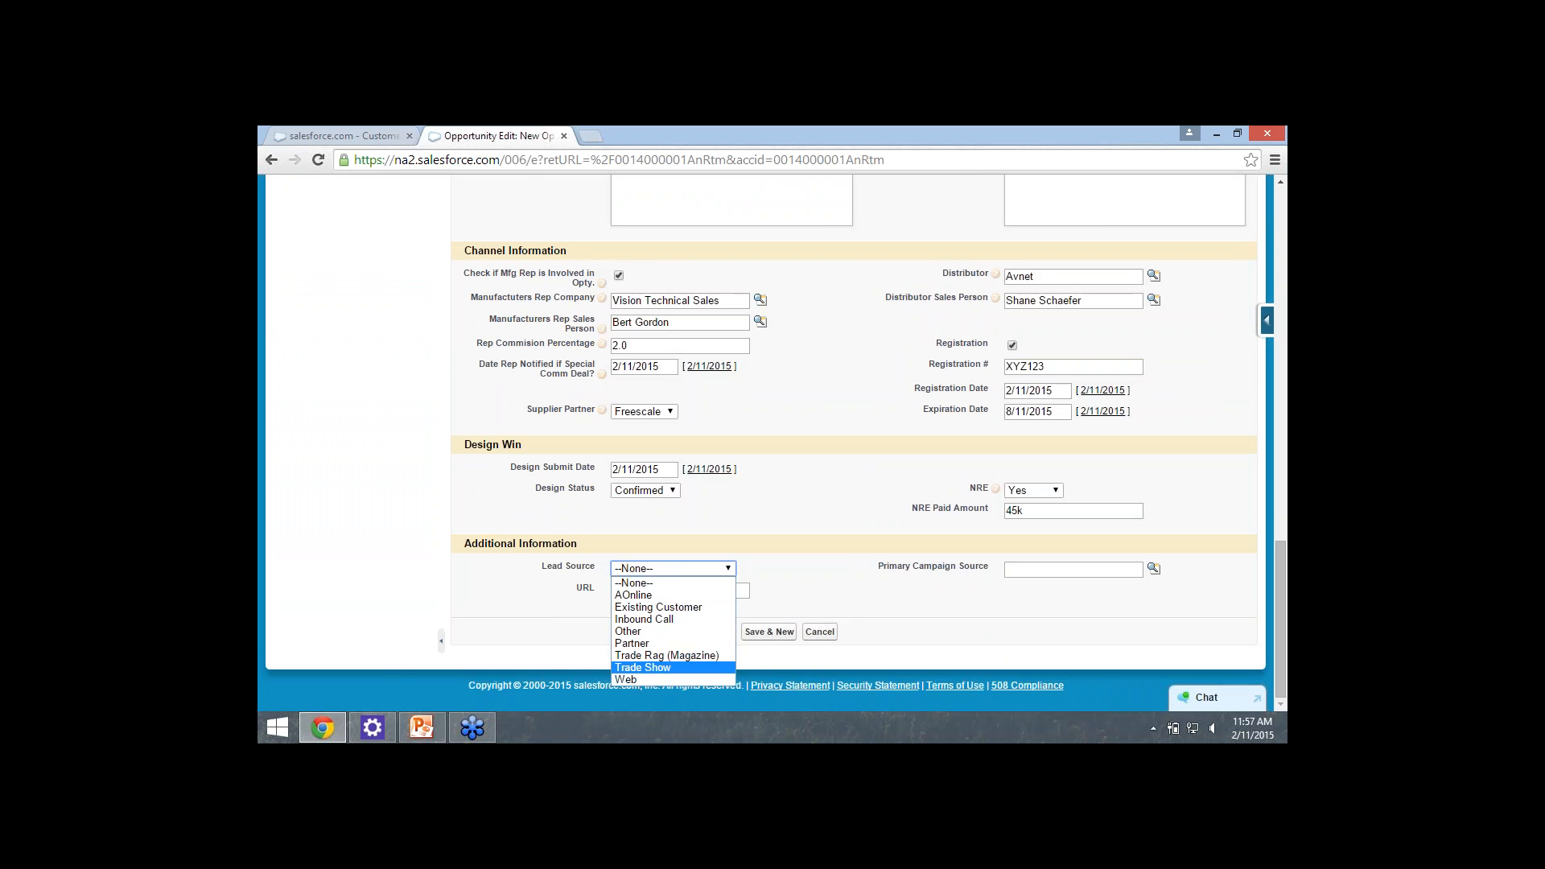
left_click(643, 667)
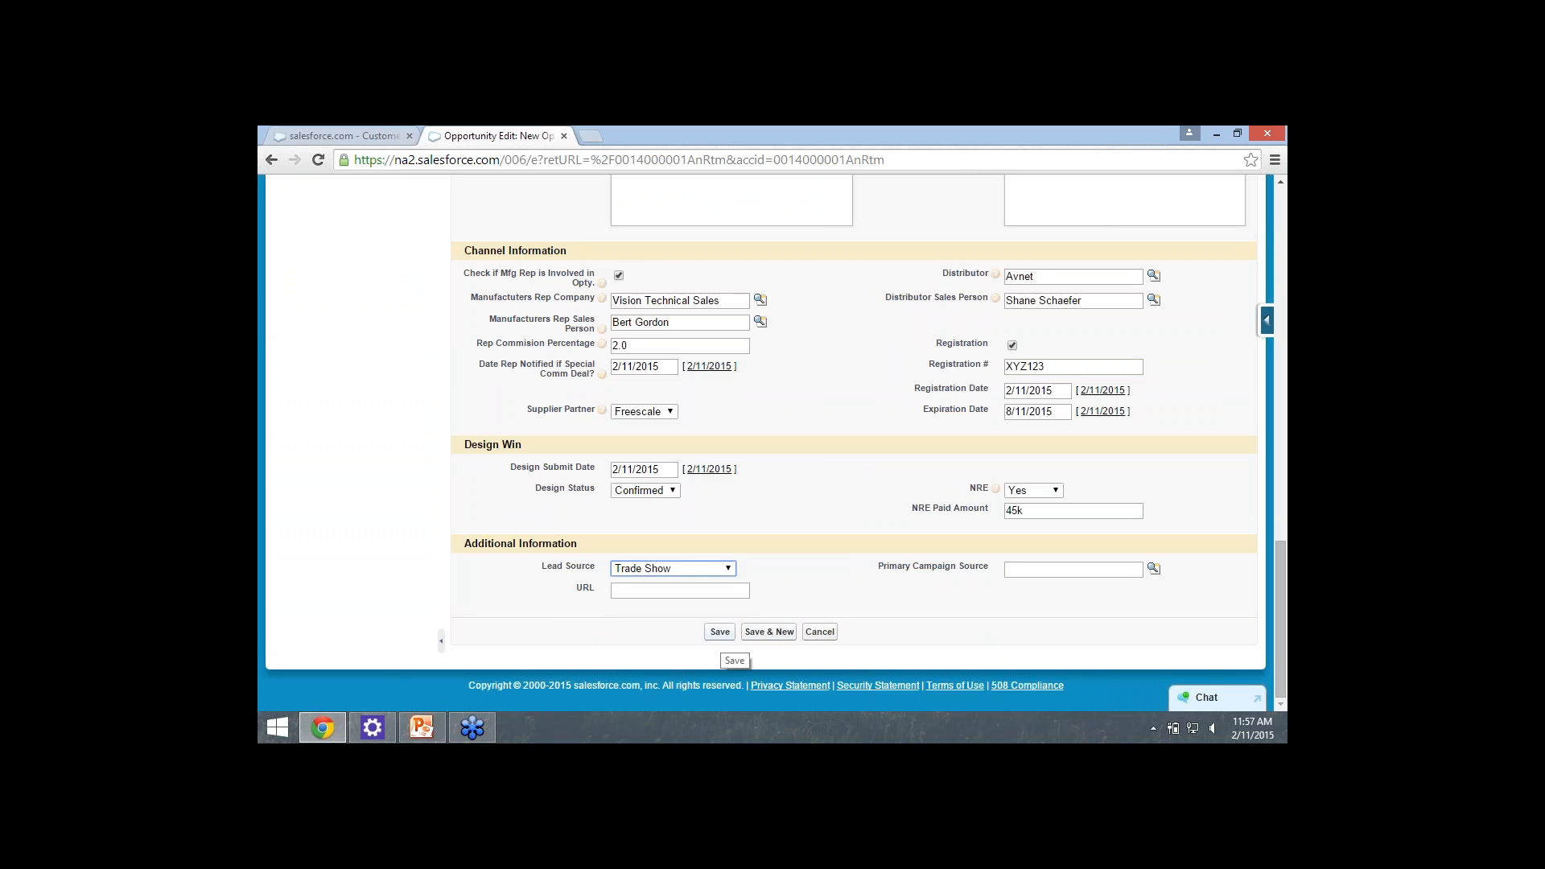
left_click(719, 632)
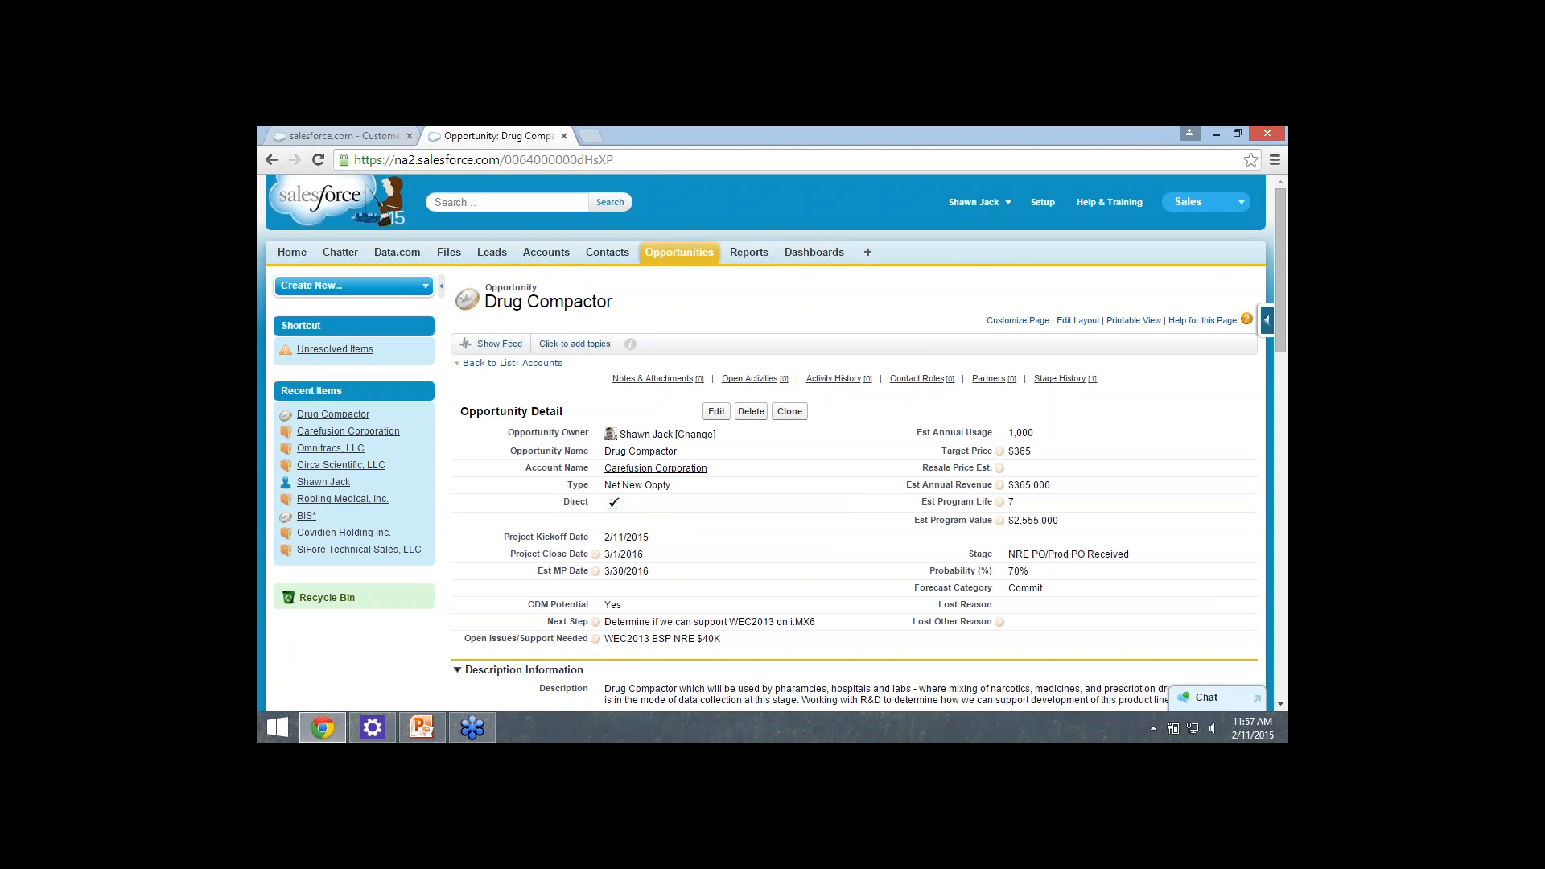
Review the saved Drug Compactor record, including its competition, channel, design win and additional information sections.
scroll(724, 503, "down", 2)
scroll(724, 502, "down", 1)
scroll(724, 509, "down", 5)
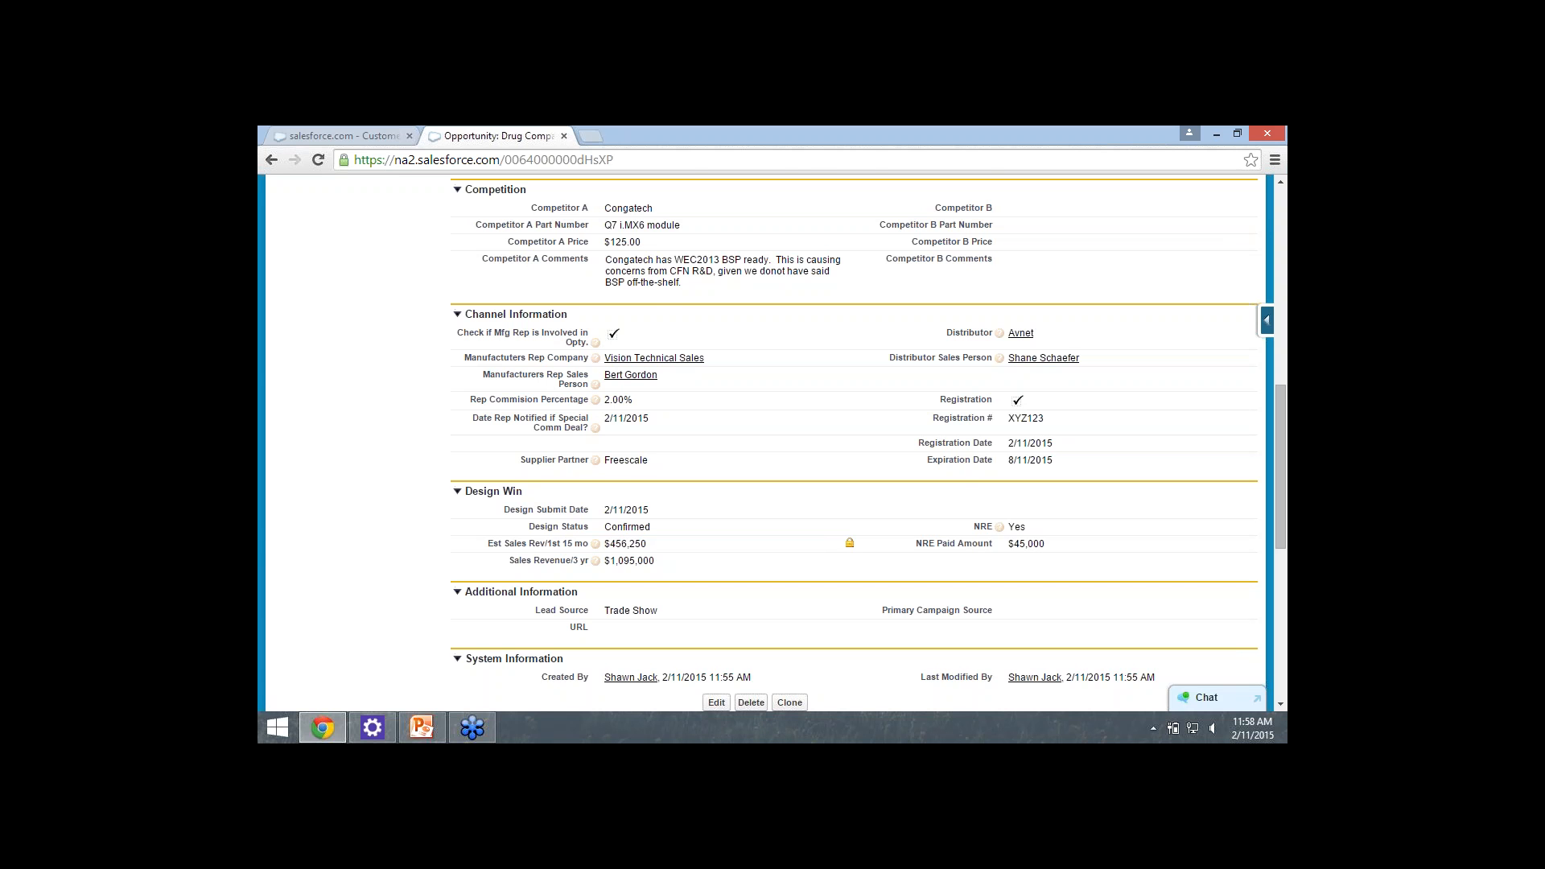
scroll(849, 543, "down", 4)
scroll(849, 543, "up", 7)
scroll(849, 543, "up", 5)
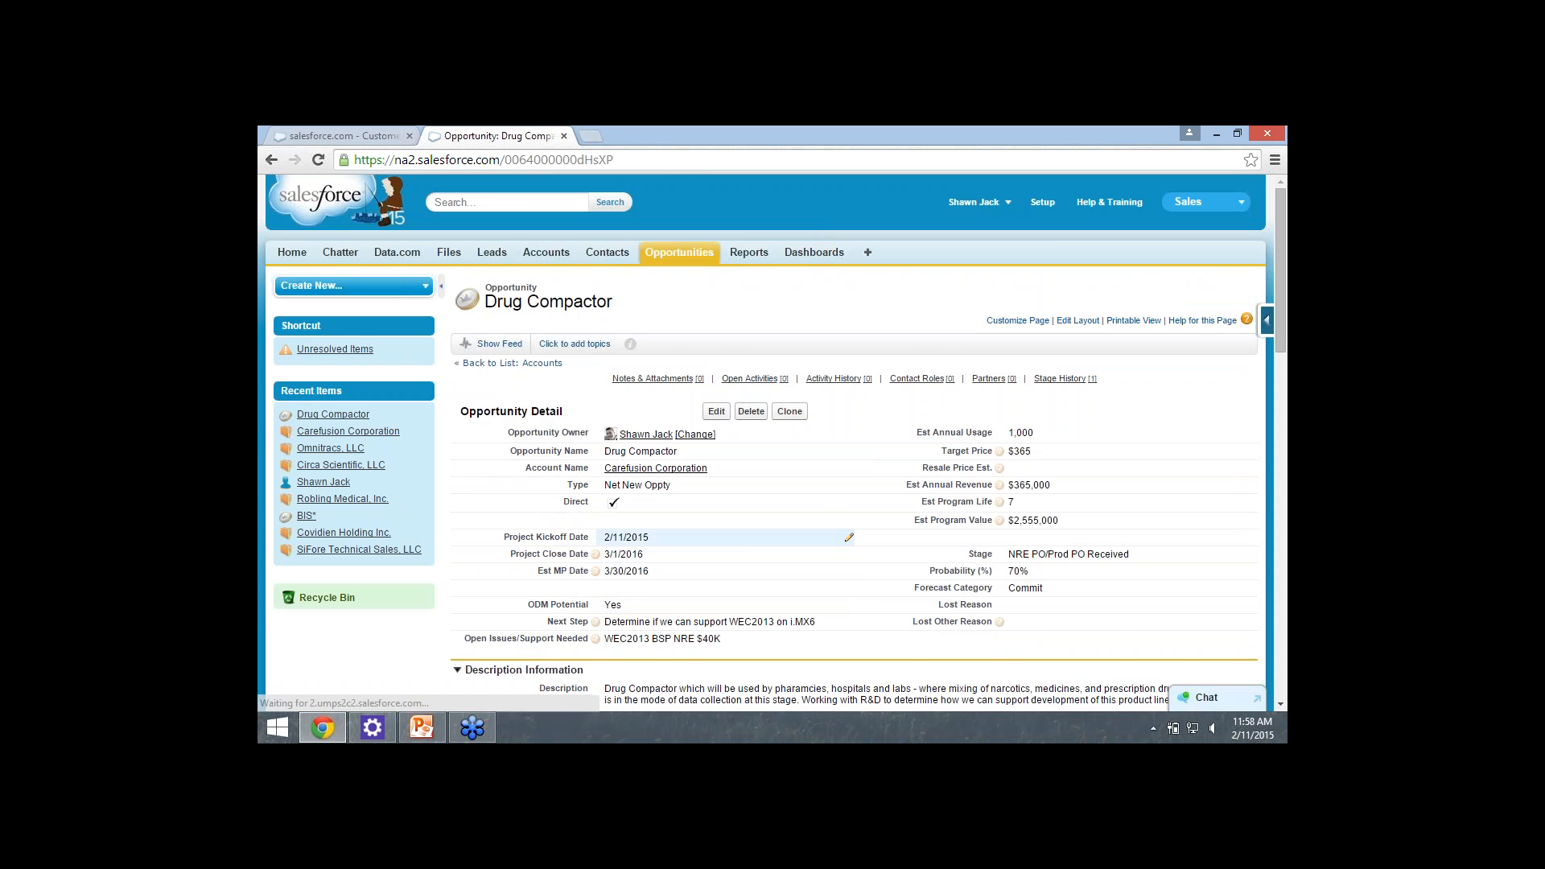
Open a blank note for the opportunity from its Notes & Attachments list, and leave it without saving.
scroll(849, 543, "down", 15)
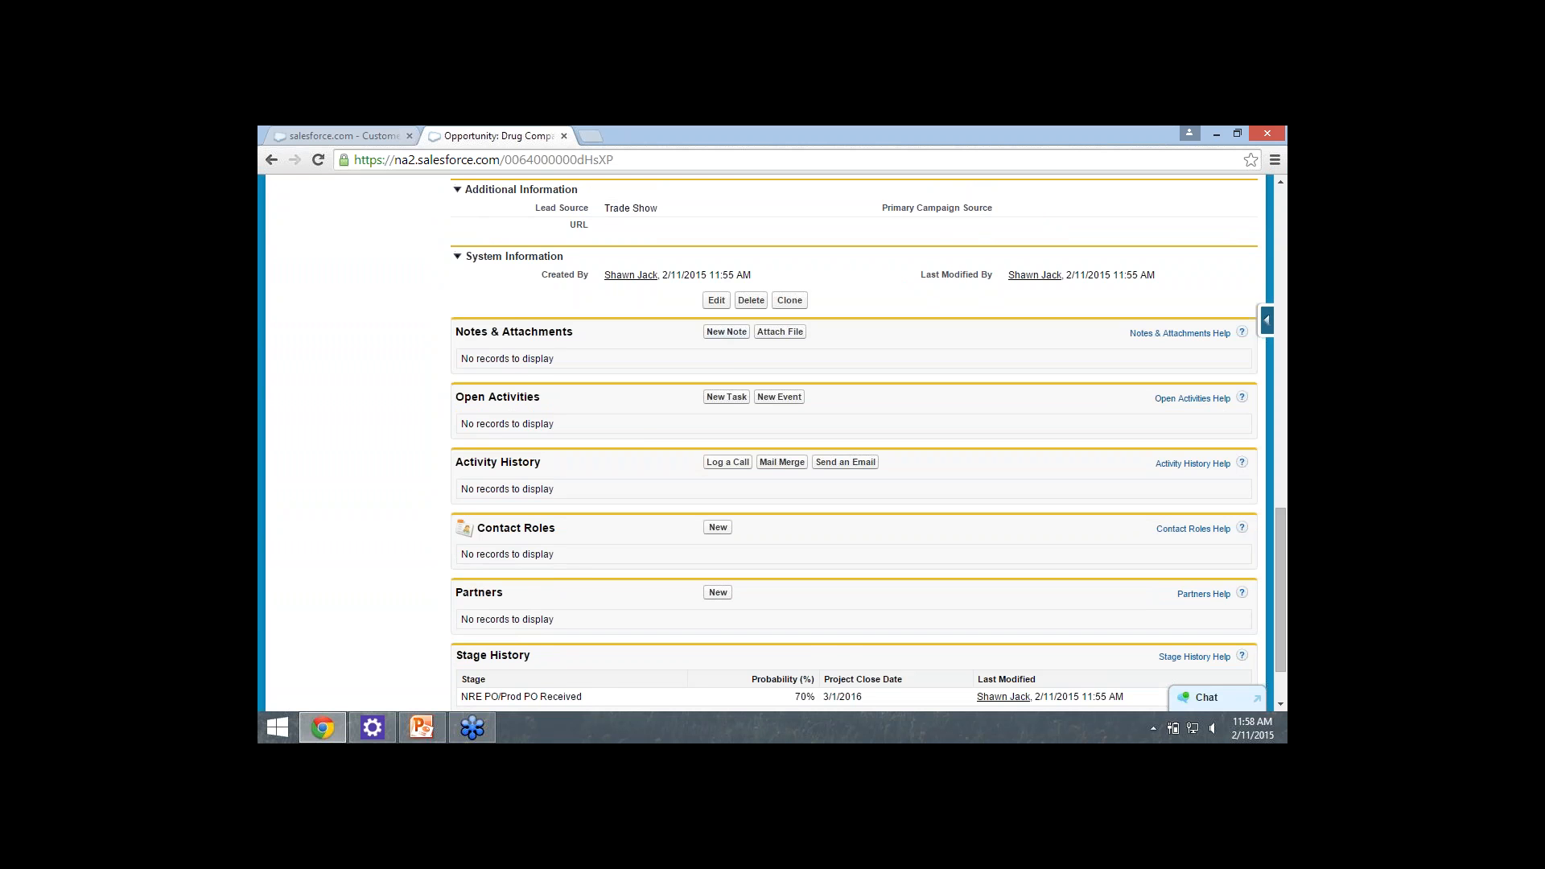
left_click(725, 332)
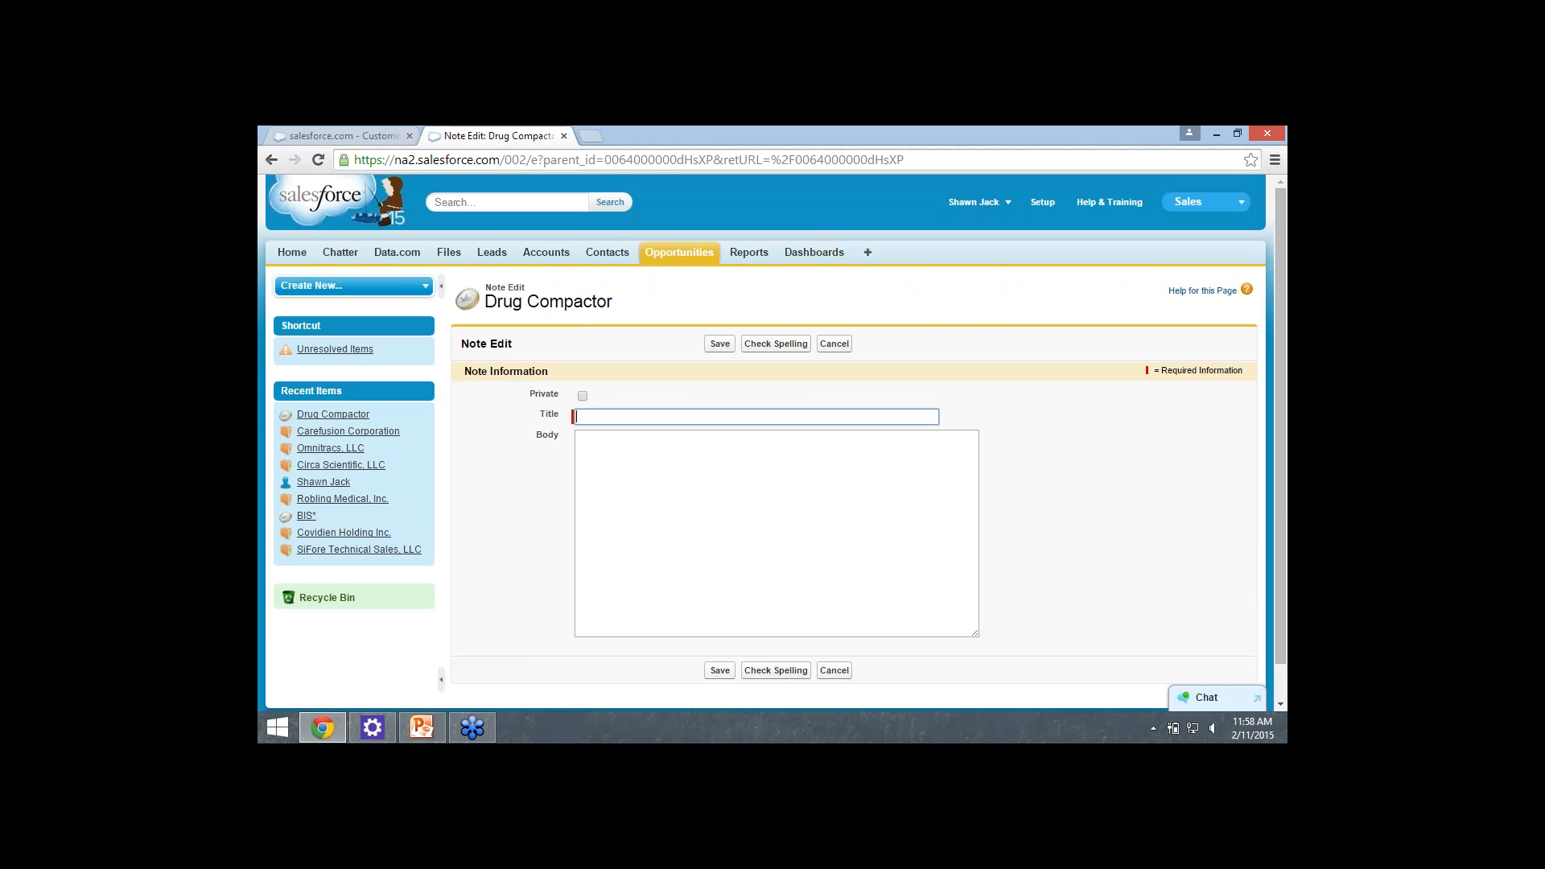
left_click(835, 343)
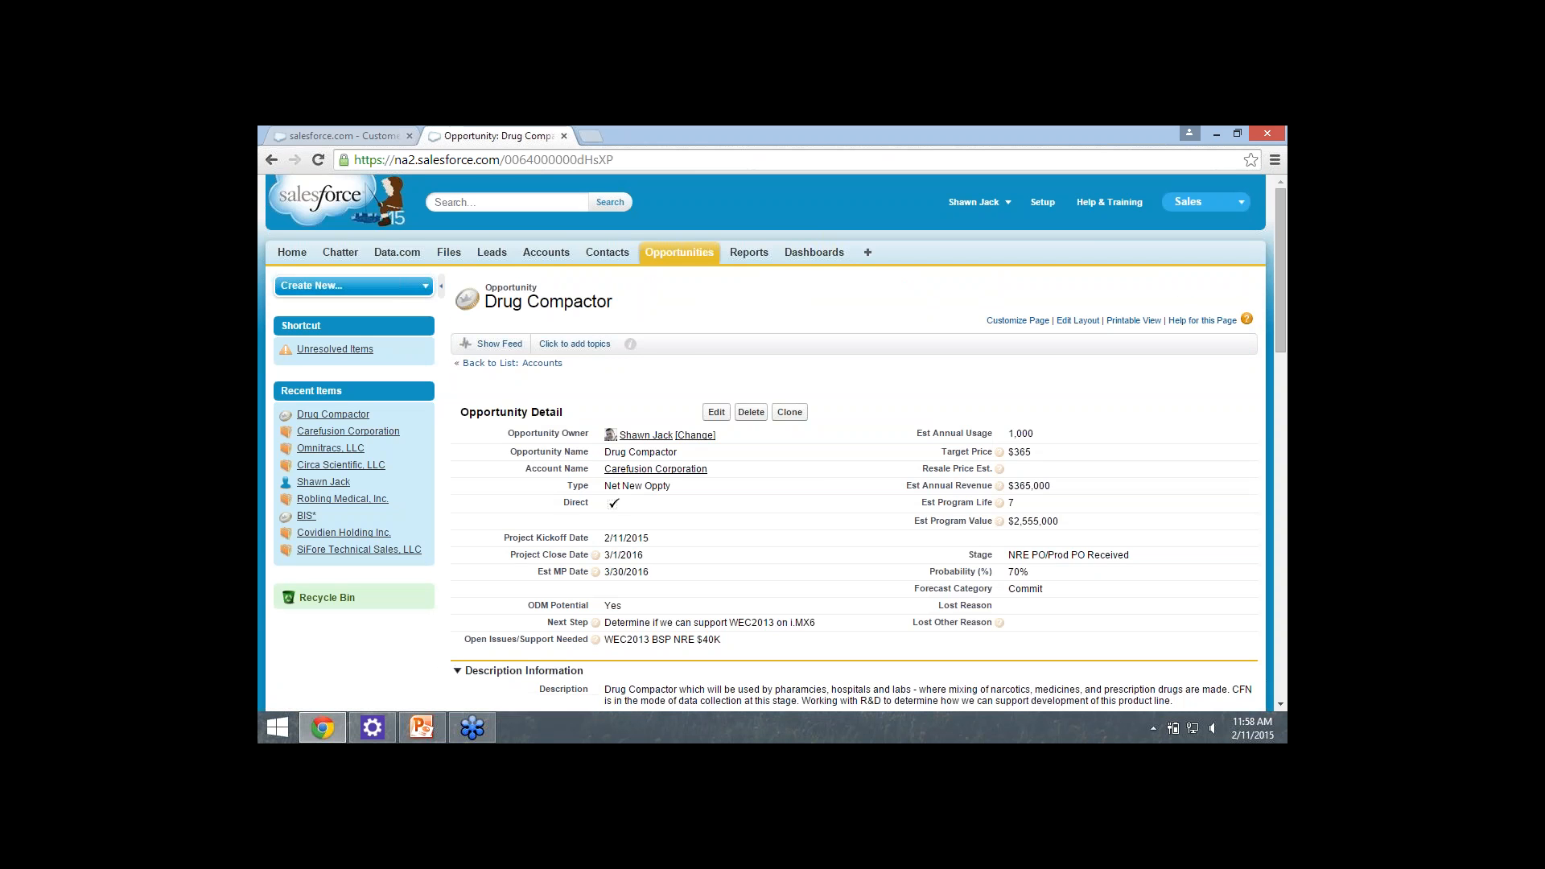
Open a new task for the opportunity, examine its subject, status, recurrence and reminder fields, and leave without saving.
scroll(828, 459, "down", 7)
scroll(804, 459, "down", 6)
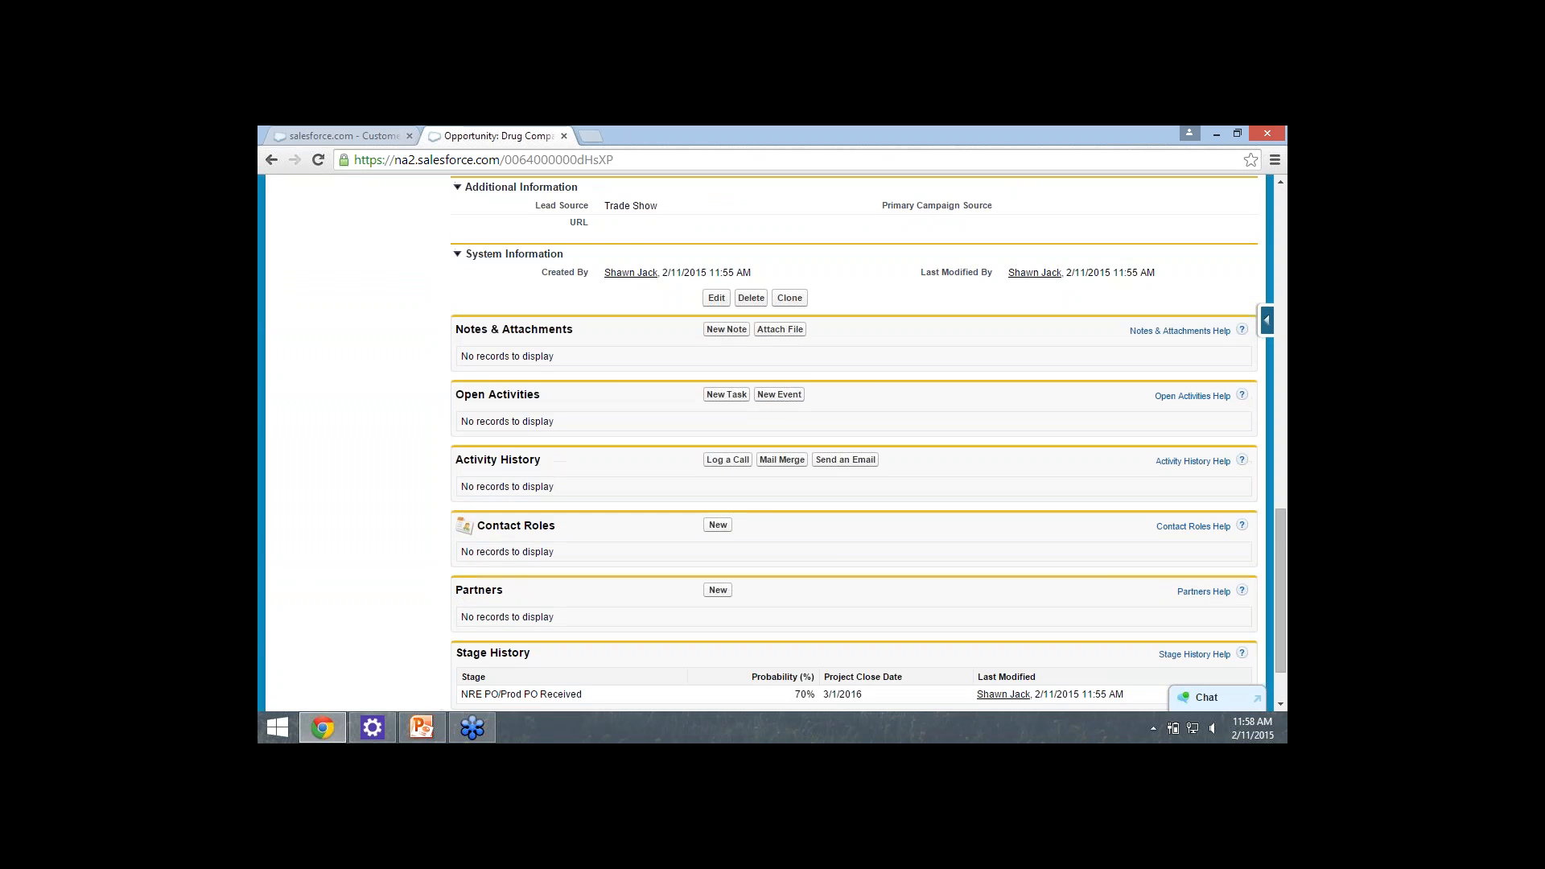
left_click(726, 394)
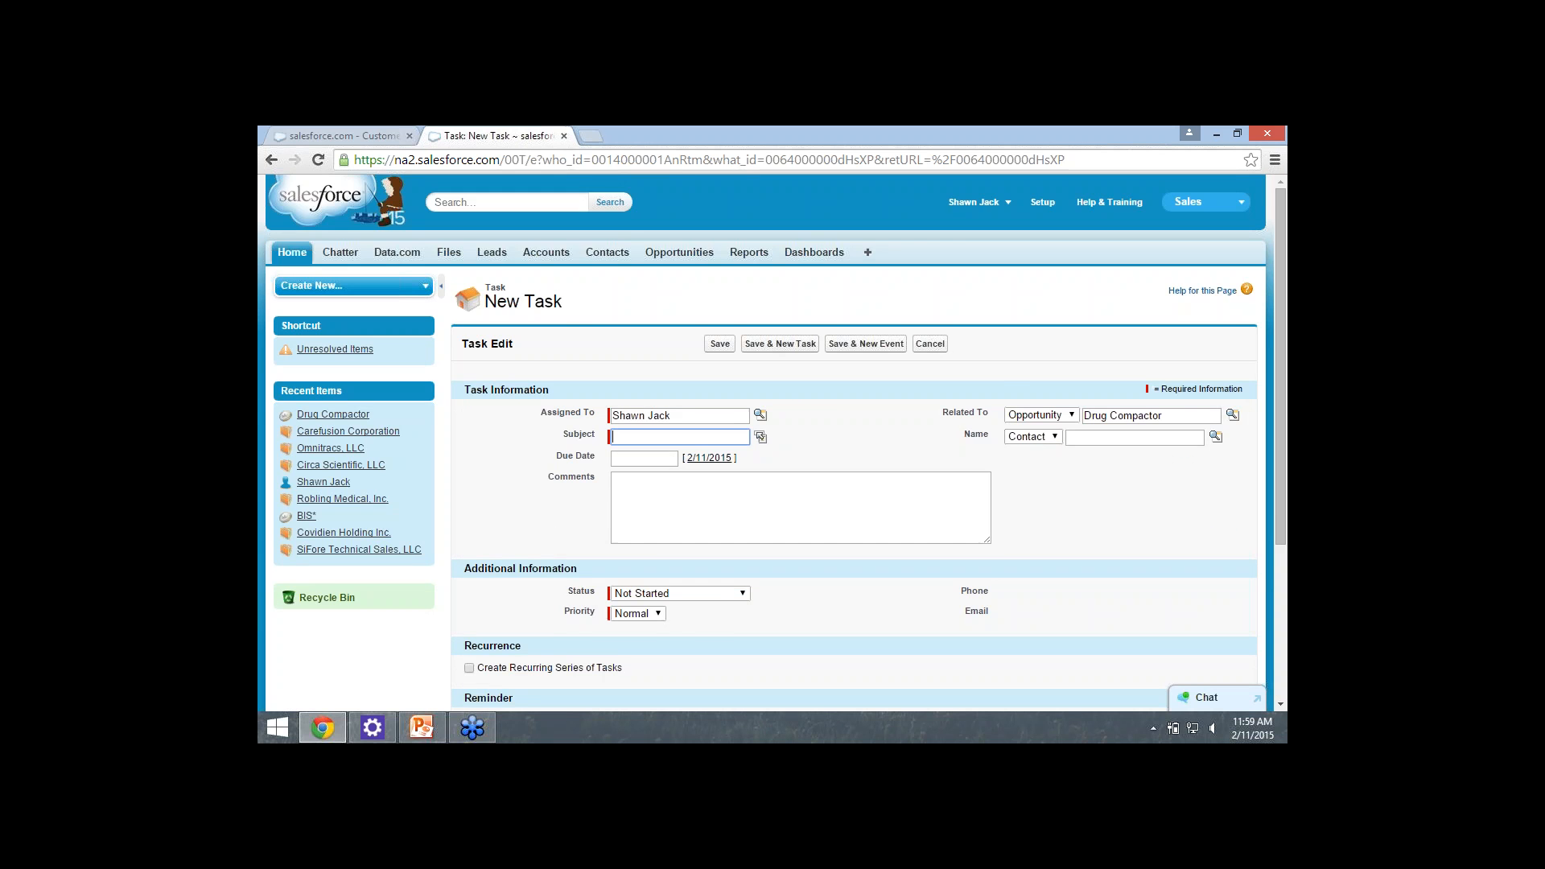
scroll(772, 443, "down", 1)
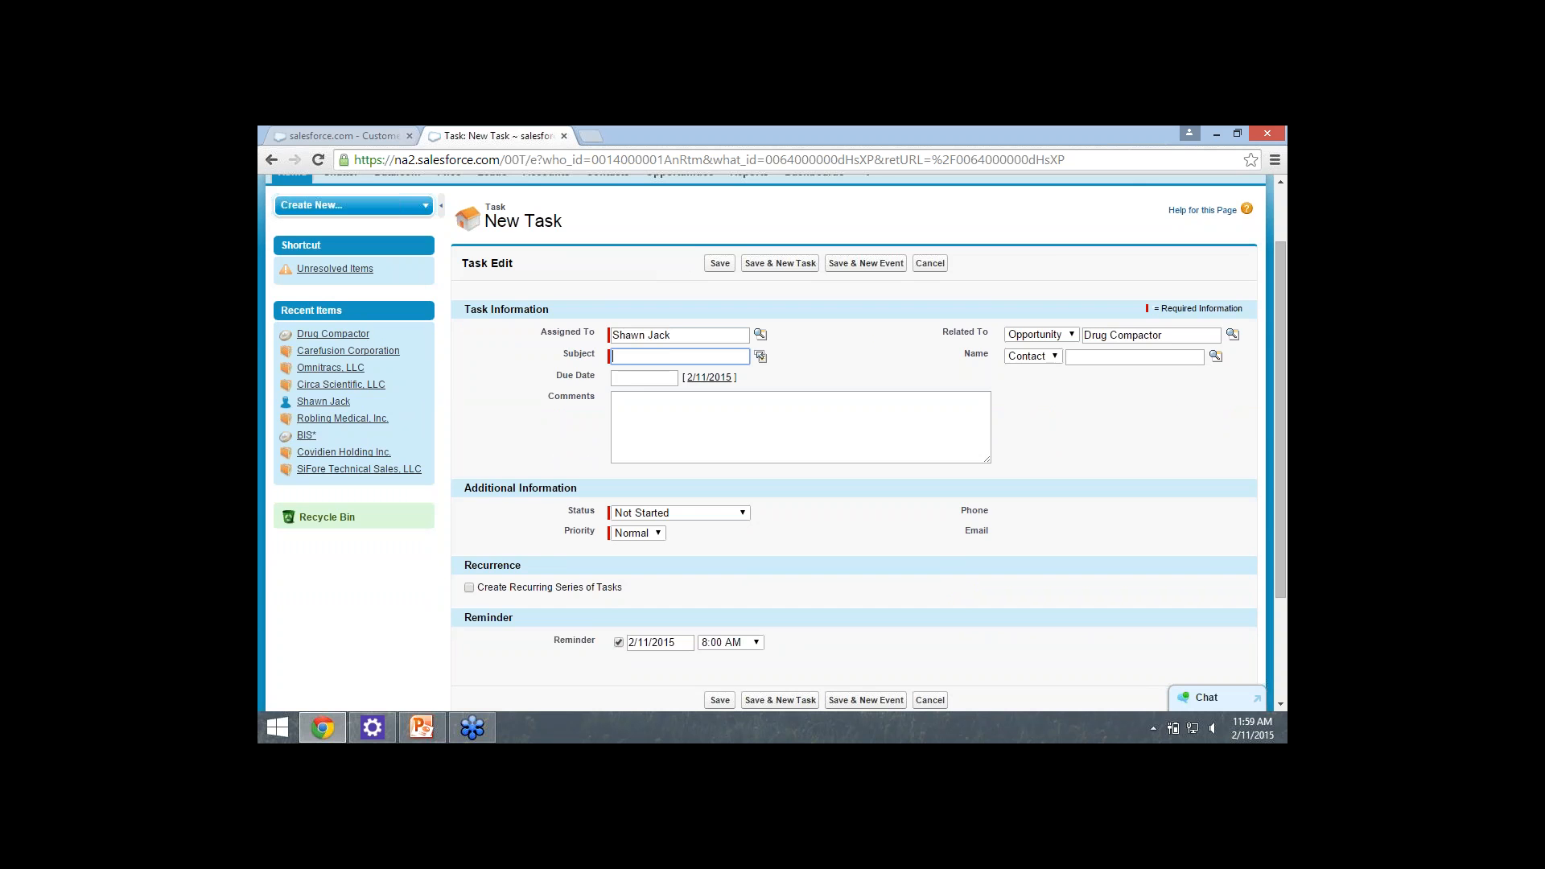
scroll(772, 442, "down", 2)
scroll(772, 443, "up", 3)
left_click(930, 344)
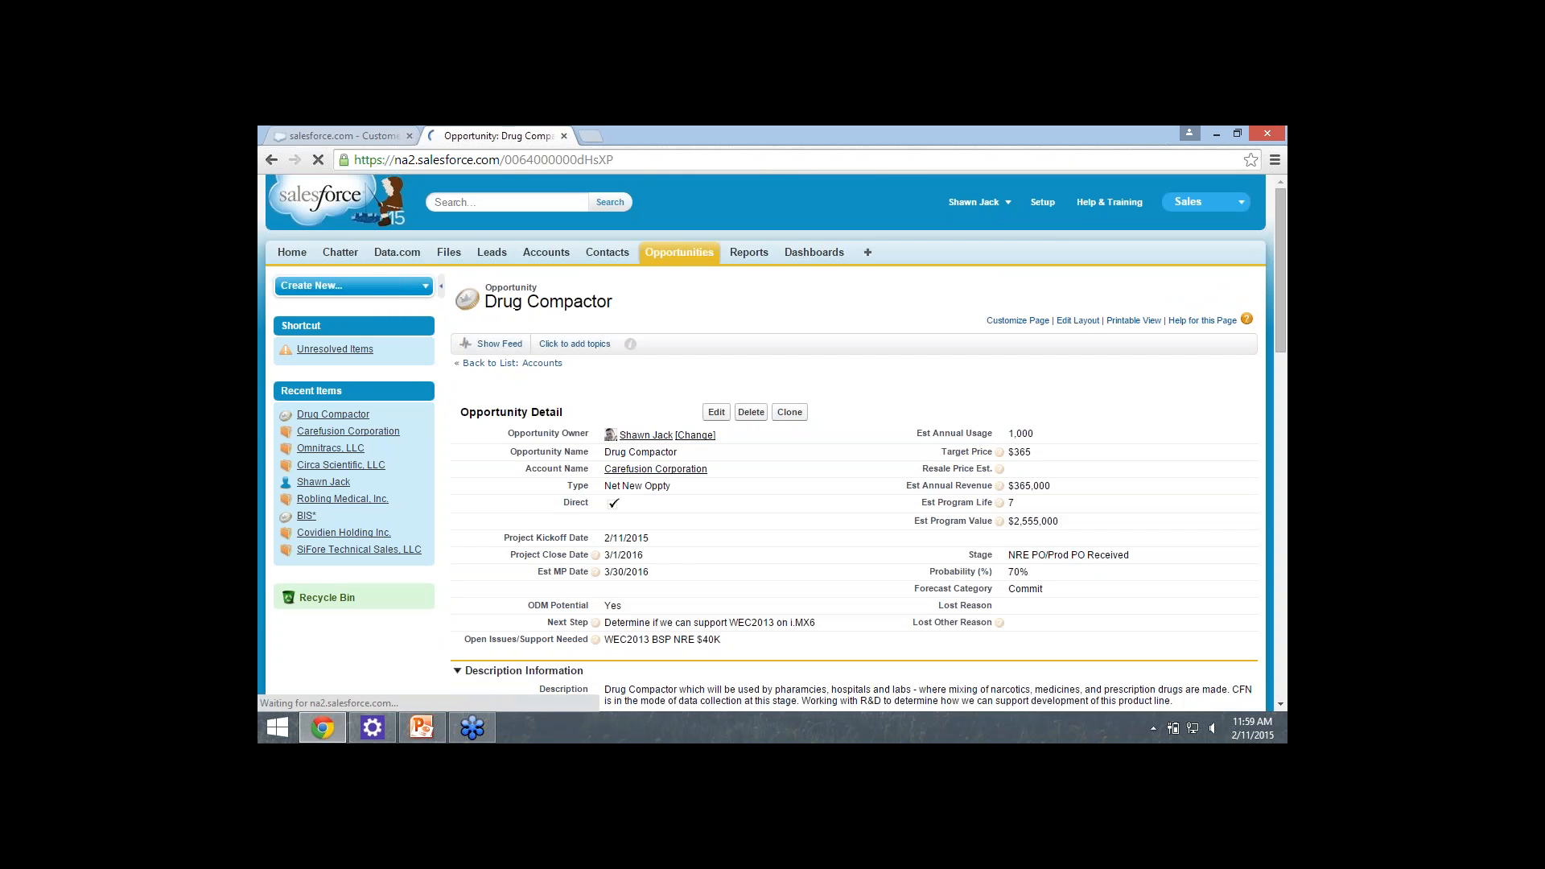
Open the opportunity's contact role assignment, look through the account's contacts and their role options, and leave without saving.
scroll(773, 443, "down", 10)
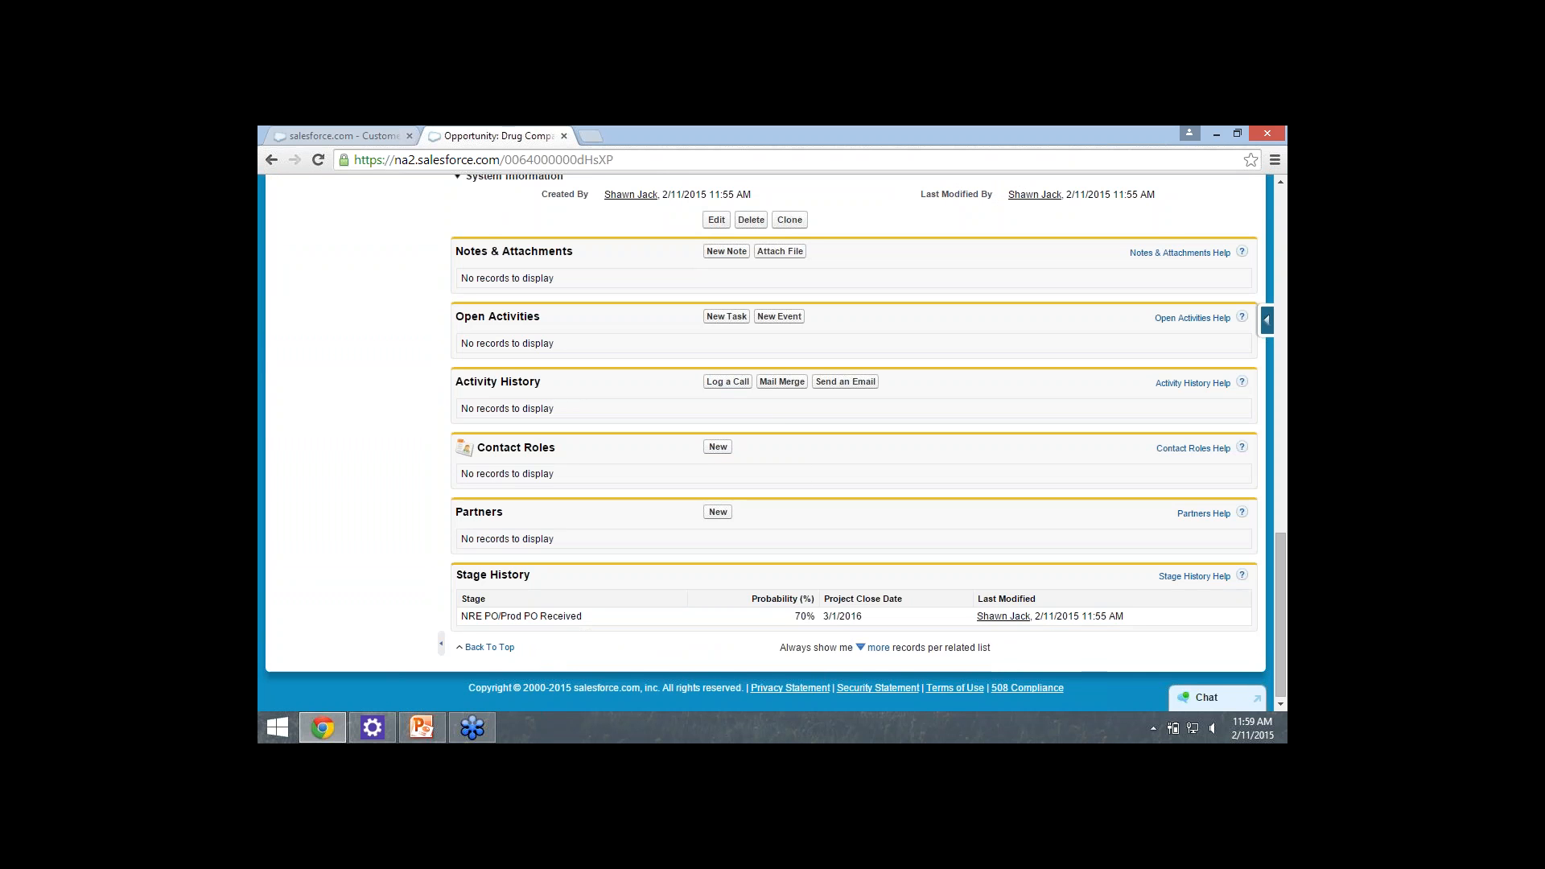
left_click(718, 446)
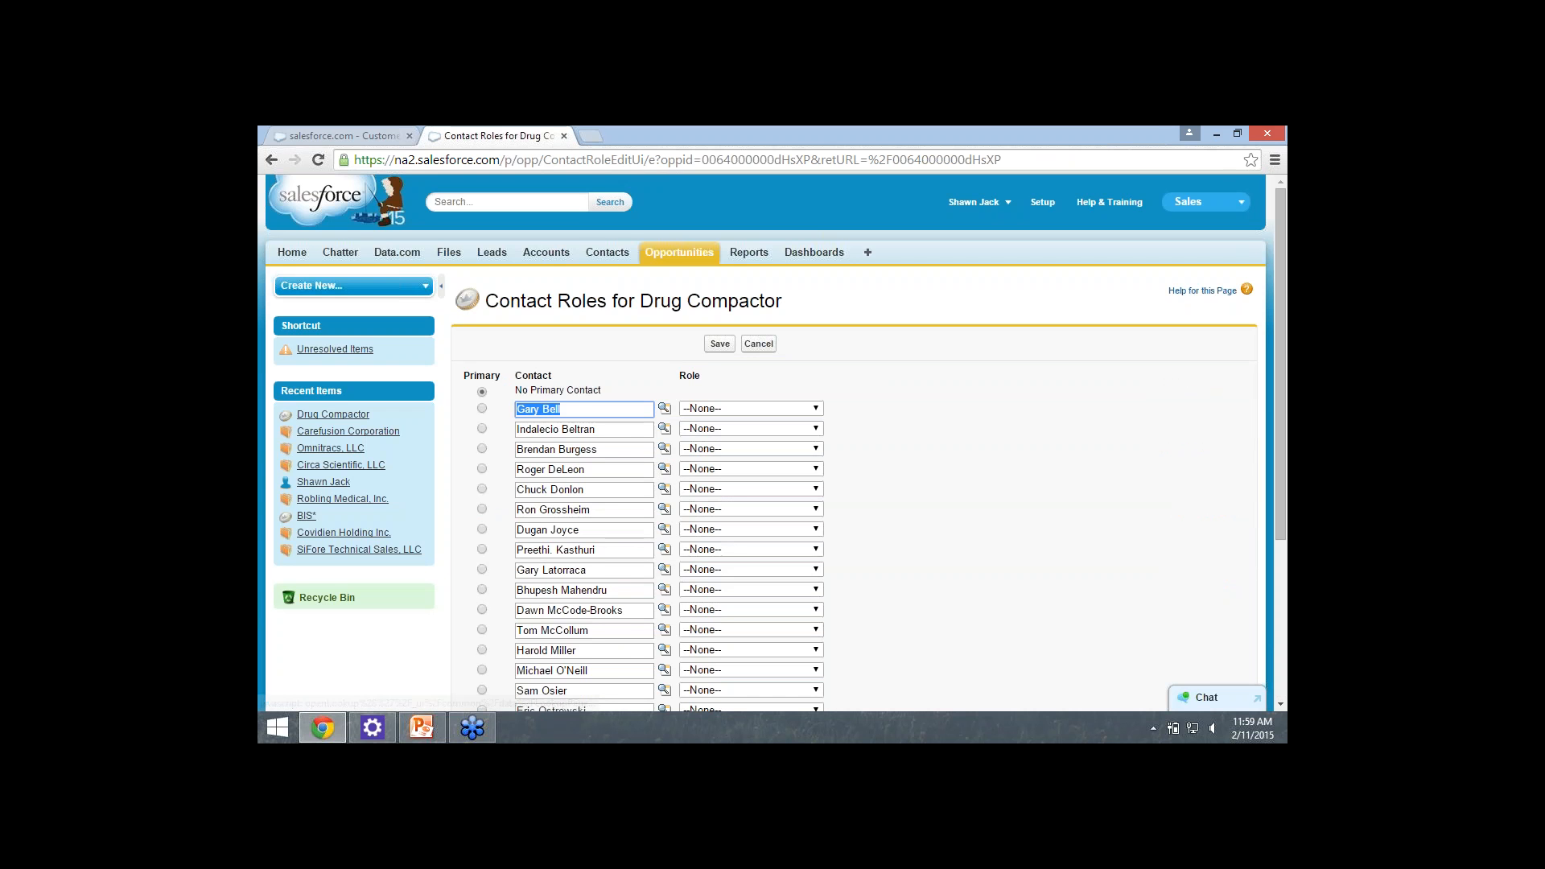
scroll(773, 442, "down", 2)
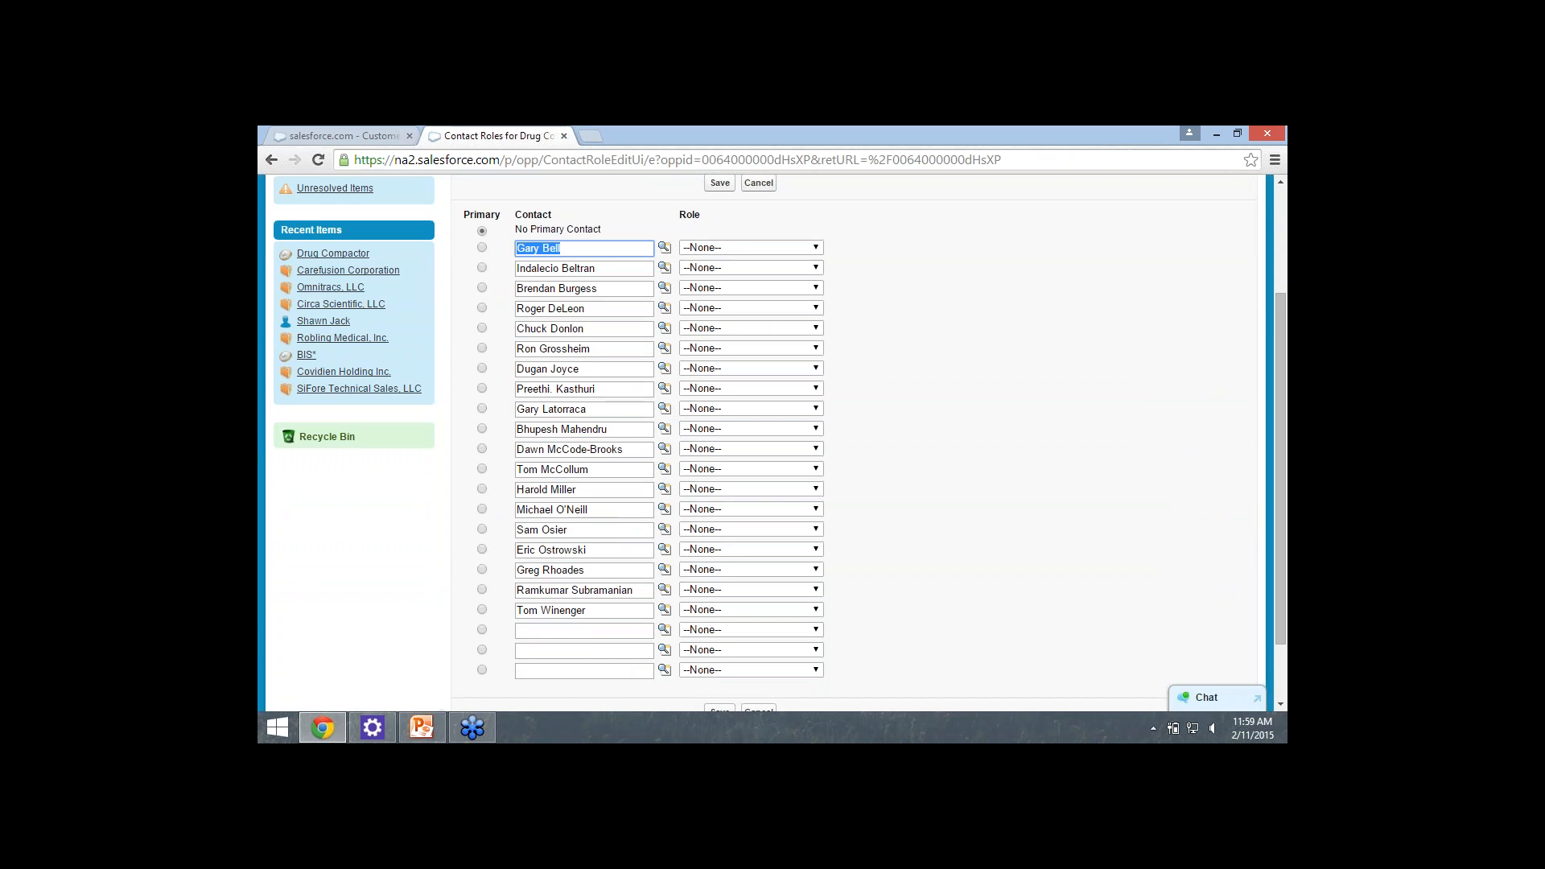
scroll(773, 442, "up", 2)
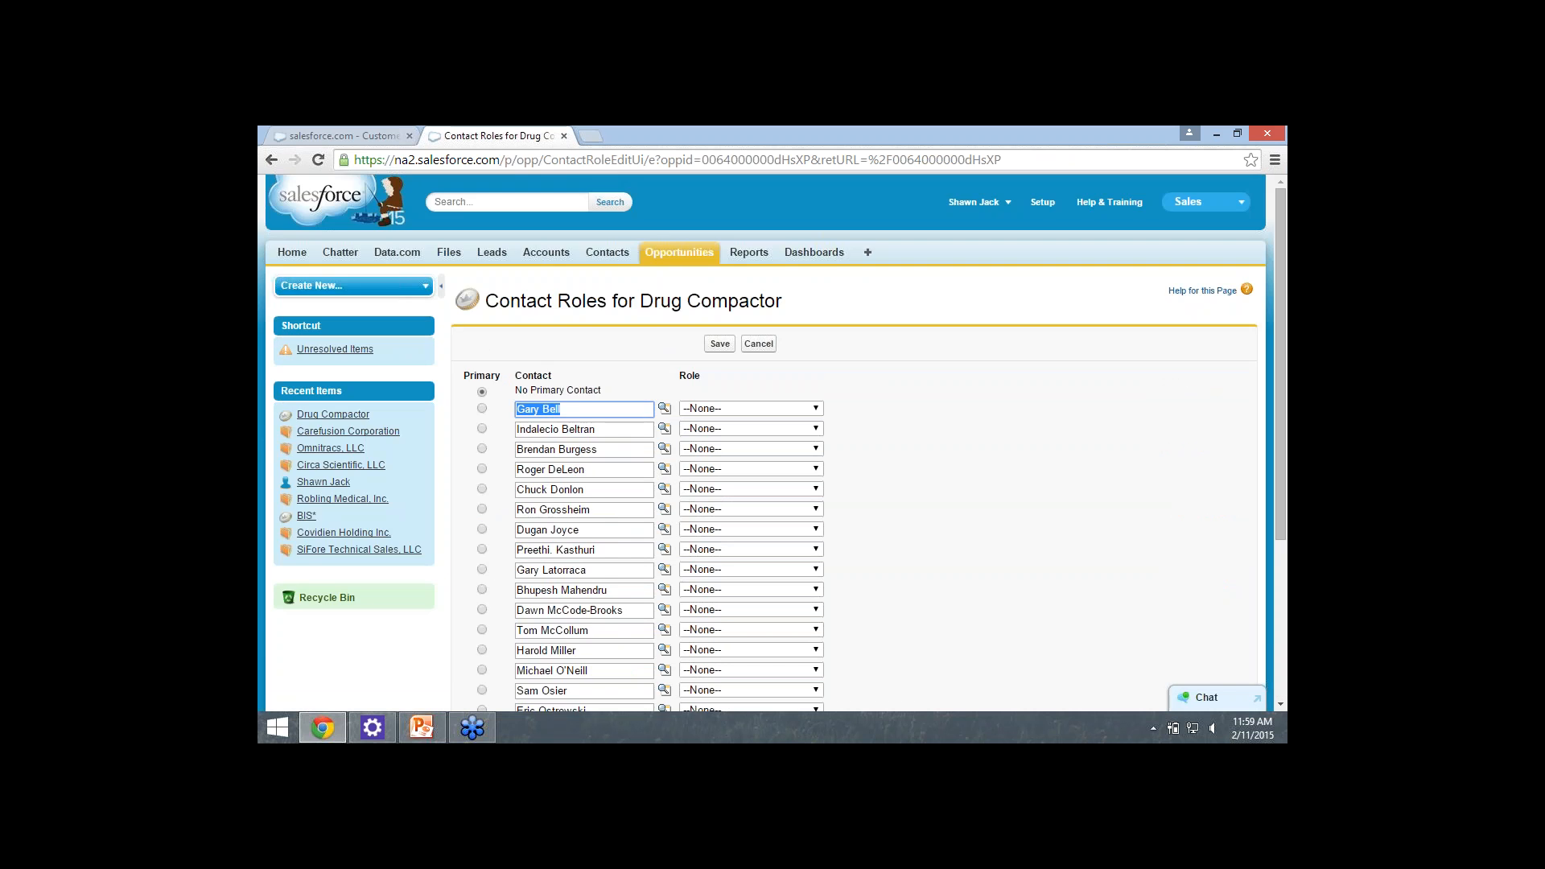
scroll(772, 442, "down", 2)
scroll(773, 442, "up", 2)
left_click(758, 344)
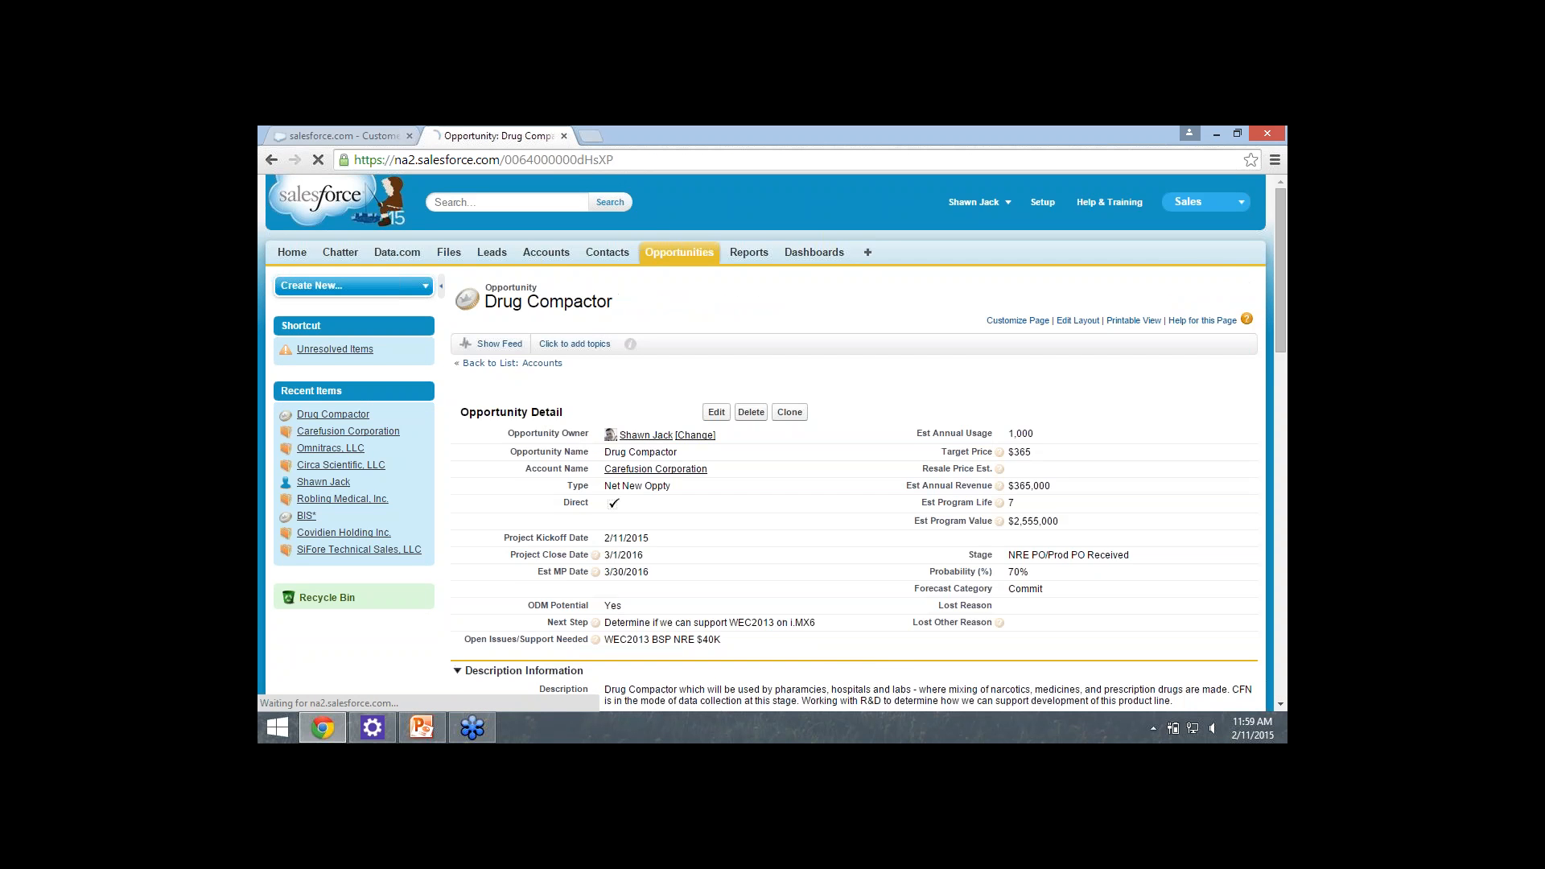
Look over the opportunity's detail sections and its related lists for notes, activities, contact roles and partners, ending back at the record's start.
scroll(772, 442, "down", 5)
scroll(772, 443, "down", 2)
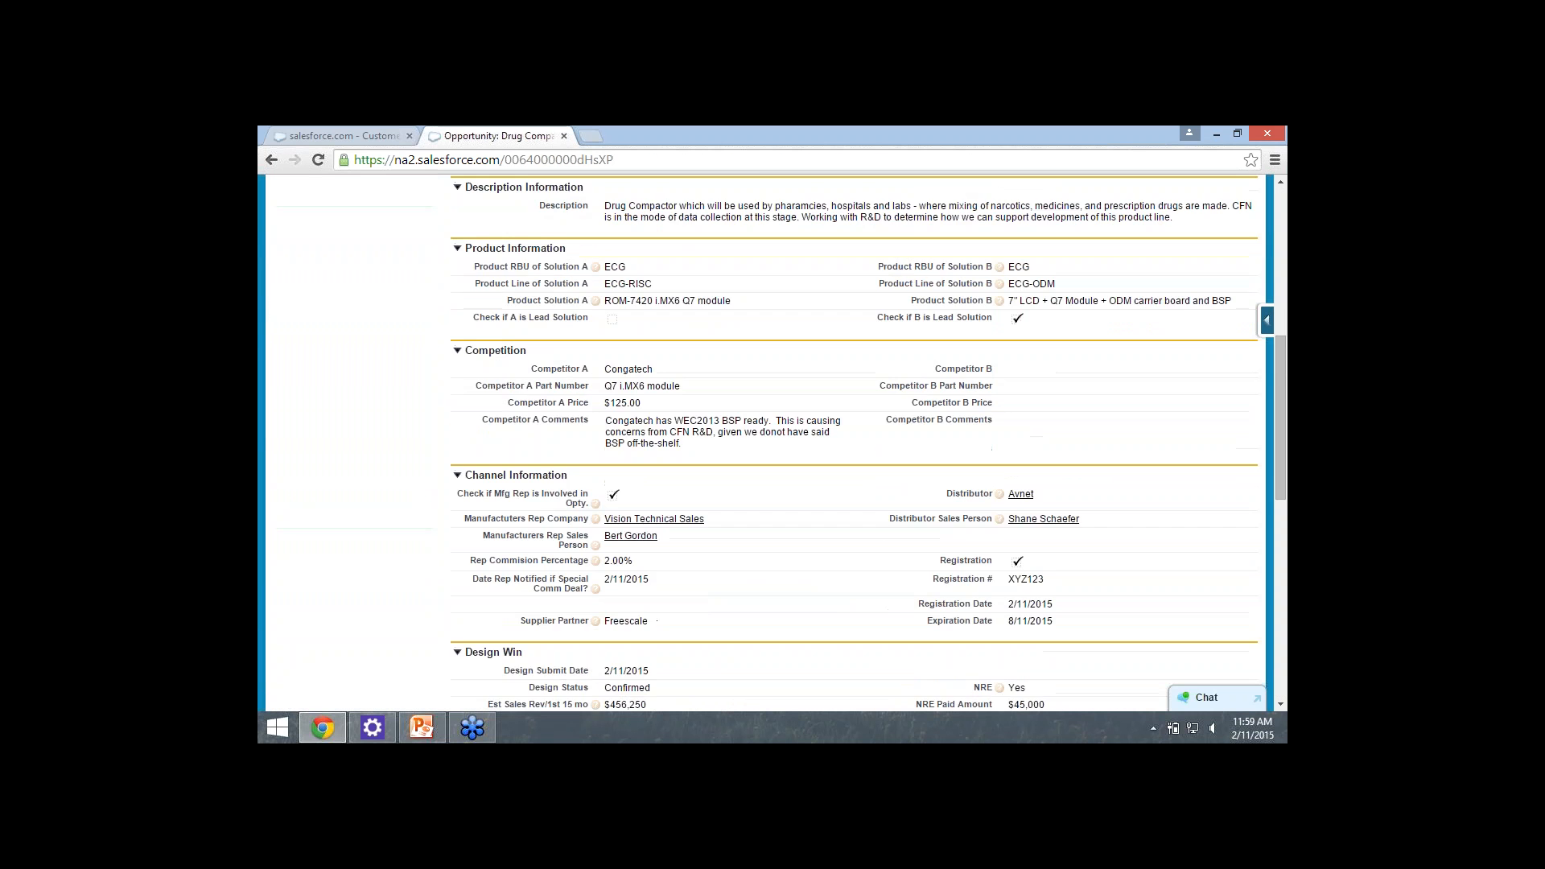
scroll(773, 442, "down", 2)
scroll(773, 442, "down", 3)
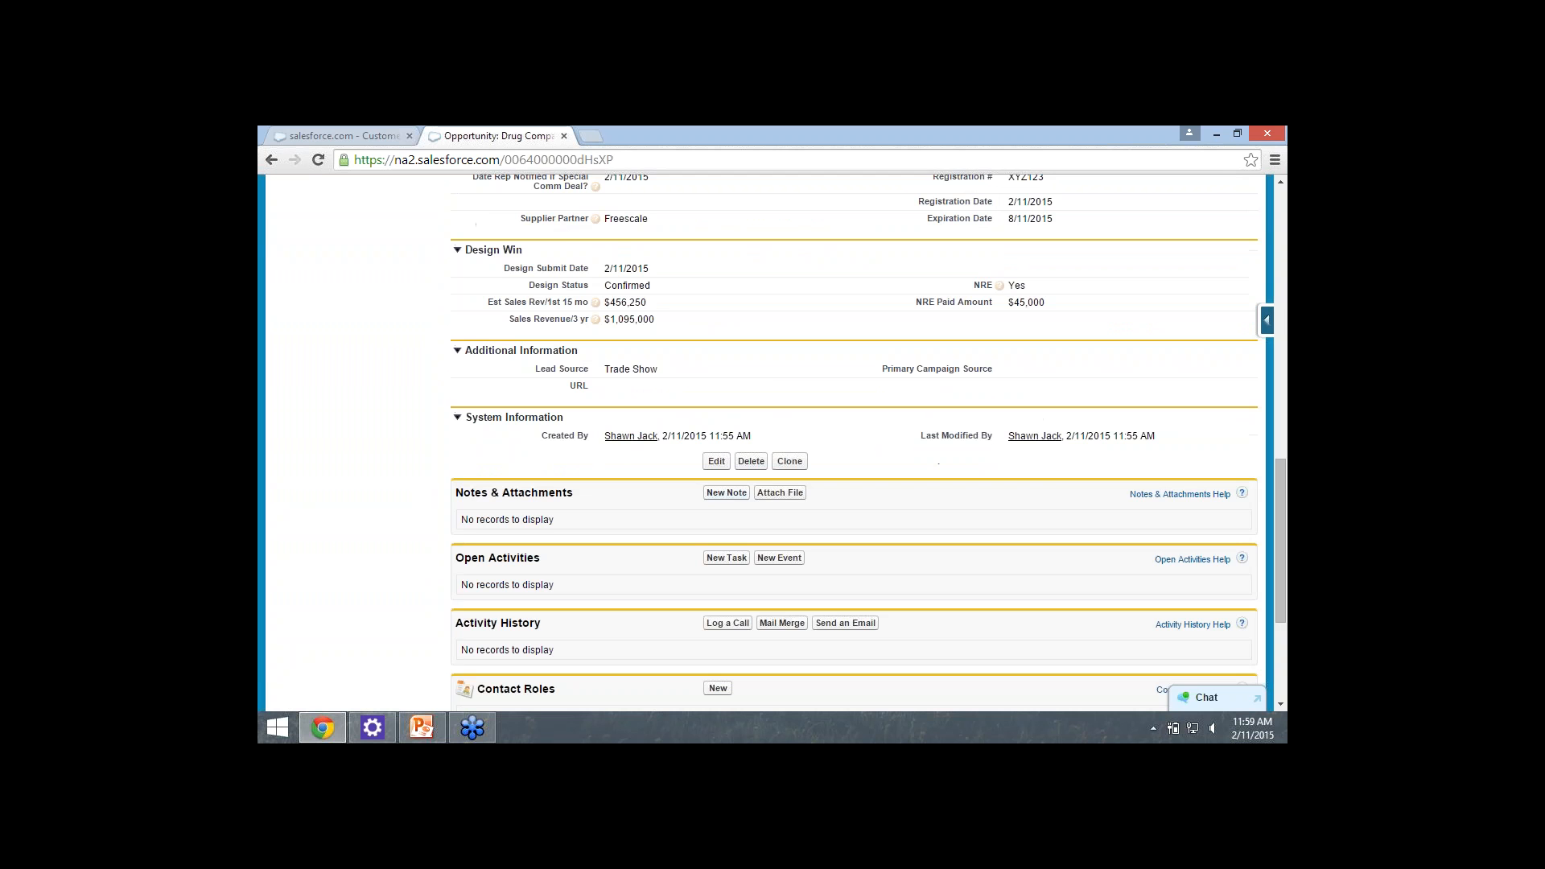
scroll(773, 443, "down", 1)
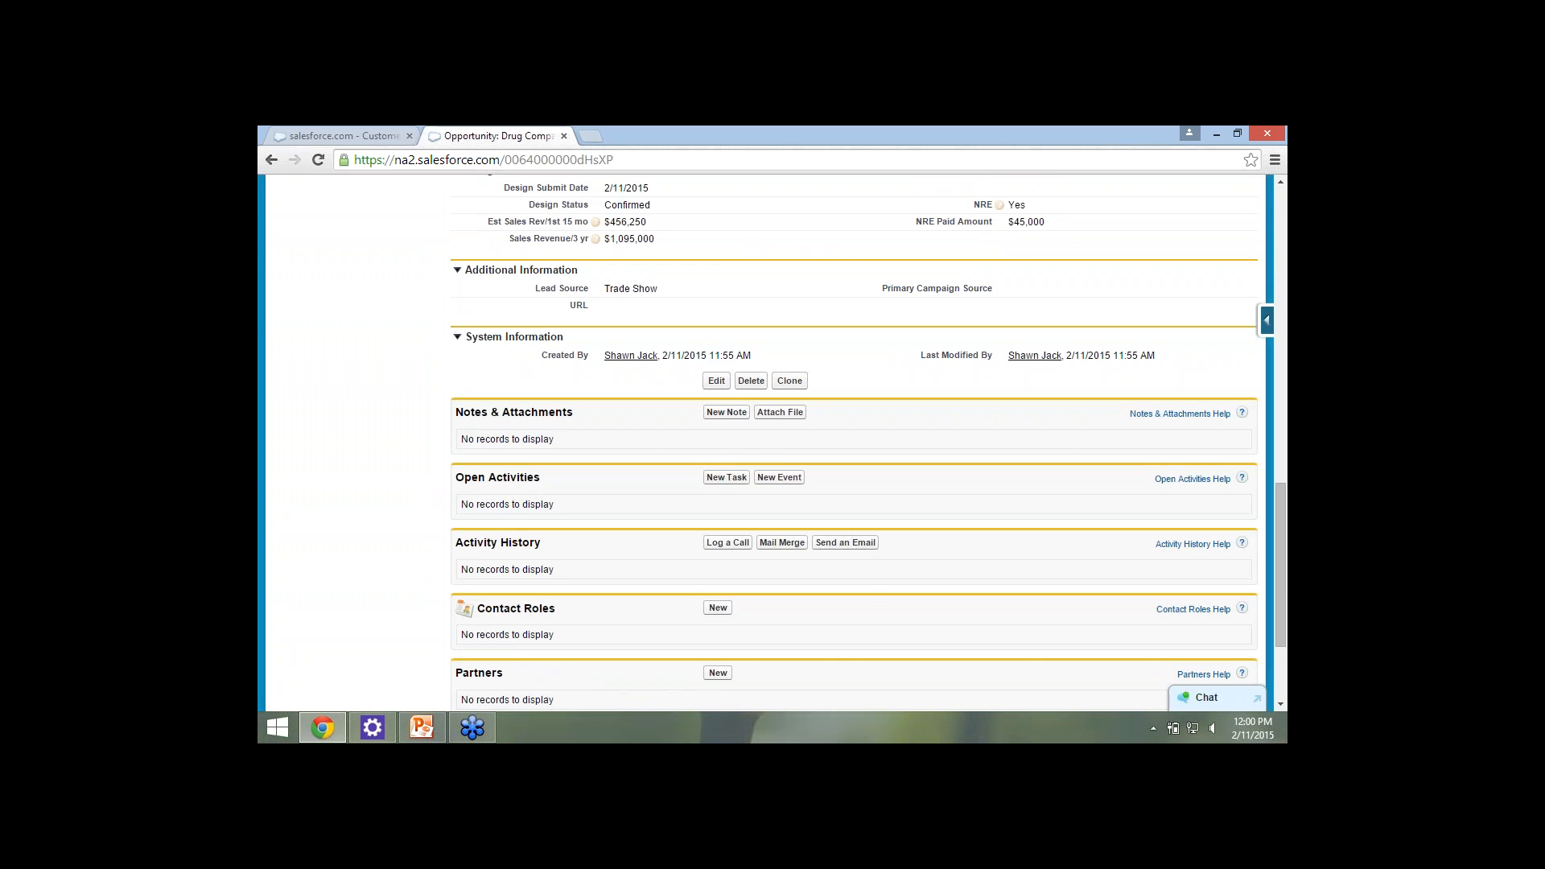
scroll(764, 450, "up", 15)
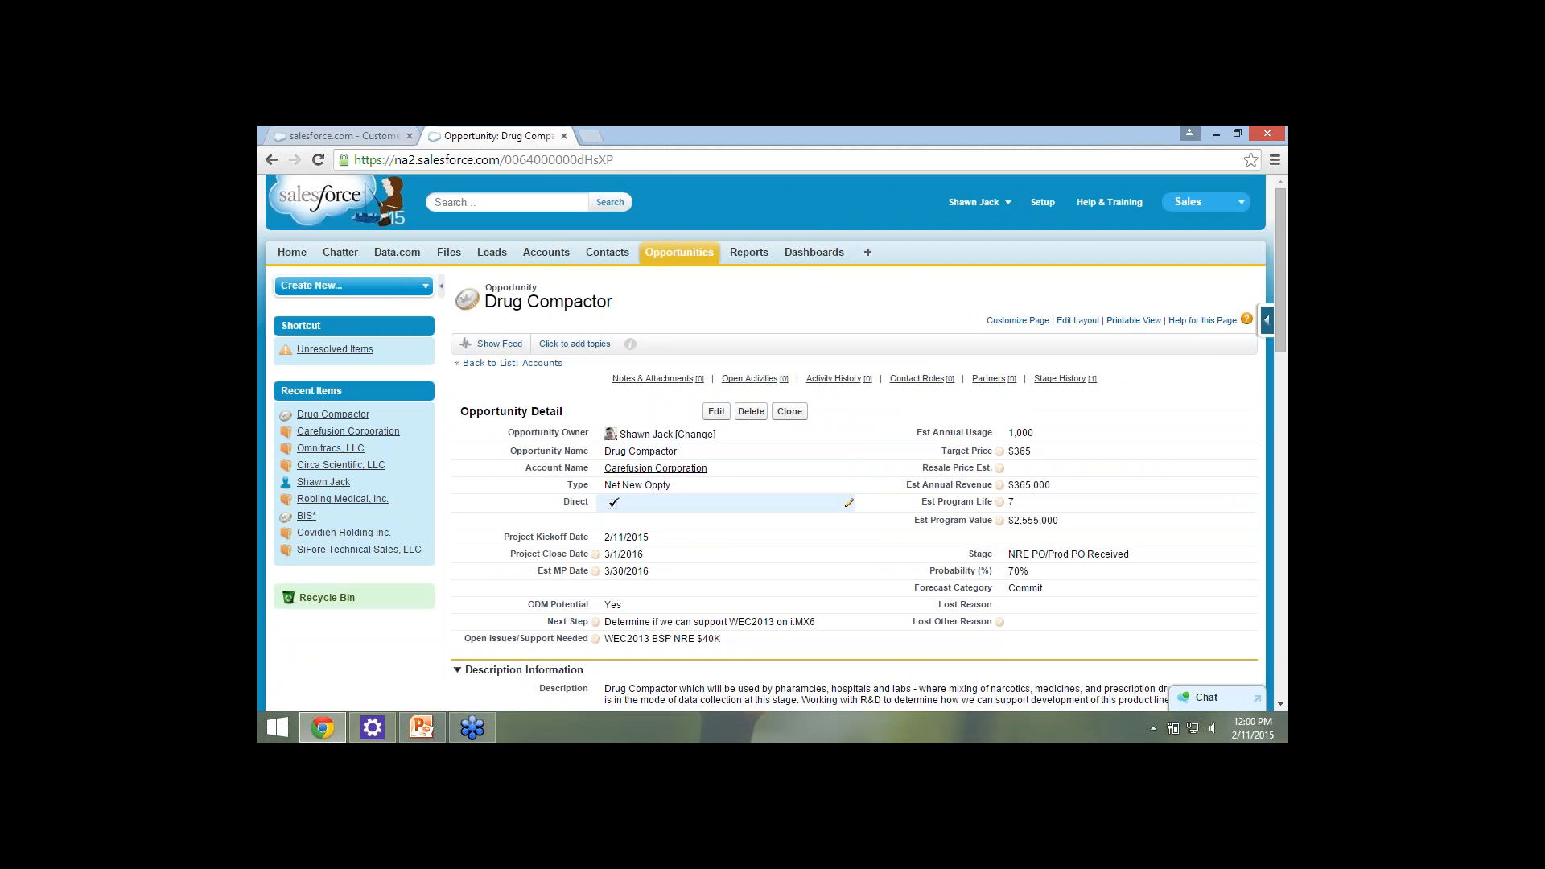
Look over the opportunity's related lists, open the blank partner assignment form, leave it without saving, and return to the record's start.
scroll(764, 450, "down", 15)
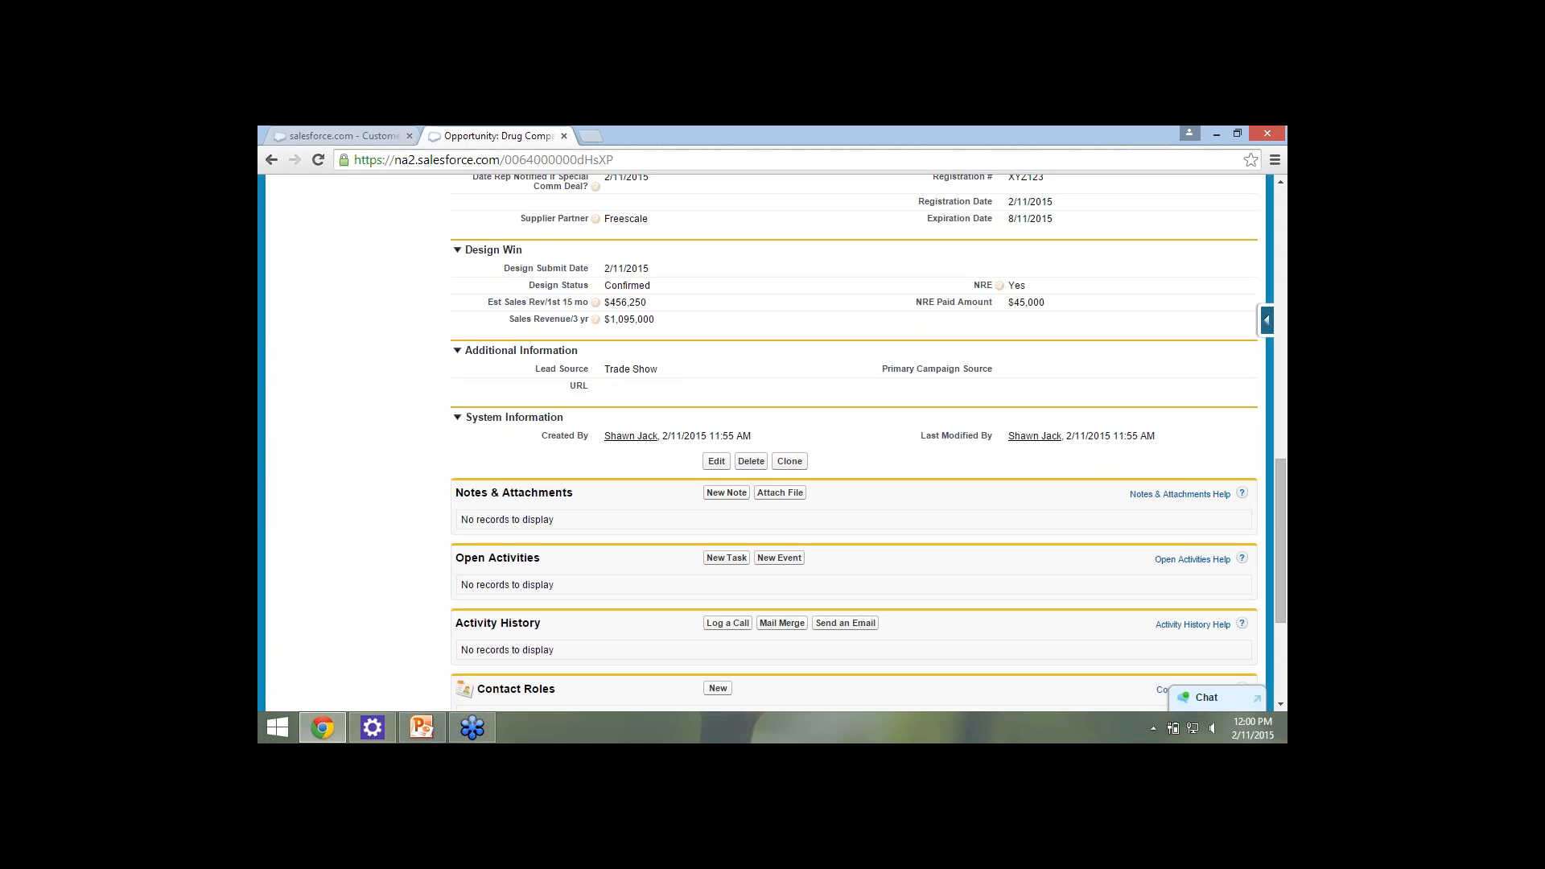
scroll(765, 451, "down", 3)
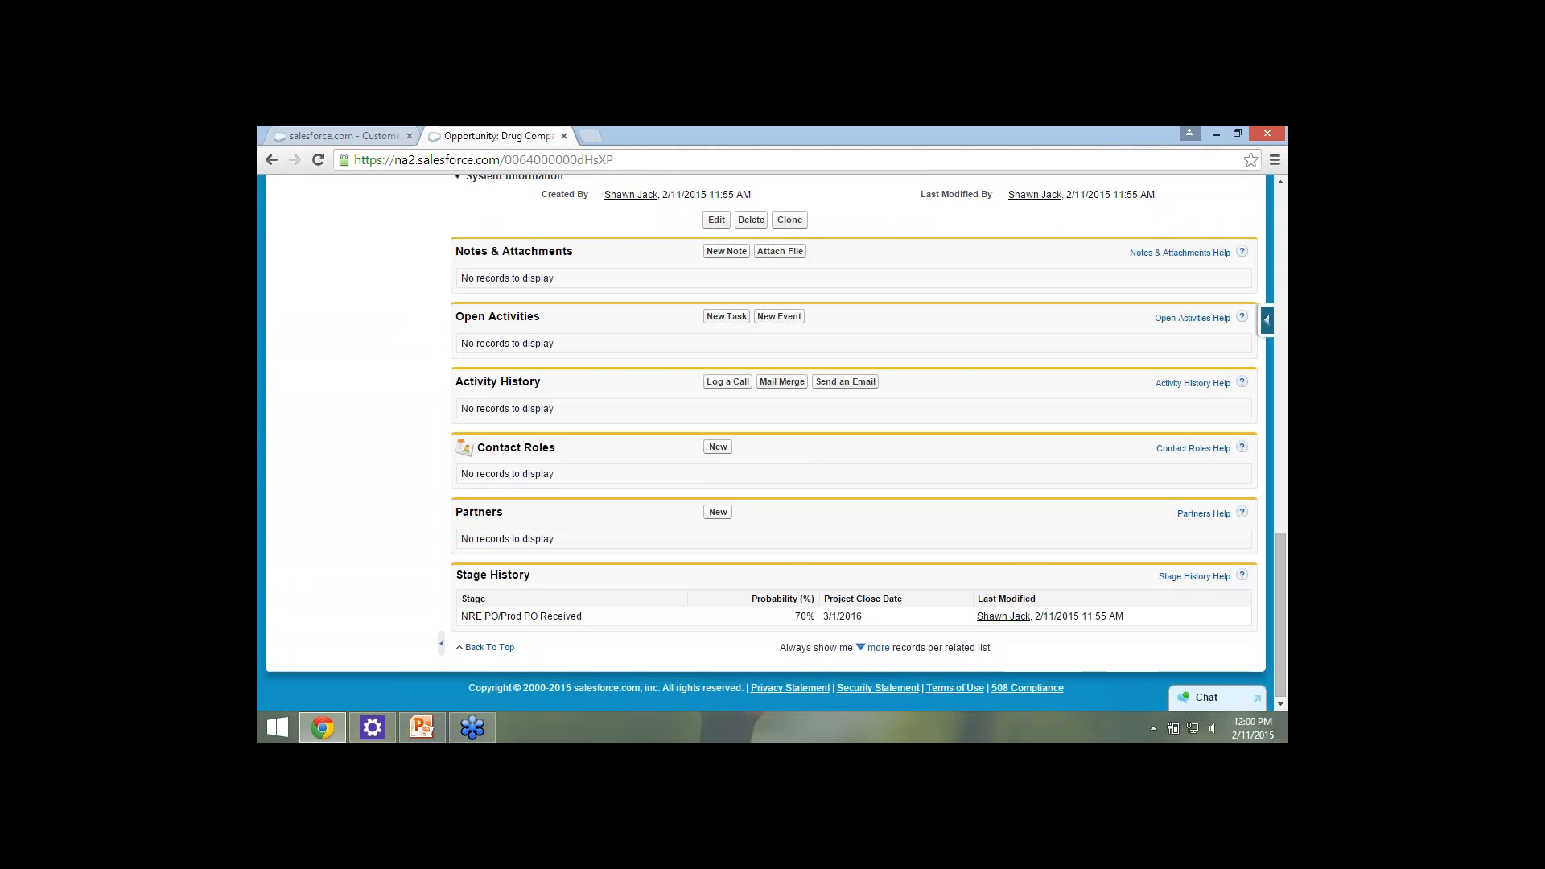
scroll(764, 291, "up", 15)
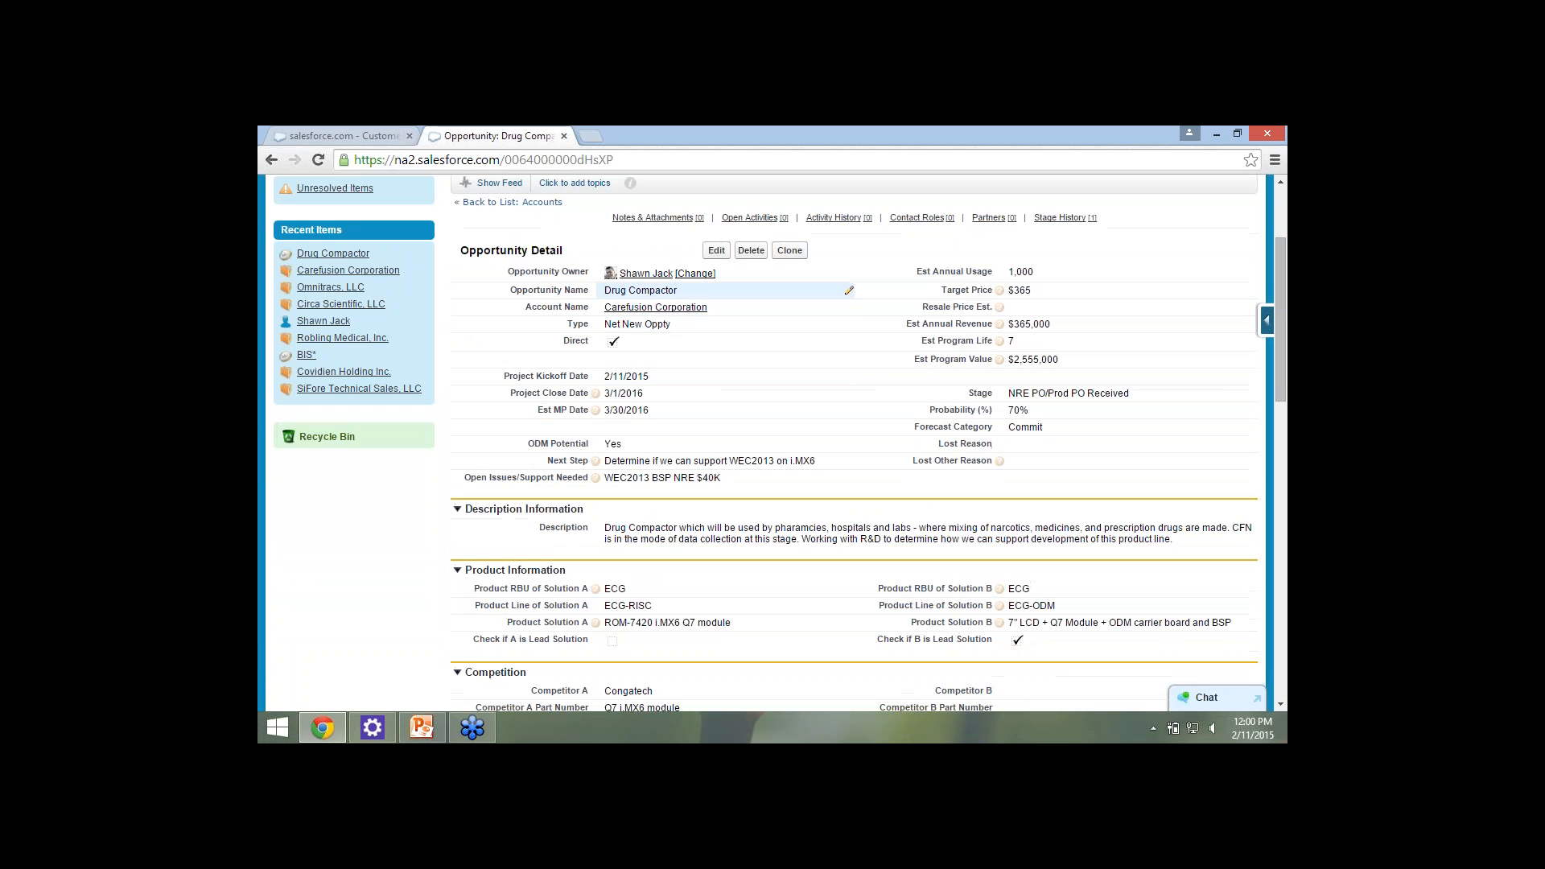
scroll(765, 291, "down", 12)
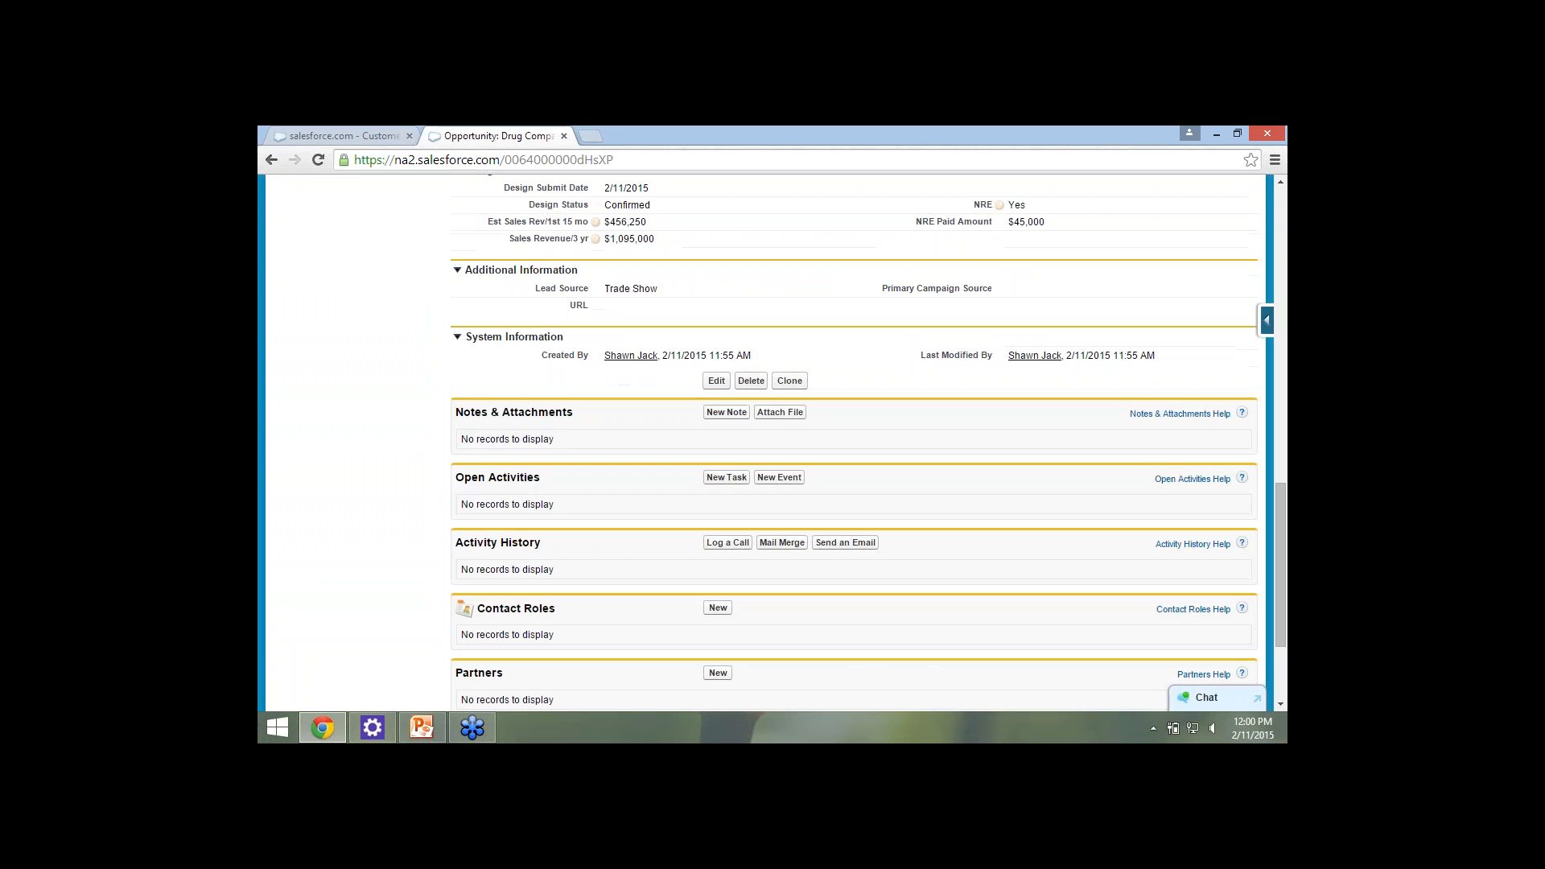
scroll(764, 443, "down", 3)
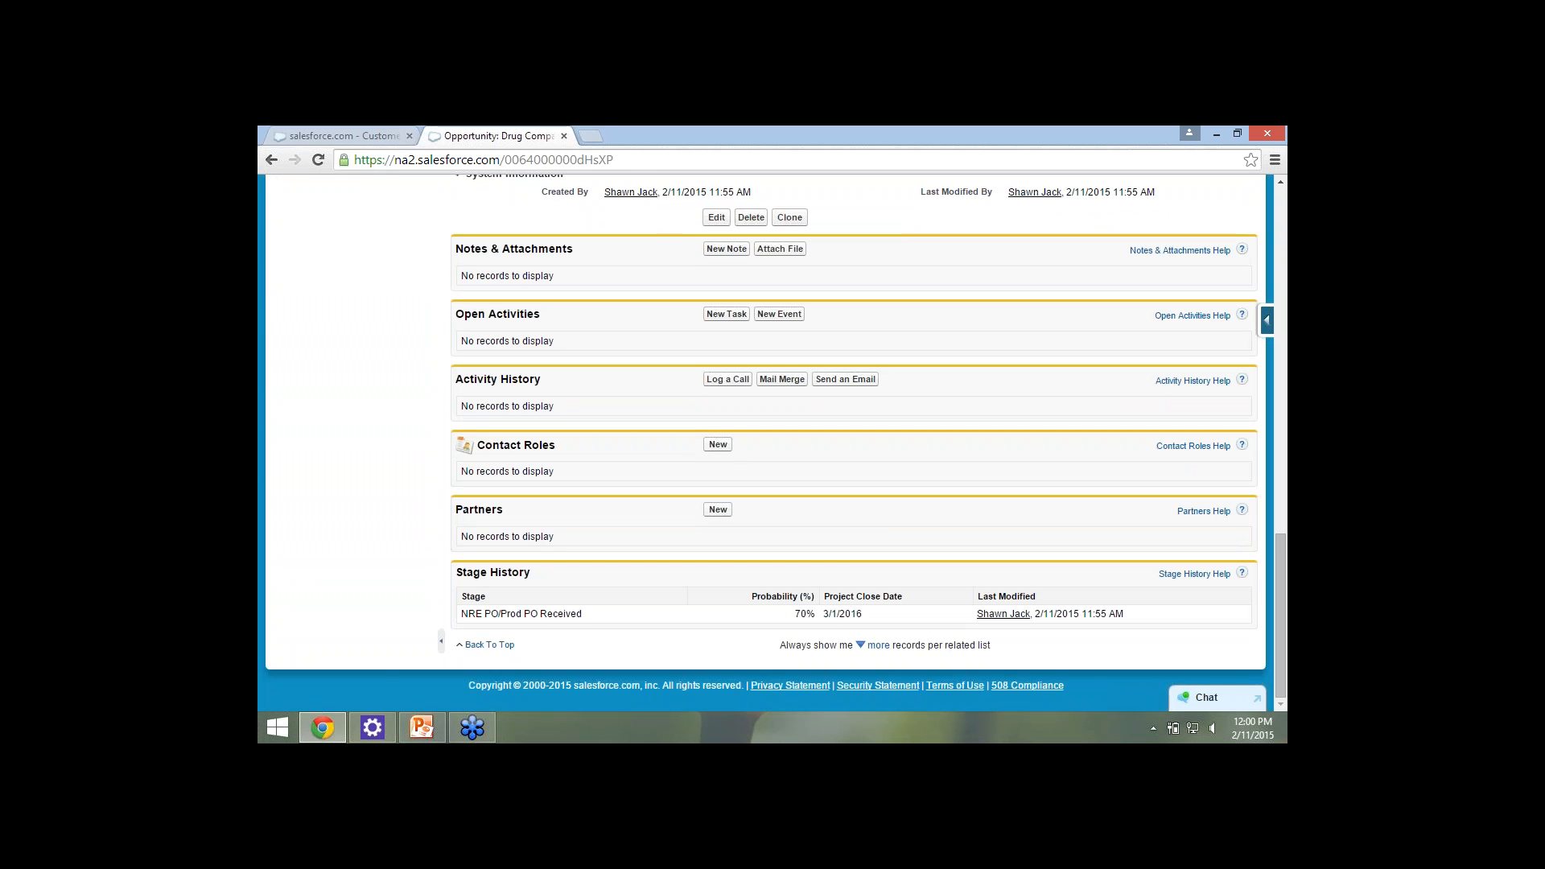
left_click(718, 509)
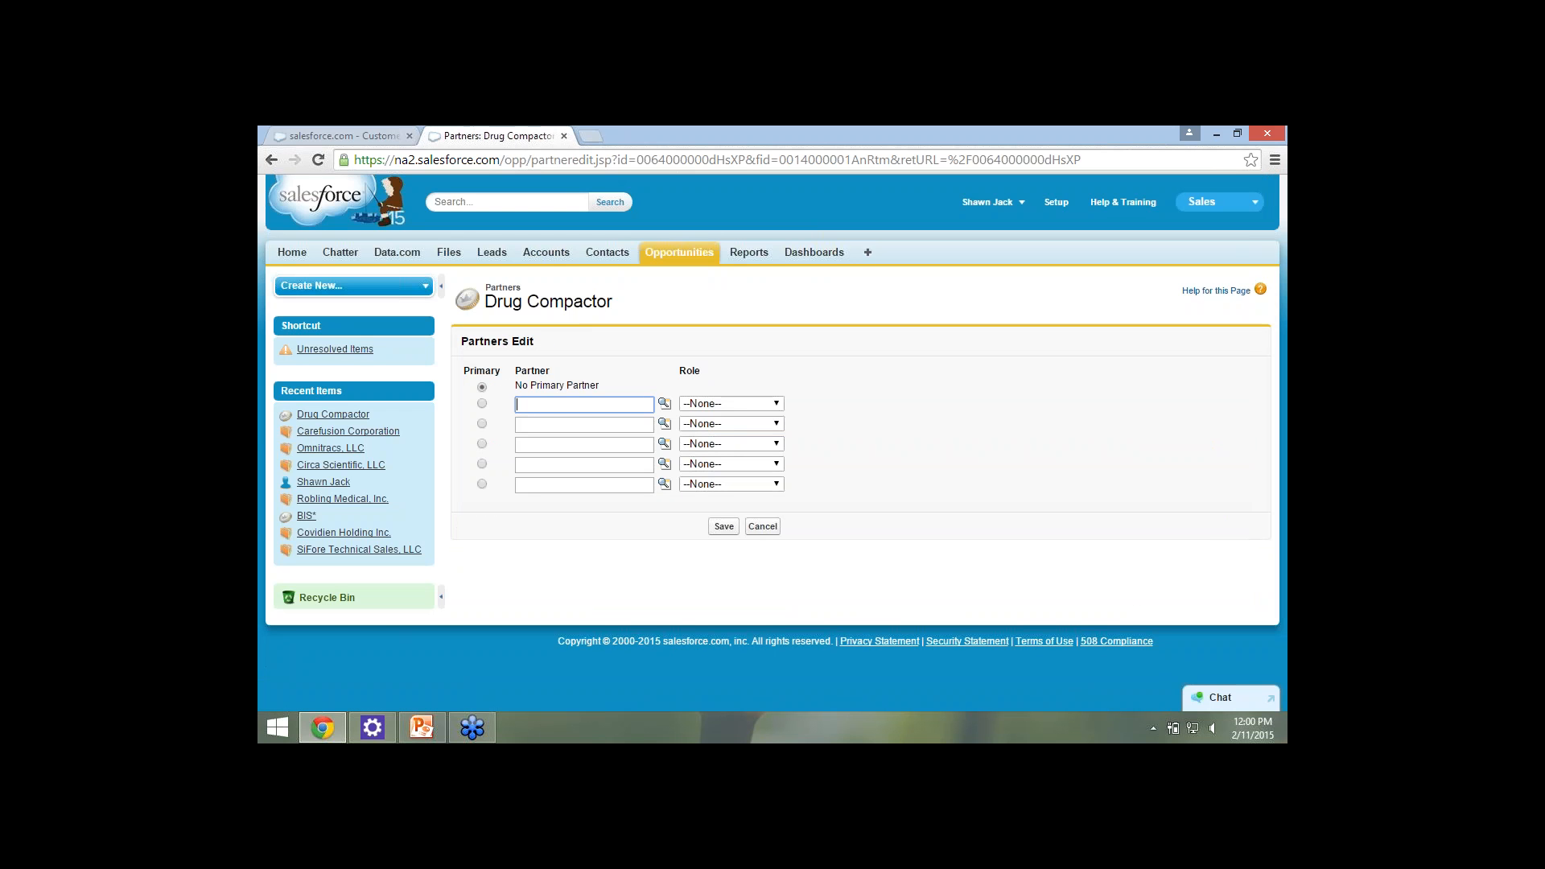
left_click(761, 526)
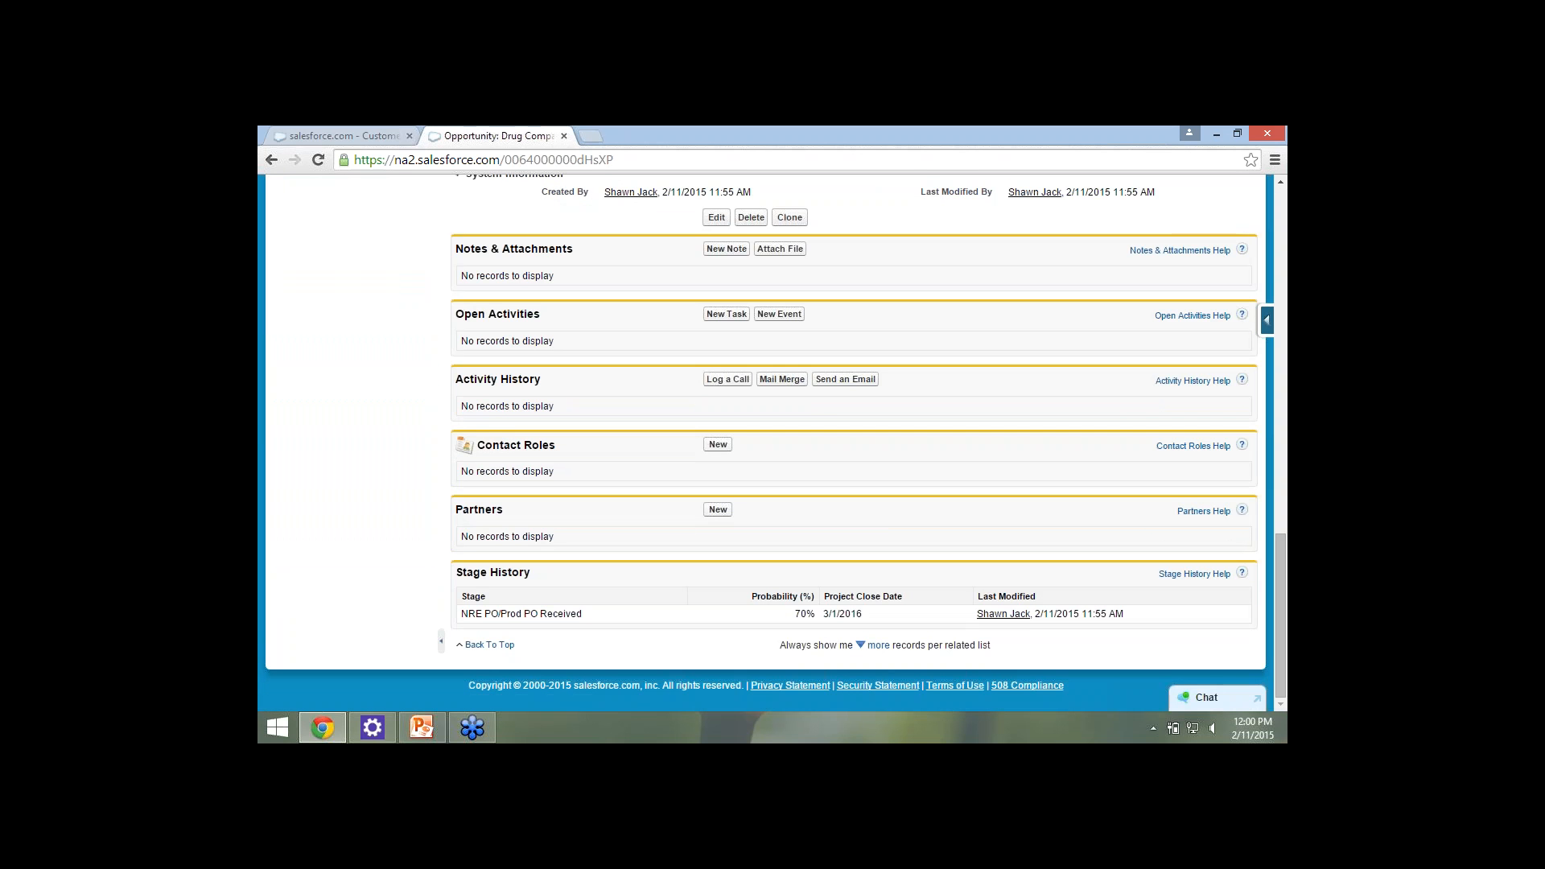
scroll(765, 442, "up", 4)
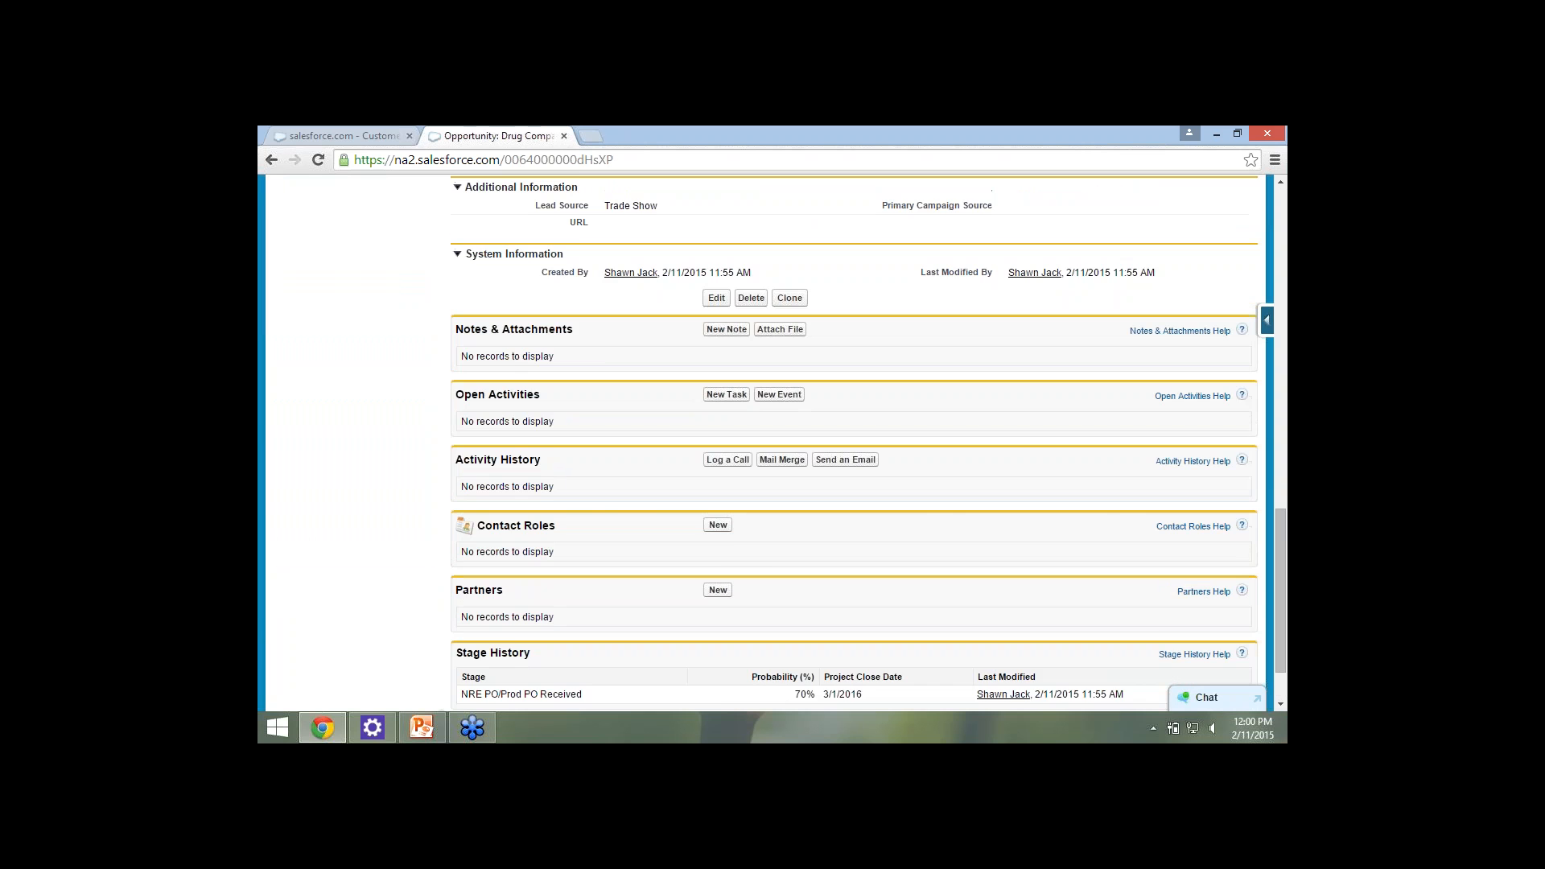
scroll(725, 499, "up", 10)
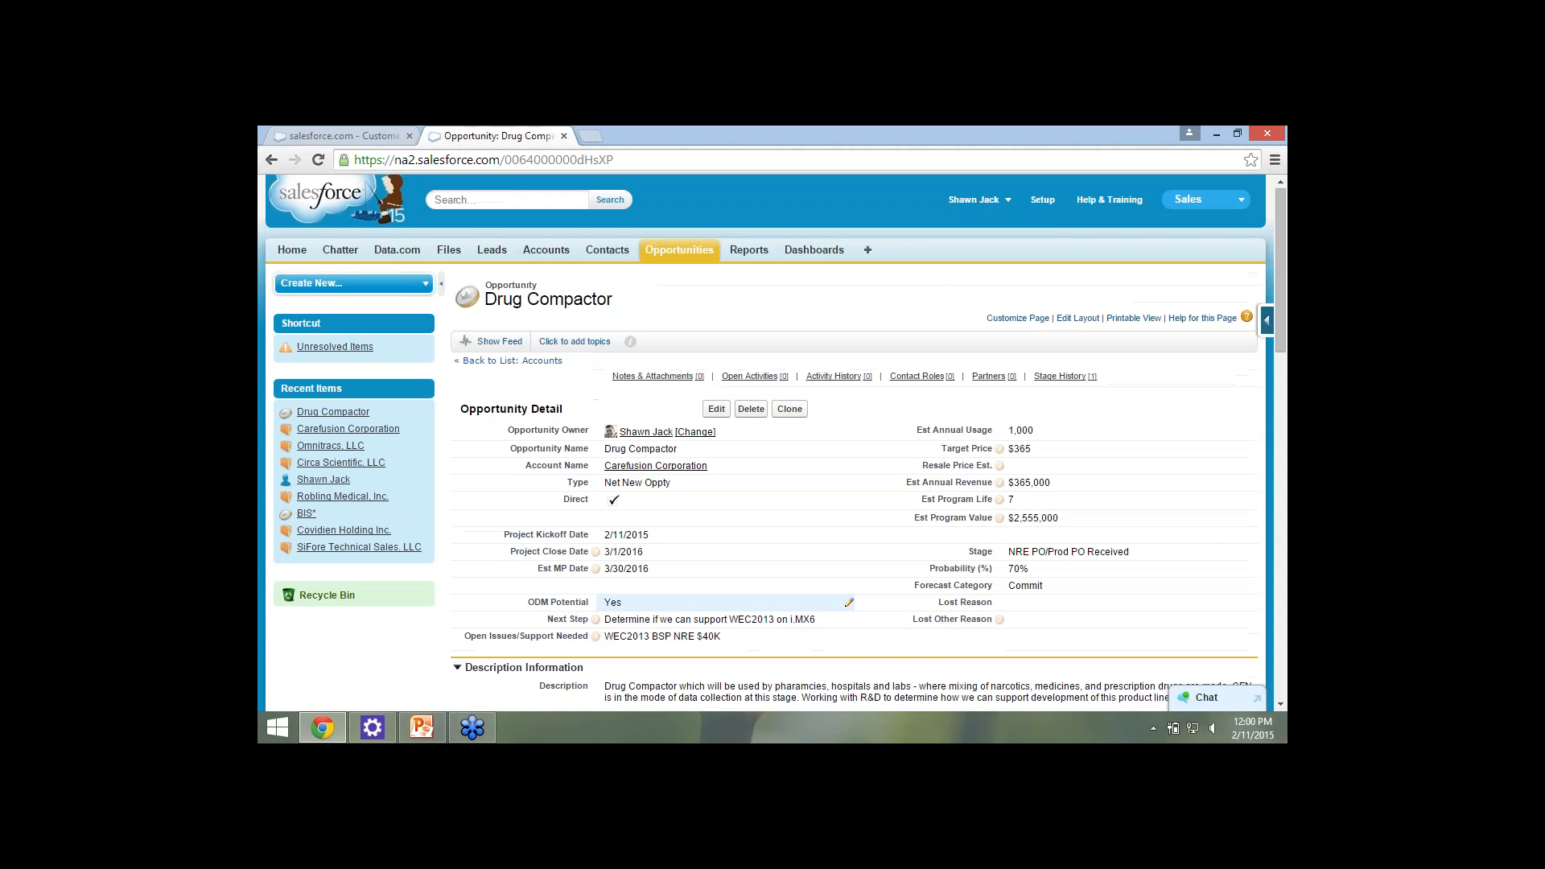
scroll(724, 499, "down", 2)
scroll(724, 498, "up", 2)
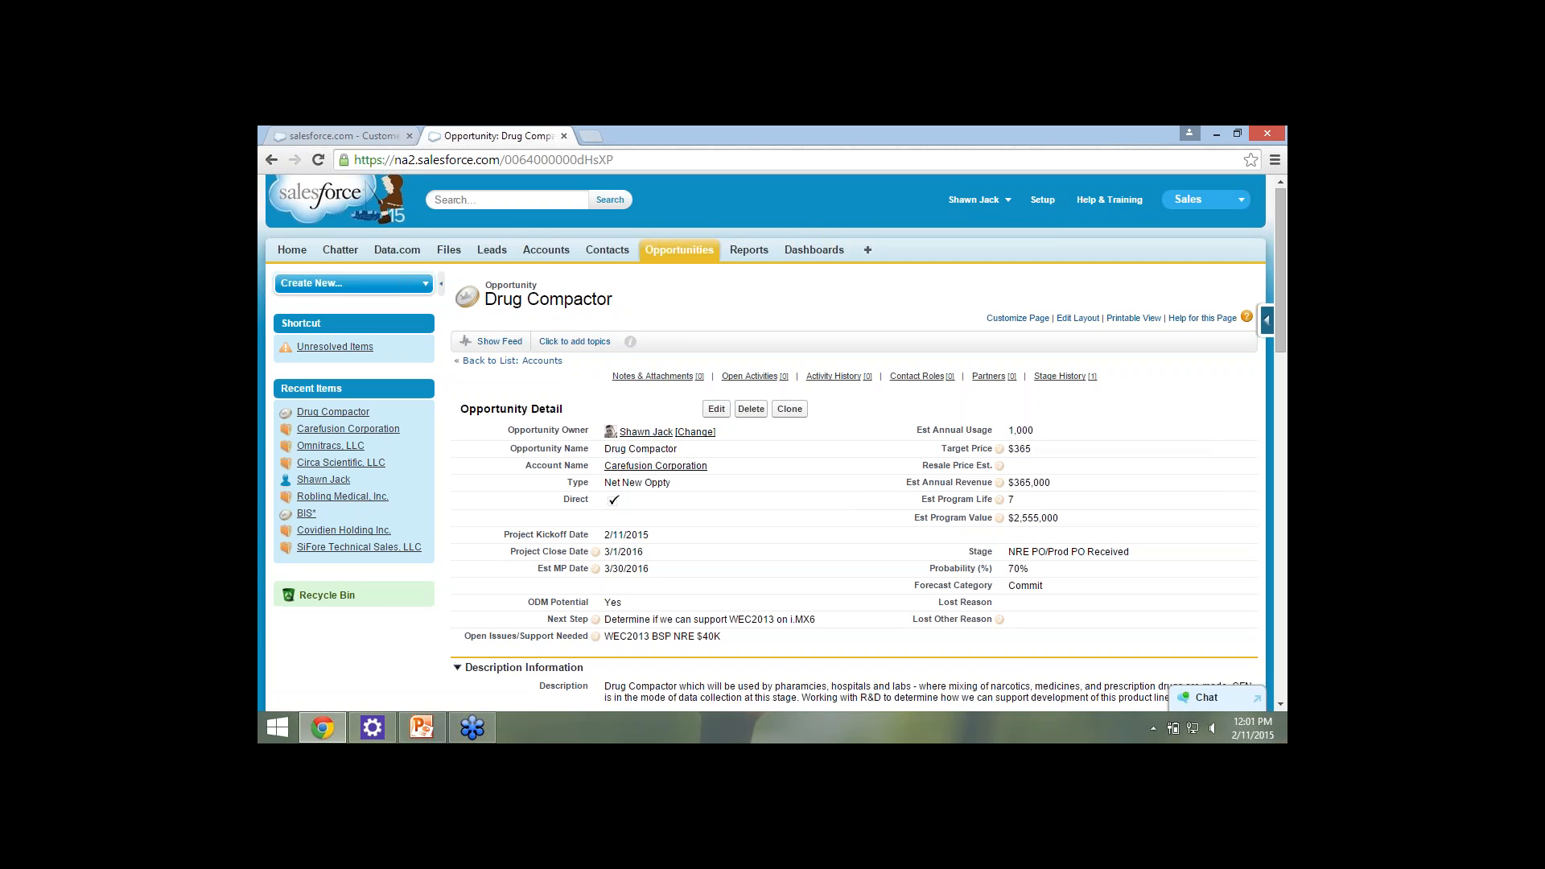
Search the Data.com accounts for the company Rosen Aviation.
left_click(396, 249)
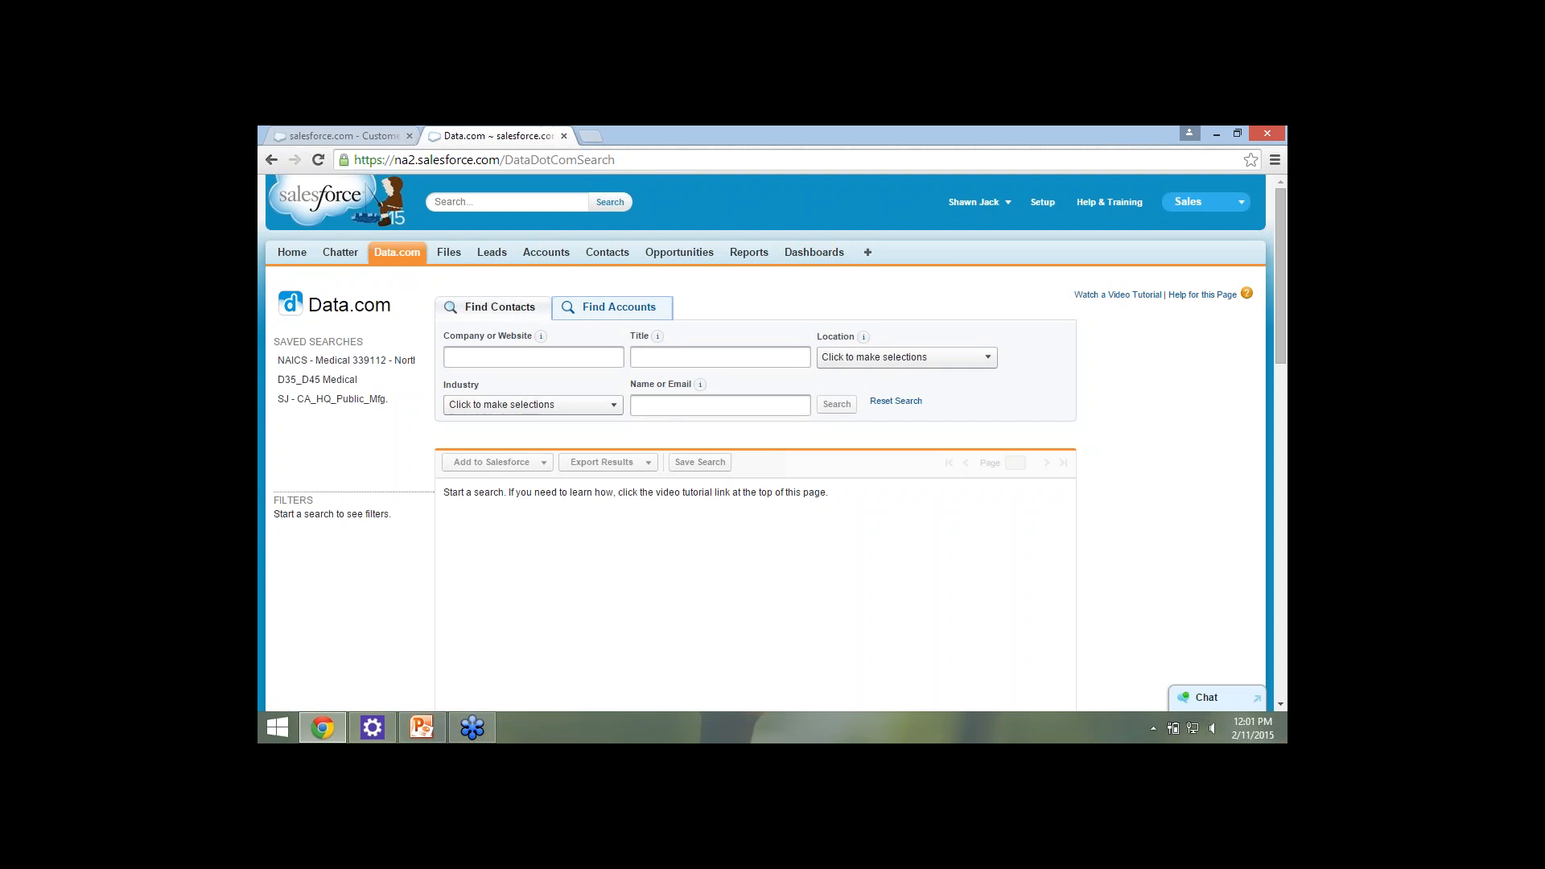
left_click(615, 307)
type("Rosen Aviation")
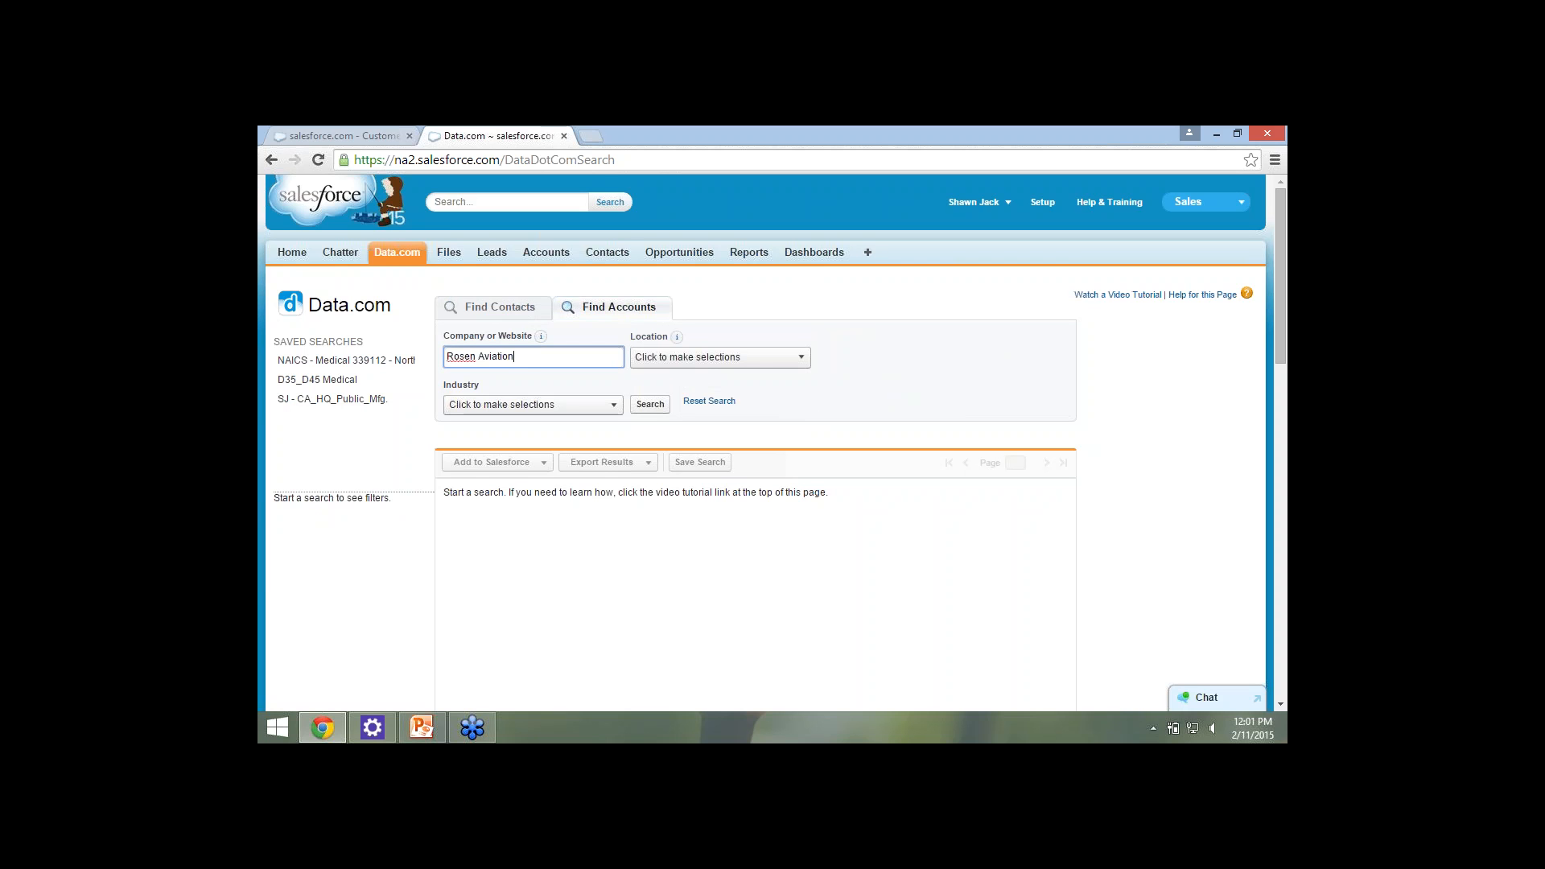
key("Return")
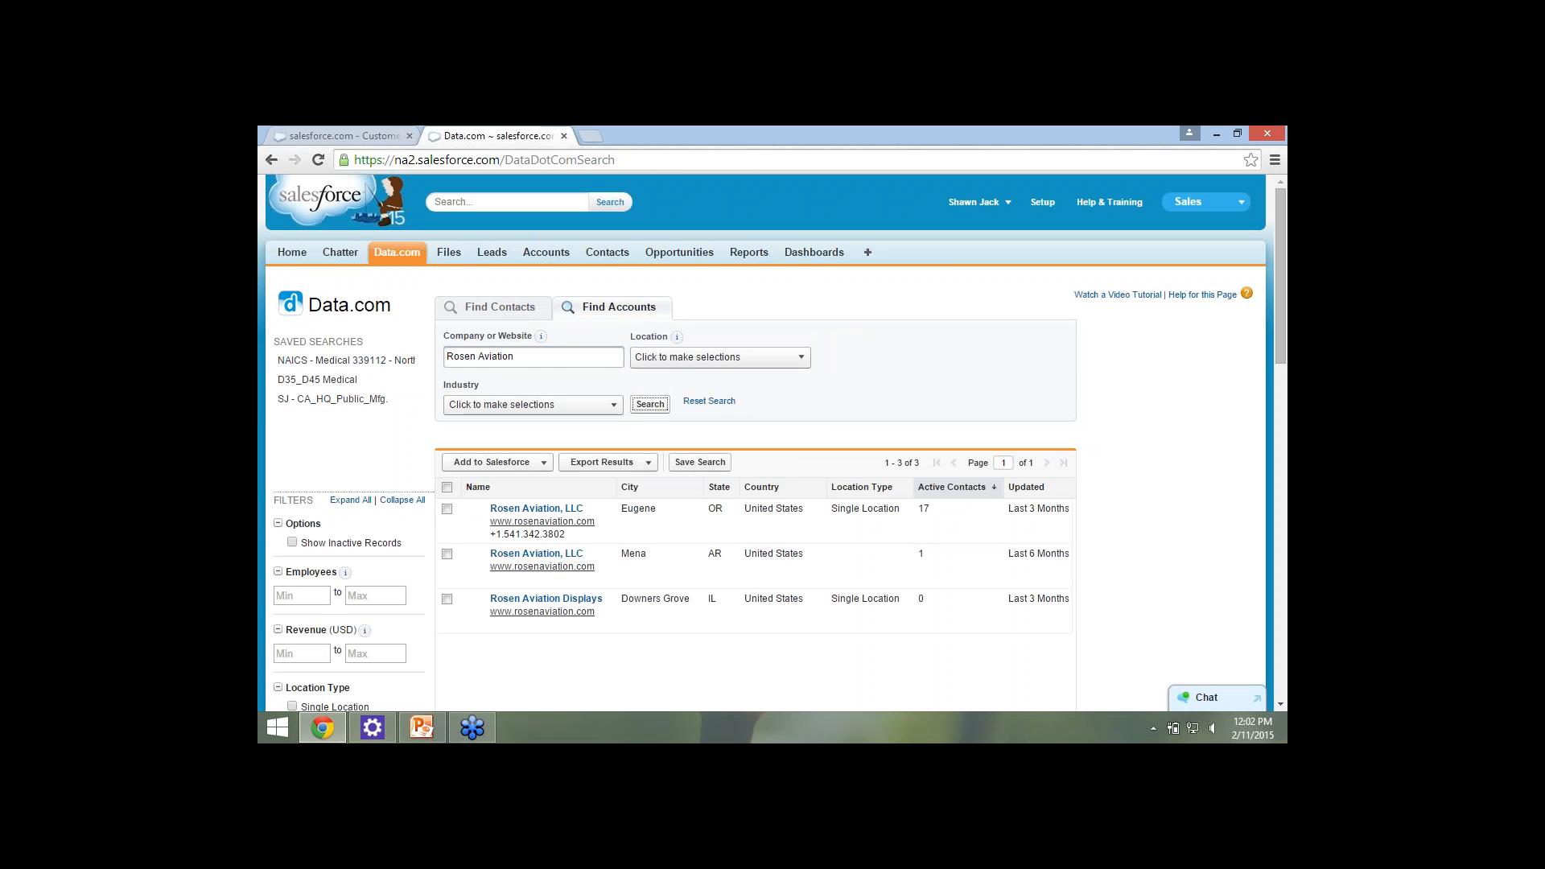
Open the Rosen Aviation, LLC result in Eugene, examine its company details, Data.com contacts and additional D&B data, and close it.
scroll(770, 443, "down", 1)
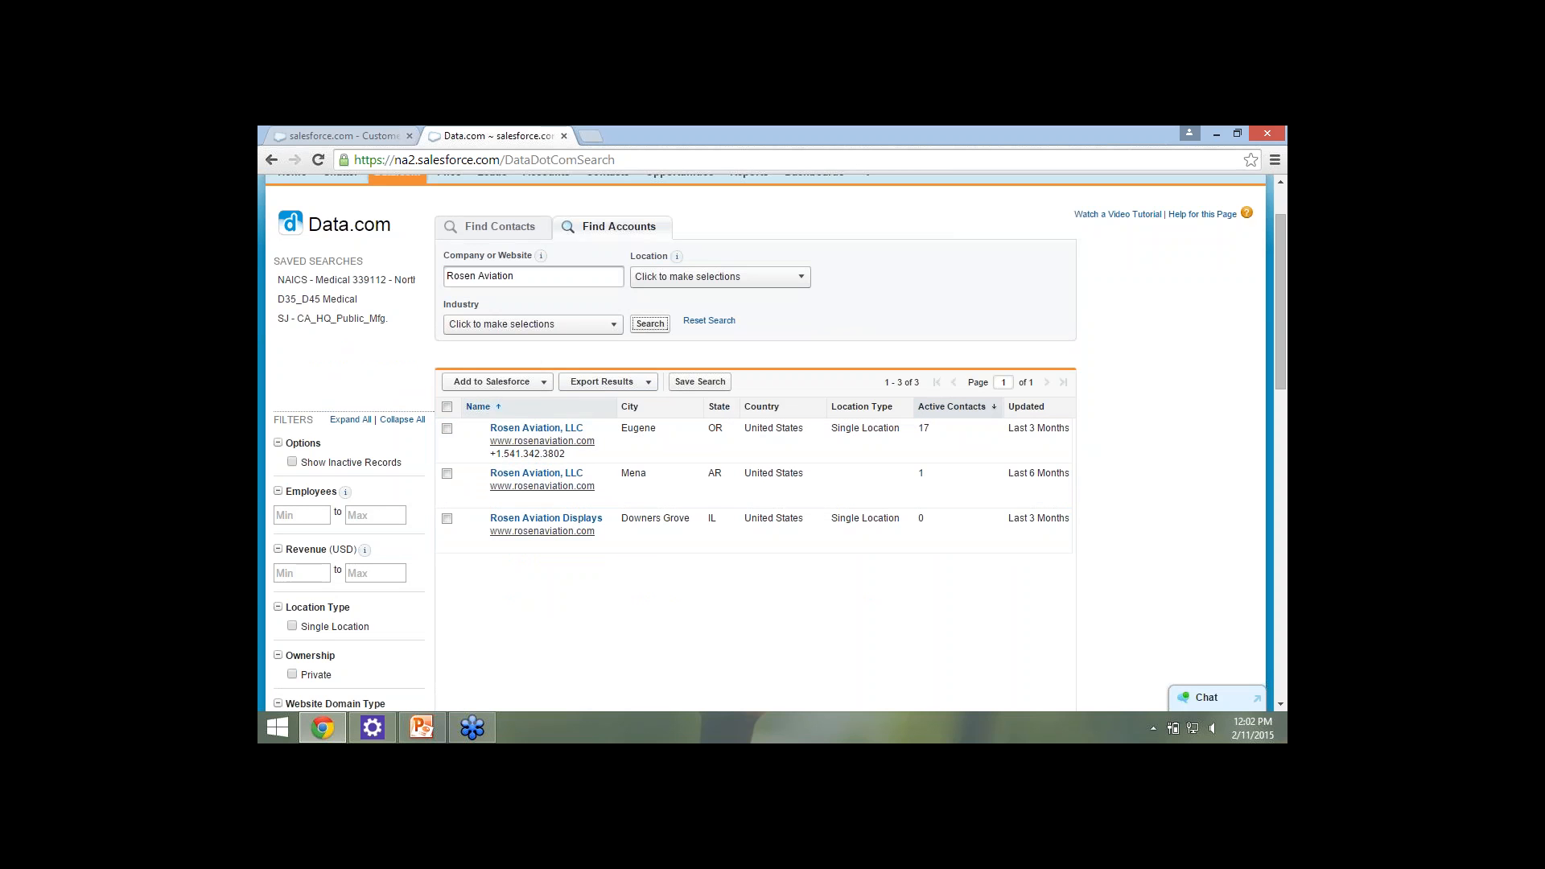
left_click(536, 428)
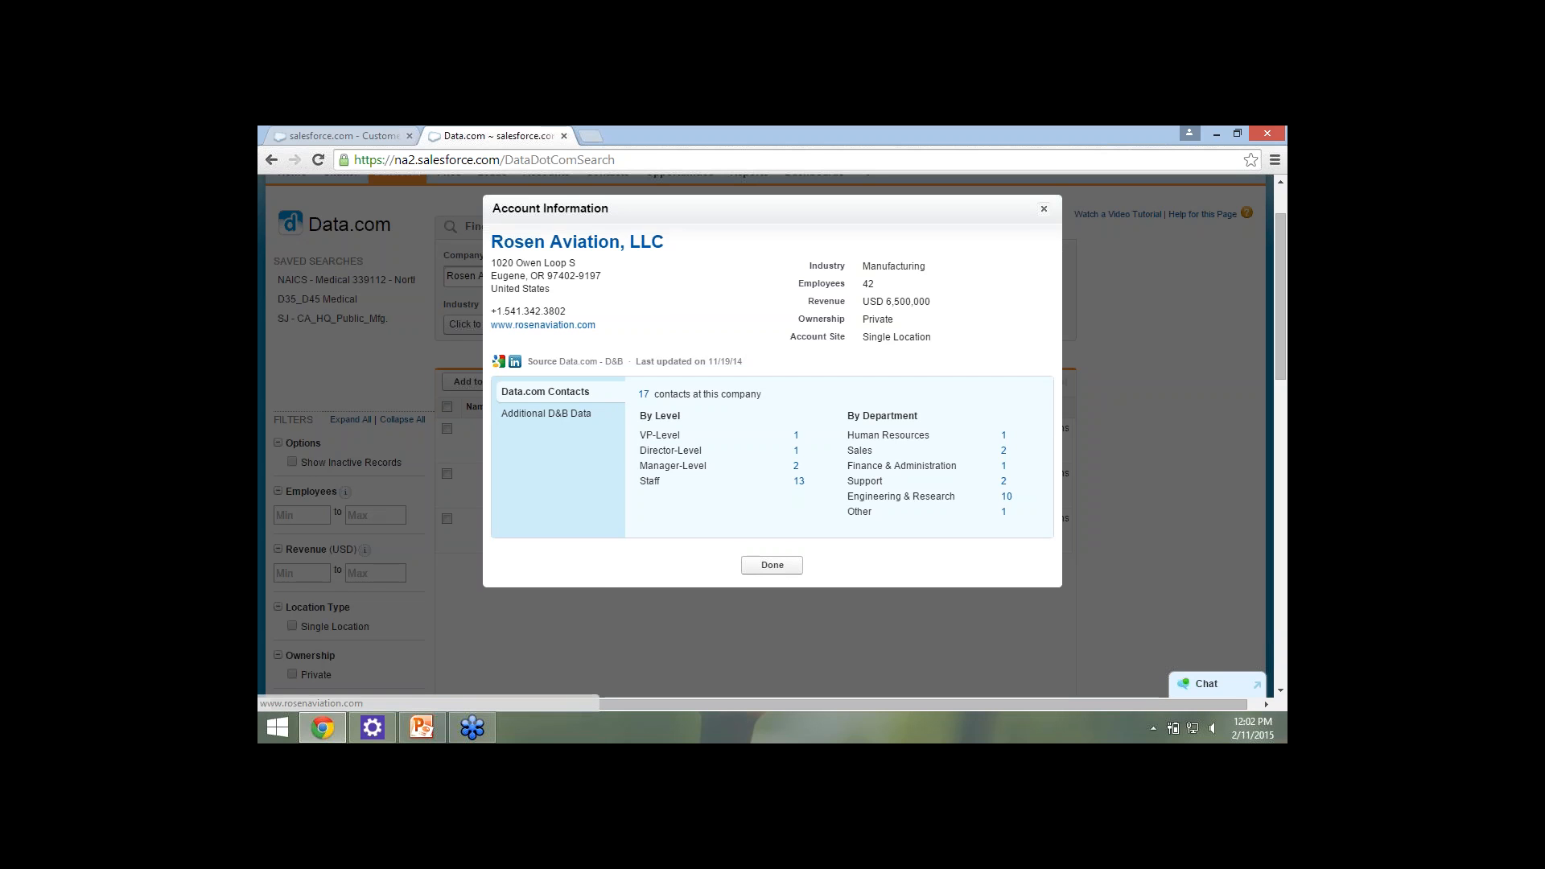
triple_click(528, 311)
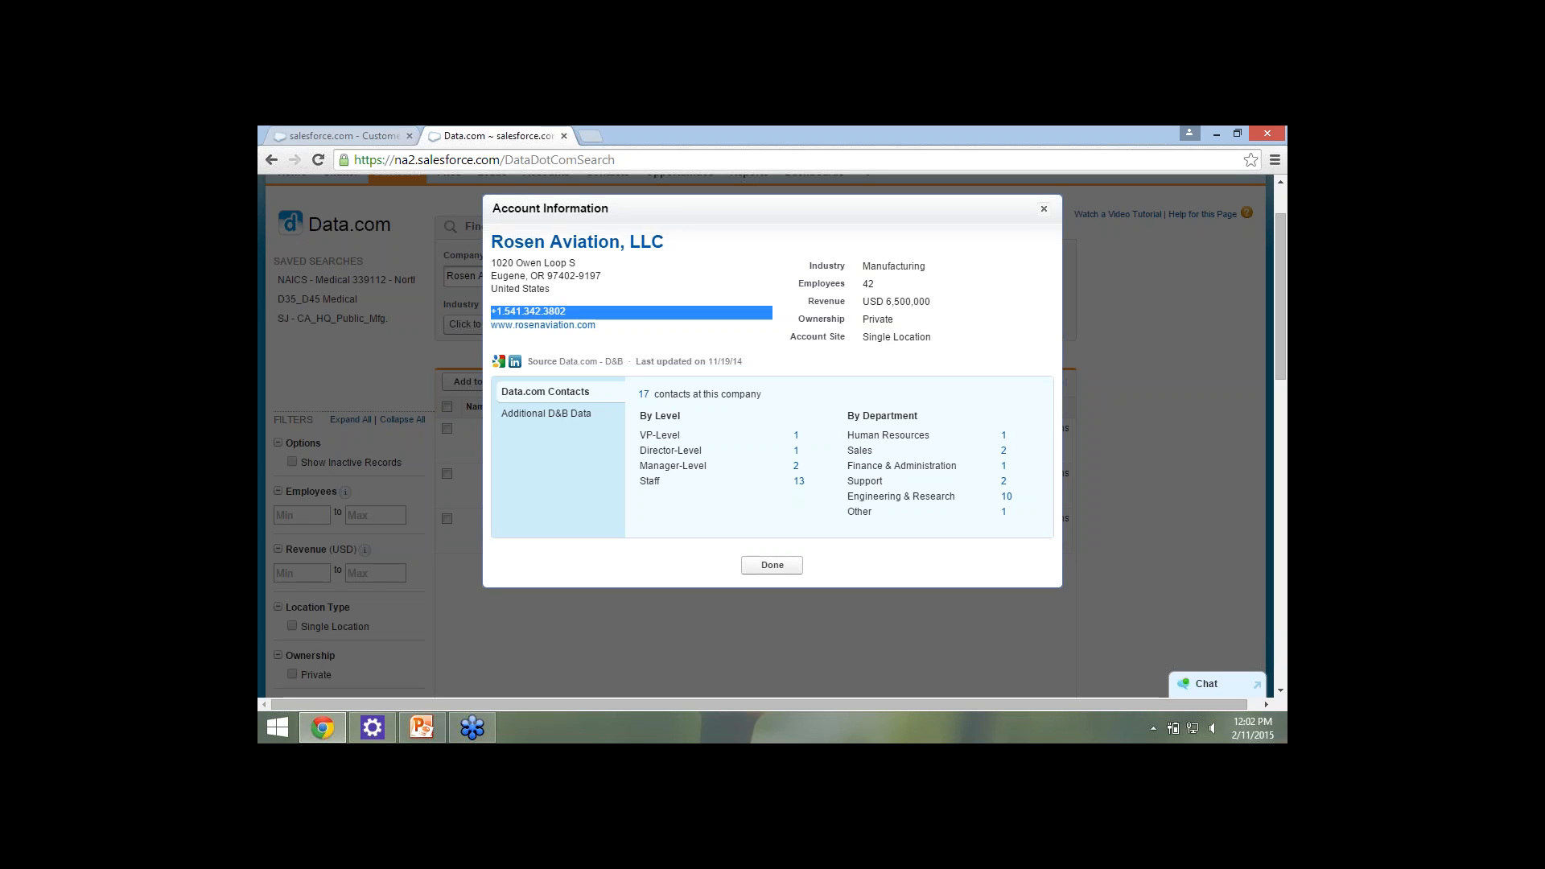
double_click(509, 276)
left_click(510, 276)
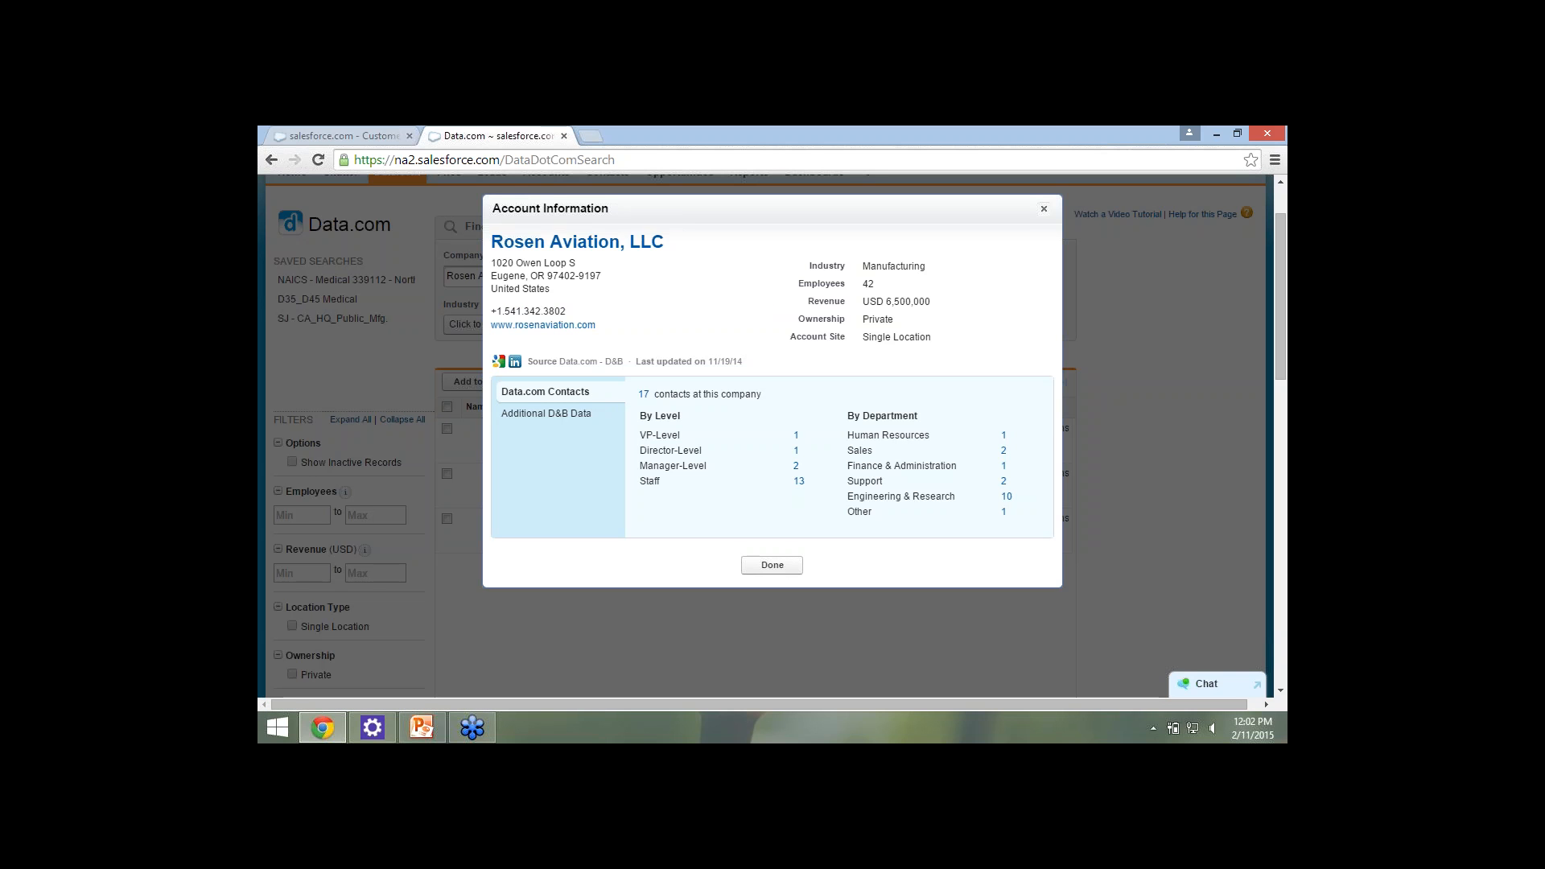
double_click(893, 266)
double_click(869, 284)
left_click_drag(862, 301, 931, 301)
triple_click(877, 319)
left_click(879, 331)
left_click(546, 414)
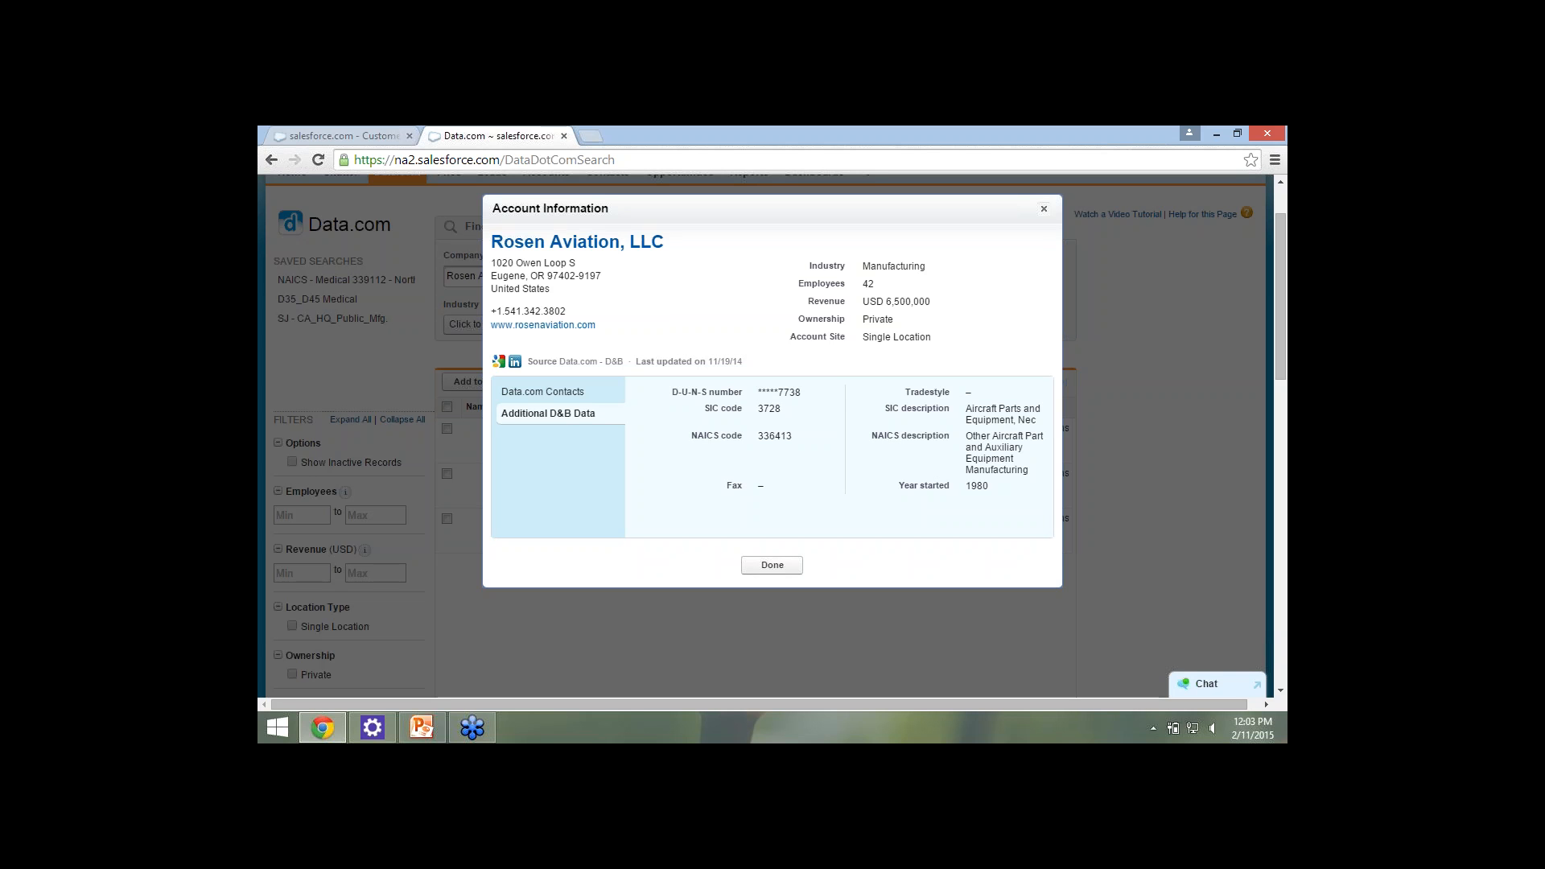
left_click(544, 392)
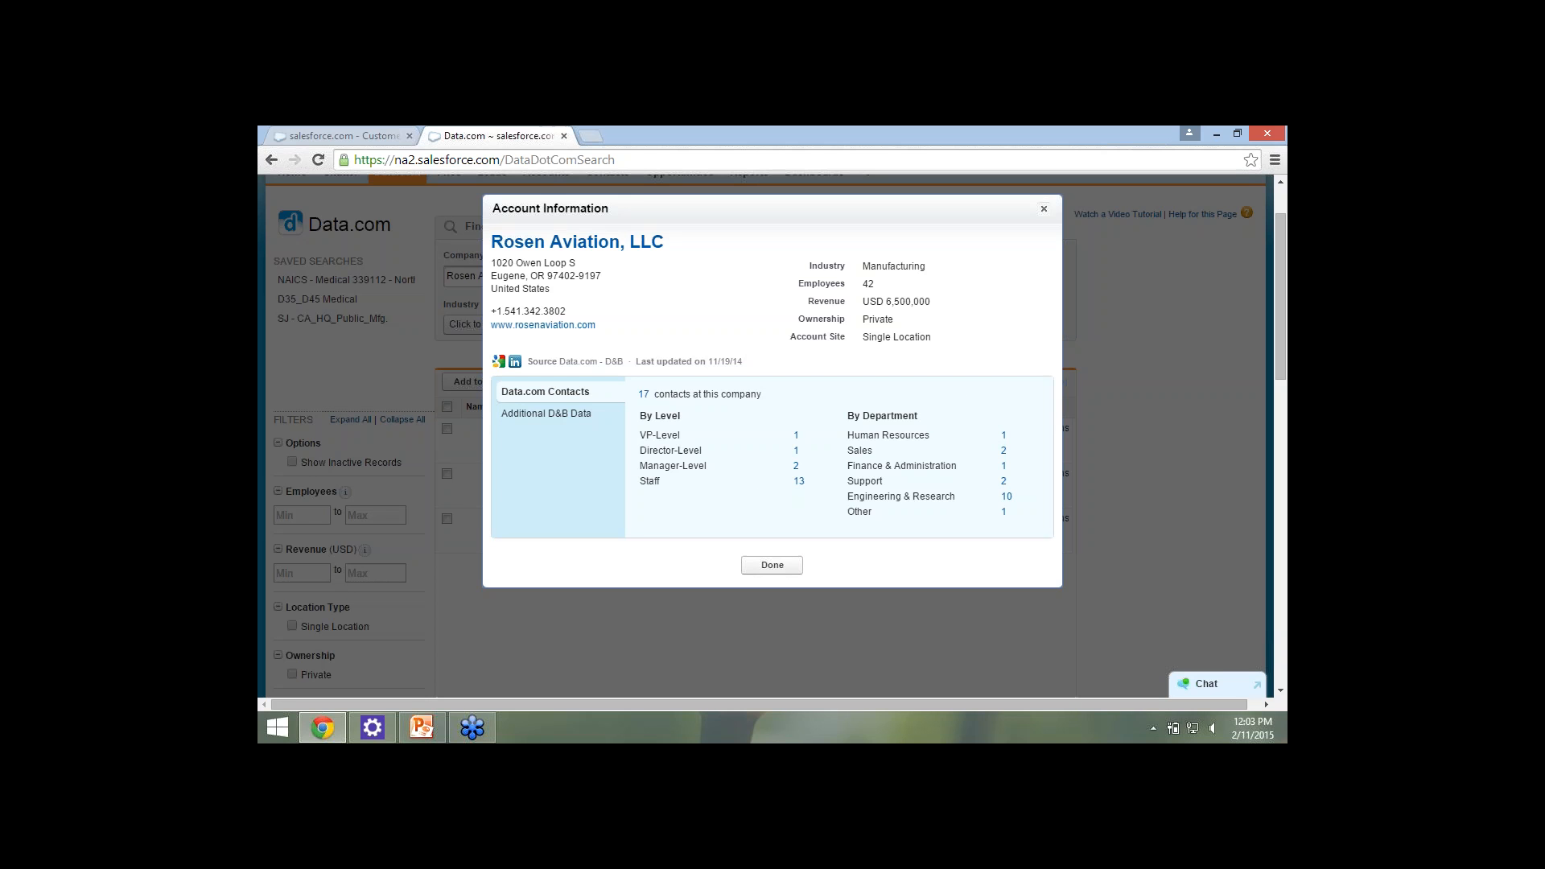
left_click(772, 566)
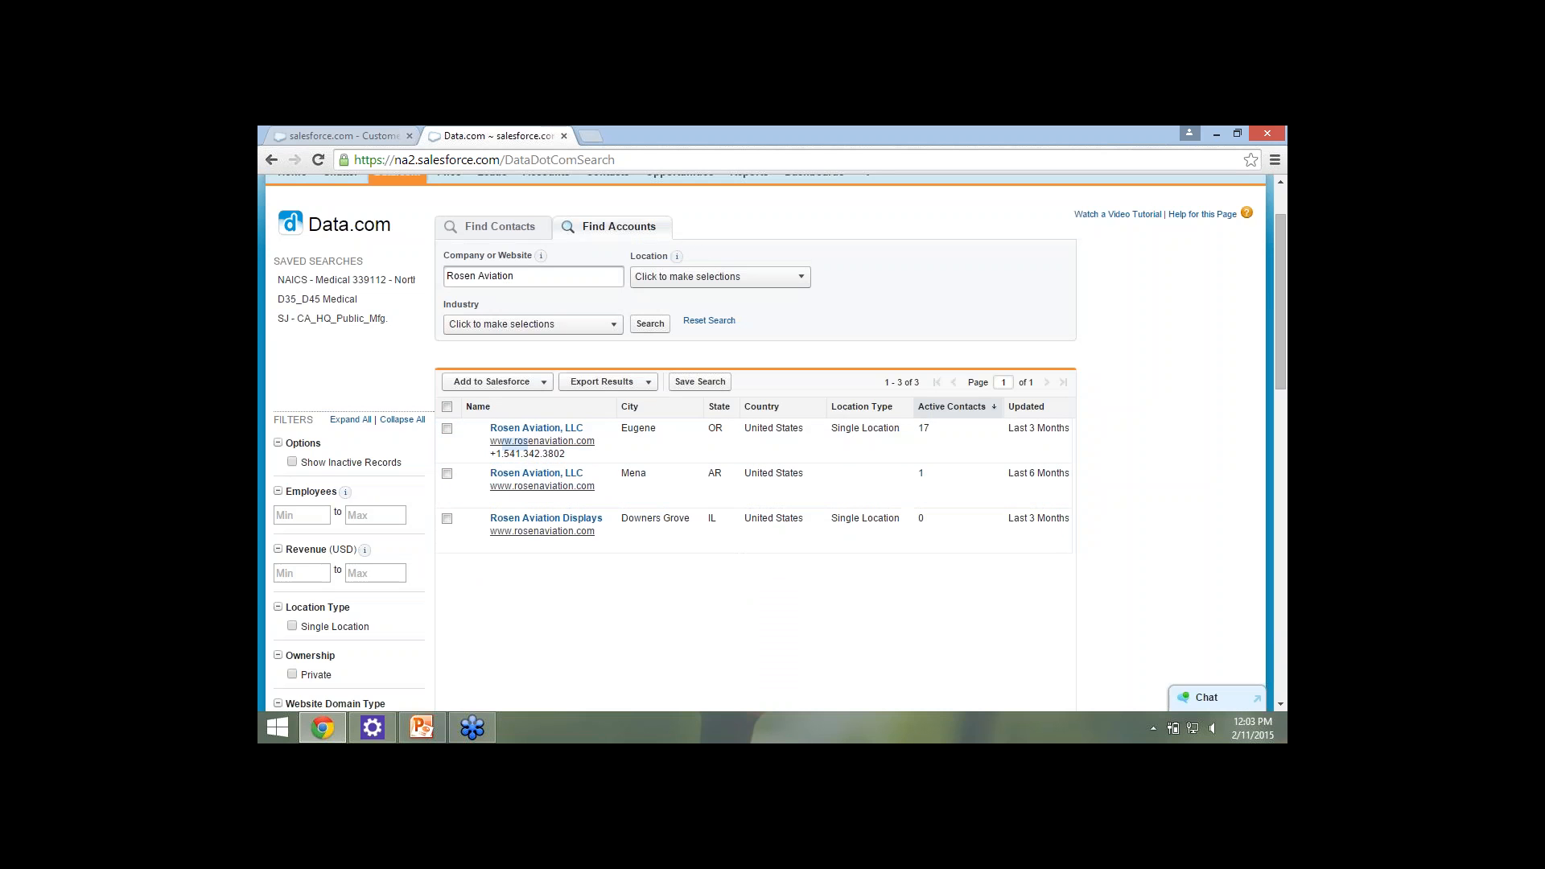
Try to add the Eugene record of Rosen Aviation, LLC to Salesforce.
left_click(447, 429)
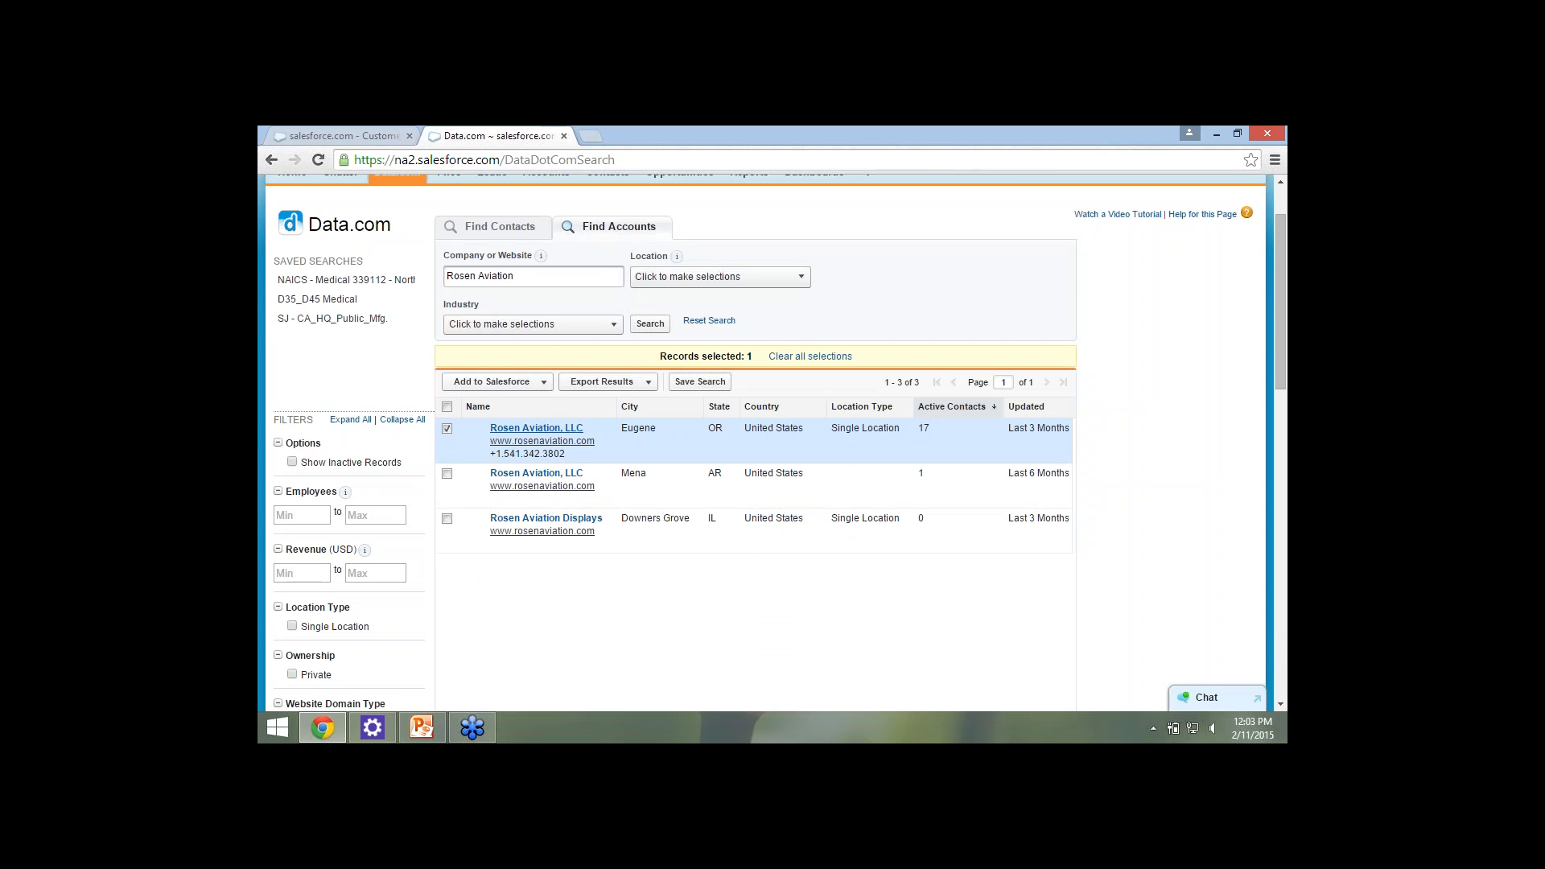
left_click(497, 382)
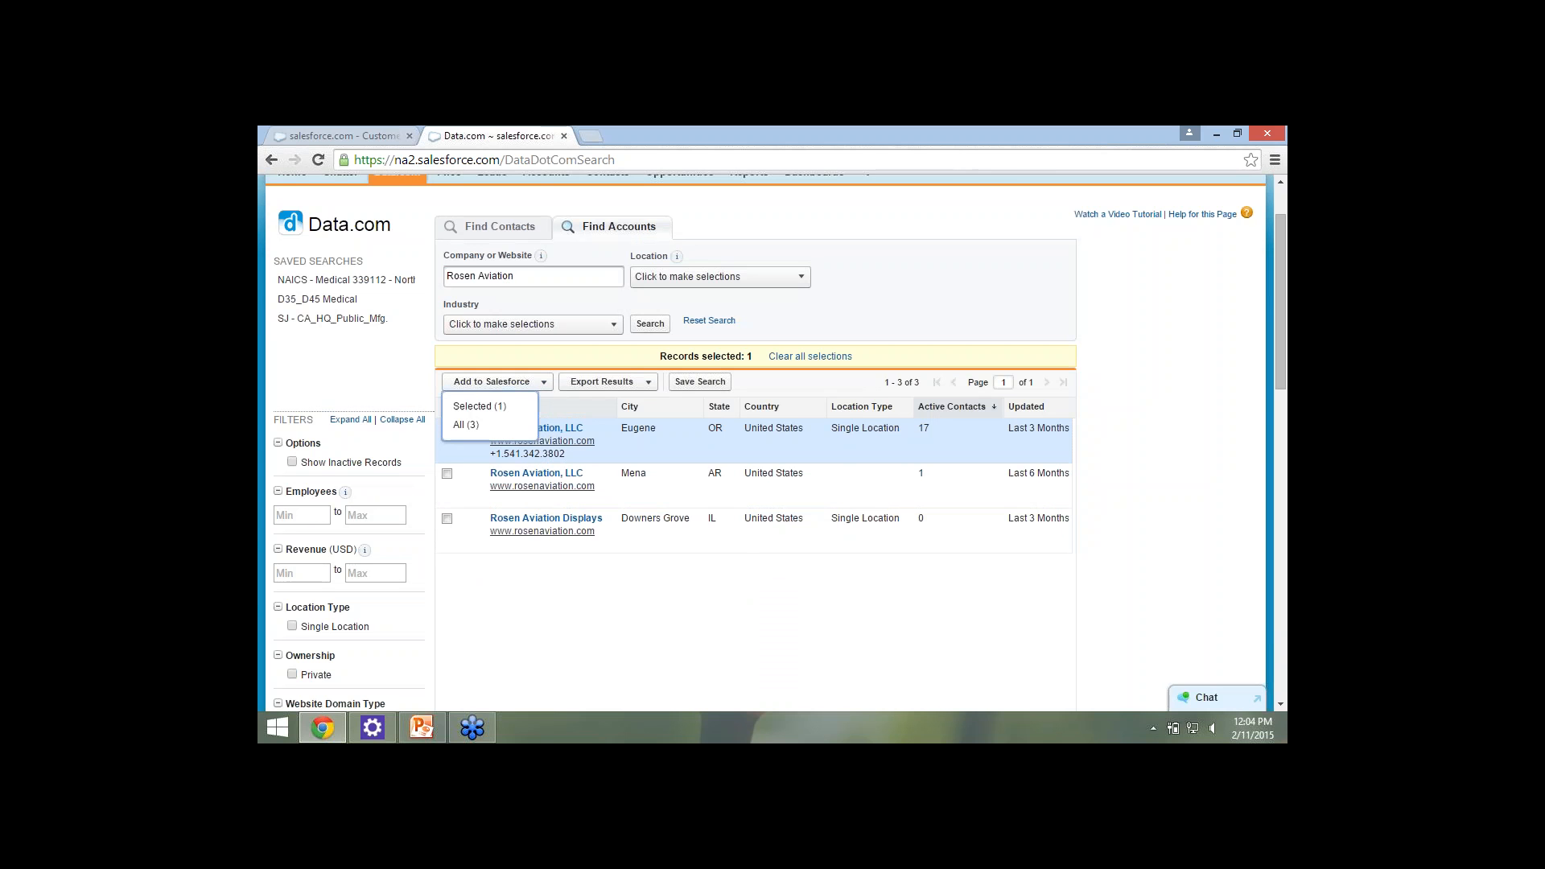
left_click(476, 407)
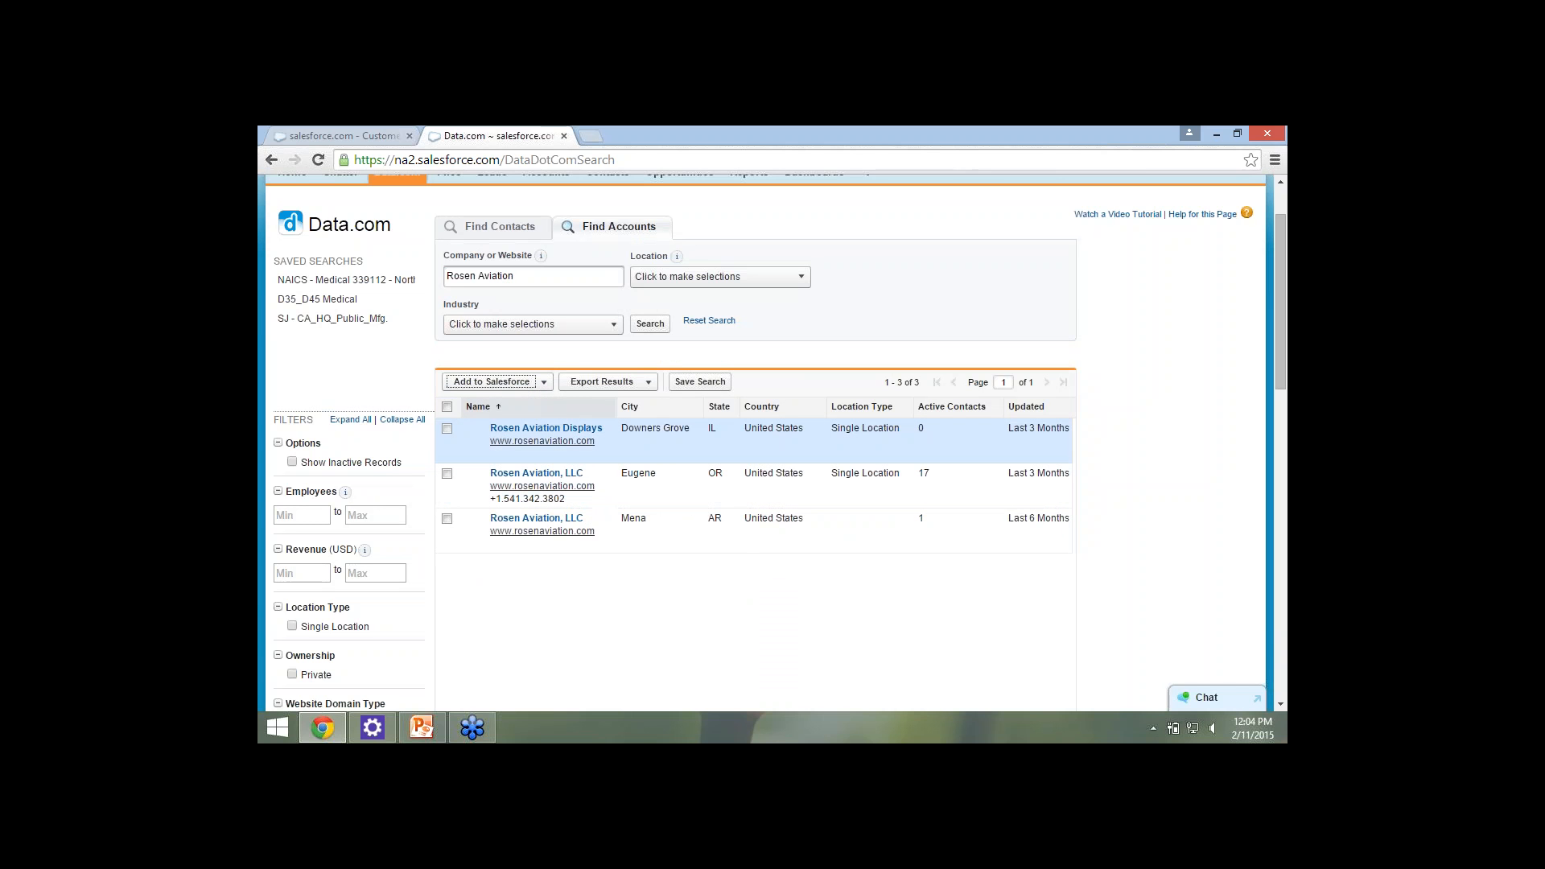
Add the Rosen Aviation Displays record in Downers Grove to Salesforce as an account.
left_click(448, 429)
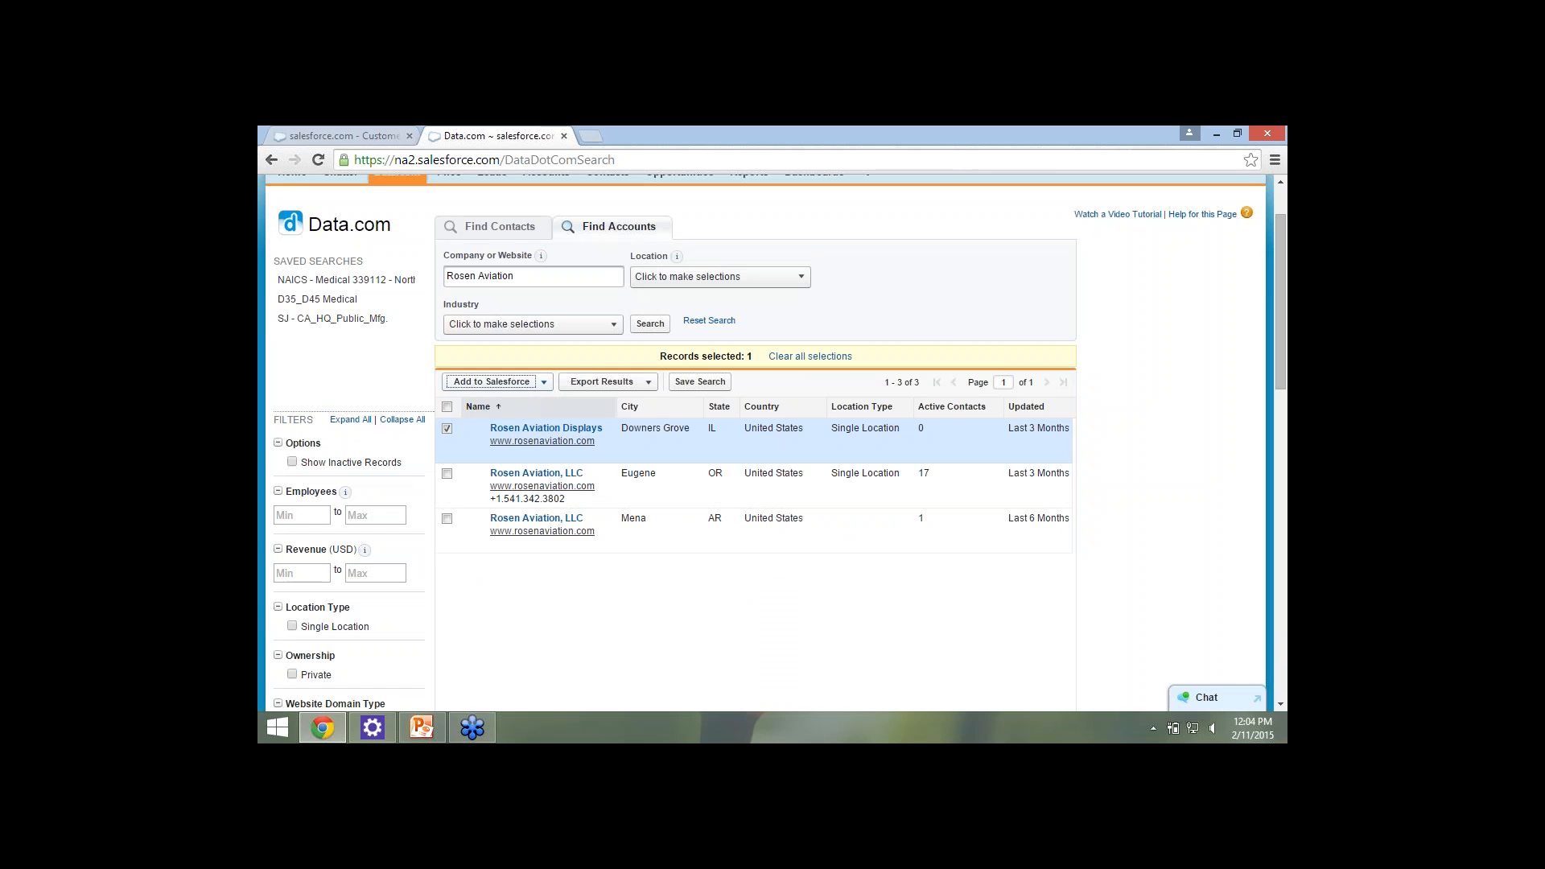
left_click(491, 381)
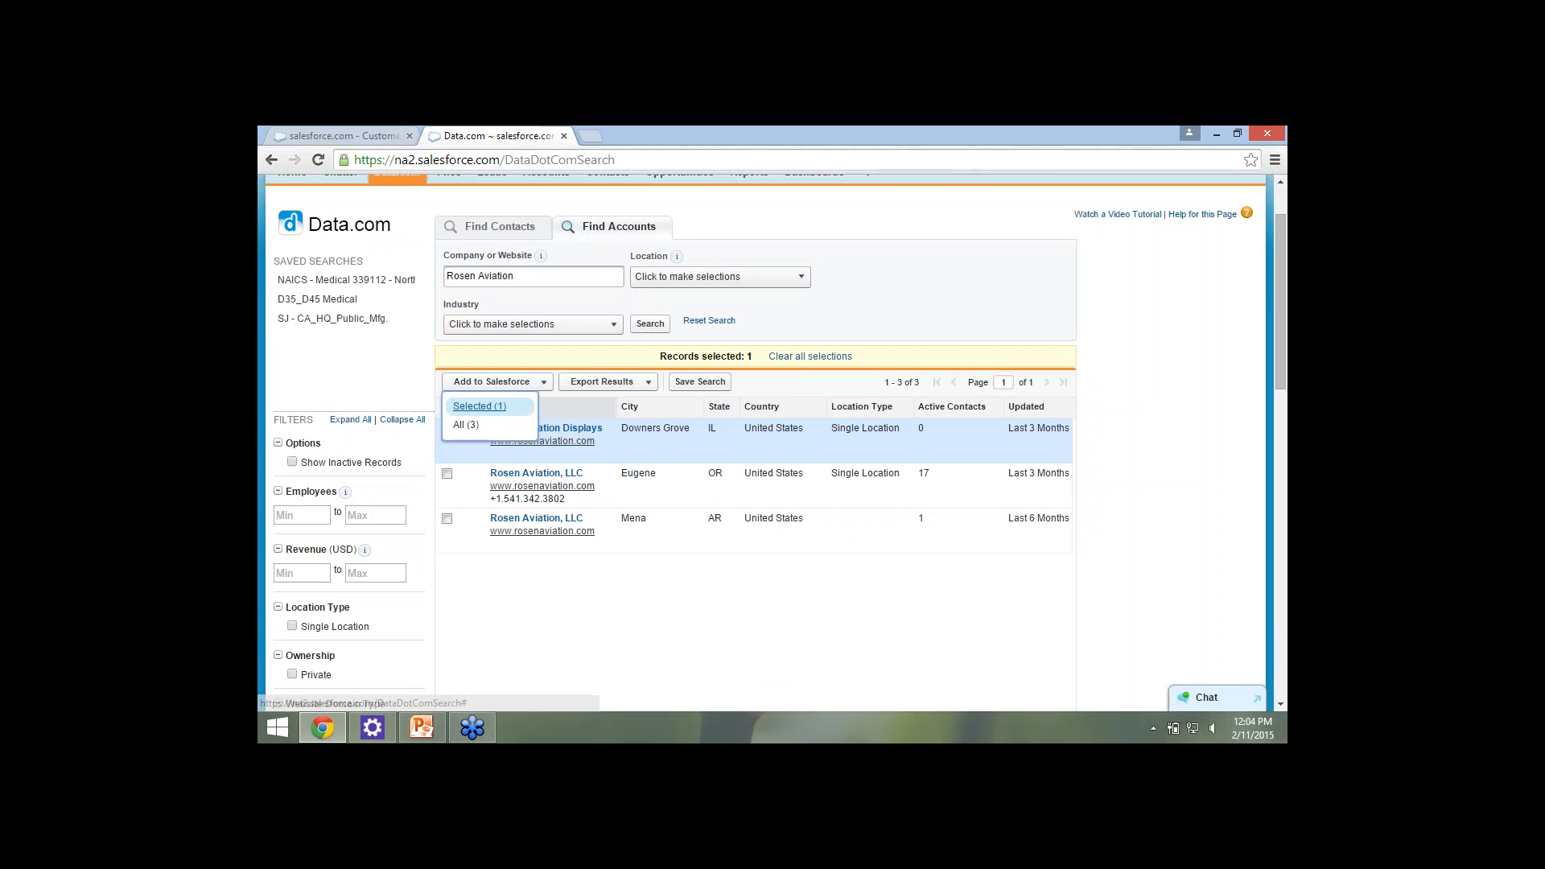
left_click(480, 407)
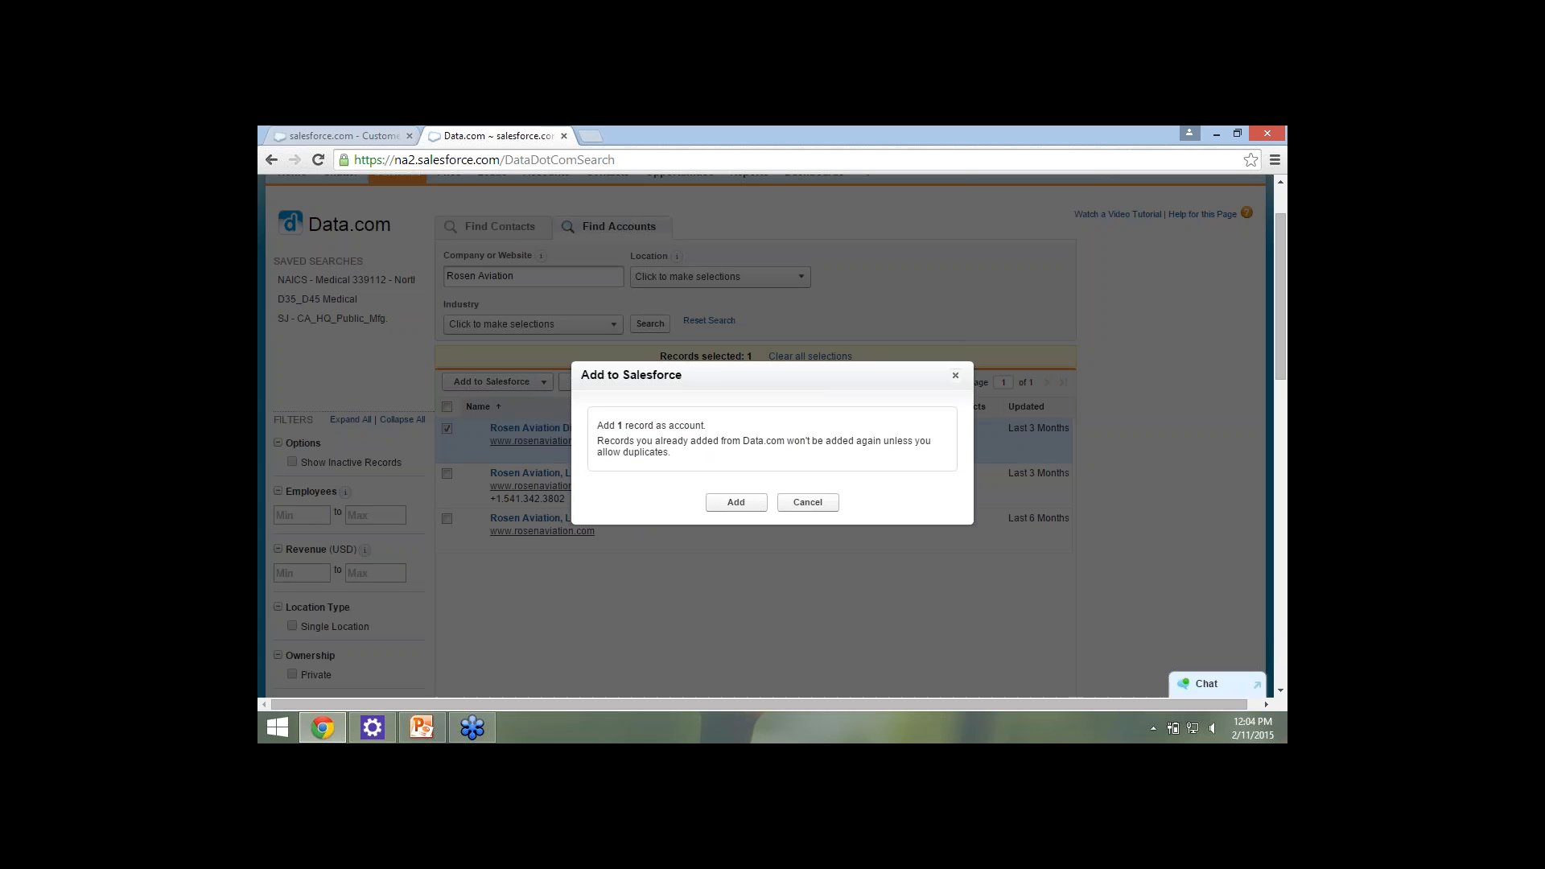
left_click(736, 503)
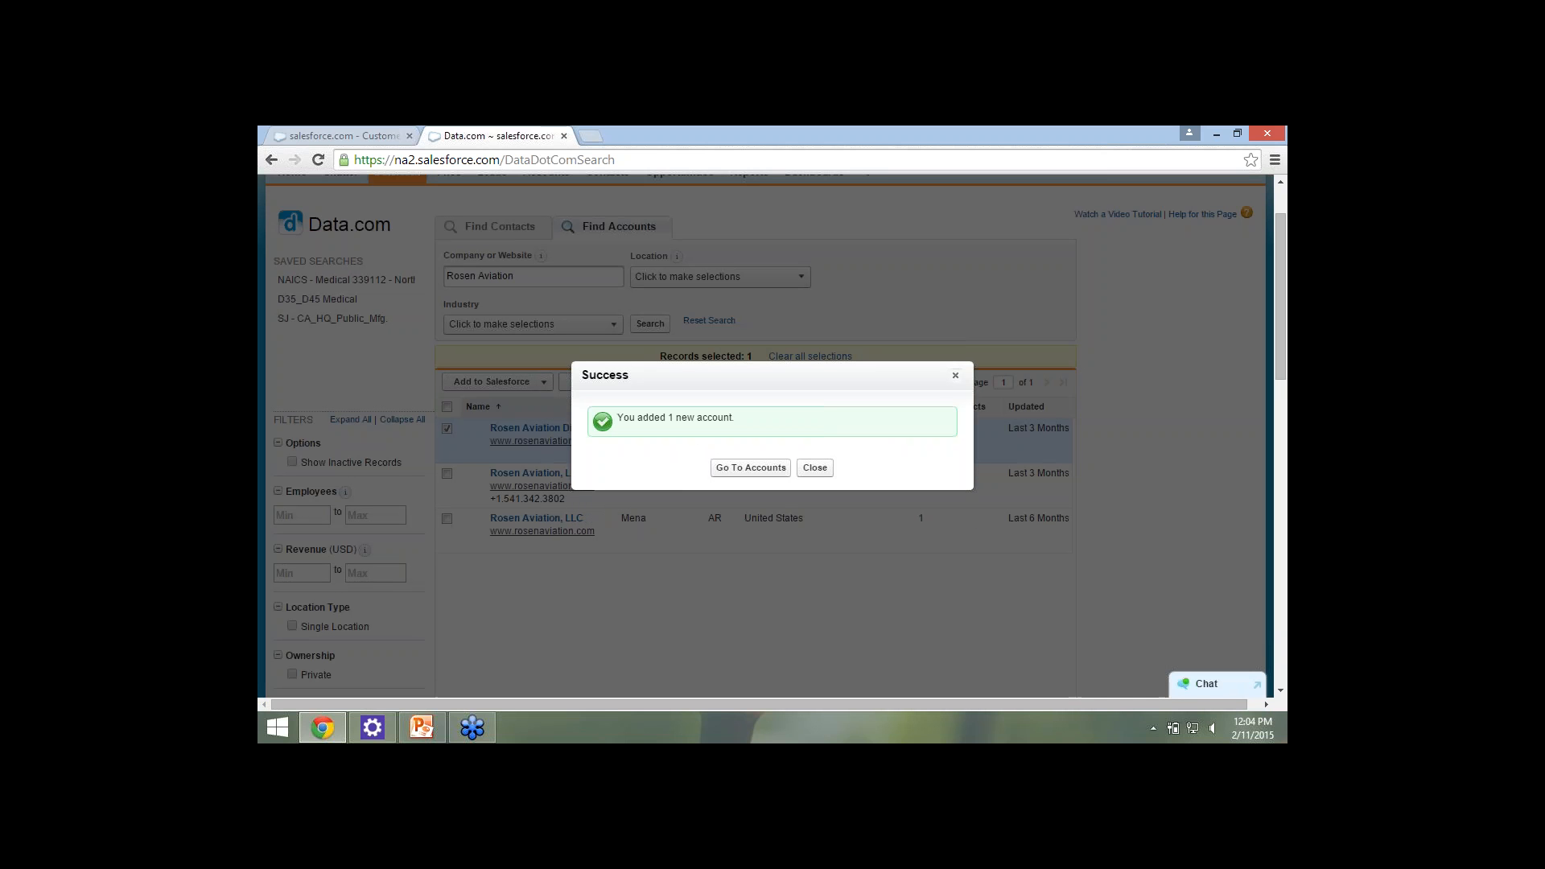
Open the newly added Rosen Aviation Displays account and review its address, Data.com fields, score card and related lists.
left_click(751, 468)
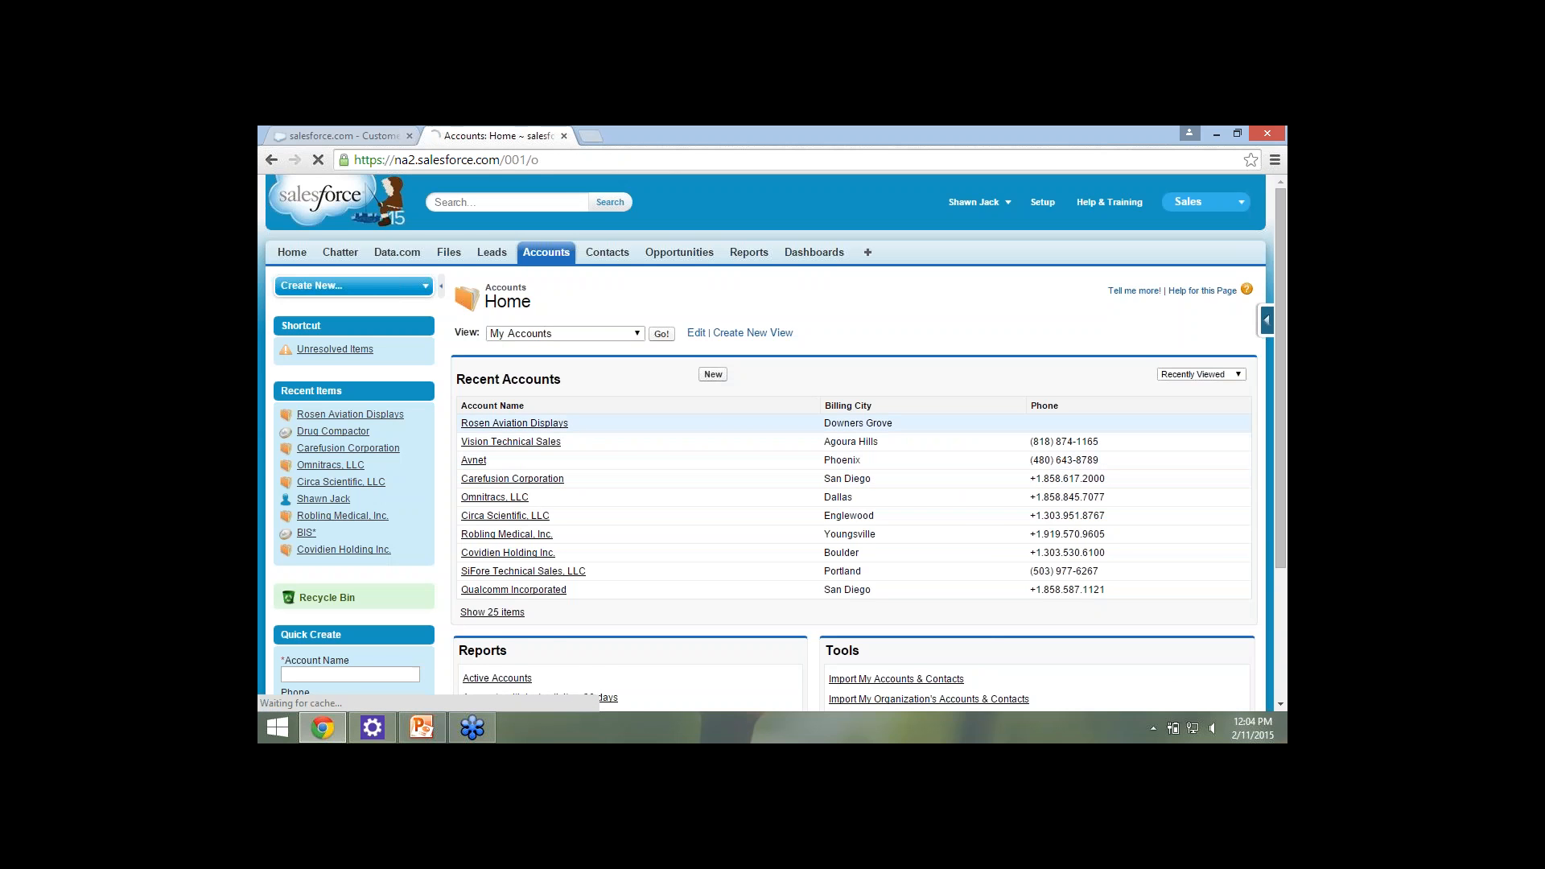
left_click(515, 423)
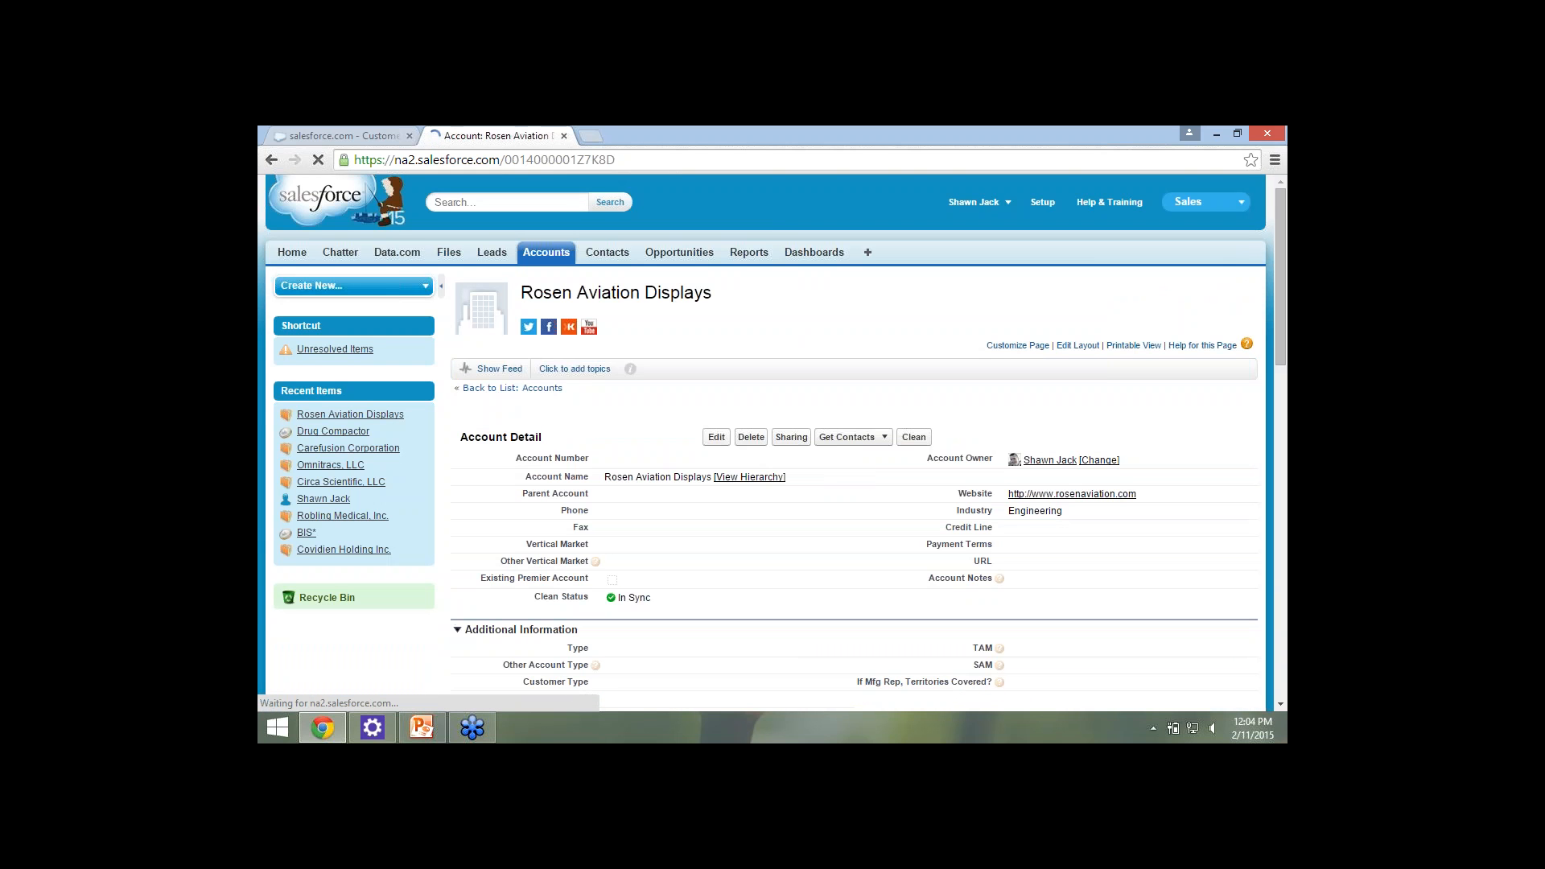
scroll(765, 442, "down", 1)
scroll(765, 482, "down", 4)
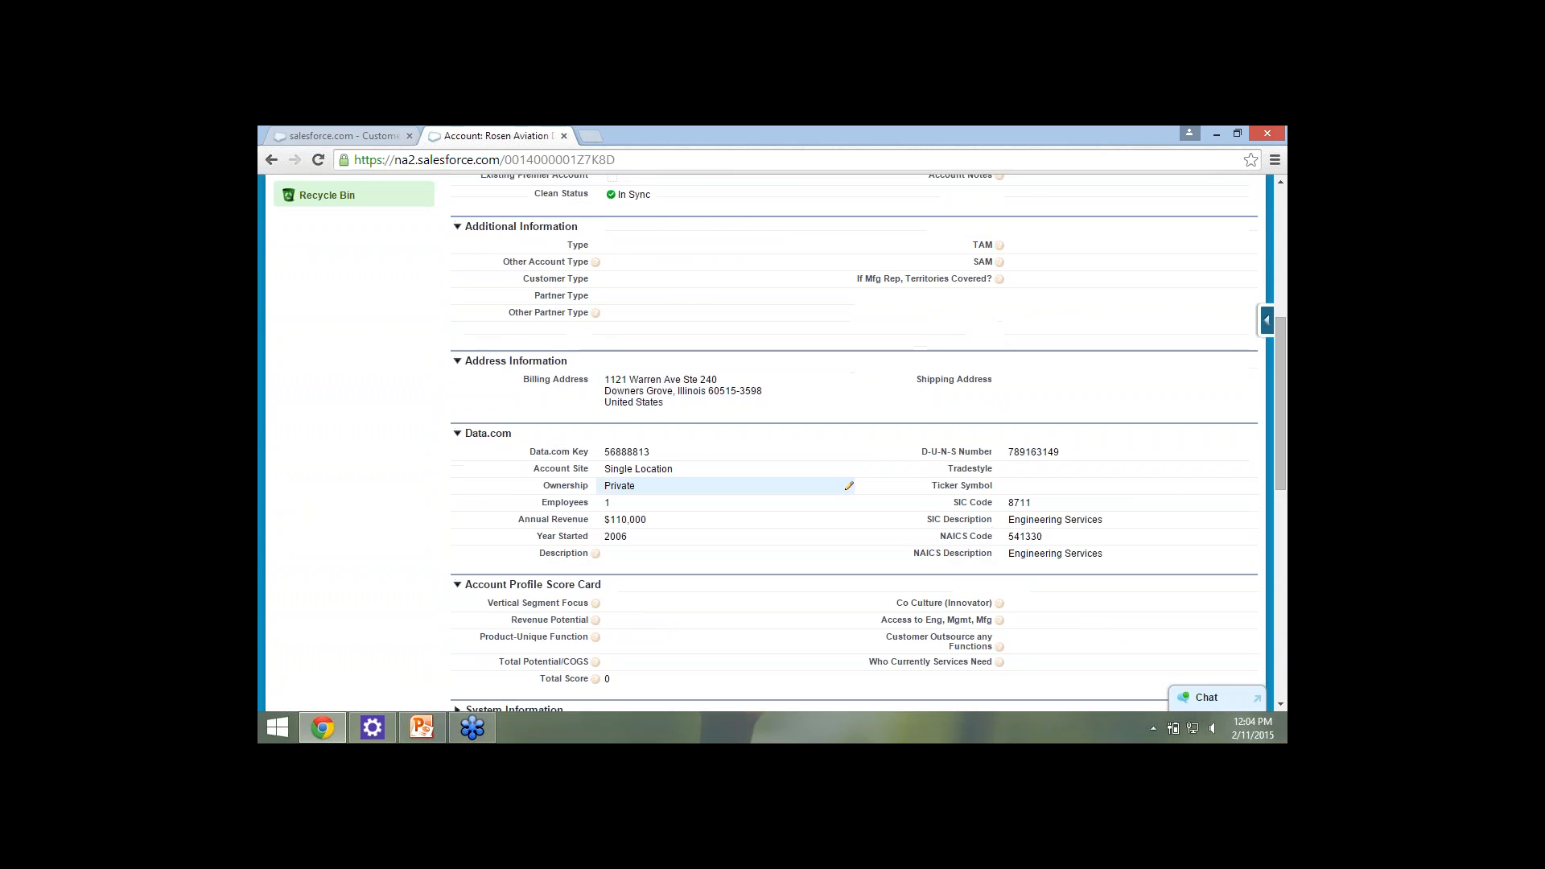
scroll(765, 483, "down", 3)
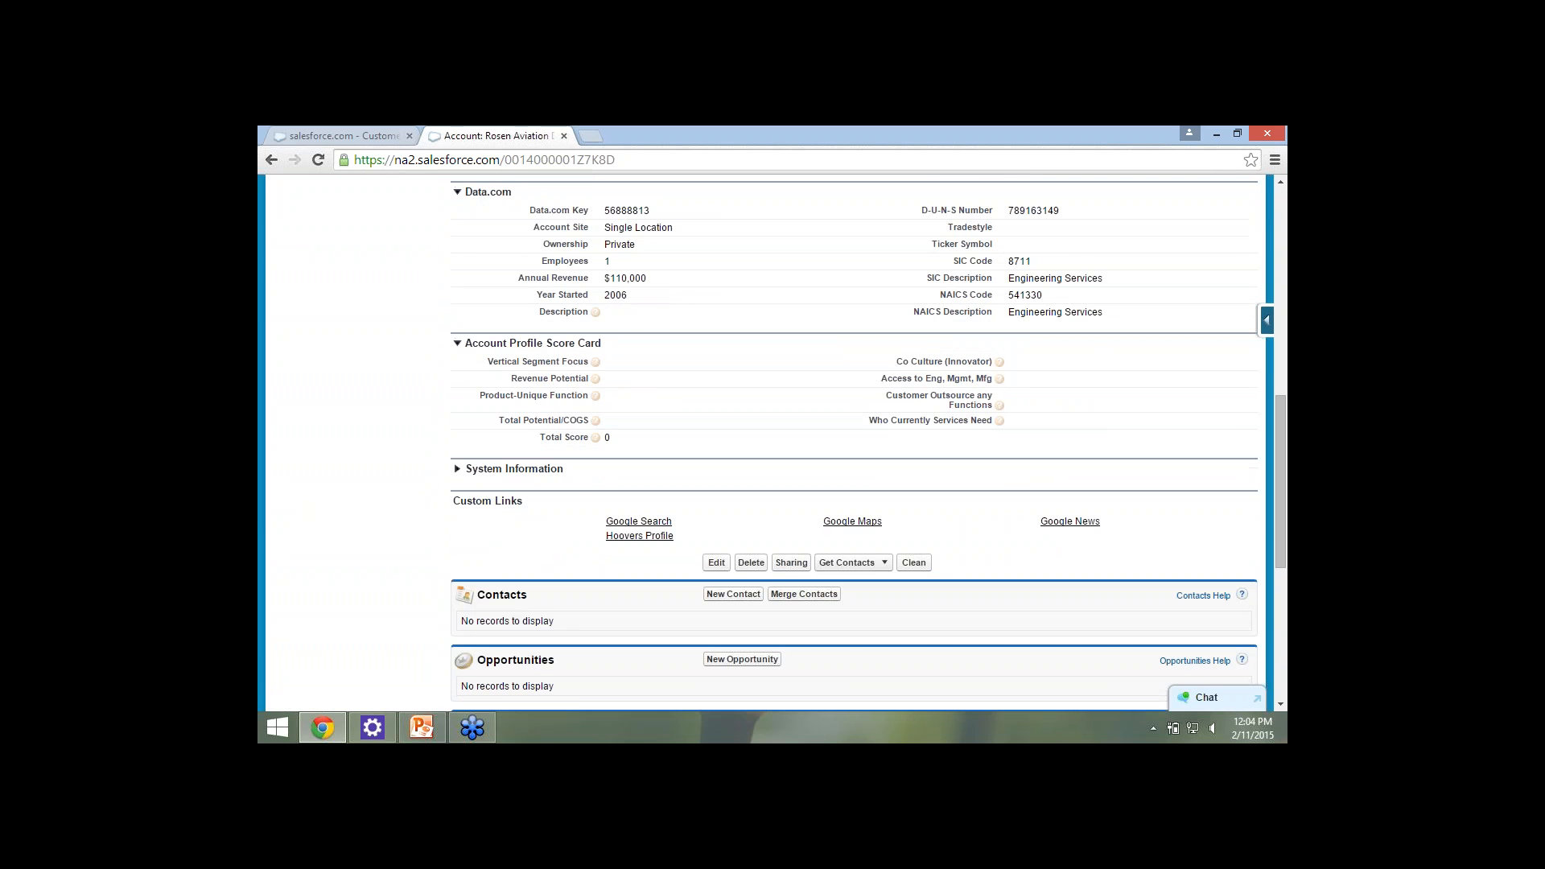
scroll(766, 483, "up", 8)
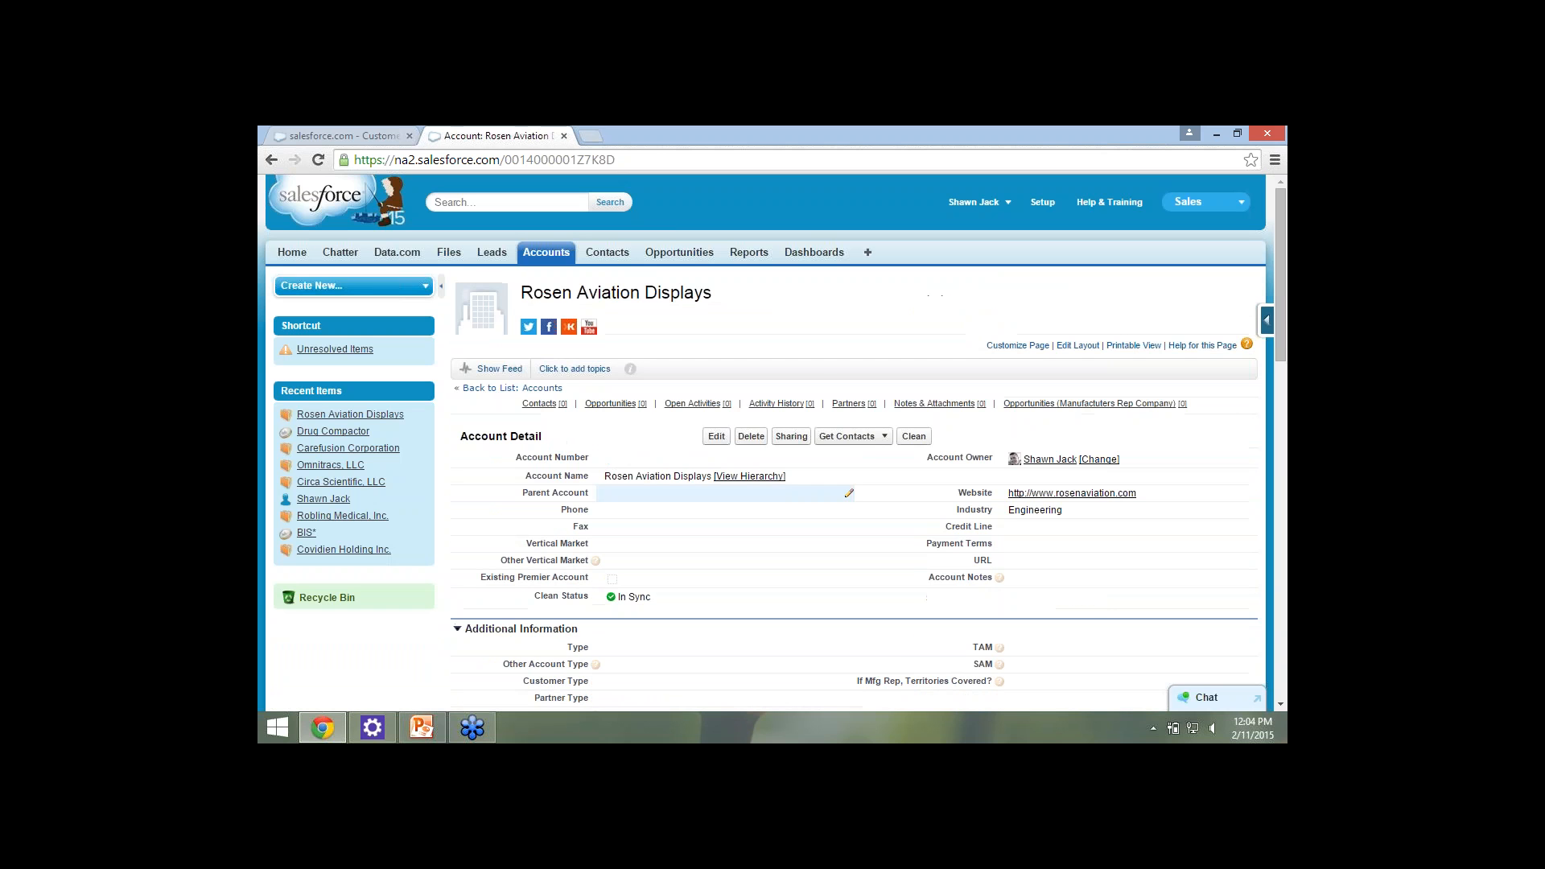
Search the Data.com contacts for people at the company Rosen Aviation.
left_click(397, 252)
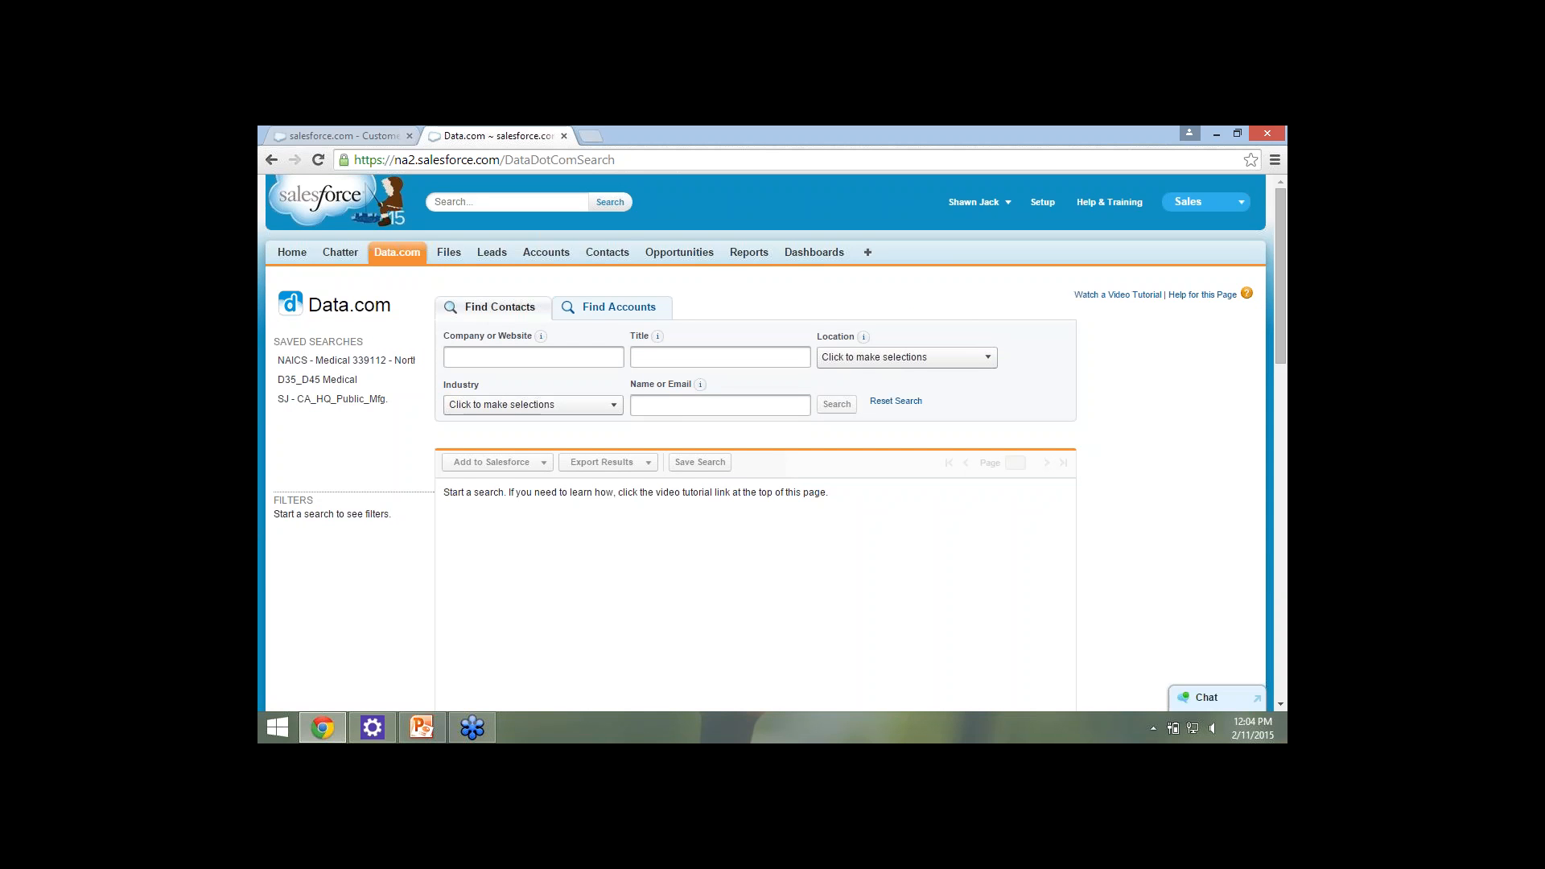
left_click(533, 357)
type("ros")
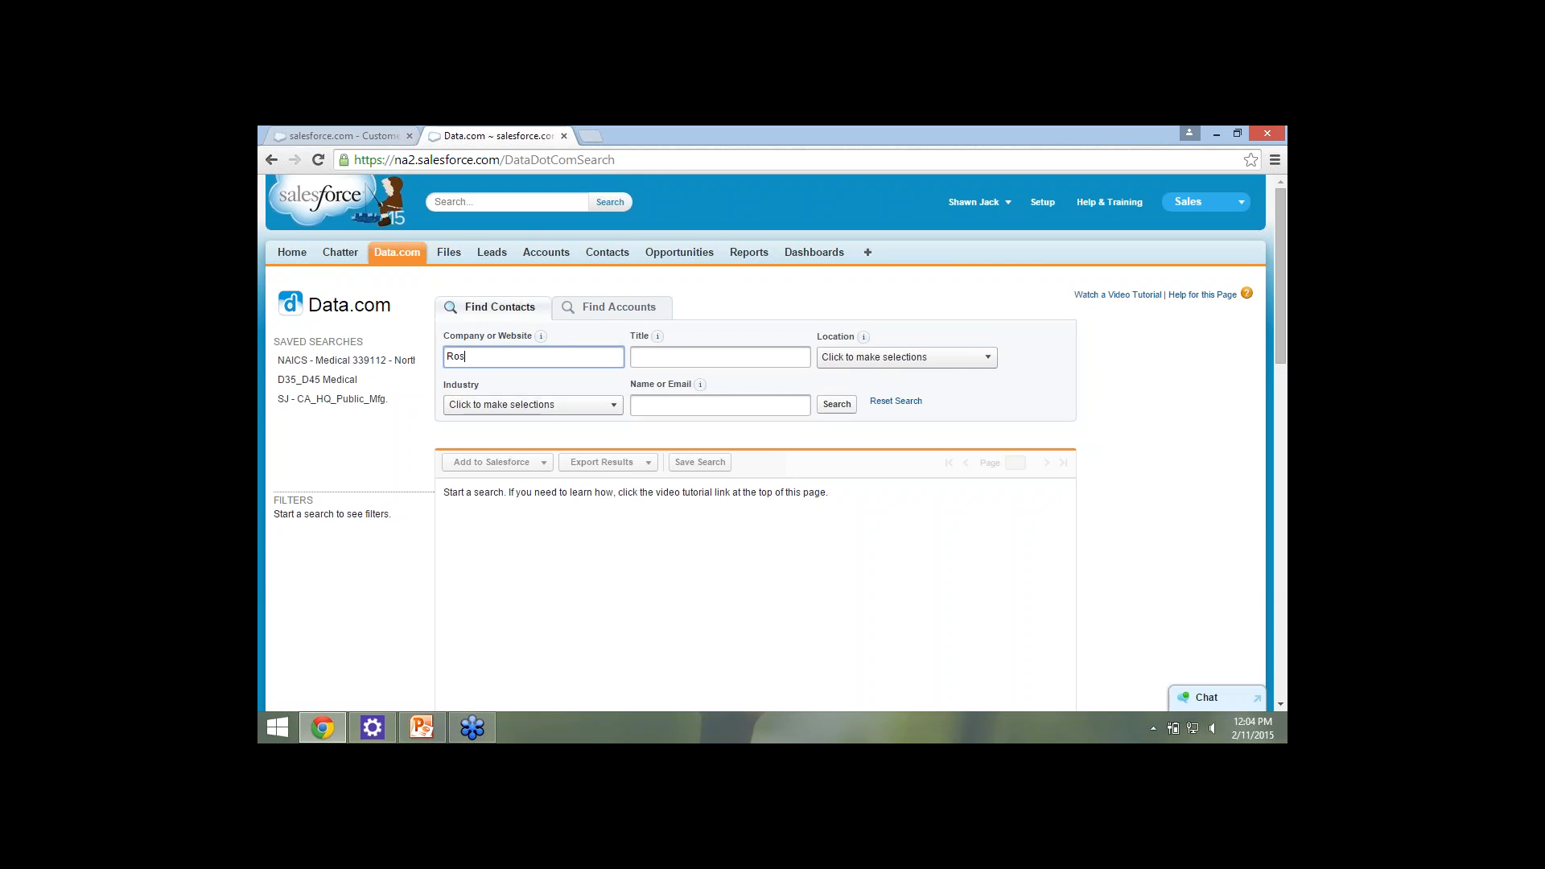
type("en Aviation")
key("Return")
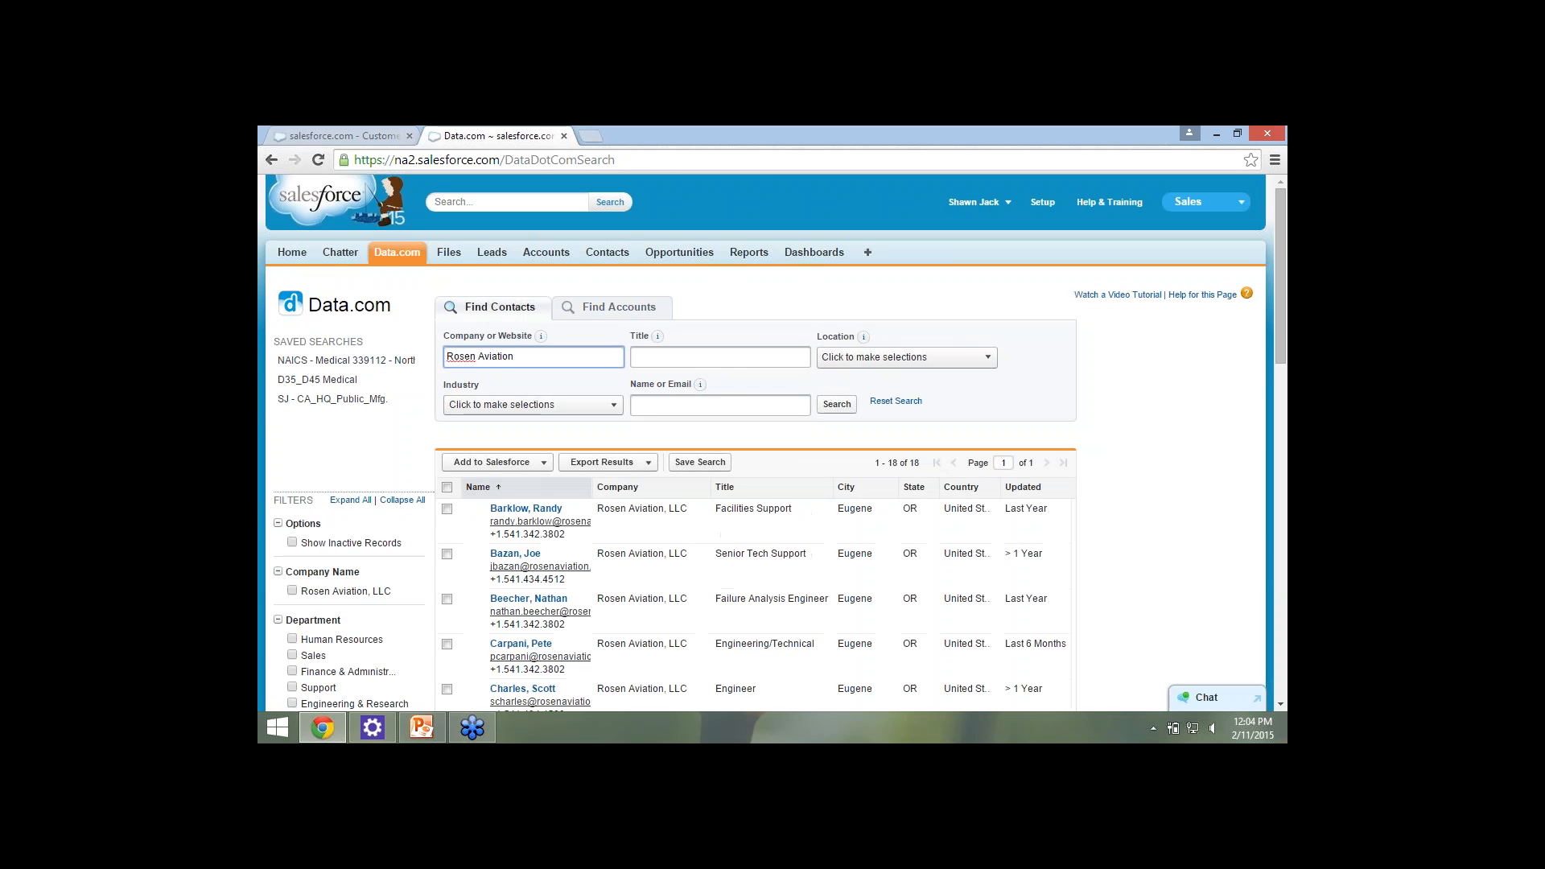
Add the Vice President contact of Rosen Aviation, LLC in Eugene to Salesforce as a lead.
scroll(765, 442, "down", 1)
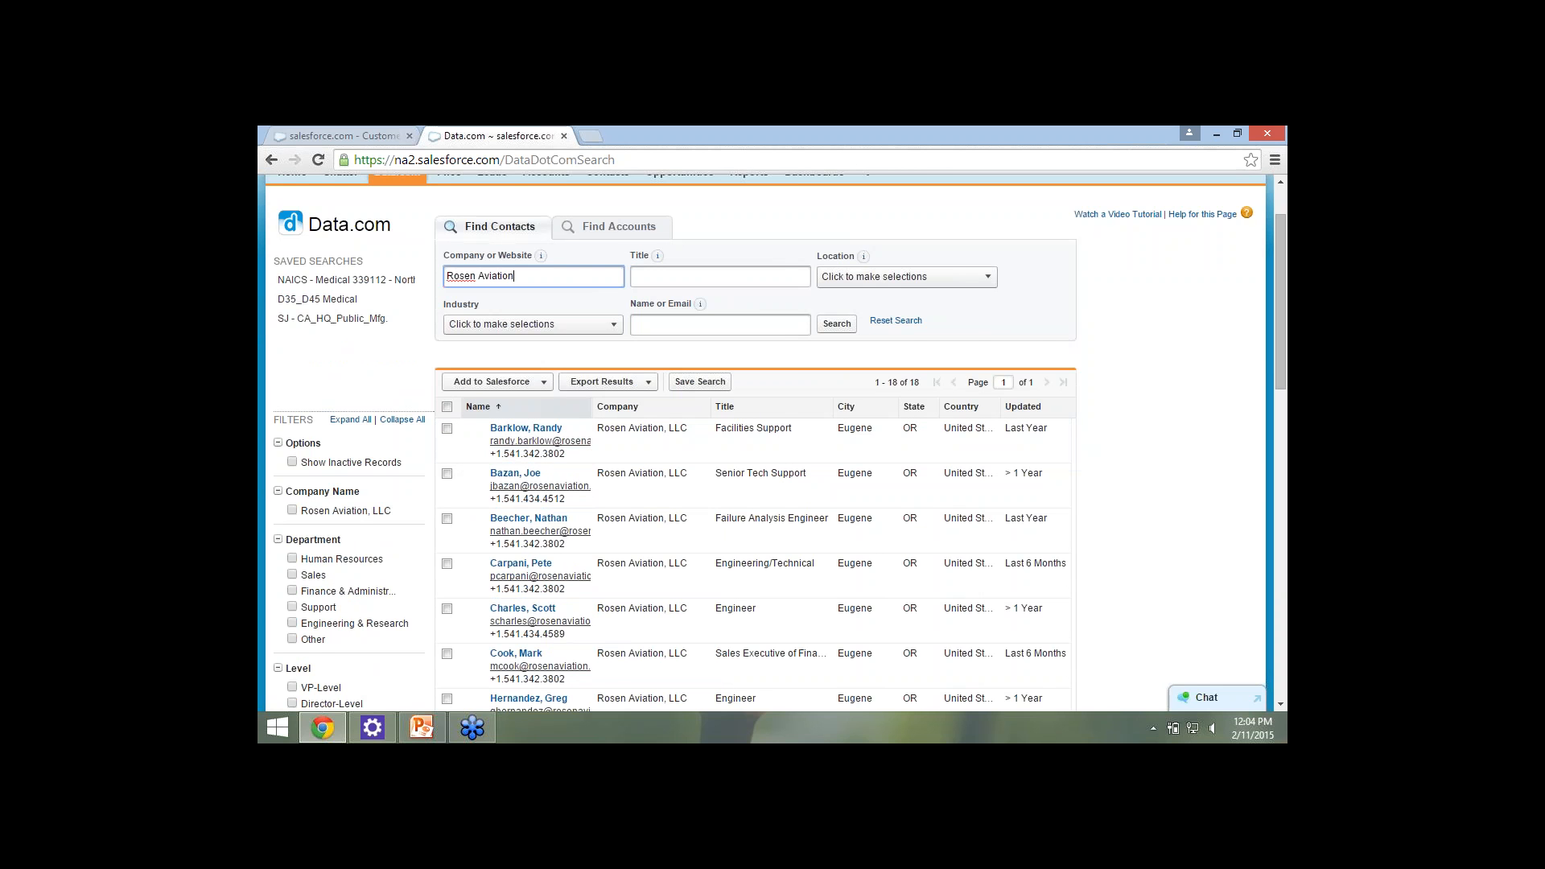
scroll(507, 362, "down", 1)
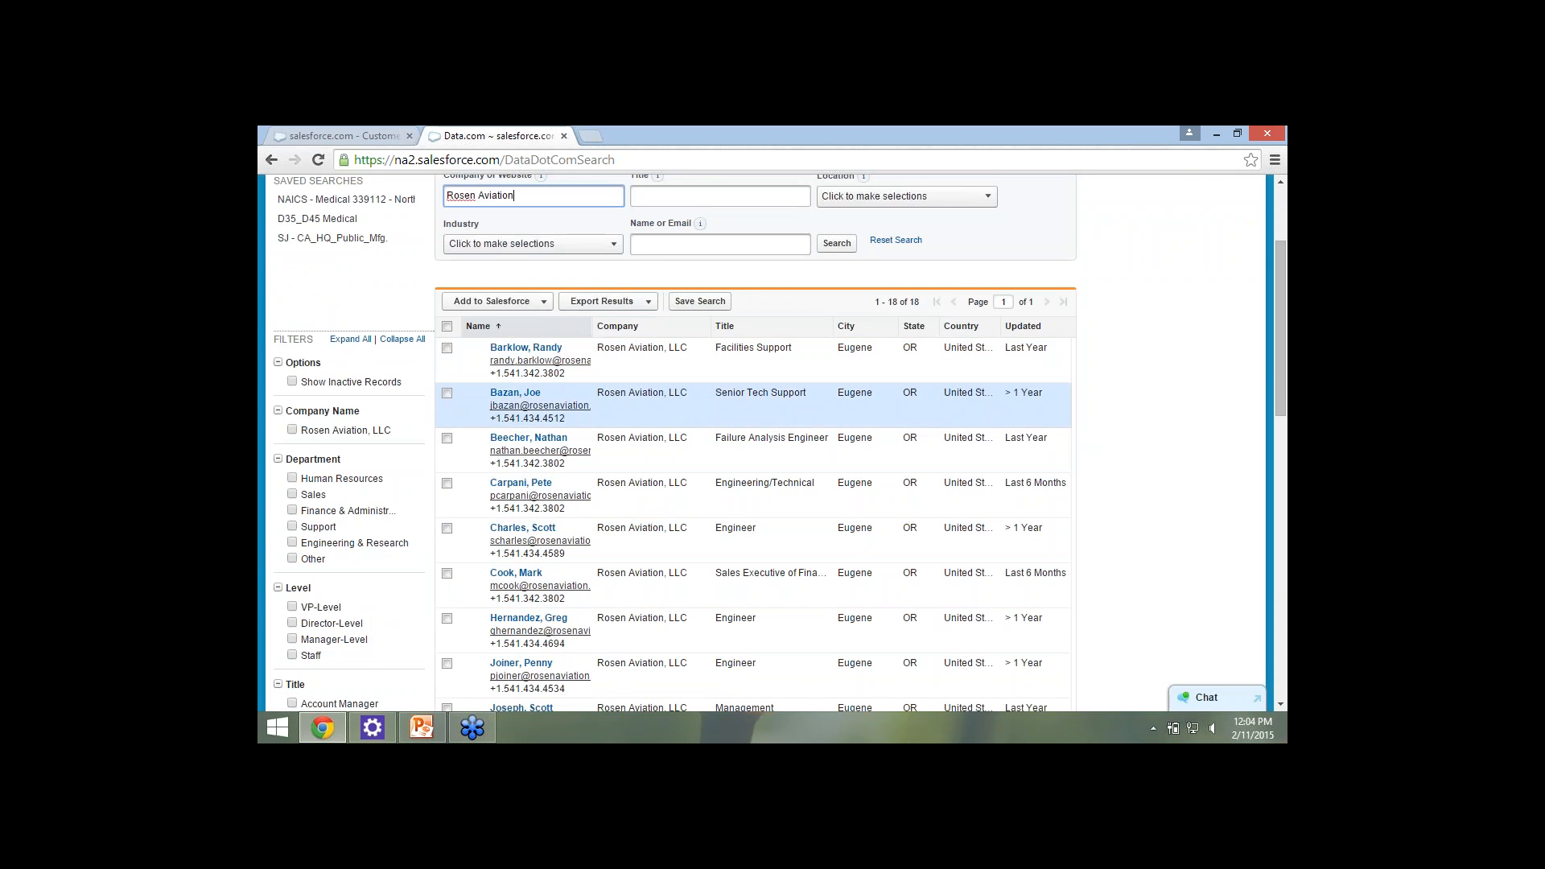
scroll(539, 386, "down", 1)
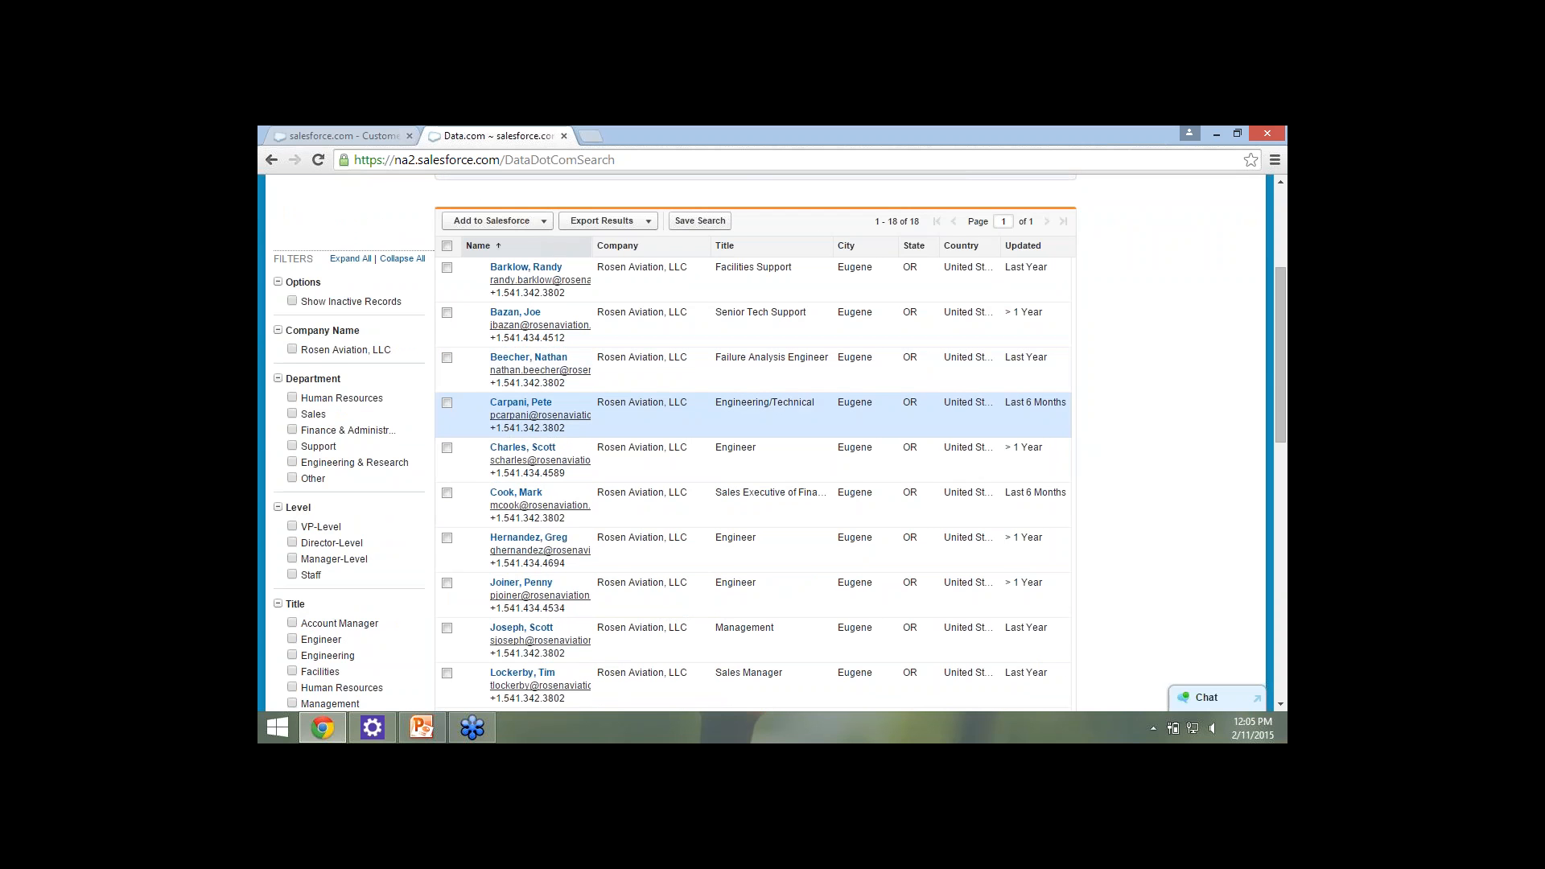
scroll(564, 434, "down", 1)
scroll(564, 451, "down", 1)
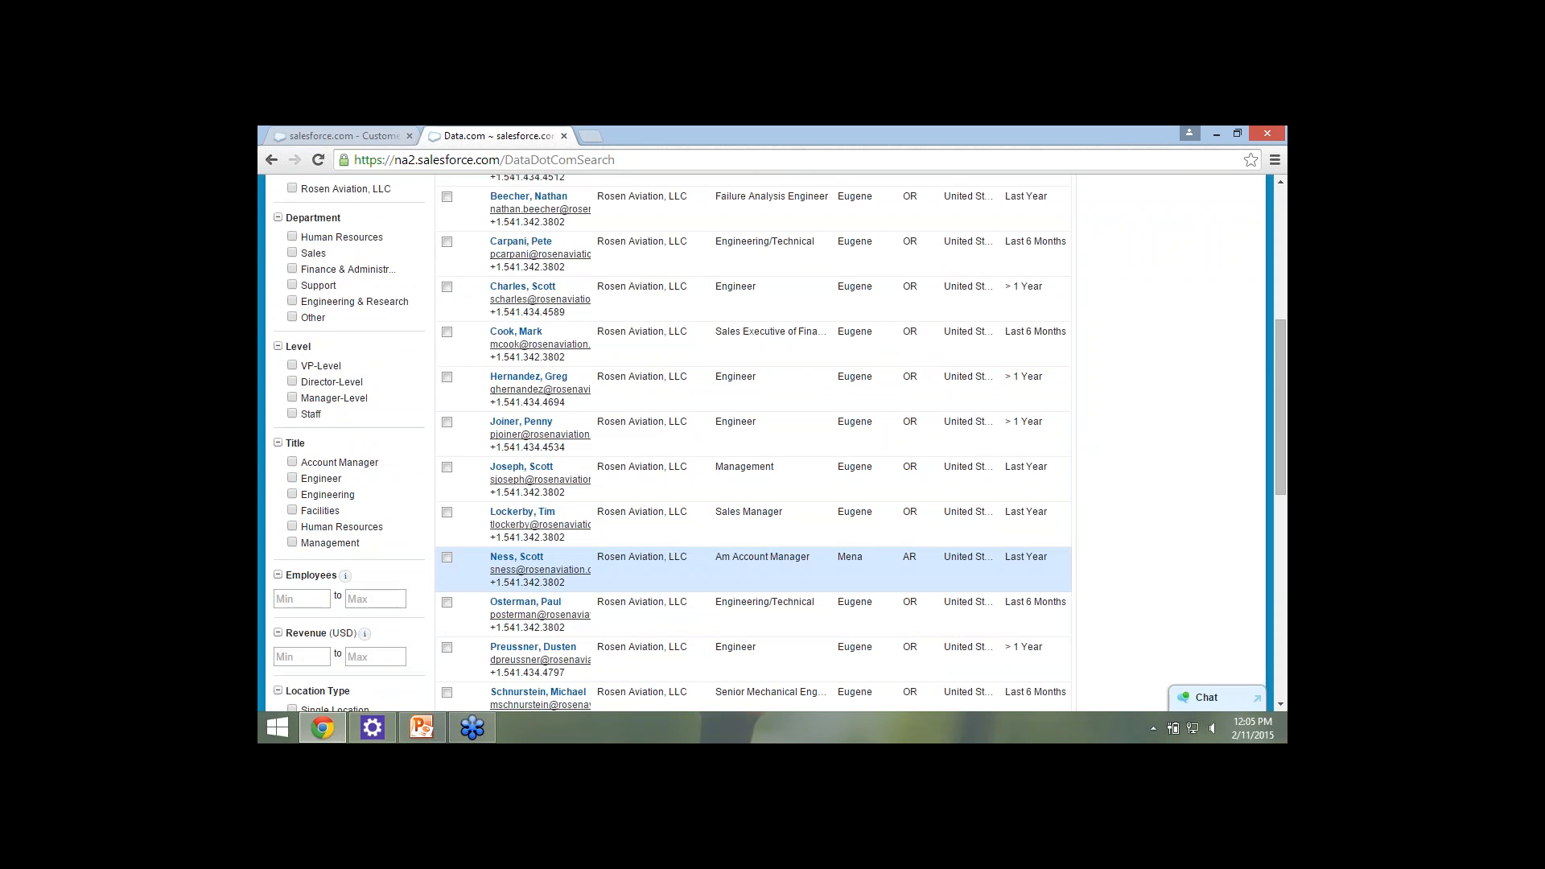
scroll(564, 571, "down", 1)
scroll(564, 611, "down", 1)
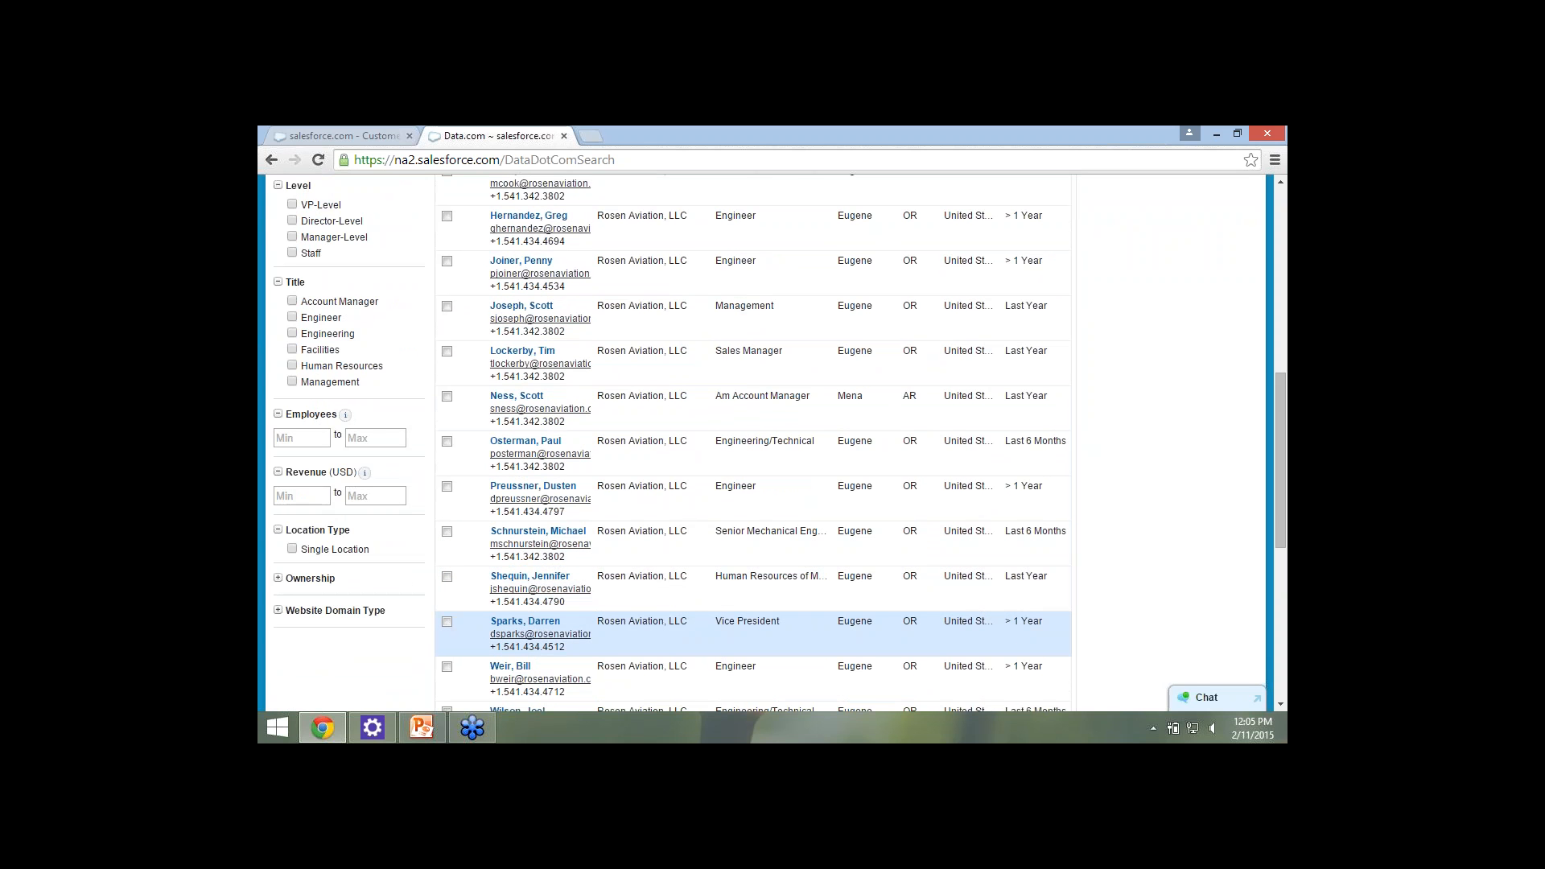
scroll(757, 443, "up", 6)
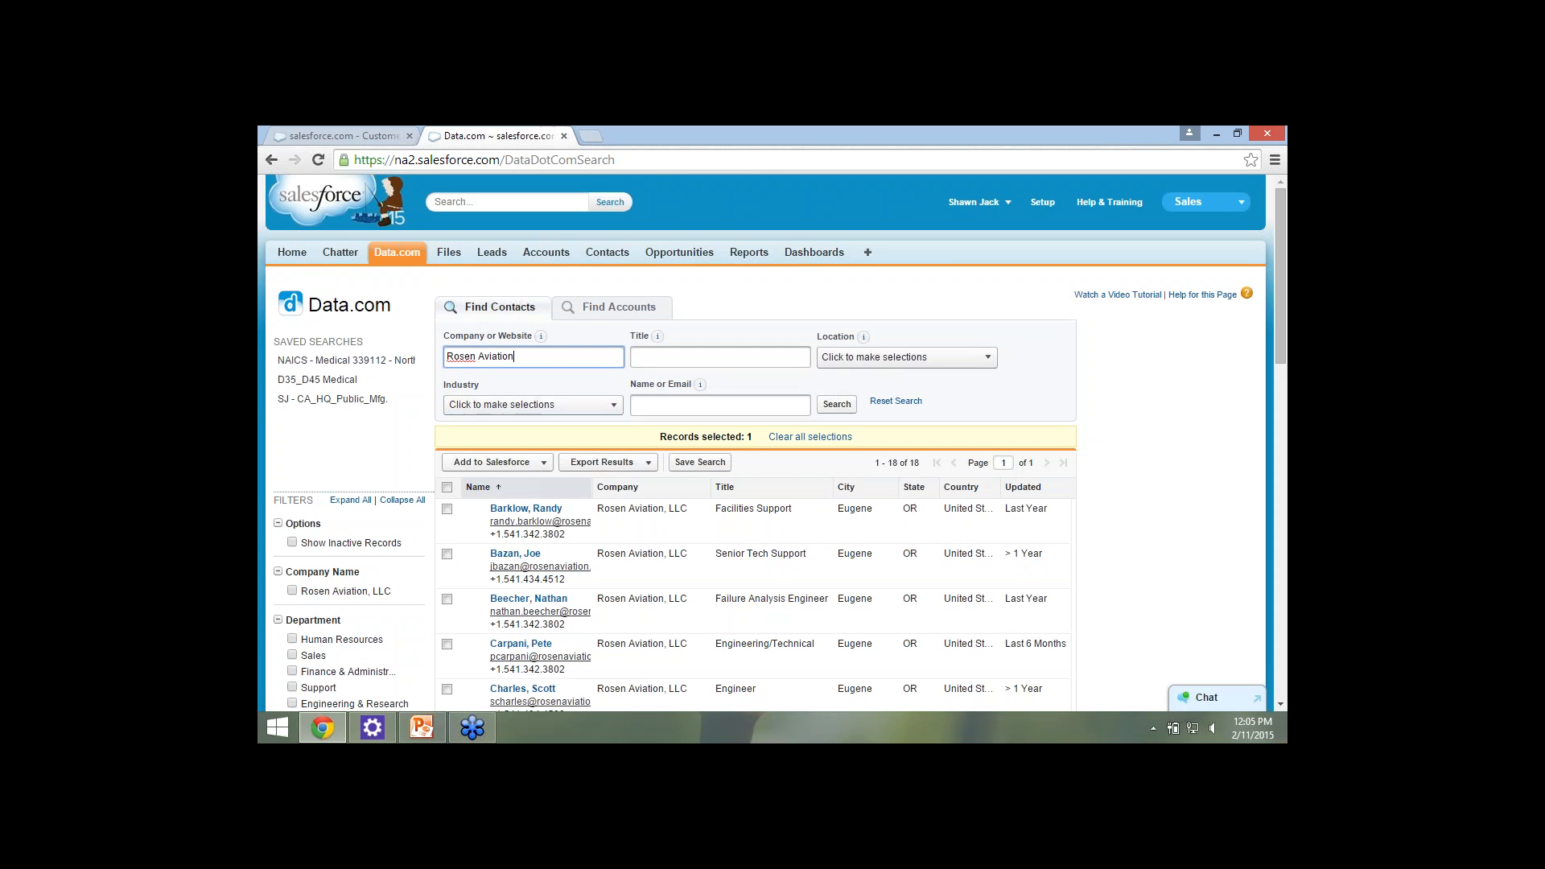
left_click(497, 462)
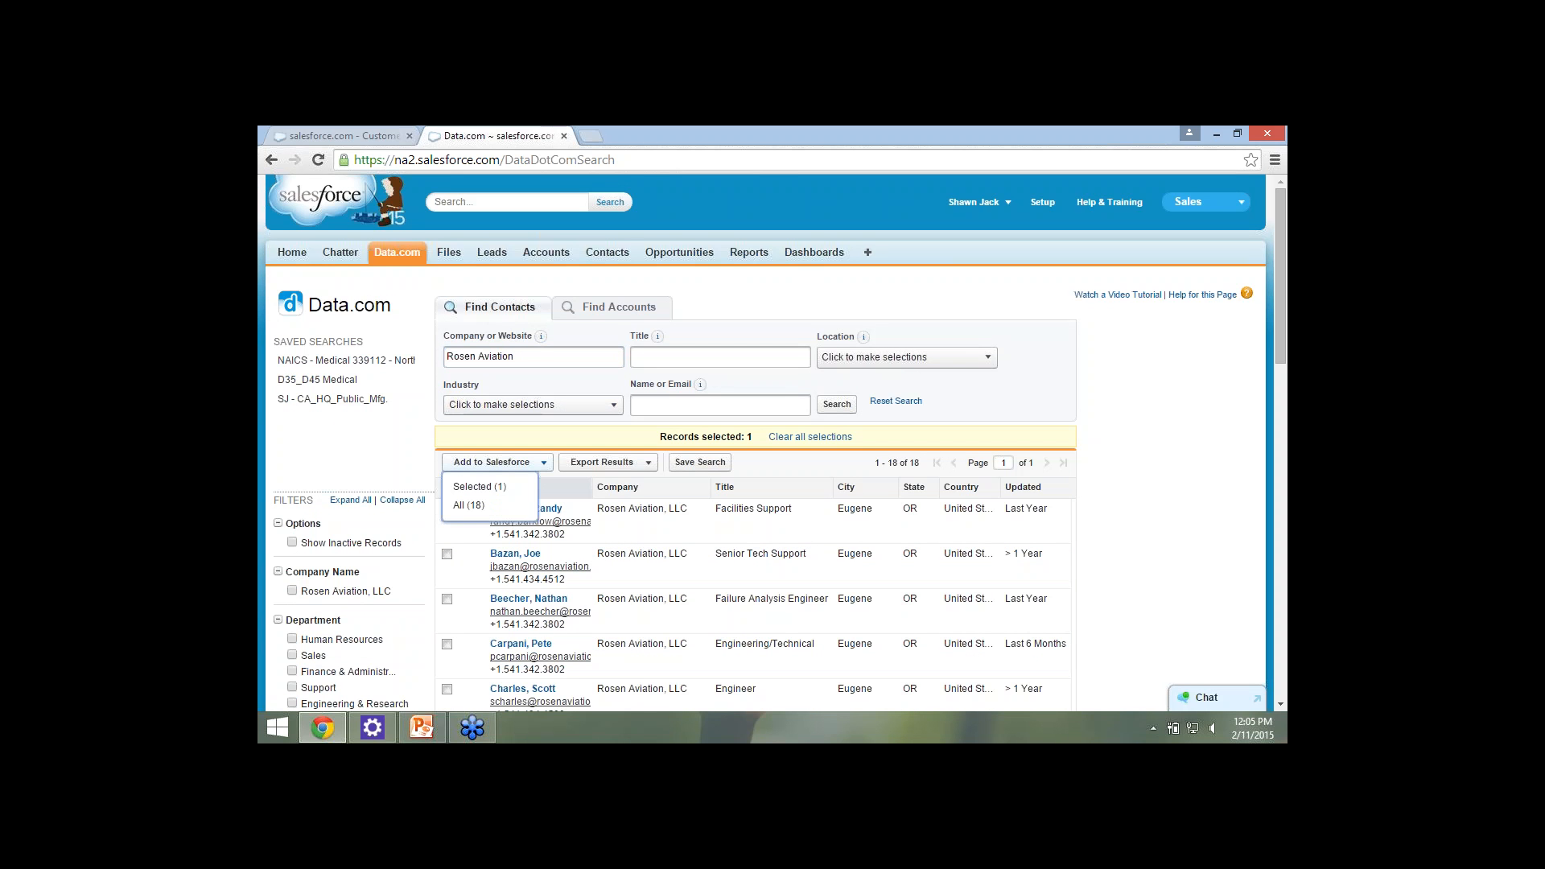
left_click(479, 486)
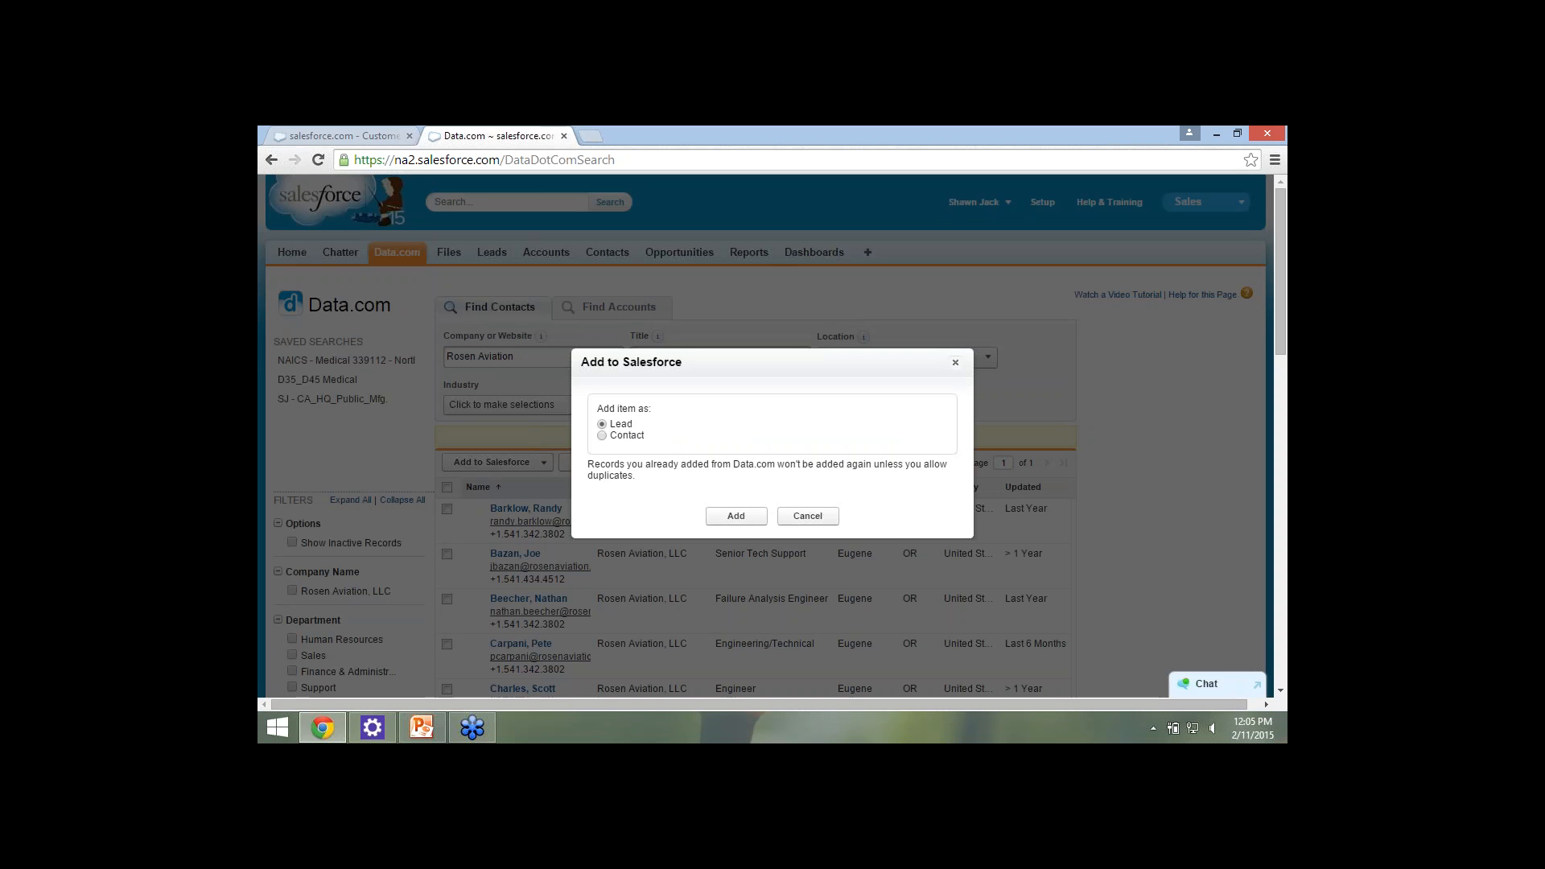
left_click(736, 517)
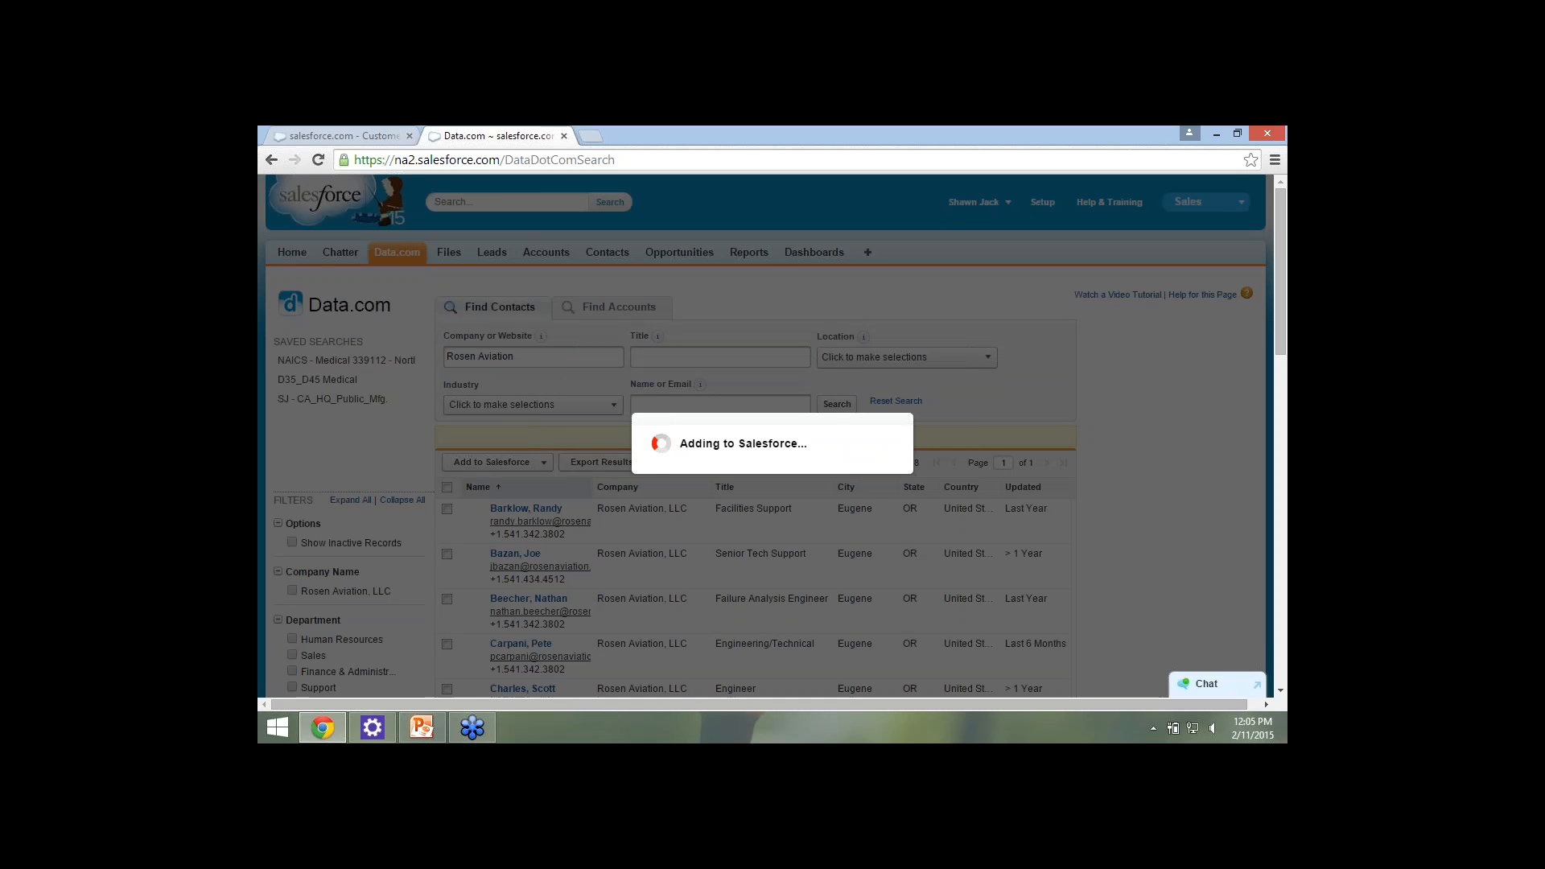
Open the newly added Rosen Aviation, LLC lead from the recent leads and review its details, additional information and related lists.
left_click(750, 454)
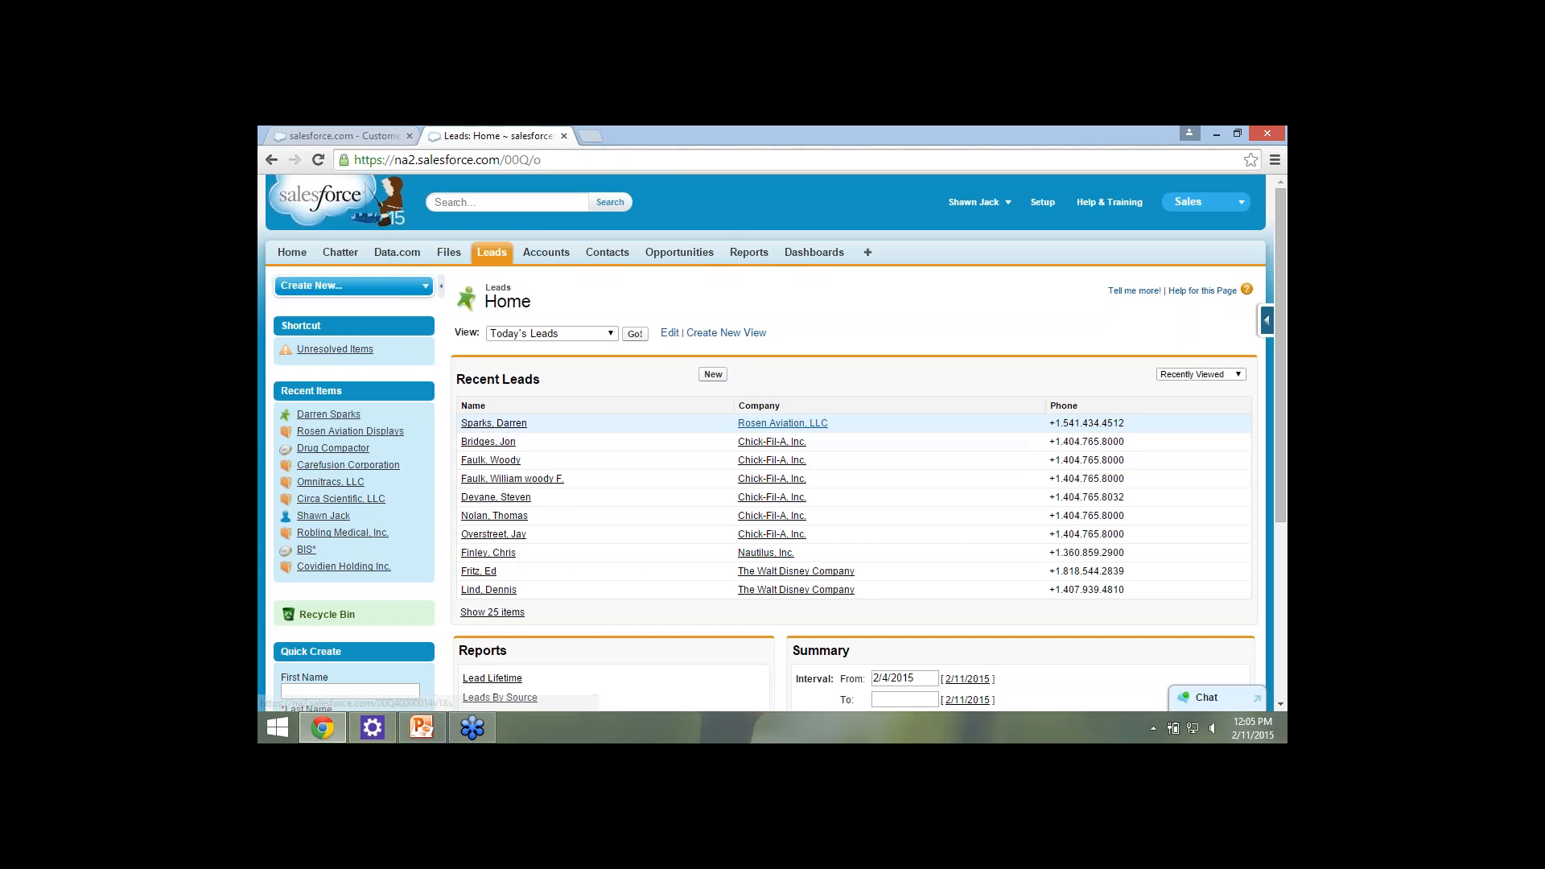
left_click(493, 423)
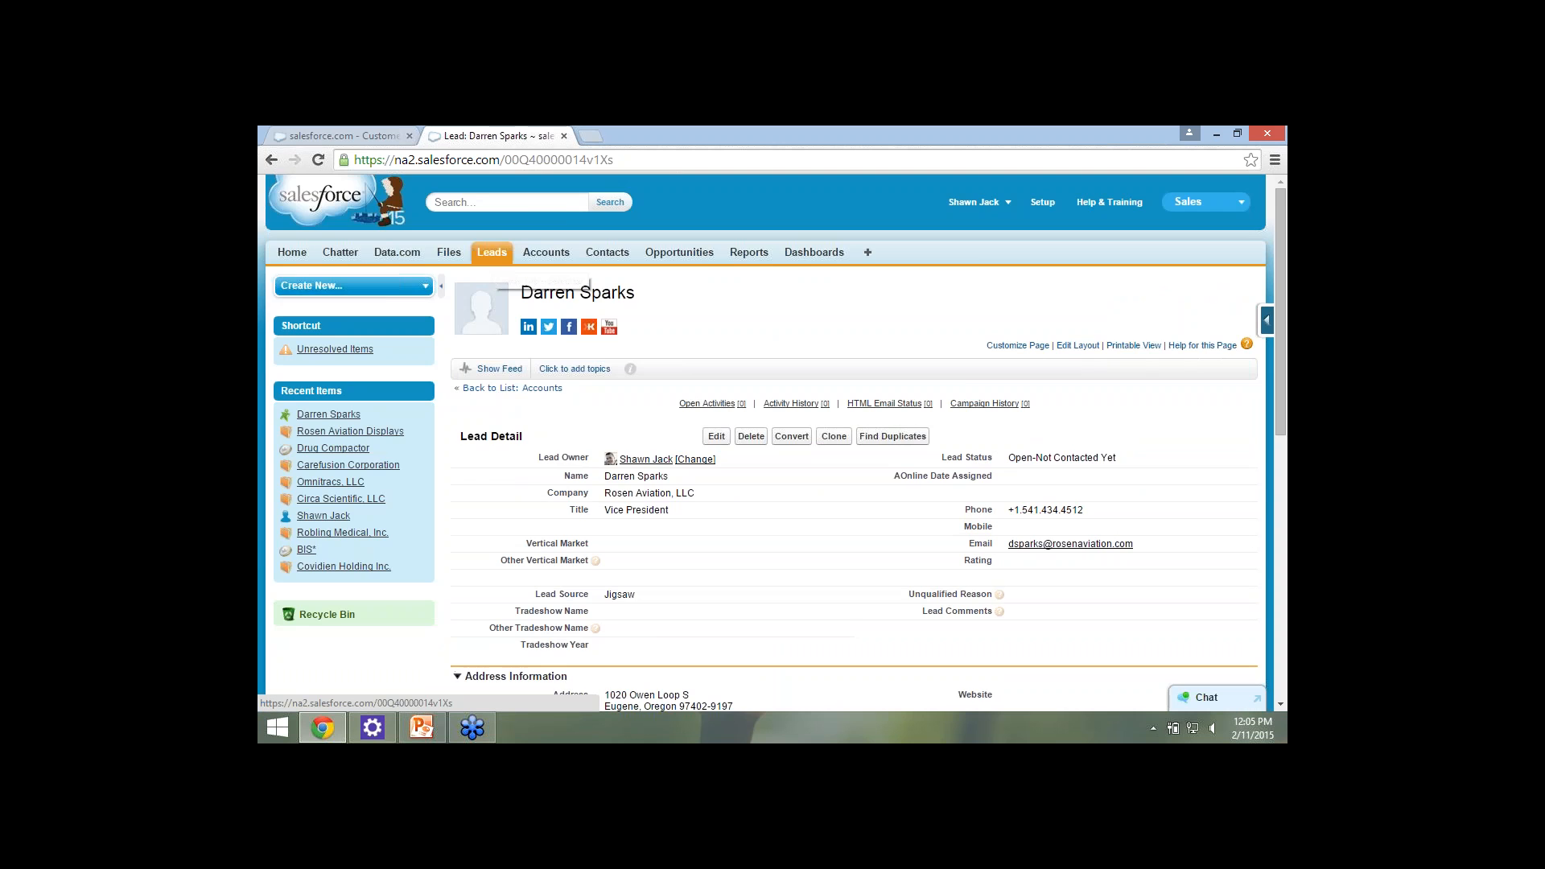
scroll(852, 443, "down", 6)
scroll(853, 442, "up", 5)
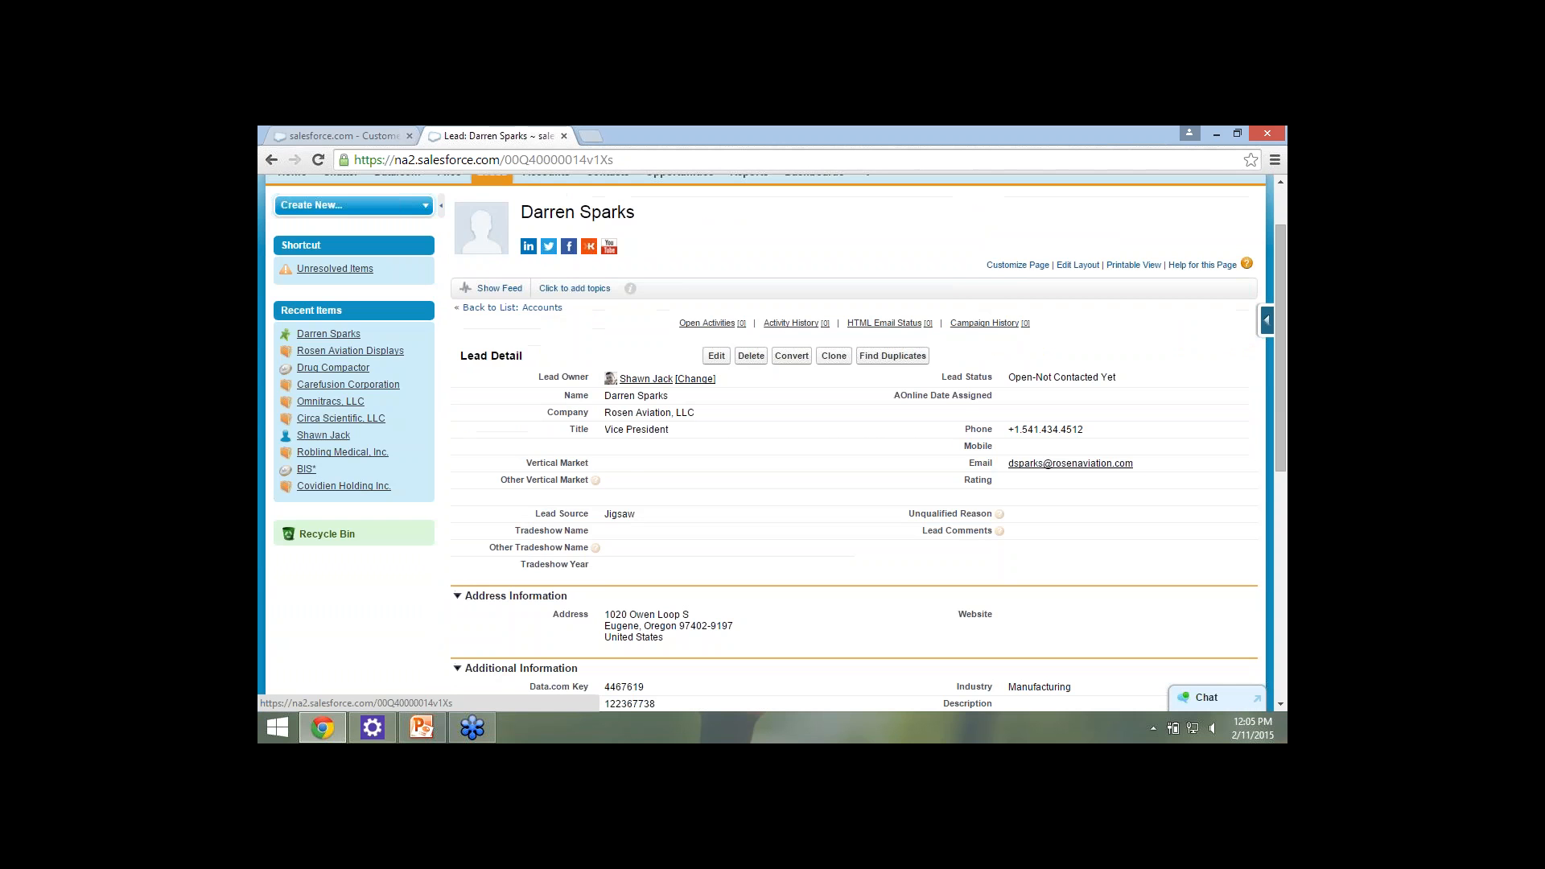
scroll(853, 442, "down", 6)
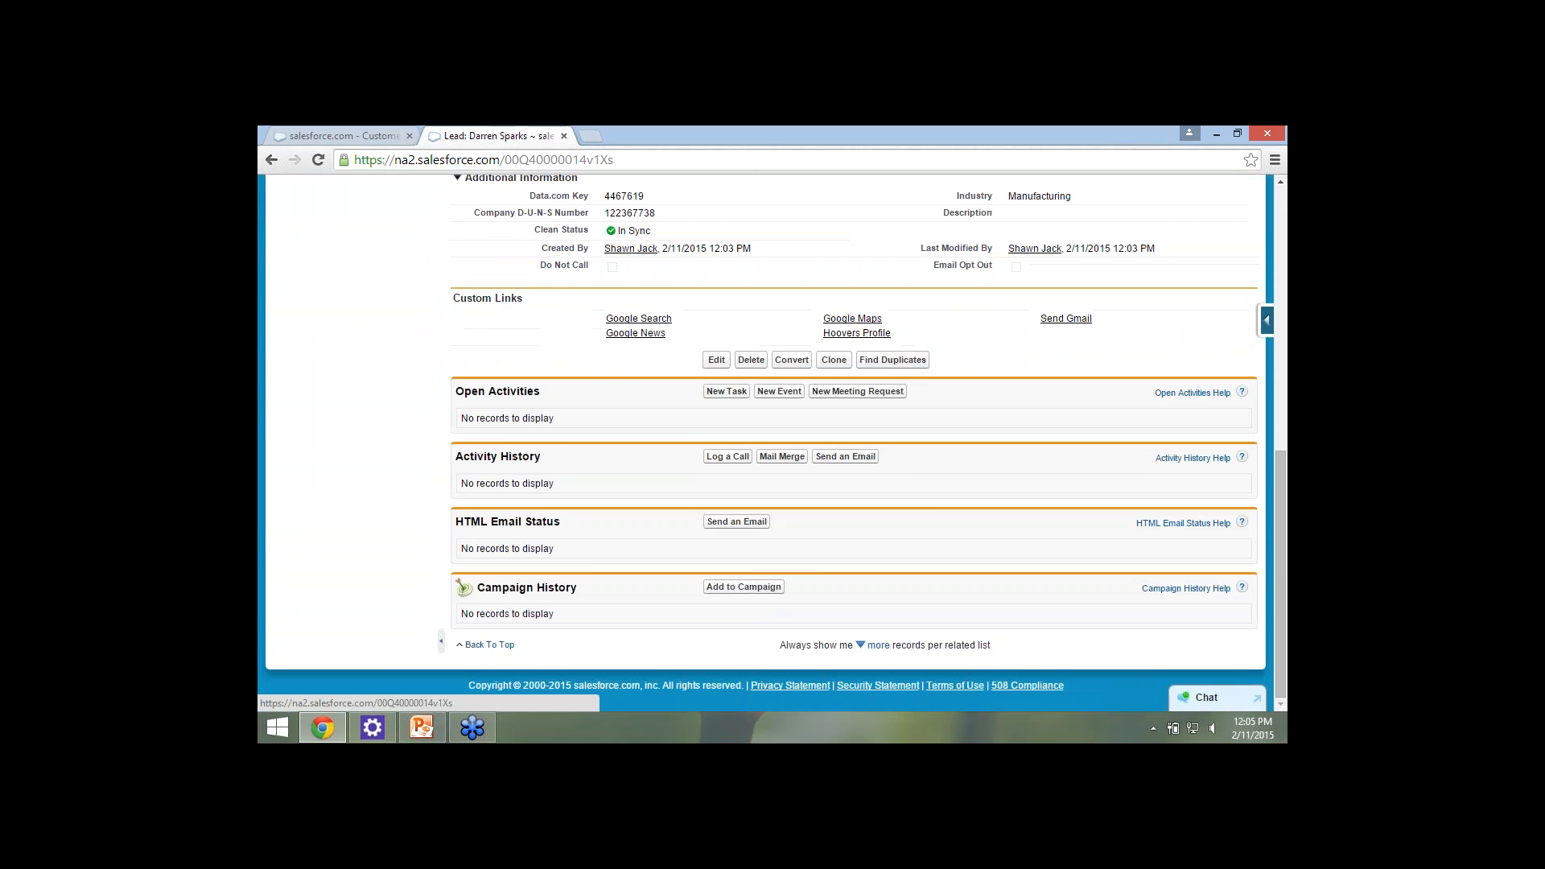
scroll(853, 443, "up", 7)
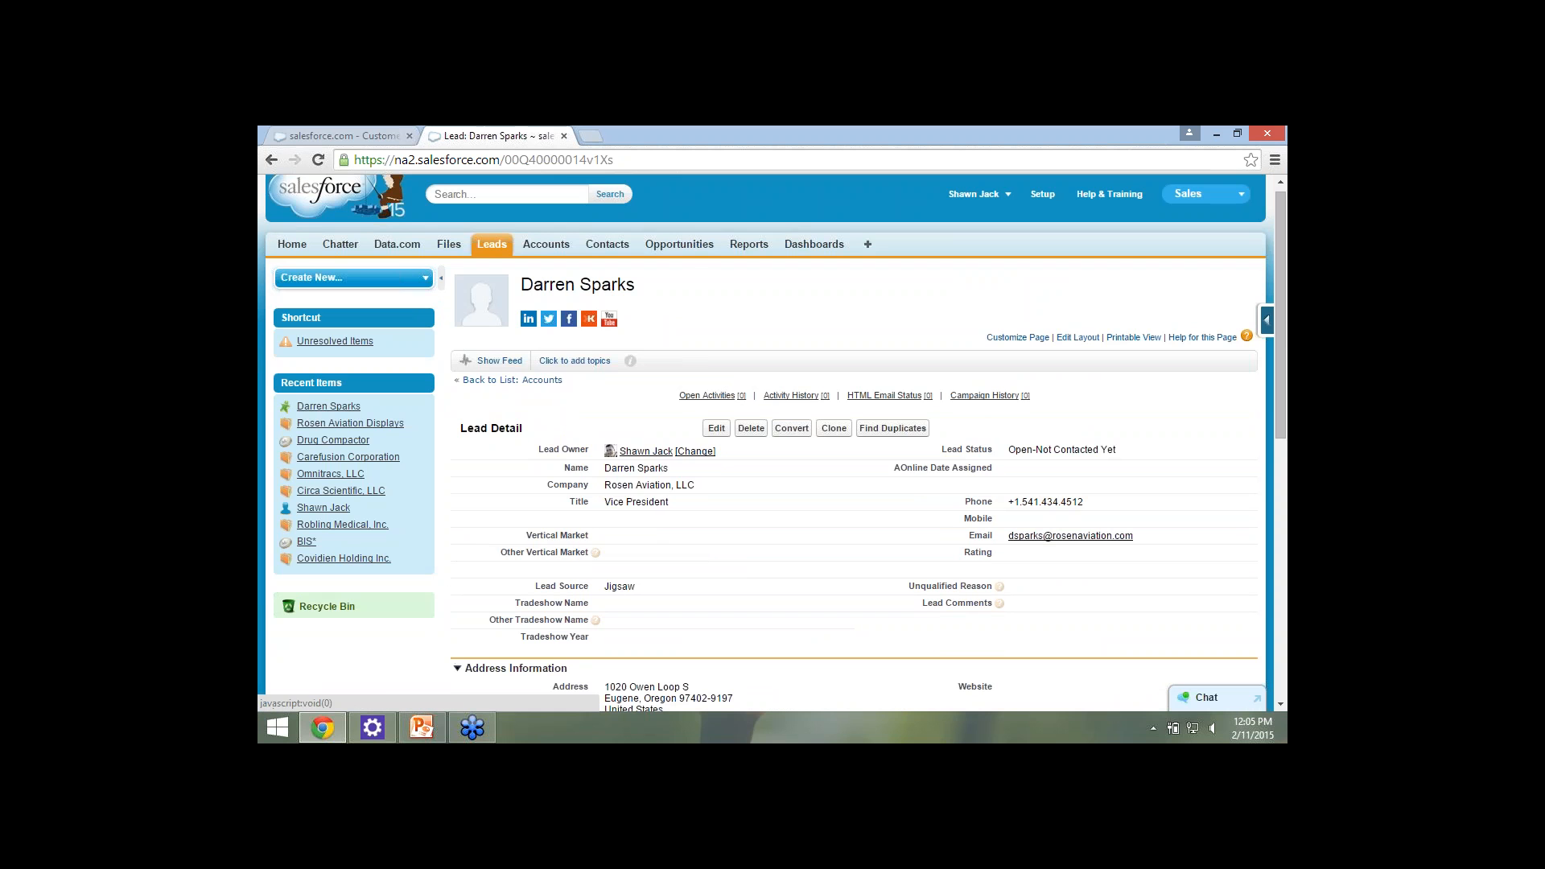
right_click(524, 313)
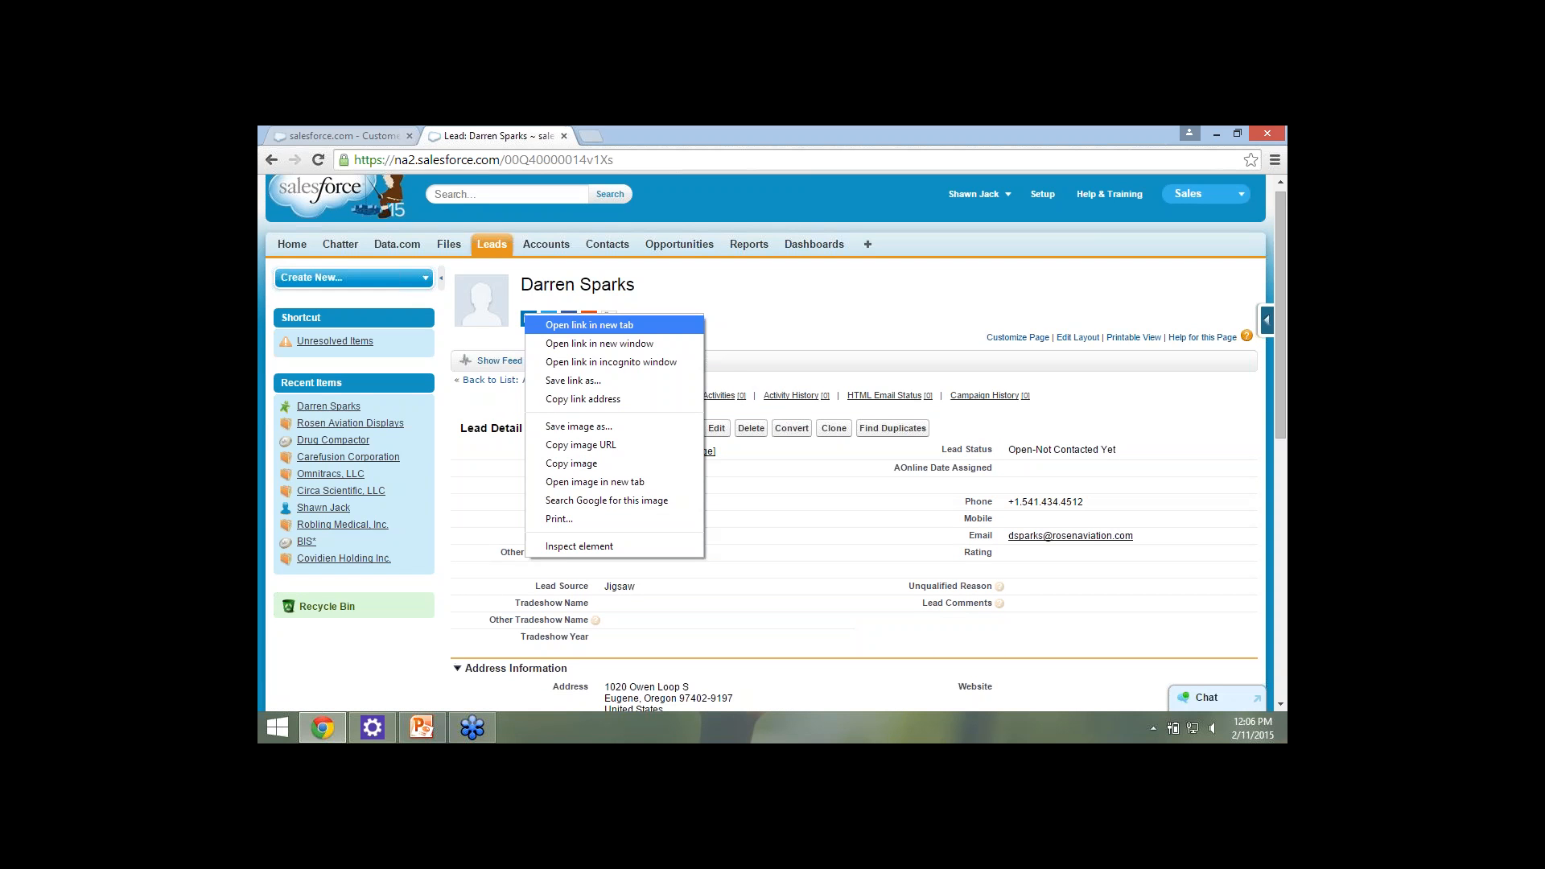
left_click(583, 325)
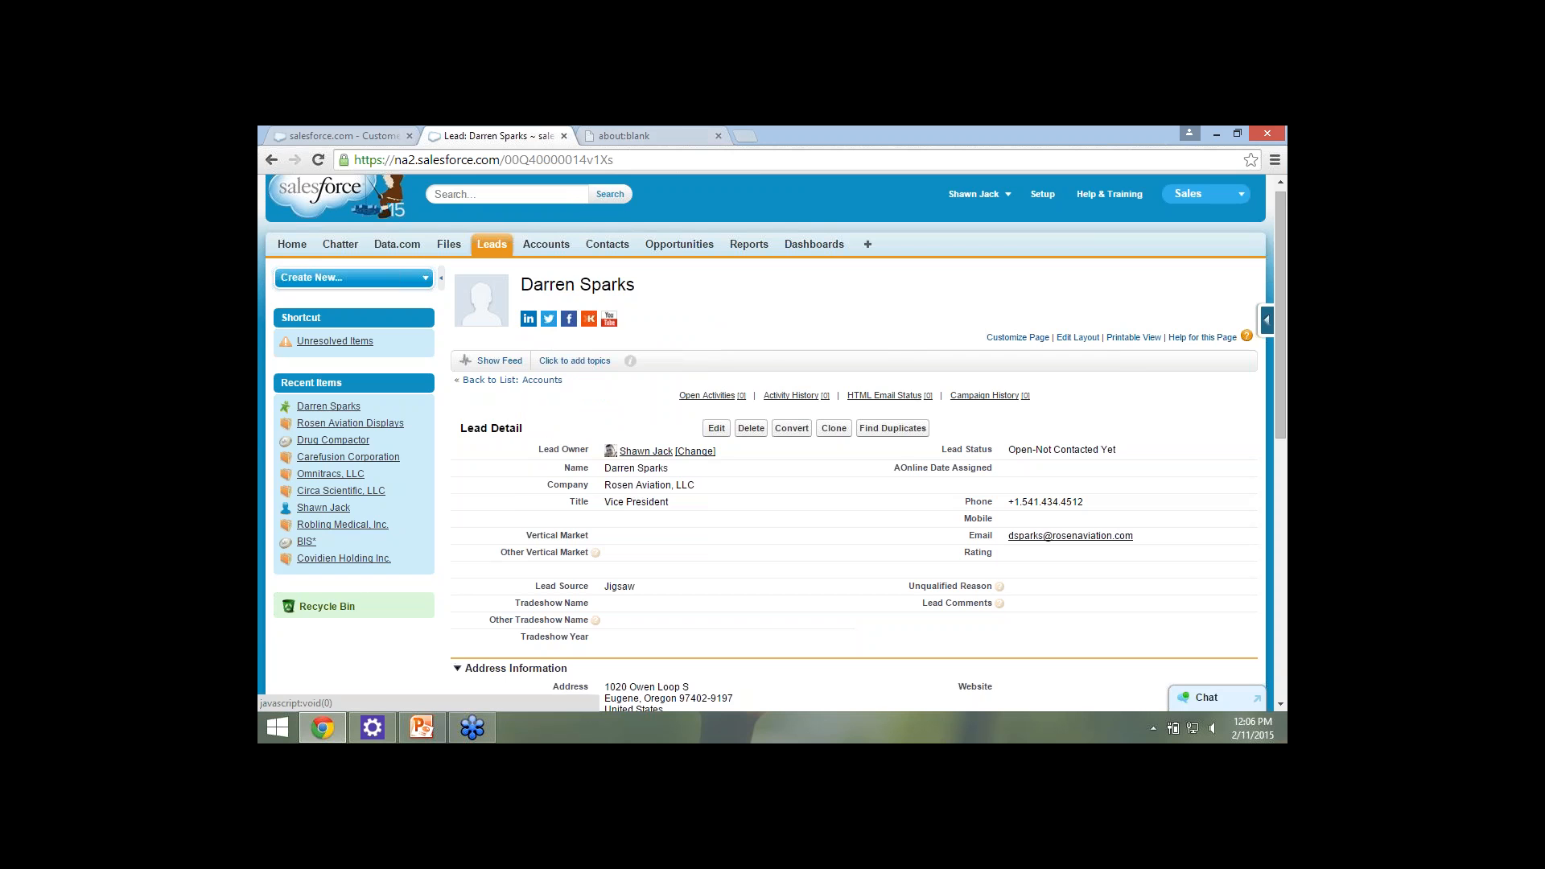
left_click(635, 136)
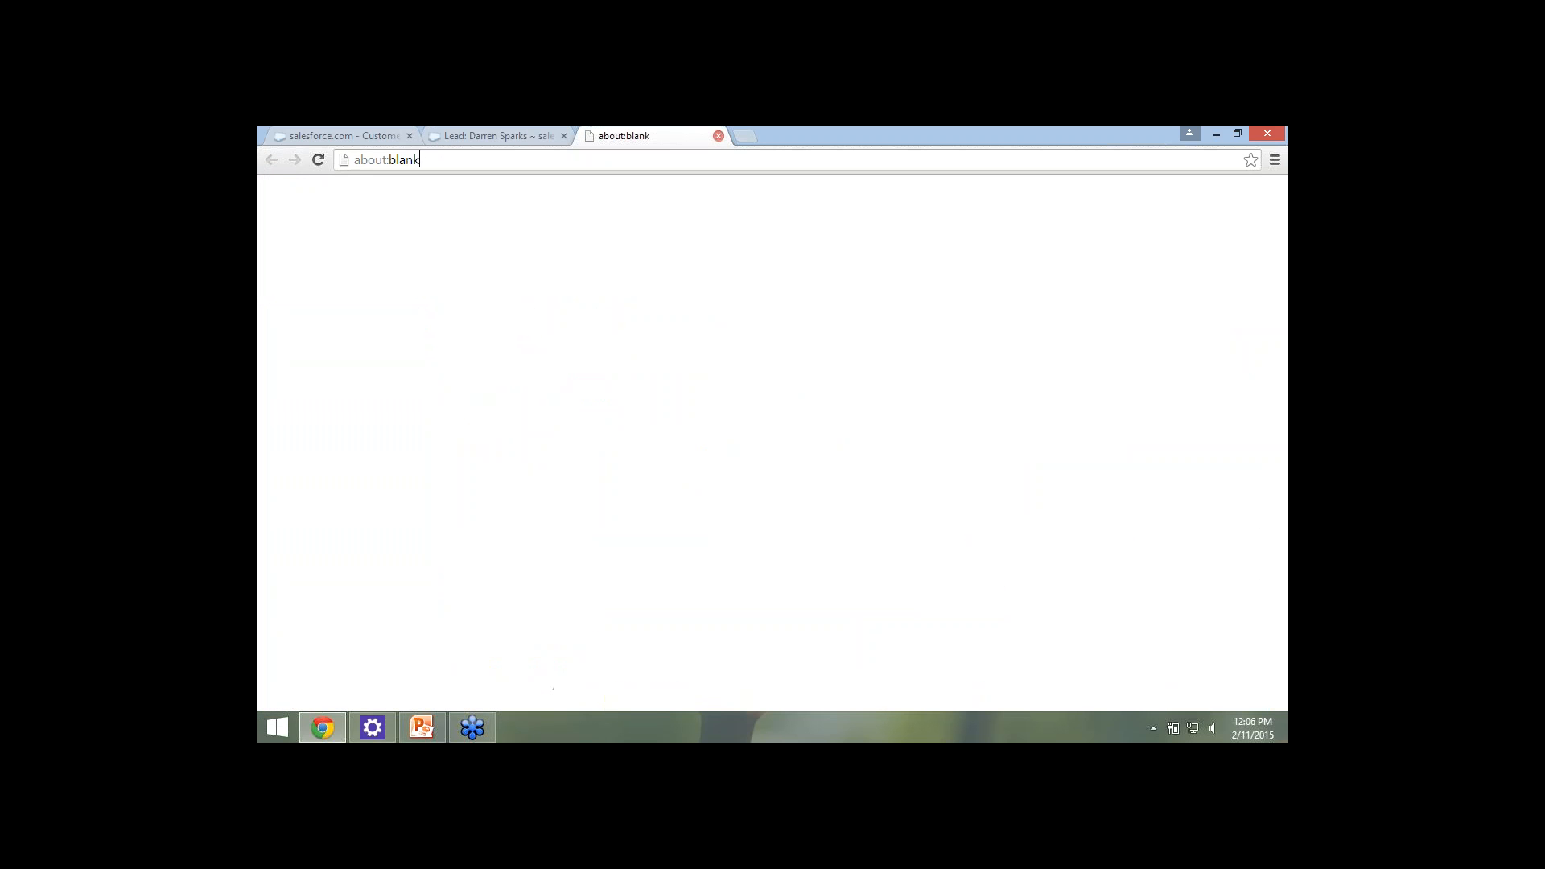
left_click(719, 136)
View the LinkedIn connection of the Rosen Aviation lead and close it again.
left_click(528, 318)
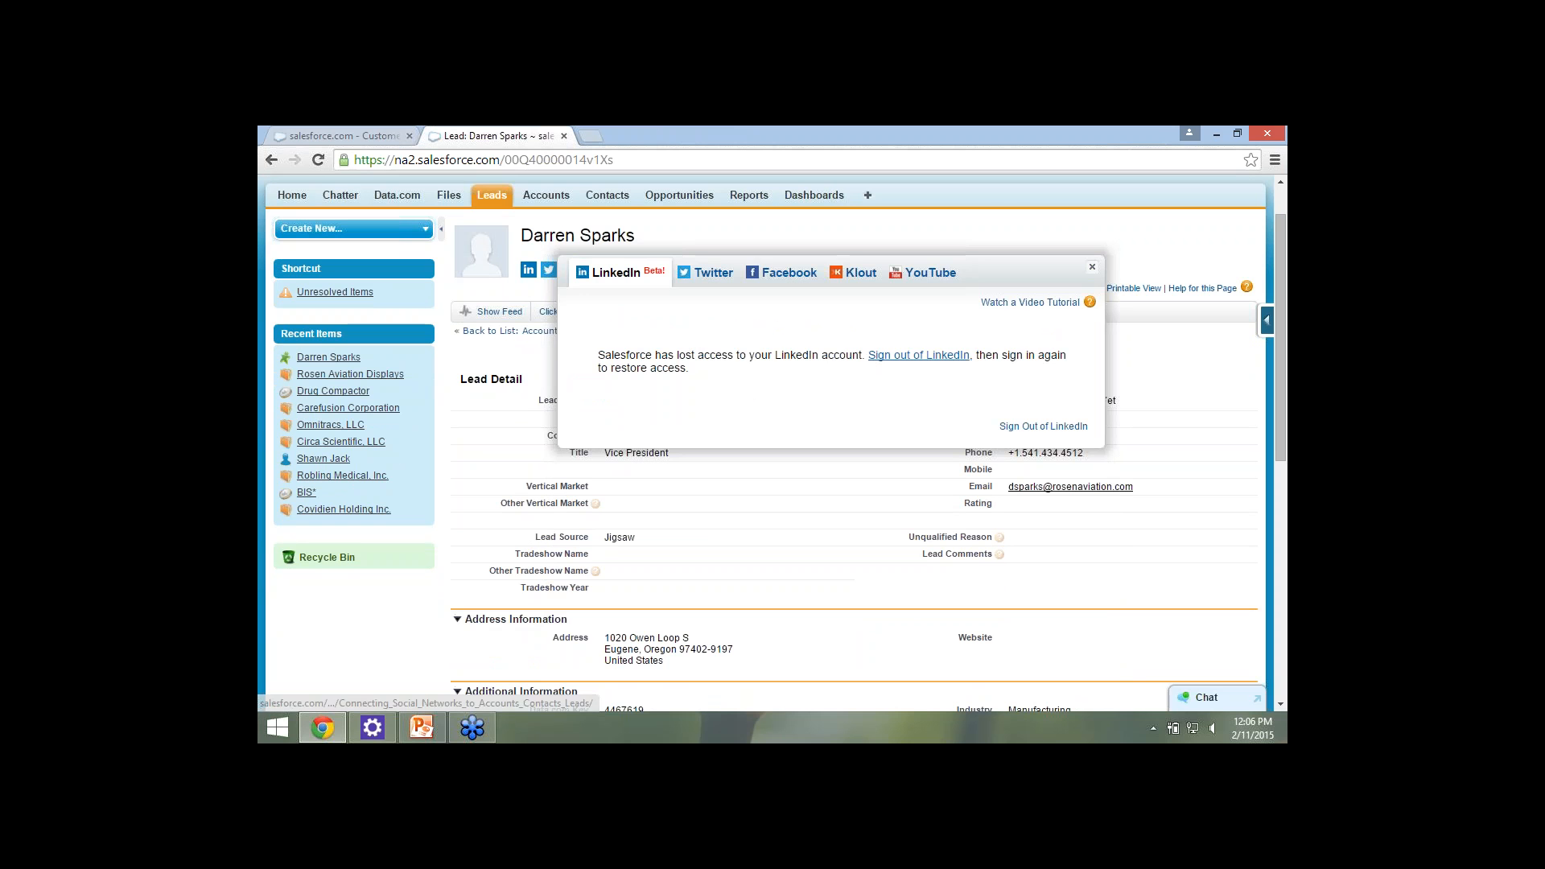
left_click(1092, 266)
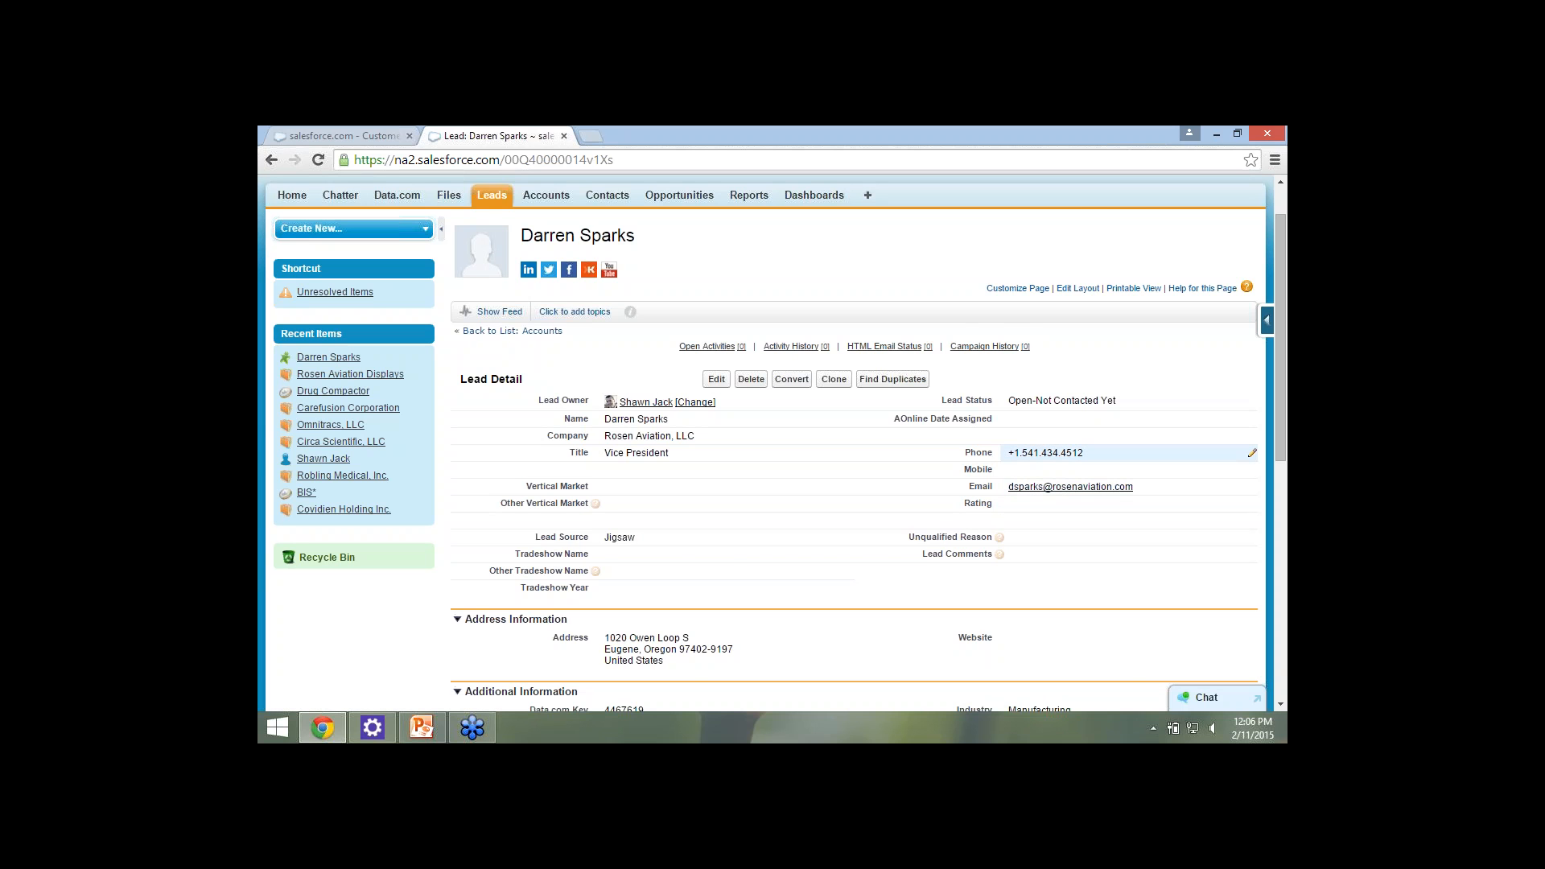
Edit the Rosen Aviation lead, setting its lead status to Qualified and the salutation to Mr.
scroll(805, 450, "down", 1)
left_click(716, 298)
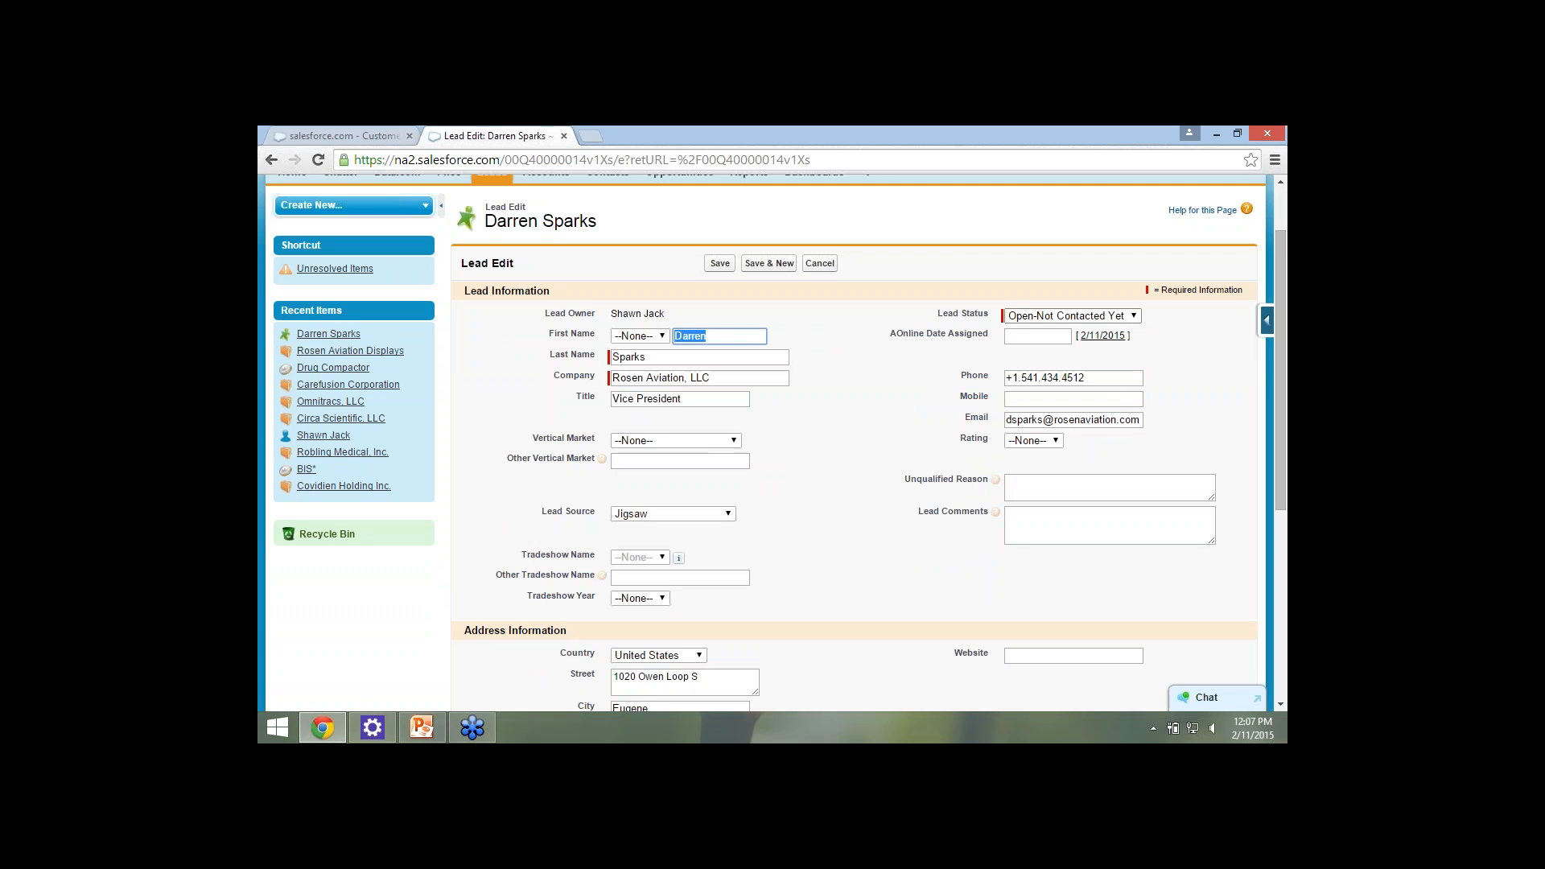
left_click(1072, 316)
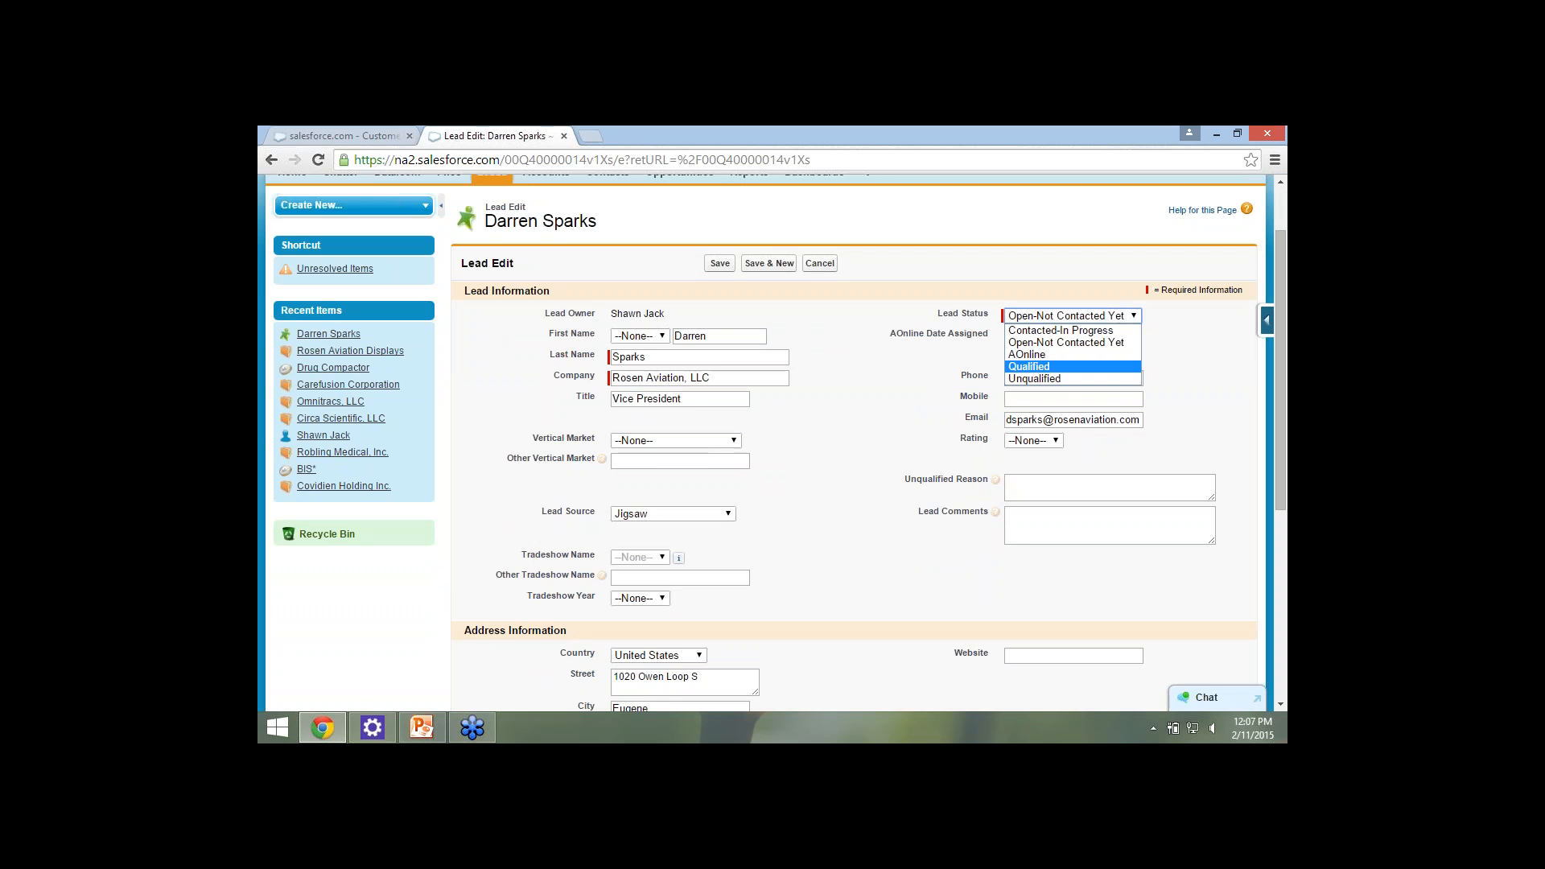
left_click(1046, 355)
left_click(1073, 316)
key("Return")
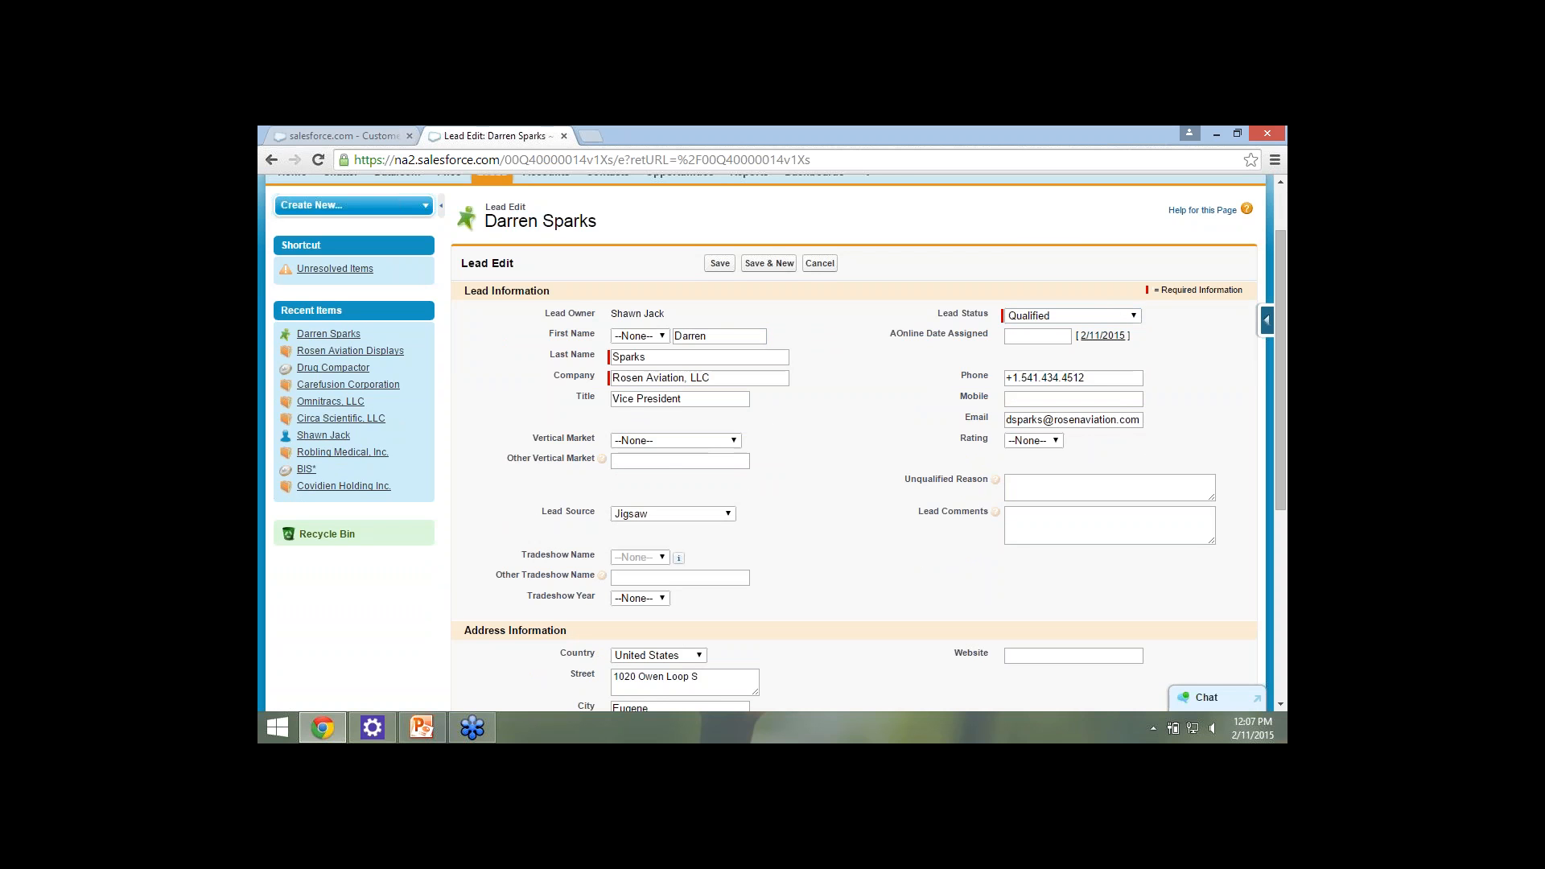
left_click(640, 336)
left_click(635, 361)
Set the lead's vertical market to Other and enter Aviation as the other vertical market.
scroll(676, 362, "down", 2)
left_click(675, 279)
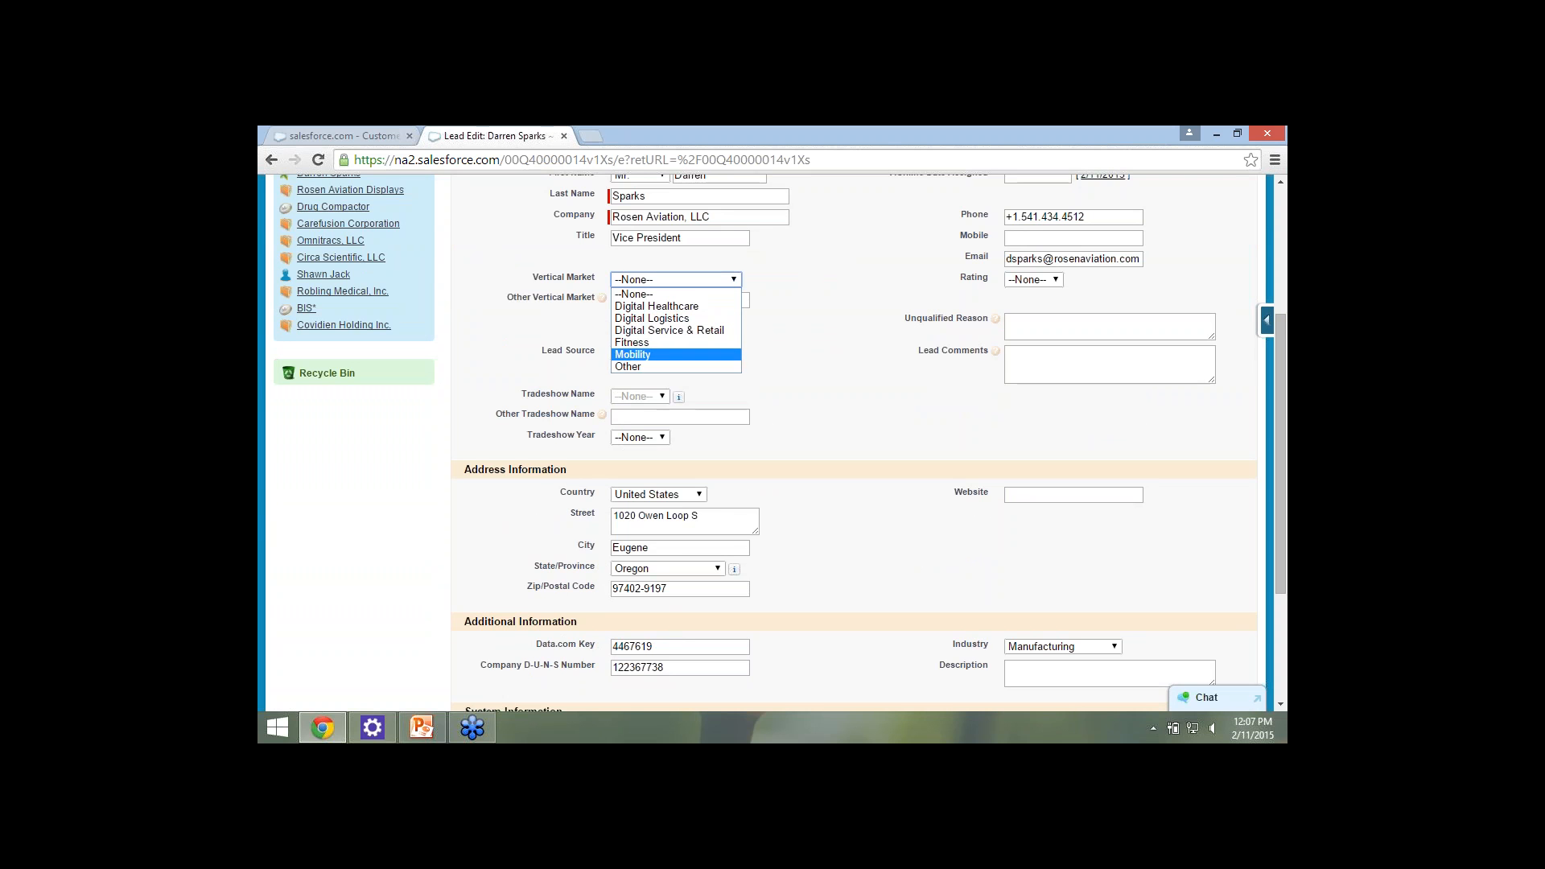
left_click(643, 367)
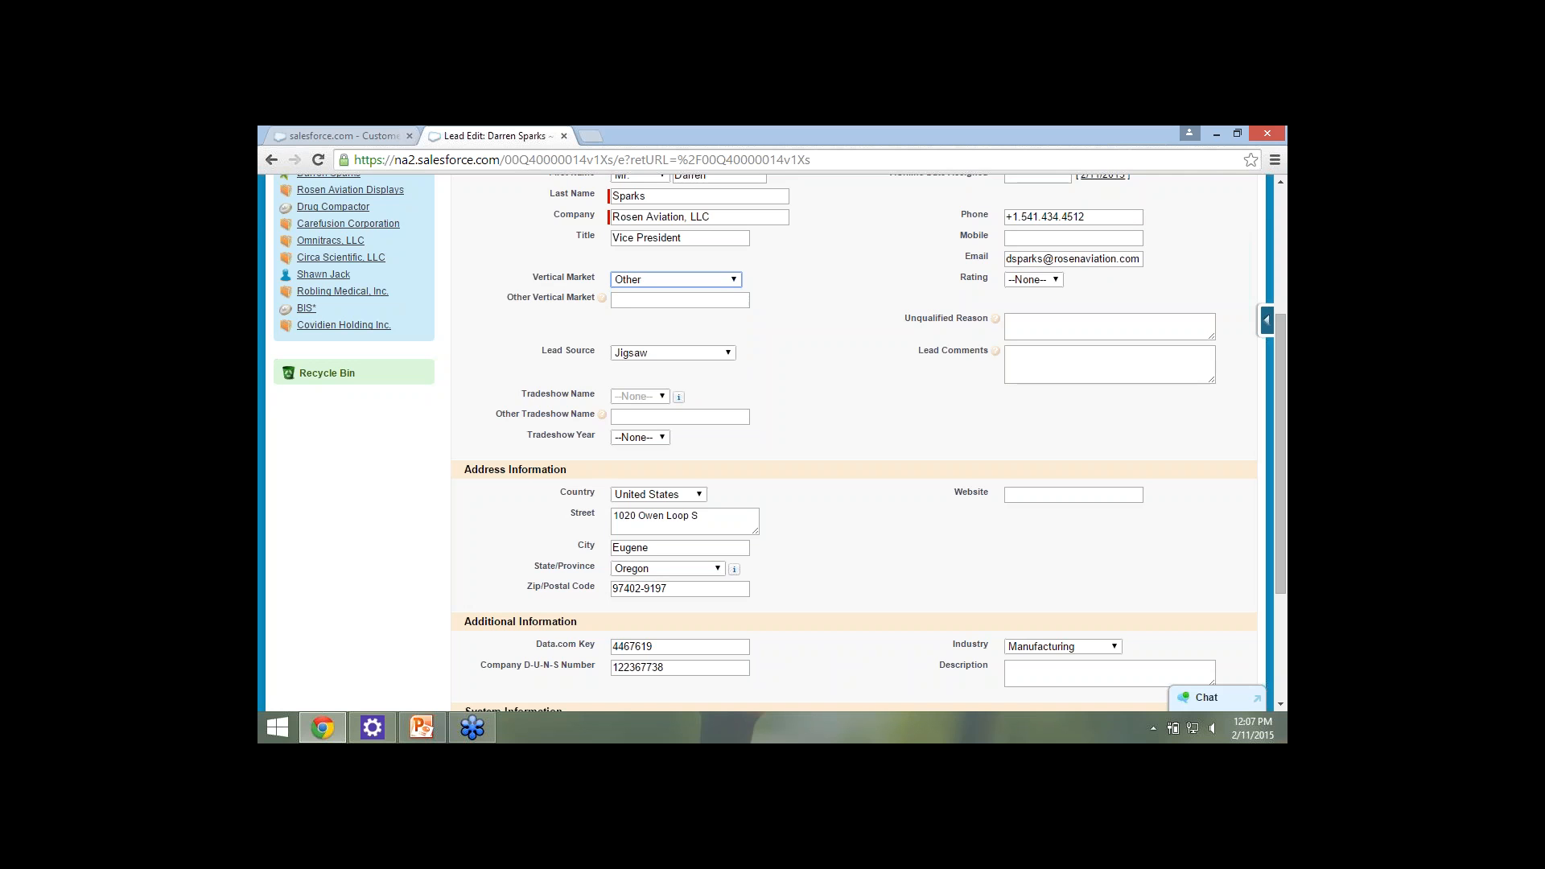
left_click(679, 301)
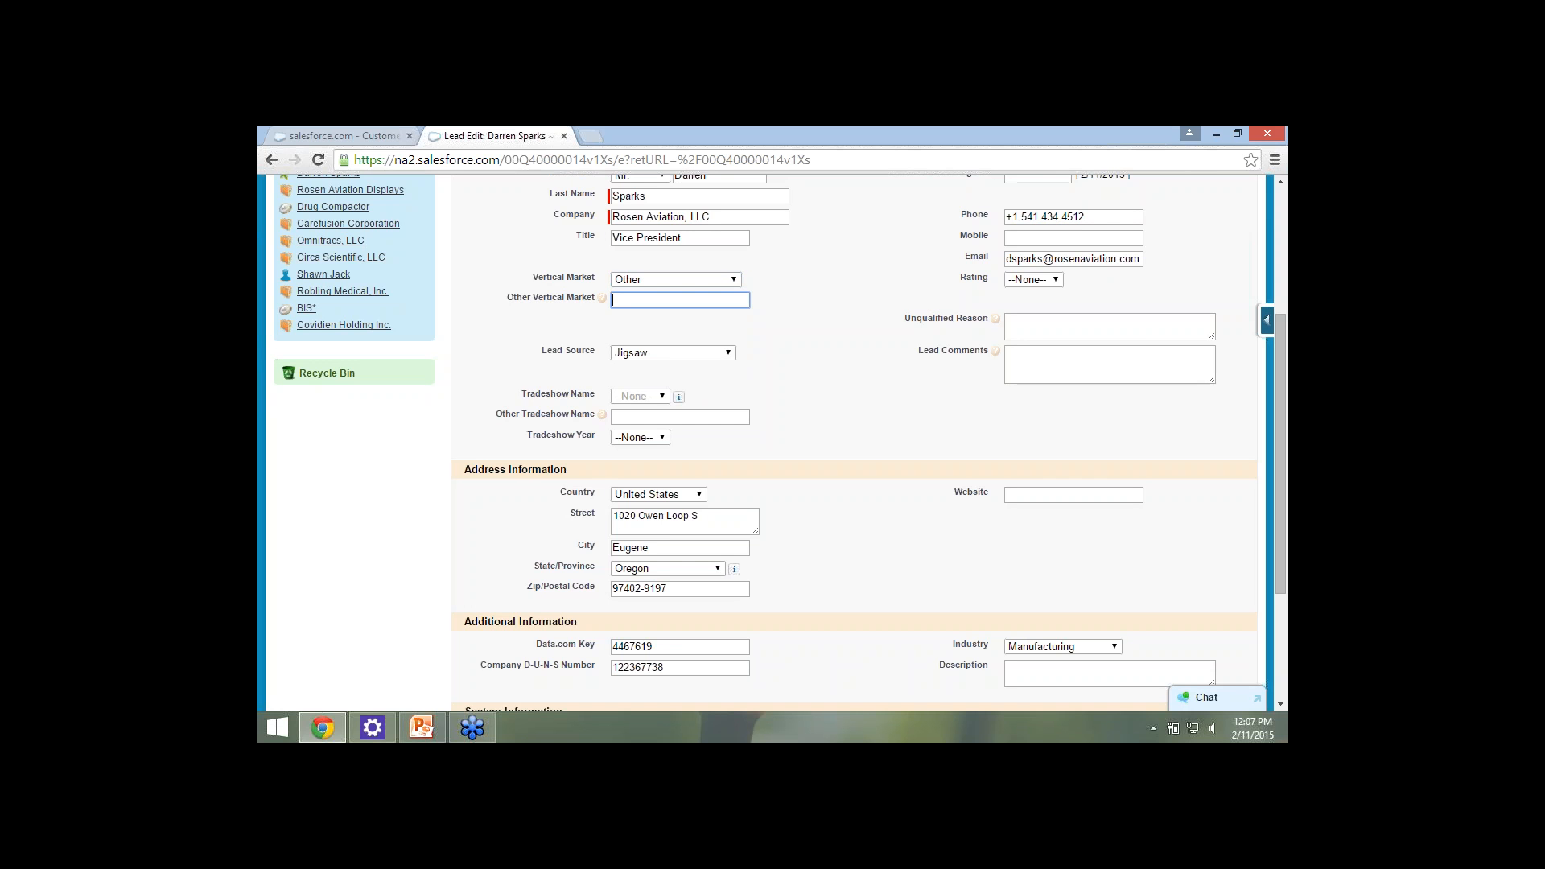
type("Aviation")
key("Tab")
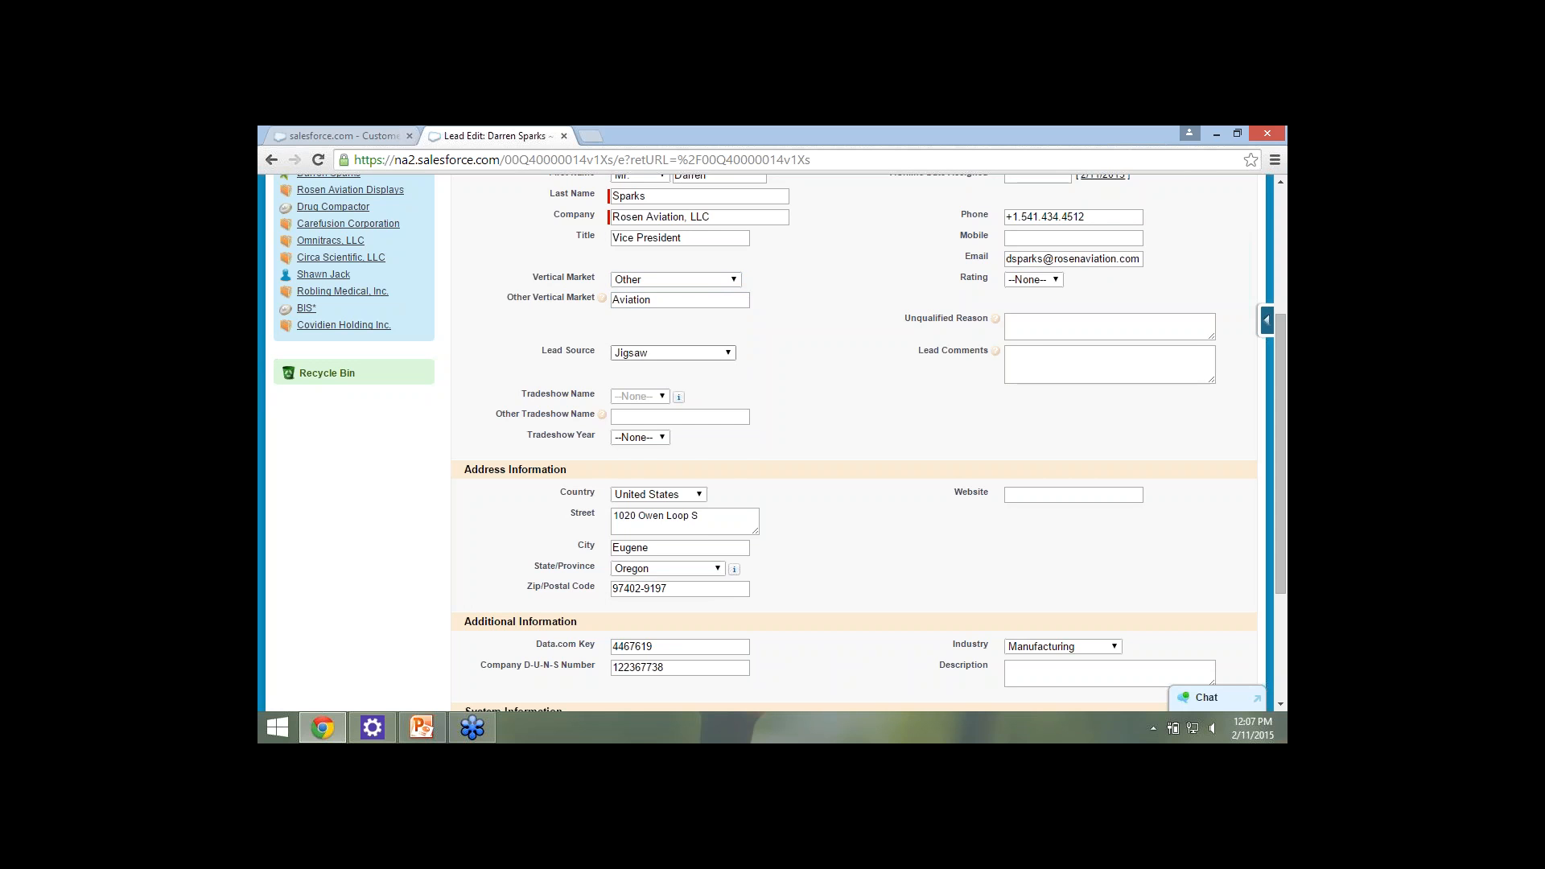
Change the lead source to AOnline.
left_click(692, 352)
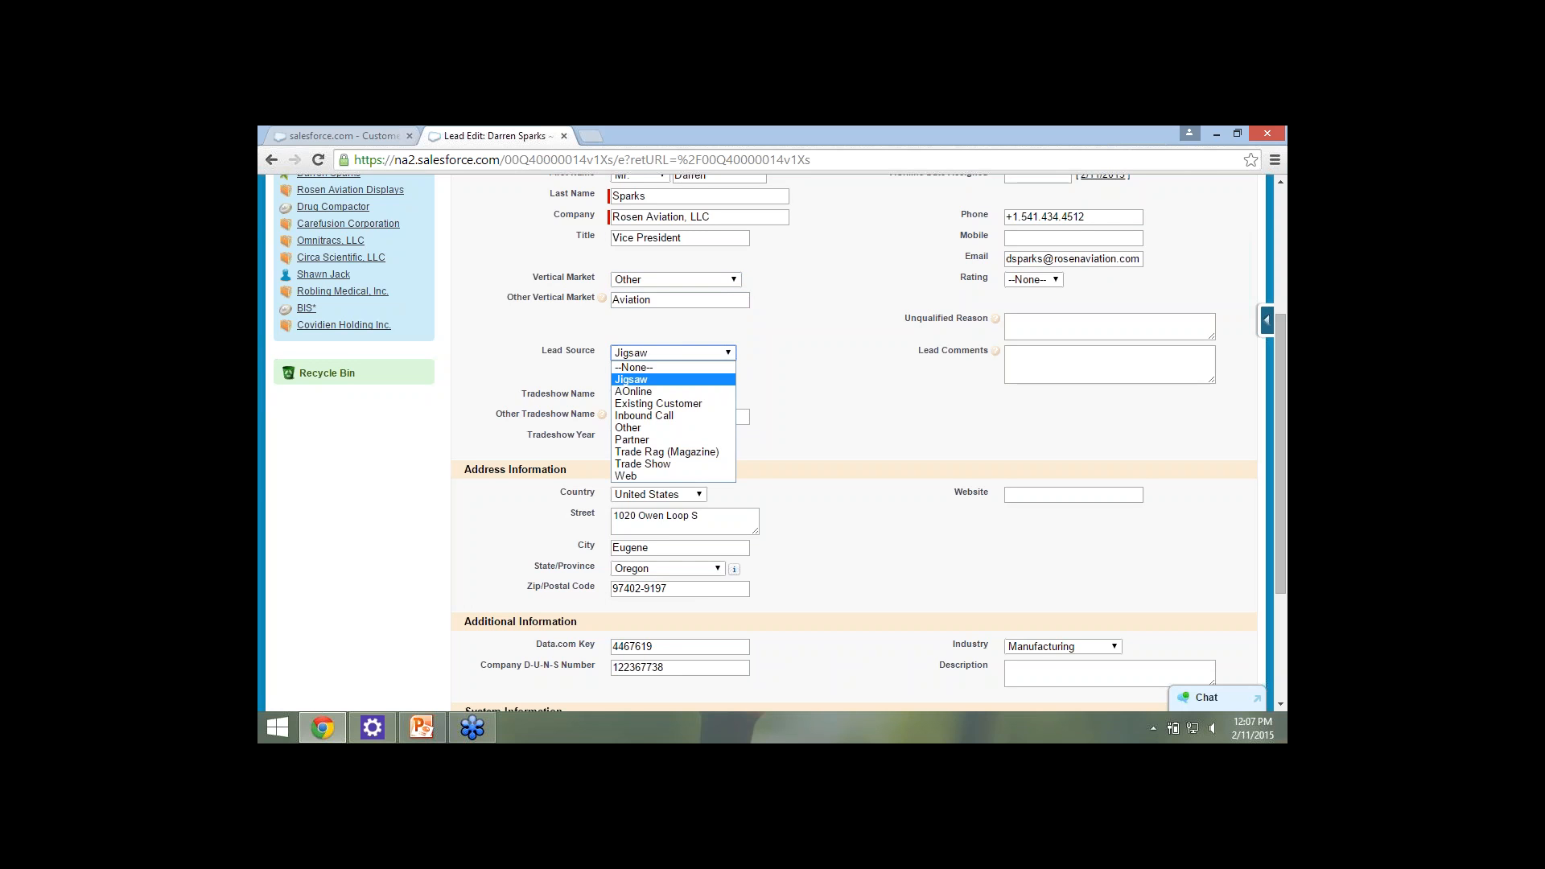
key("Down")
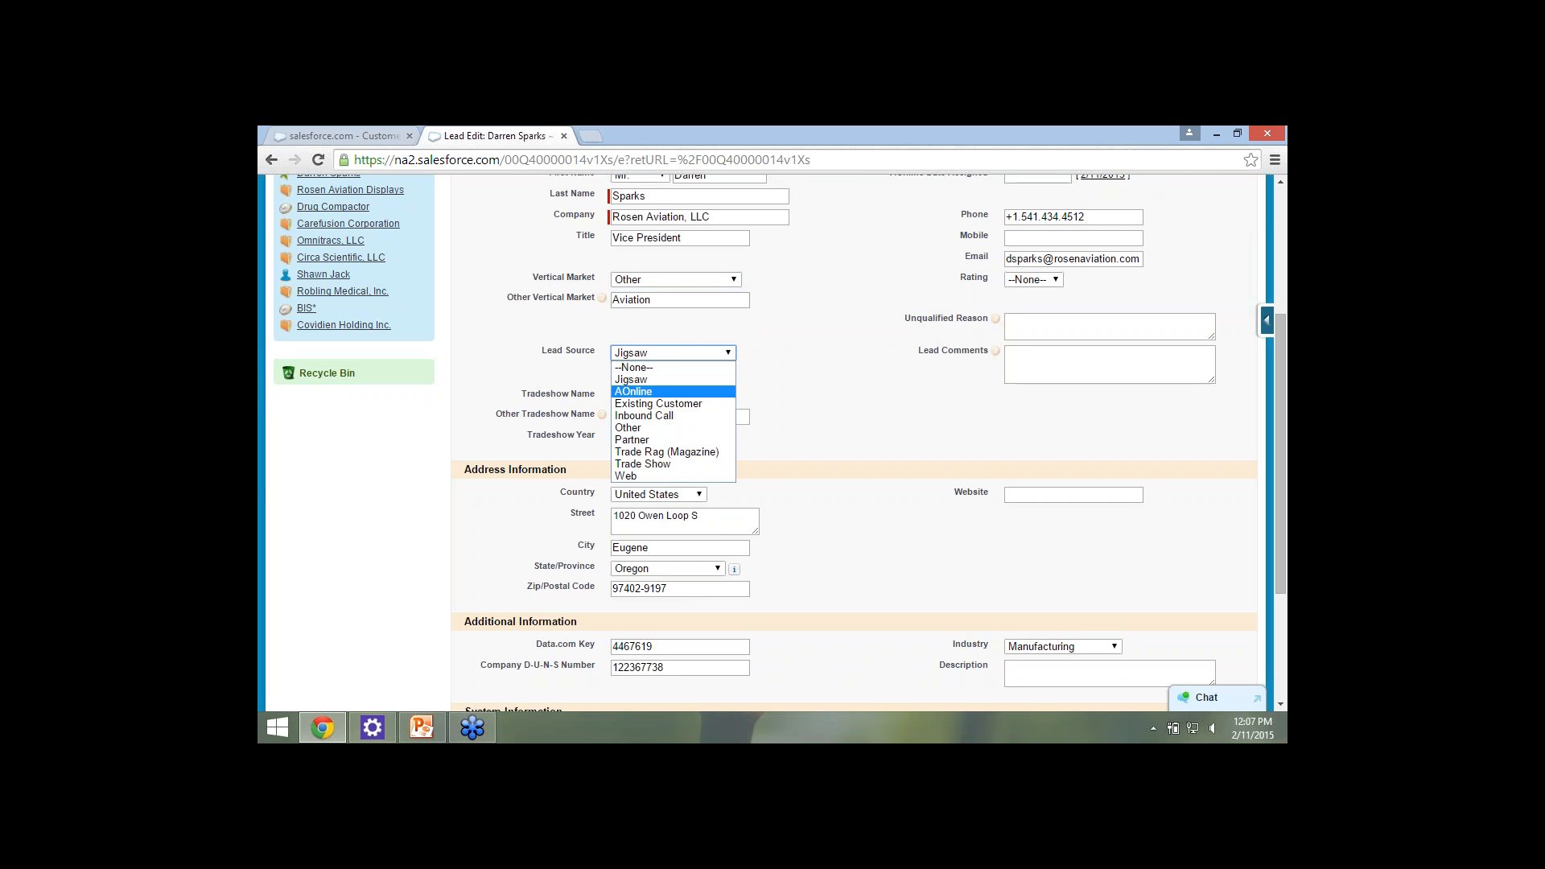
key("Return")
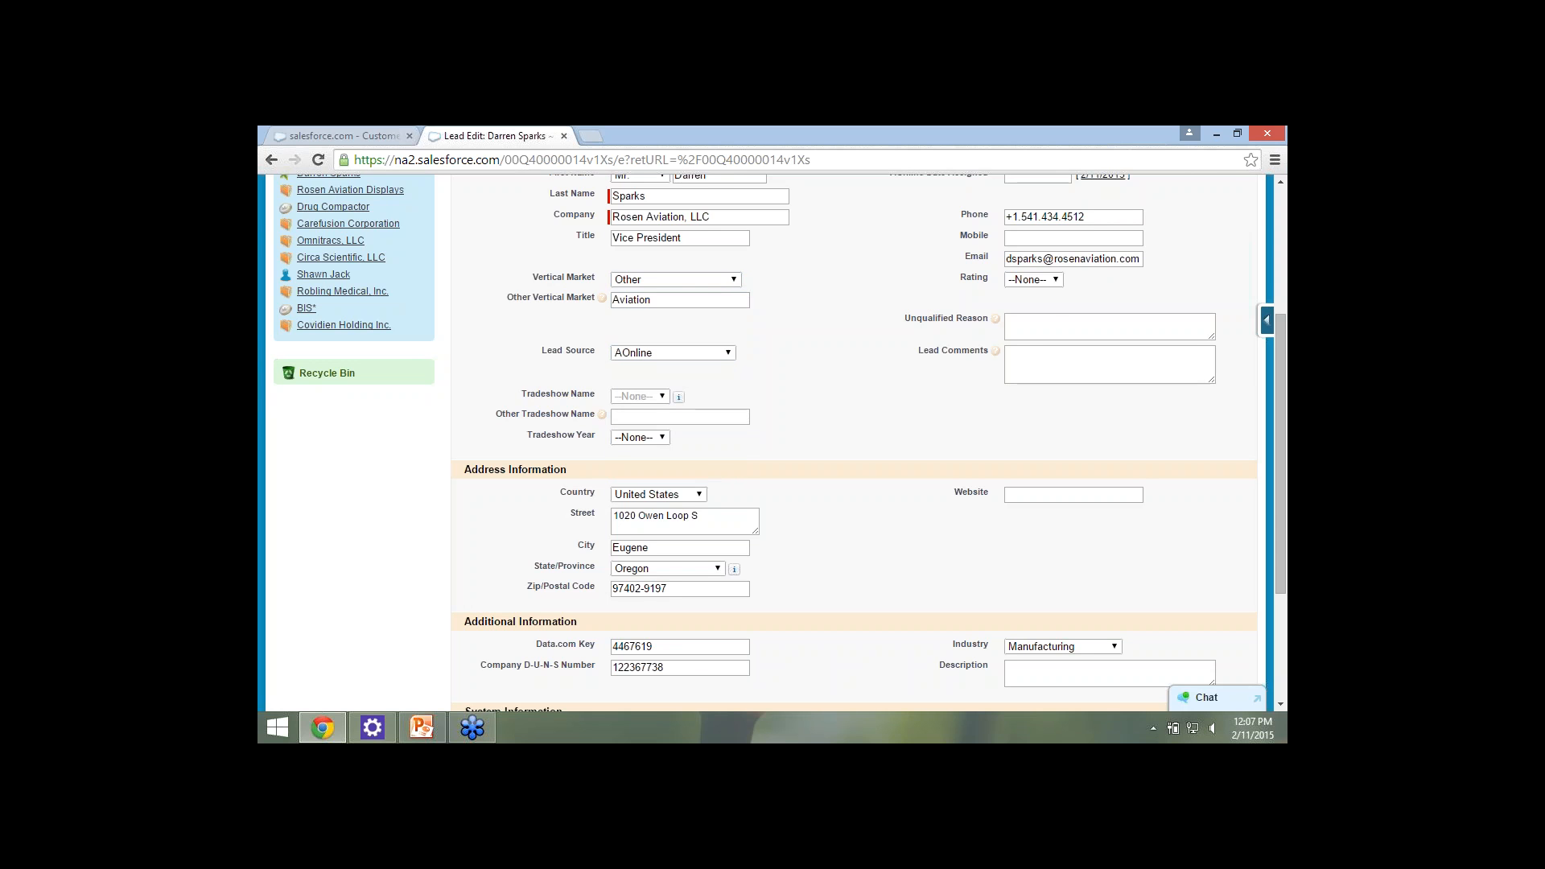
Replace the lead's first and last name with a different person's name and save the lead.
scroll(853, 442, "up", 2)
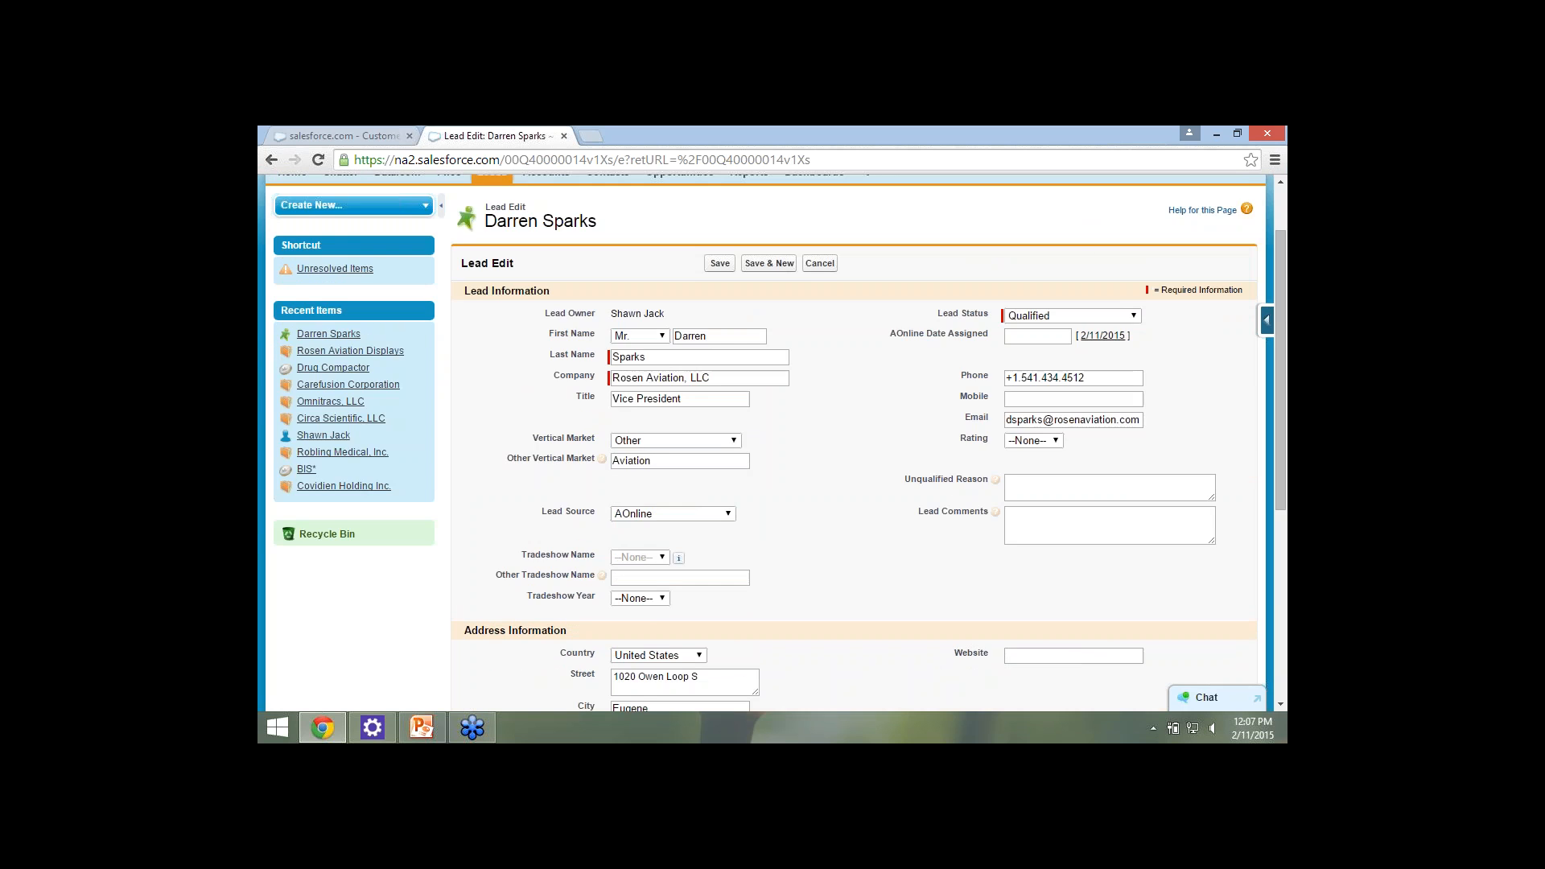
scroll(852, 443, "down", 1)
scroll(853, 442, "down", 1)
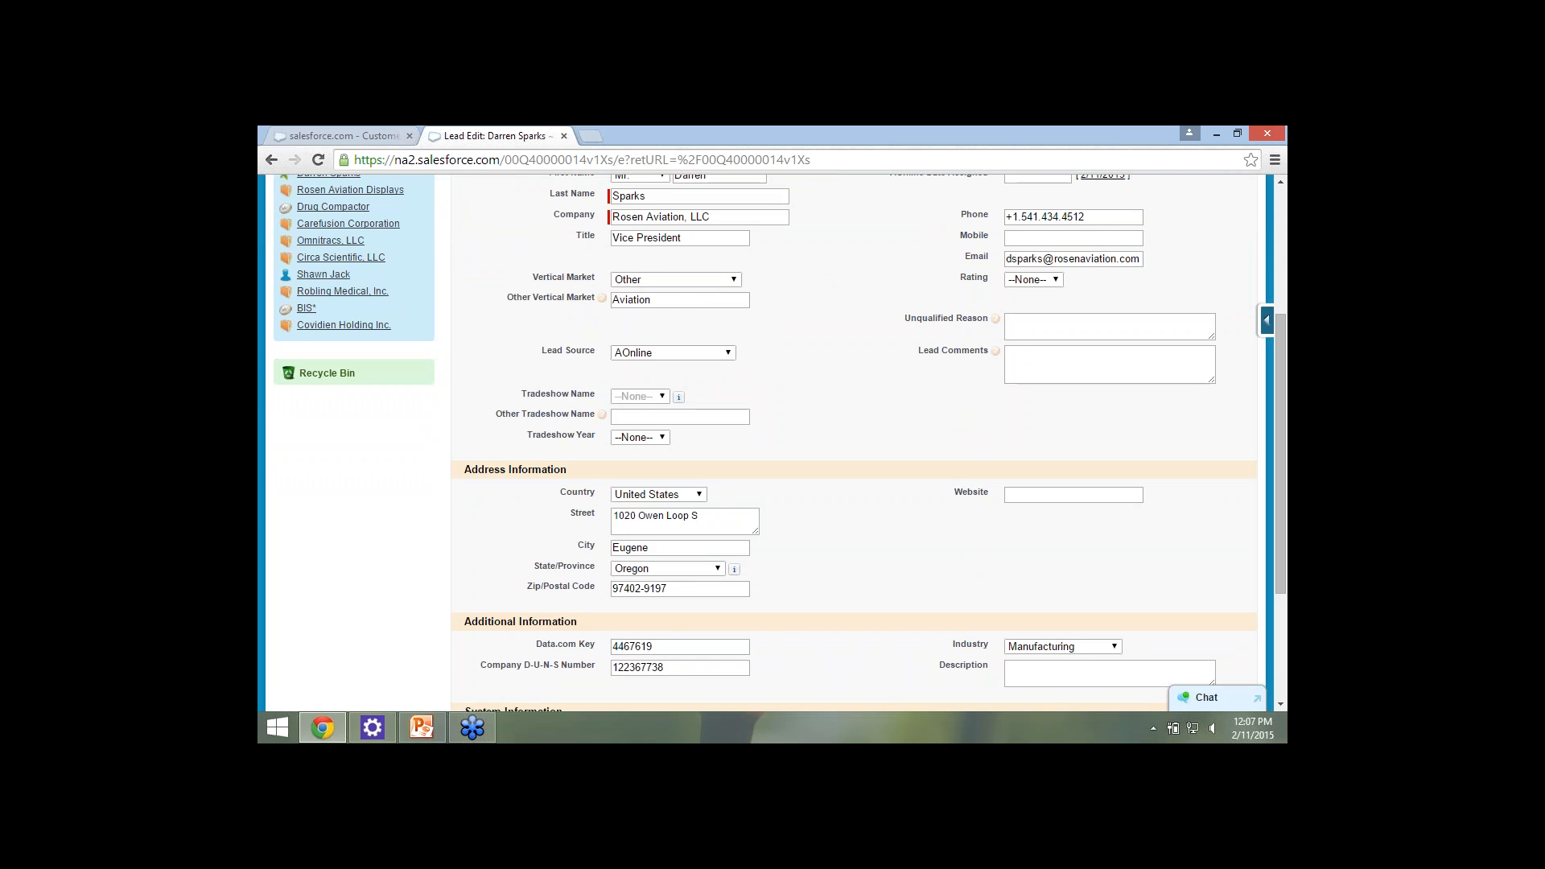
scroll(853, 442, "up", 2)
double_click(690, 336)
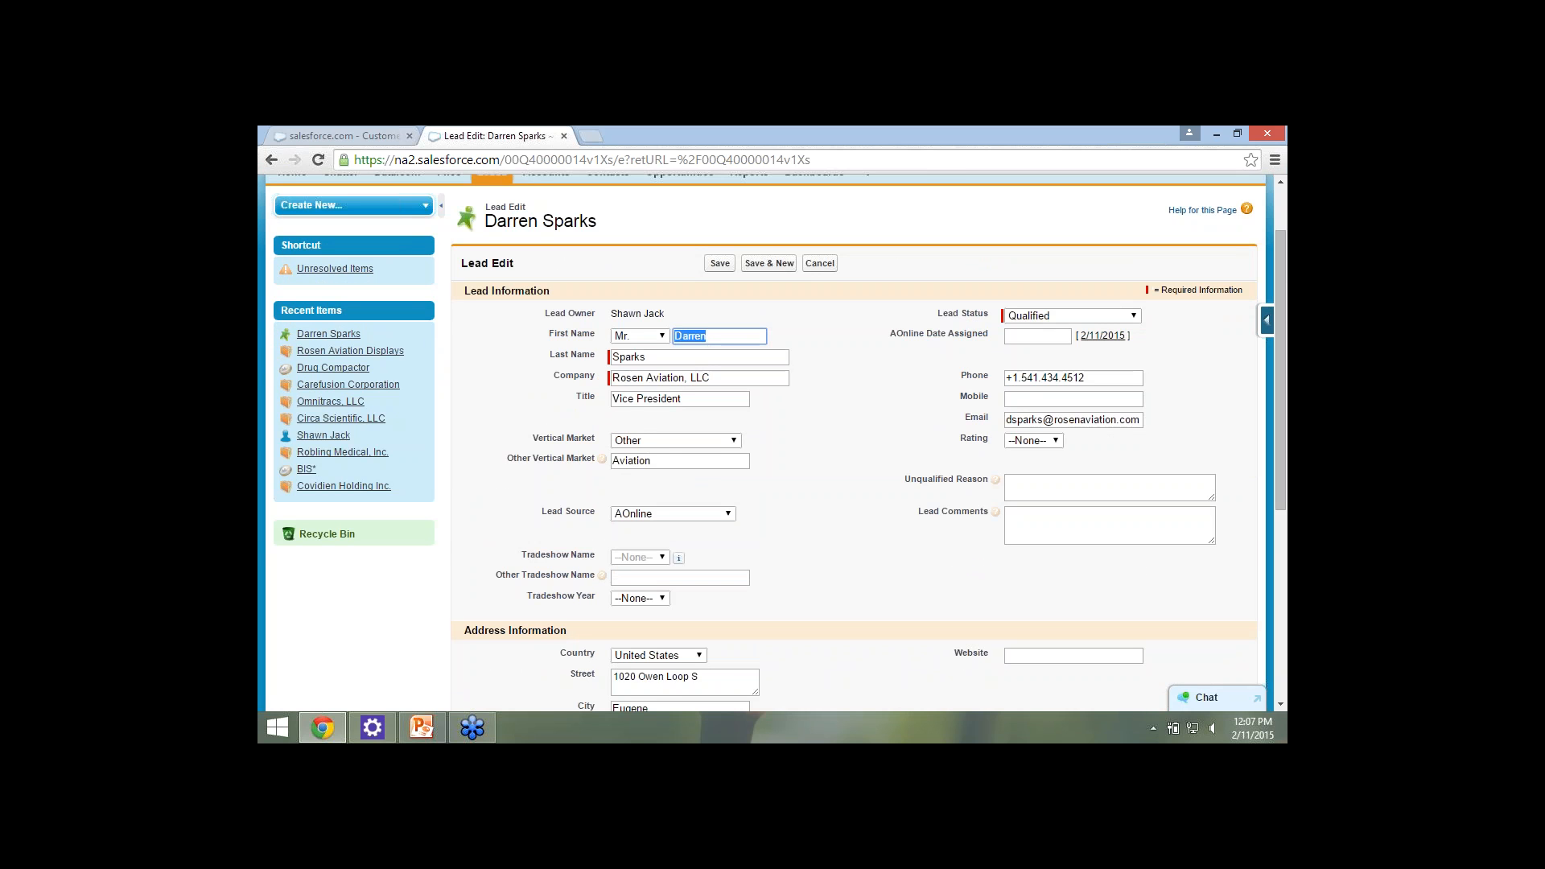
type("Mark")
key("Tab")
type("Smith")
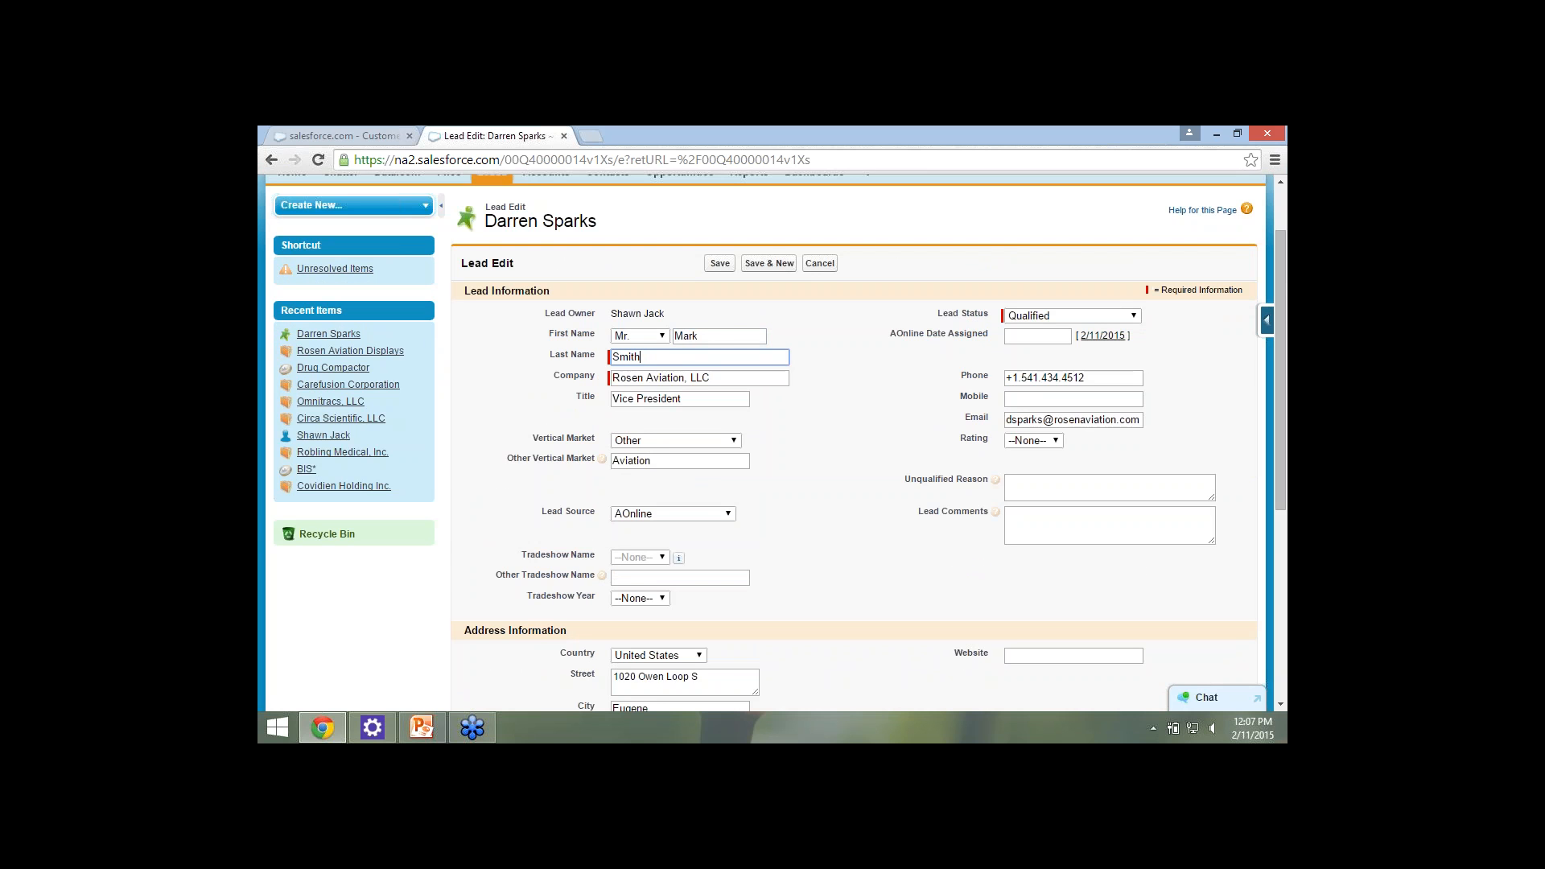
key("Tab")
left_click(1019, 419)
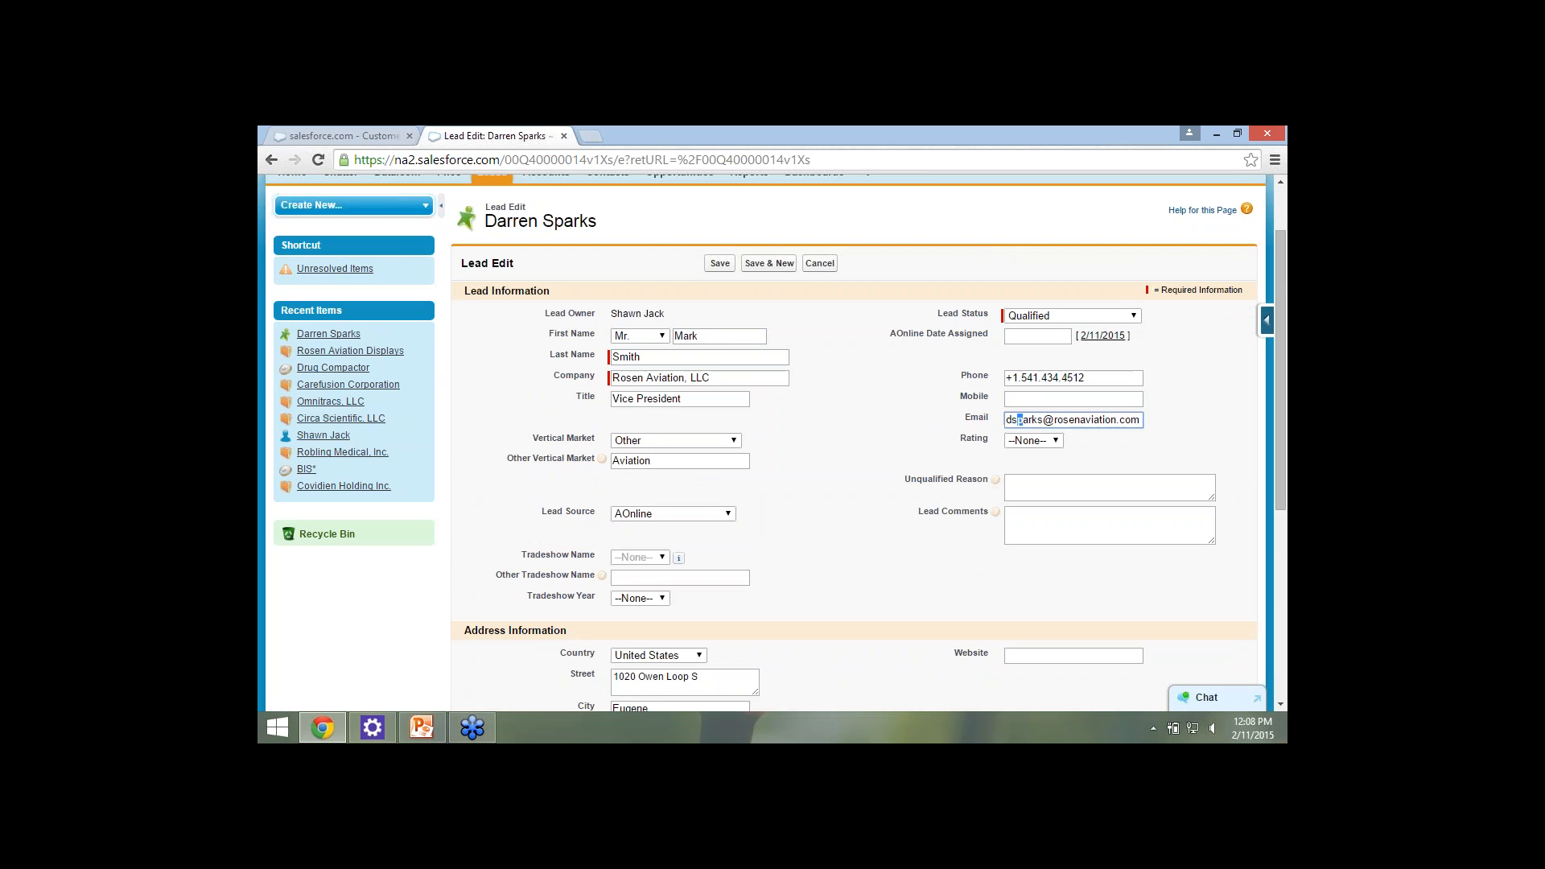
key("Return")
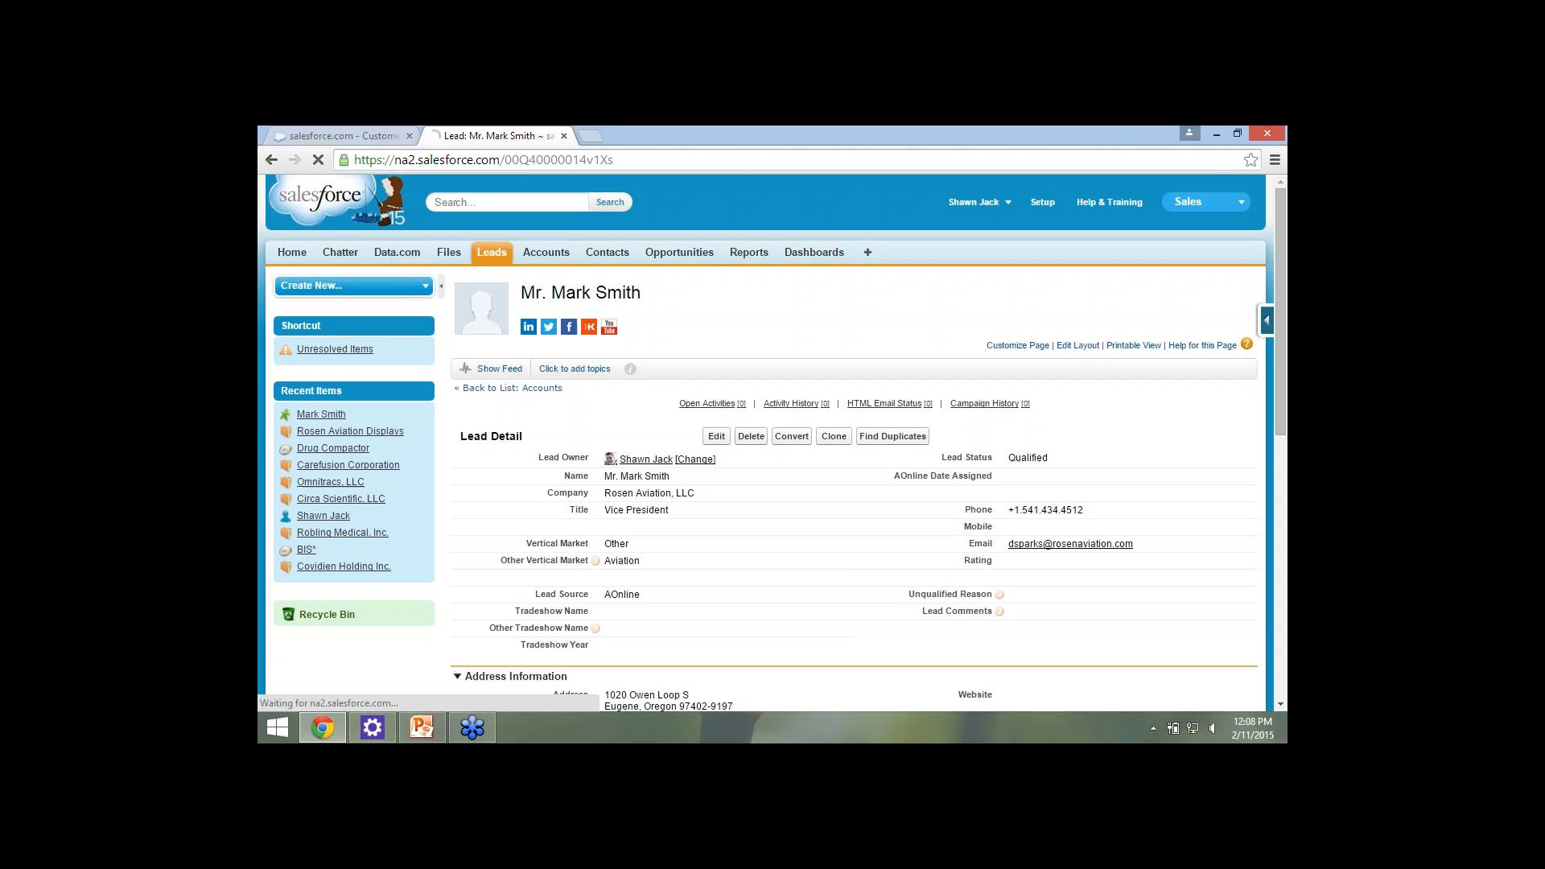
Edit the lead and replace the user part of its e-mail address to match the new lead's name.
scroll(725, 476, "down", 1)
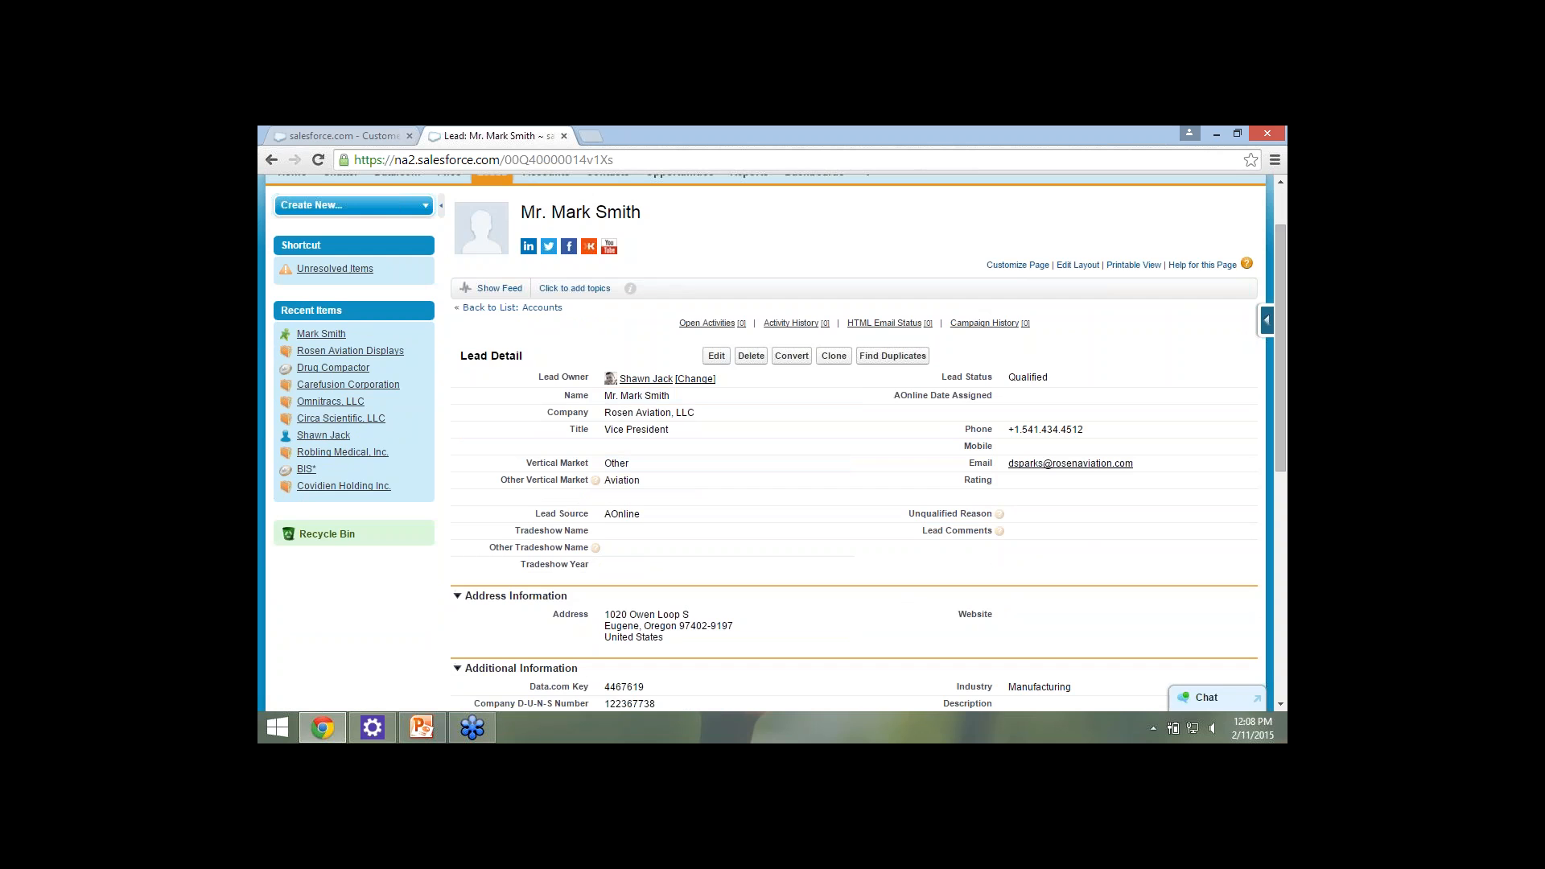
left_click(716, 356)
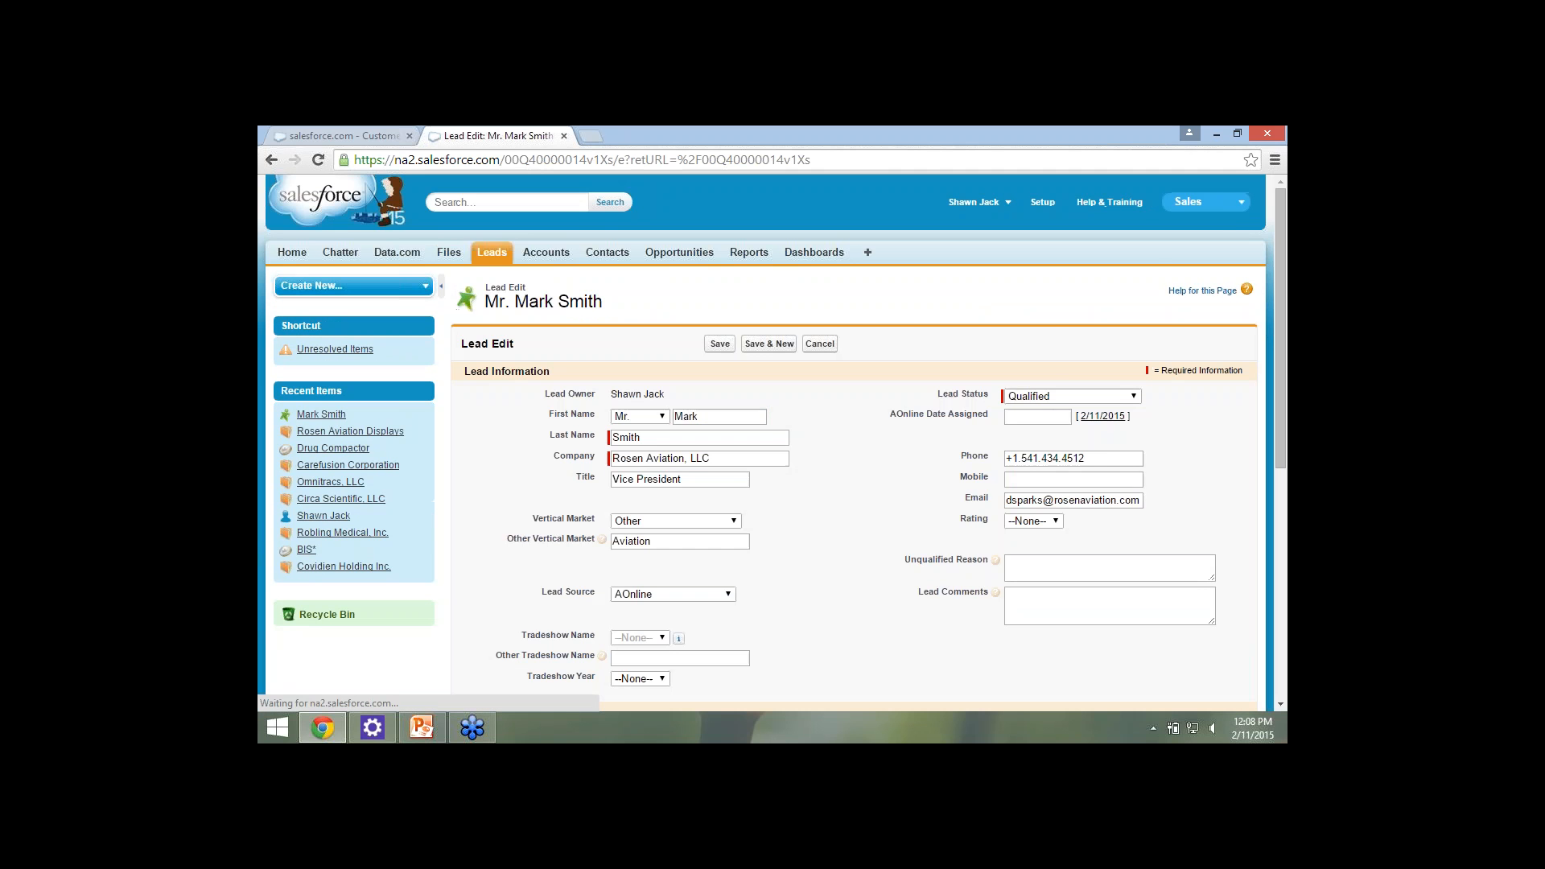
left_click(1043, 500)
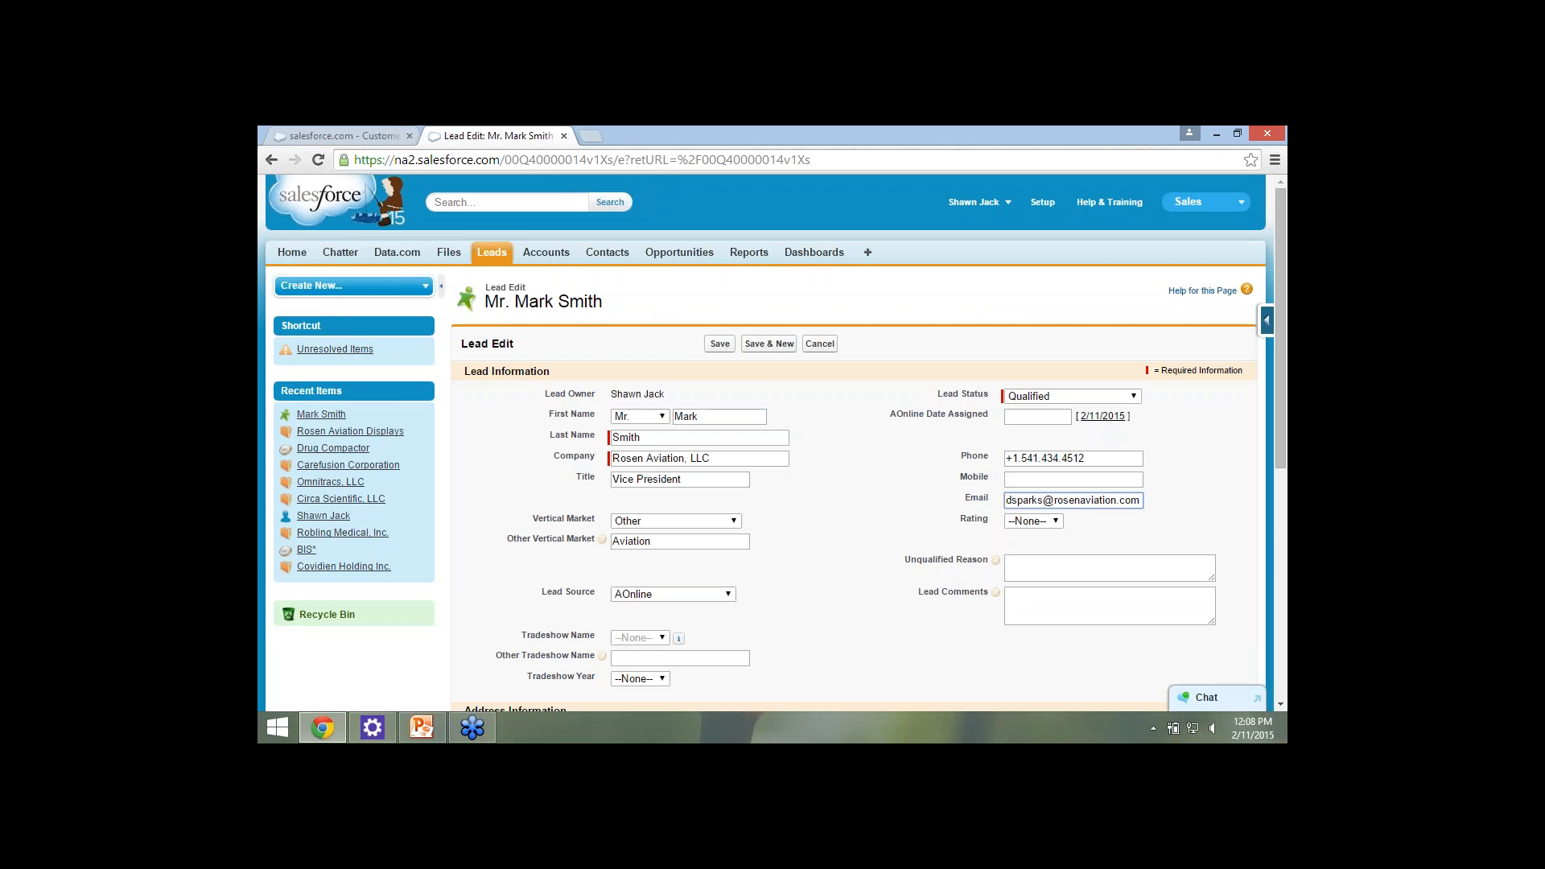
key("BackSpace")
key("BackSpace")
key("BackSpace")
key("BackSpace")
key("BackSpace")
key("BackSpace")
key("BackSpace")
type("msmith")
left_click(1192, 500)
Enter "Interested in RISC / ROM based module." as the lead comments.
scroll(764, 443, "down", 1)
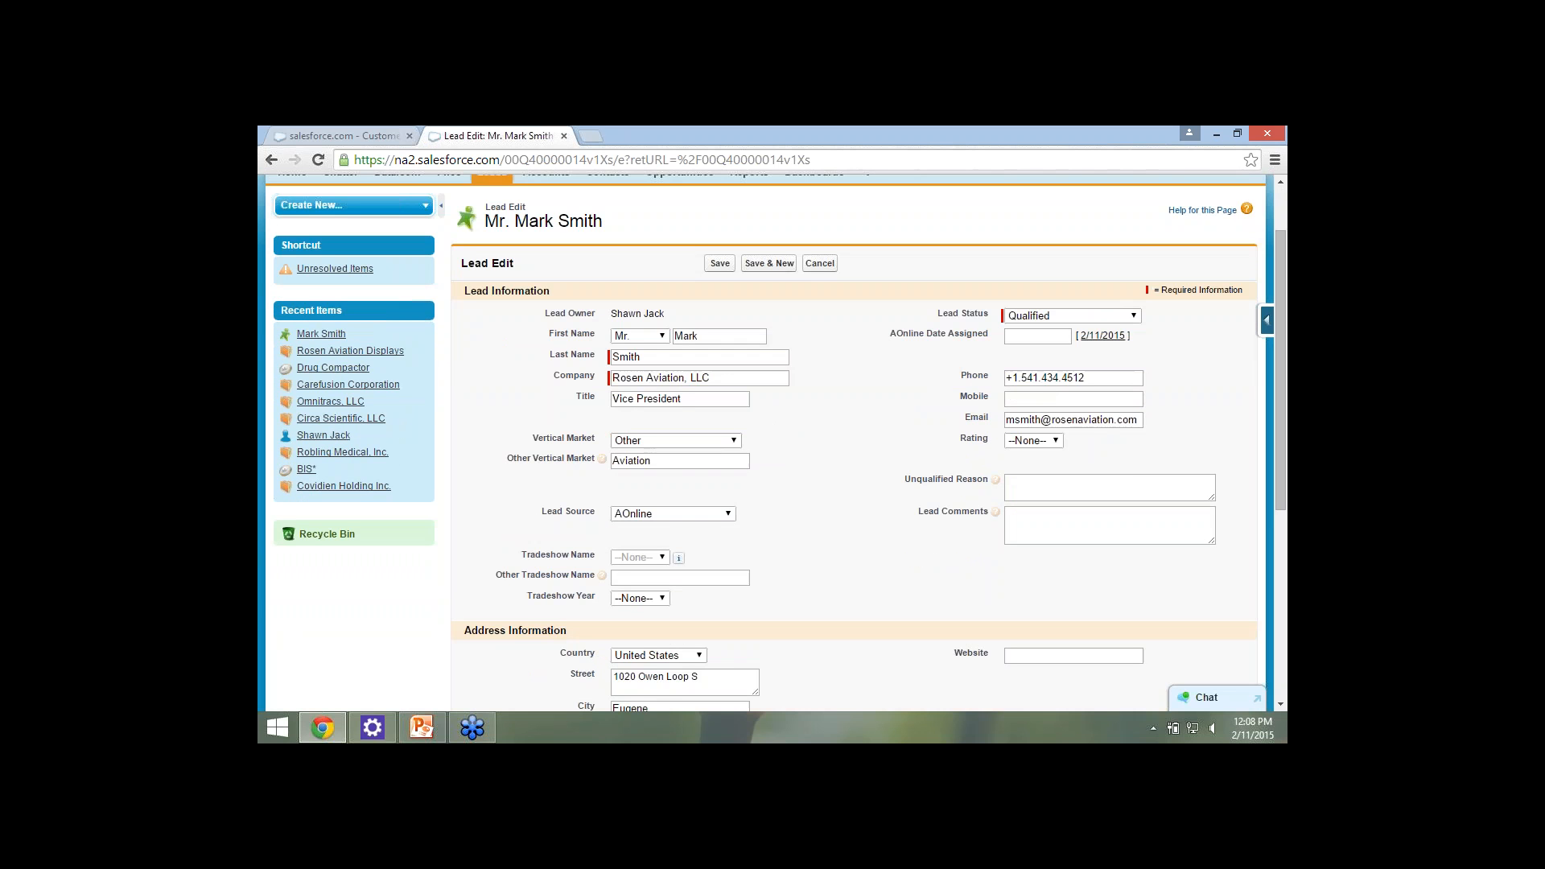
left_click(1110, 526)
type("Interested in R")
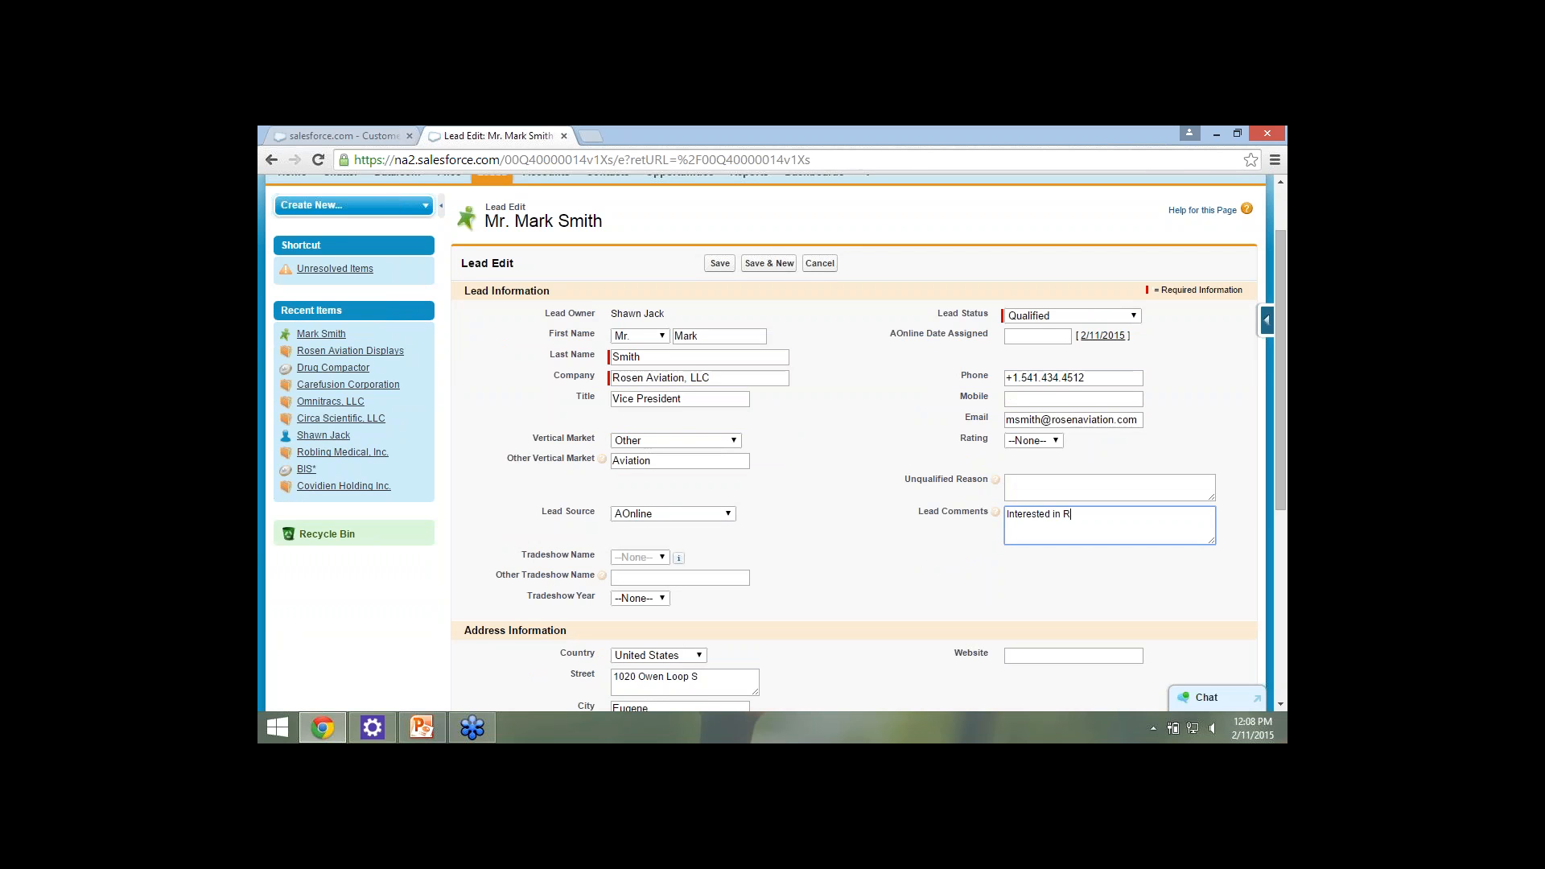
type("ISC / ROM based module.")
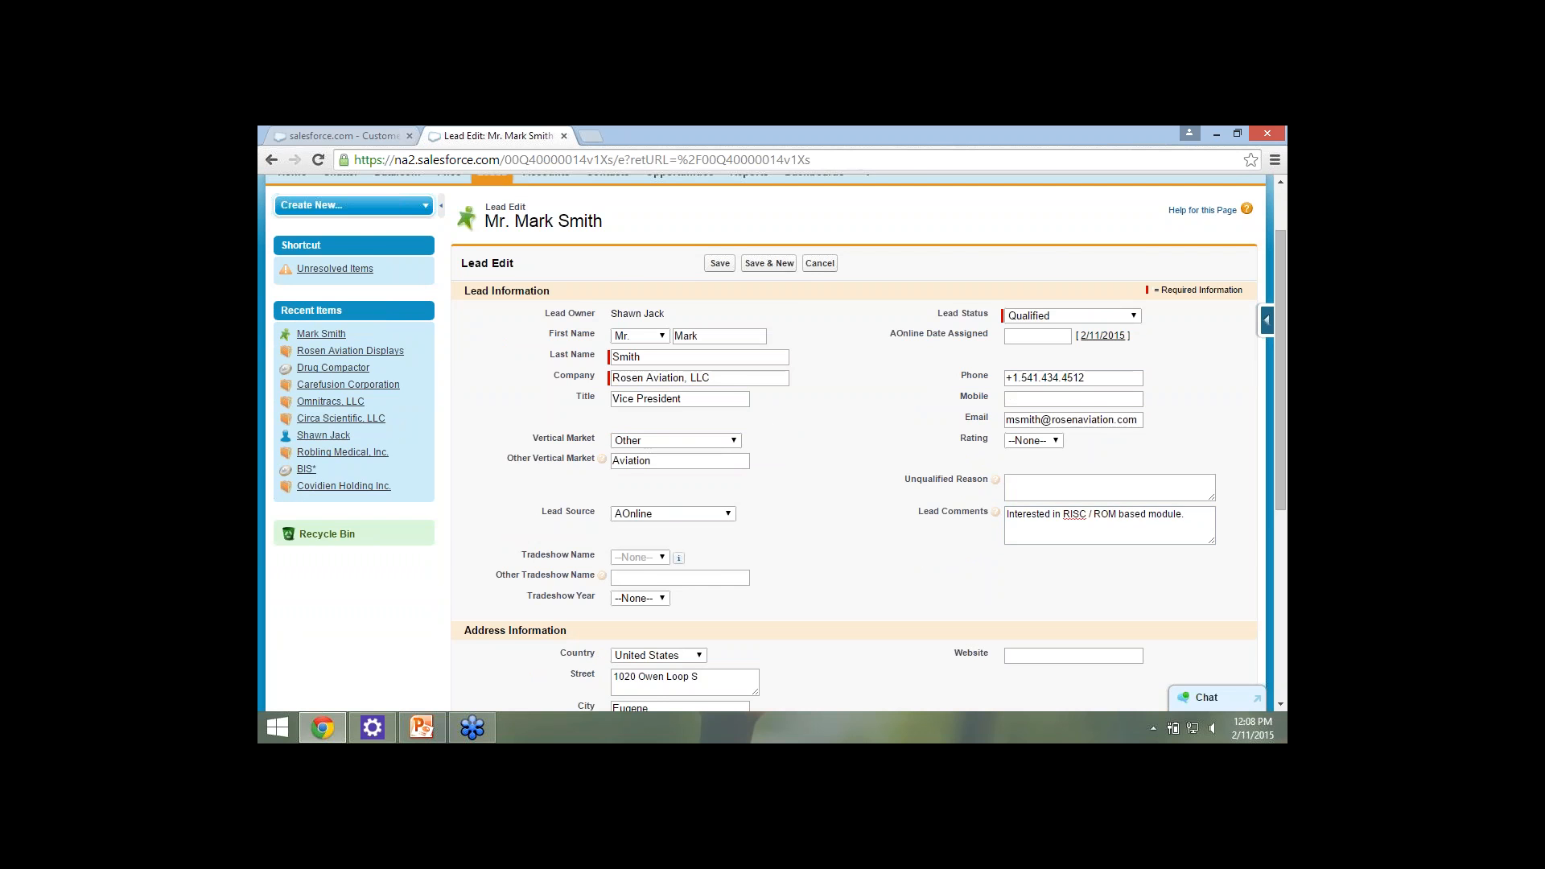
Set the lead's rating to Hot and save the lead.
scroll(772, 443, "down", 1)
scroll(772, 442, "down", 1)
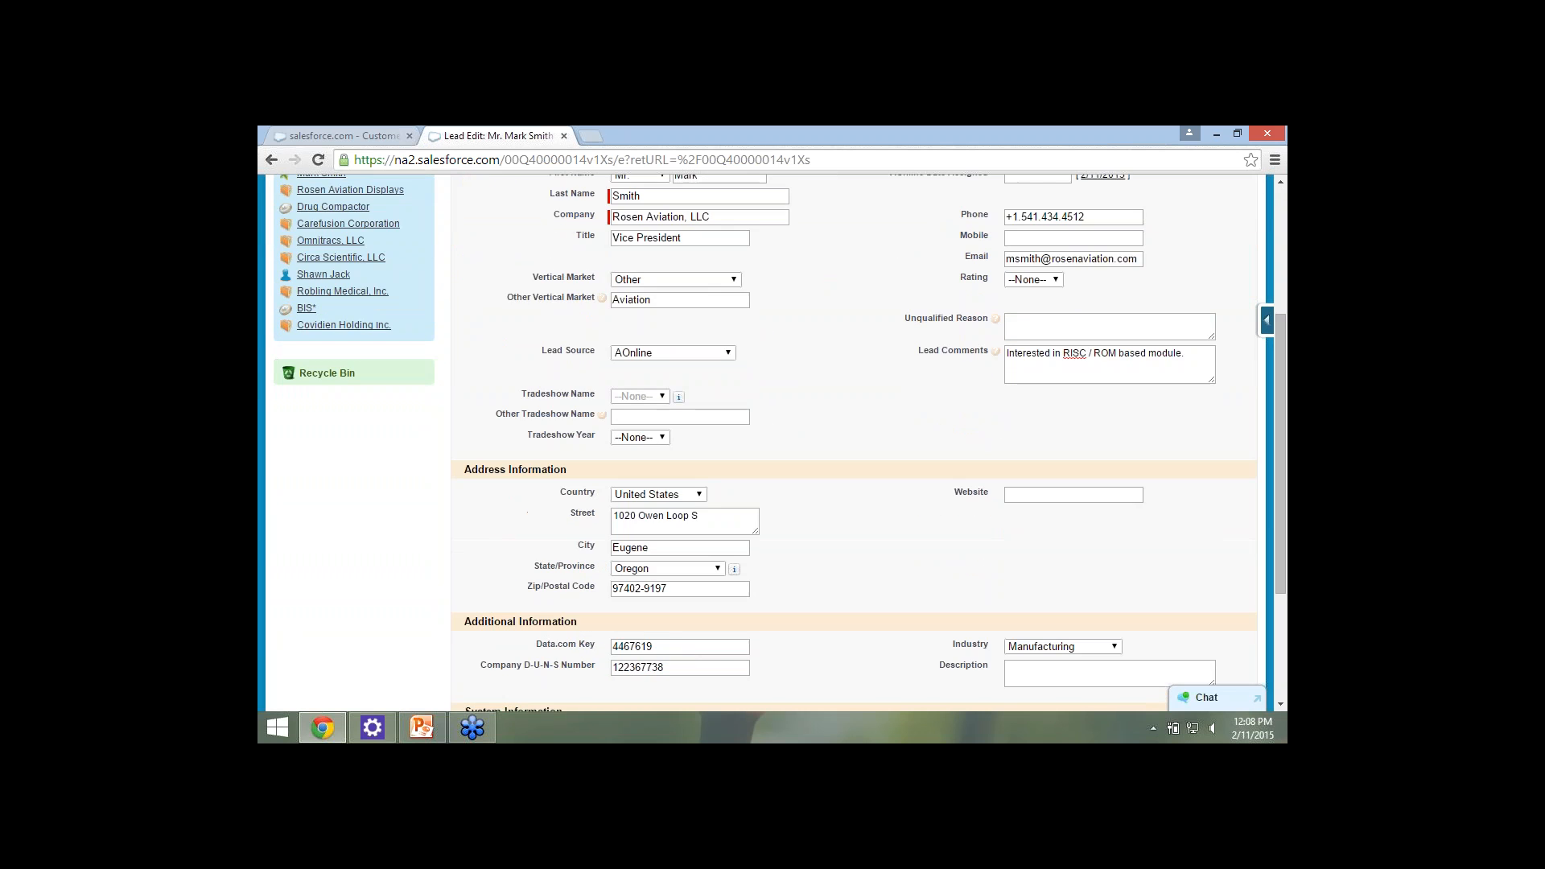
scroll(772, 443, "down", 3)
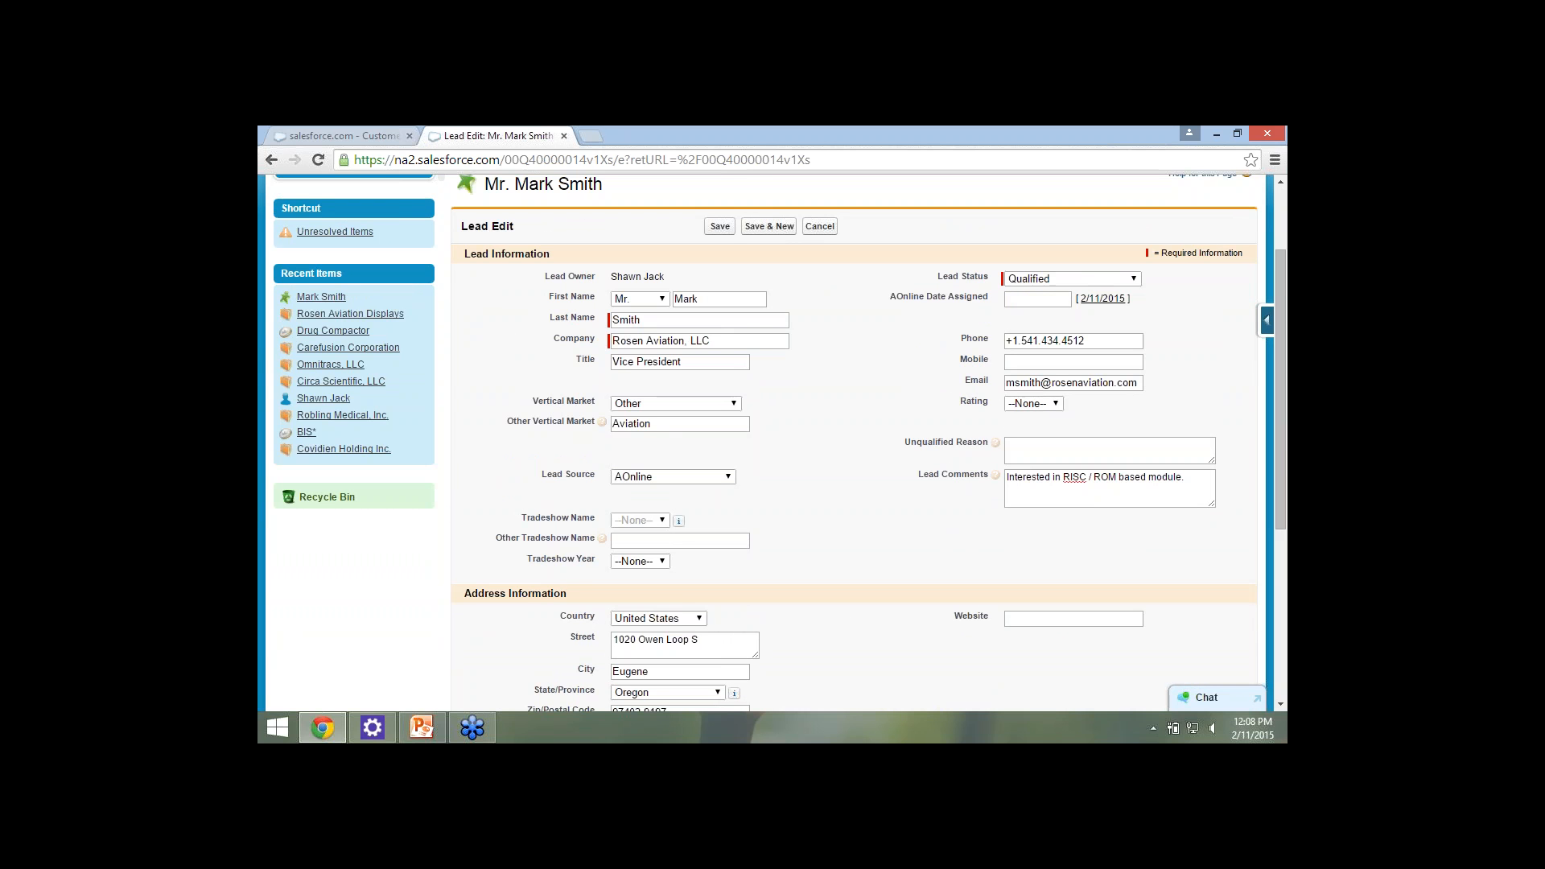
scroll(760, 442, "down", 5)
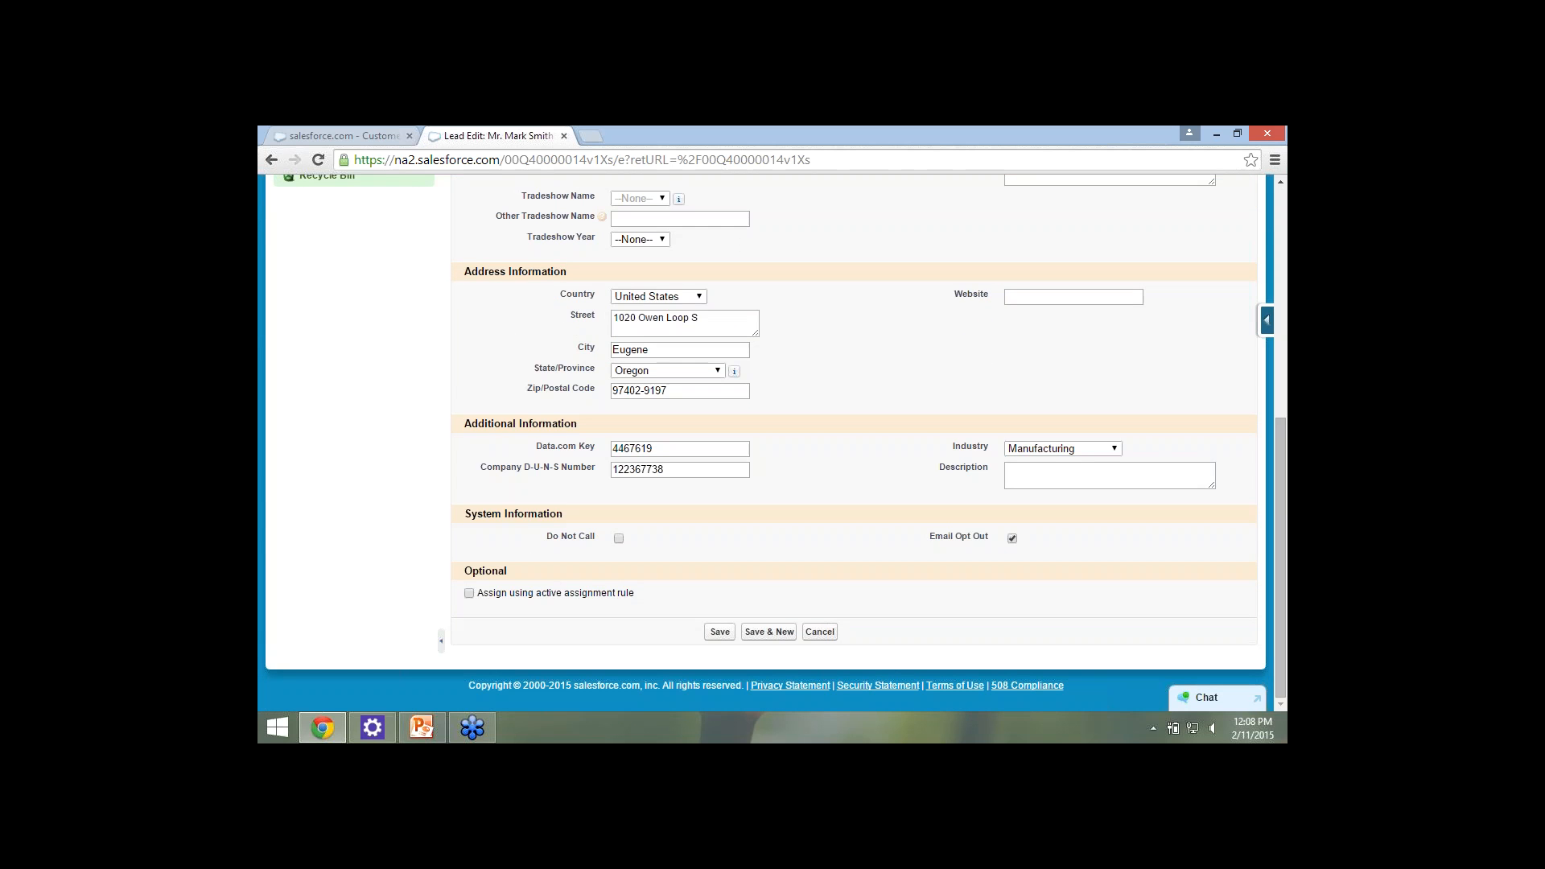
scroll(760, 442, "up", 2)
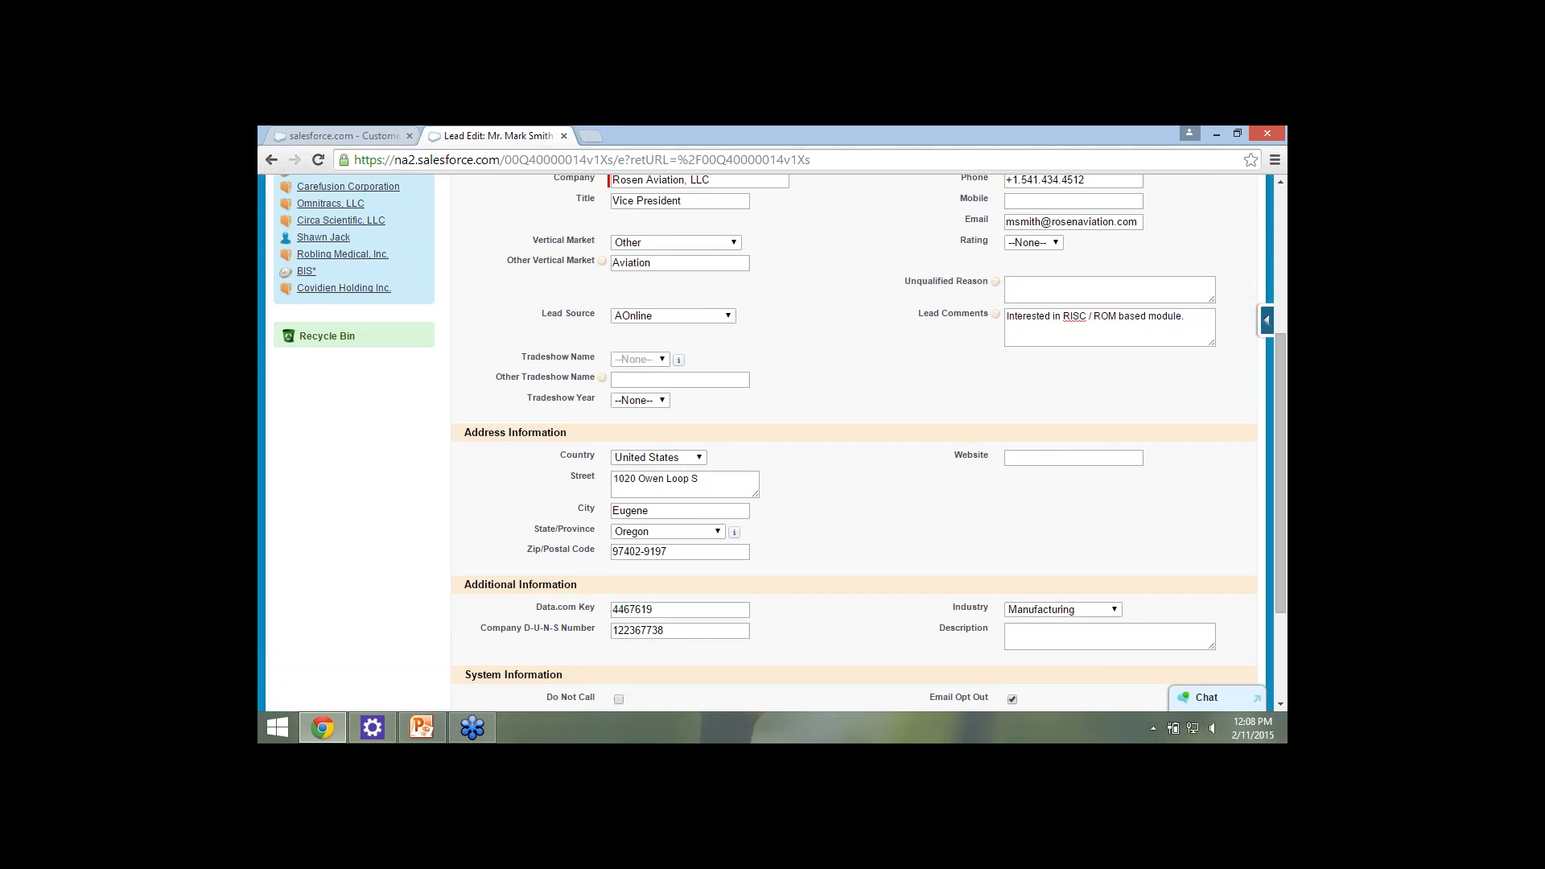
scroll(760, 442, "up", 4)
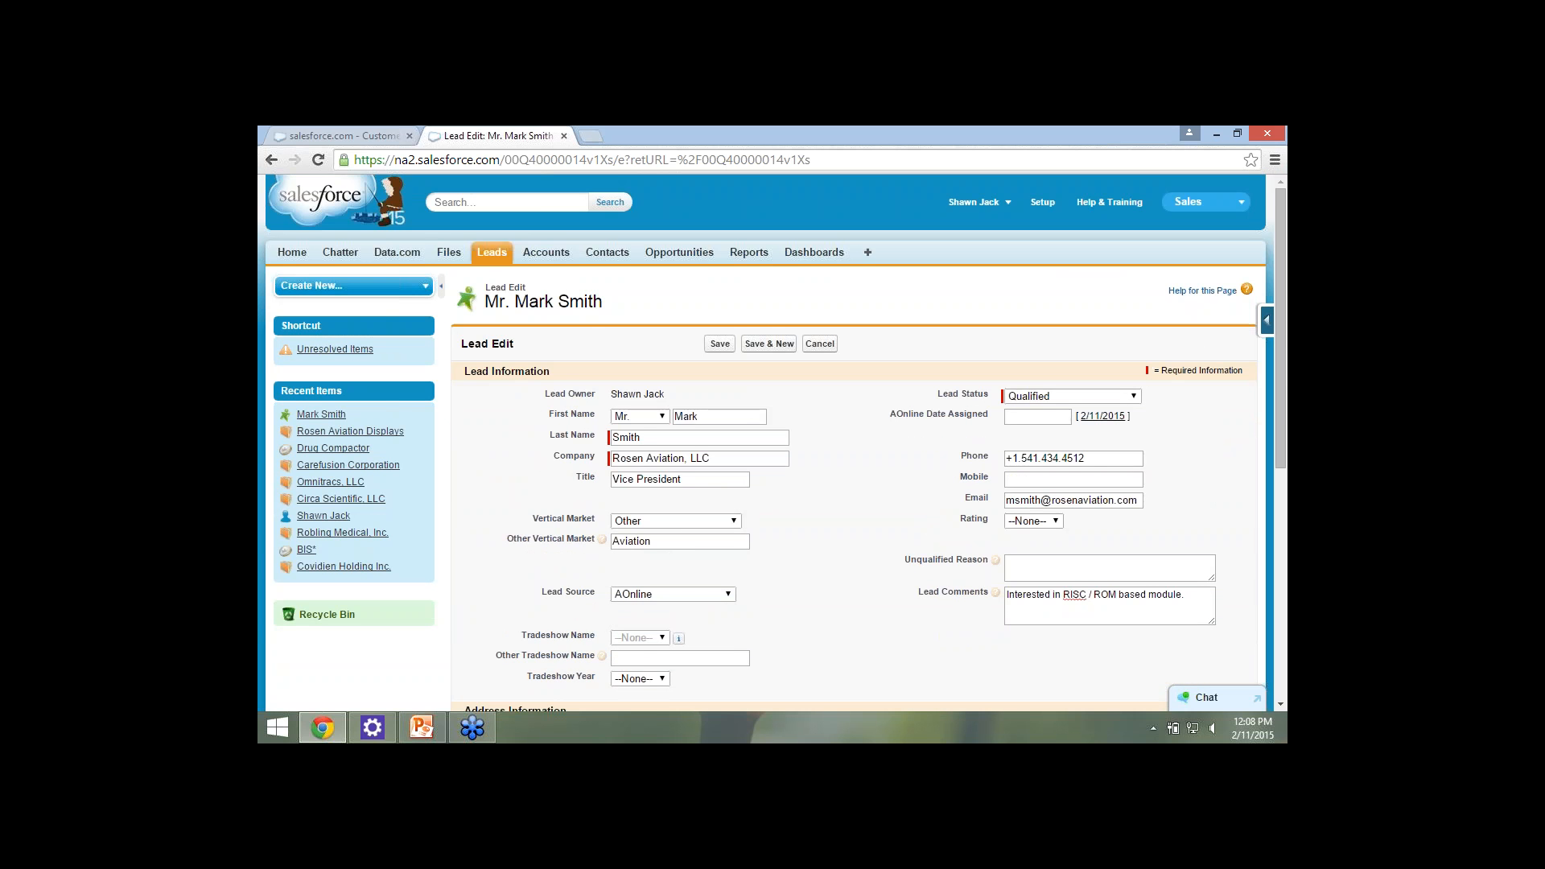
scroll(761, 443, "down", 1)
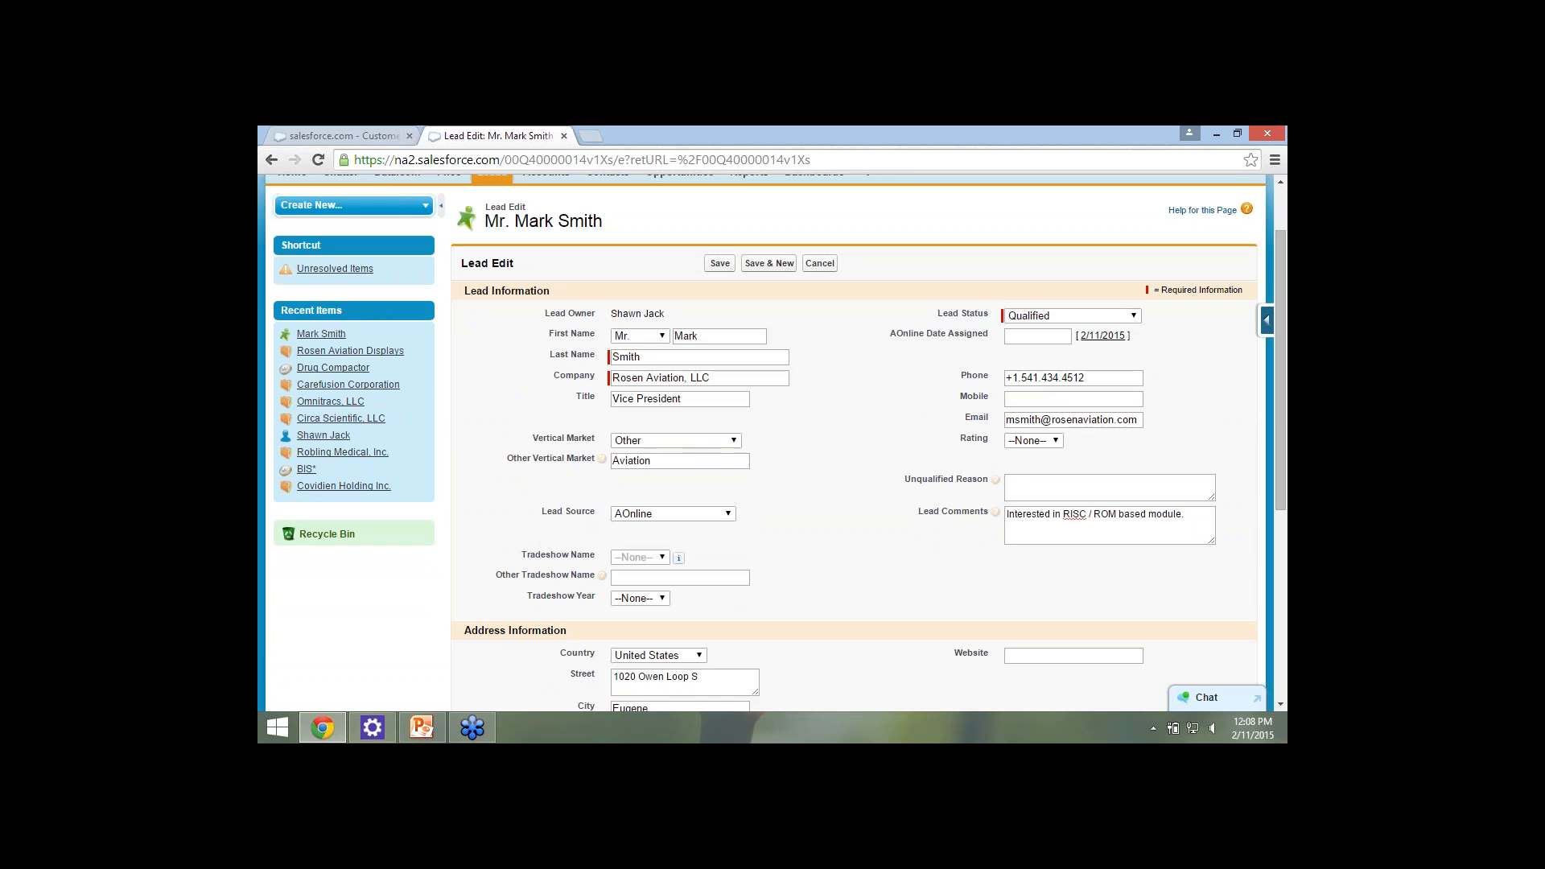
left_click(1033, 440)
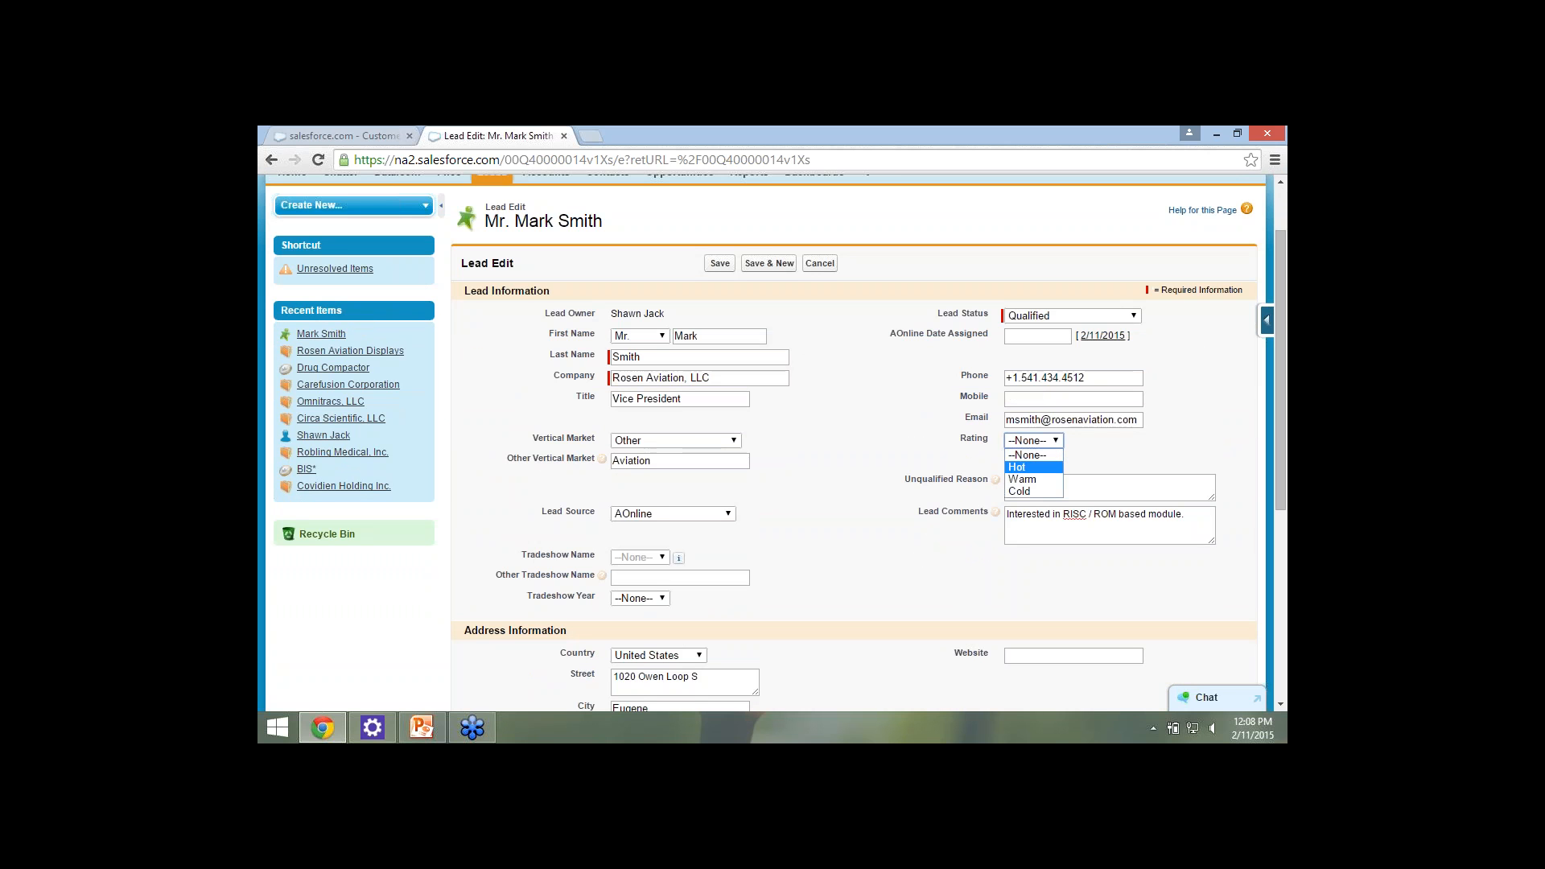
left_click(1033, 467)
left_click(1127, 457)
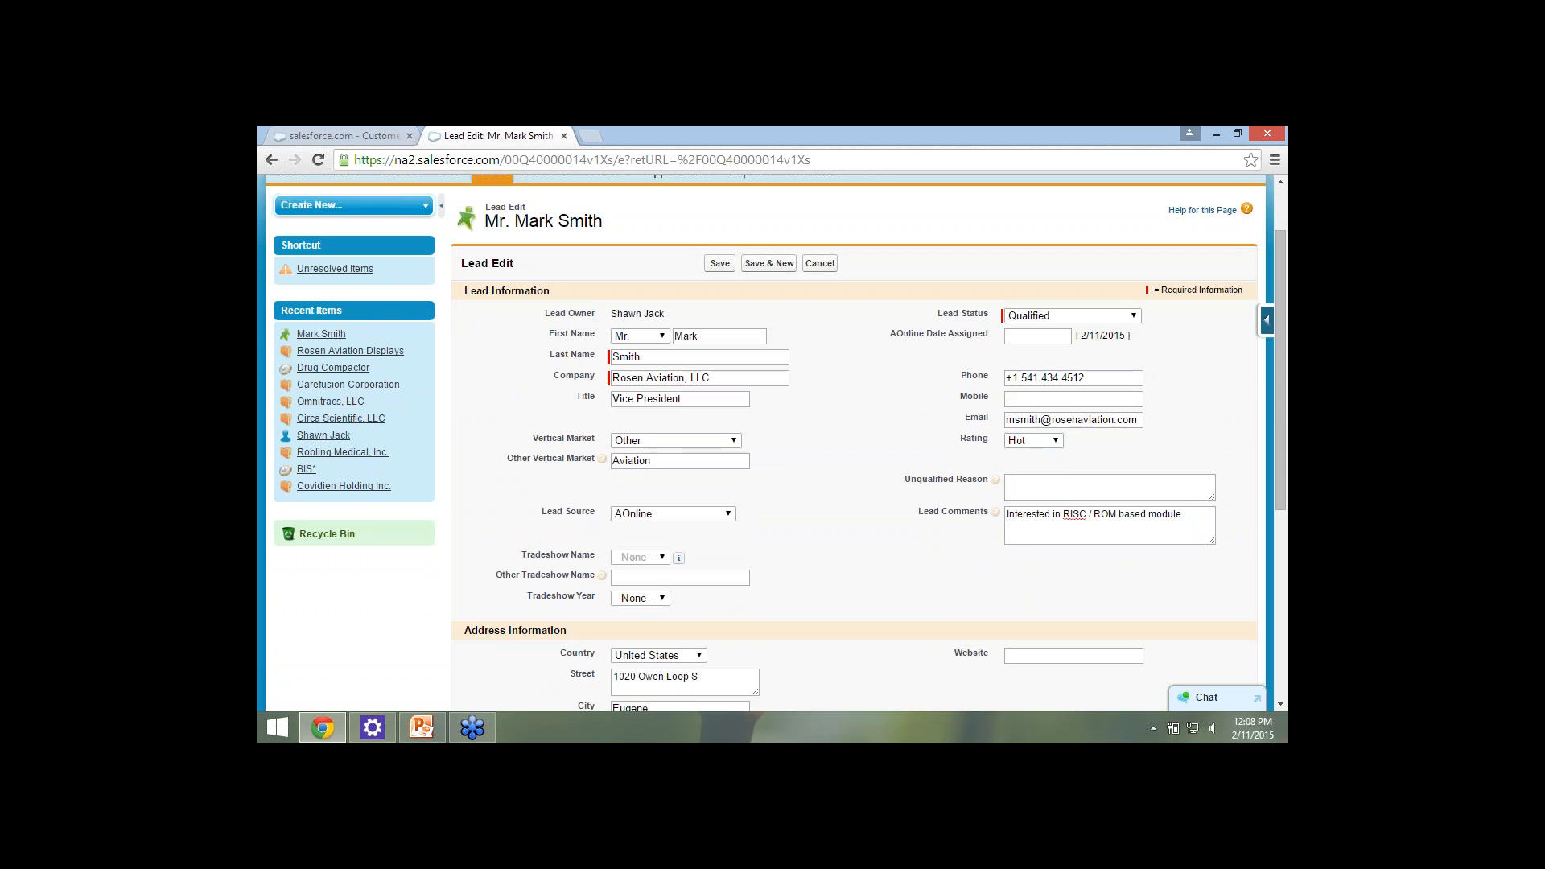
scroll(761, 443, "down", 2)
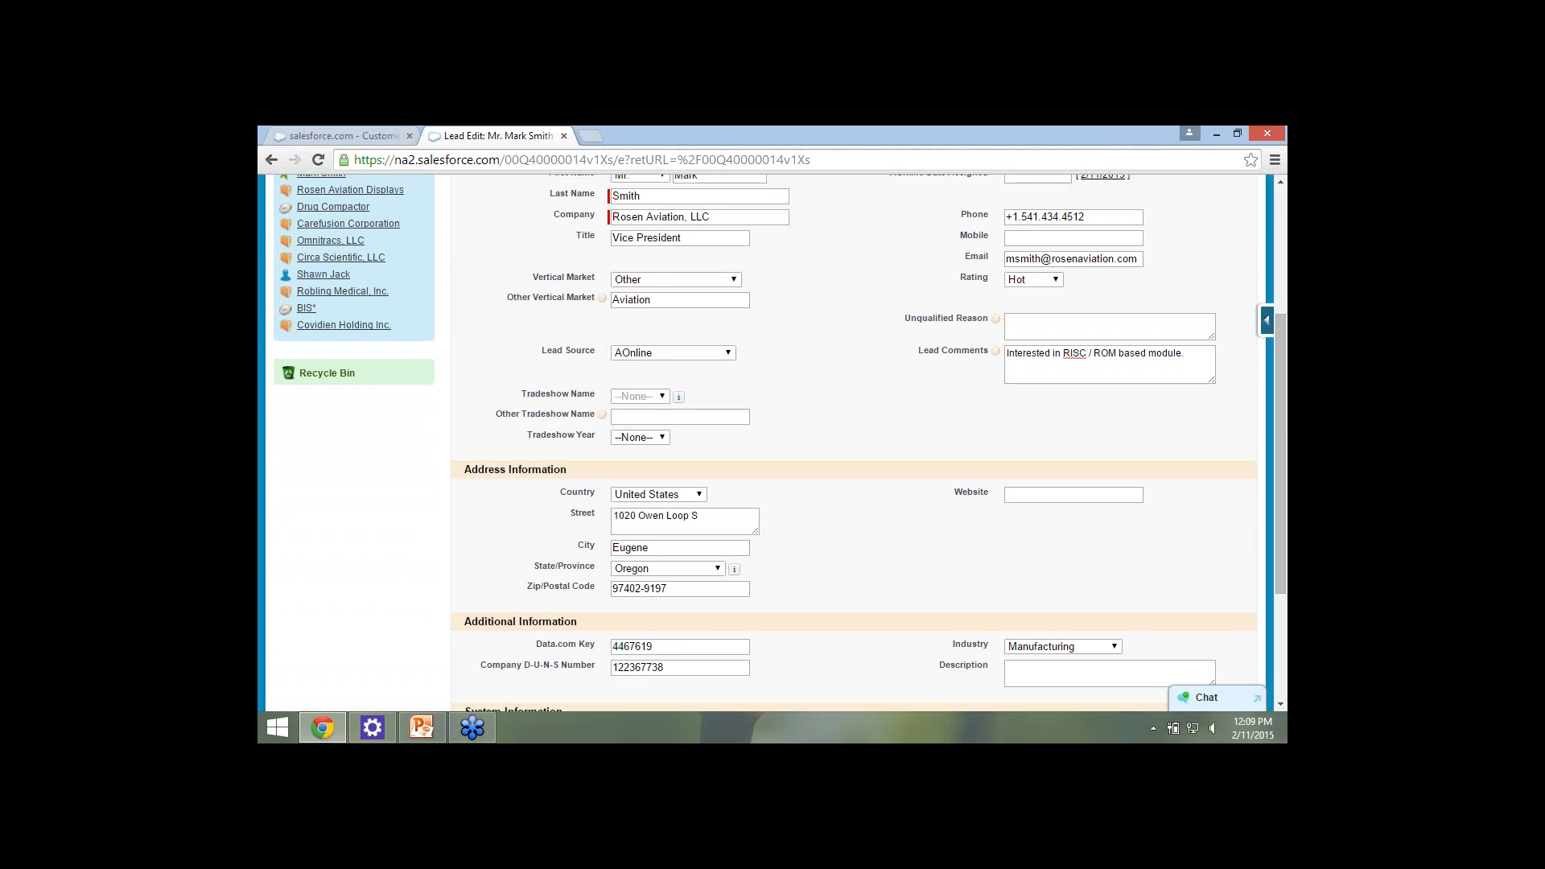
scroll(853, 443, "down", 3)
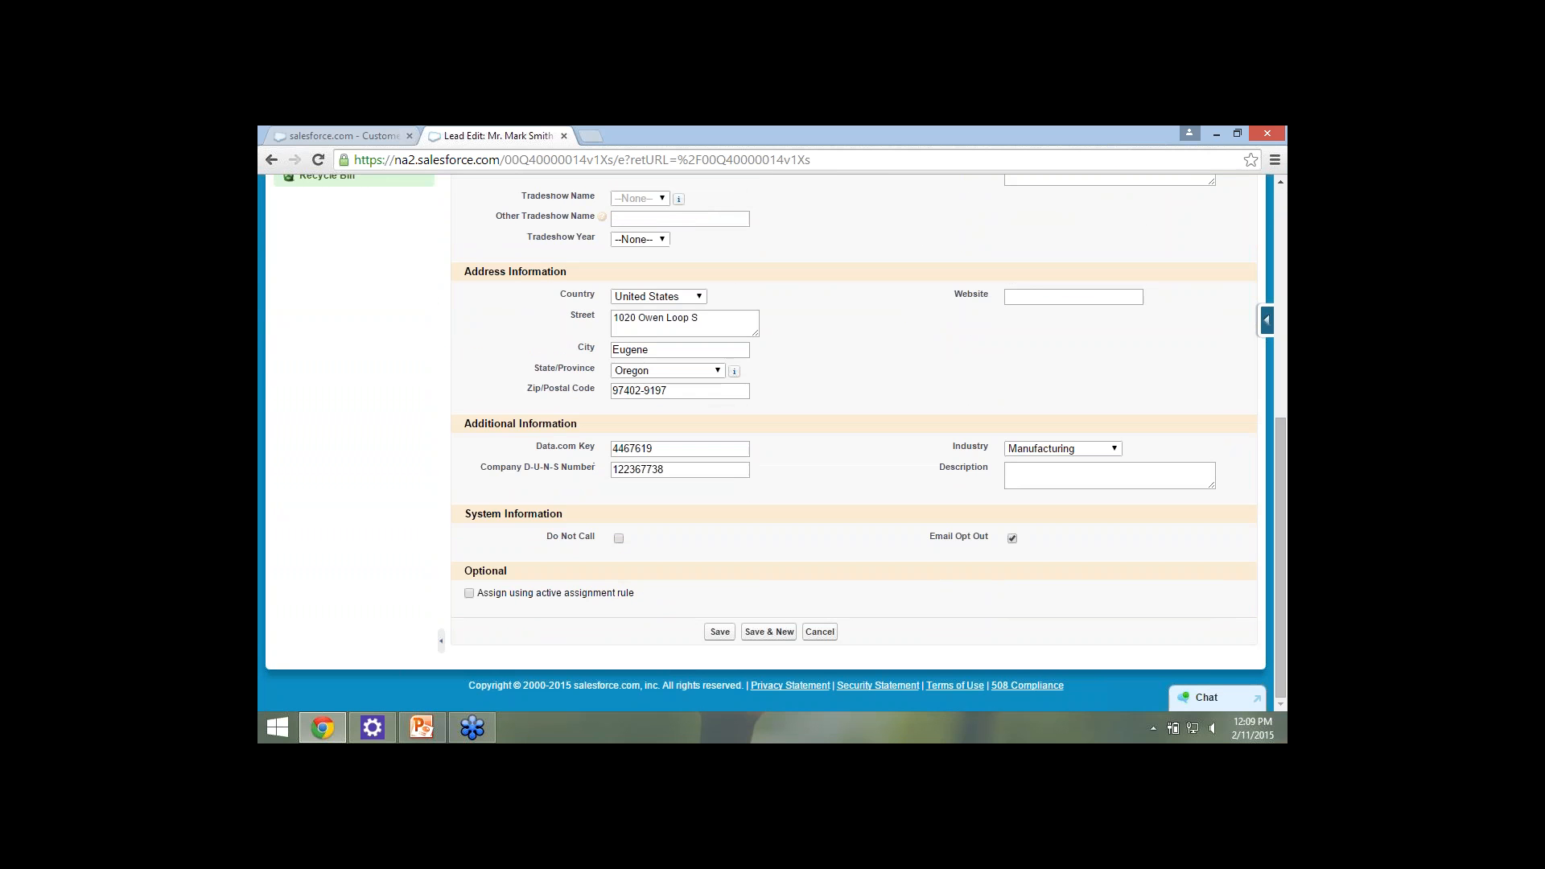
scroll(761, 442, "up", 5)
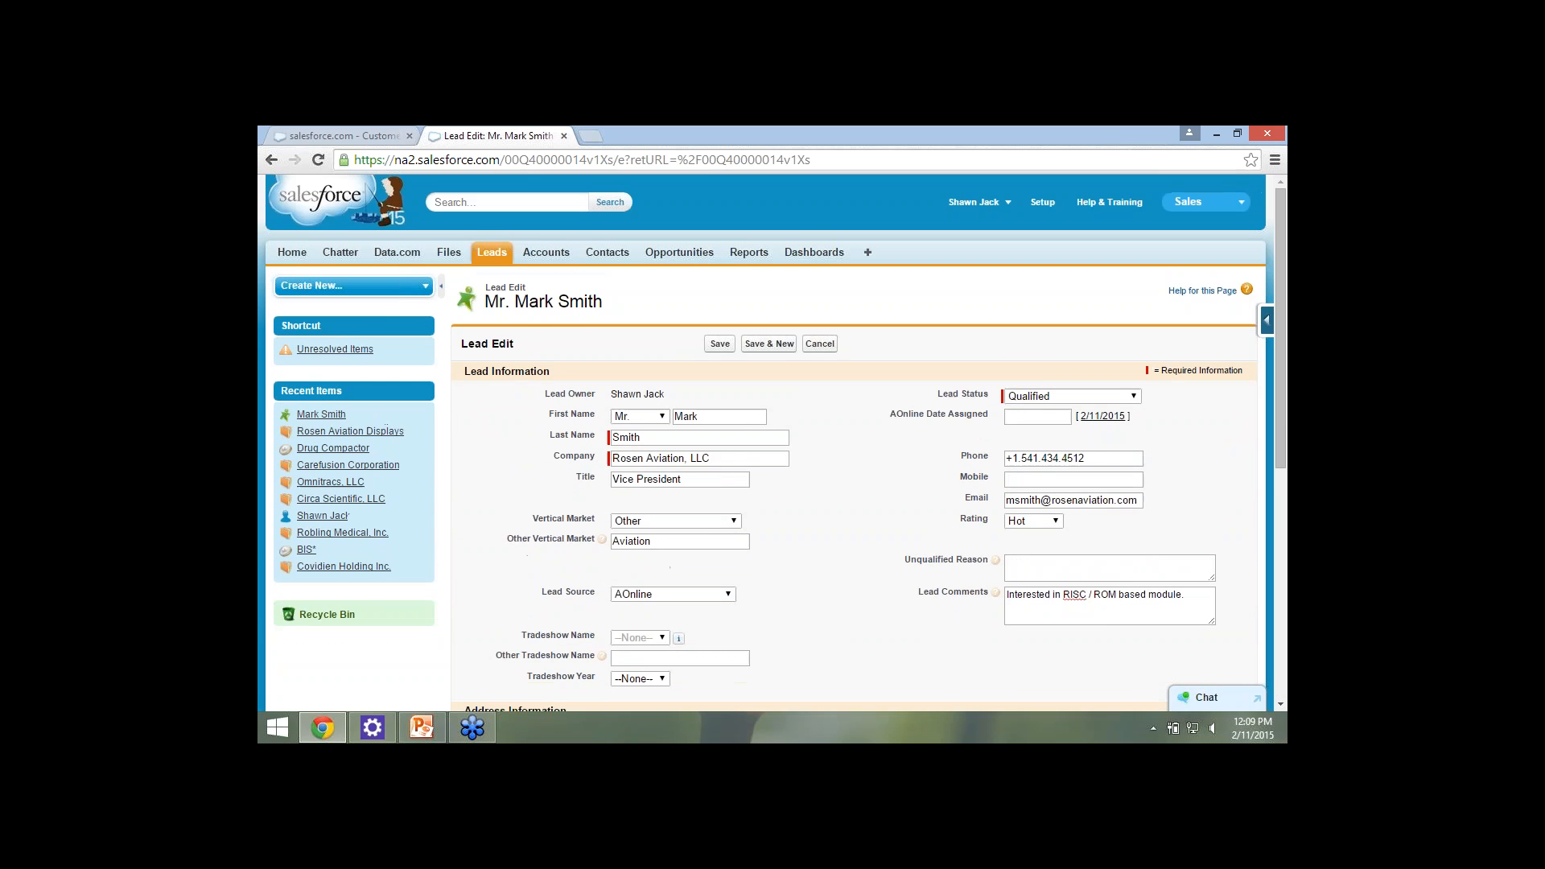
left_click(719, 343)
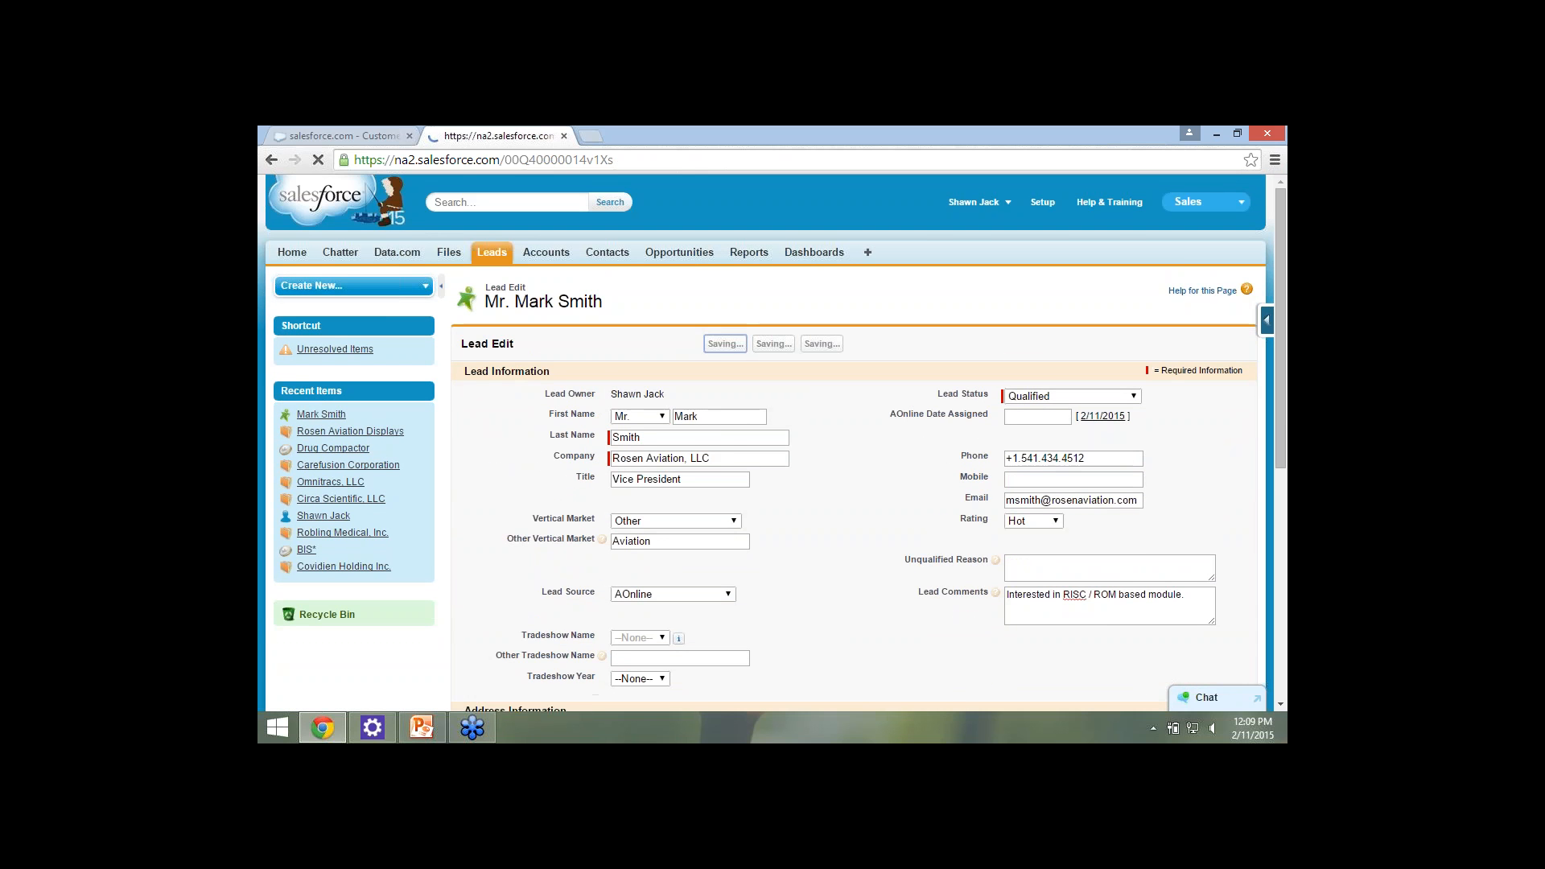
Log a call on the lead with a comment that the contact was called and is interested in a quote, and save it.
scroll(724, 595, "down", 4)
scroll(725, 587, "up", 4)
scroll(804, 560, "down", 6)
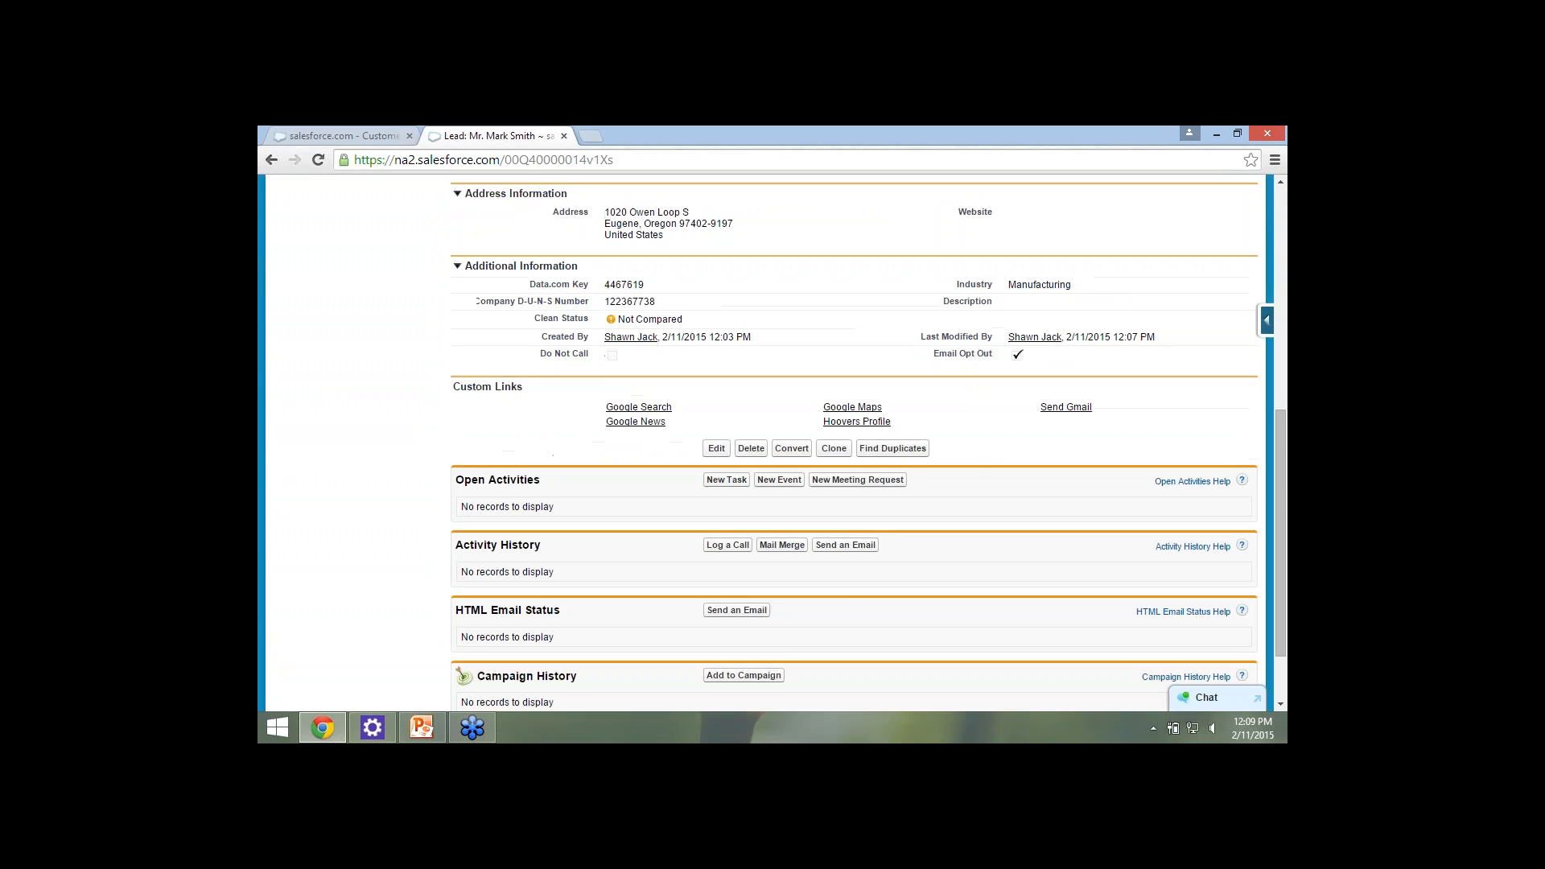
scroll(765, 443, "down", 2)
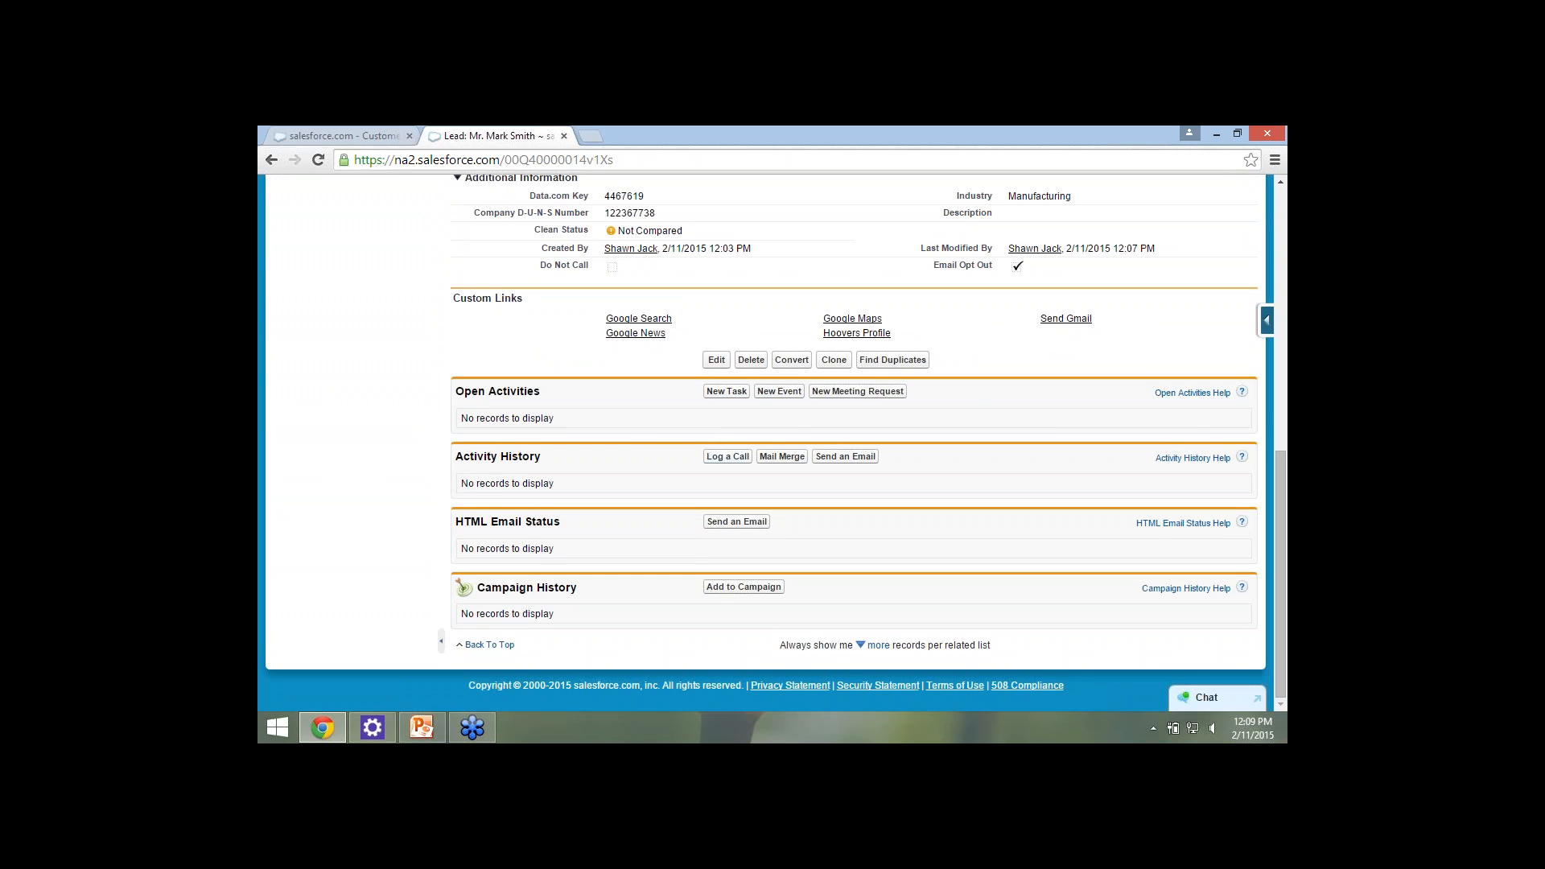
left_click(728, 456)
left_click(740, 500)
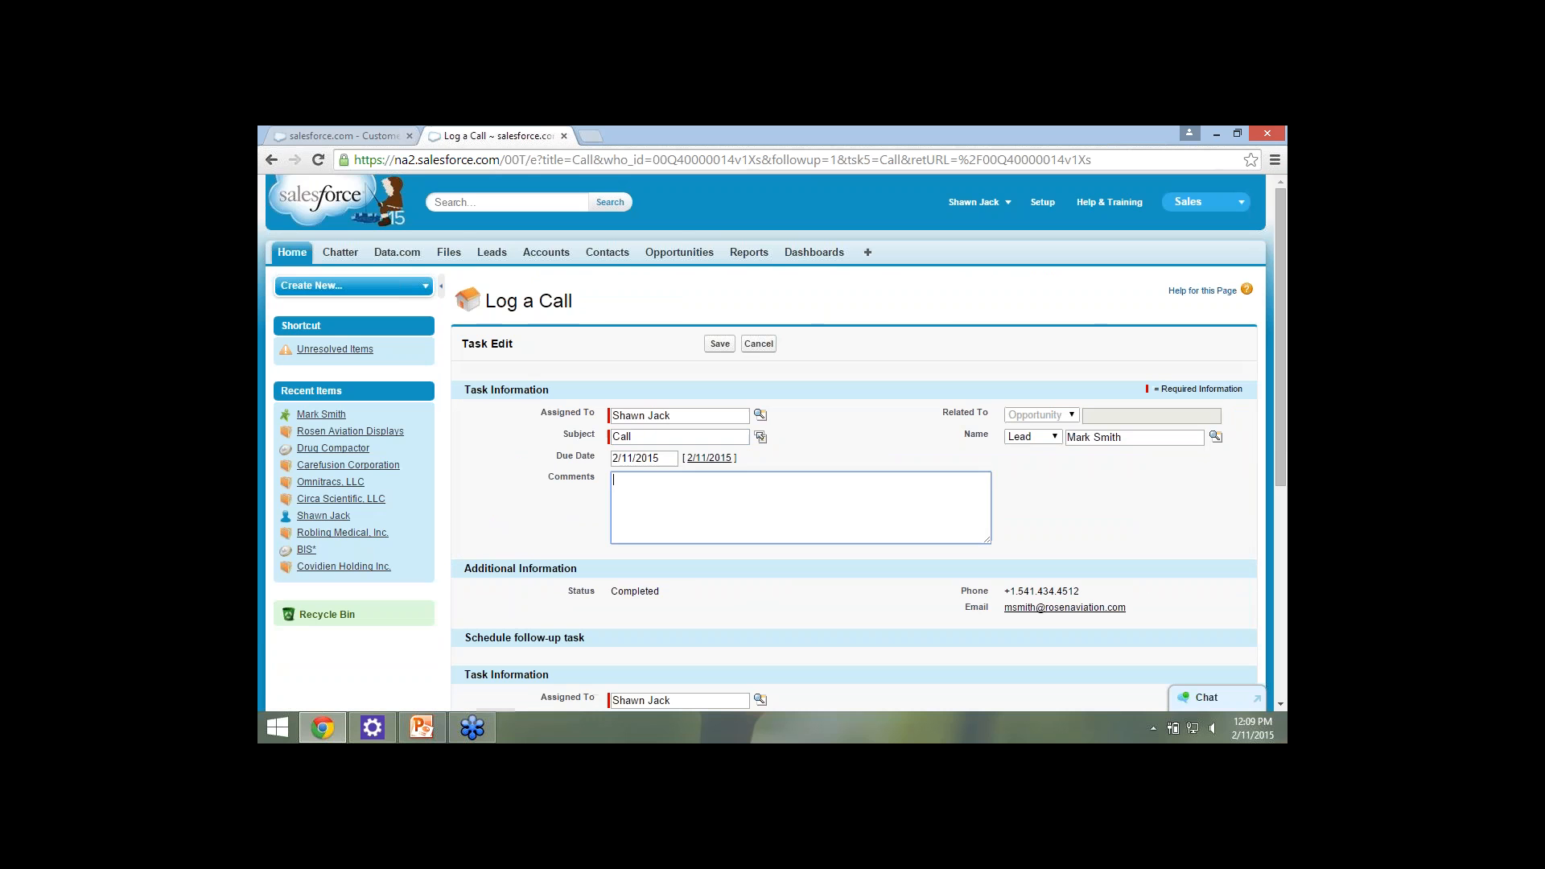
type("Called Mark, and he is interested in a quote.")
key("Tab")
key("Return")
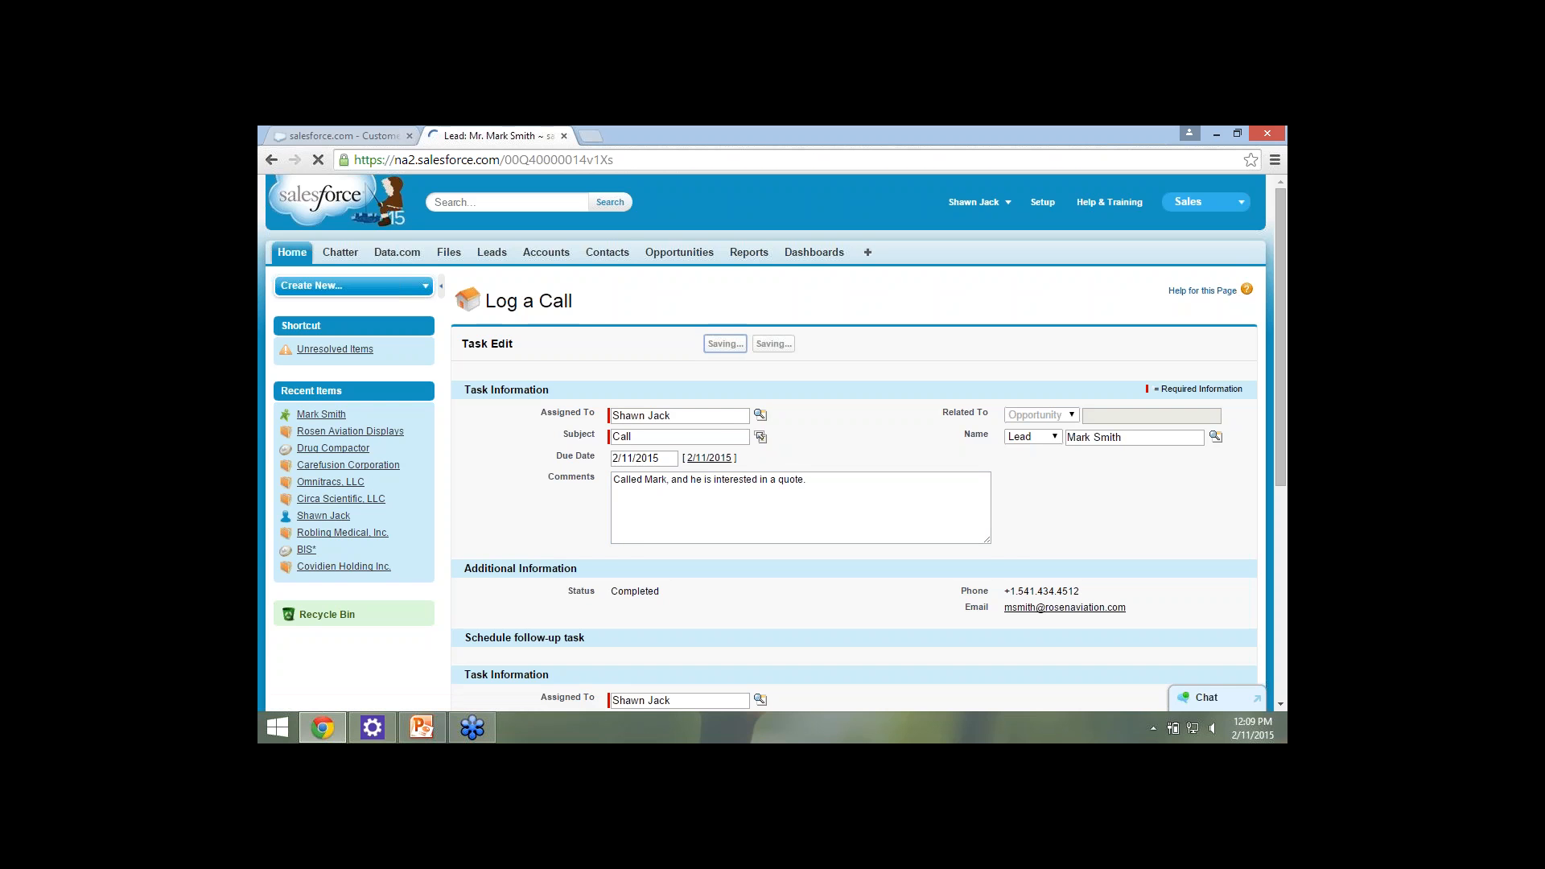
Create a new task for the lead with the subject "ROM Quote for Rosen".
scroll(853, 443, "down", 8)
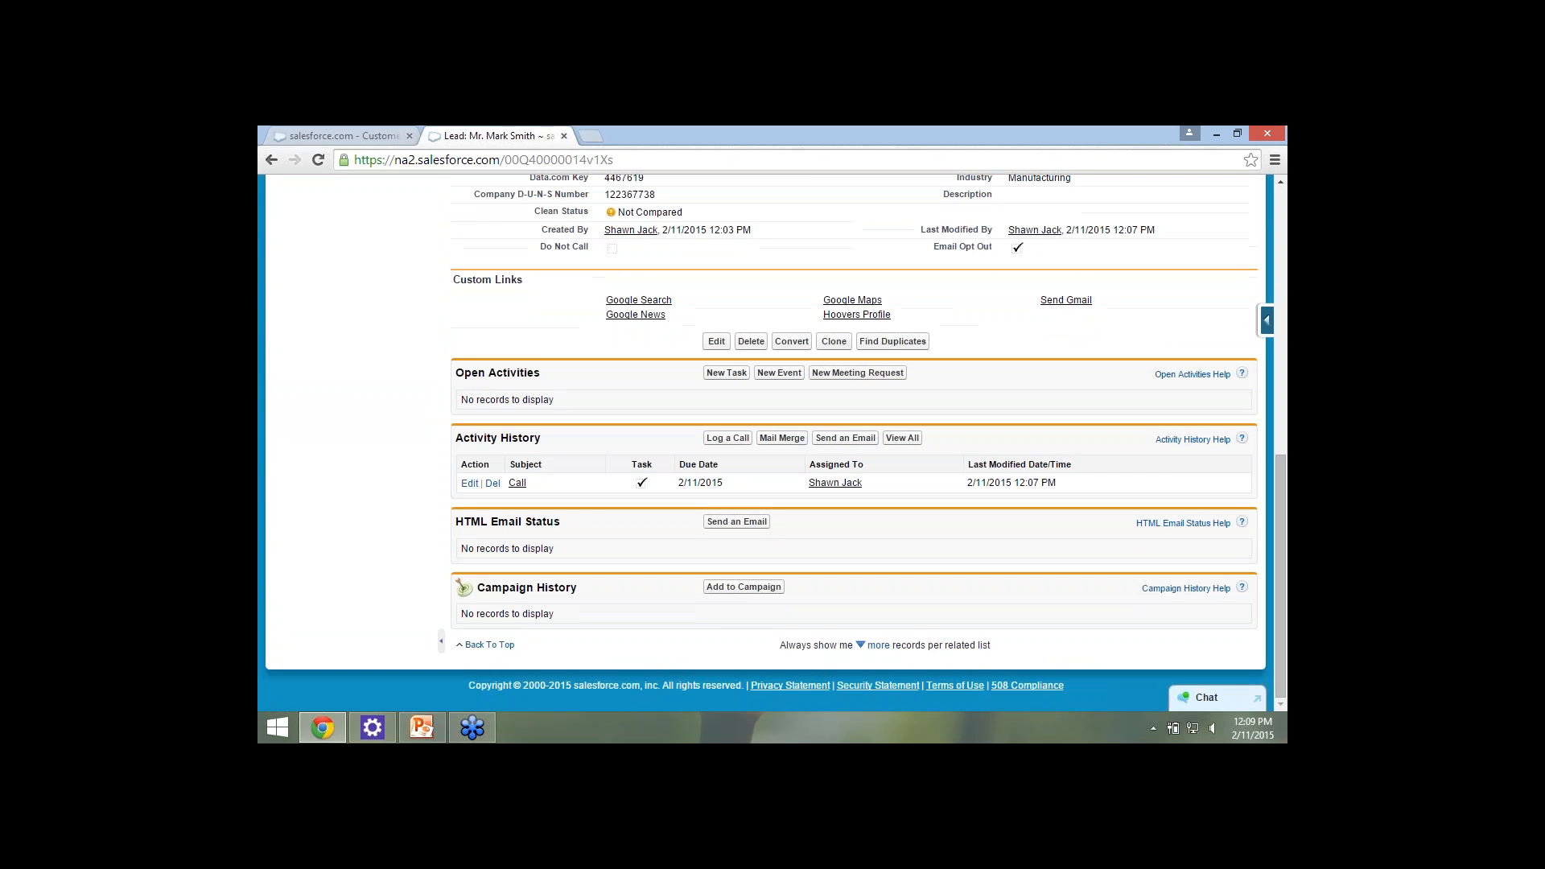
scroll(852, 442, "up", 2)
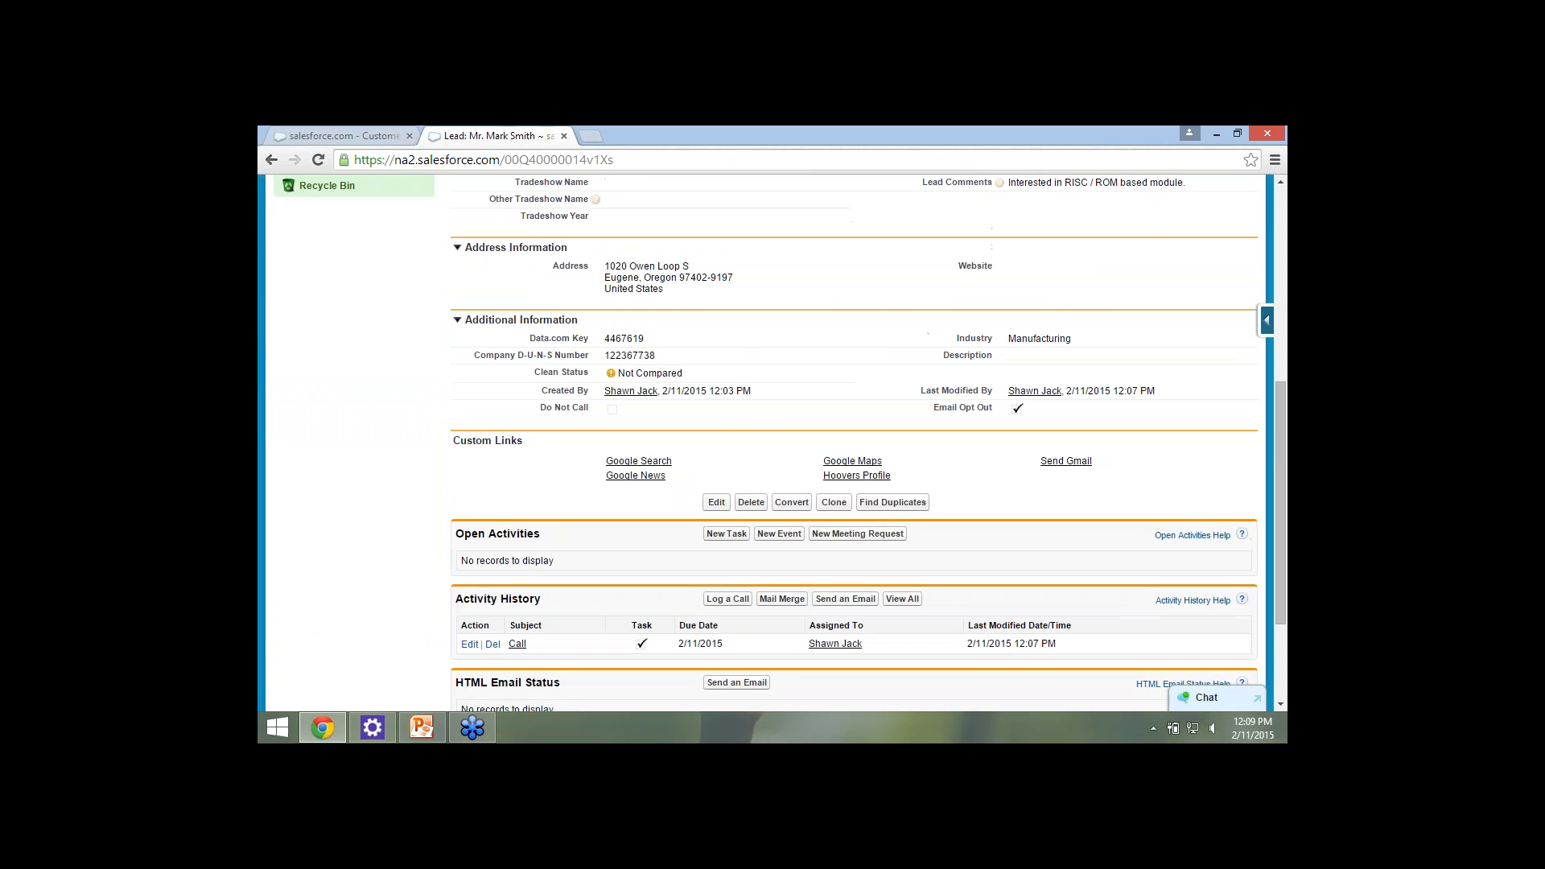
scroll(853, 443, "down", 1)
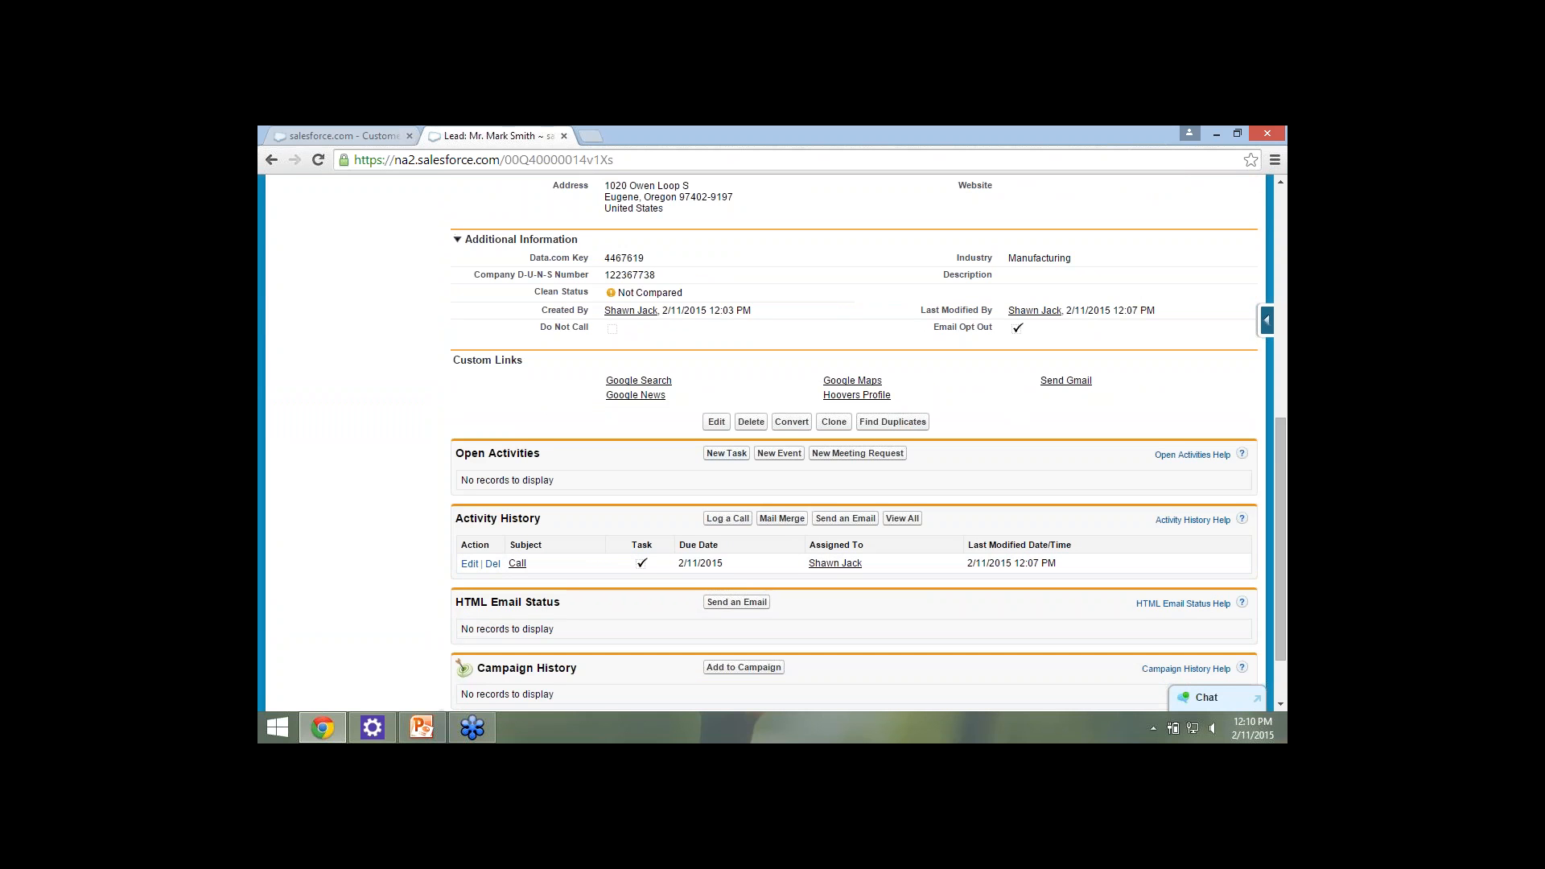
left_click(727, 453)
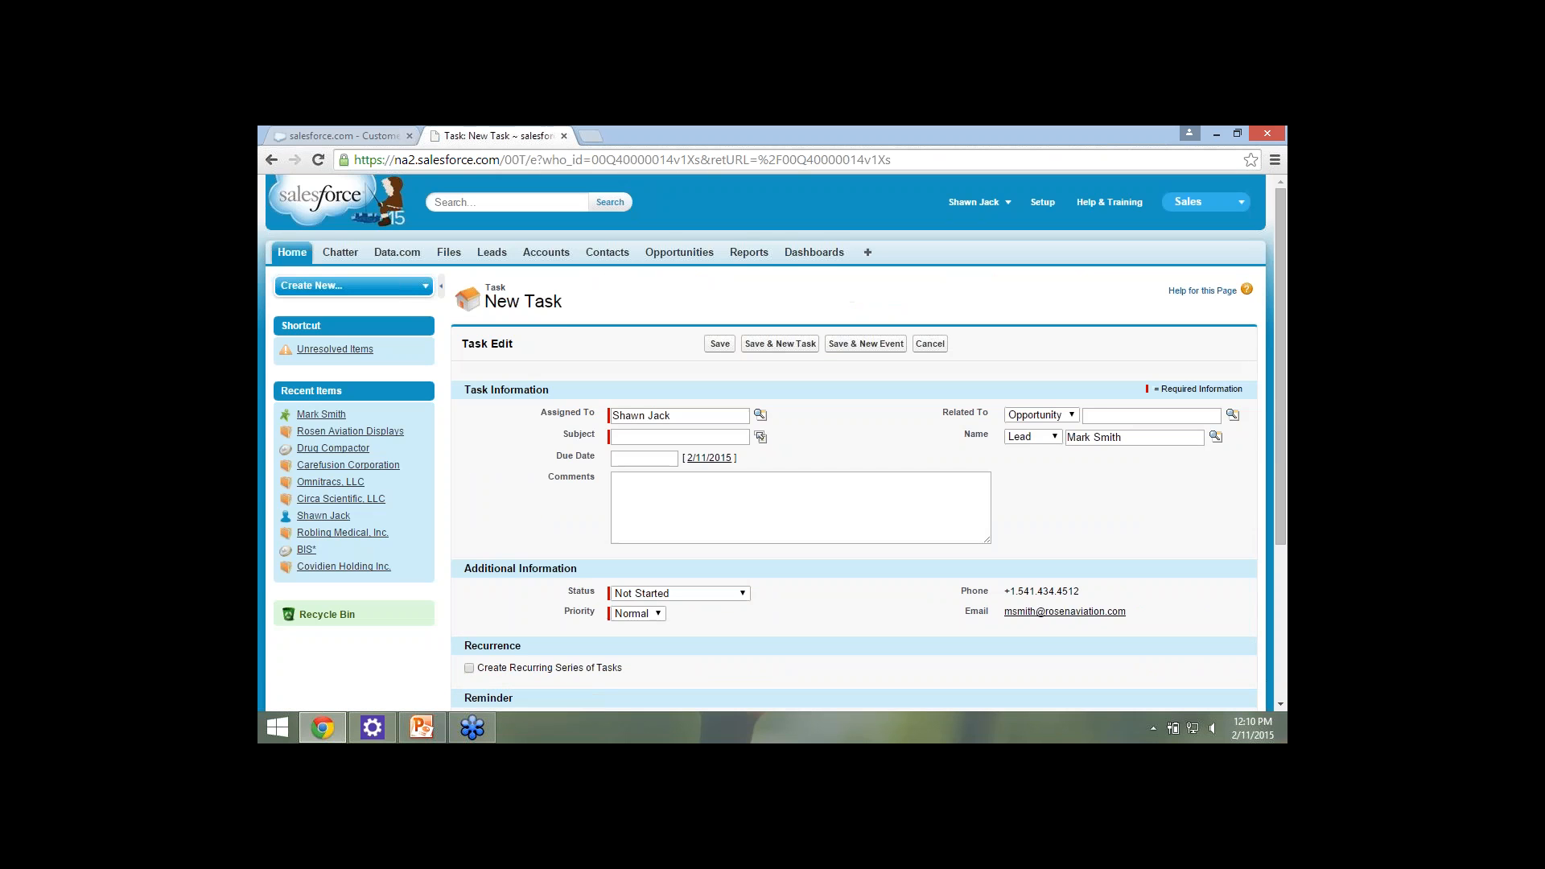
left_click(680, 437)
type("ROM Quo")
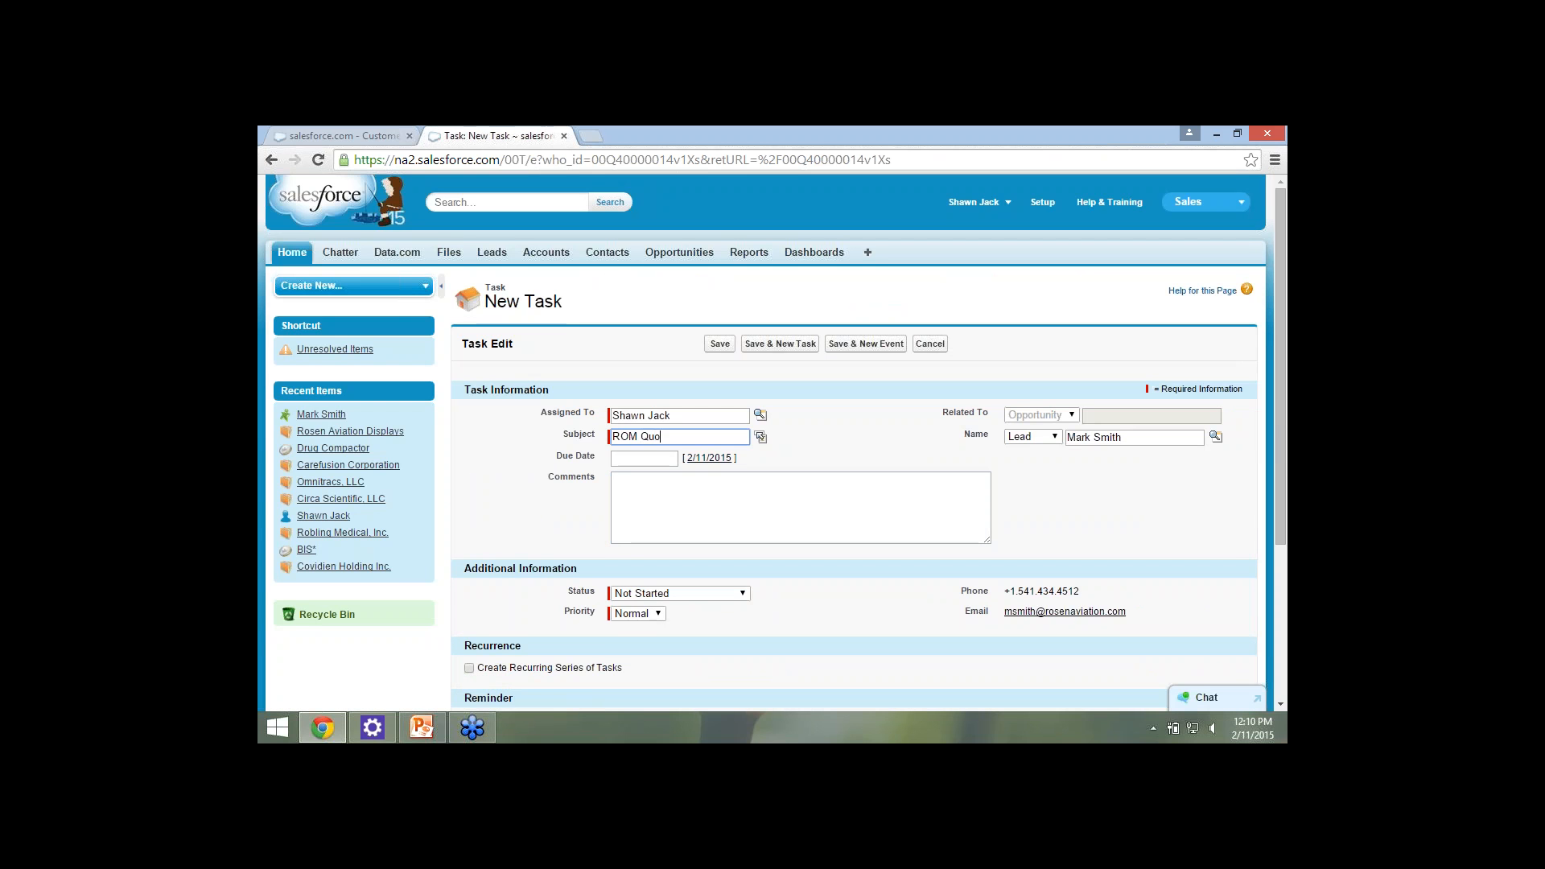
type("te for Rosen")
Comment that the quote must go out to the lead ASAP, set the due date to 2/11/2015, and save the task.
left_click(684, 494)
type("Need to get quote out to Mark ASA")
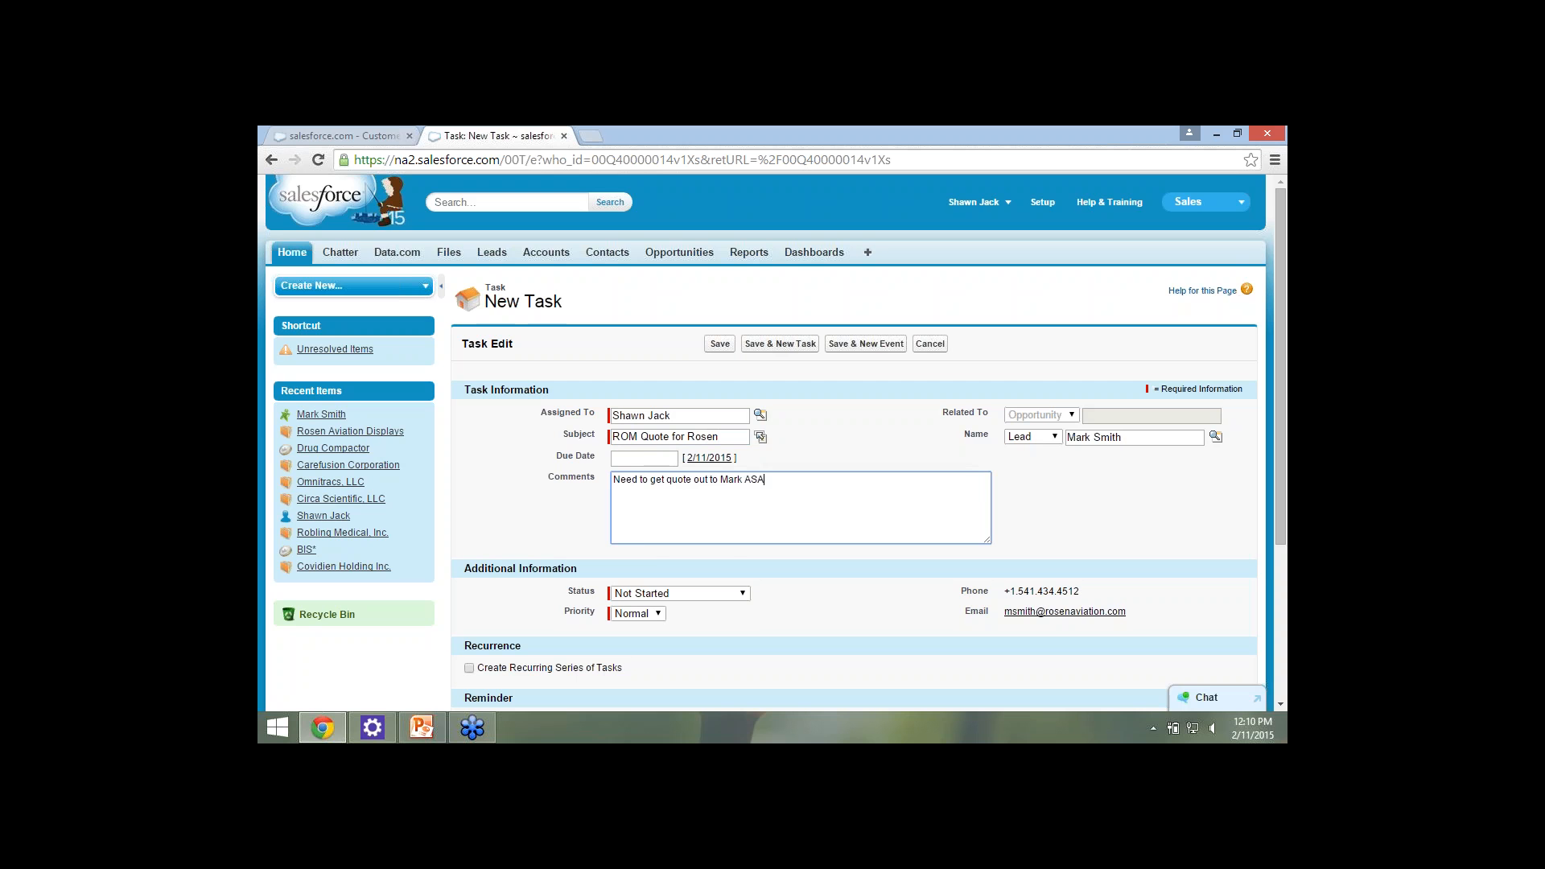
type("P.")
left_click(644, 458)
left_click(694, 523)
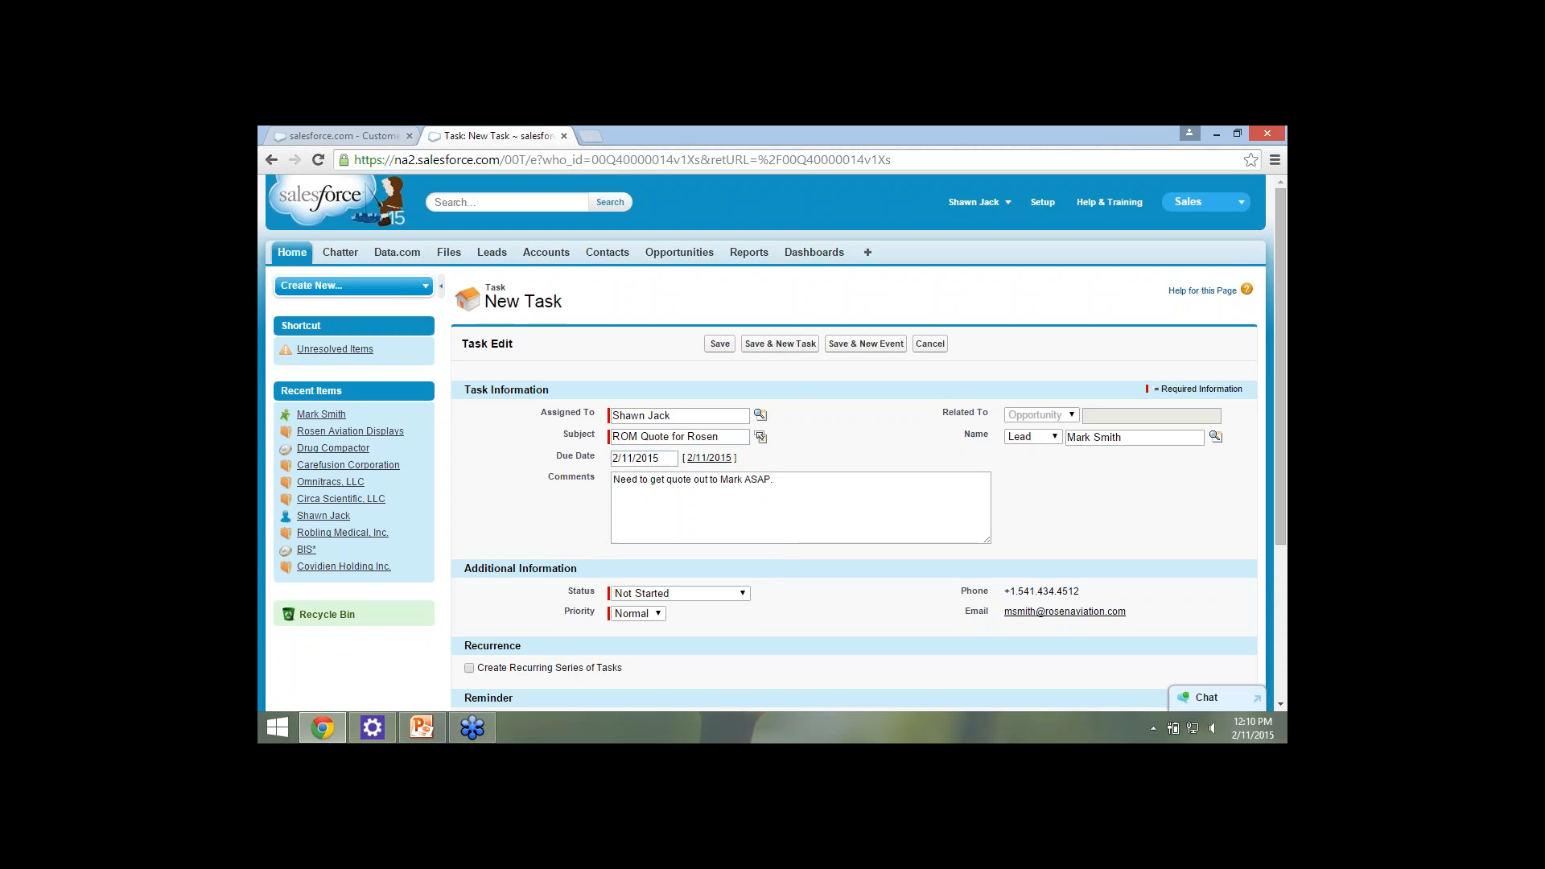
scroll(853, 442, "down", 2)
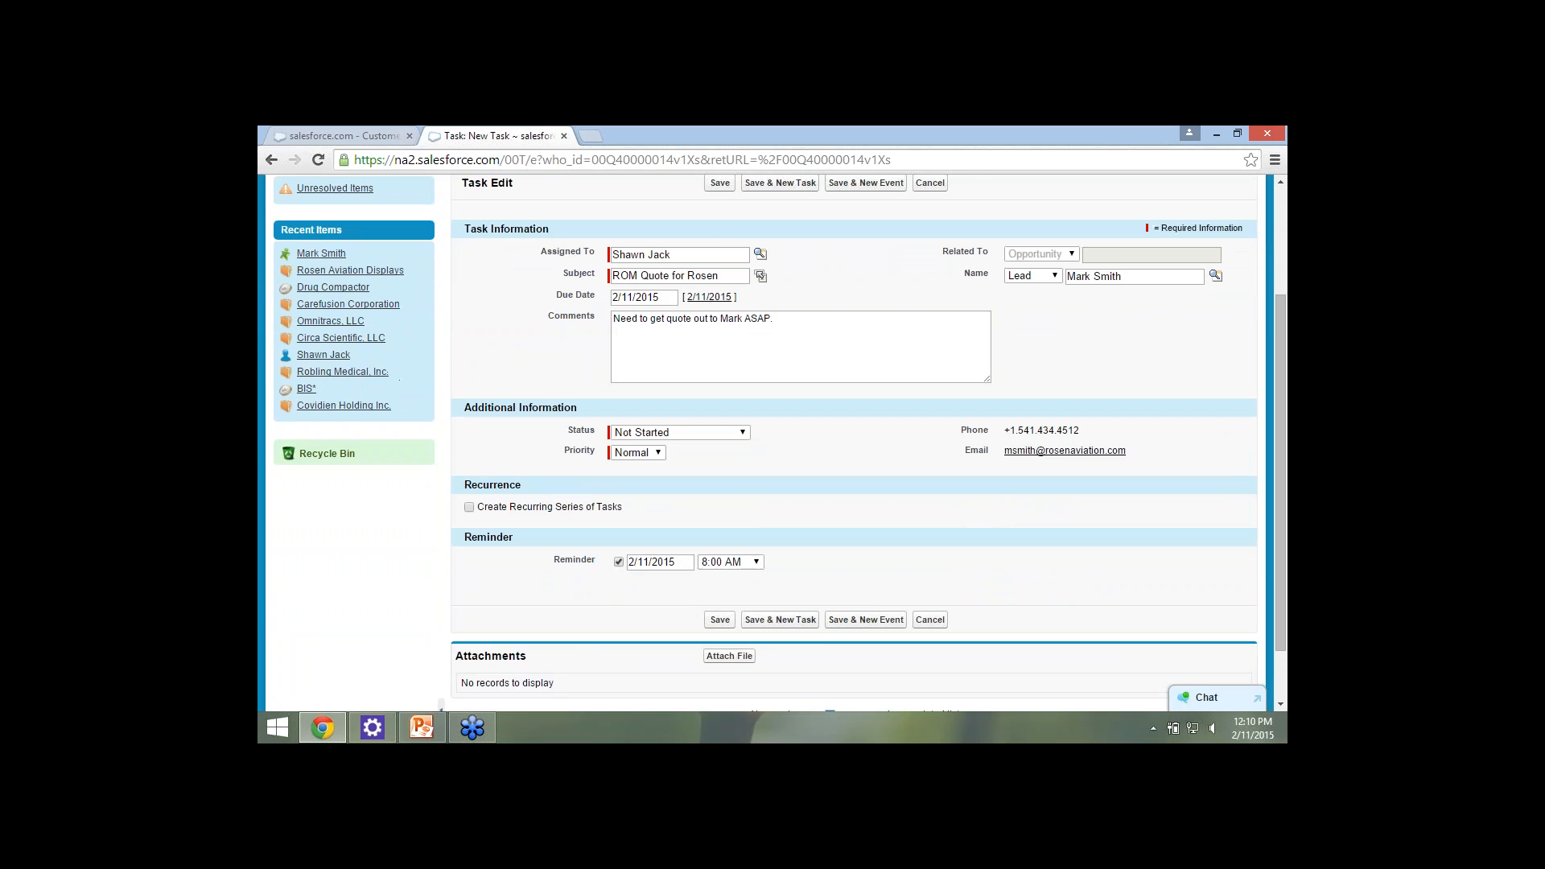
scroll(853, 442, "down", 1)
left_click(719, 550)
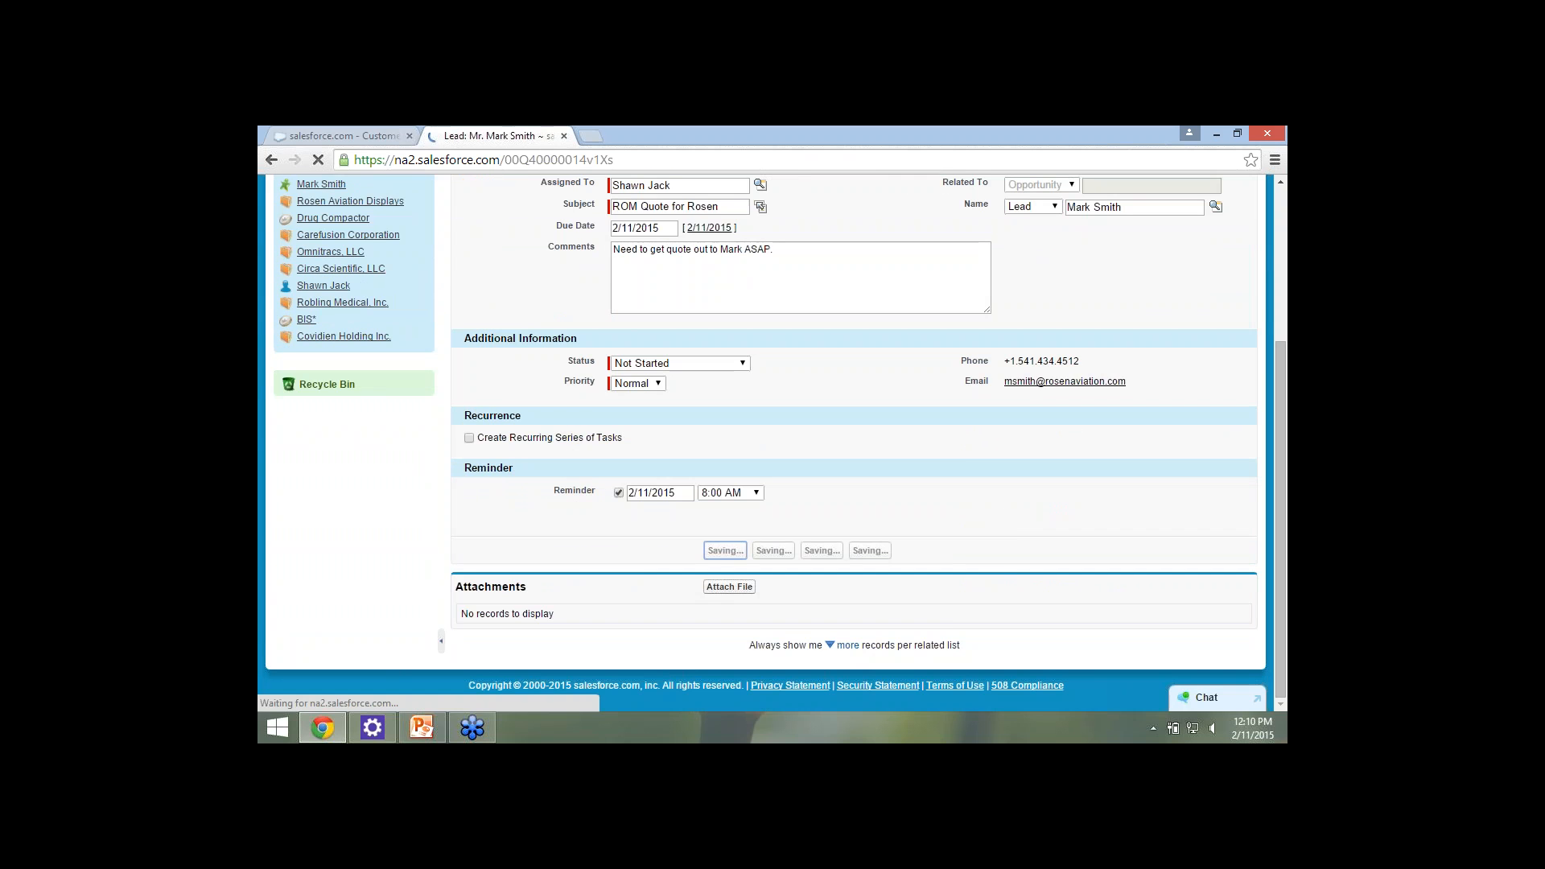
scroll(853, 443, "down", 7)
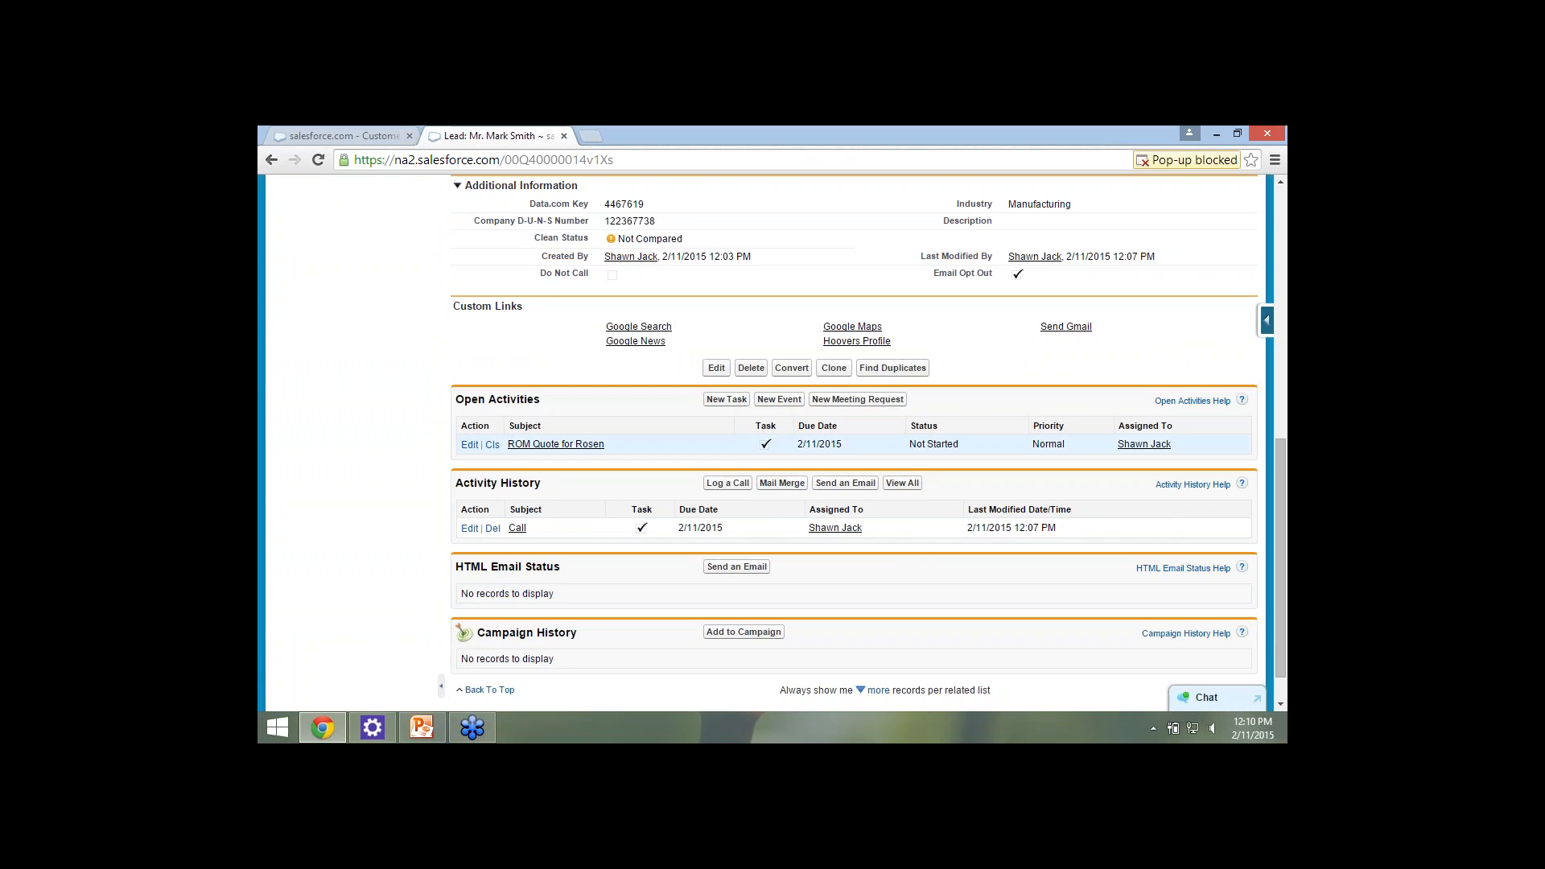
scroll(772, 443, "down", 1)
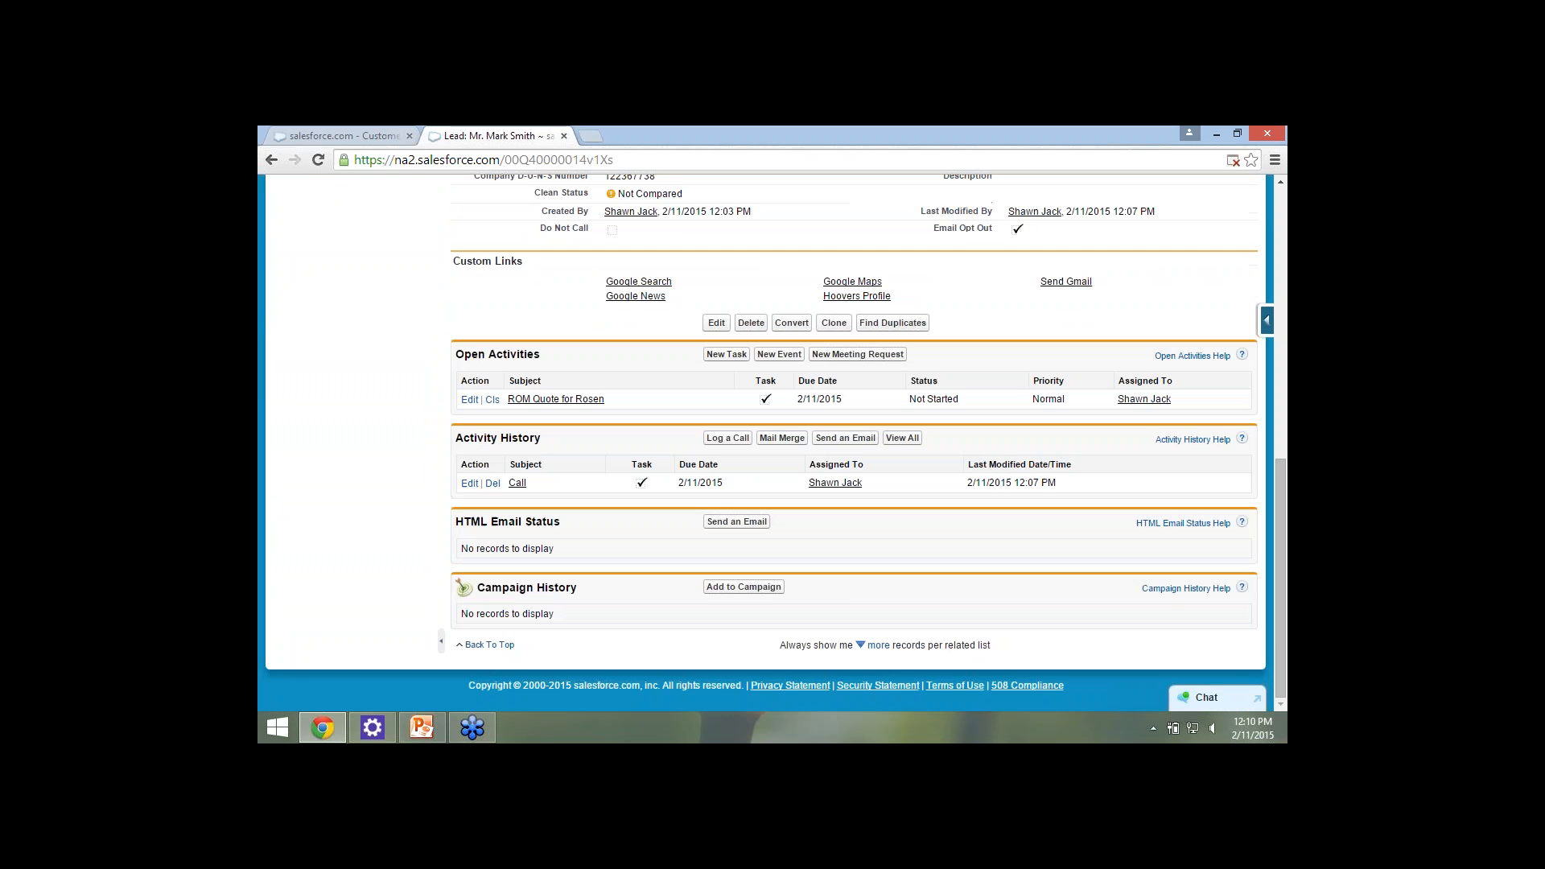
scroll(773, 443, "up", 15)
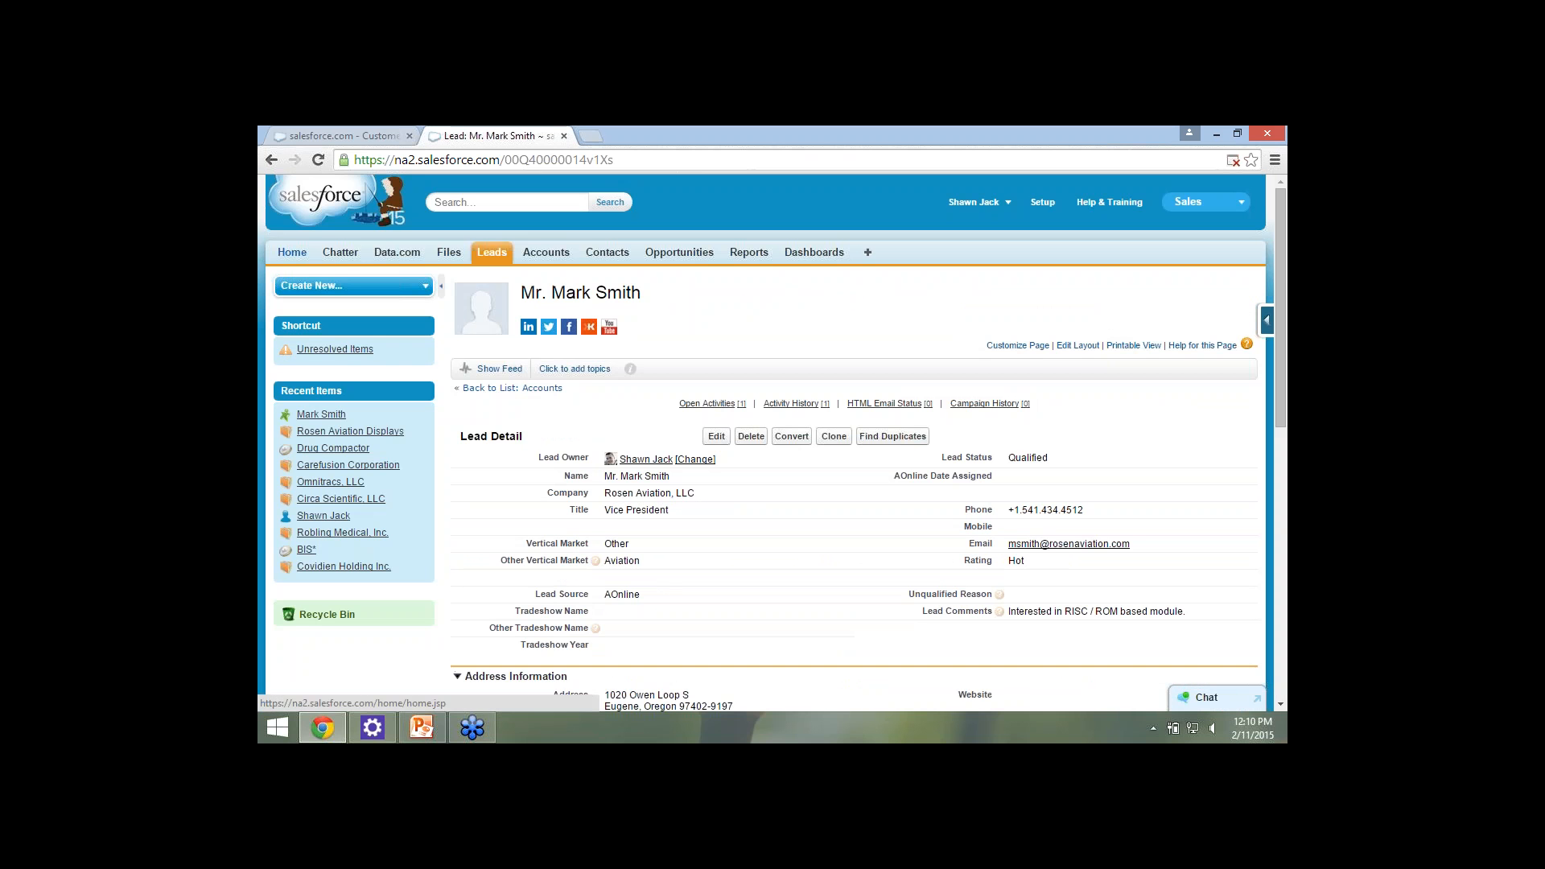
scroll(772, 443, "down", 15)
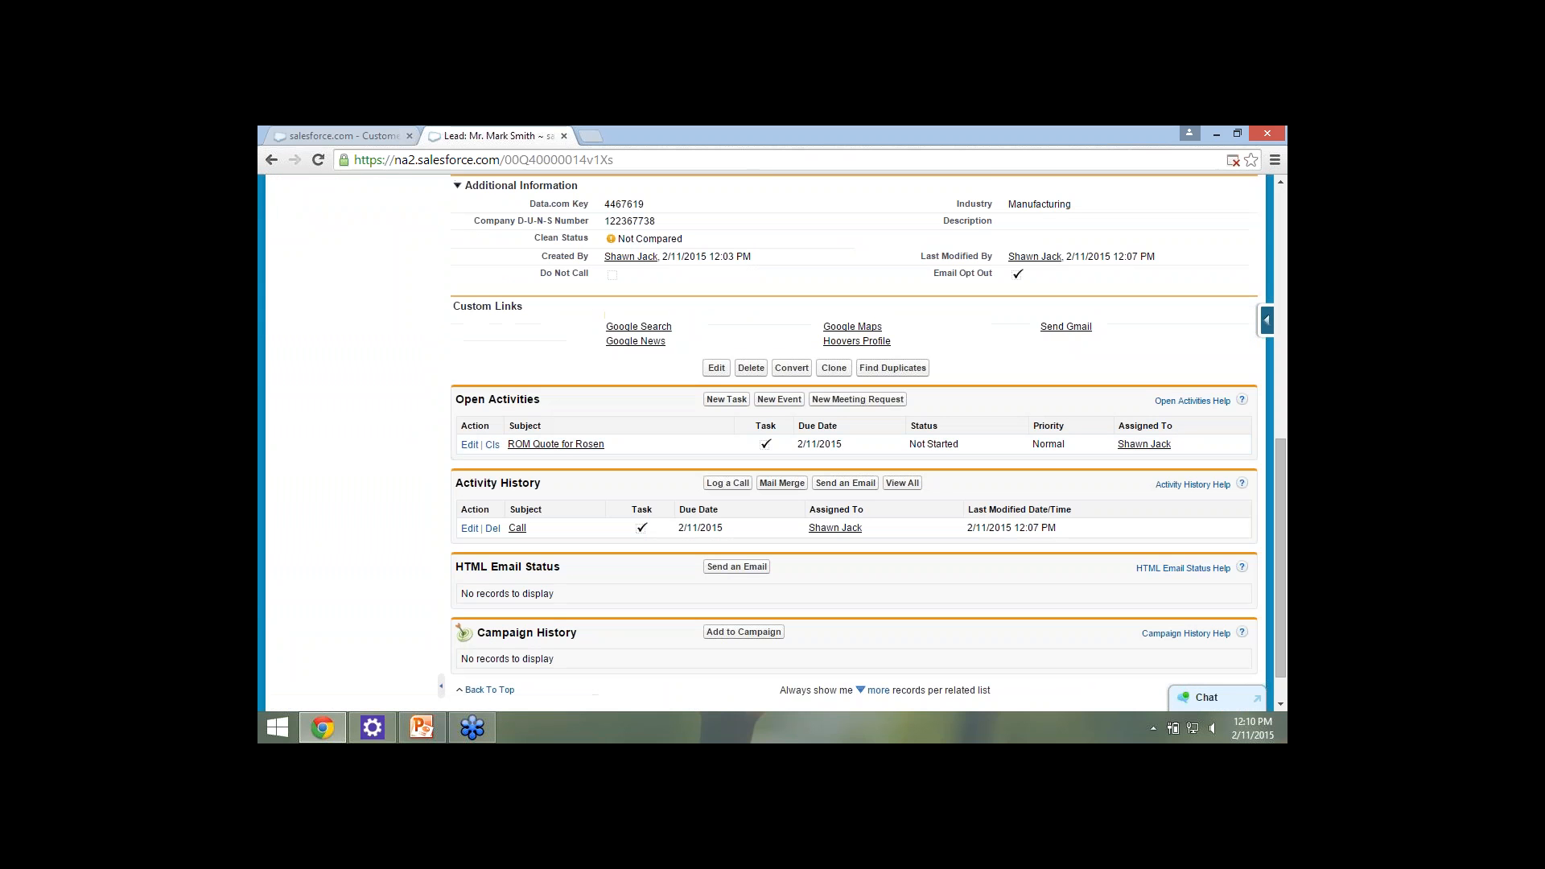
Start converting the Rosen Aviation lead with converted status Qualified and opt out of creating a new opportunity upon conversion.
scroll(773, 442, "down", 1)
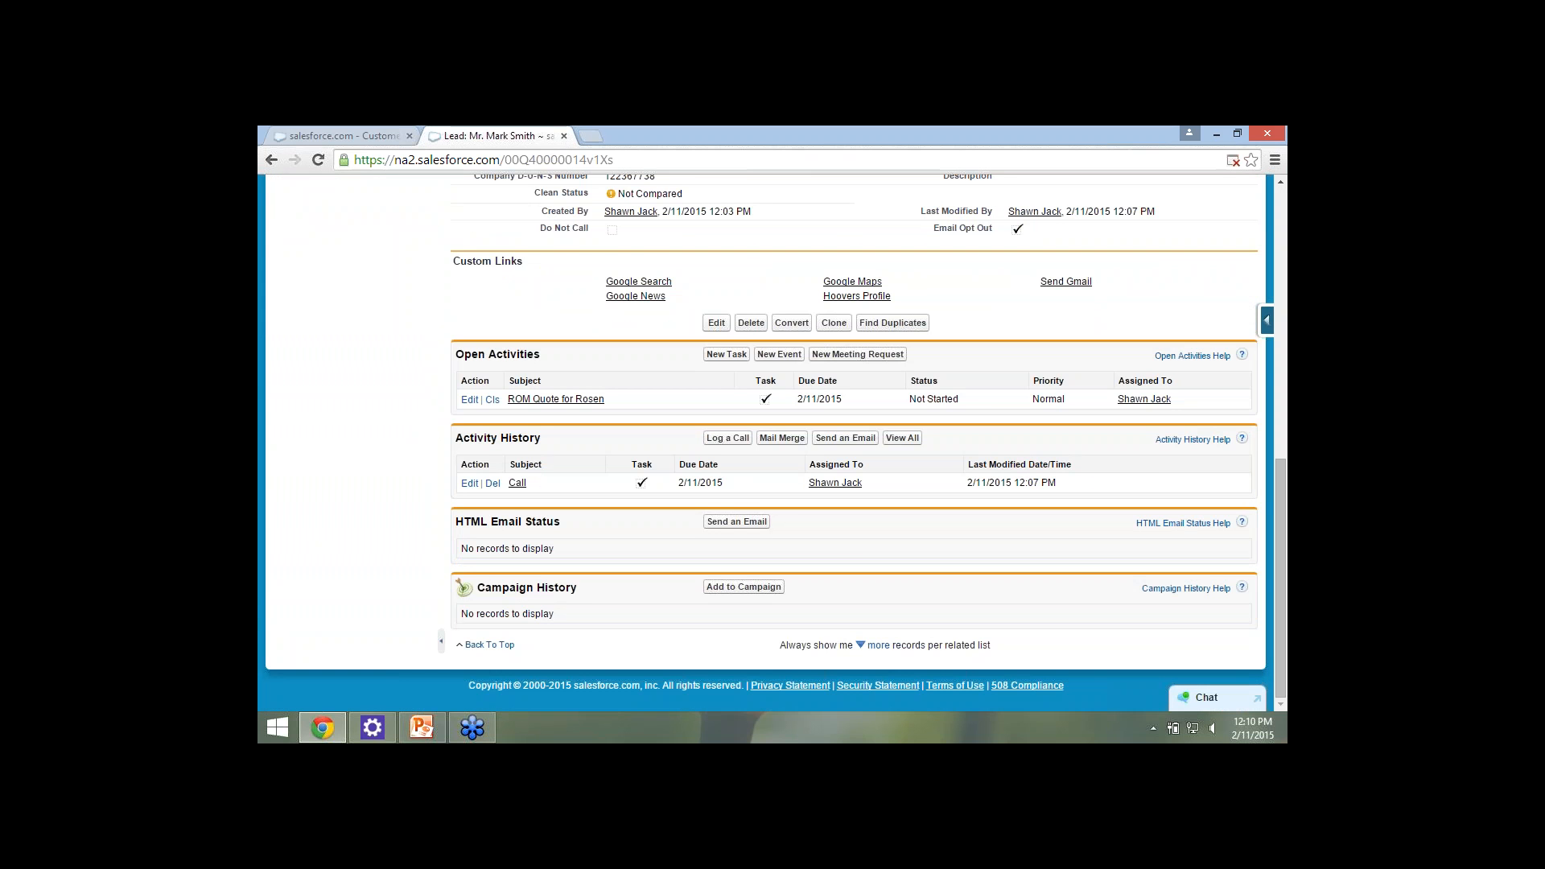
scroll(772, 442, "up", 10)
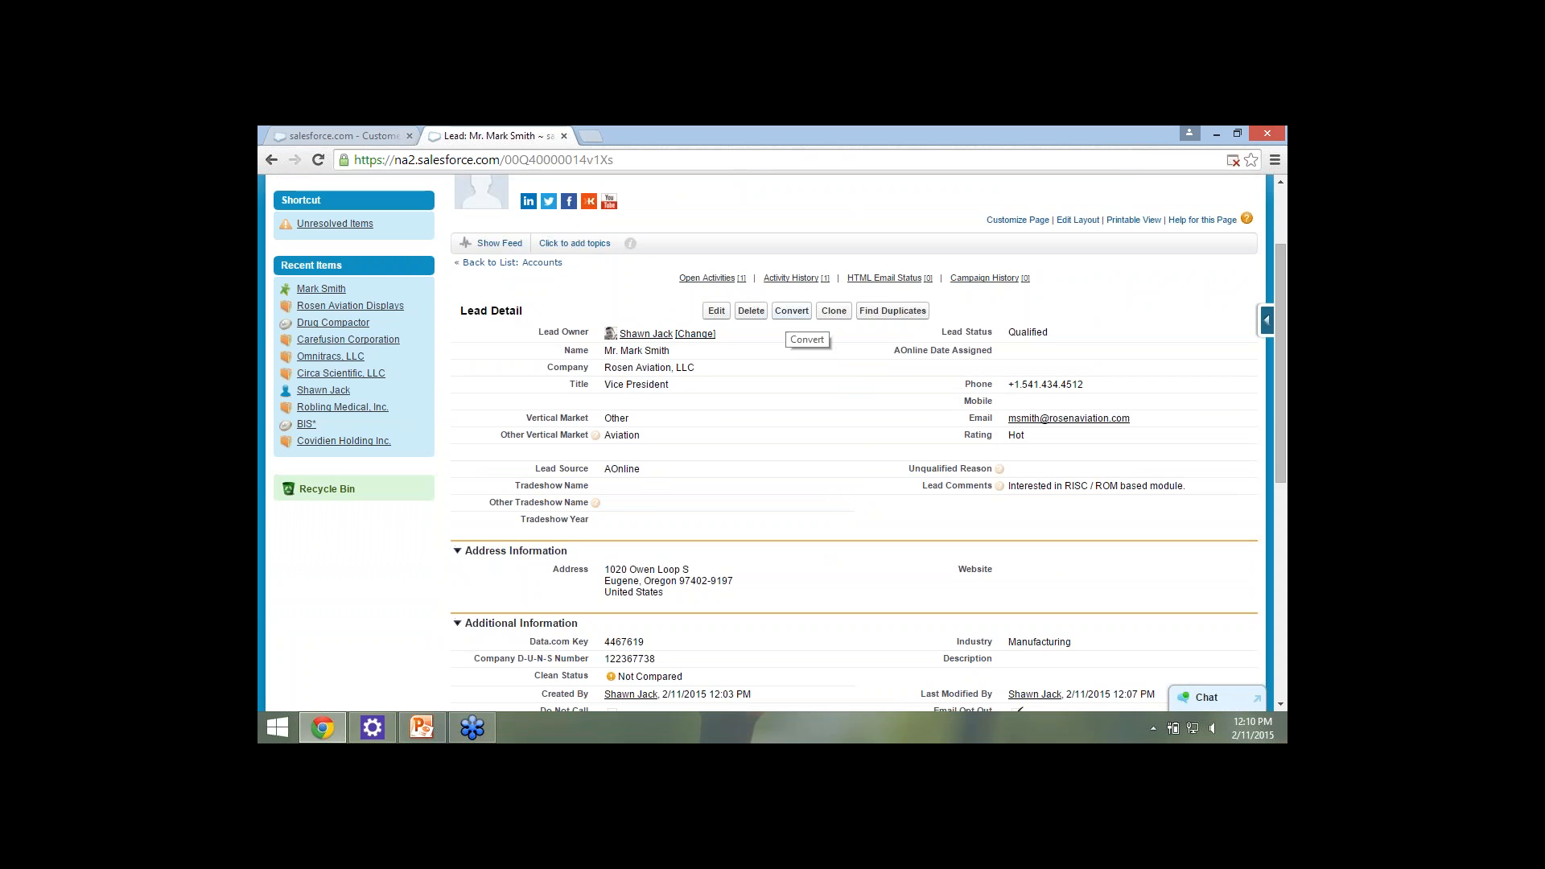
left_click(792, 311)
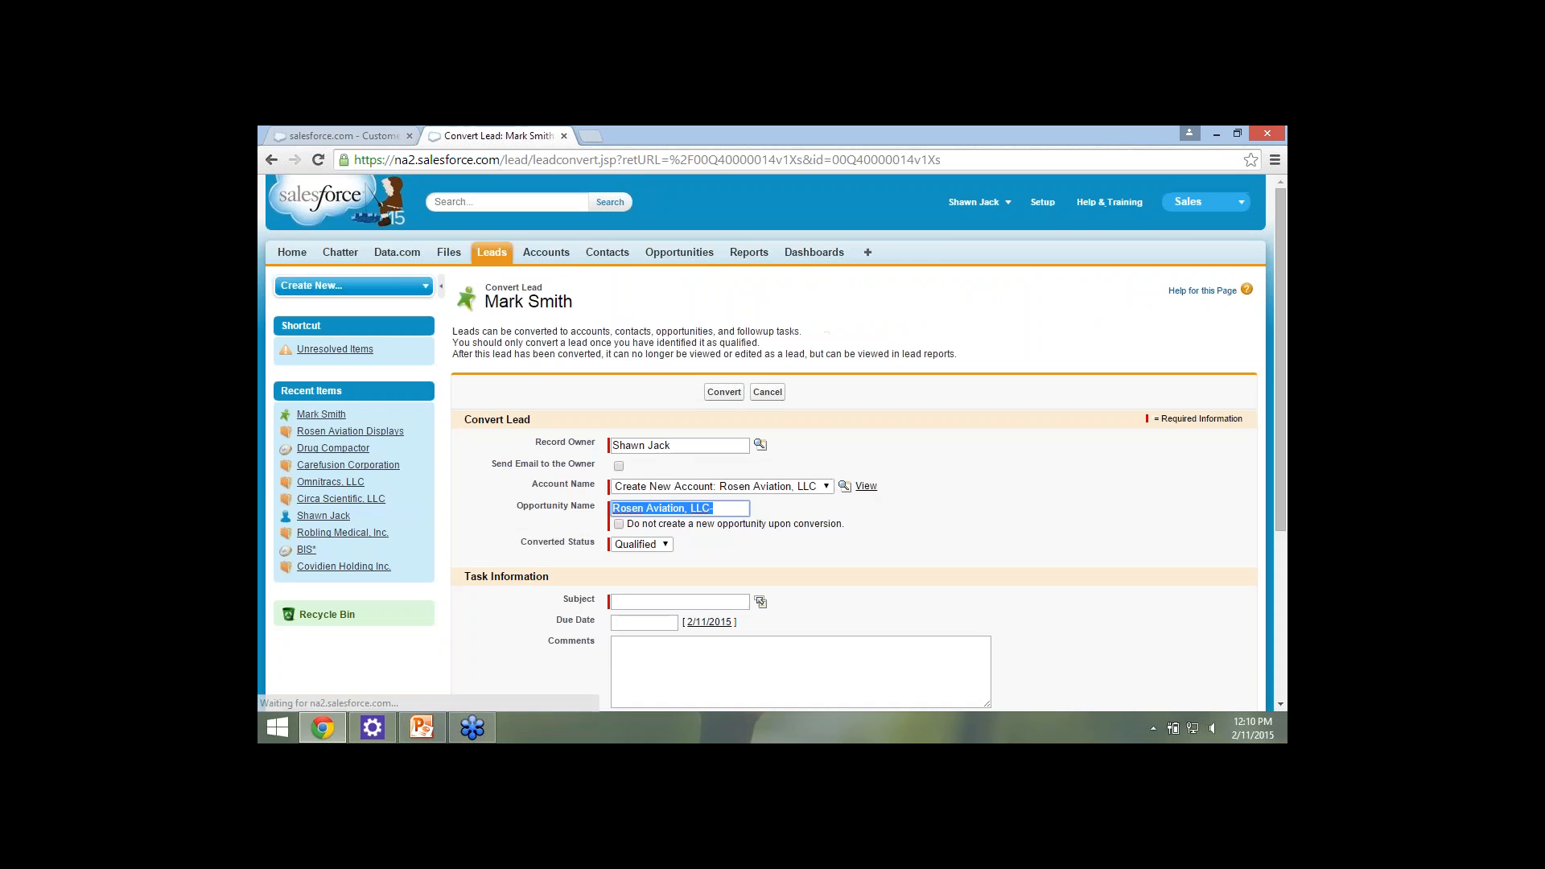
scroll(764, 442, "down", 2)
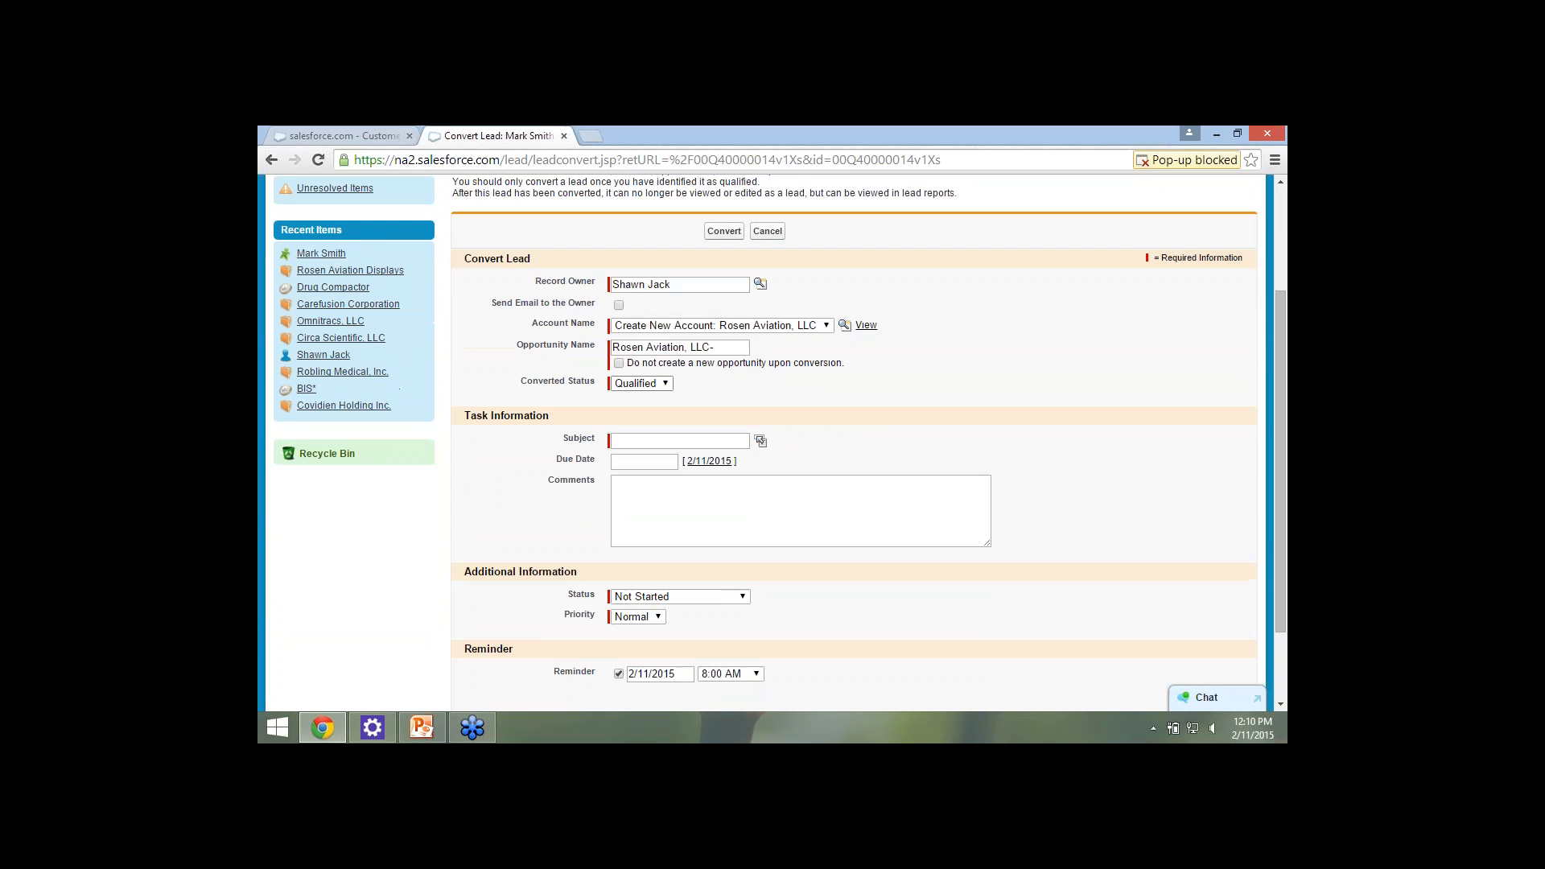
left_click(643, 383)
left_click(642, 397)
scroll(853, 442, "down", 1)
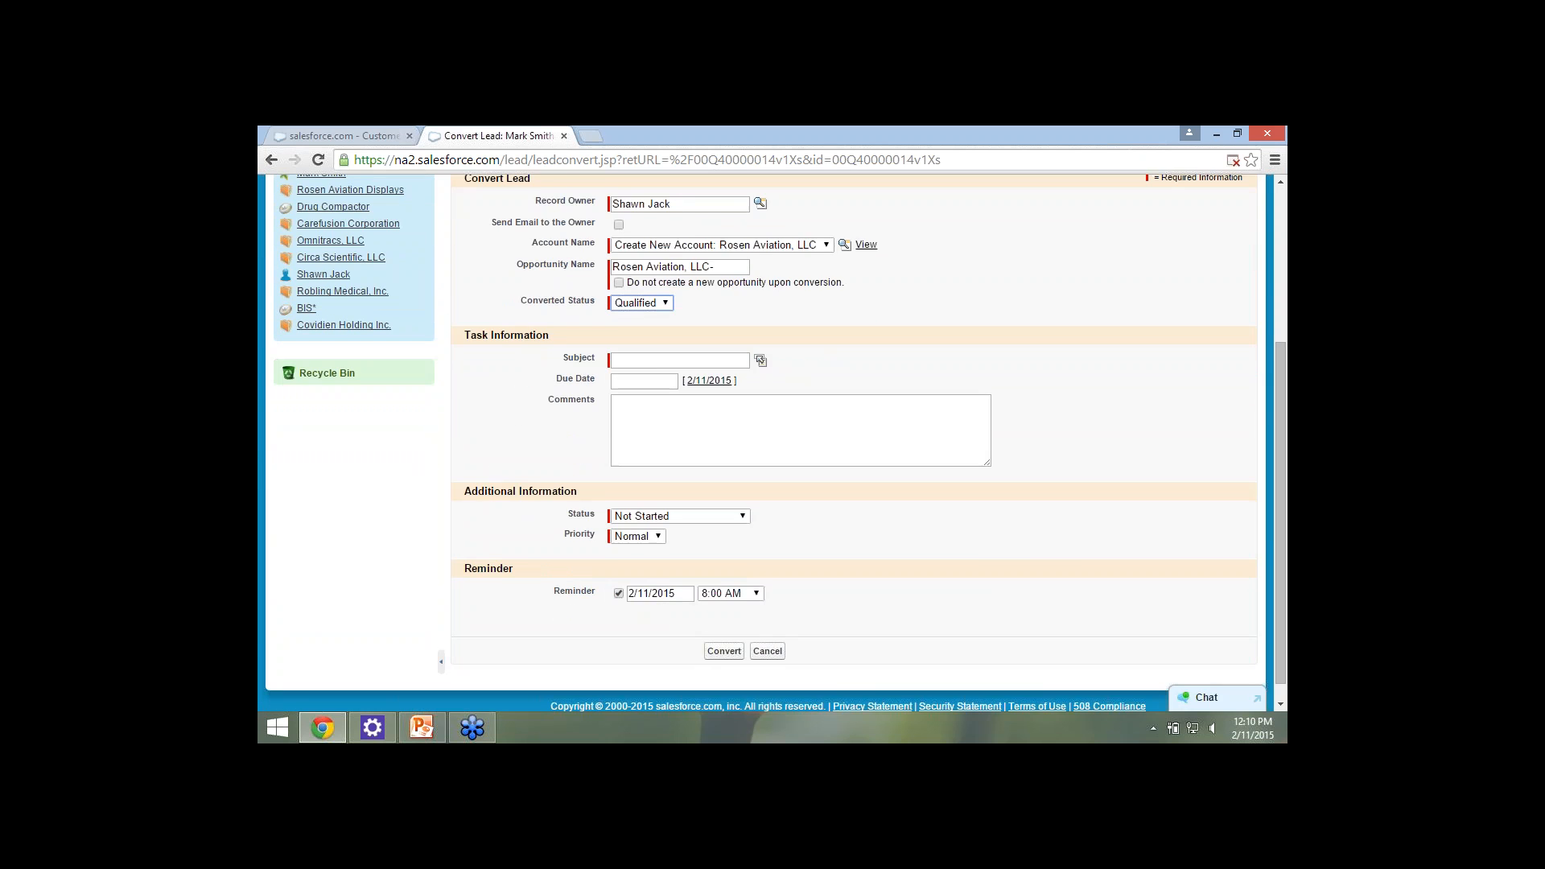
scroll(853, 443, "up", 1)
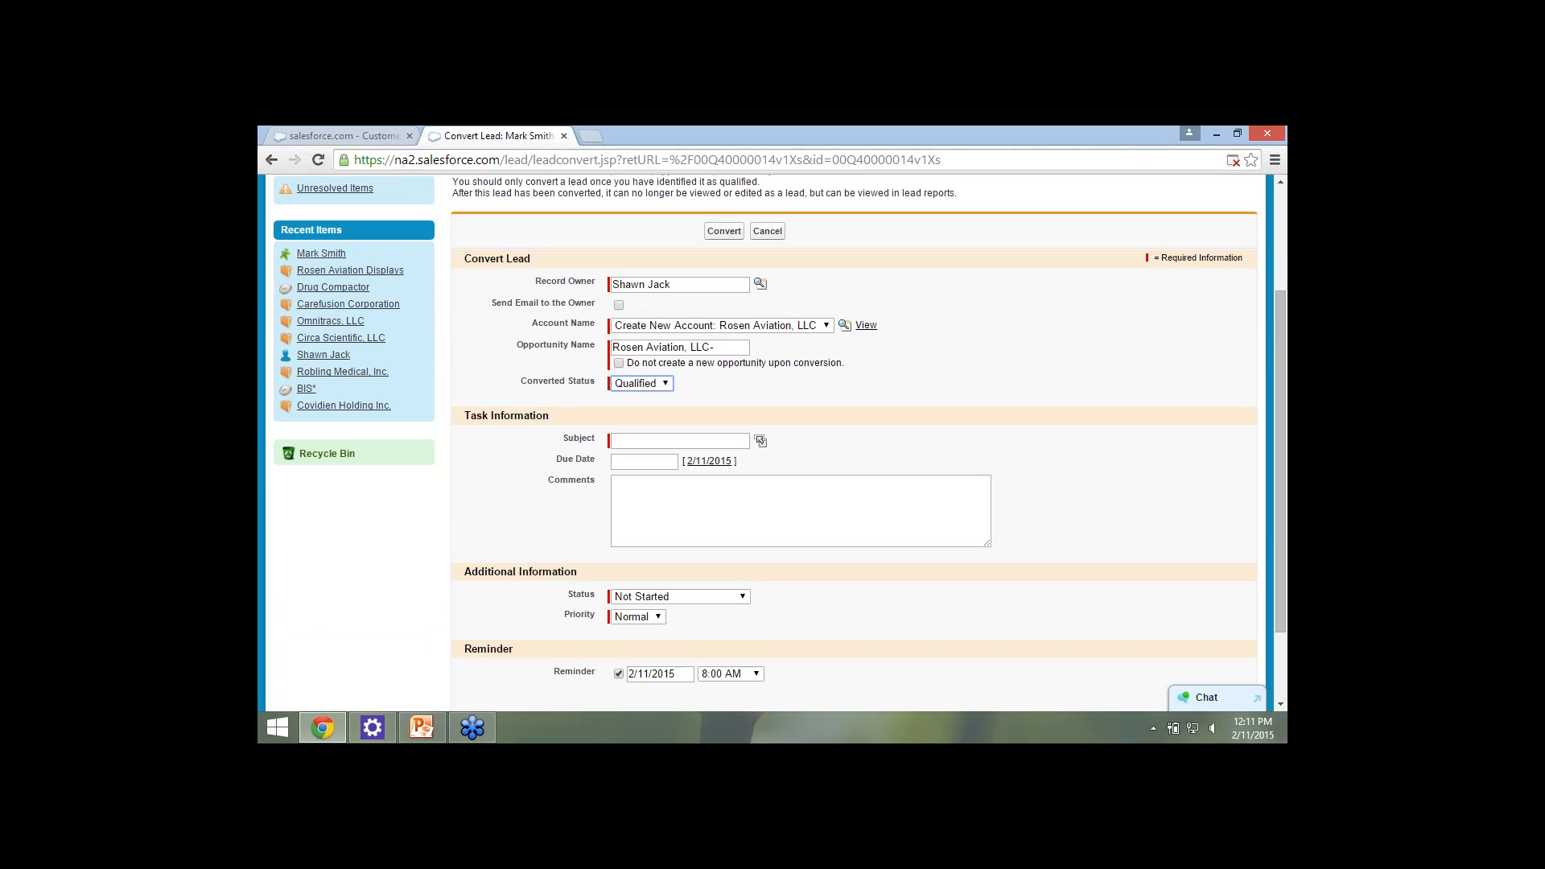
left_click(619, 363)
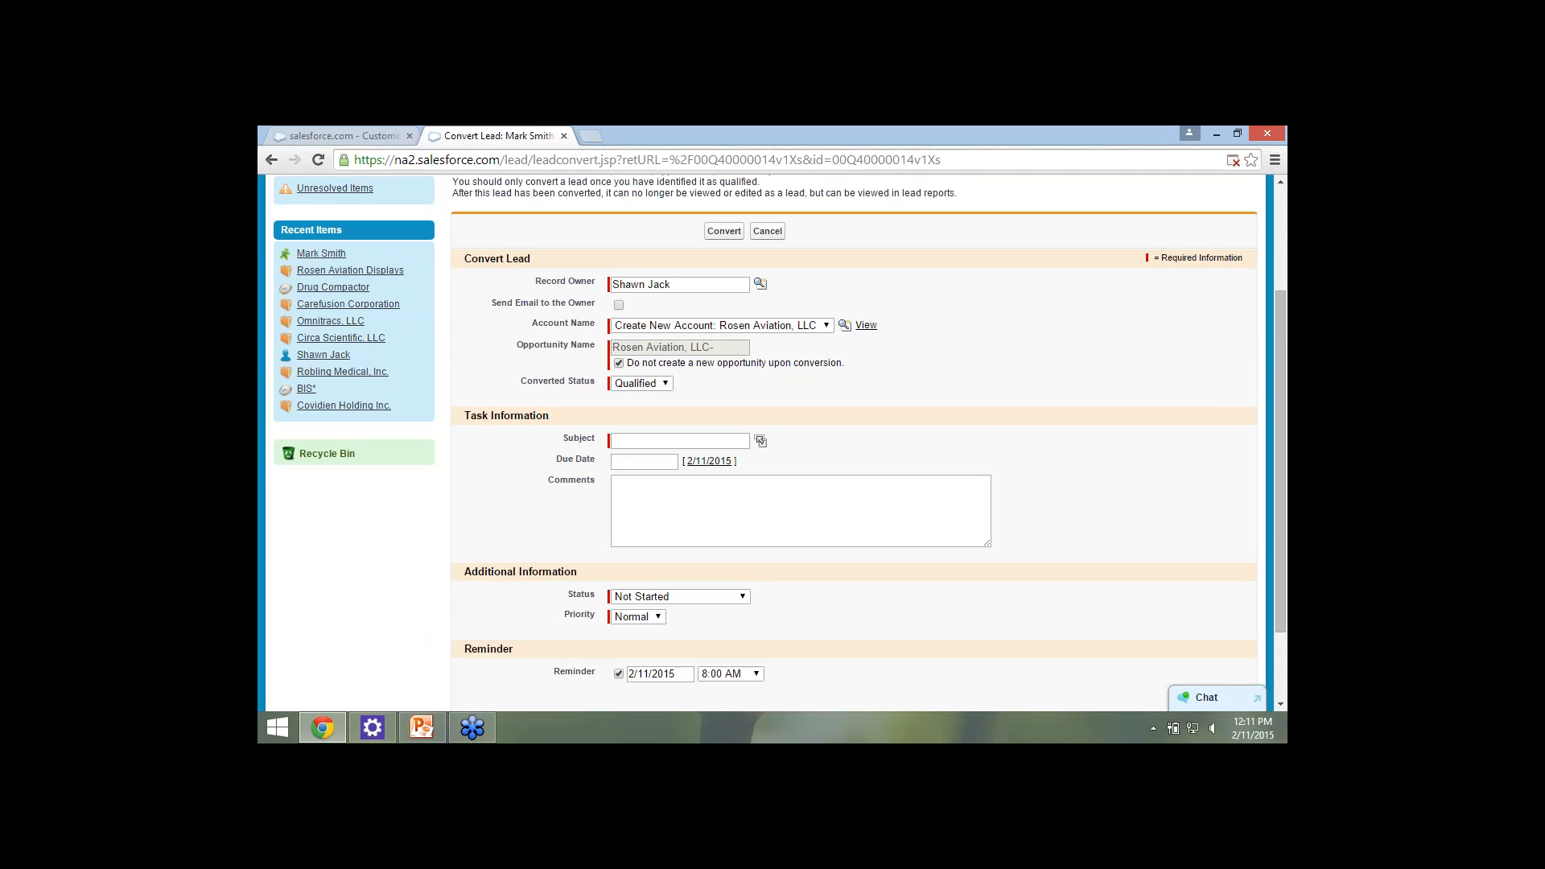
Give the conversion's follow-up task the subject "Follow-up on Quote for ROM" and the due date 2/12/2015.
scroll(853, 442, "down", 1)
left_click(724, 360)
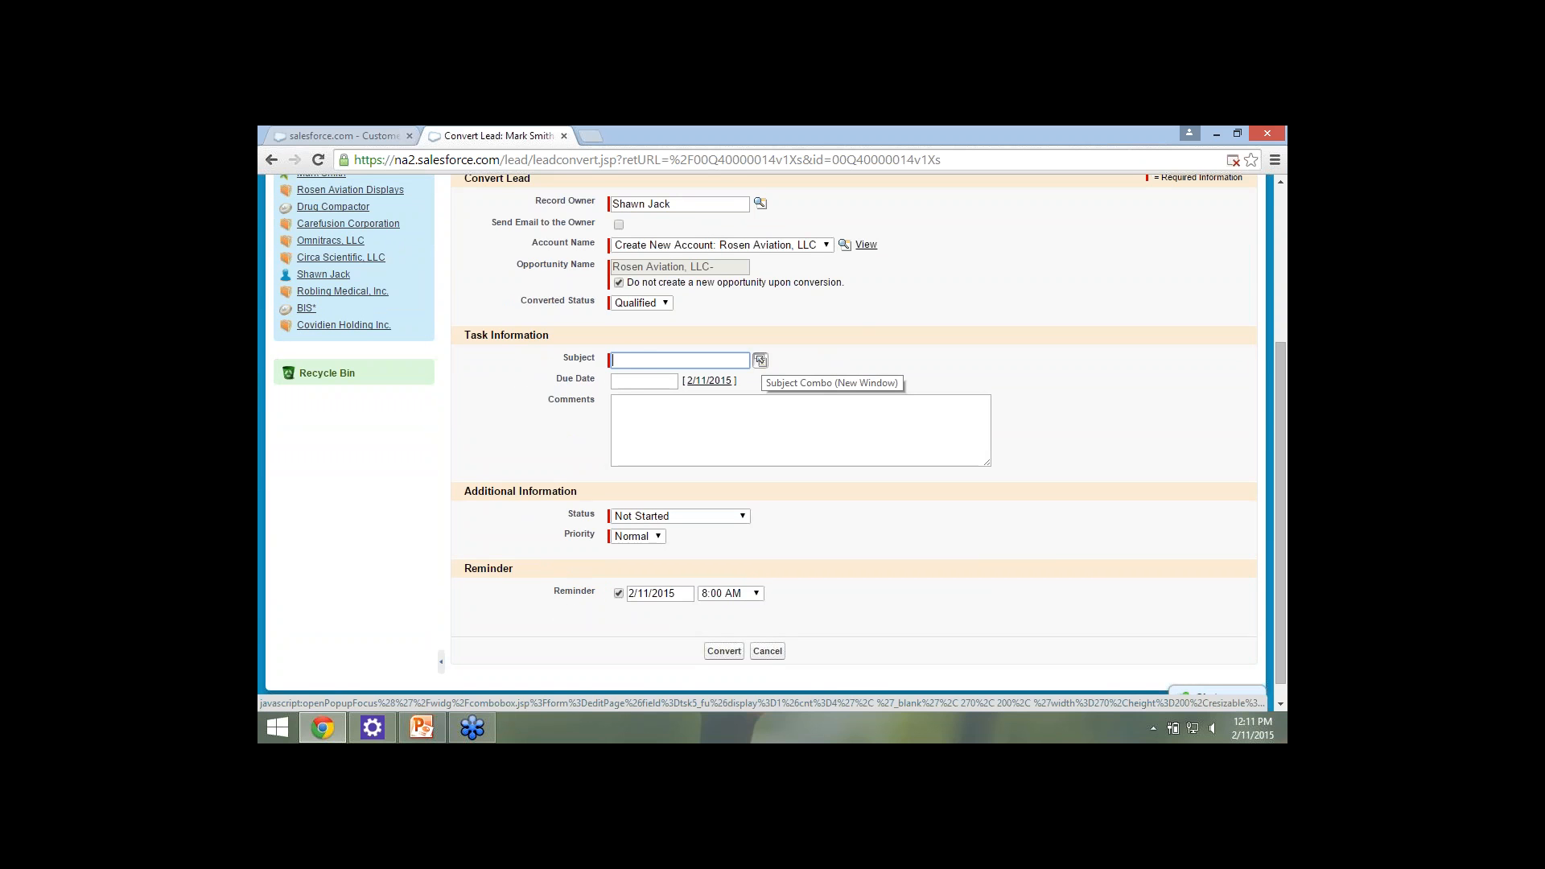
type("Follow-up on Quote for ROM")
left_click(644, 382)
left_click(715, 444)
Comment on the task to send the contact the quote today and circle back about any questions on the quote or deliverables, and convert the lead.
left_click(714, 434)
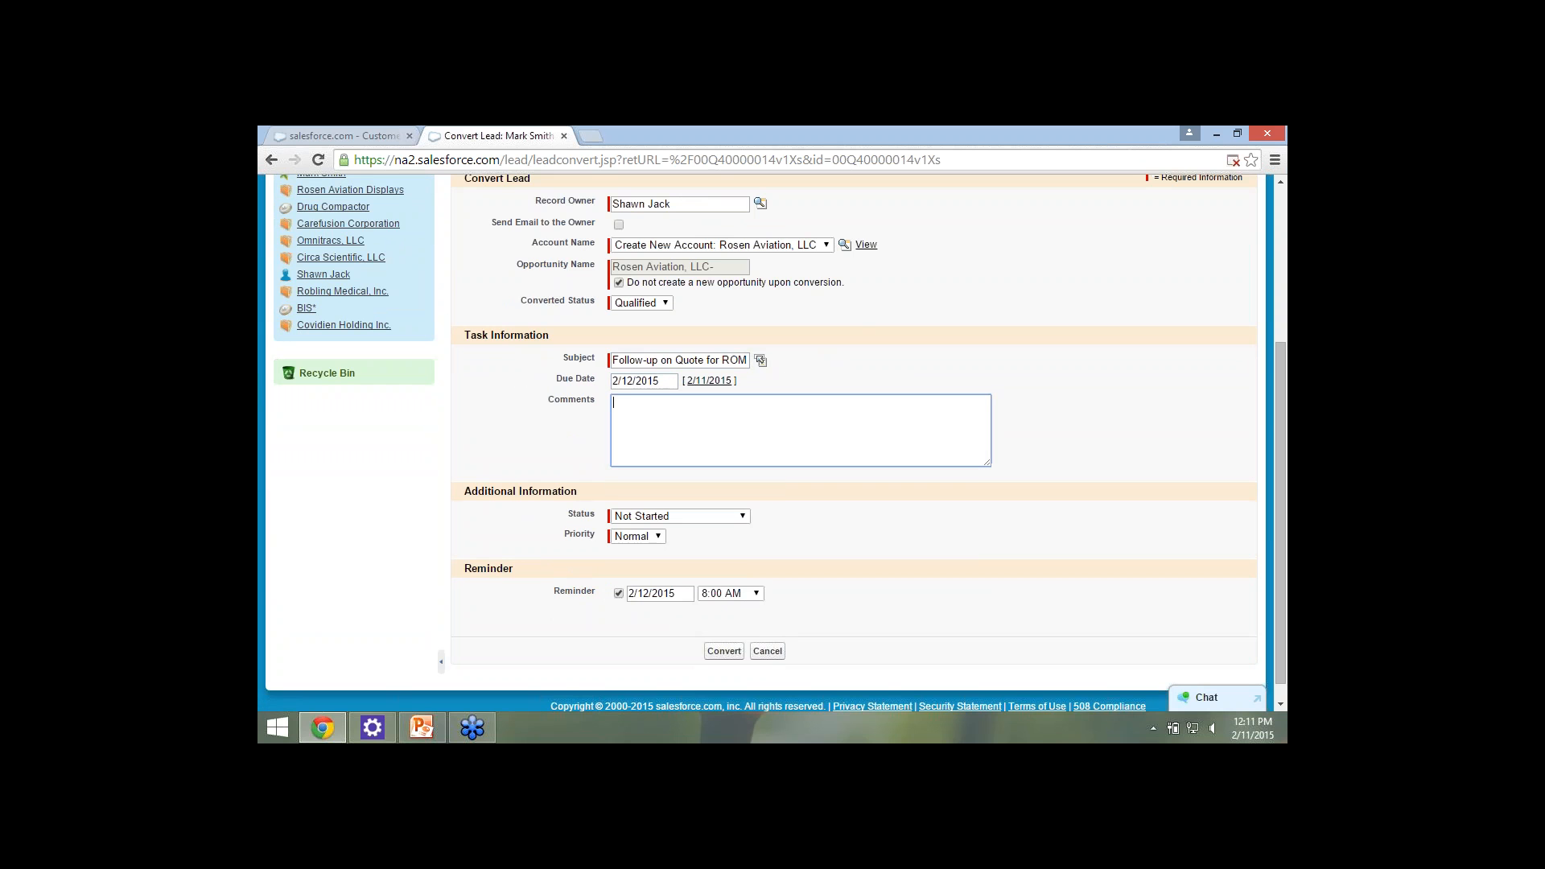
type("Send quote to Mark today... Circle back and ensure he ")
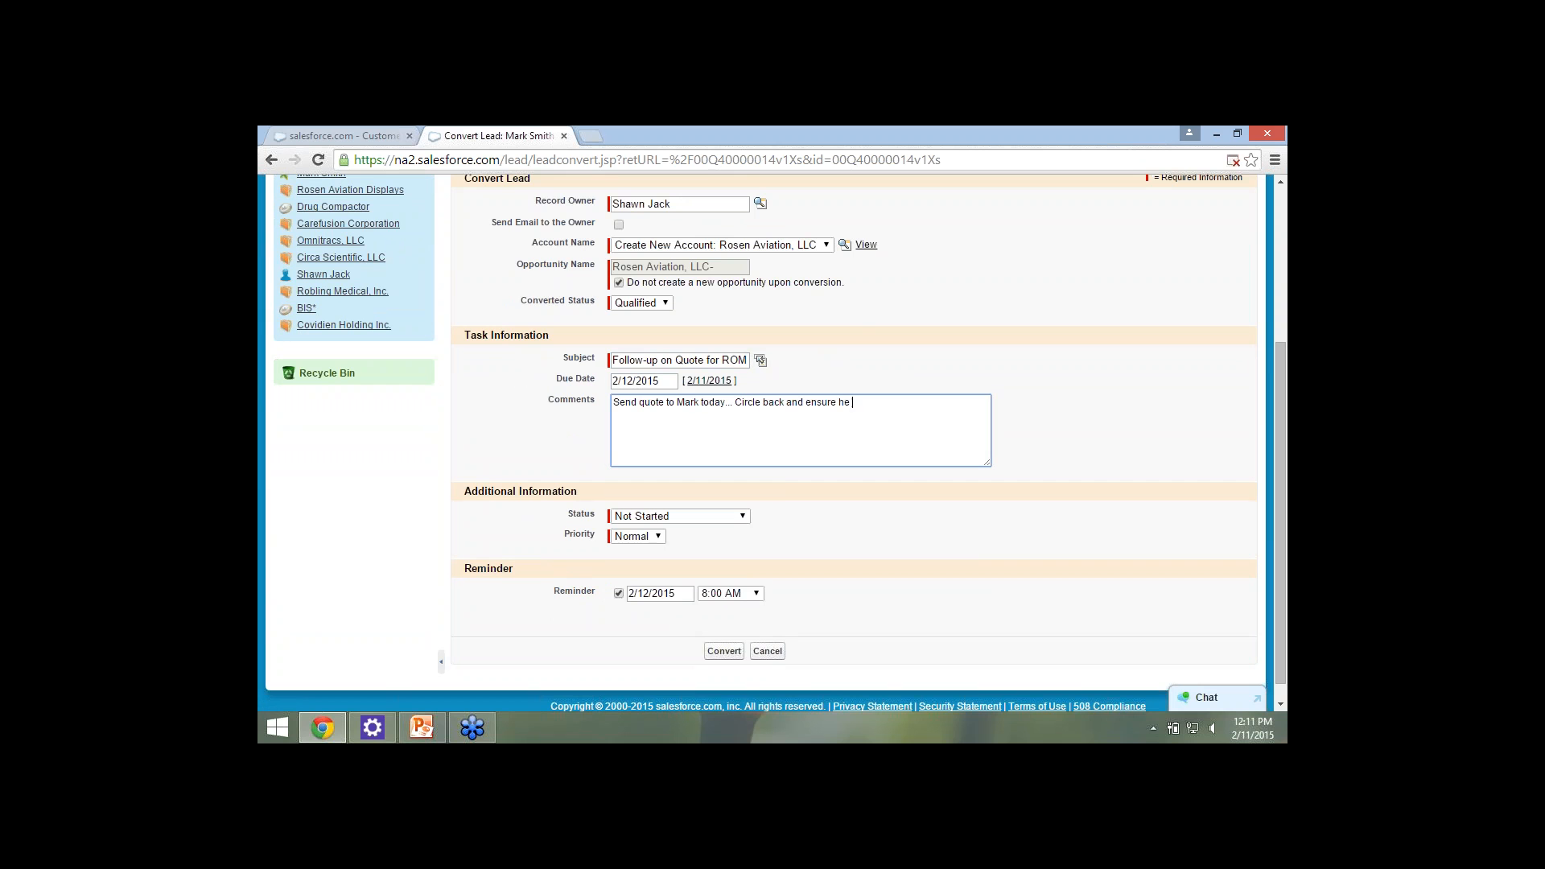
type("has no question s about the quote or")
key("BackSpace")
key("BackSpace")
type("and or deliverables.")
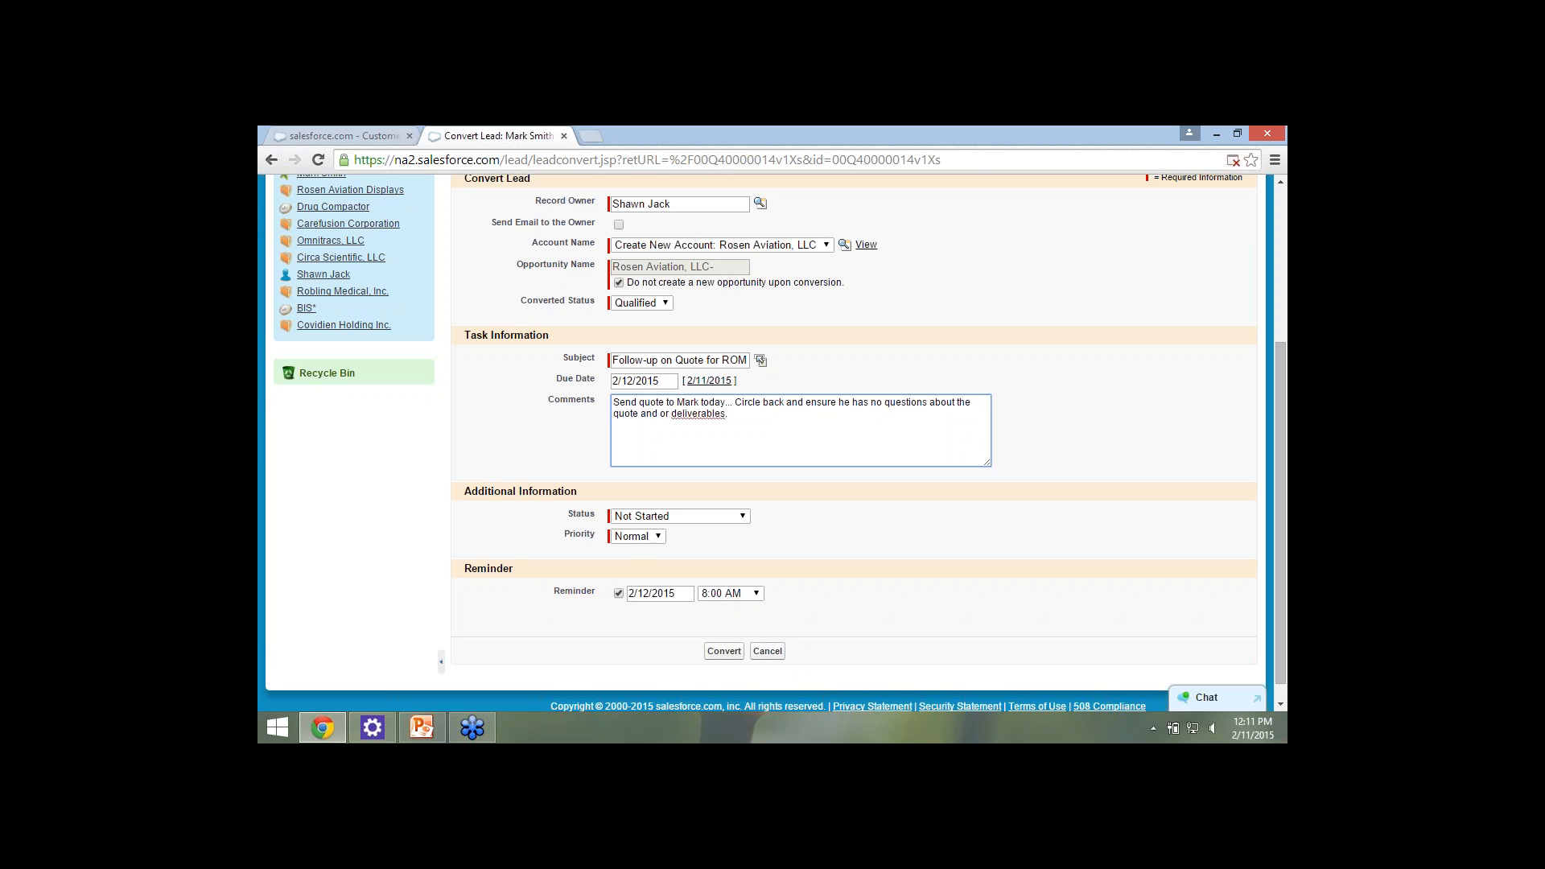
left_click(1078, 434)
scroll(1079, 434, "down", 1)
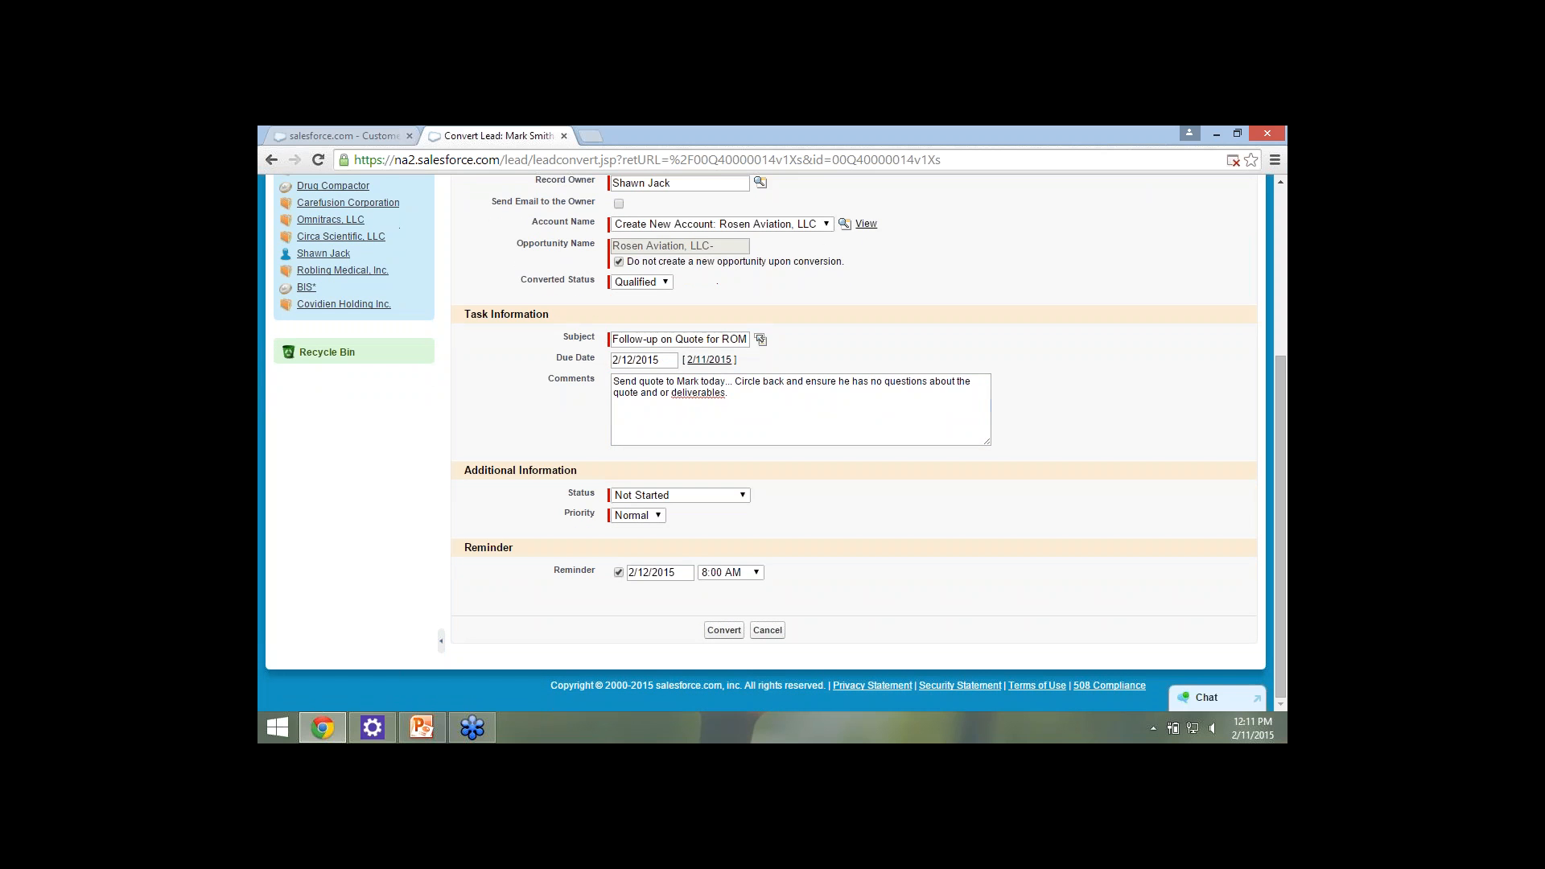
left_click(724, 630)
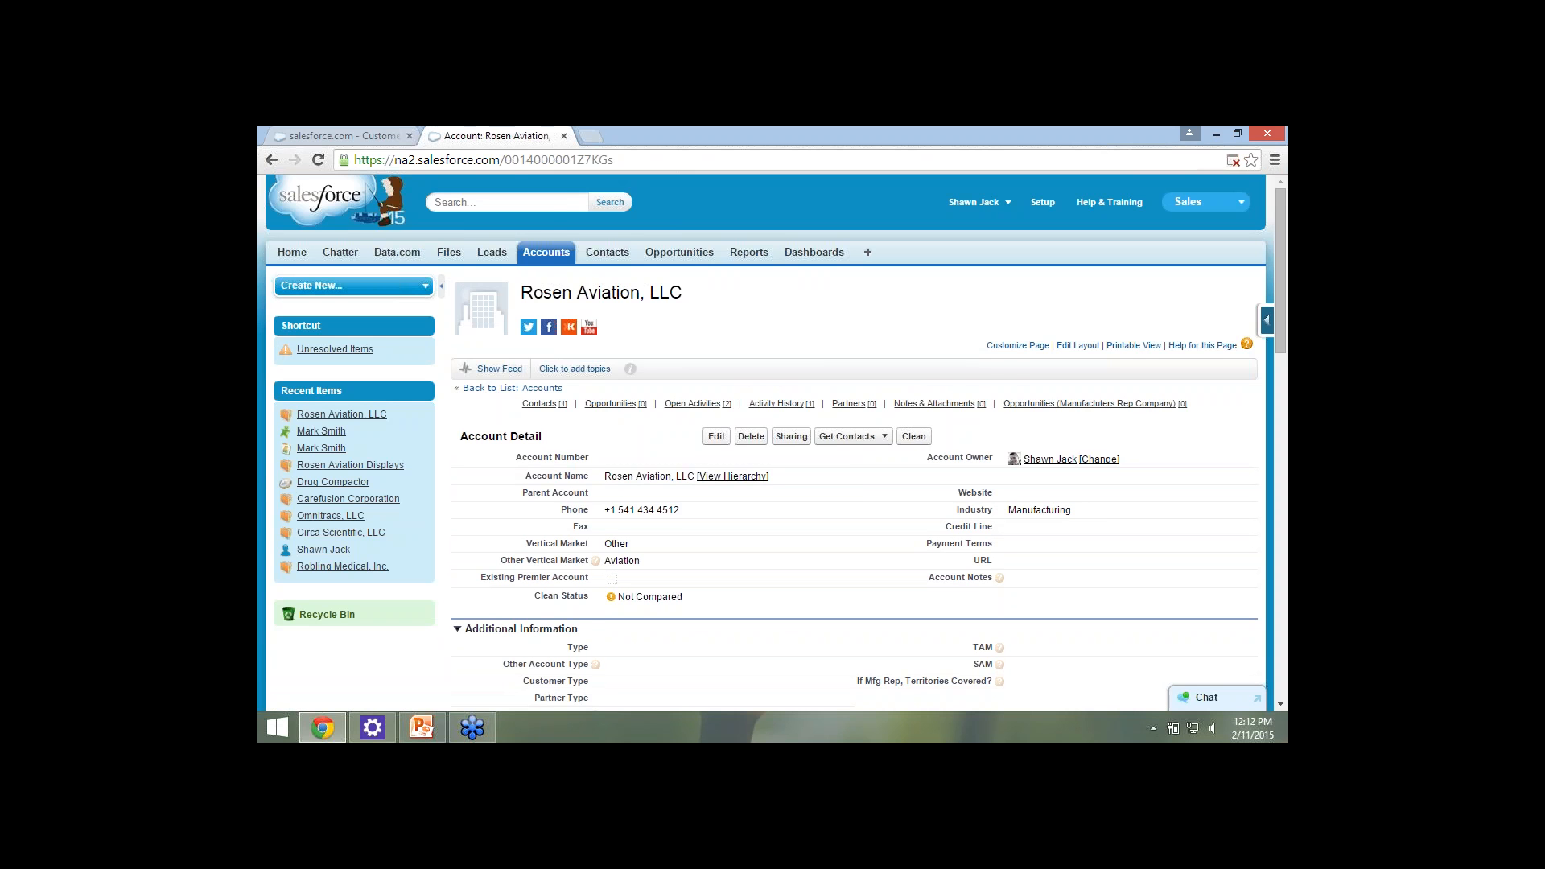
Review the Rosen Aviation, LLC account's details and its related contacts, opportunities, open activities and activity history.
scroll(725, 463, "down", 1)
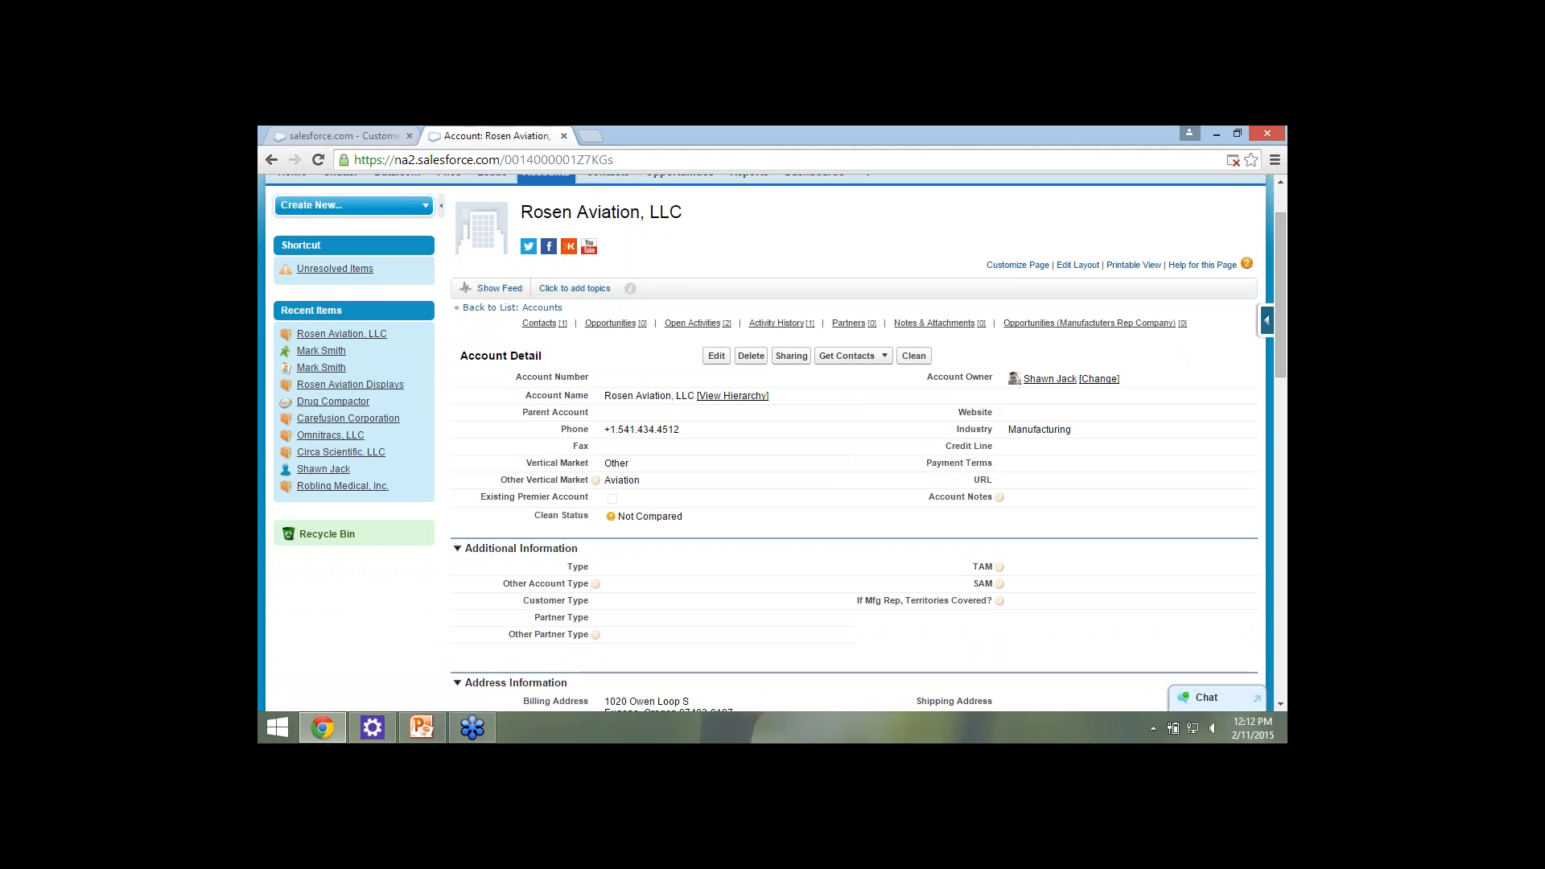
mouse_move(544, 323)
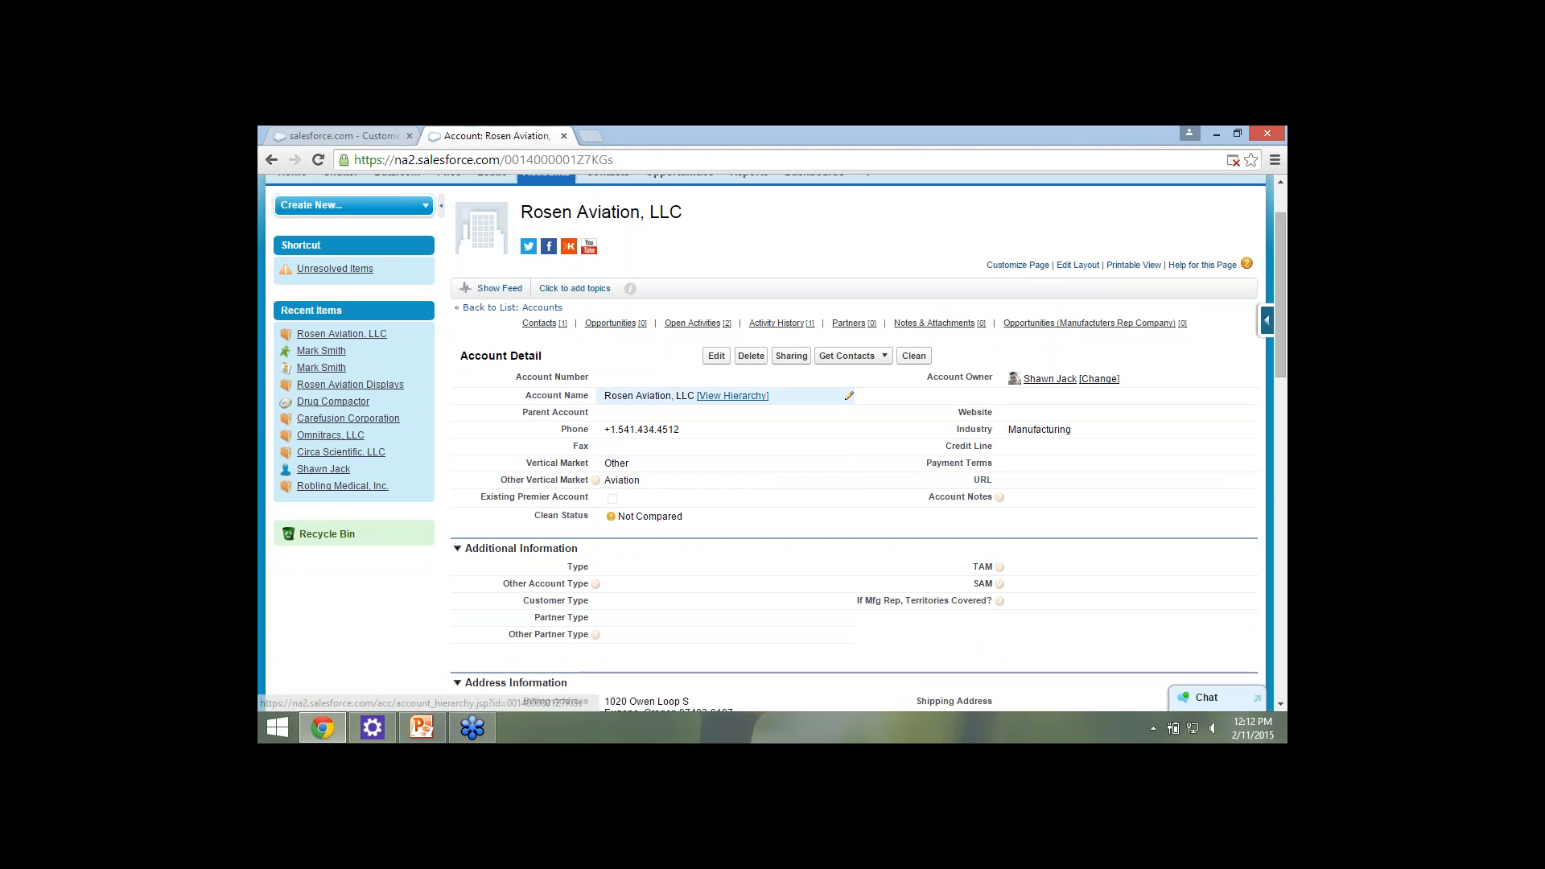
scroll(852, 442, "down", 15)
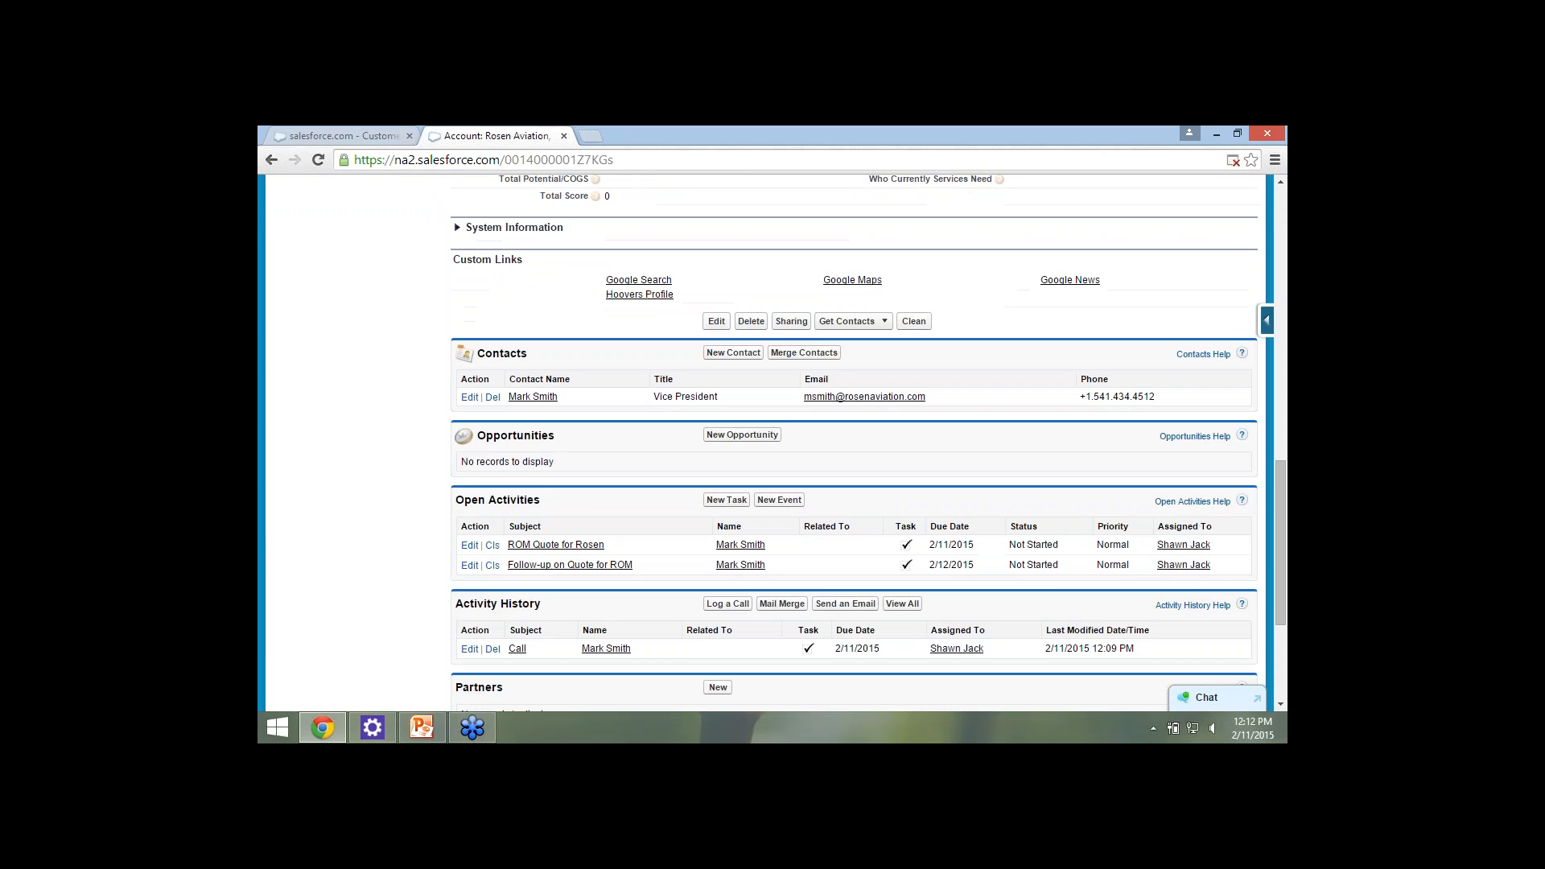
scroll(853, 474, "down", 1)
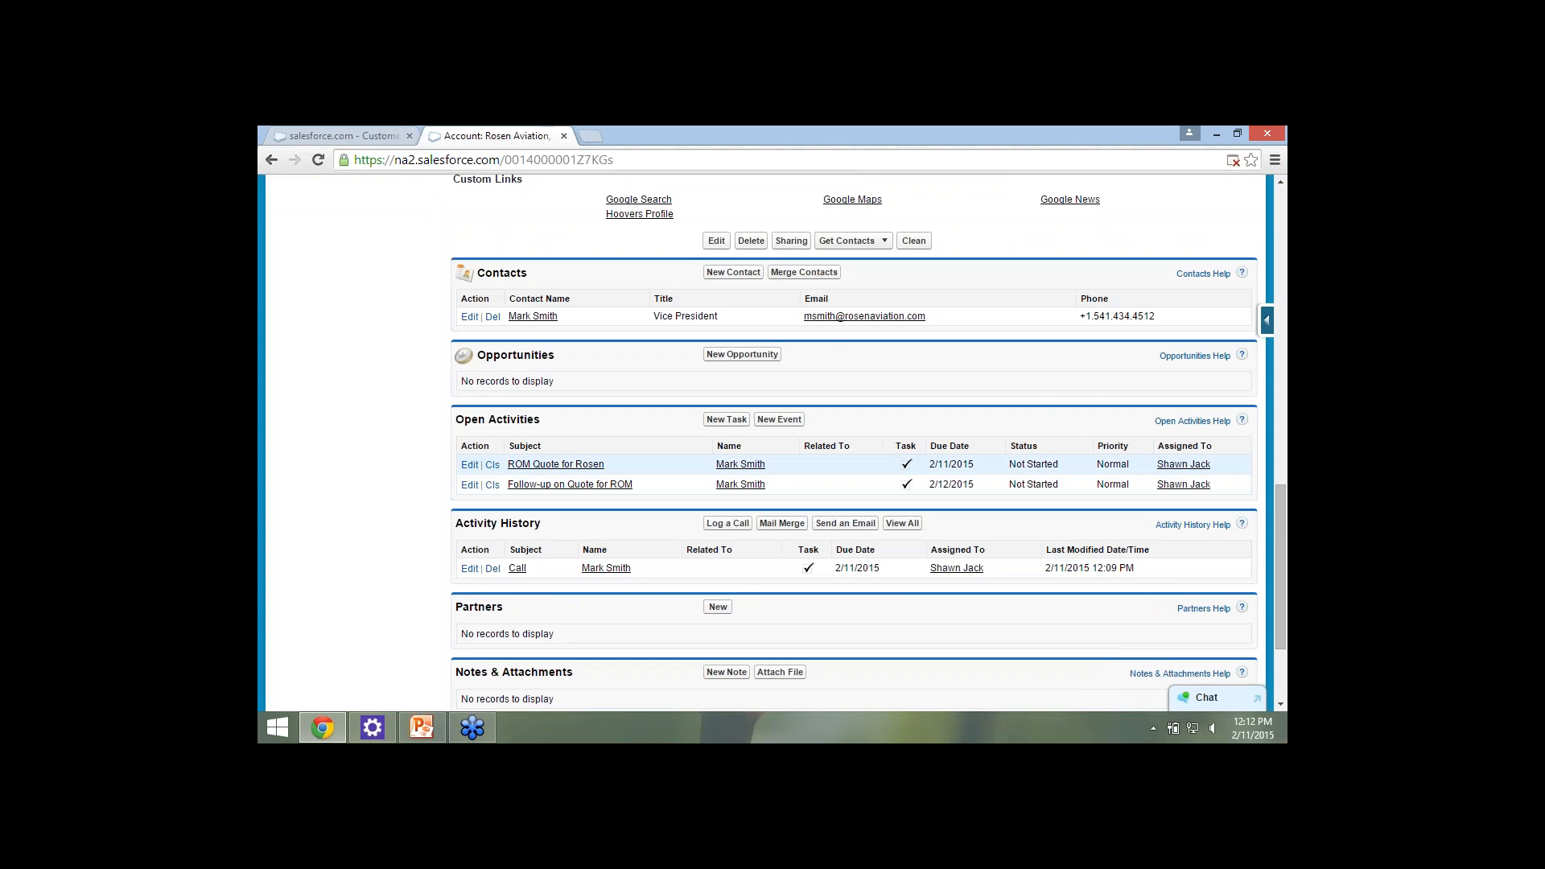
scroll(852, 464, "down", 2)
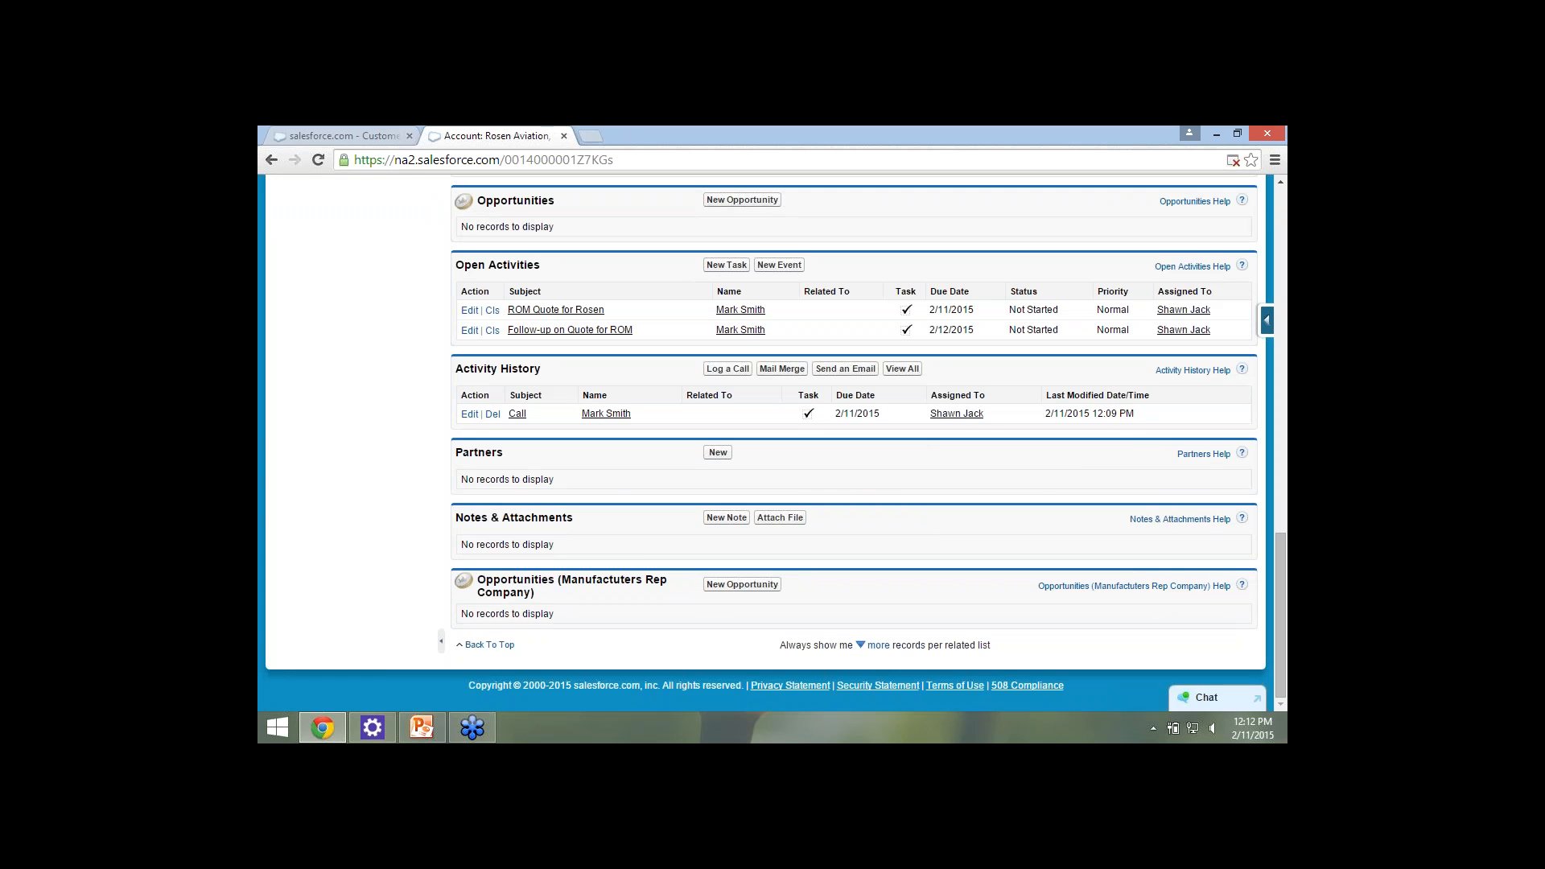
scroll(853, 451, "up", 15)
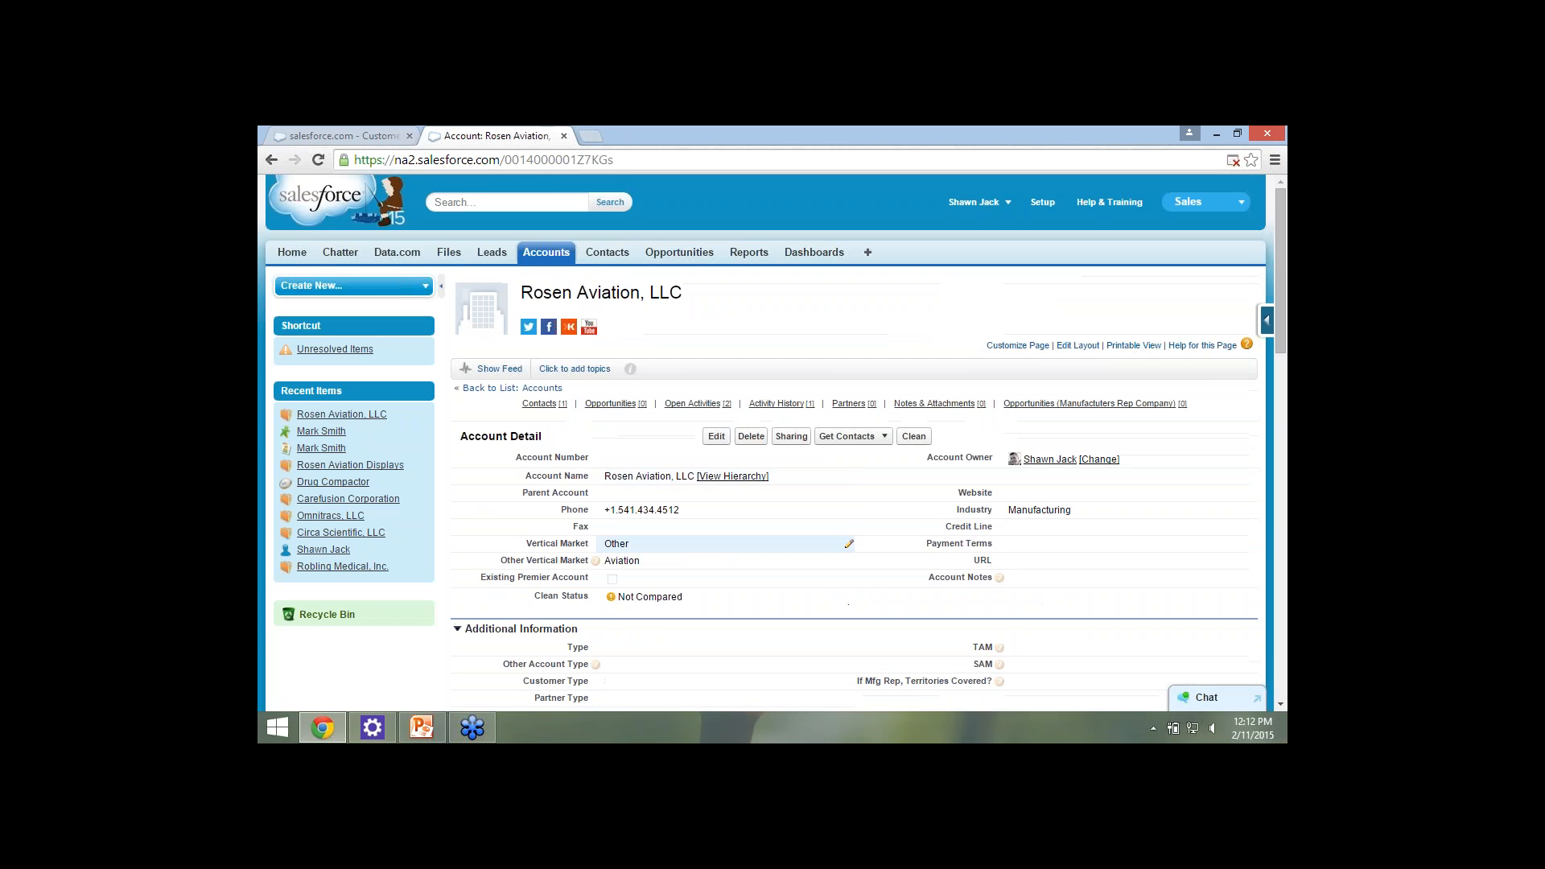
Start a new opportunity from the account's manufacturers rep opportunities list and look through the sections of its blank form.
scroll(853, 451, "down", 15)
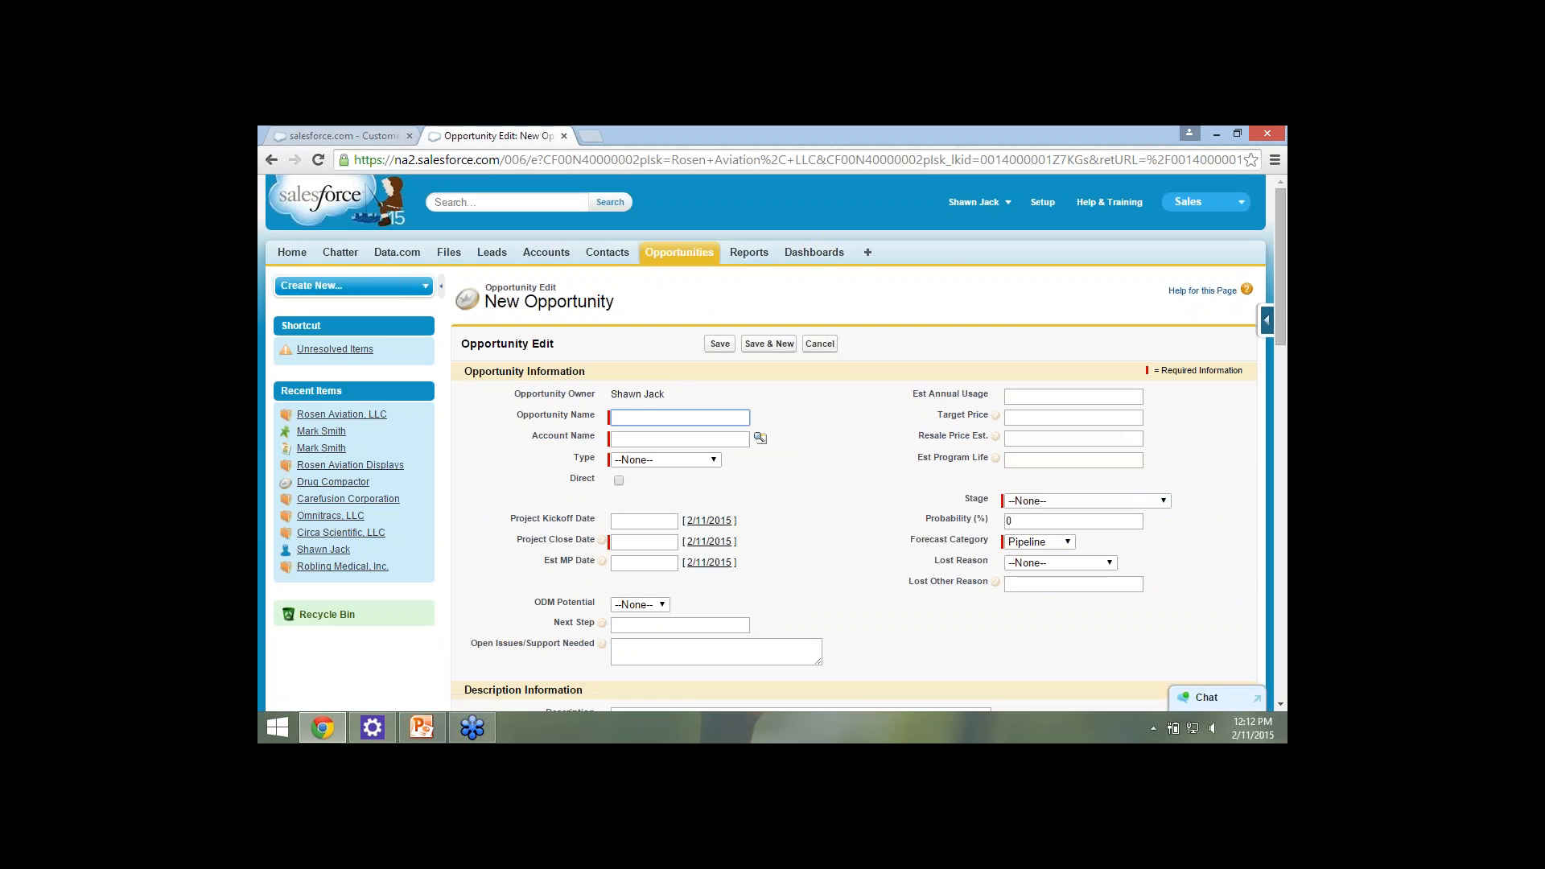
scroll(772, 443, "down", 10)
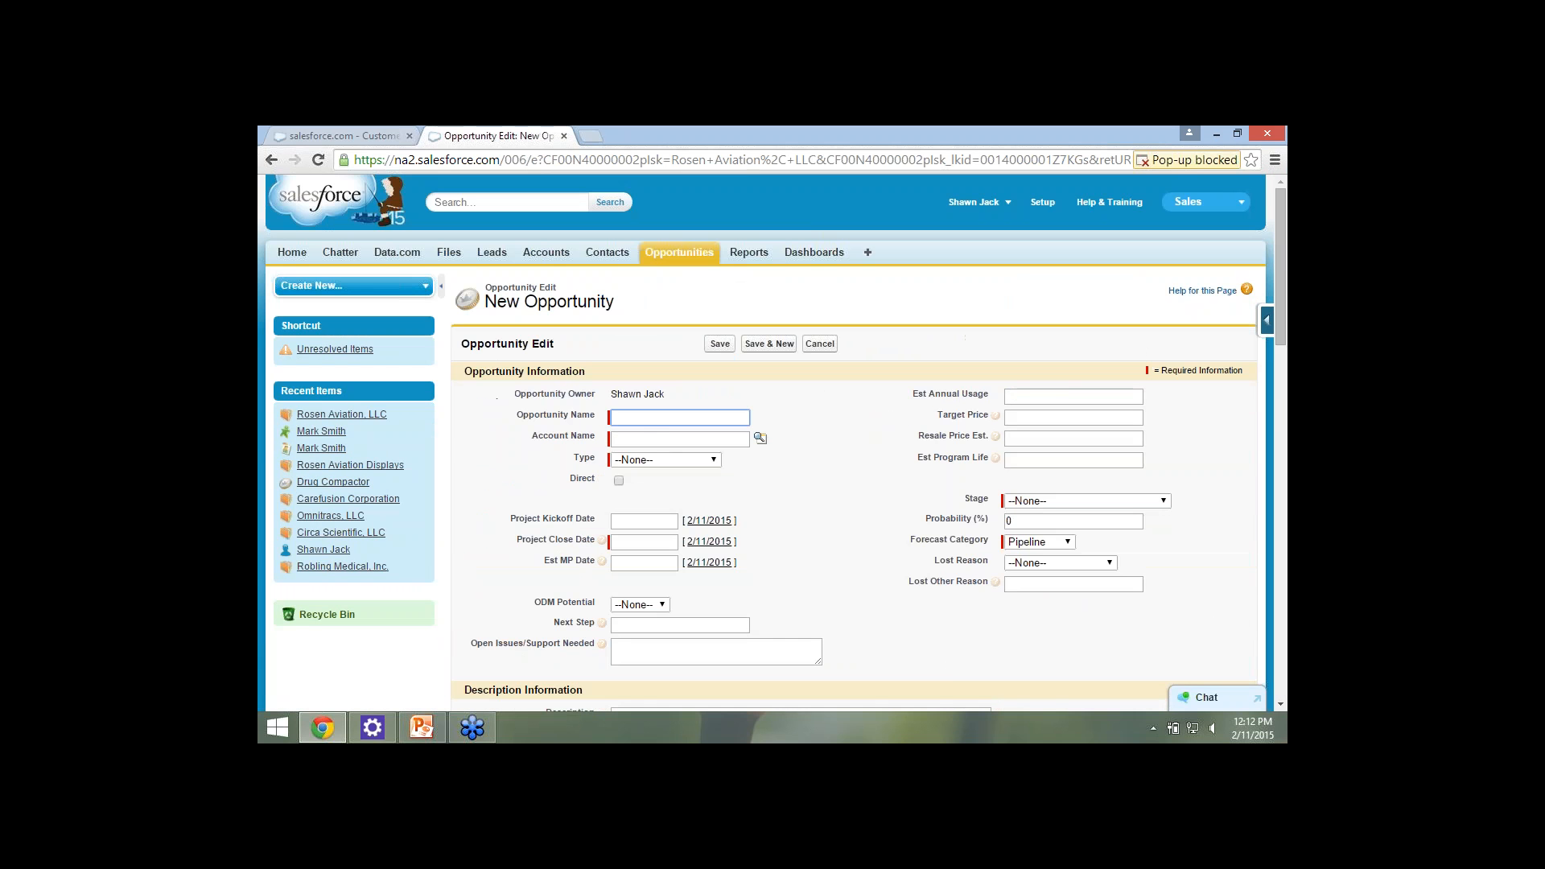
scroll(772, 443, "down", 7)
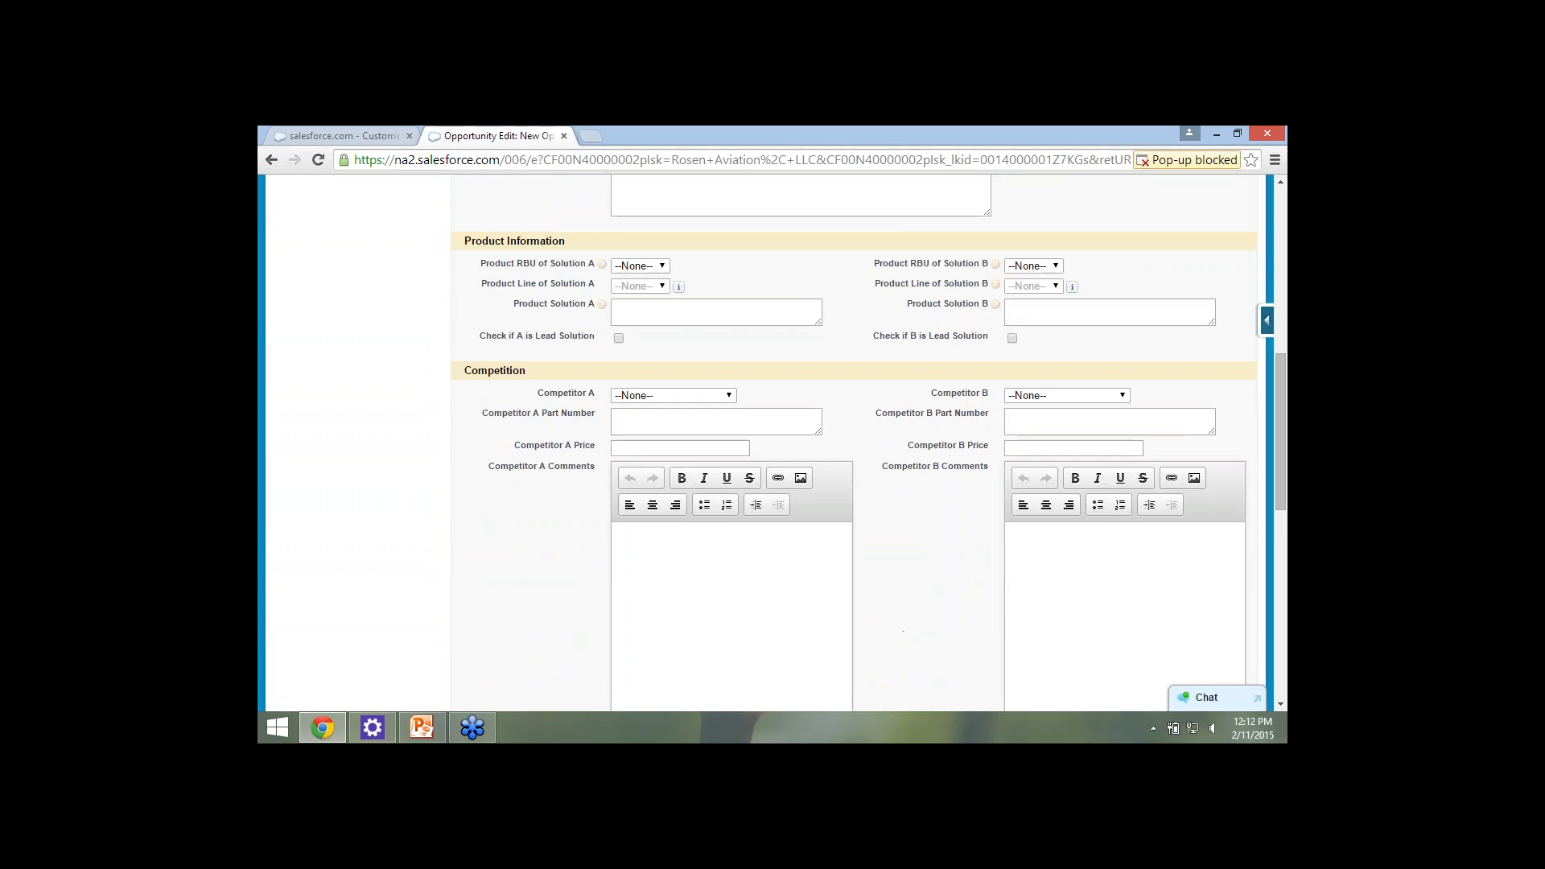
scroll(773, 443, "up", 7)
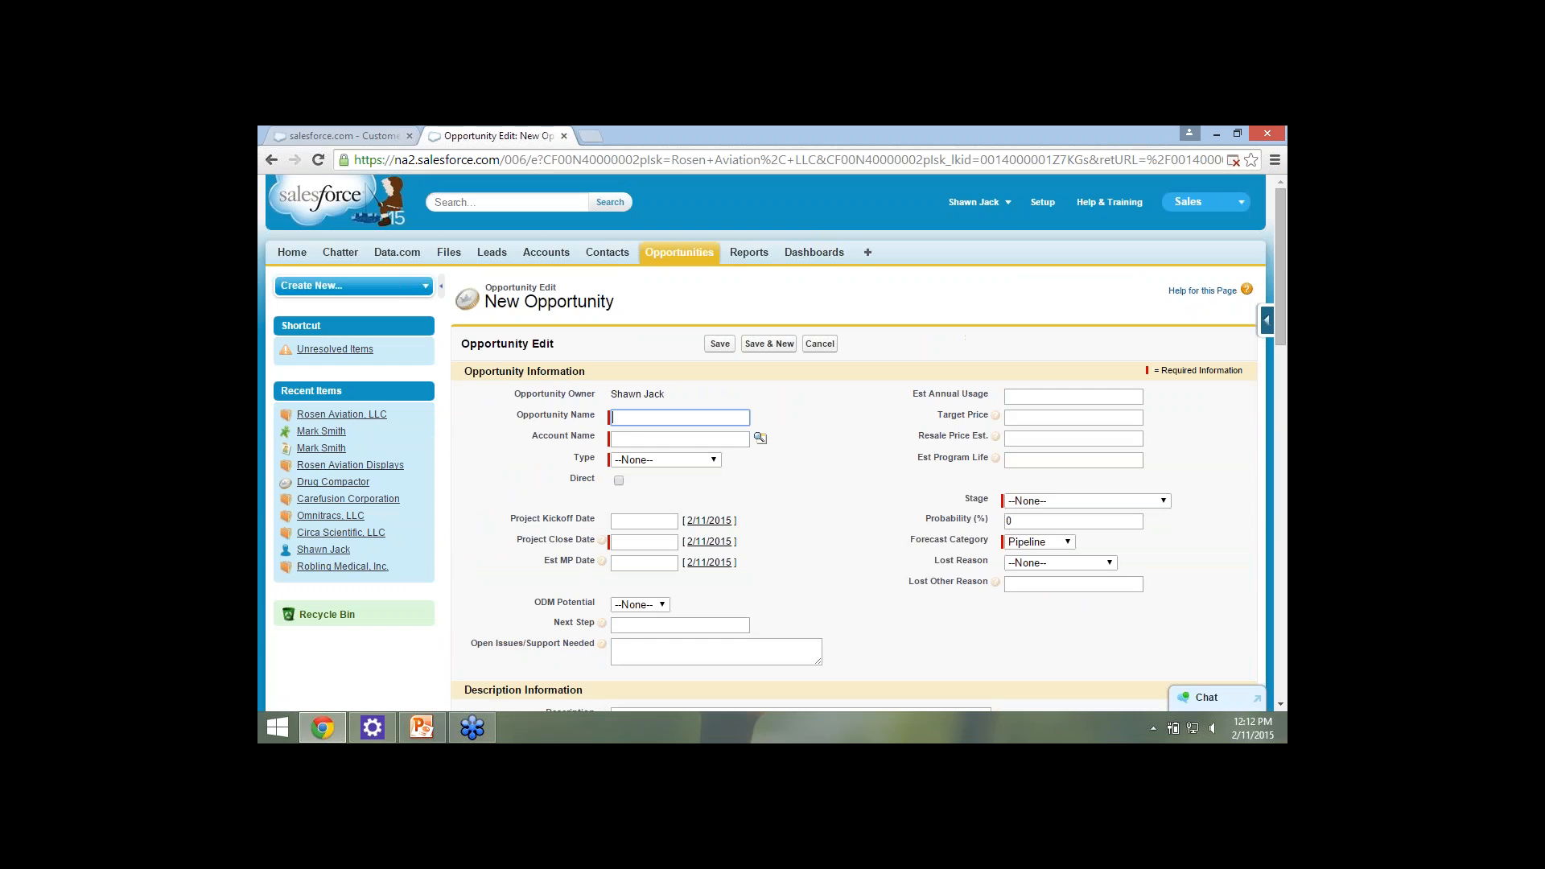
scroll(773, 442, "down", 8)
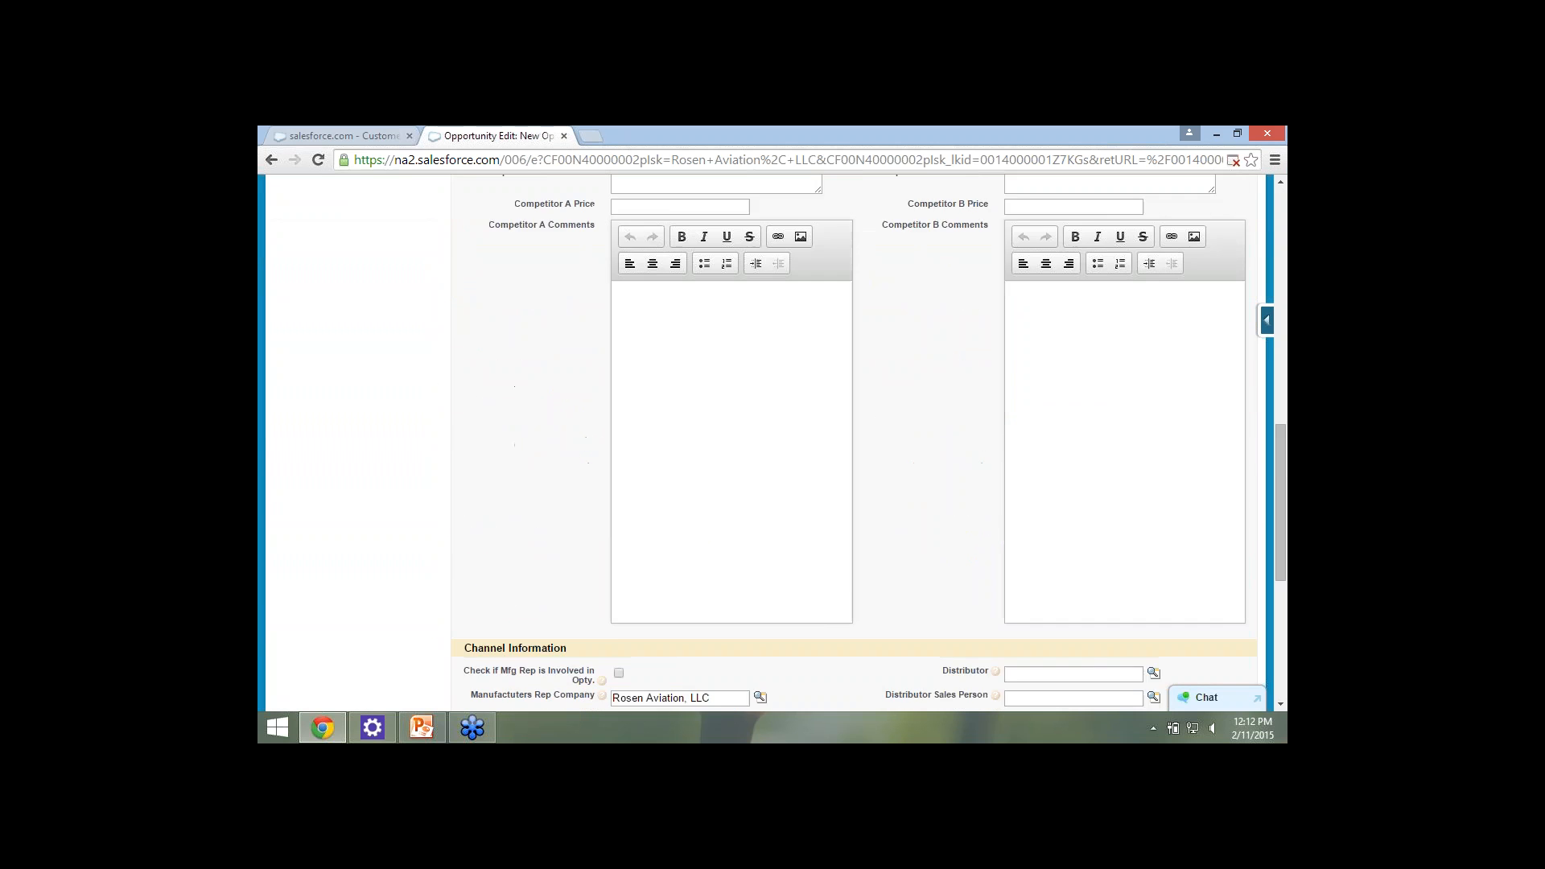
scroll(773, 443, "up", 8)
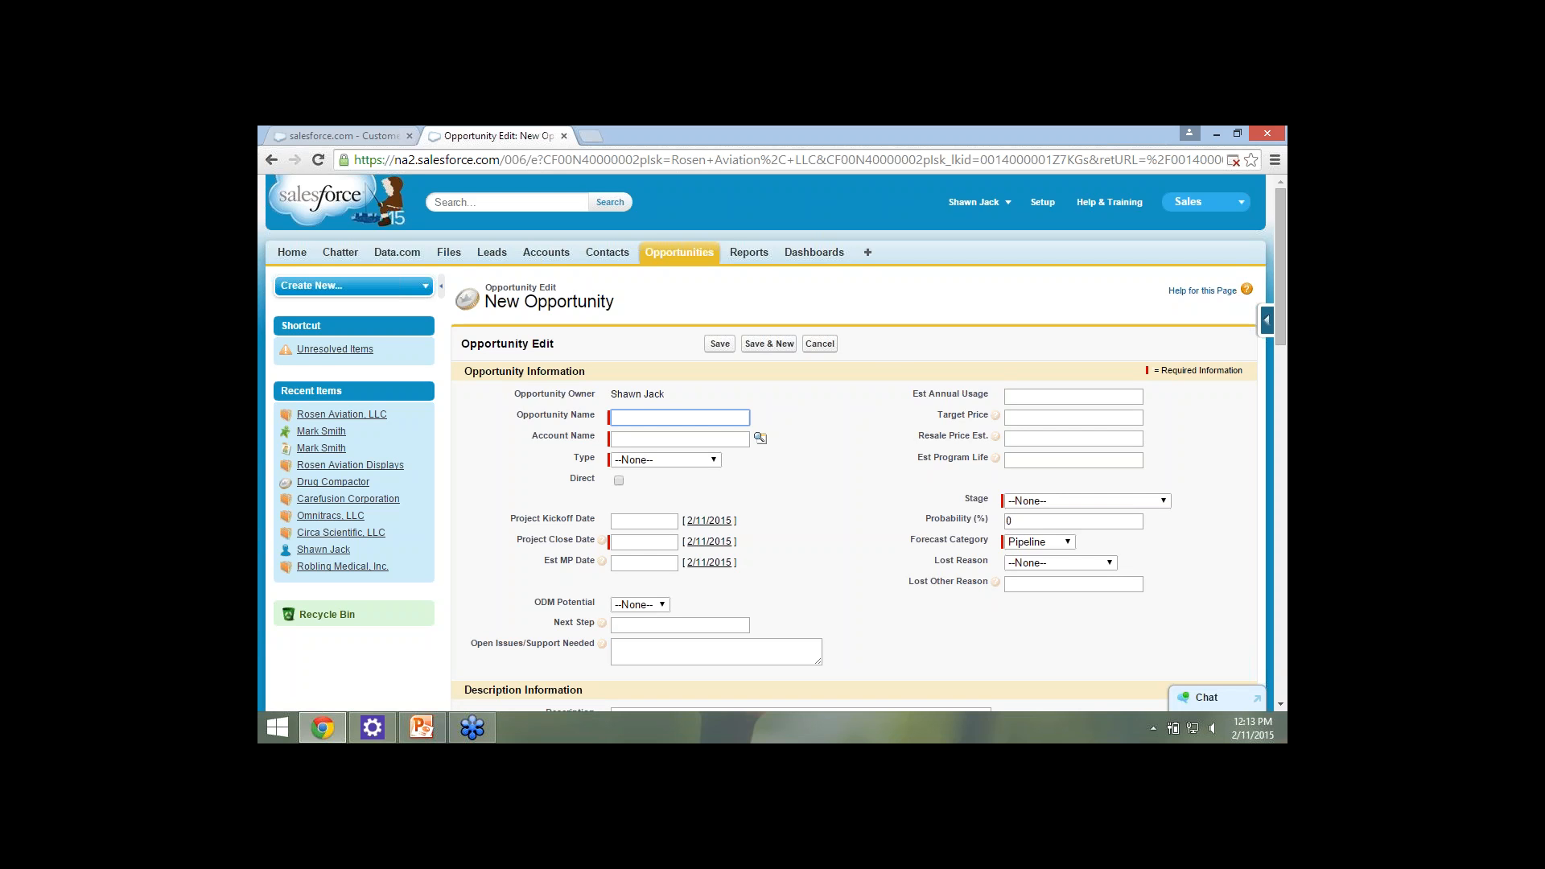
Try to save the blank opportunity and examine its required fields plus the product, competition, channel and design win sections.
left_click(720, 344)
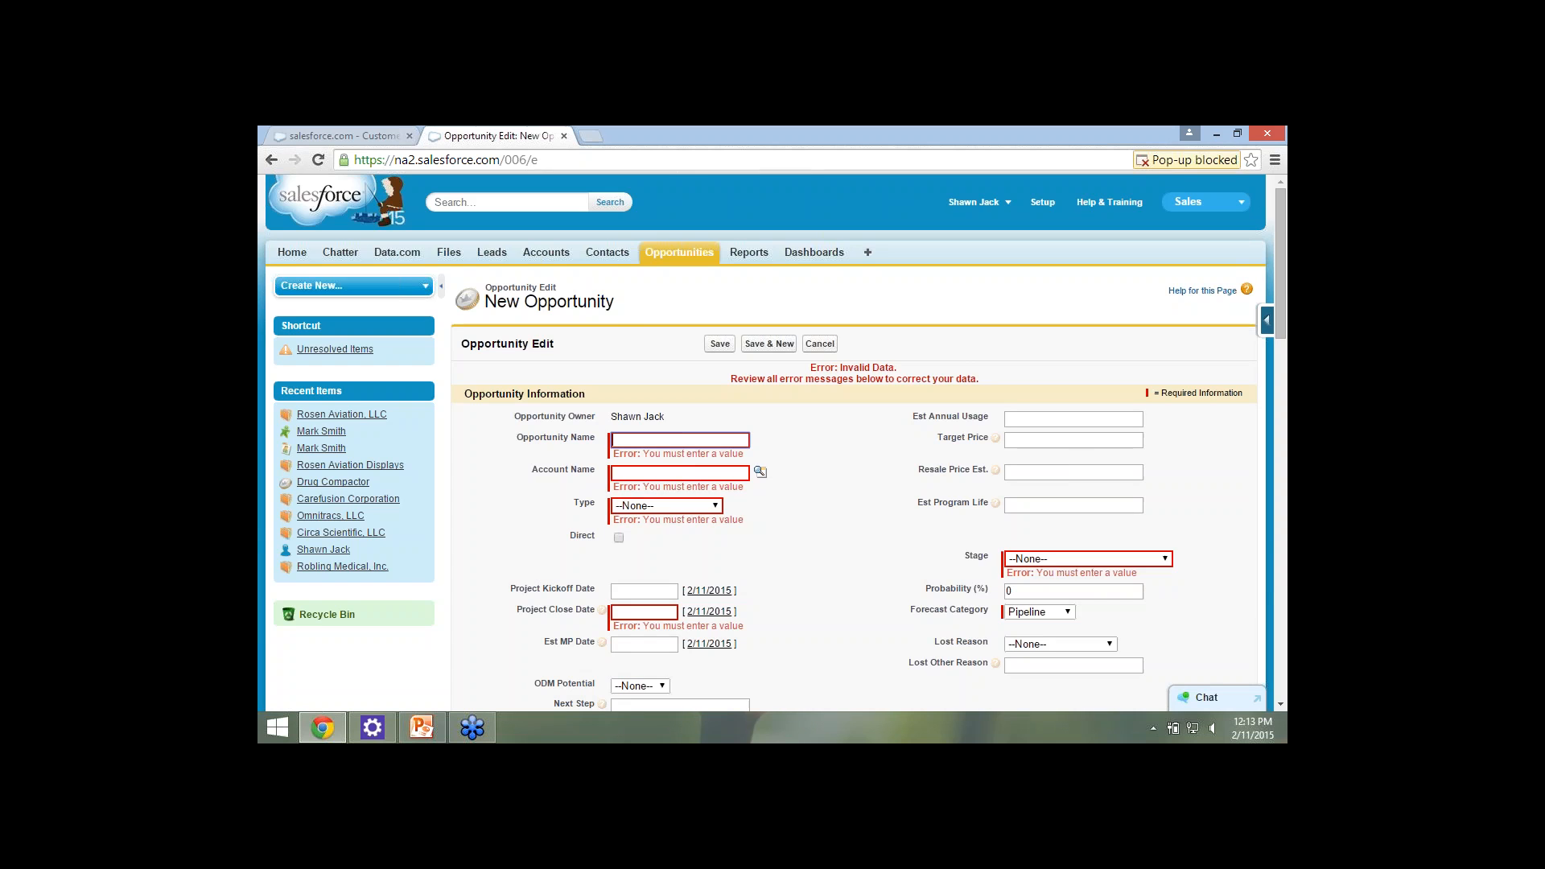
scroll(852, 443, "down", 3)
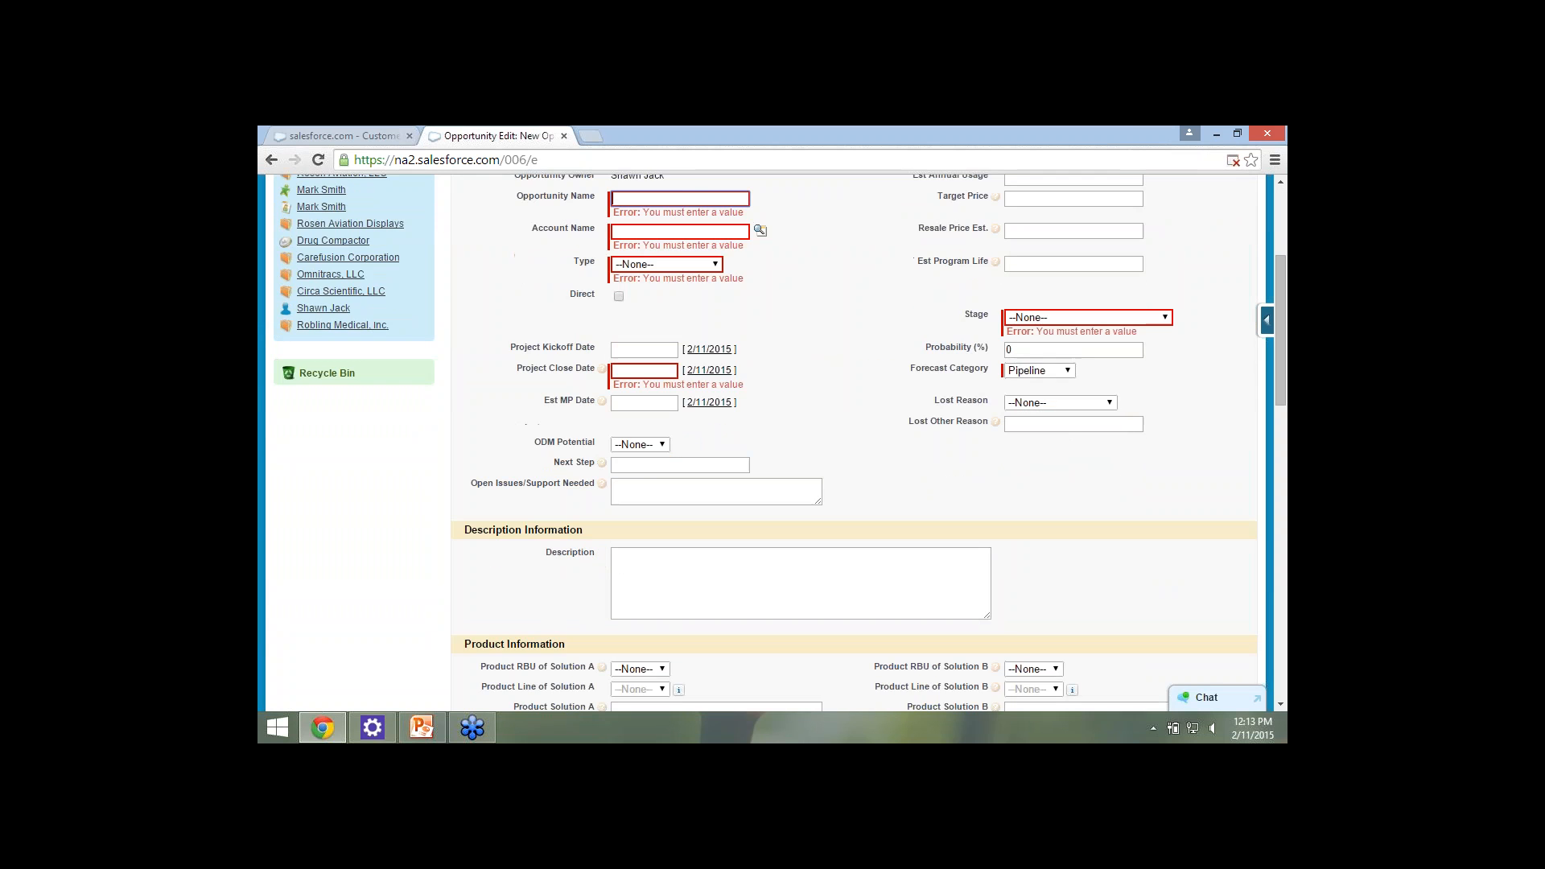
scroll(853, 442, "down", 3)
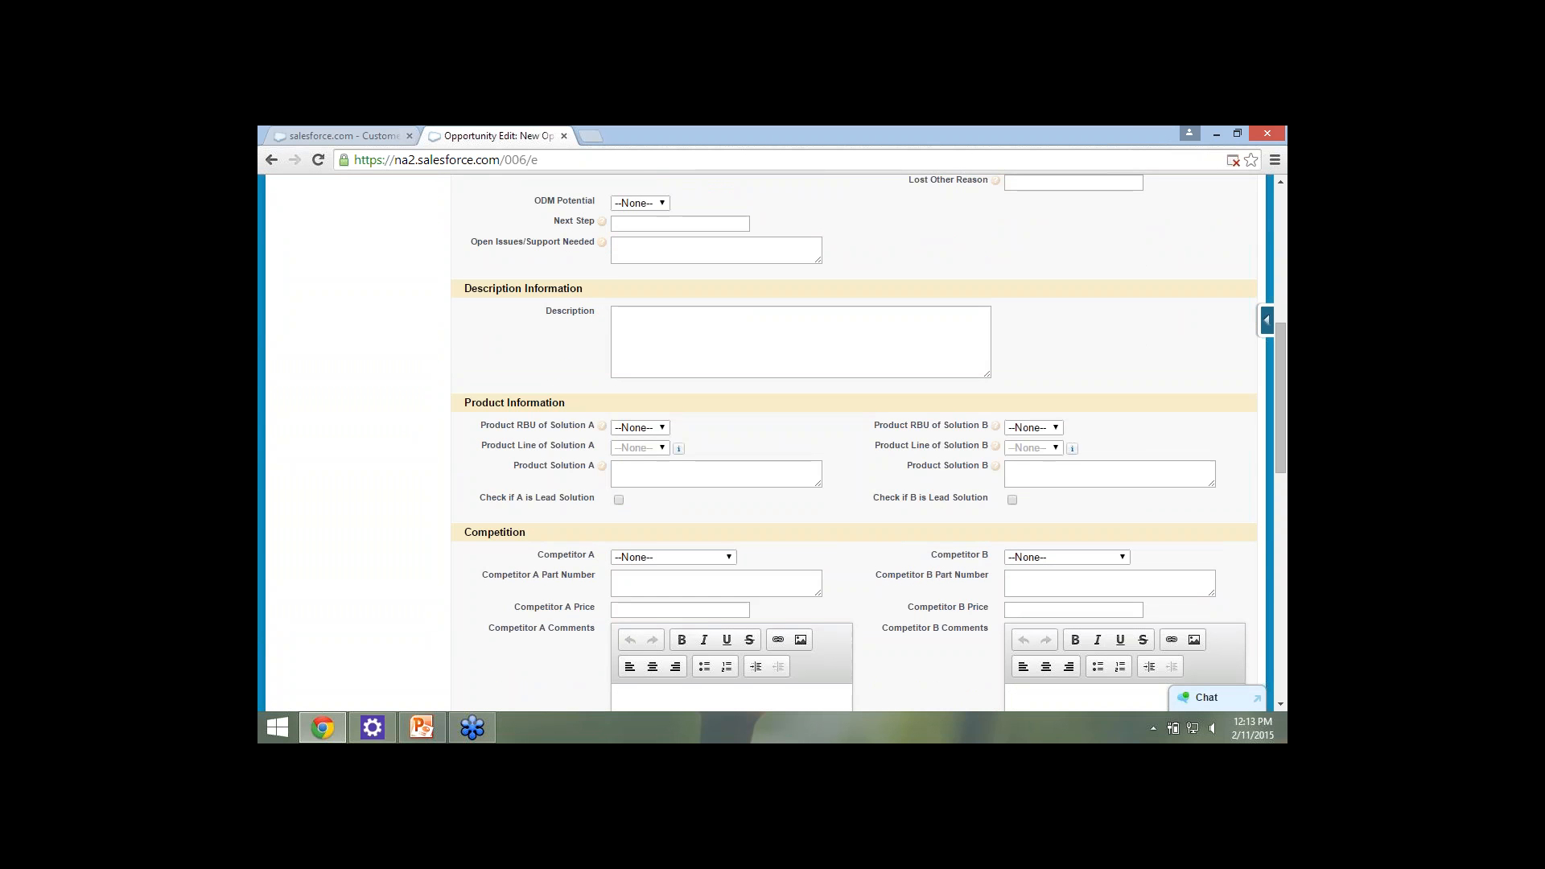
scroll(853, 443, "down", 3)
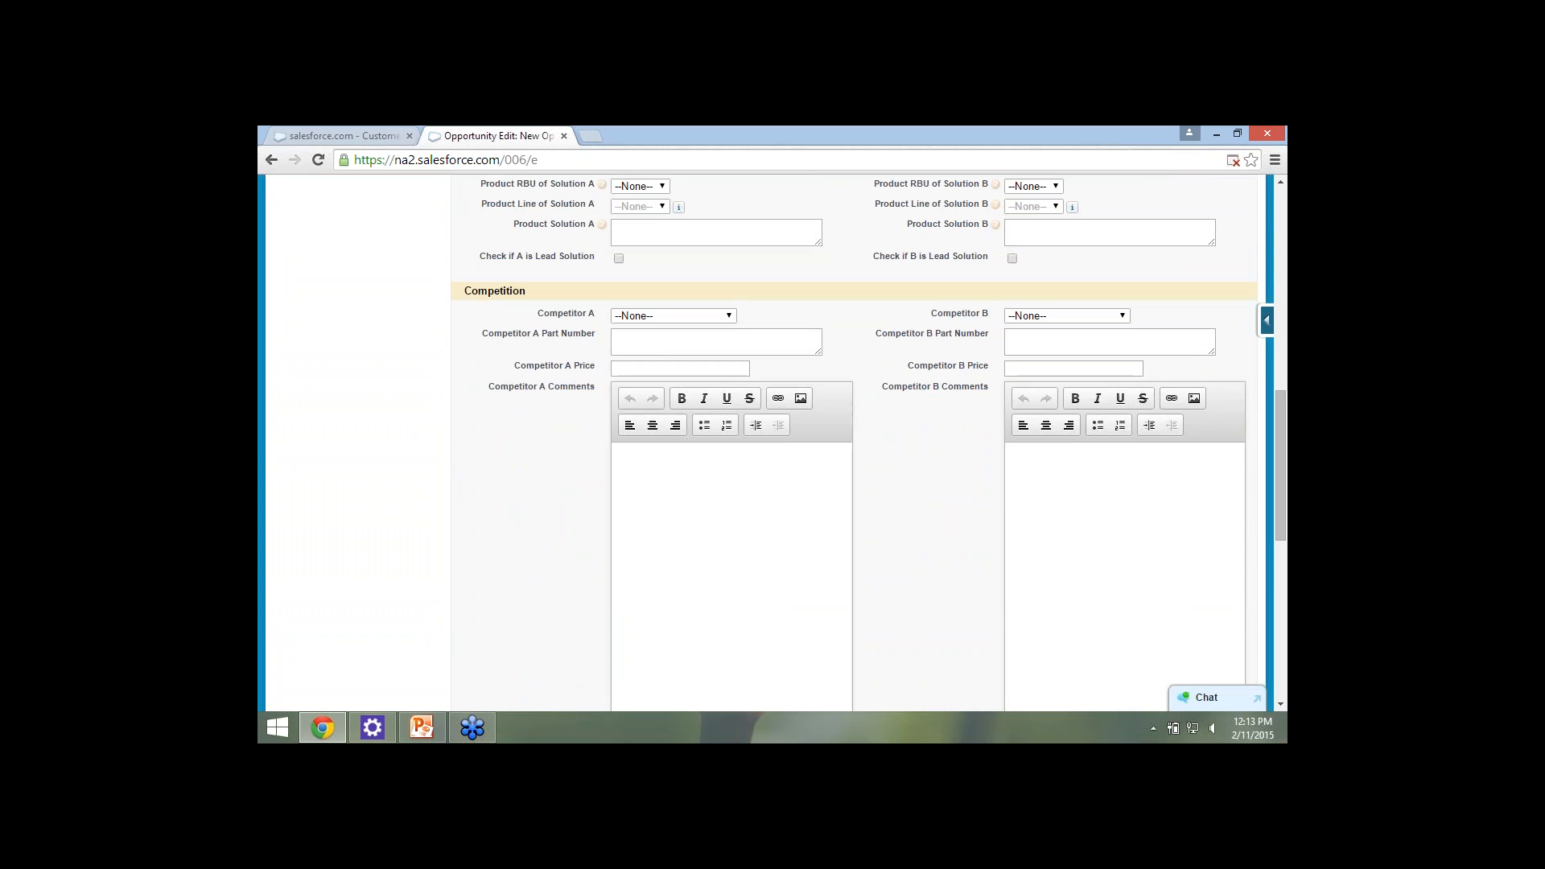
scroll(853, 443, "up", 10)
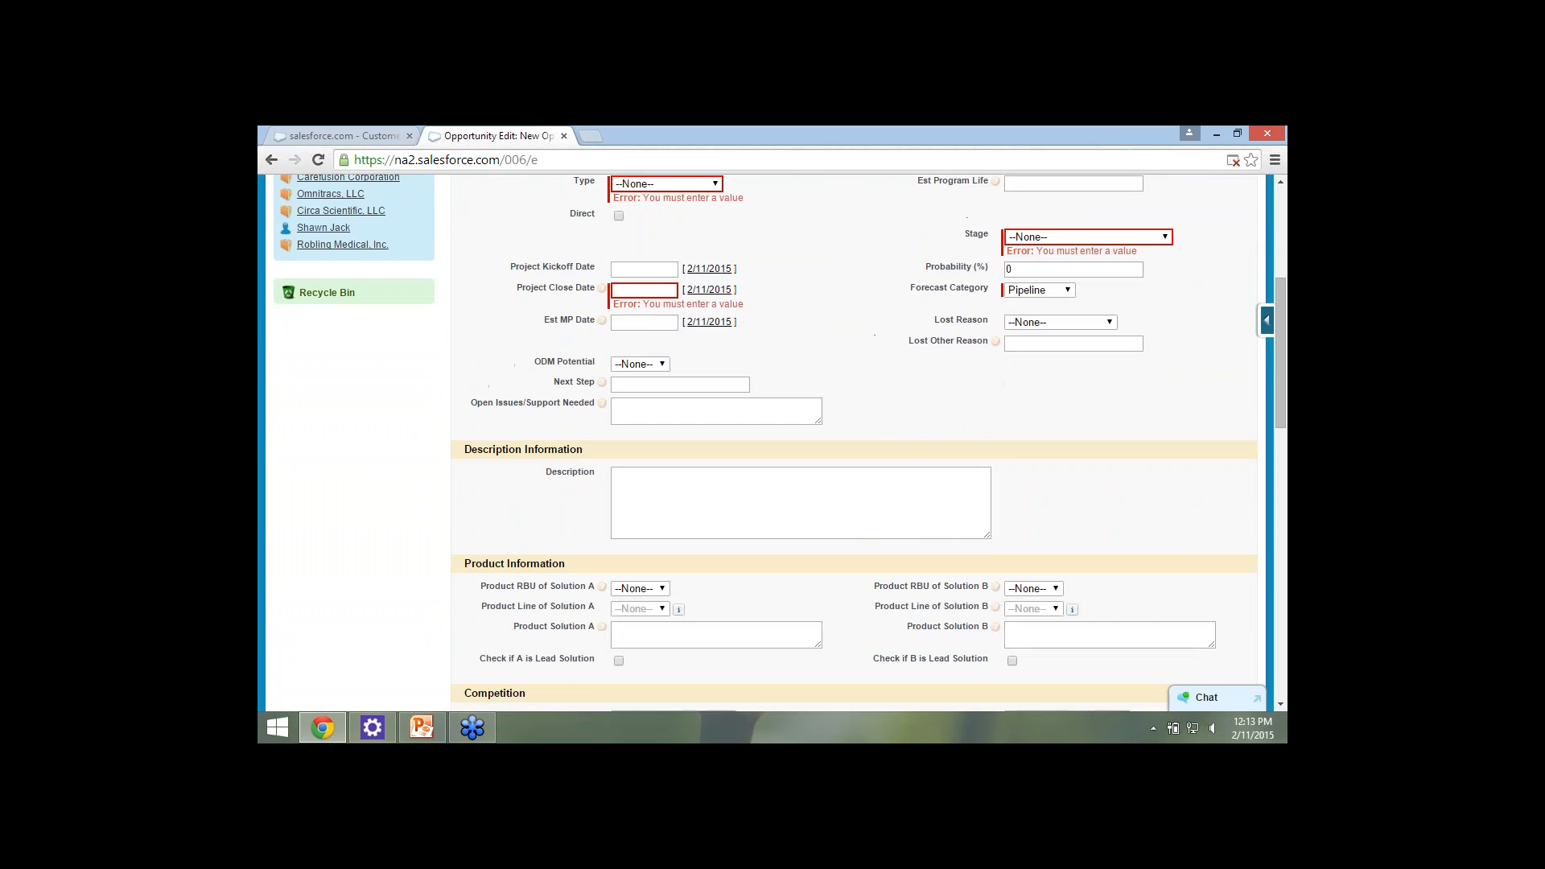
scroll(853, 443, "down", 15)
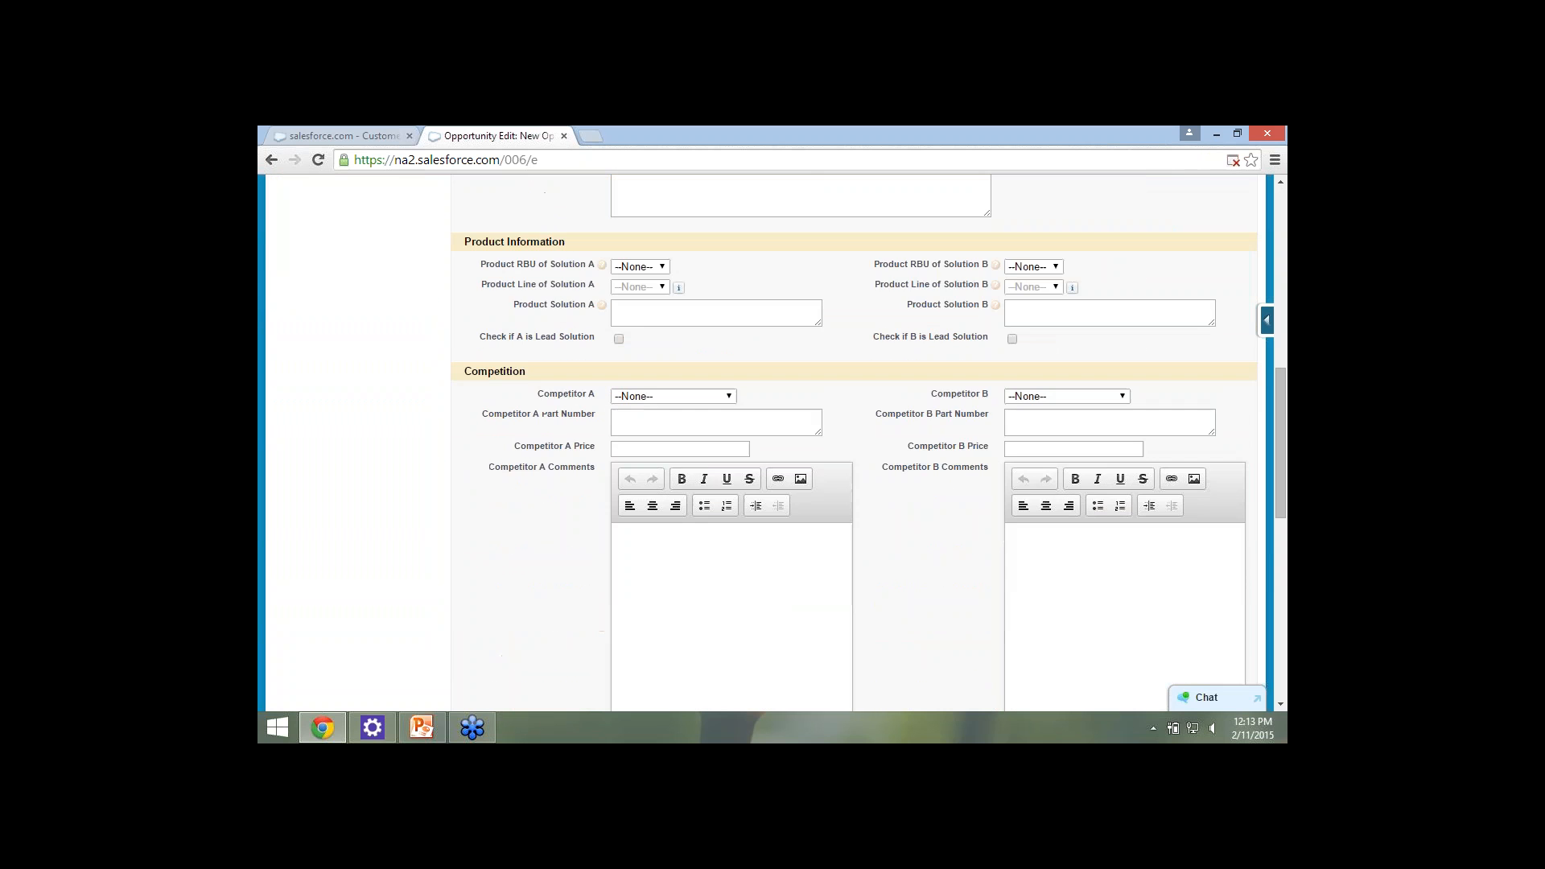
scroll(853, 443, "down", 3)
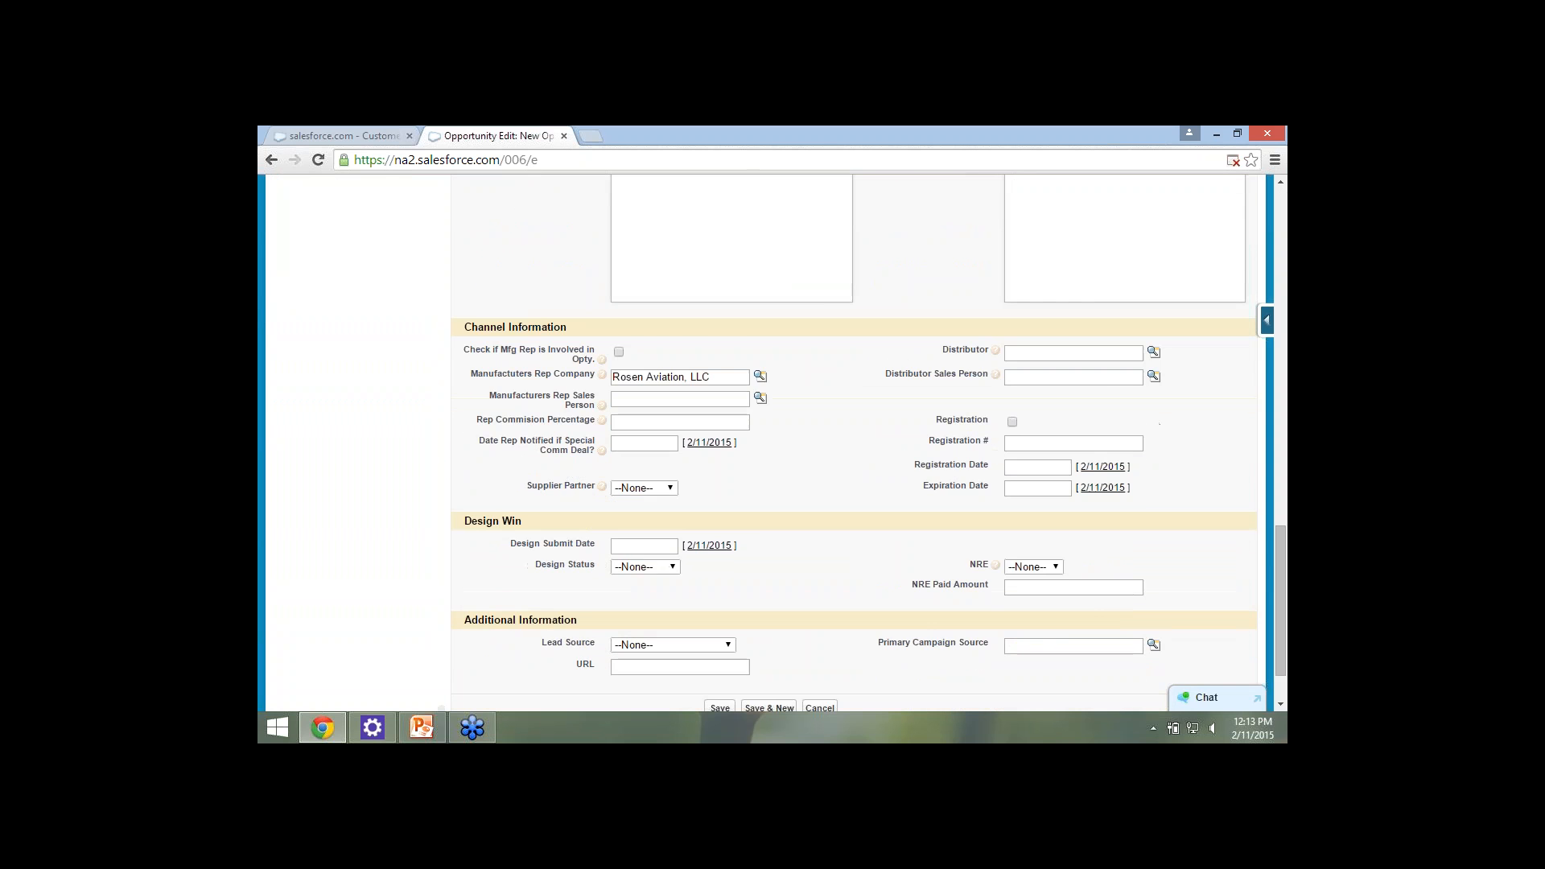
scroll(852, 442, "up", 5)
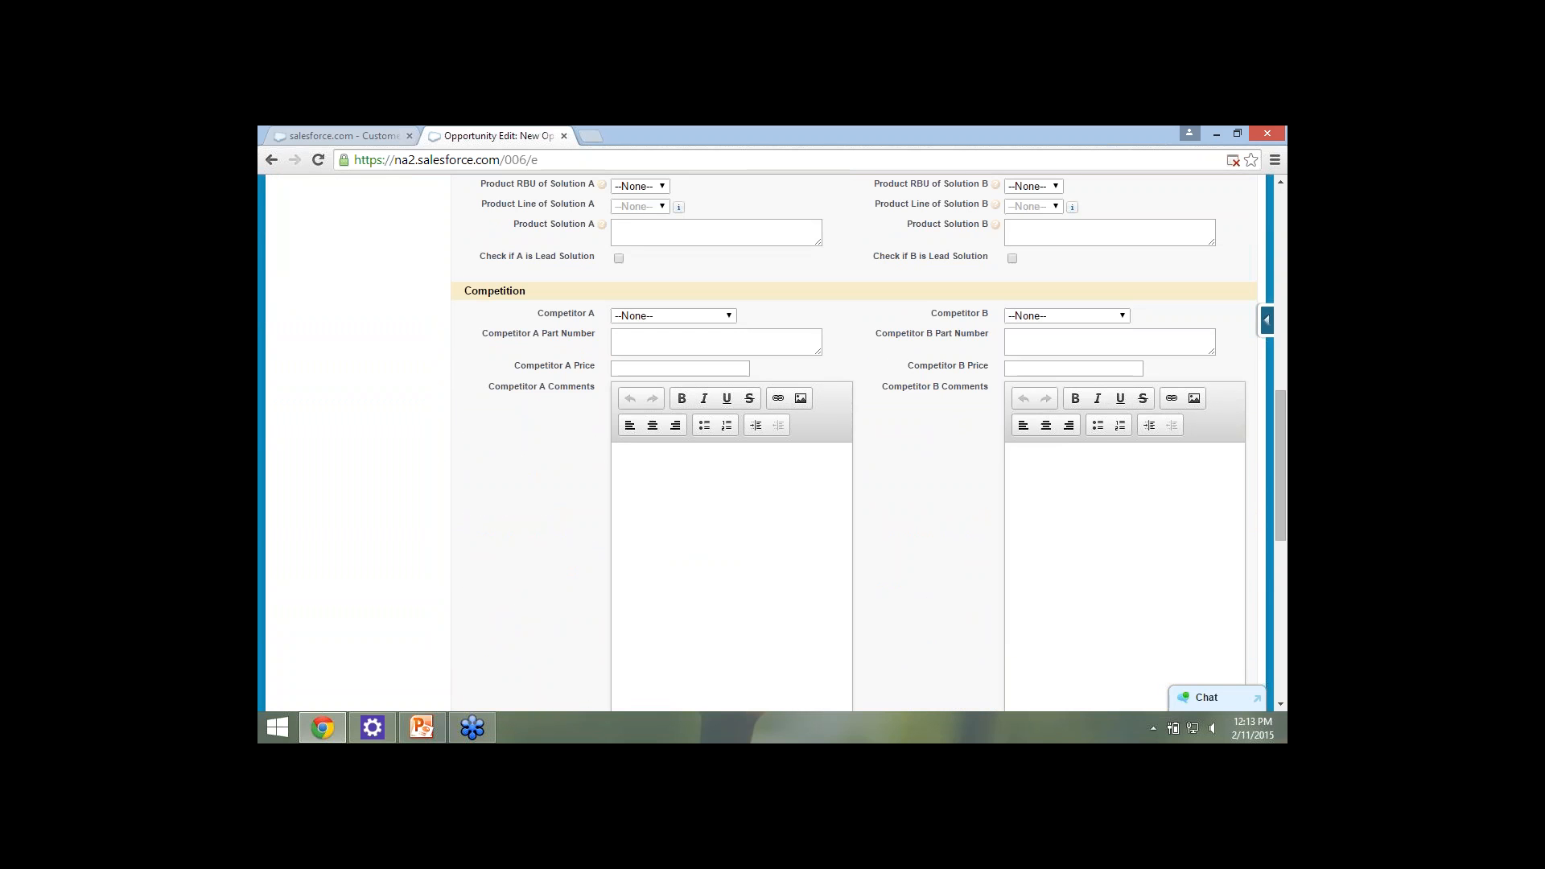
scroll(853, 443, "down", 5)
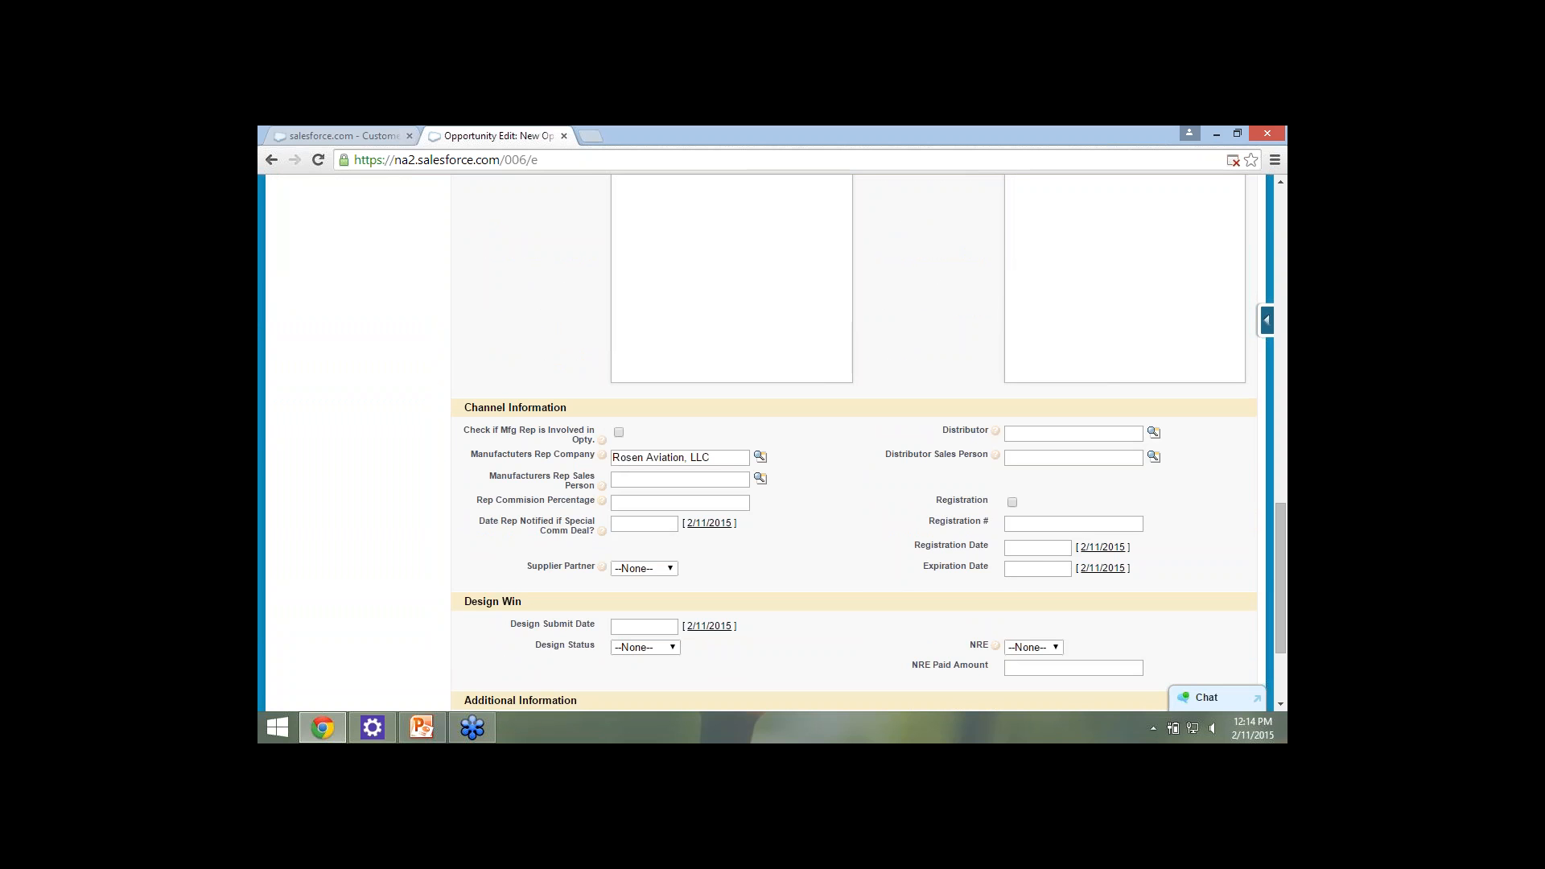
scroll(853, 441, "up", 14)
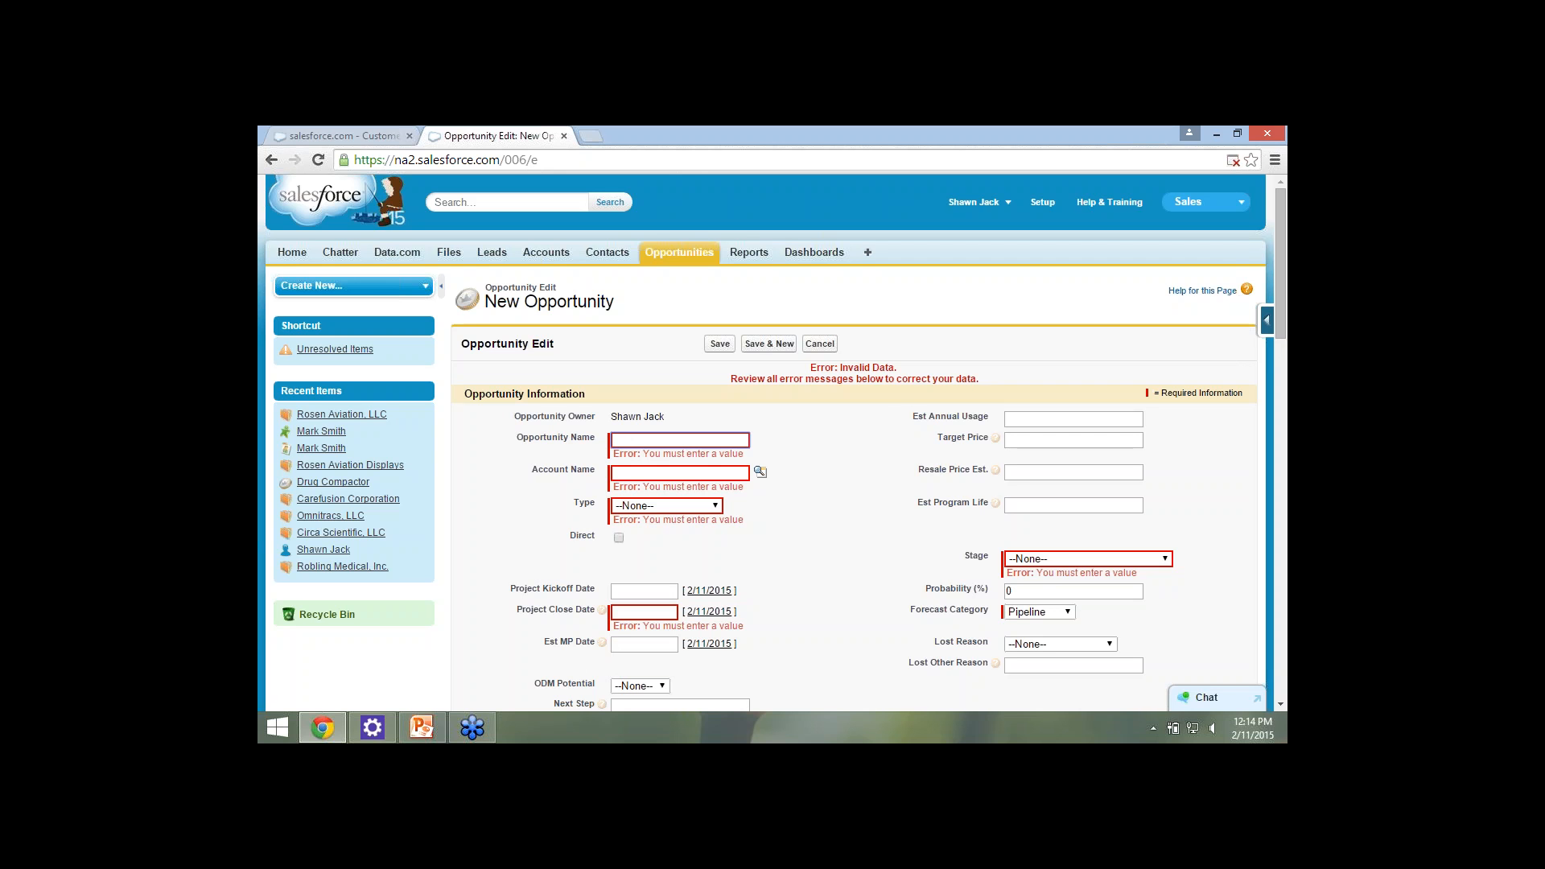
Leave the unsaved opportunity form and return to the Rosen Aviation, LLC account record.
left_click(341, 413)
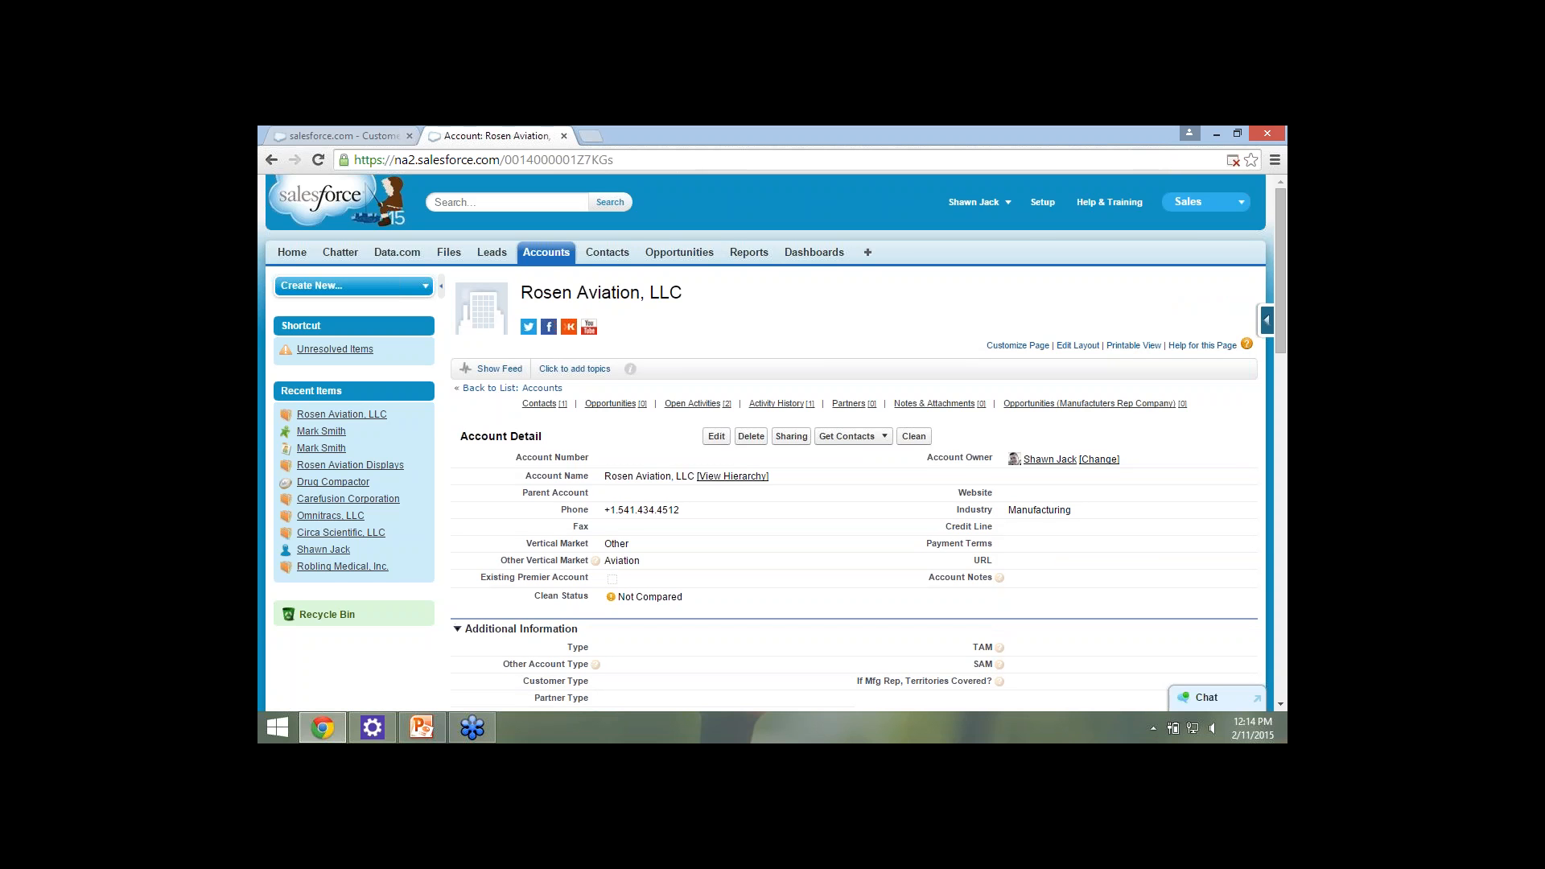
Switch to the PowerPoint training deck and browse past the Thank You slide through the back-up slides to Activity Management.
left_click(421, 727)
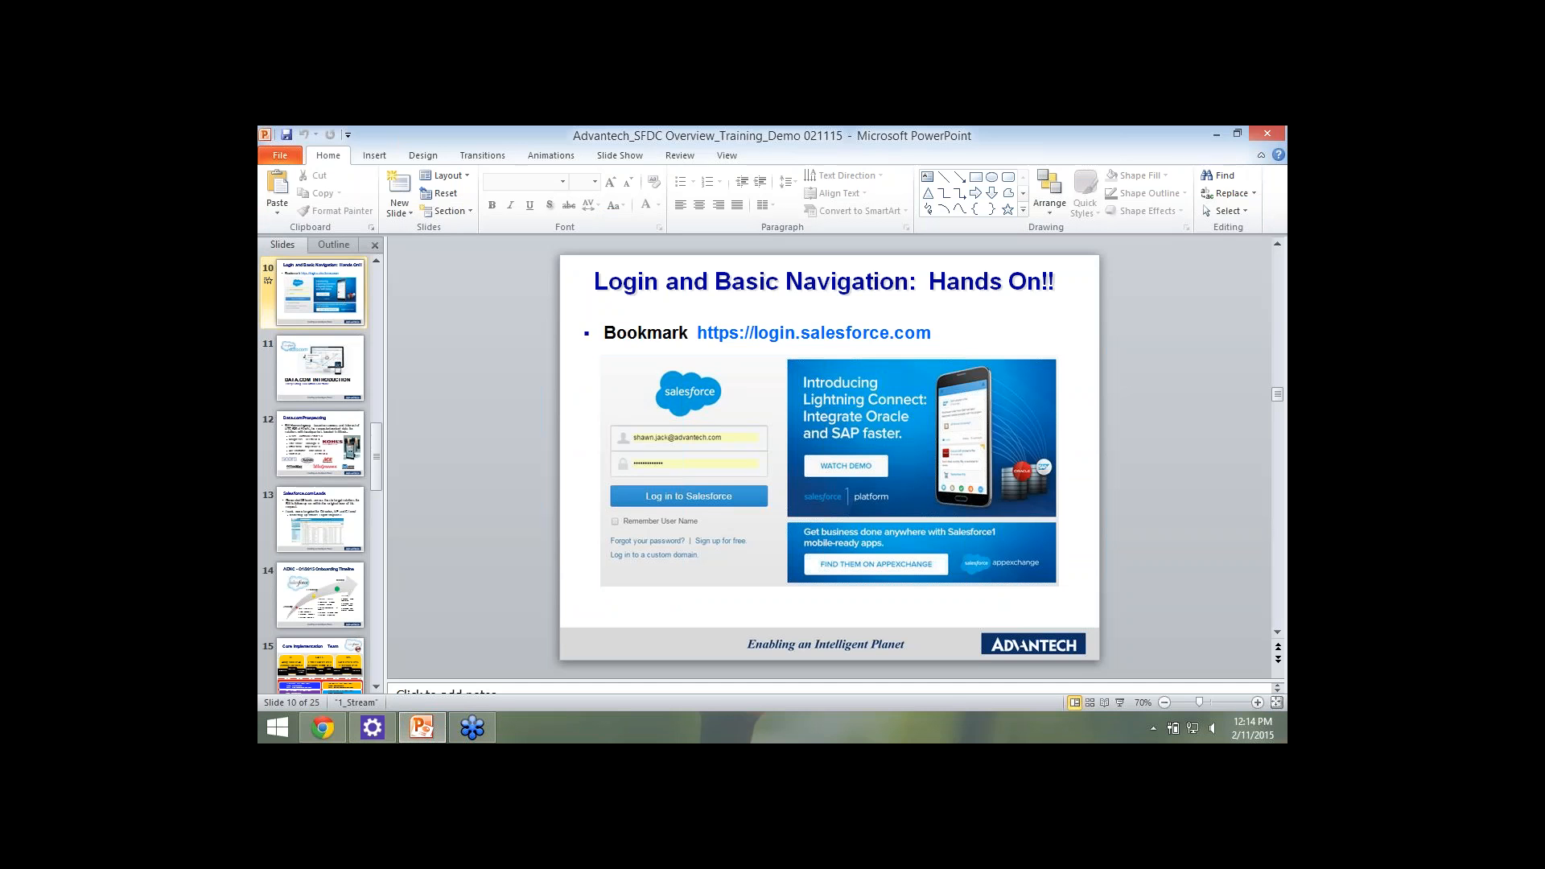
key("Down")
key("Down")
key("Down")
key("Down")
key("Down")
key("Down")
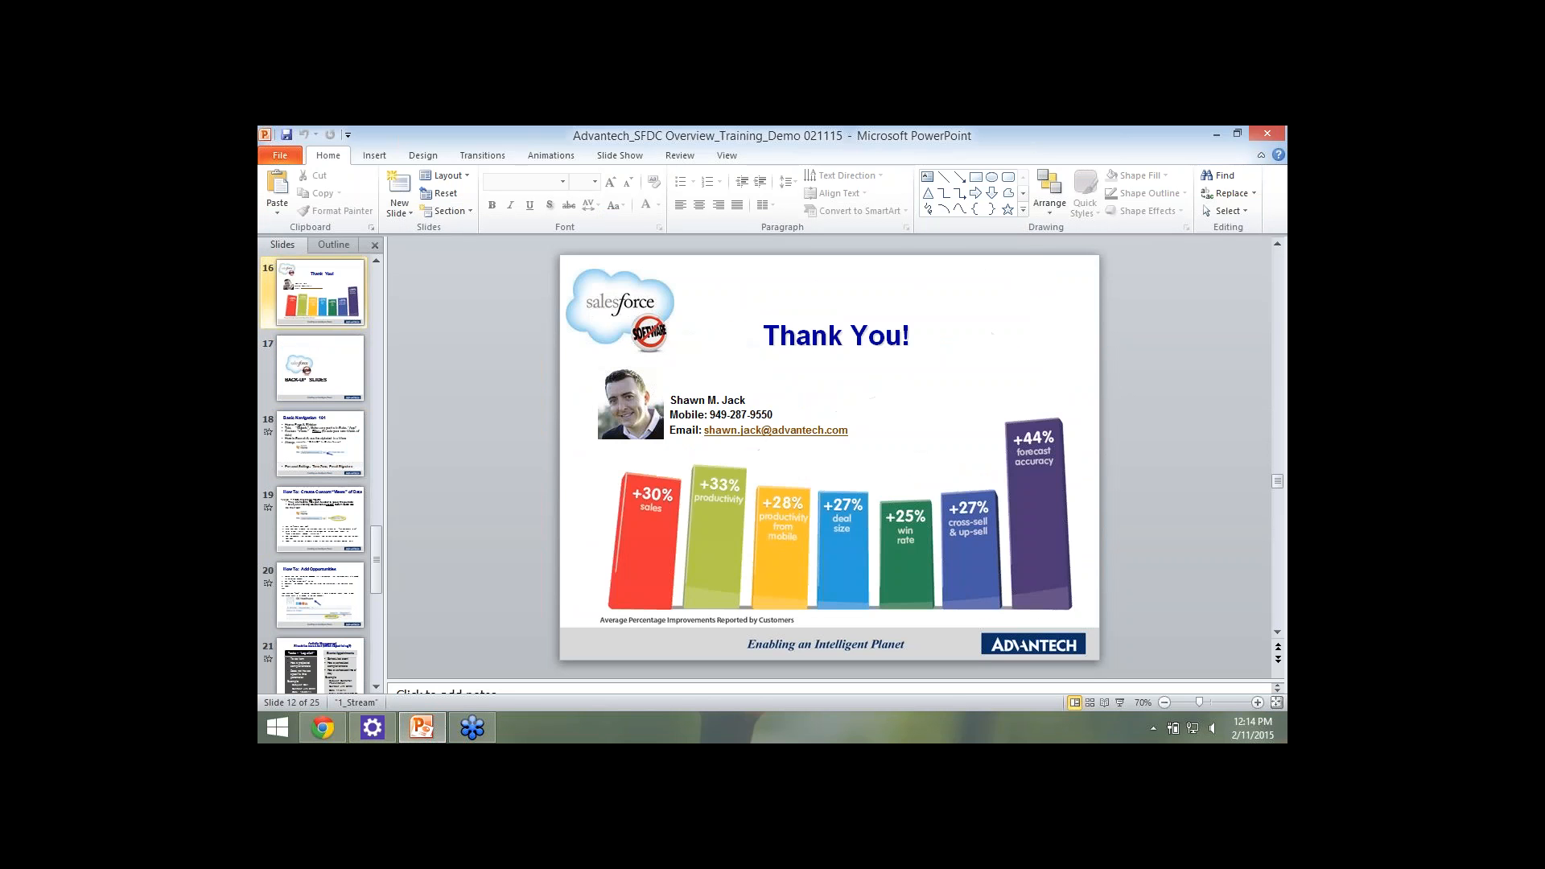
scroll(829, 458, "up", 1)
scroll(829, 458, "down", 3)
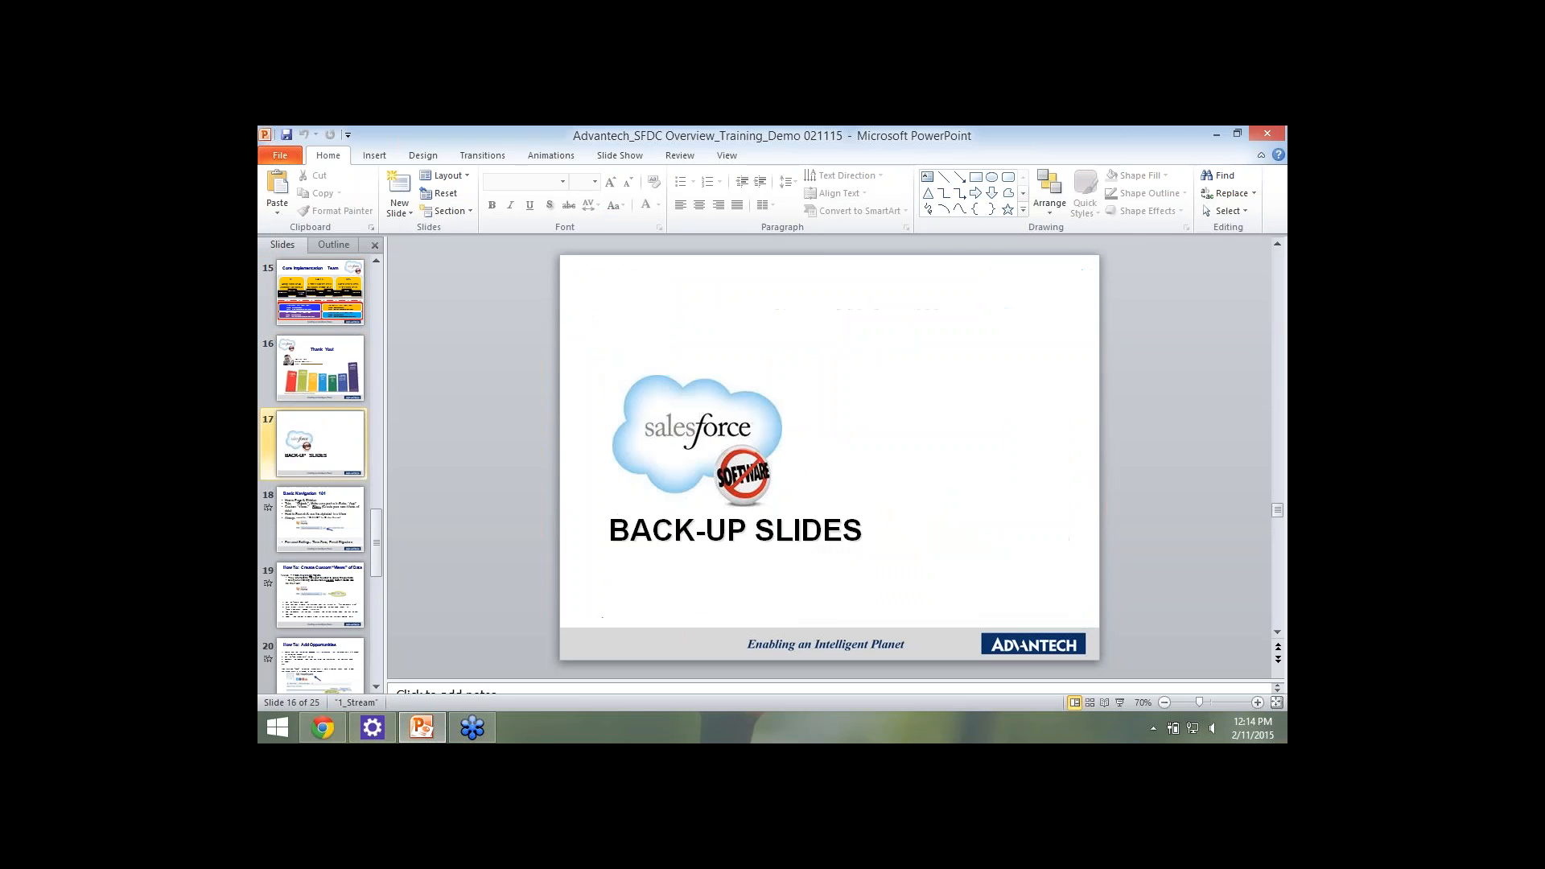
scroll(829, 458, "down", 1)
scroll(829, 458, "down", 1)
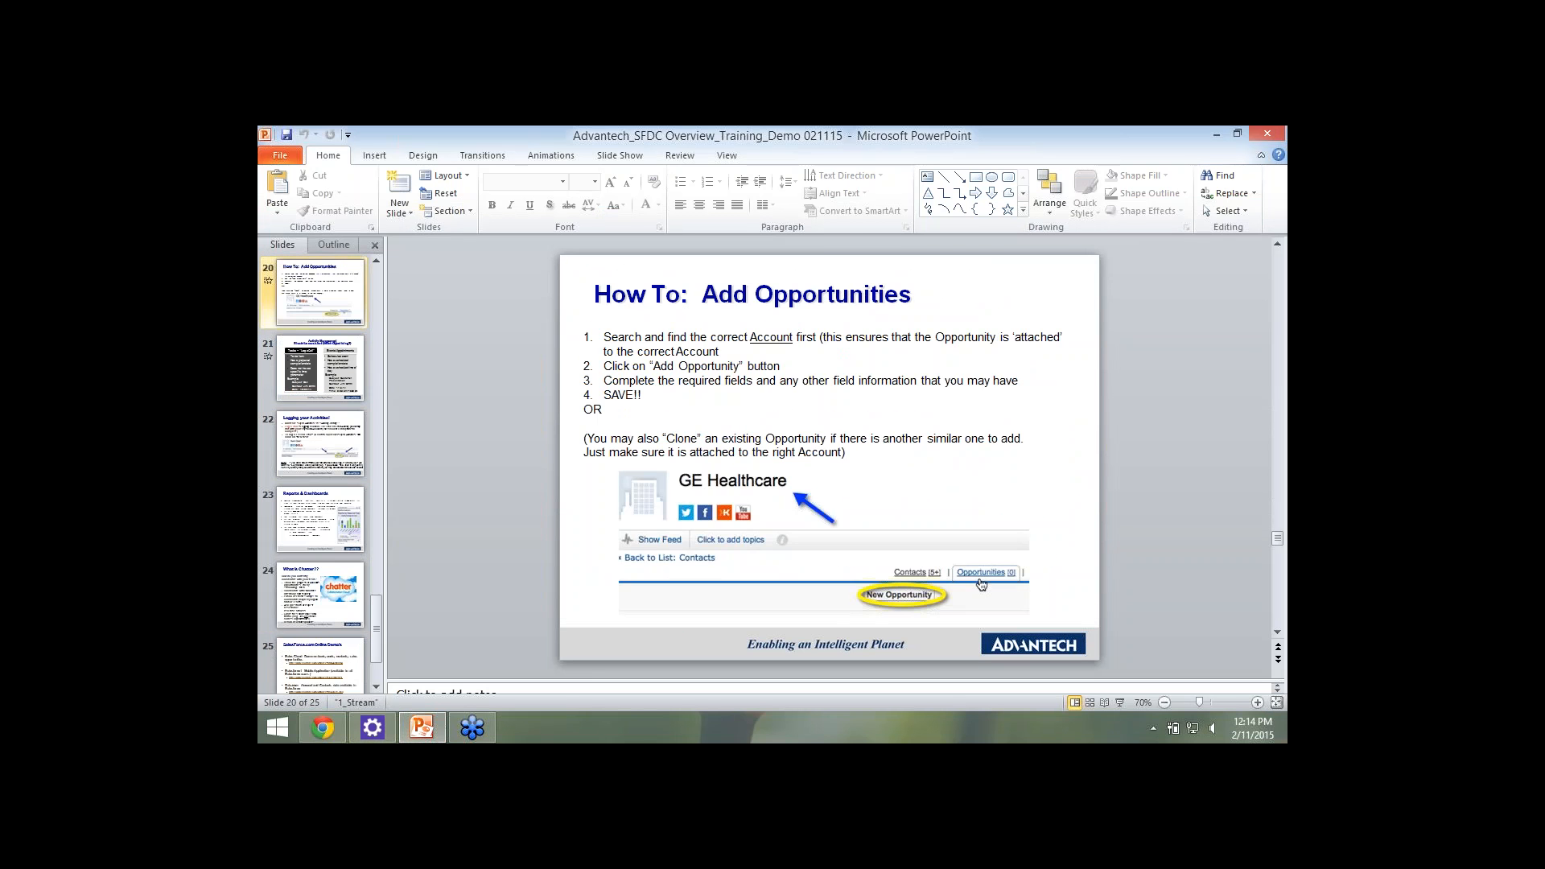
scroll(829, 458, "down", 1)
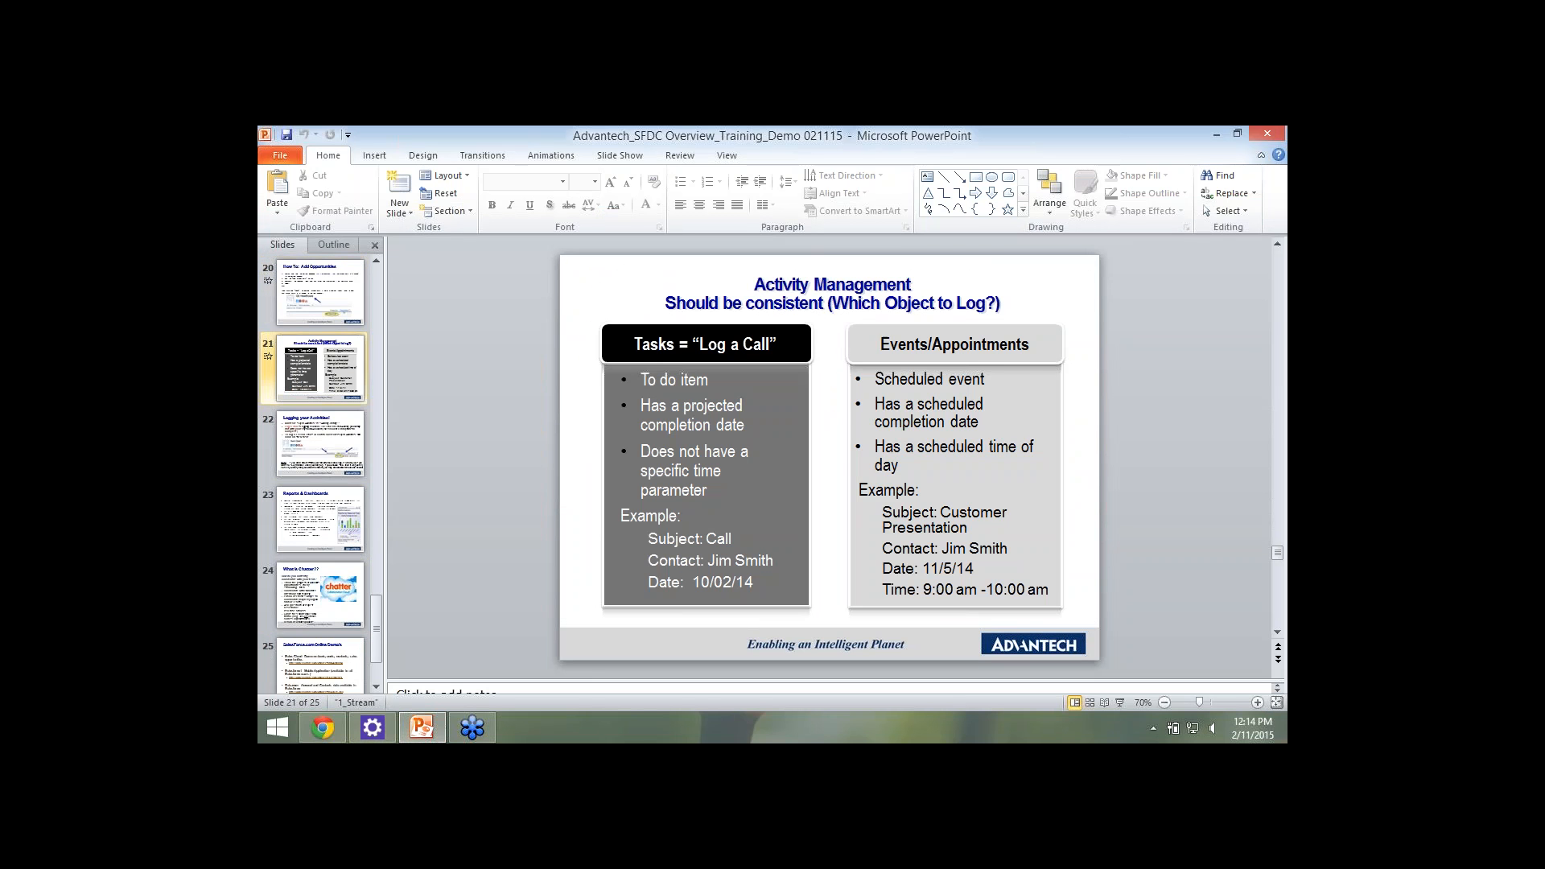
Go back to the AENC - Q1/2015 Onboarding Timeline slide and start the slide show from it.
scroll(829, 458, "up", 8)
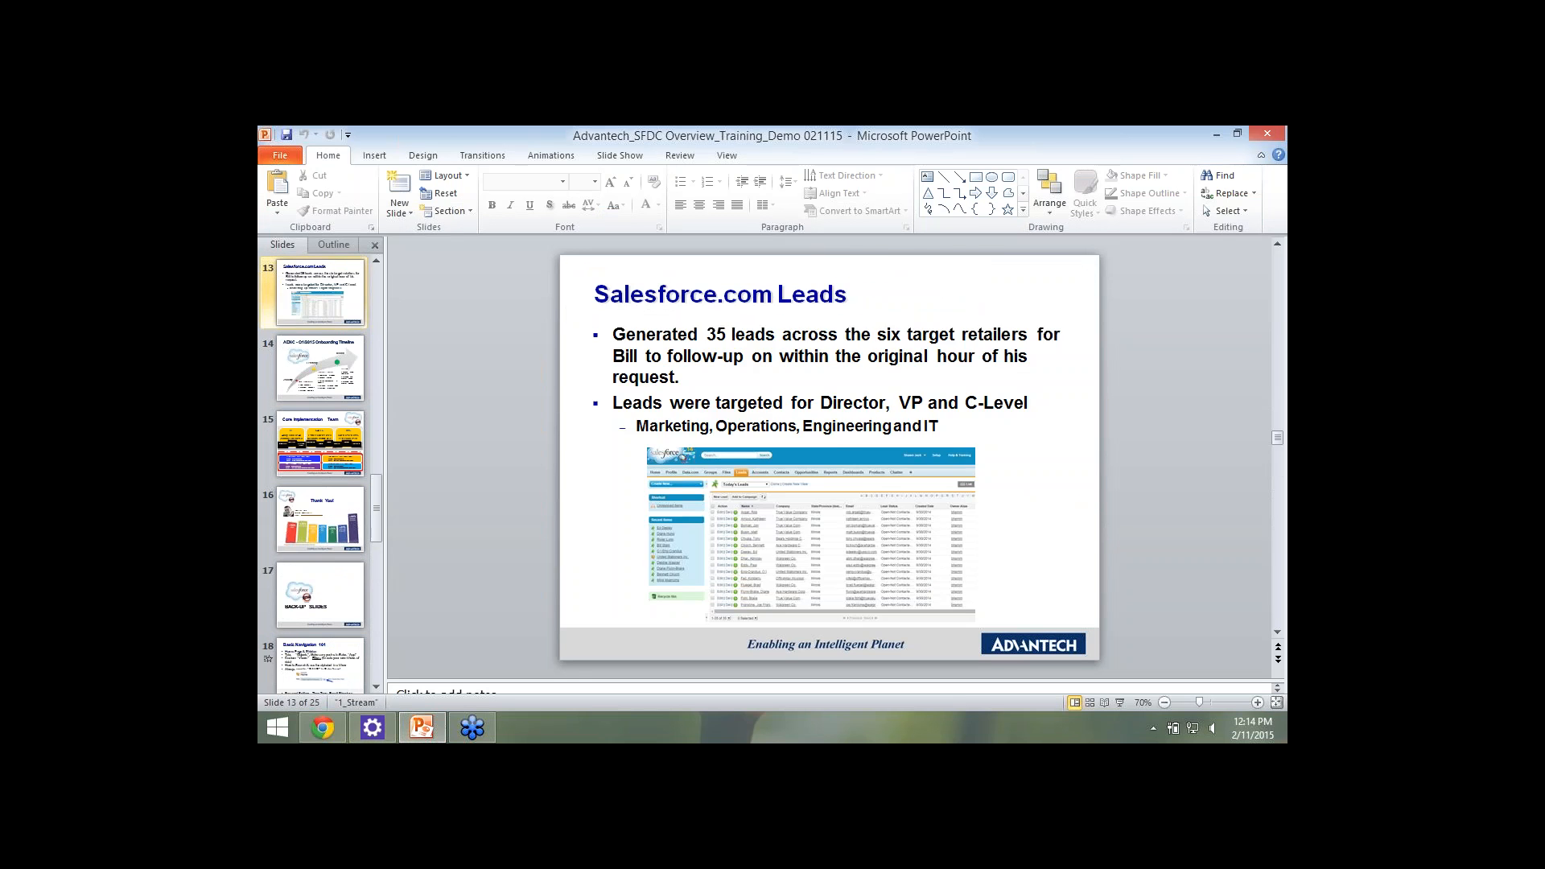
scroll(828, 458, "down", 1)
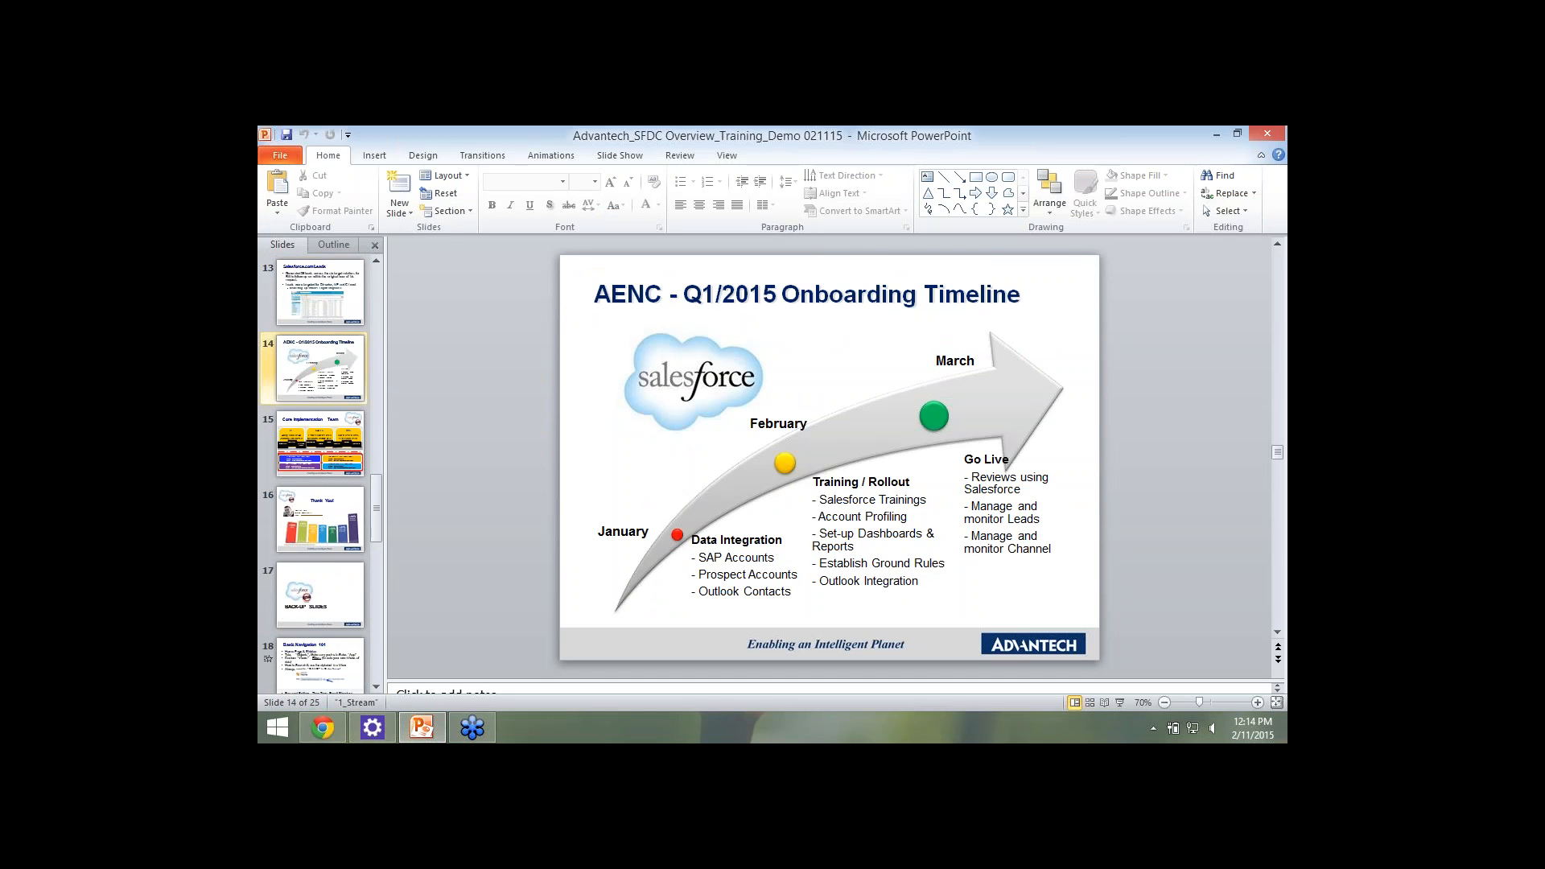
left_click(1119, 702)
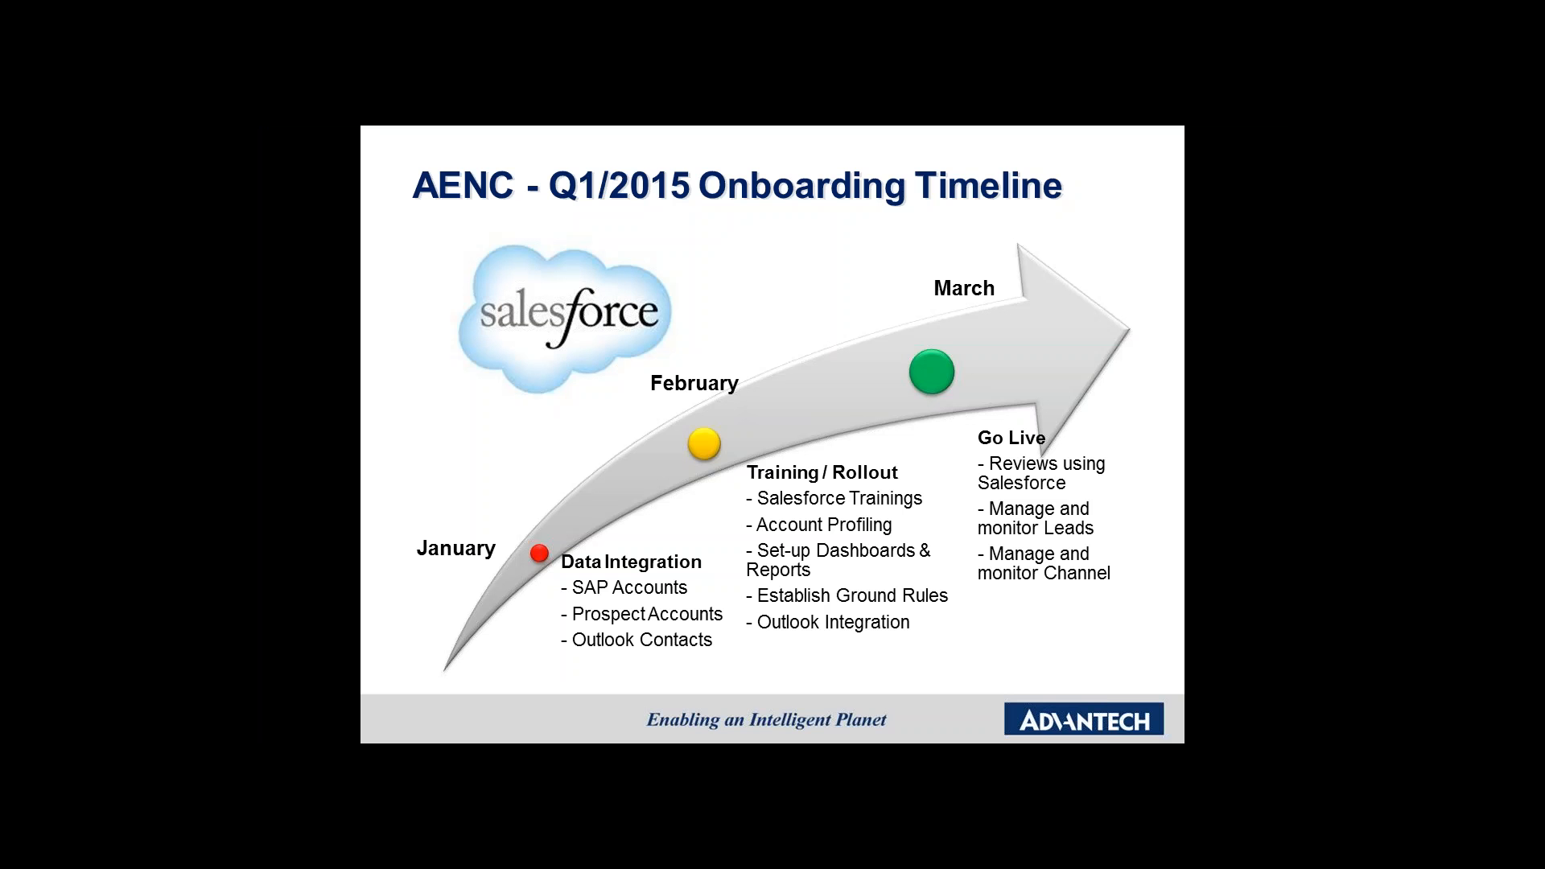